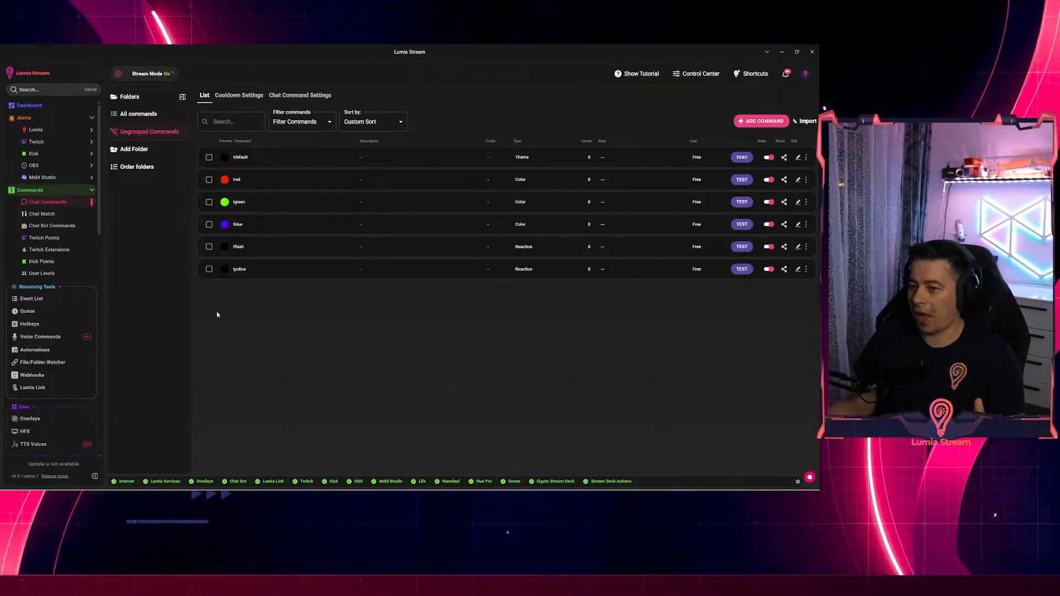
# Glance at the Shortcuts test panel, then go to Settings > Connections.
pyautogui.click(745, 76)
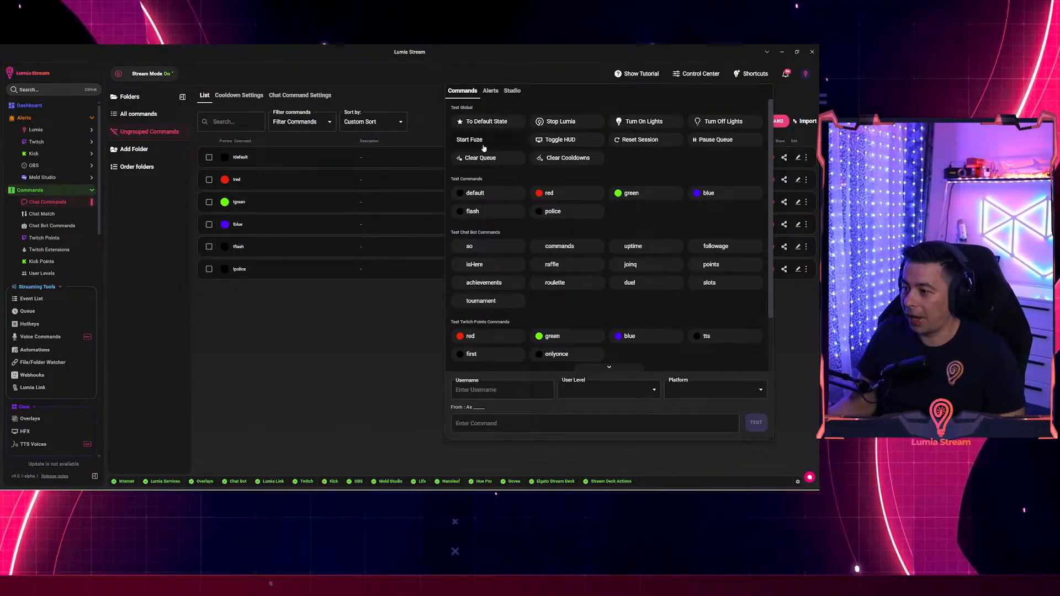
pyautogui.scroll(-1, 51, 367)
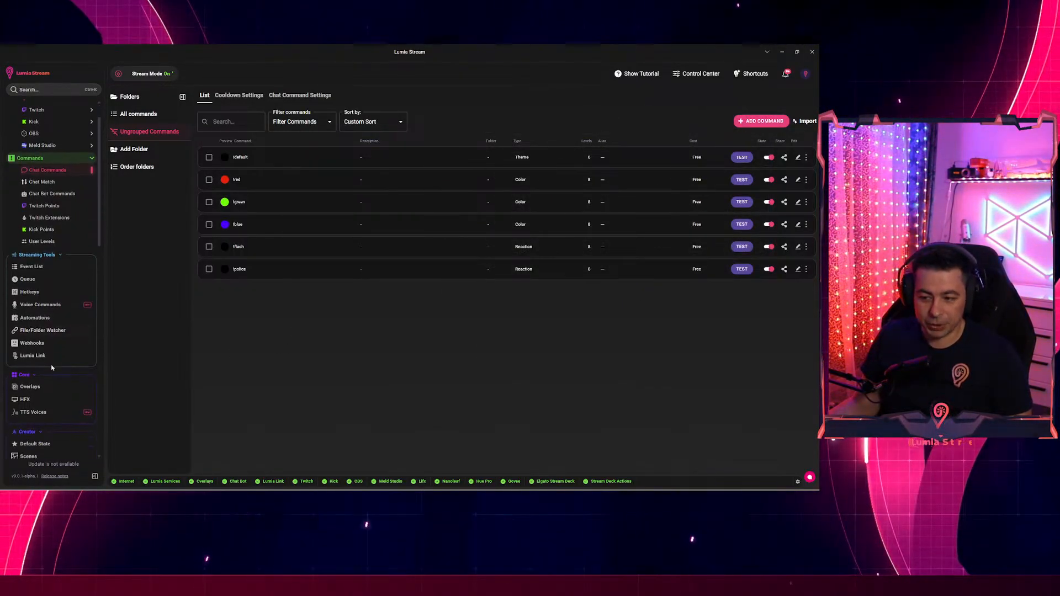
pyautogui.scroll(-10, 51, 365)
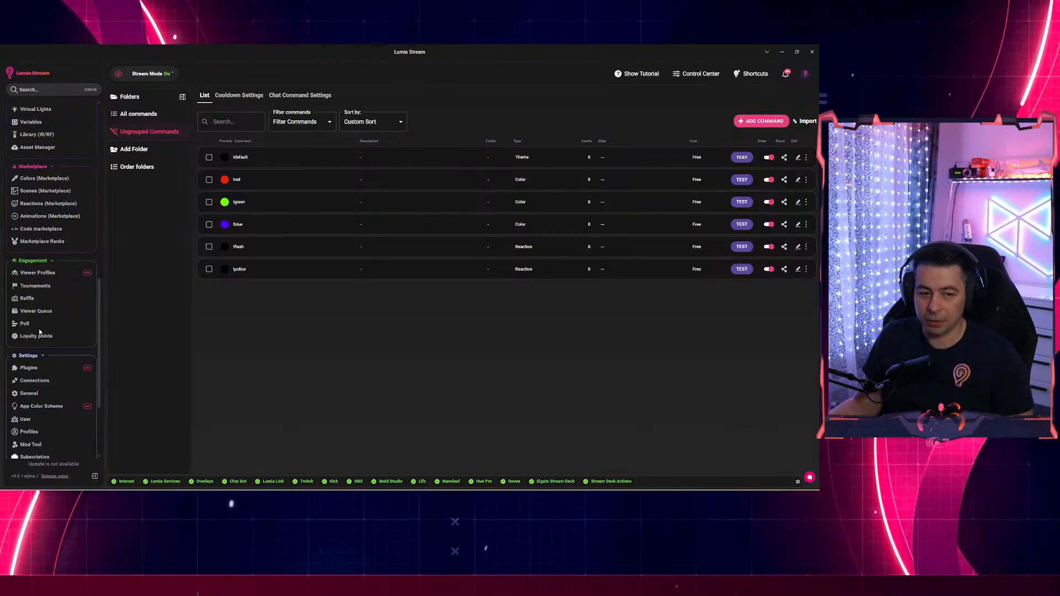
pyautogui.scroll(-2, 54, 342)
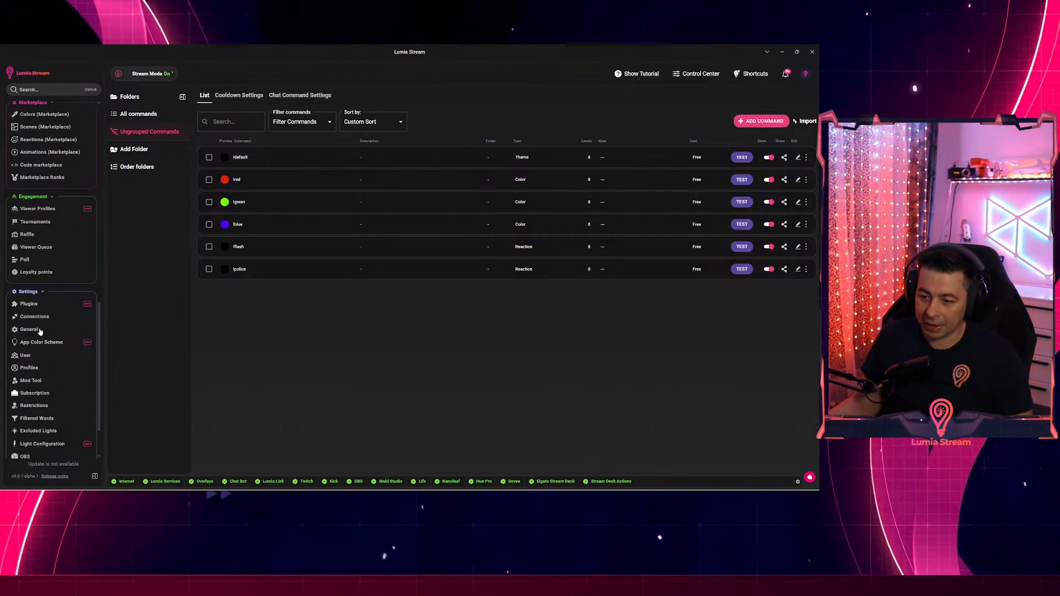
pyautogui.click(35, 317)
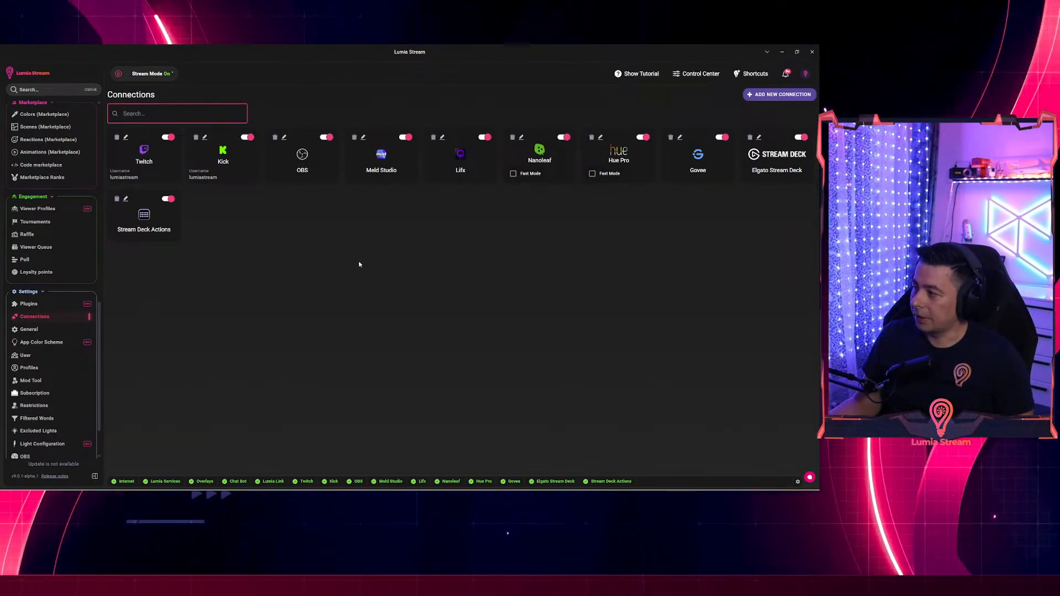
# Add a Wiz connection found by searching 'wiz', keeping the one discovered bulb selected.
pyautogui.click(779, 95)
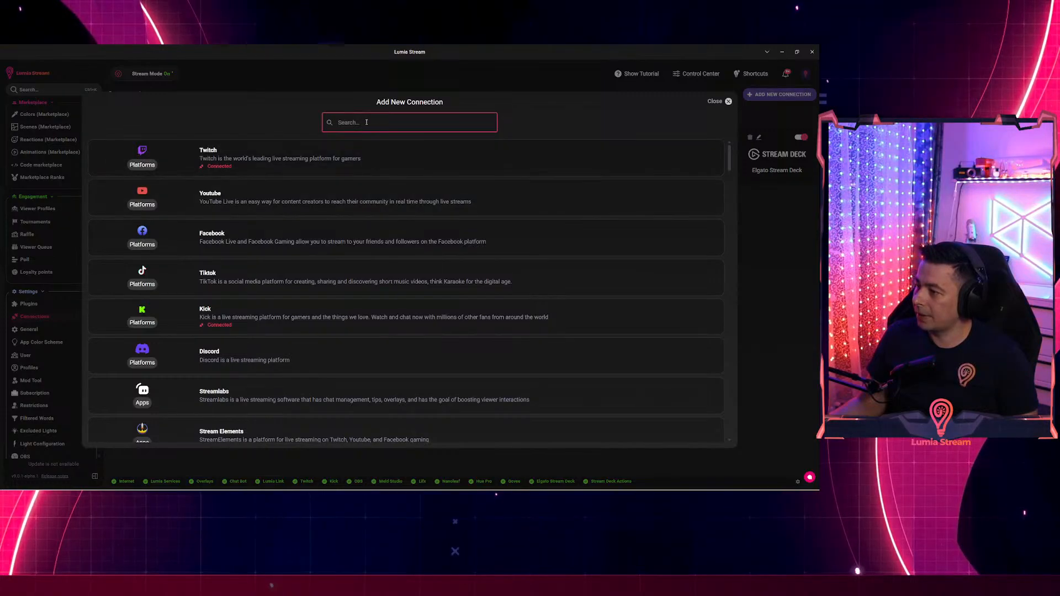
pyautogui.write('wix')
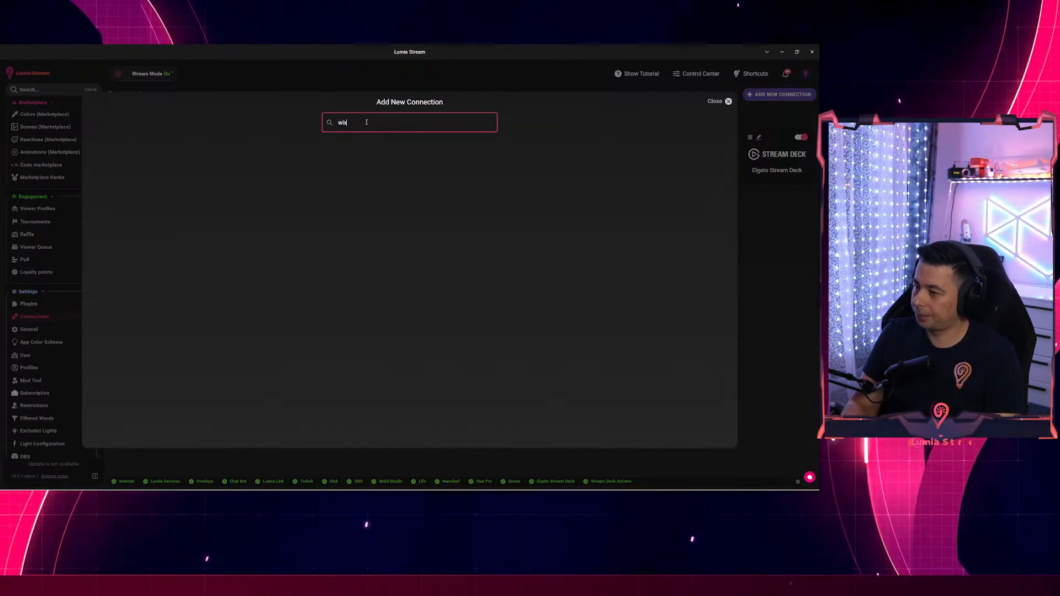
pyautogui.press('BackSpace')
pyautogui.write('z')
pyautogui.click(324, 209)
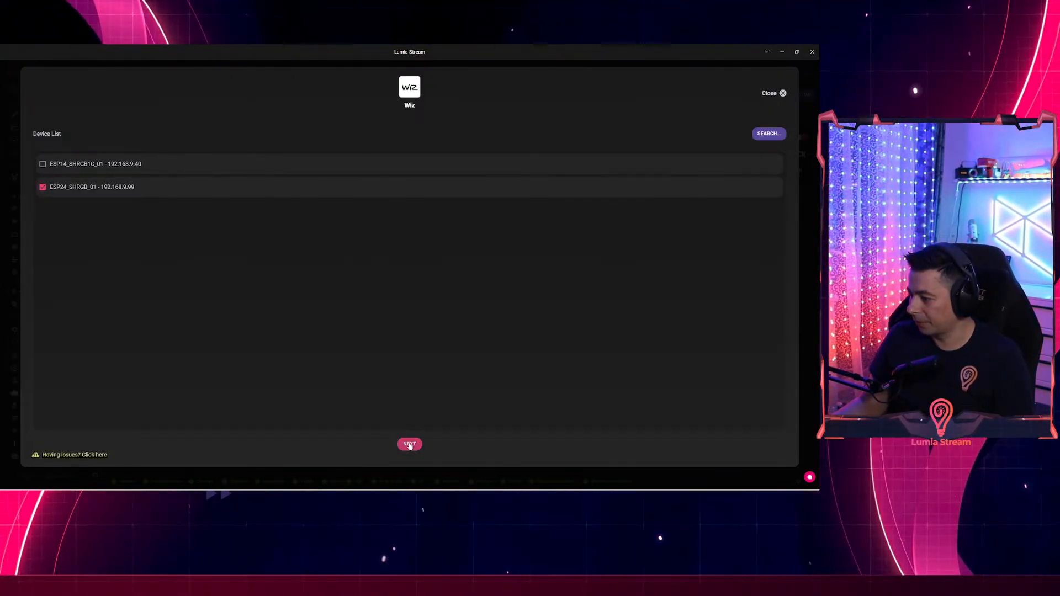
pyautogui.click(409, 445)
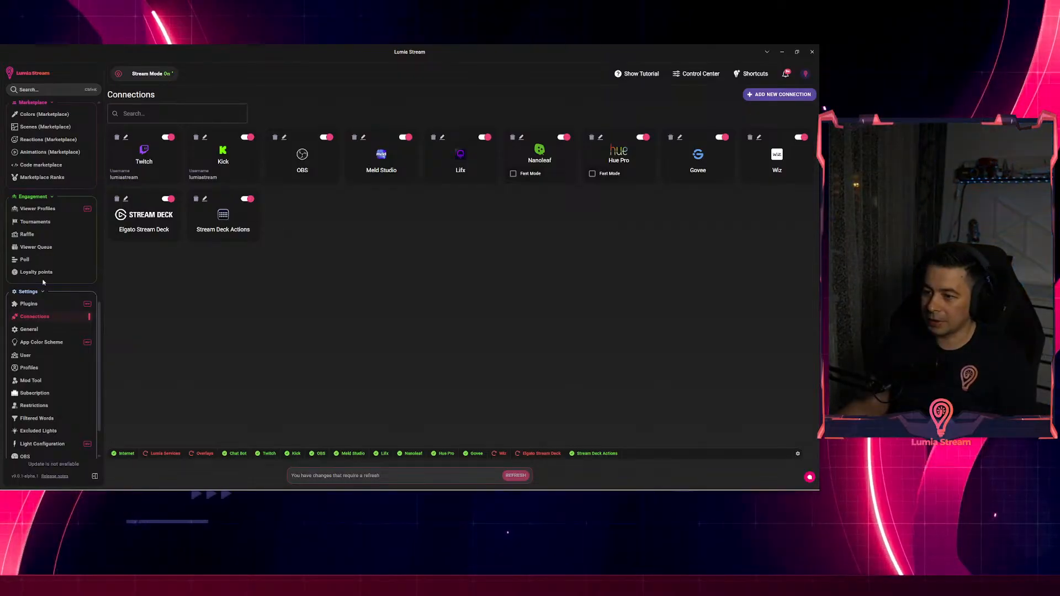
# Open the Default theme for editing on the Themes (Native Scenes) page.
pyautogui.scroll(4, 47, 268)
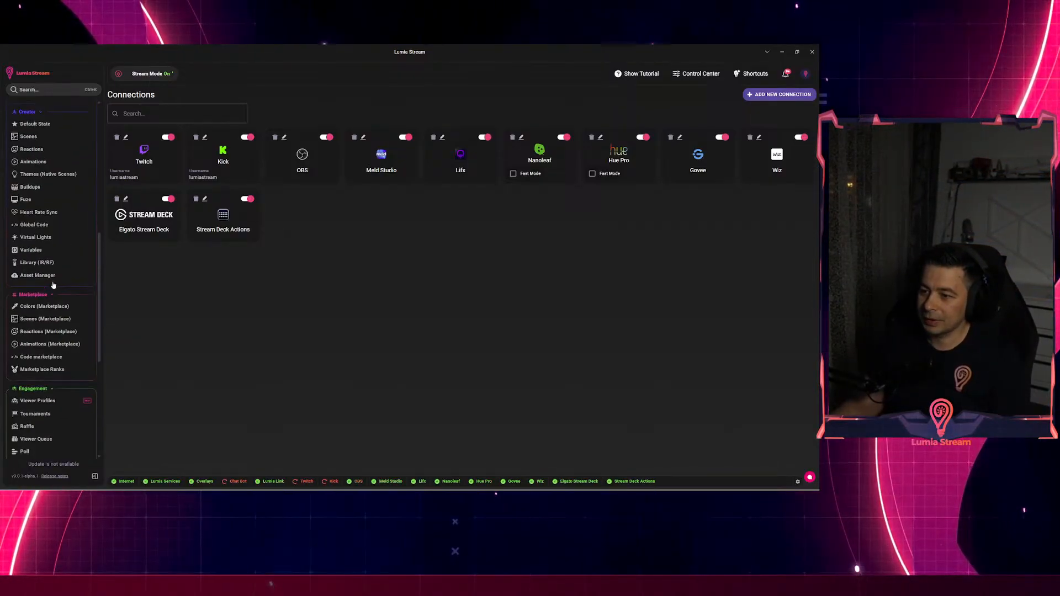
pyautogui.scroll(2, 50, 265)
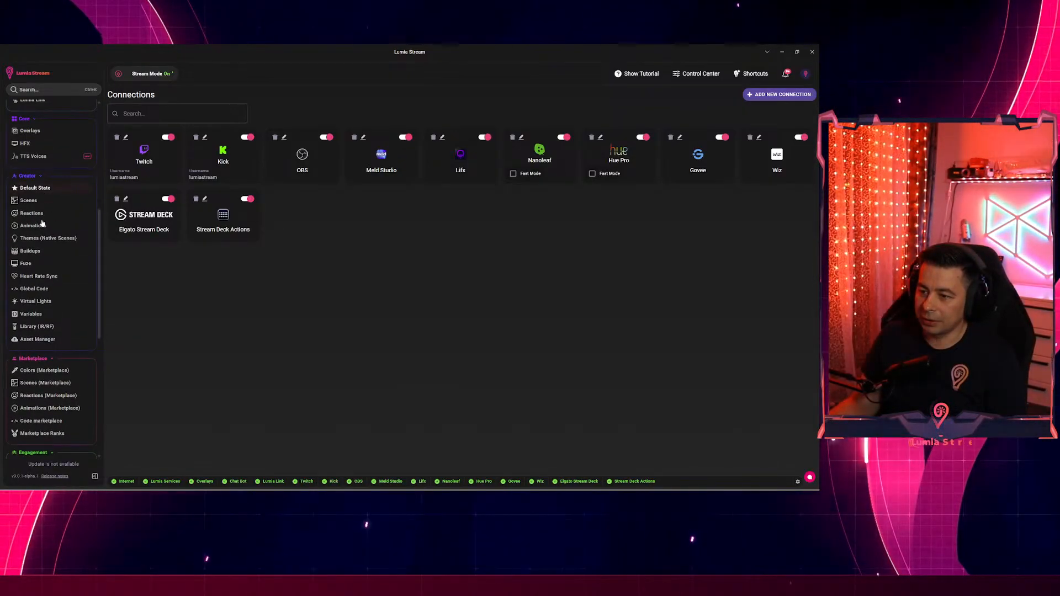
pyautogui.click(47, 239)
pyautogui.click(119, 189)
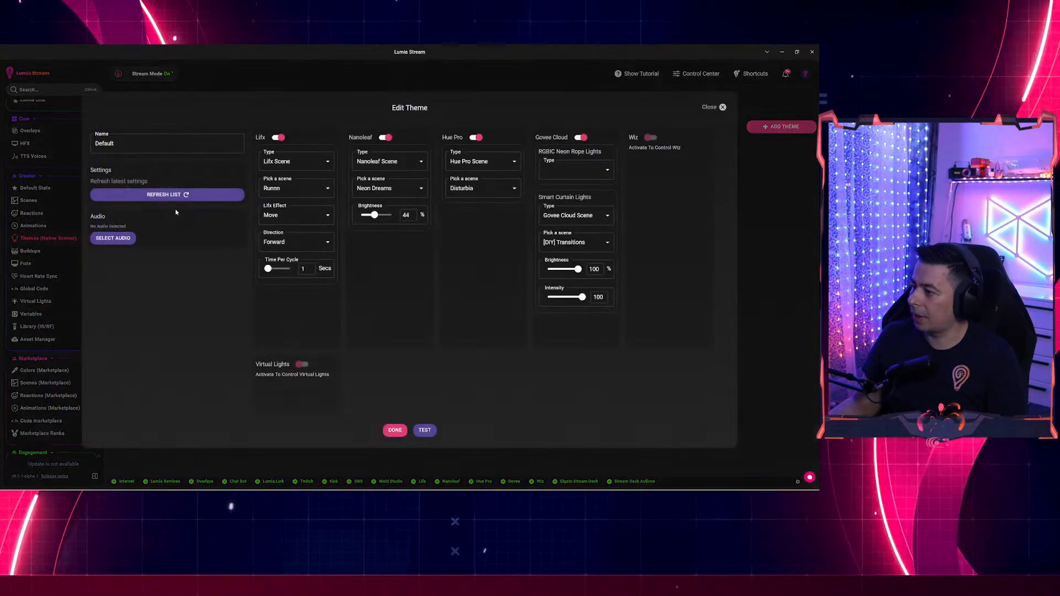
# Enable Wiz in the Default theme as a Wiz Scene, Cool White at 37% brightness, test and save.
pyautogui.click(651, 138)
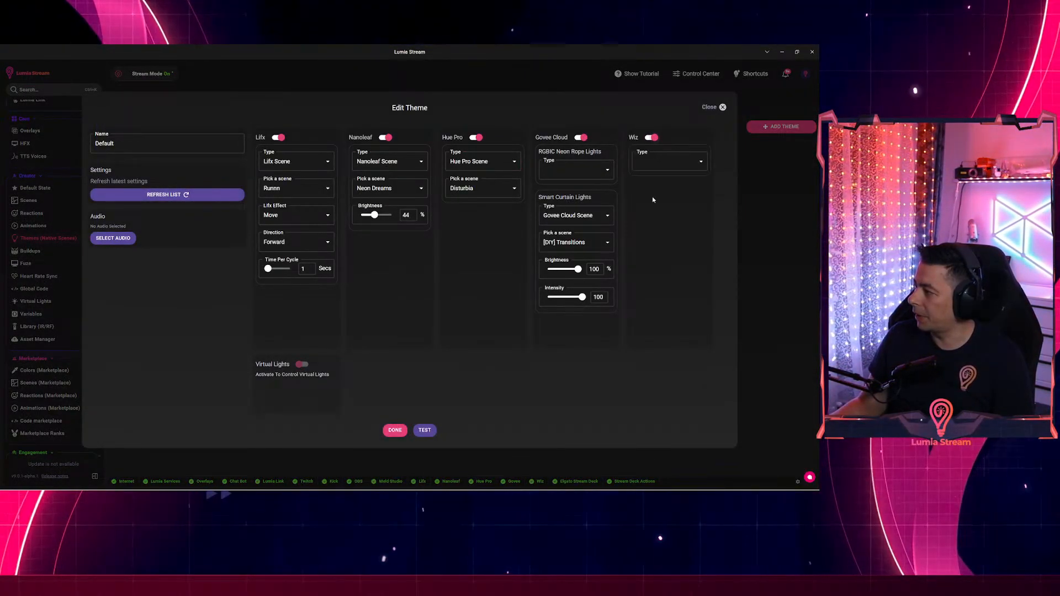
pyautogui.click(662, 161)
pyautogui.click(655, 182)
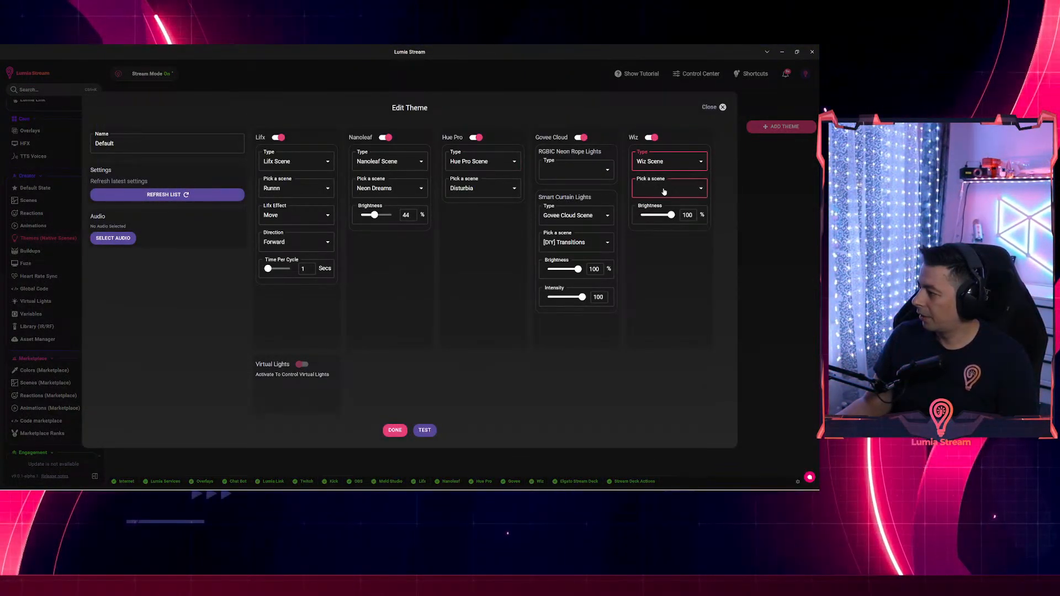
pyautogui.click(655, 187)
pyautogui.click(664, 123)
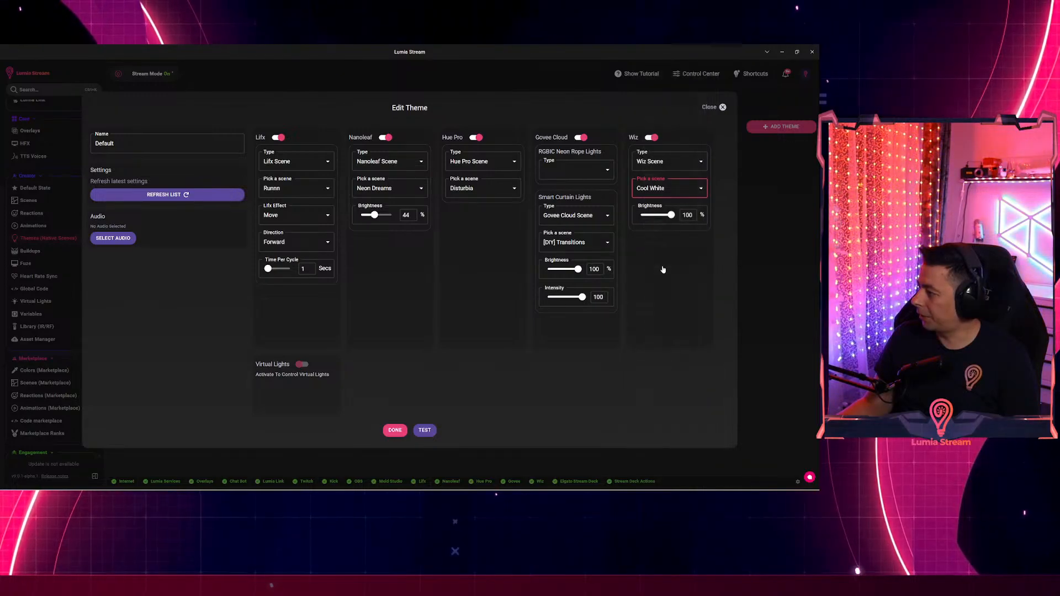
pyautogui.moveTo(671, 214); pyautogui.dragTo(653, 220)
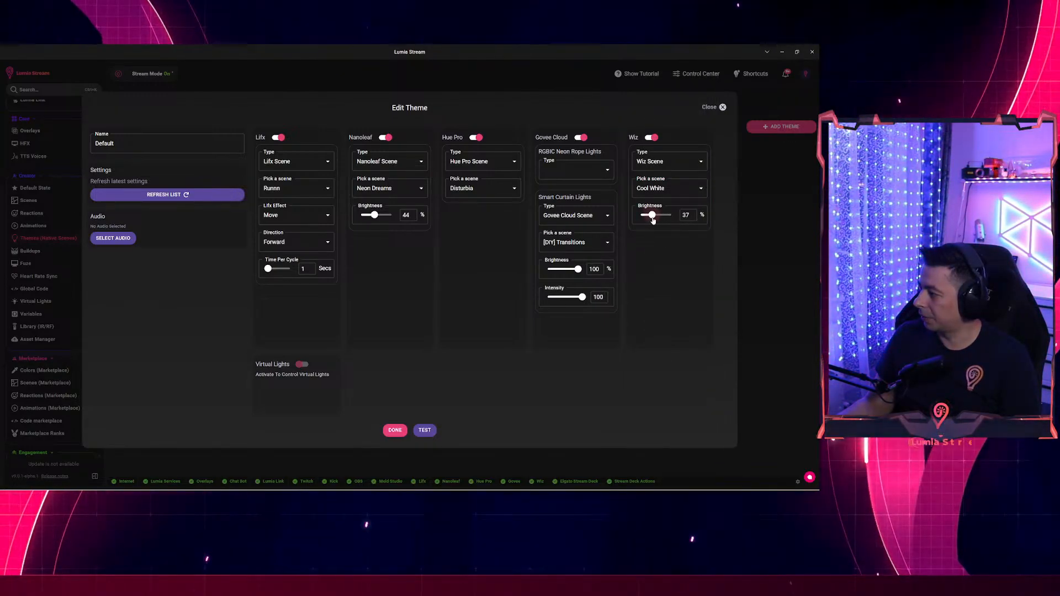
pyautogui.click(426, 431)
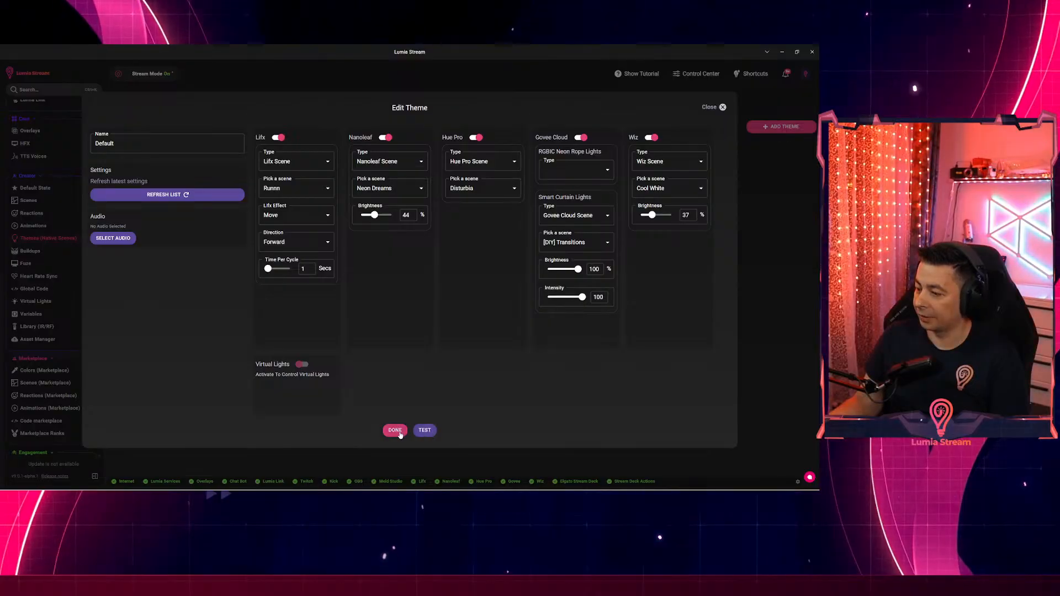
pyautogui.click(395, 430)
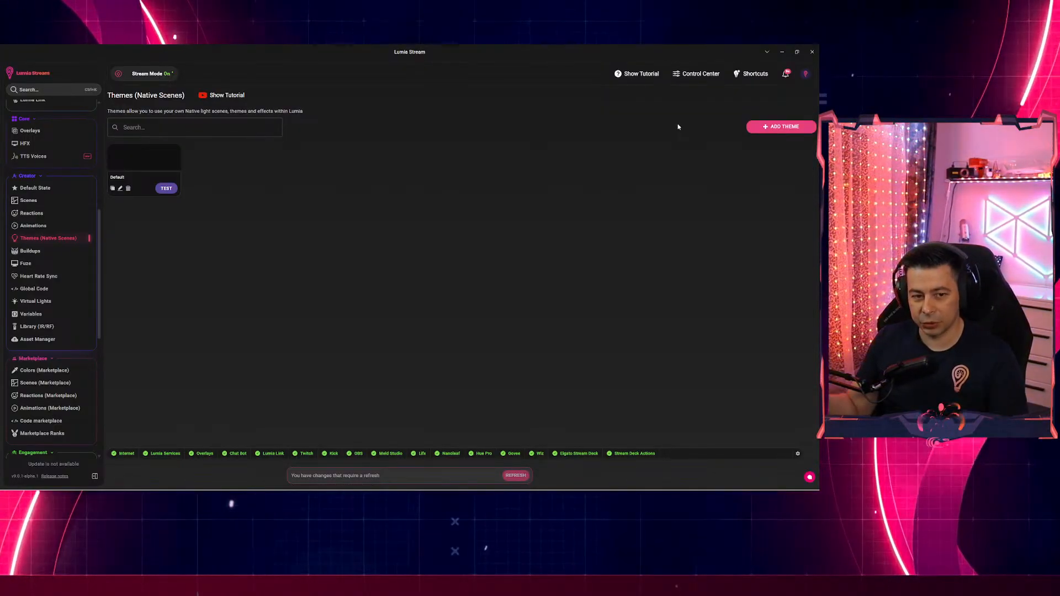
# Refresh Lumia Stream to apply the pending theme changes, then return the sidebar to the top.
pyautogui.click(521, 479)
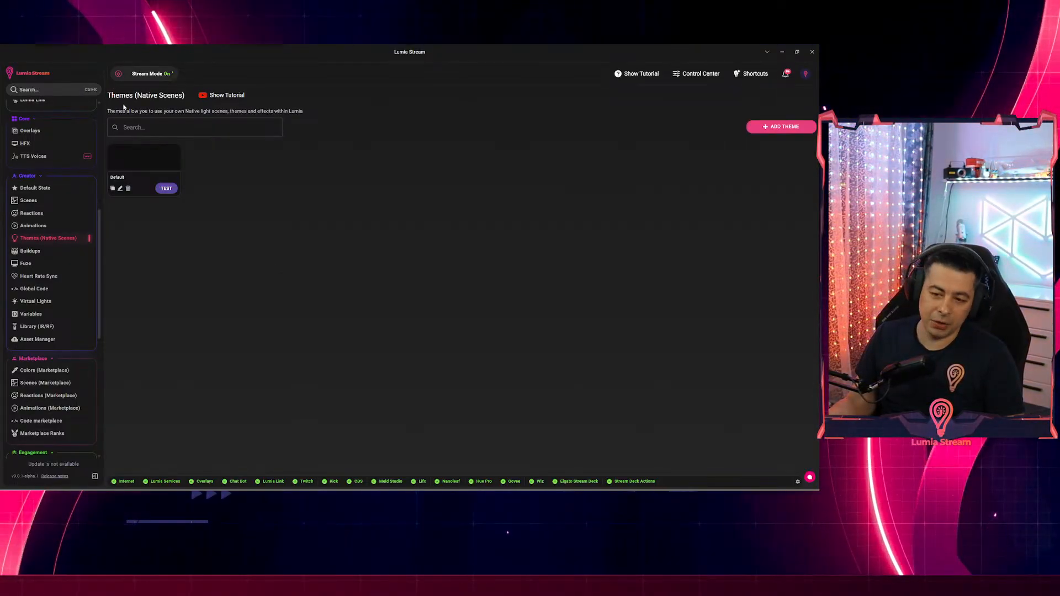
pyautogui.click(137, 118)
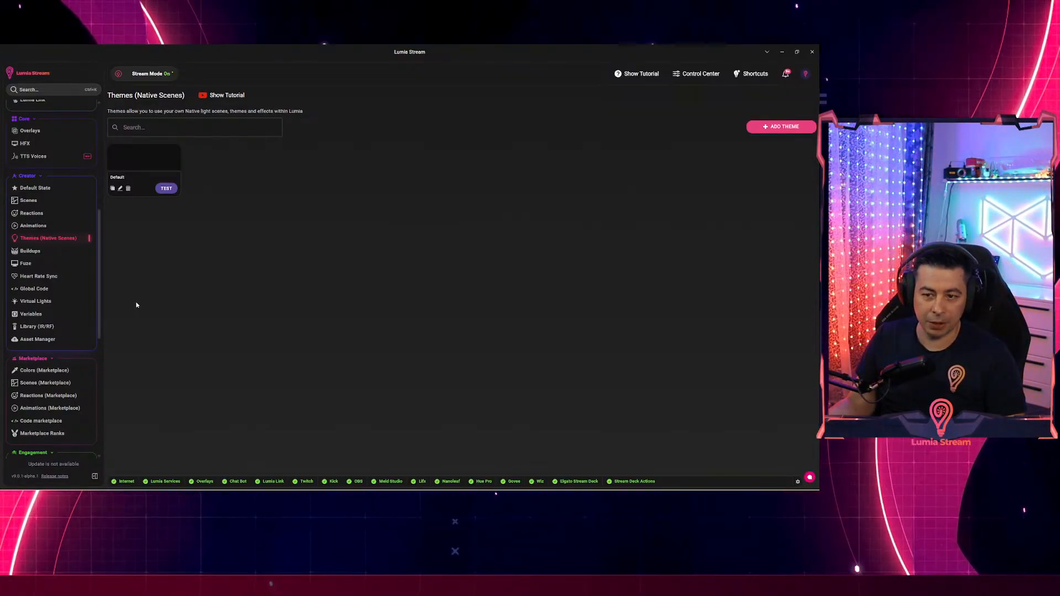
pyautogui.scroll(3, 57, 329)
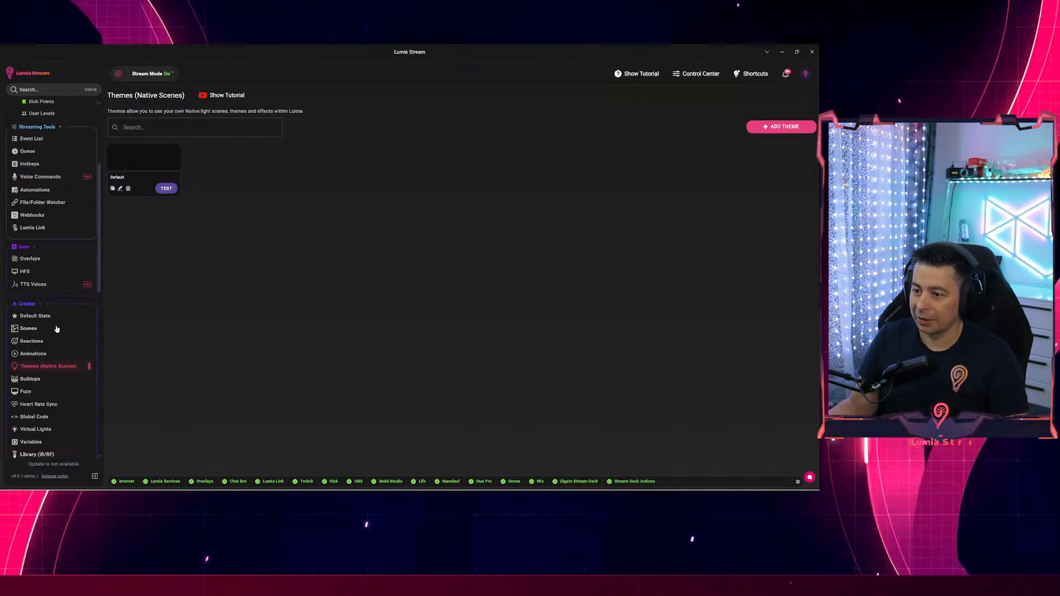
pyautogui.scroll(3, 57, 329)
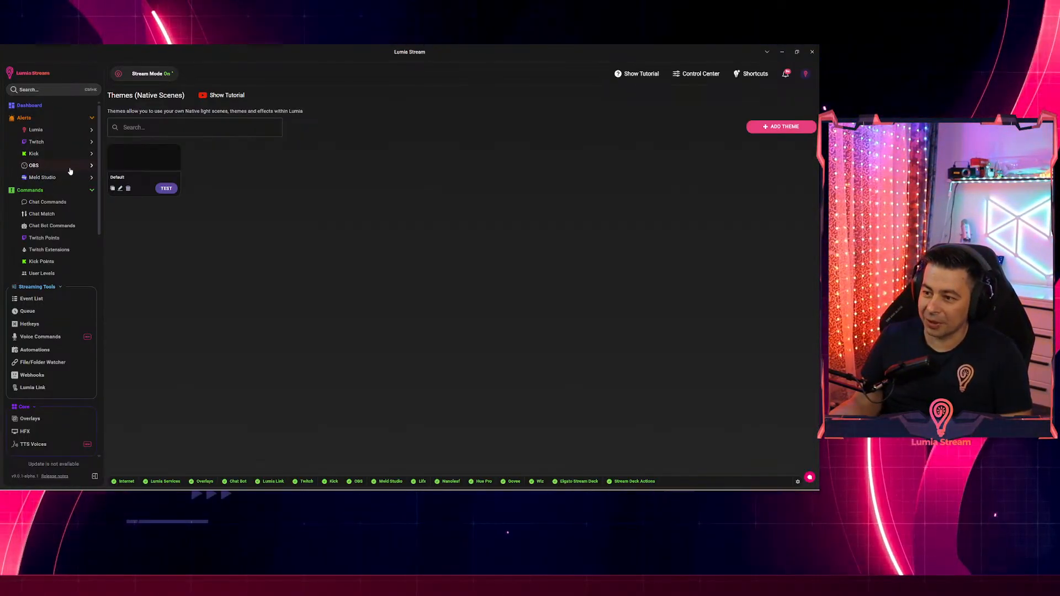
# Minimize Lumia Stream to bring Meld Studio into view.
pyautogui.click(782, 51)
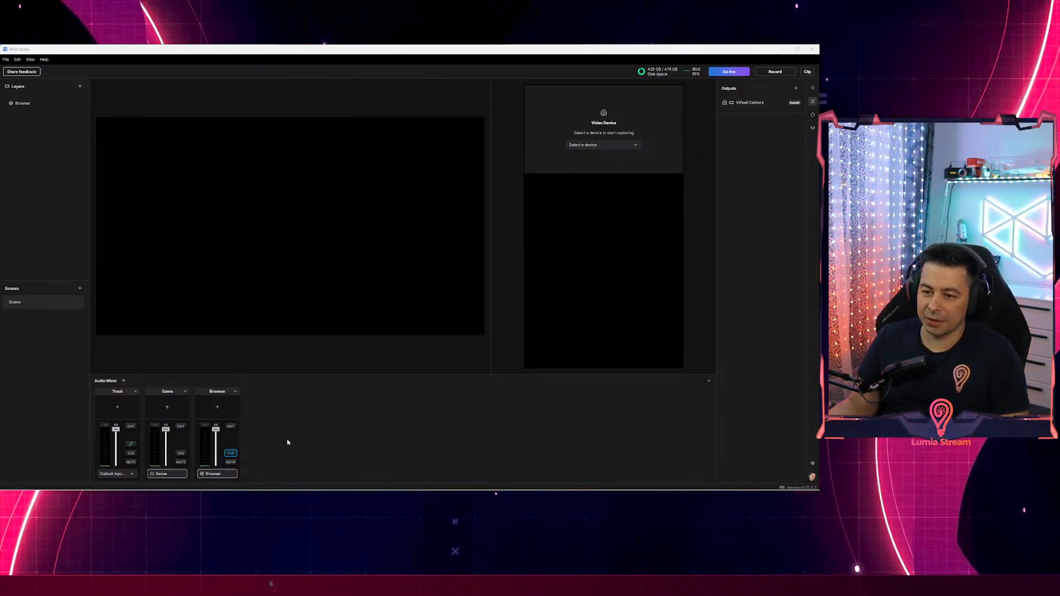
pyautogui.moveTo(311, 489)
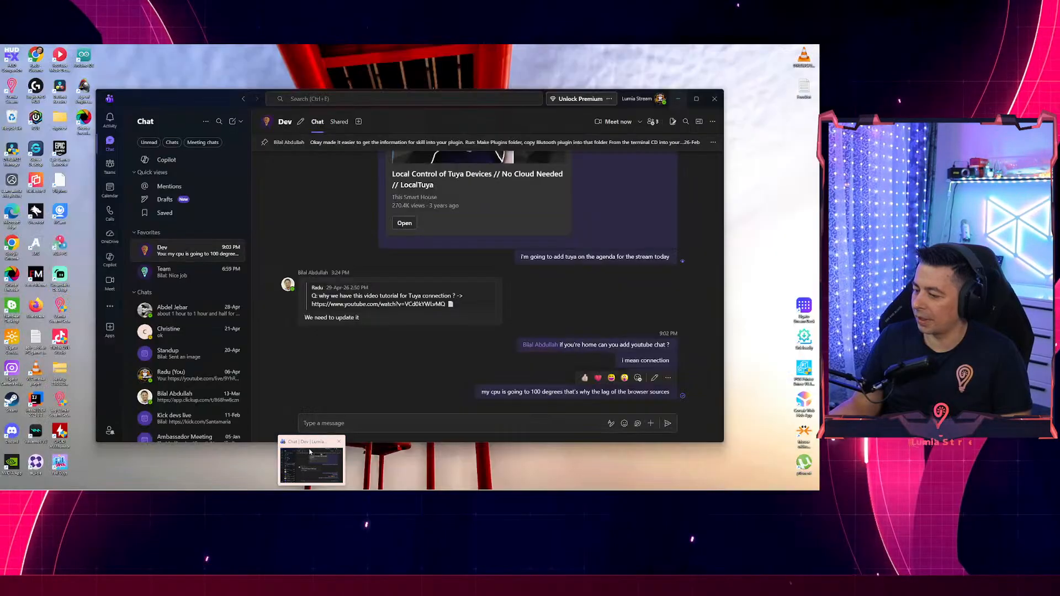
# Read the Teams Dev chat, switch away from it, and show the desktop with Win+D.
pyautogui.click(311, 462)
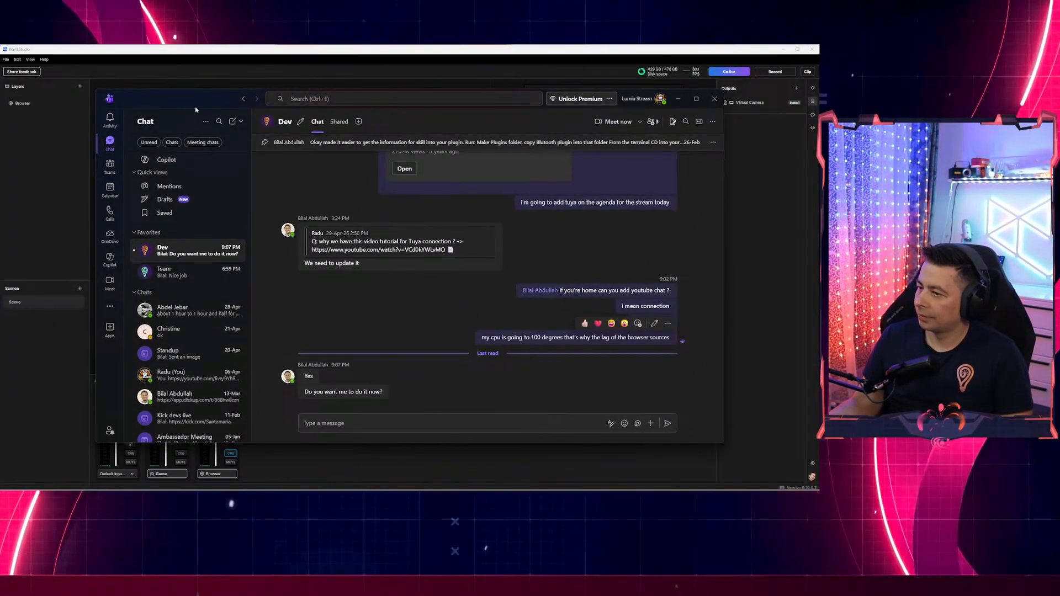
pyautogui.hotkey('alt', 'Tab')
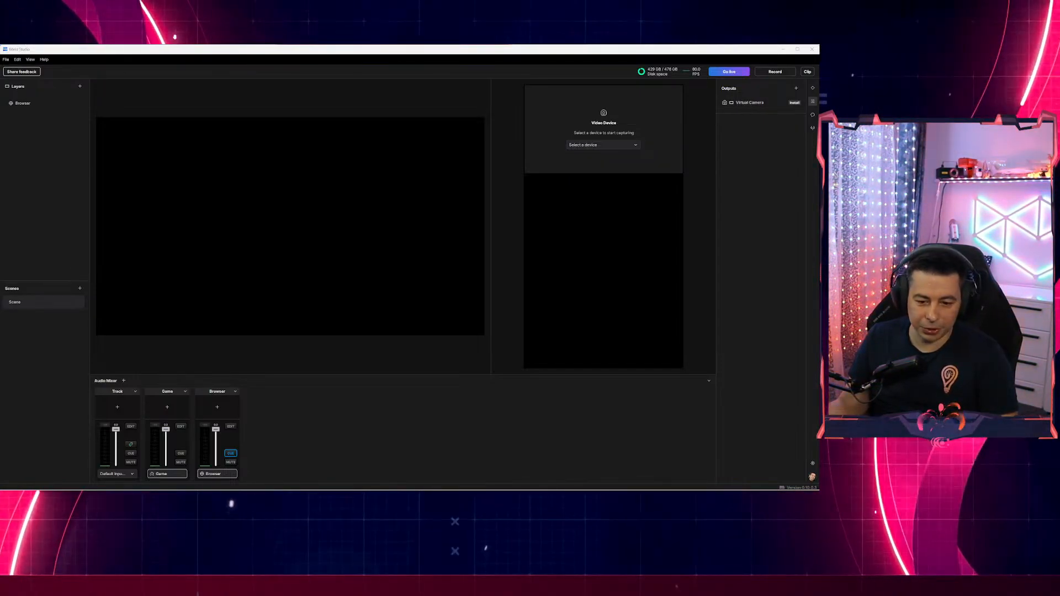
pyautogui.press('super+d')
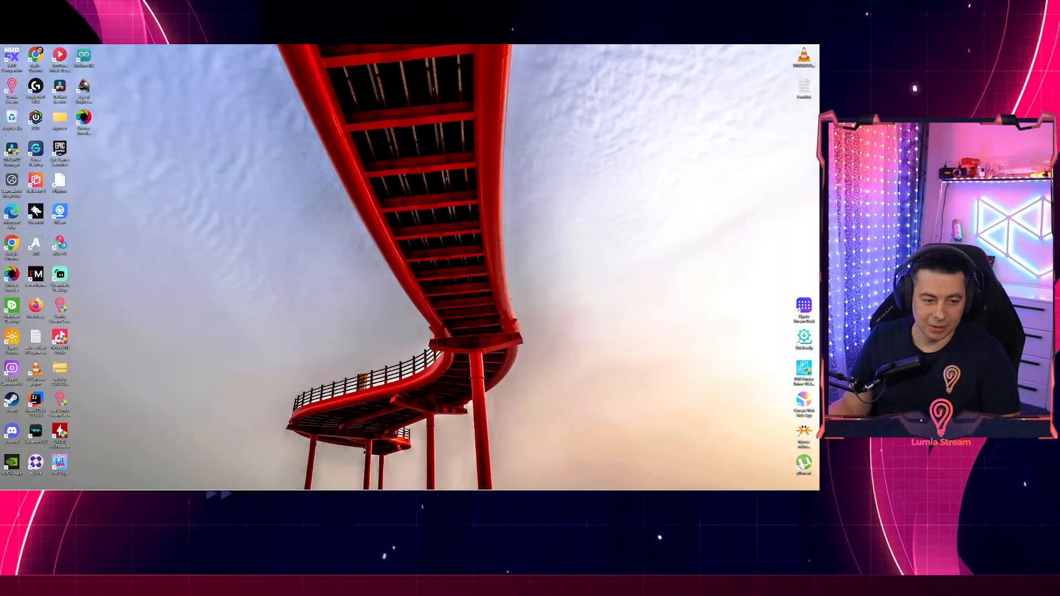
# Show the desktop with Win+D to reach the Lumia Stream shortcut.
pyautogui.press('super+d')
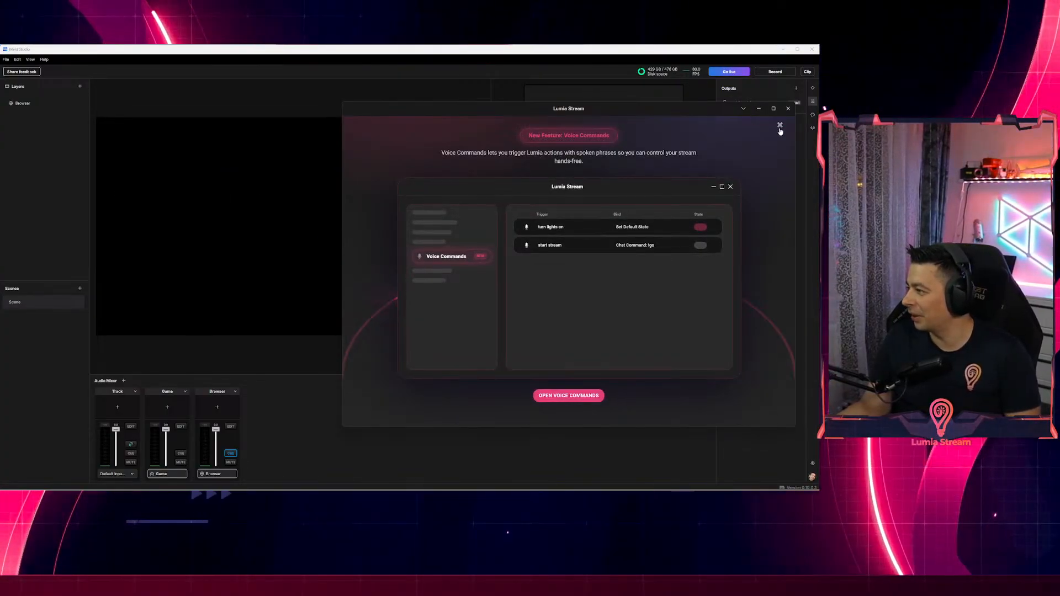
pyautogui.click(779, 127)
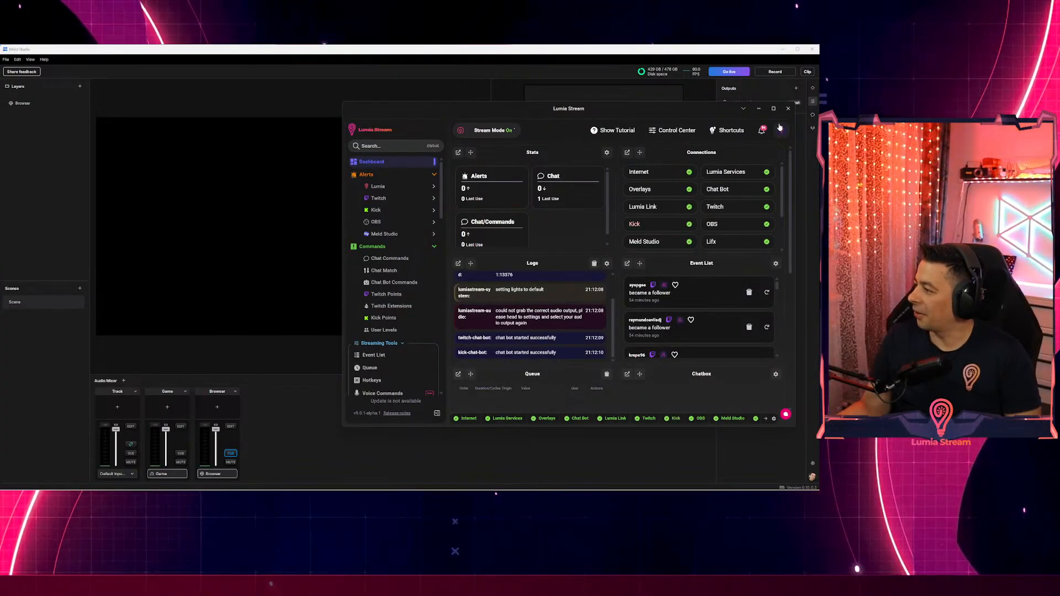
pyautogui.click(740, 147)
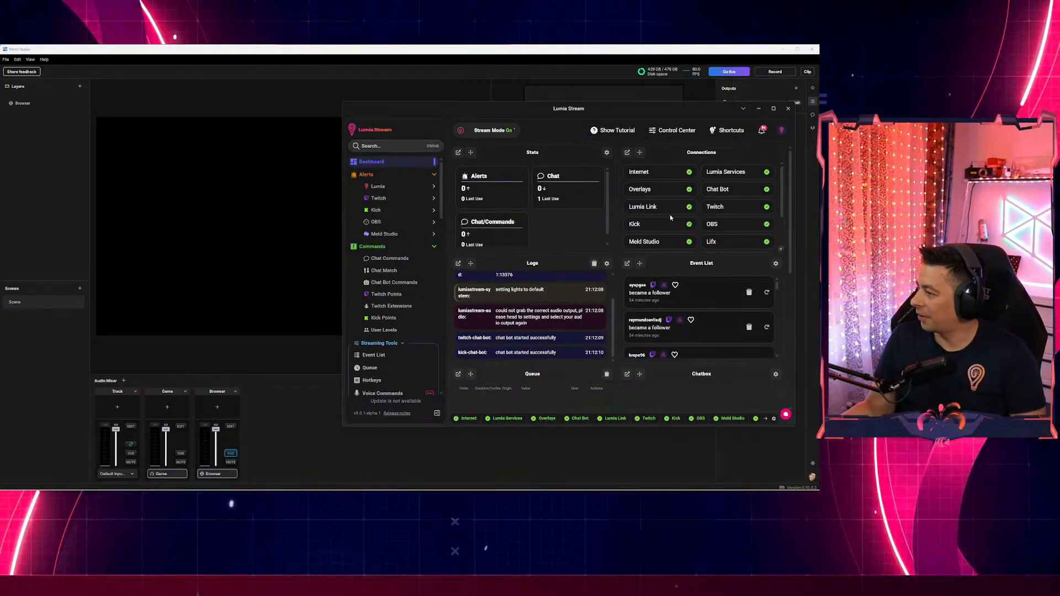
pyautogui.scroll(-3, 671, 214)
pyautogui.scroll(-1, 674, 221)
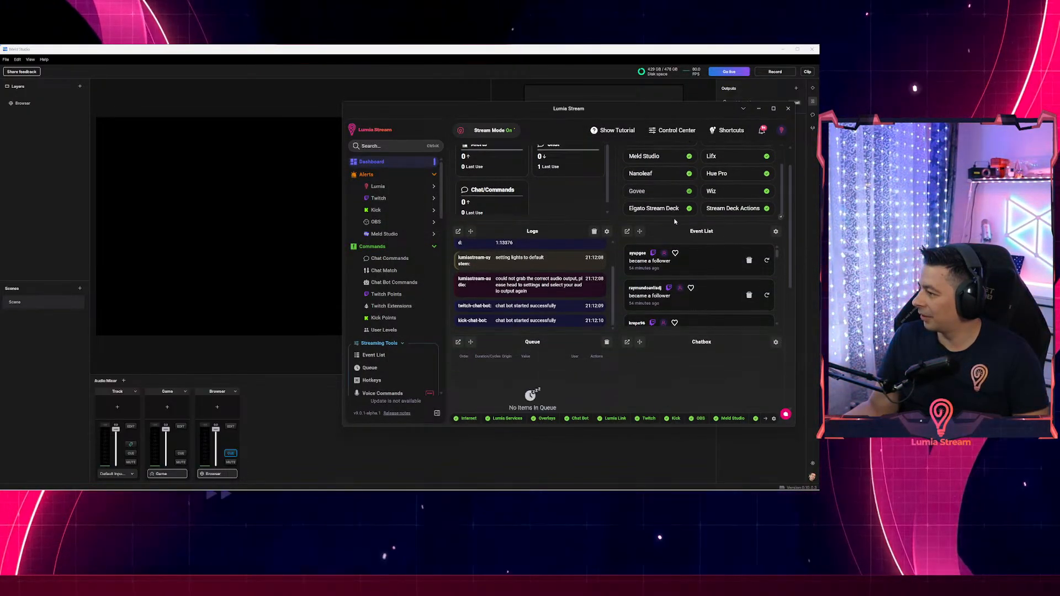
pyautogui.scroll(1, 676, 225)
pyautogui.scroll(1, 674, 229)
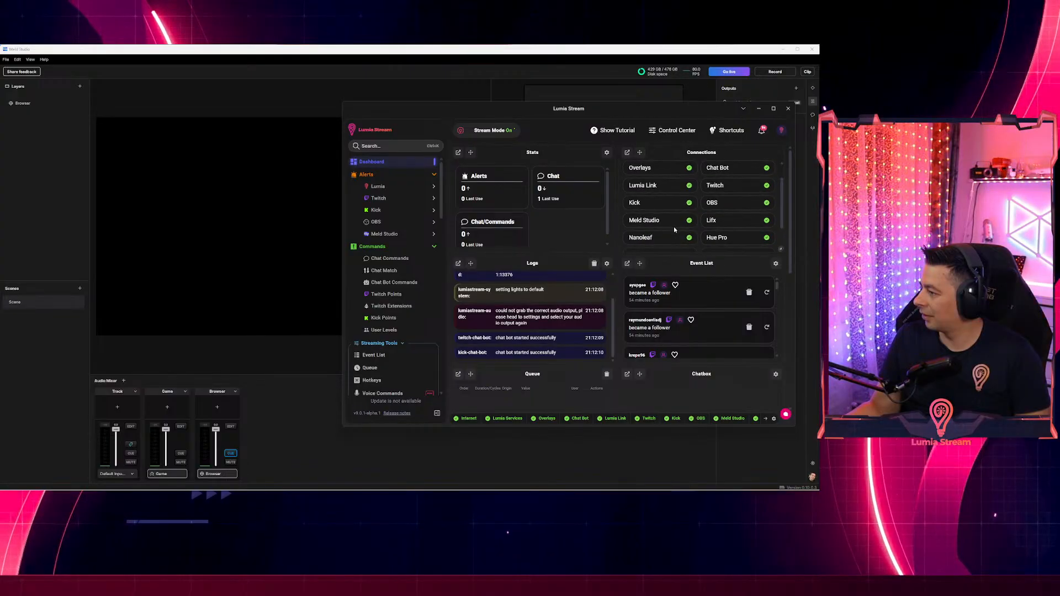
pyautogui.scroll(1, 674, 230)
pyautogui.scroll(1, 674, 230)
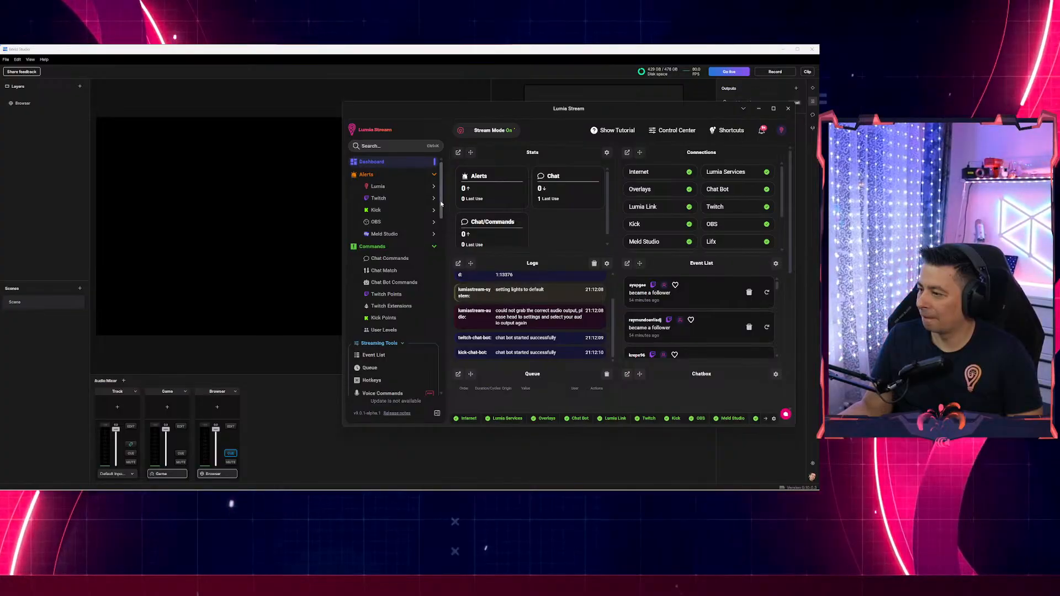
pyautogui.scroll(-3, 433, 218)
pyautogui.scroll(3, 439, 214)
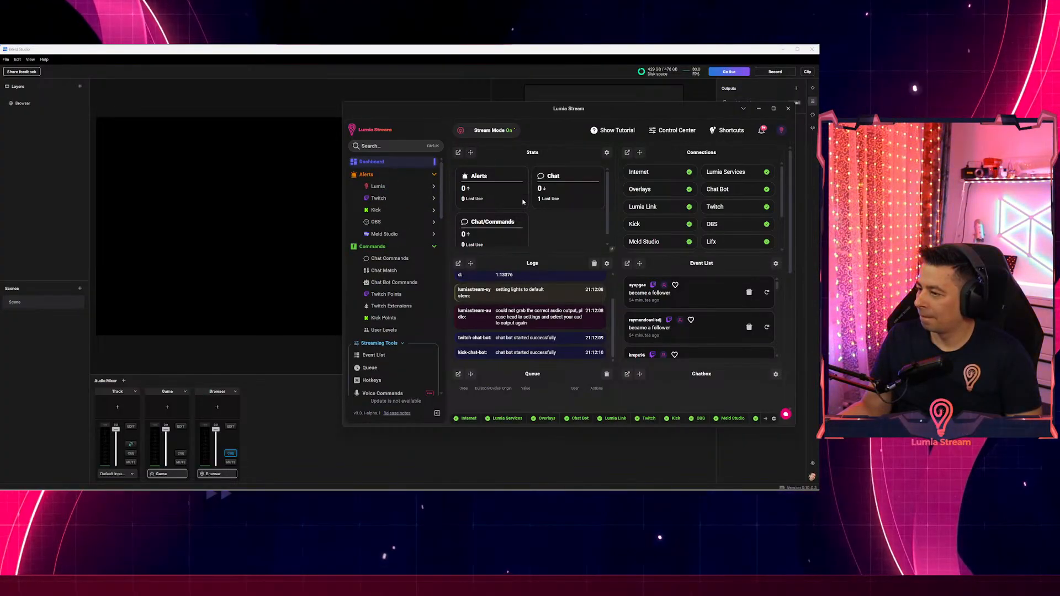
# Log out of the Lumia Stream account from the profile menu and confirm.
pyautogui.click(778, 132)
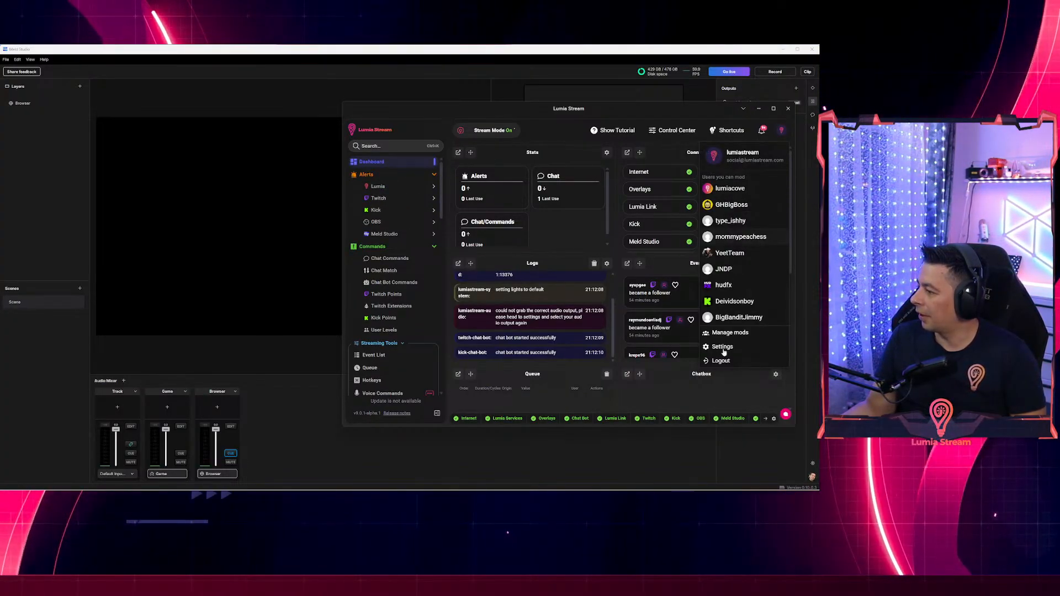
pyautogui.click(718, 362)
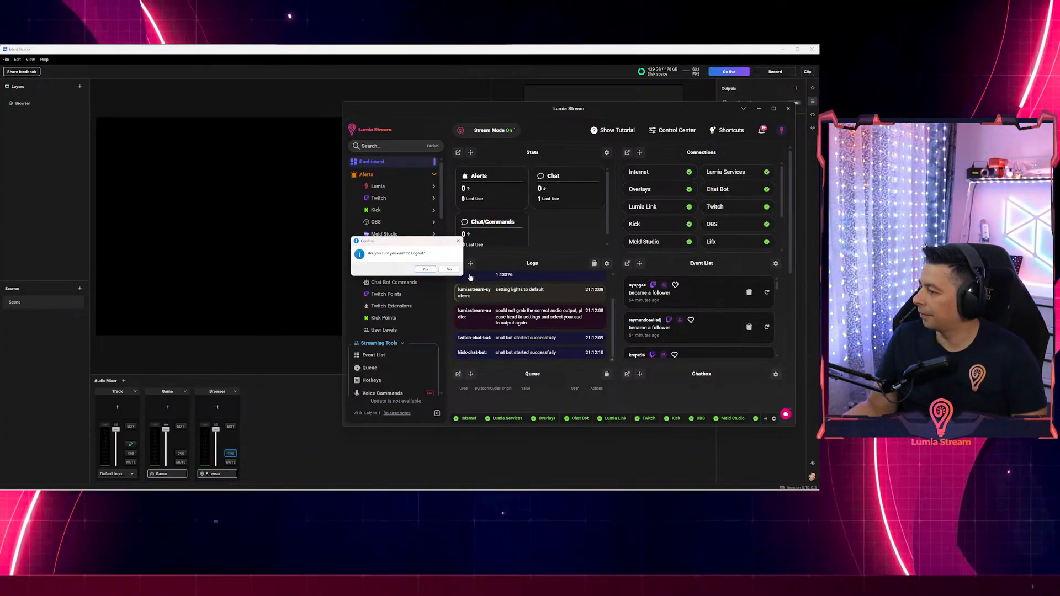
pyautogui.click(424, 269)
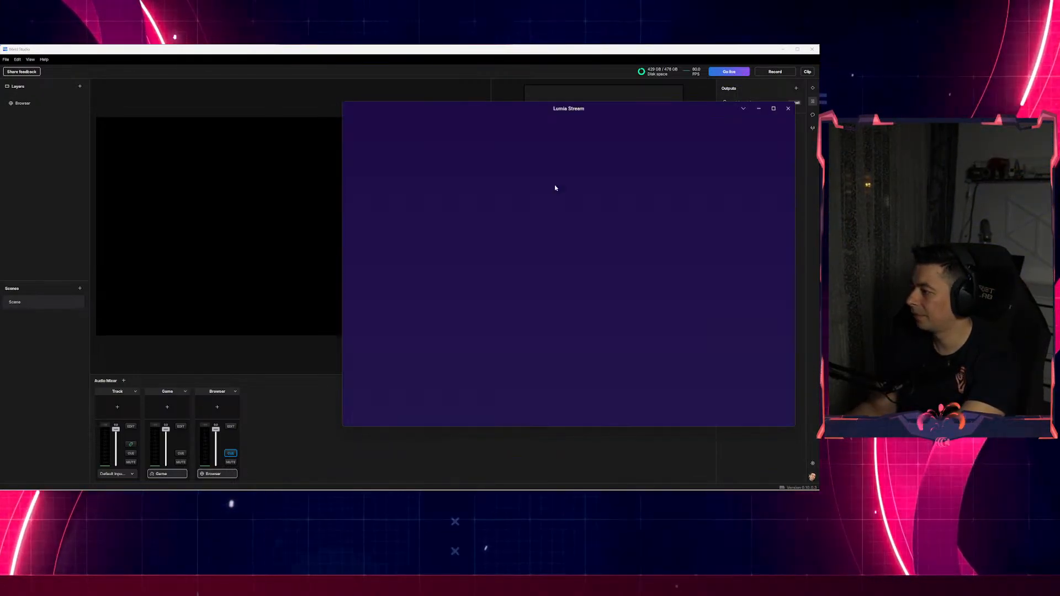
# Sign back in with the account username and pasted password, then dismiss the Welcome back dialog.
pyautogui.click(556, 214)
pyautogui.write('Lumiastream')
pyautogui.press('Tab')
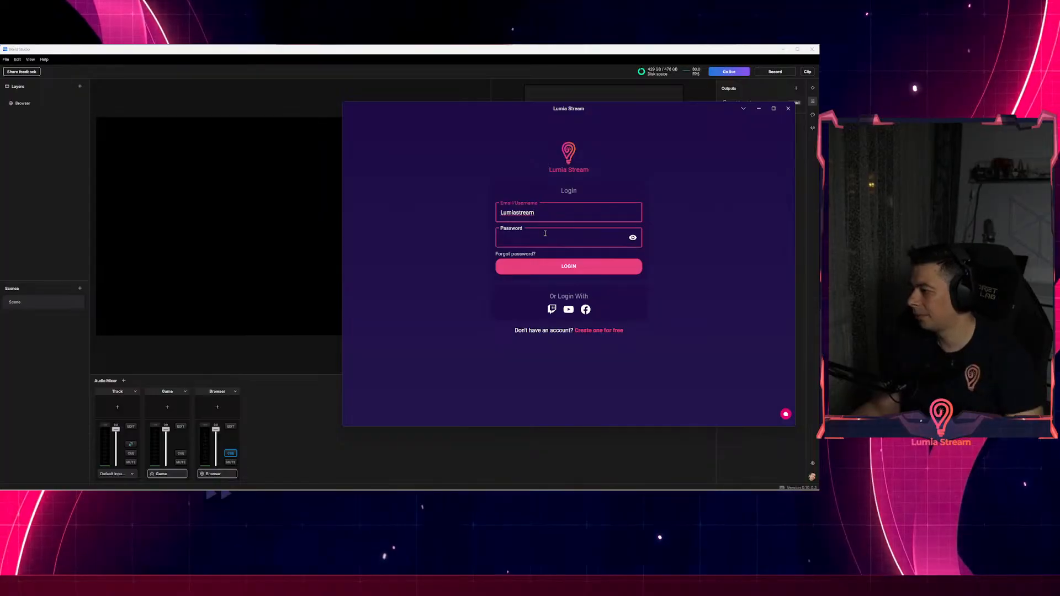
pyautogui.hotkey('ctrl', 'v')
pyautogui.press('Return')
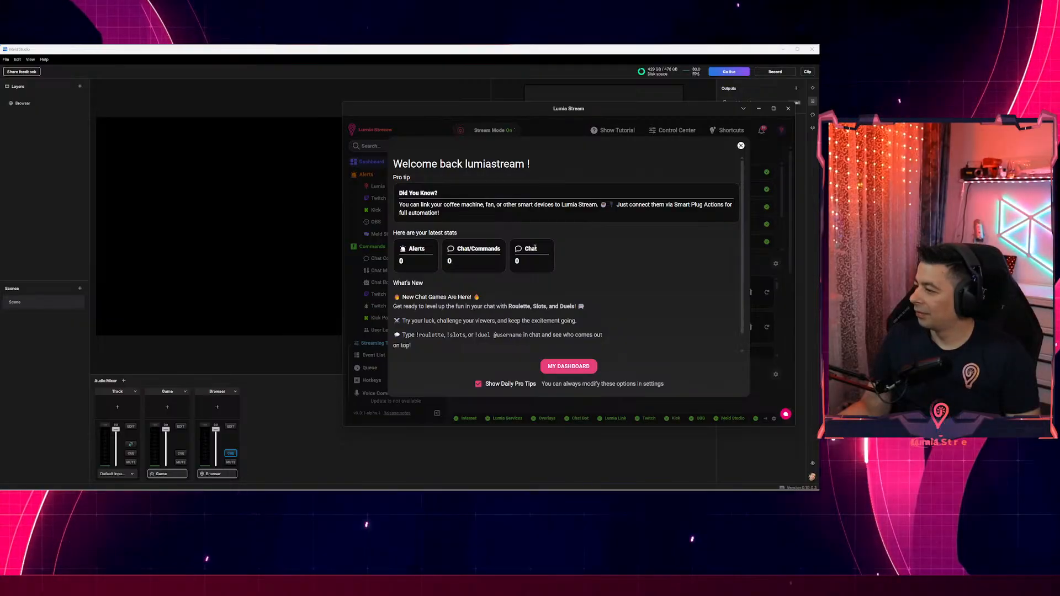
pyautogui.click(740, 146)
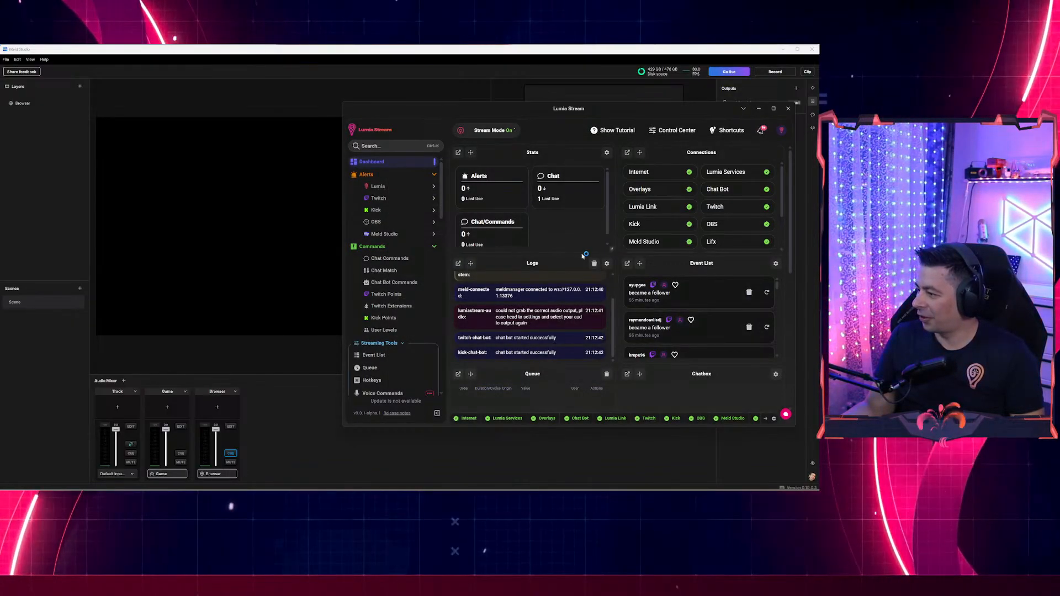
# Widen the Lumia Stream window leftward to inspect the dashboard, then close it.
pyautogui.scroll(-1, 576, 242)
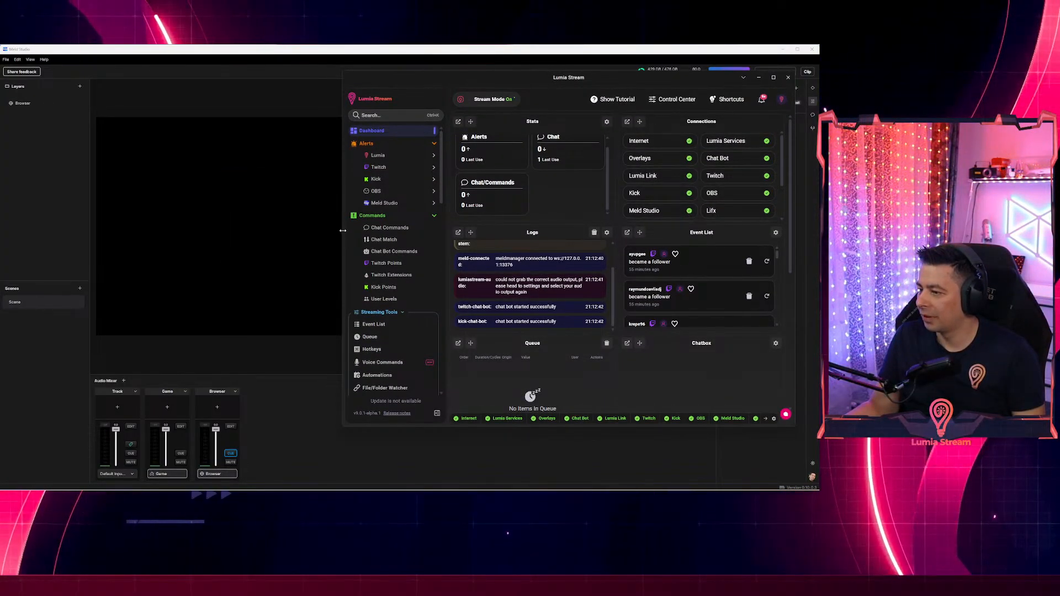
pyautogui.moveTo(342, 231); pyautogui.dragTo(91, 232)
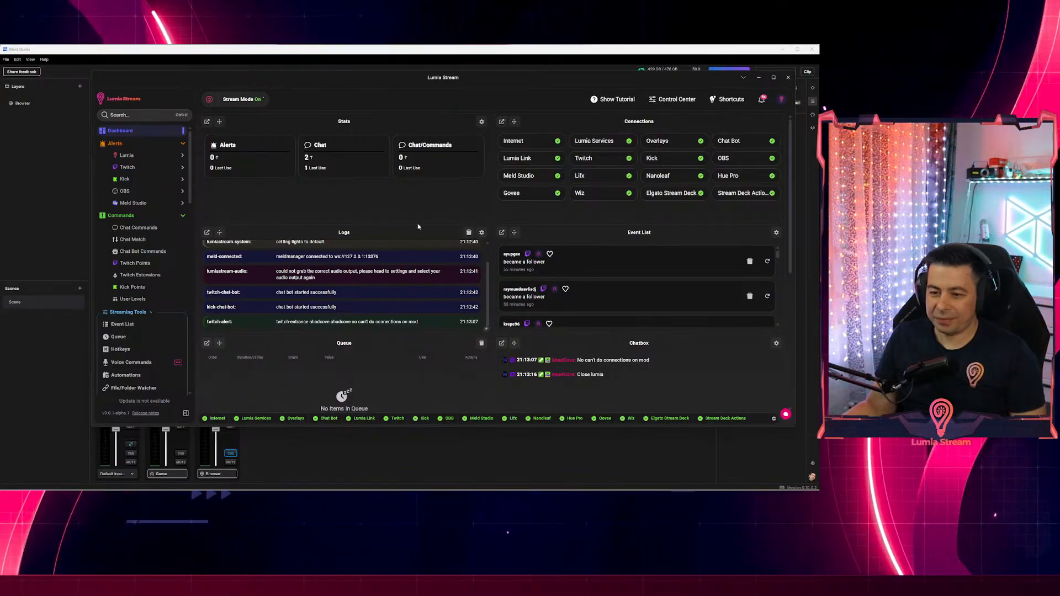
pyautogui.click(787, 77)
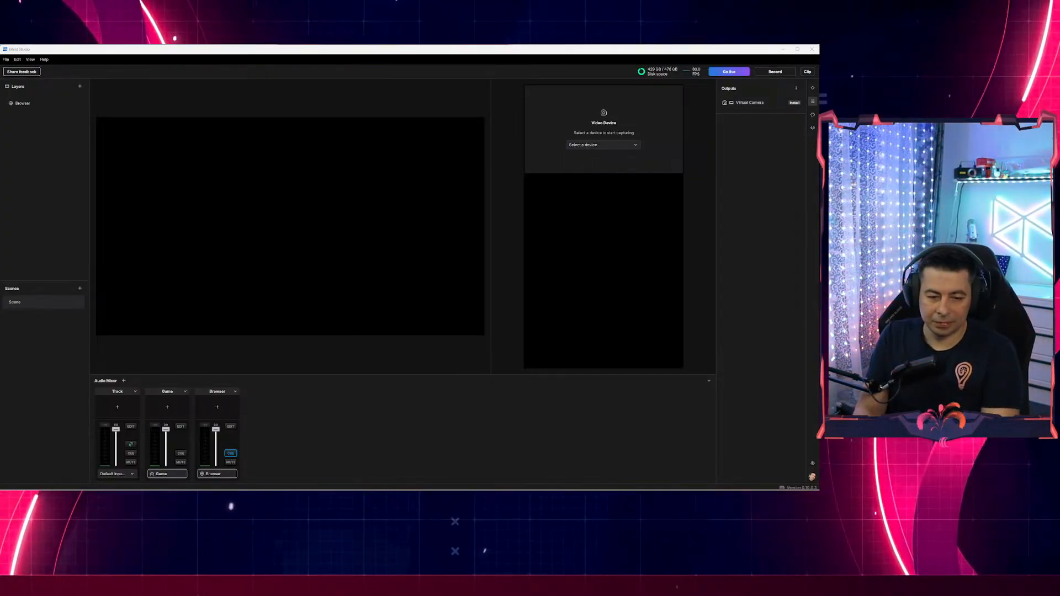
# Check the hidden tray apps, close the popup, and reveal the desktop with Win+D.
pyautogui.click(739, 497)
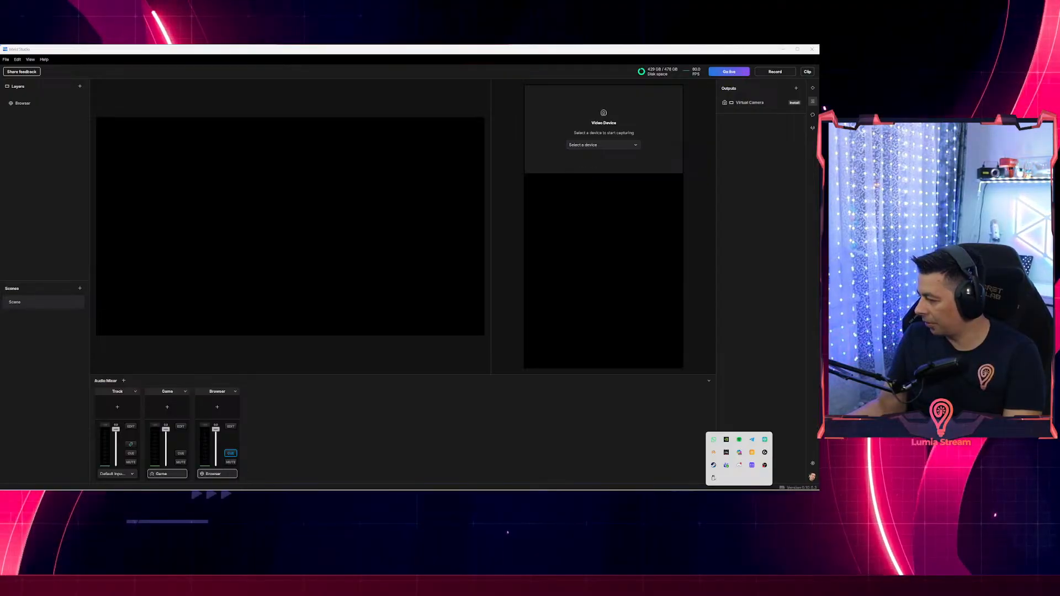
pyautogui.click(469, 497)
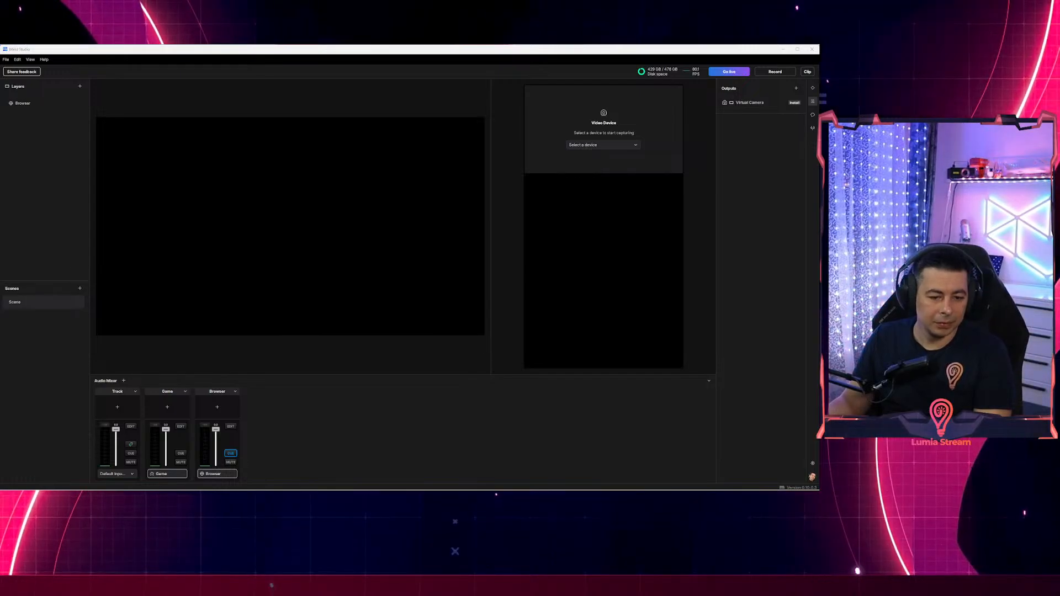
pyautogui.press('super+d')
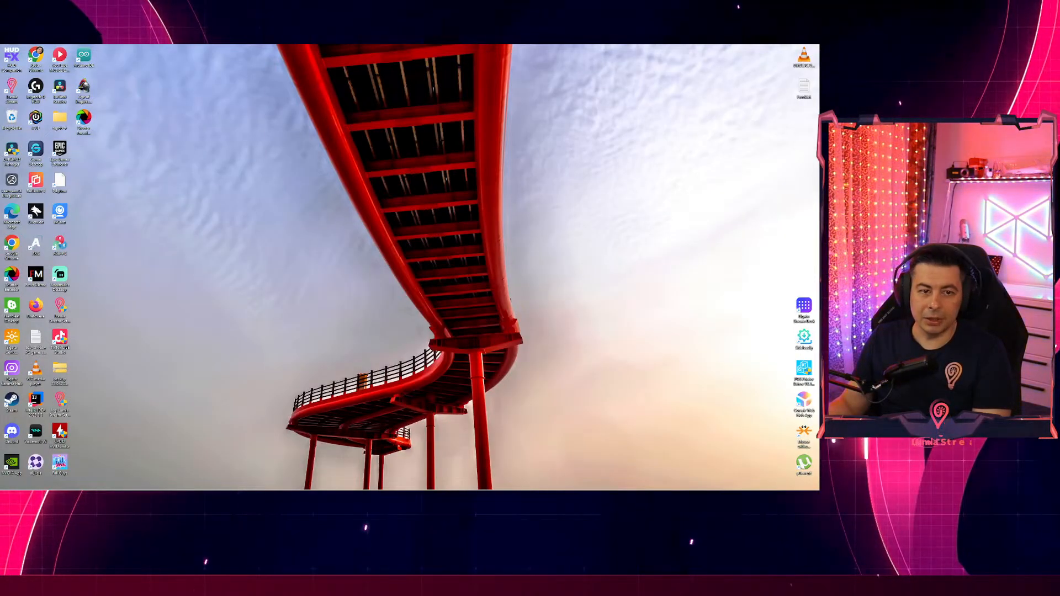
# Show the desktop and relaunch Lumia Stream so its welcome-back screen appears over Meld Studio.
pyautogui.press('super+d')
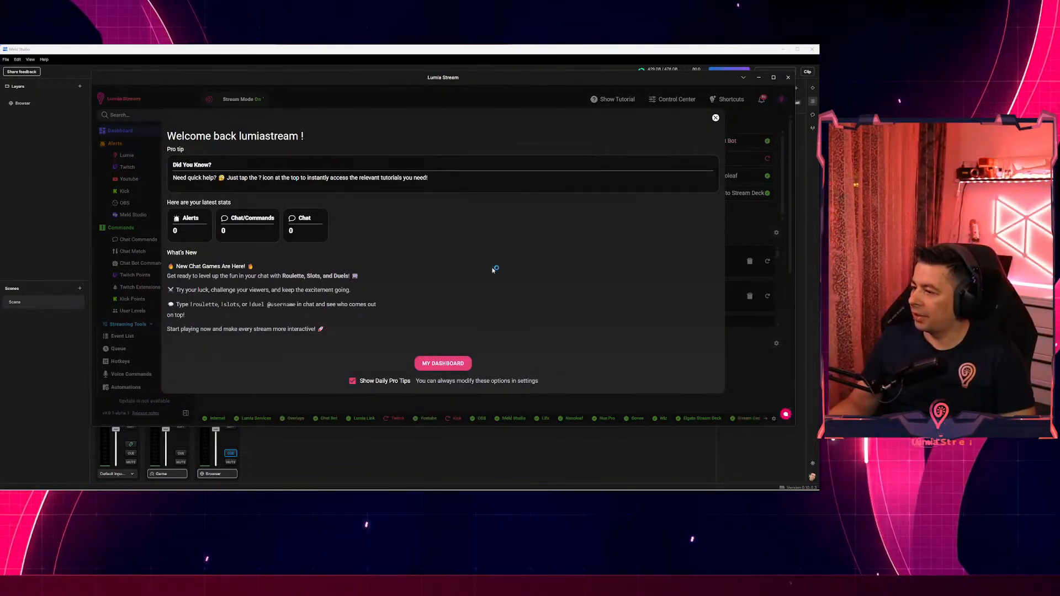
# Close the welcome-back tips and go to the User Levels page under Commands.
pyautogui.click(716, 118)
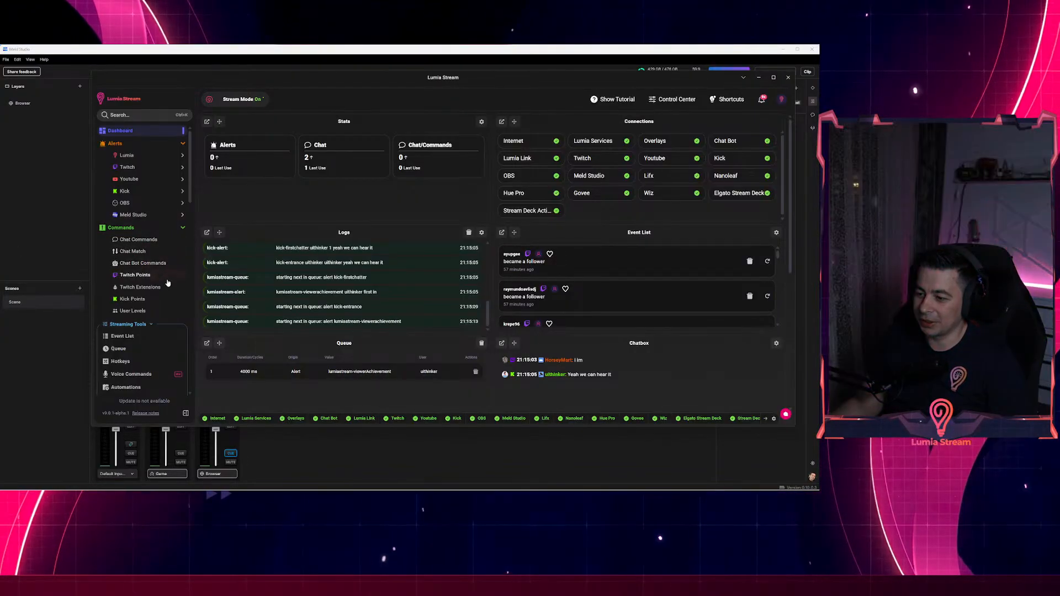
pyautogui.click(134, 312)
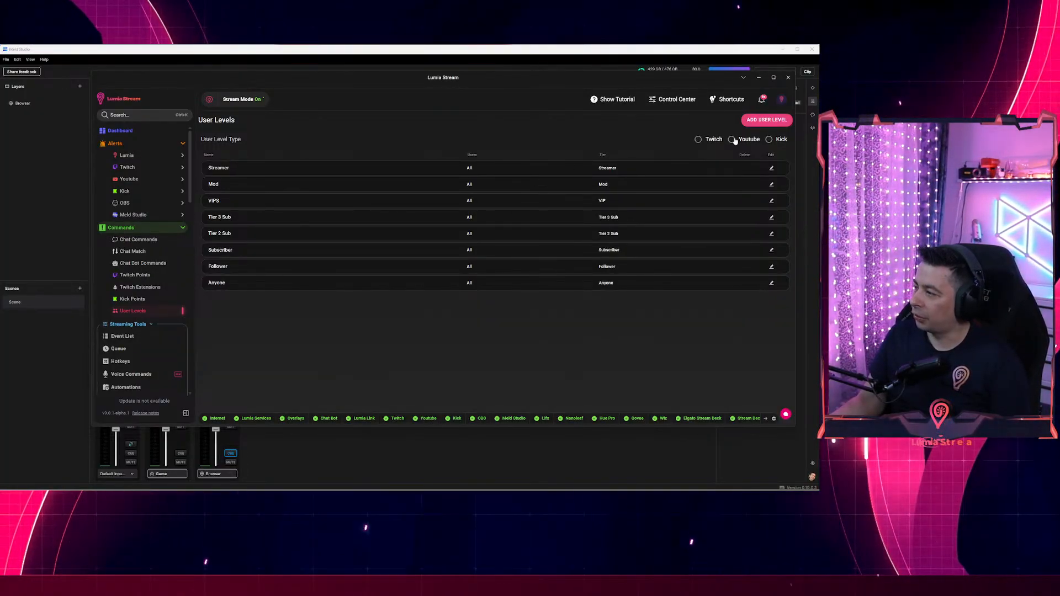
# Compare the Twitch, Youtube and Kick user level lists, ending on Twitch.
pyautogui.click(699, 141)
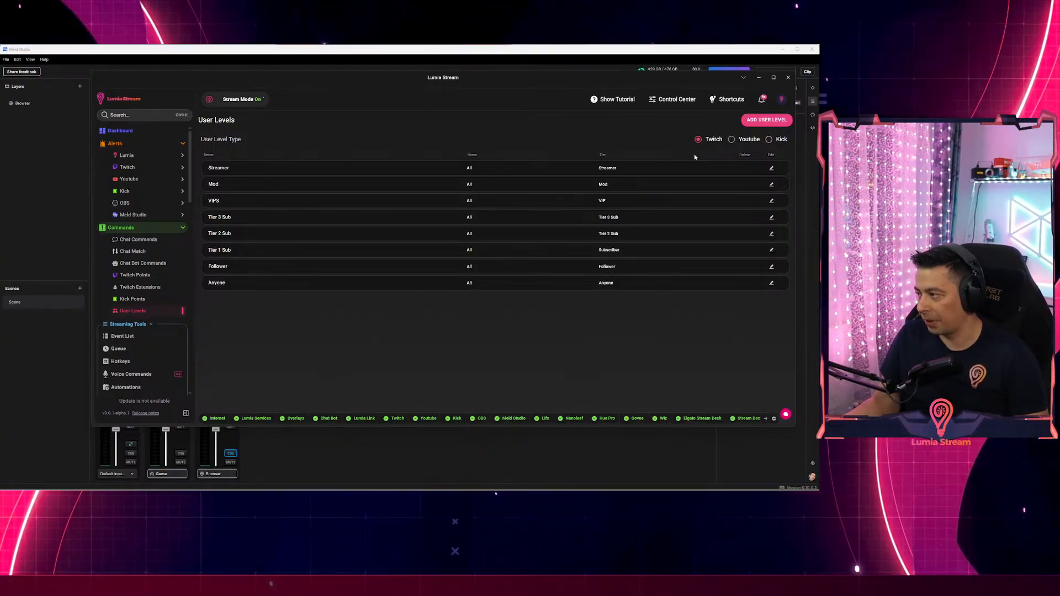
pyautogui.click(735, 140)
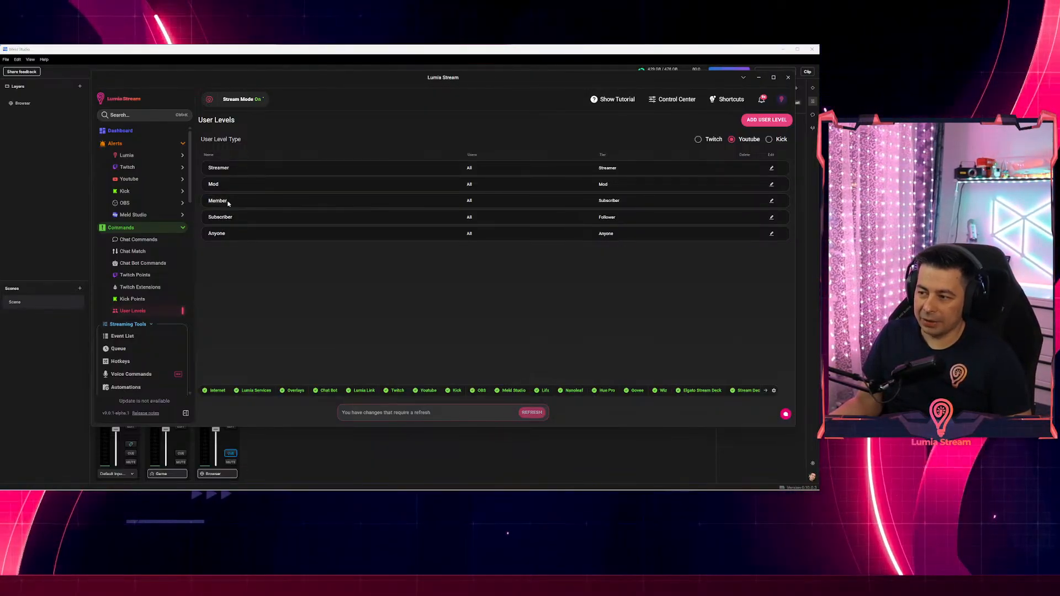
pyautogui.click(699, 139)
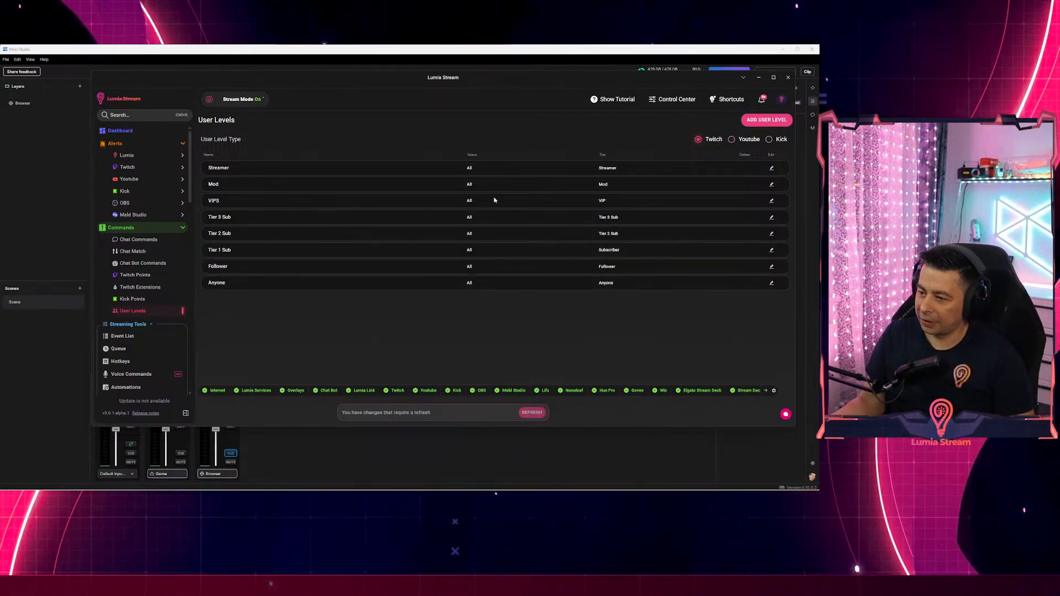
pyautogui.click(742, 140)
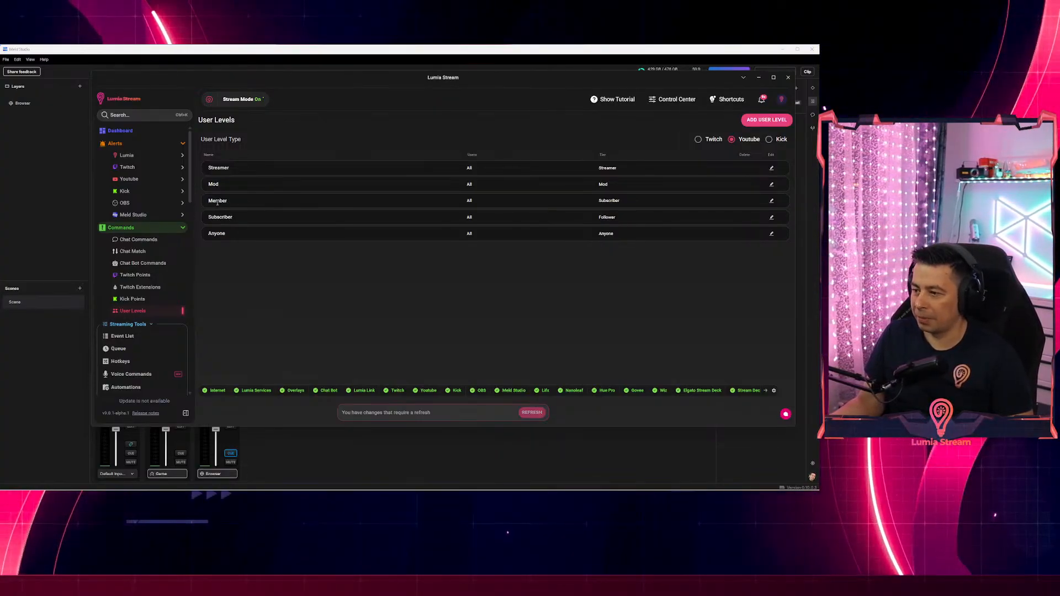
pyautogui.click(698, 140)
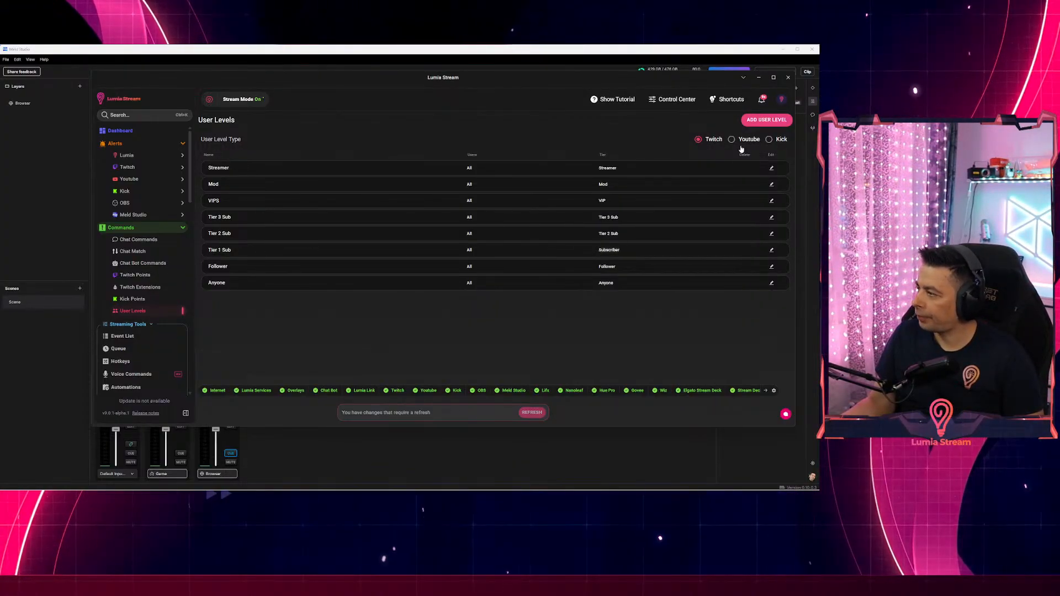
pyautogui.click(769, 139)
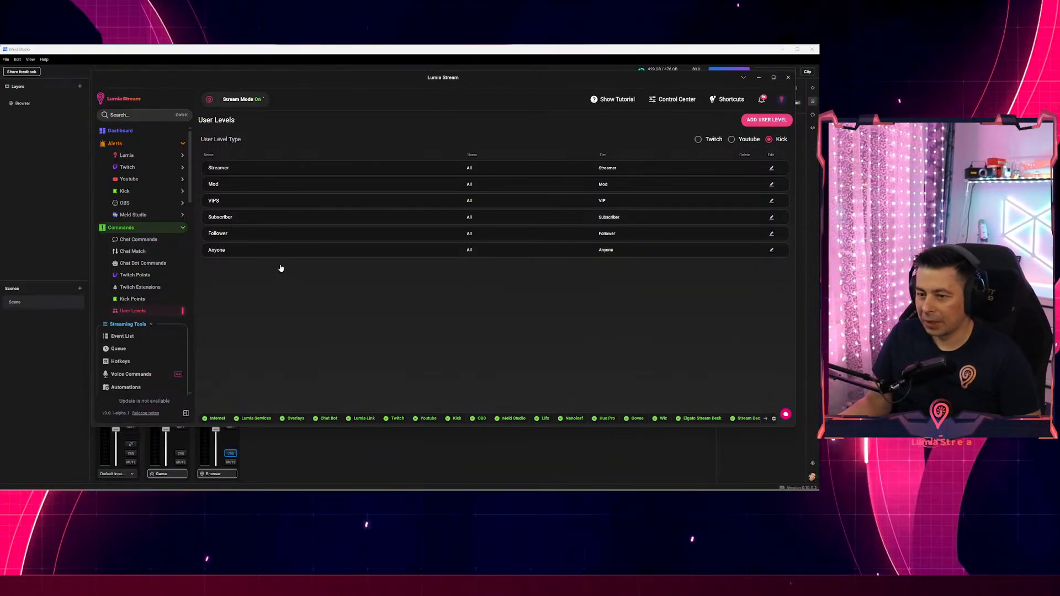
pyautogui.click(697, 139)
# Refresh the pending changes, check Shortcuts and Chat Commands, then return to User Levels.
pyautogui.click(533, 414)
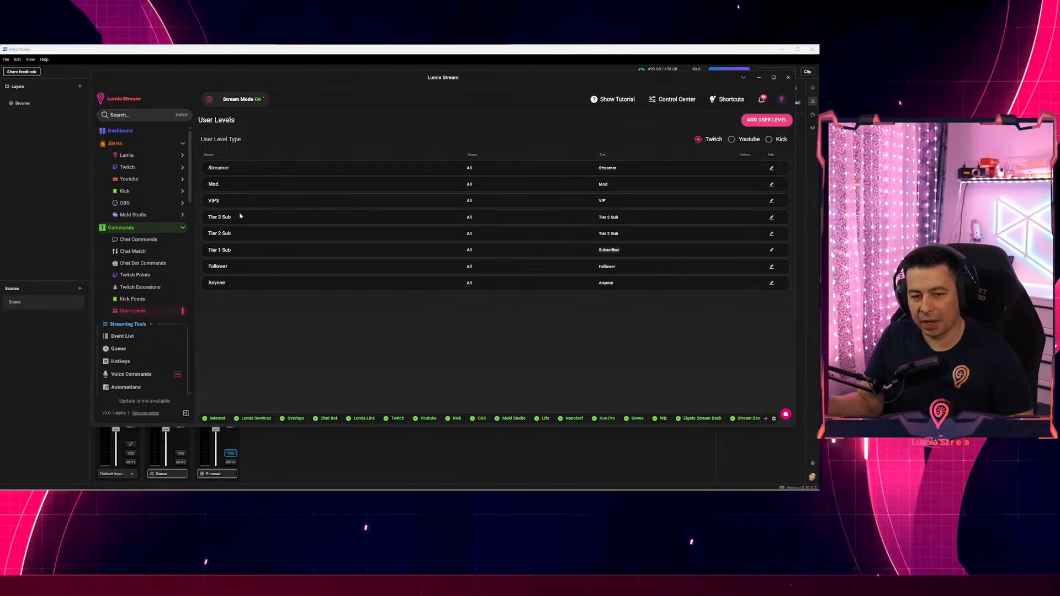
pyautogui.click(726, 99)
pyautogui.click(409, 135)
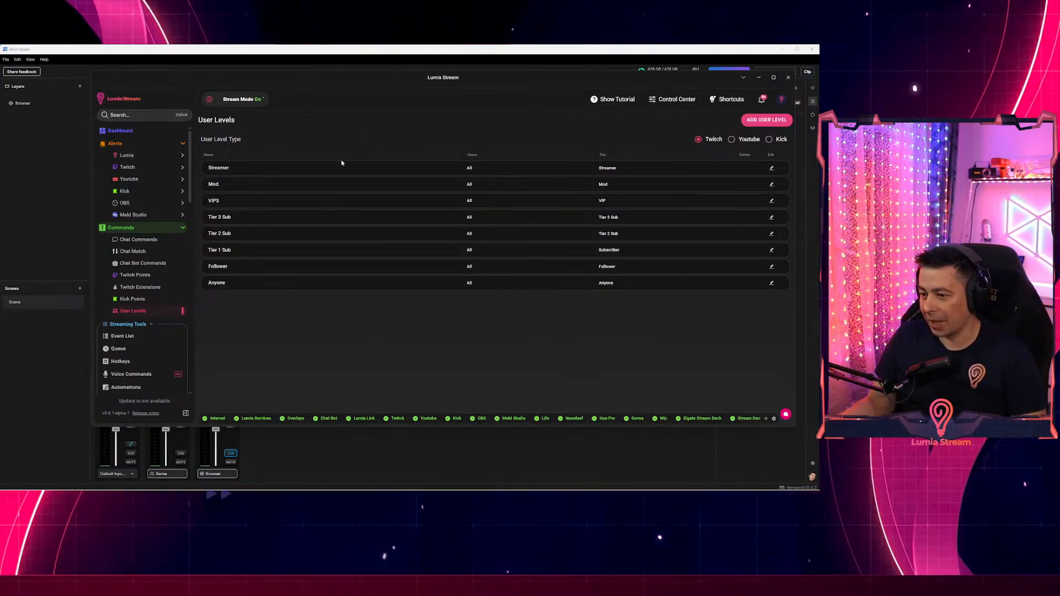
pyautogui.click(135, 239)
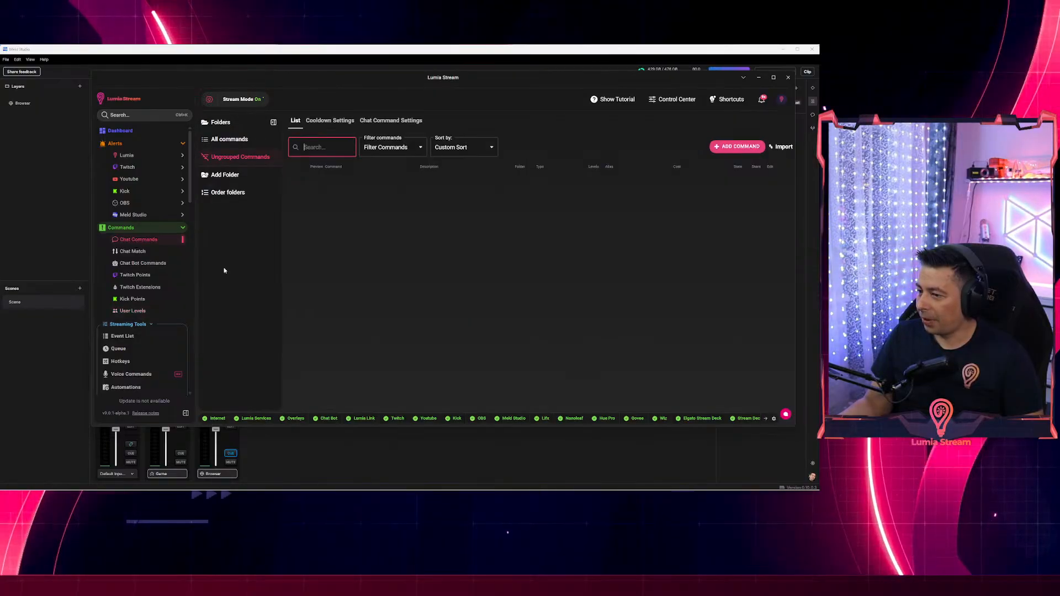
pyautogui.click(133, 311)
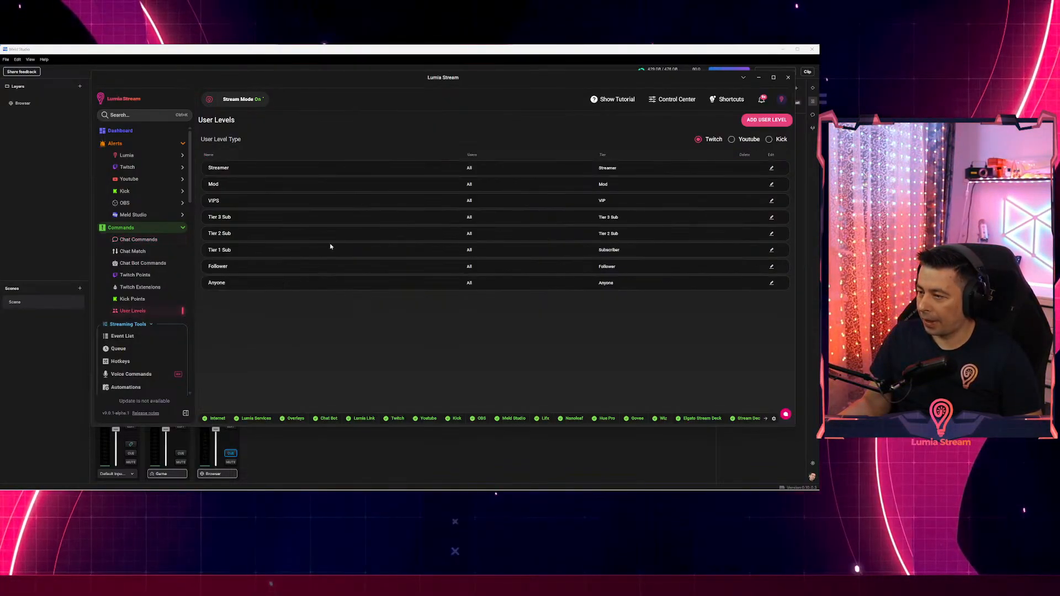
# Add a new custom user level in a maximised window and rename it after the viewer.
pyautogui.click(768, 120)
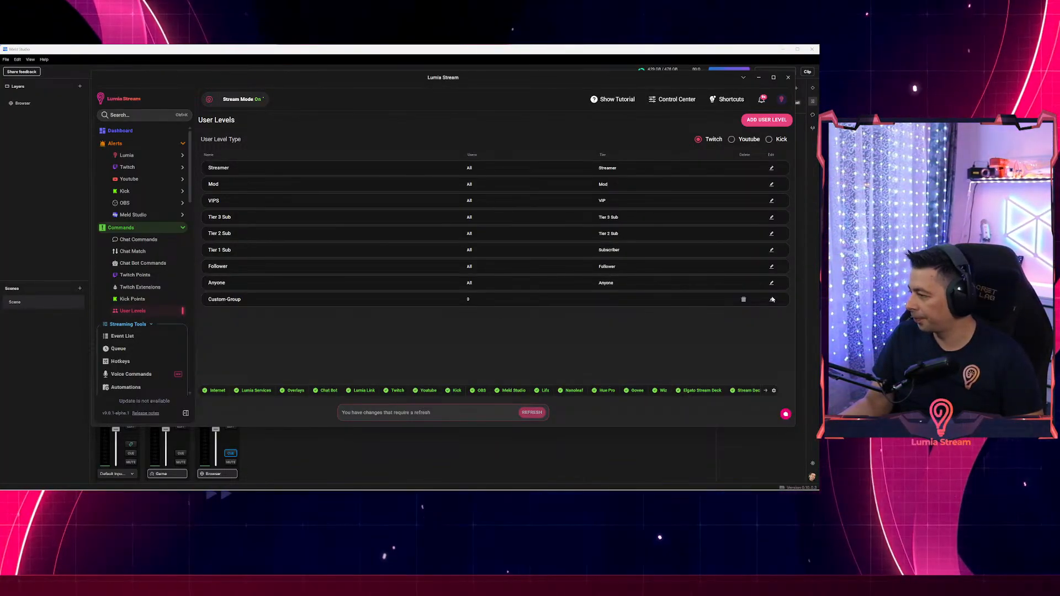
pyautogui.click(773, 78)
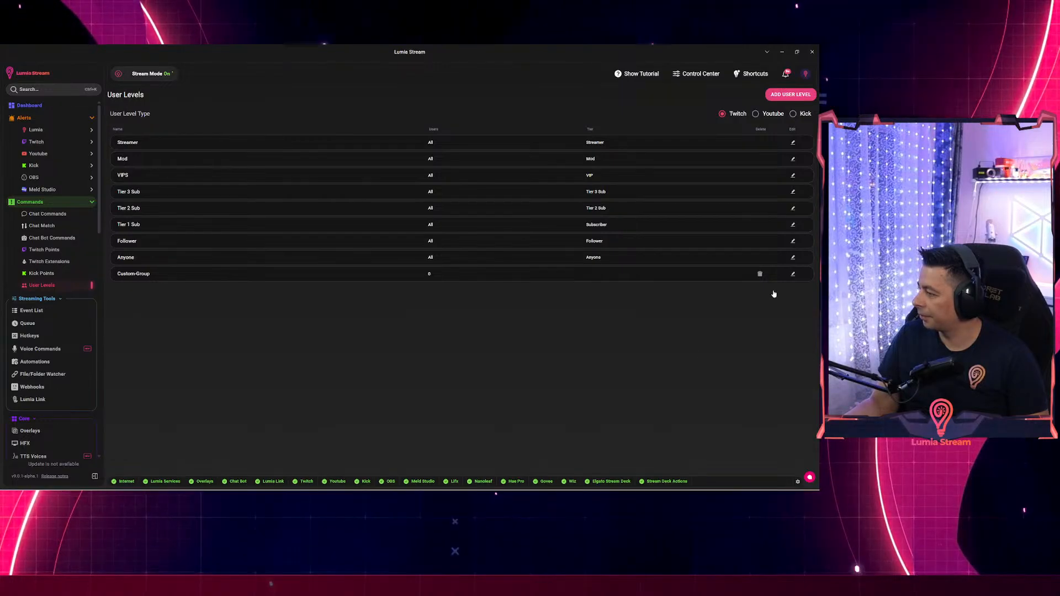
pyautogui.click(793, 274)
pyautogui.click(164, 302)
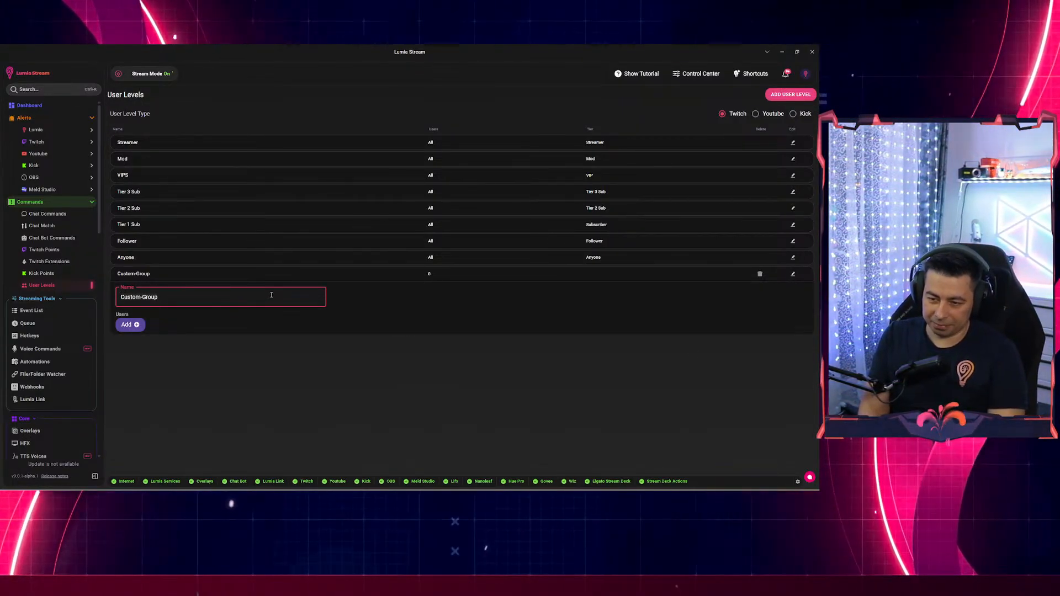
pyautogui.write('ab016')
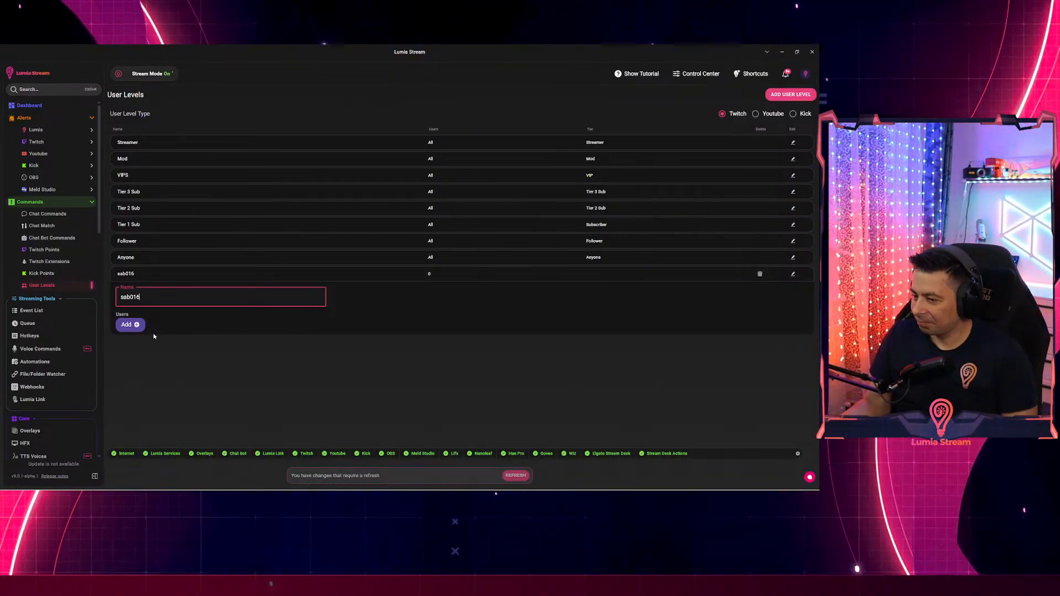
pyautogui.click(207, 323)
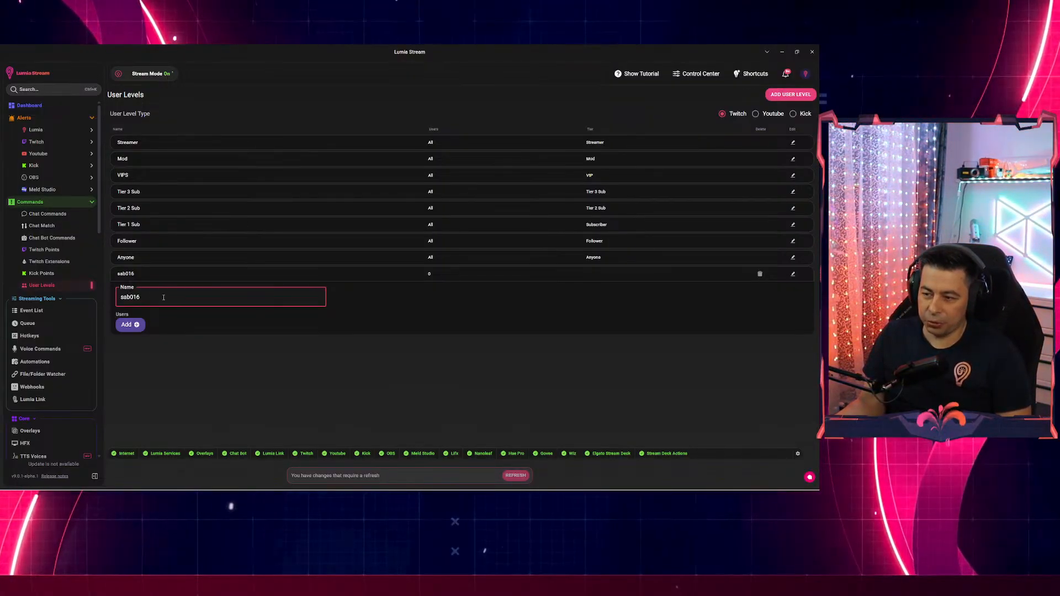
# Add the viewer's username as the level's only member and refresh the pending changes.
pyautogui.click(132, 325)
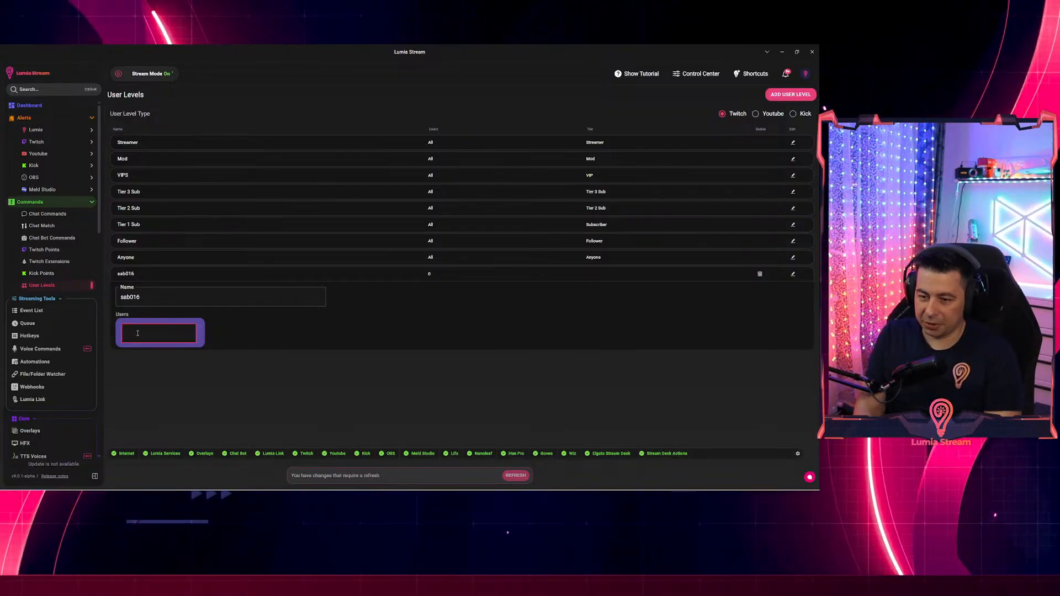
pyautogui.write('sab0')
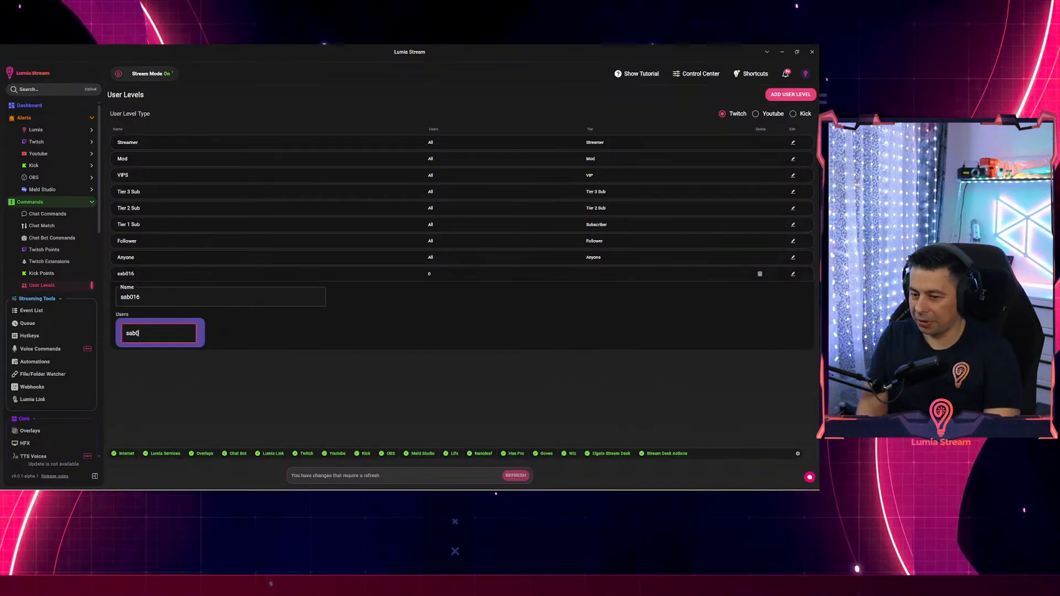
pyautogui.write('16')
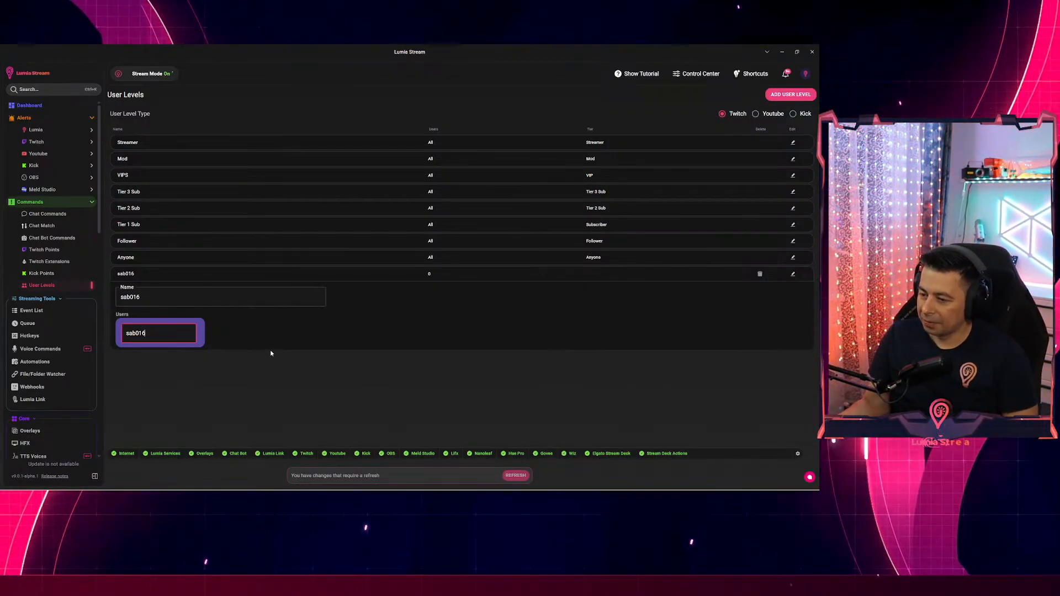
pyautogui.press('Return')
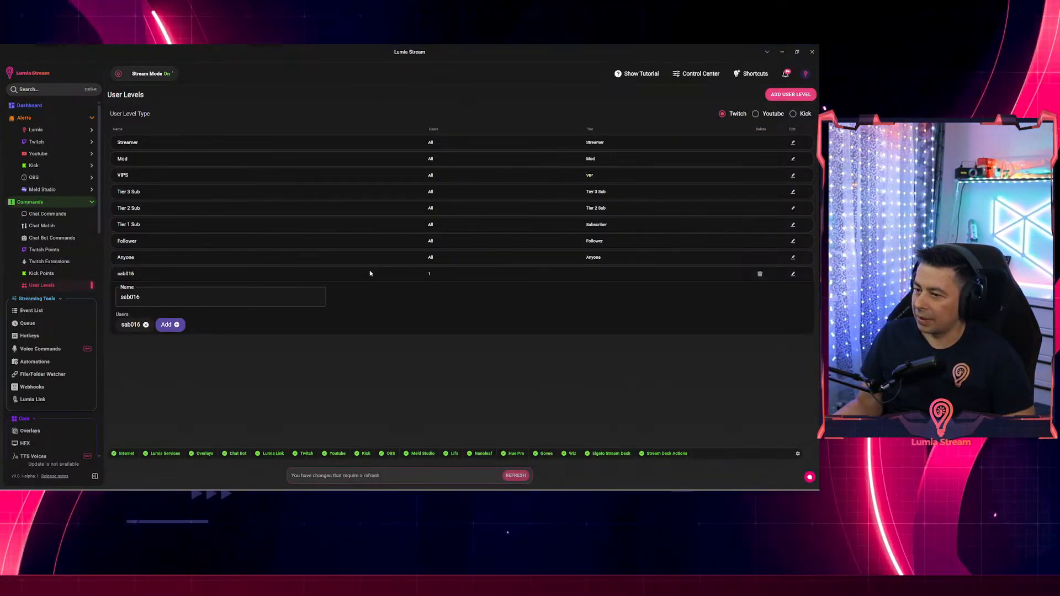
pyautogui.click(515, 475)
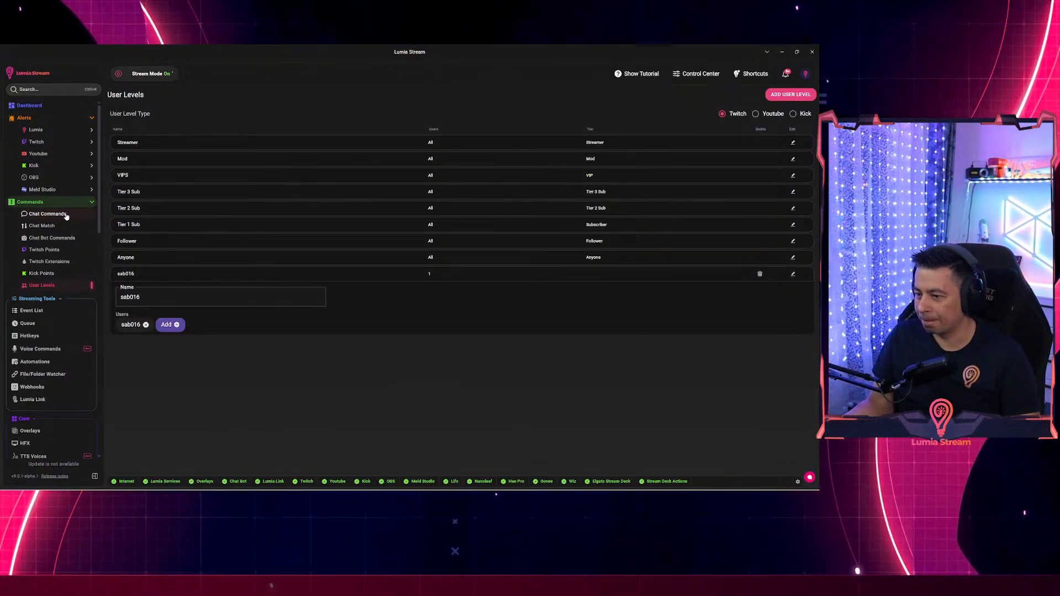
# Start a new chat command with a Lights action of type Color set to magenta.
pyautogui.click(66, 216)
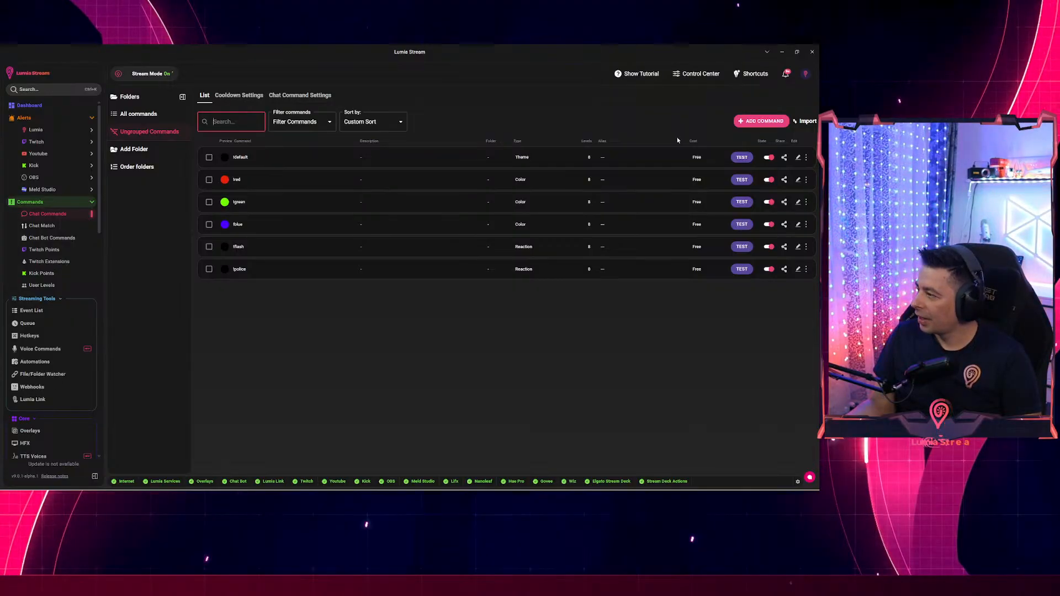
pyautogui.click(755, 120)
pyautogui.click(70, 150)
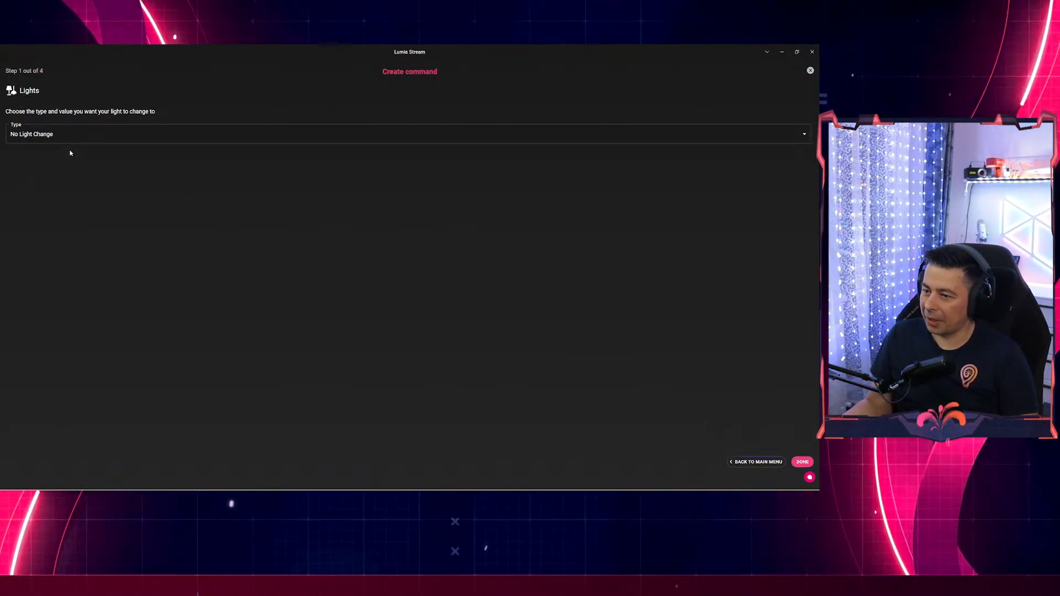
pyautogui.click(85, 138)
pyautogui.click(105, 165)
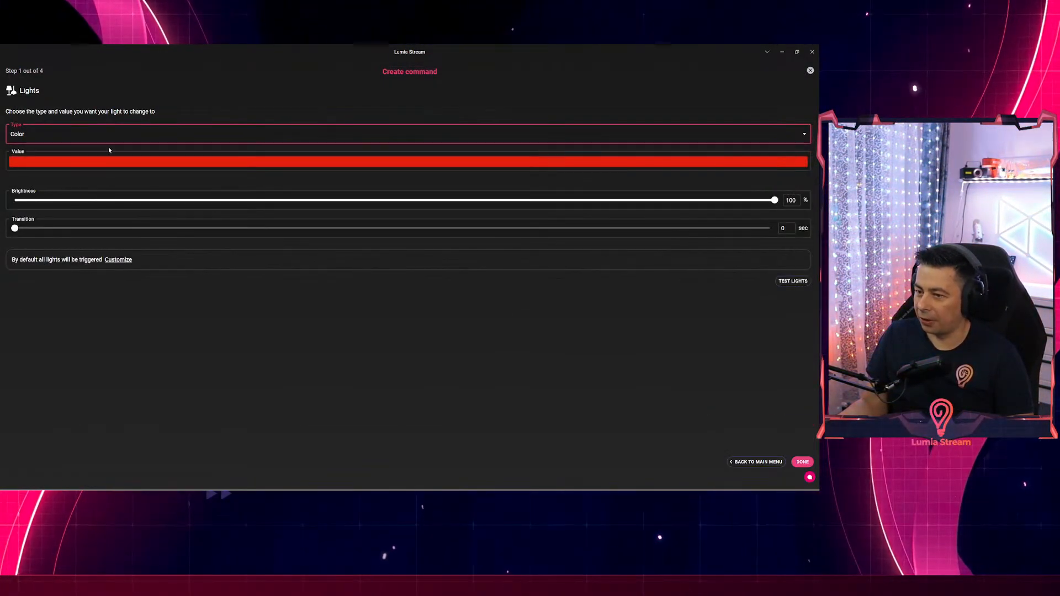
pyautogui.click(125, 161)
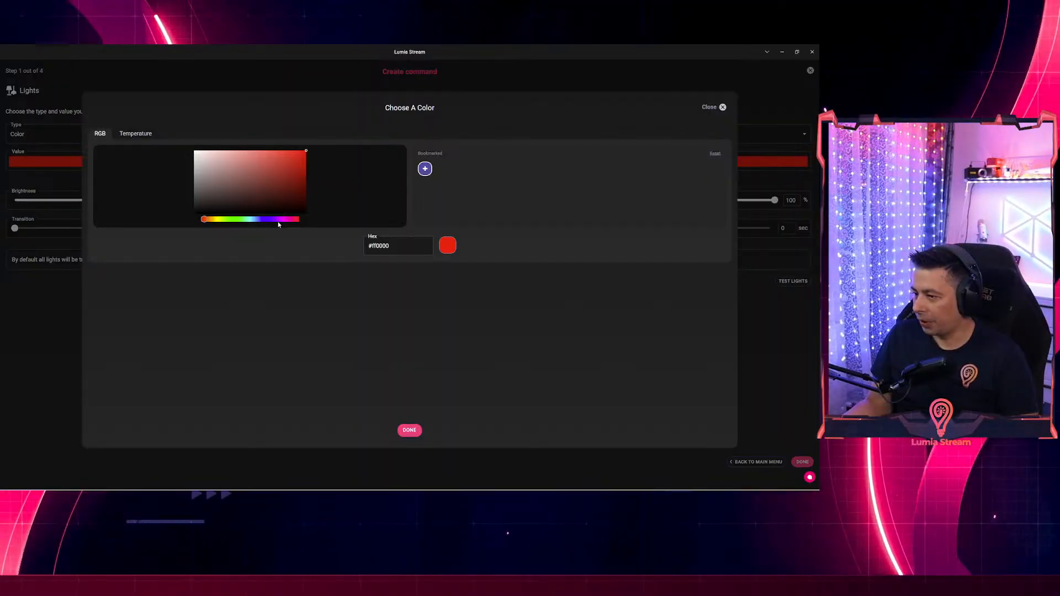
pyautogui.click(285, 218)
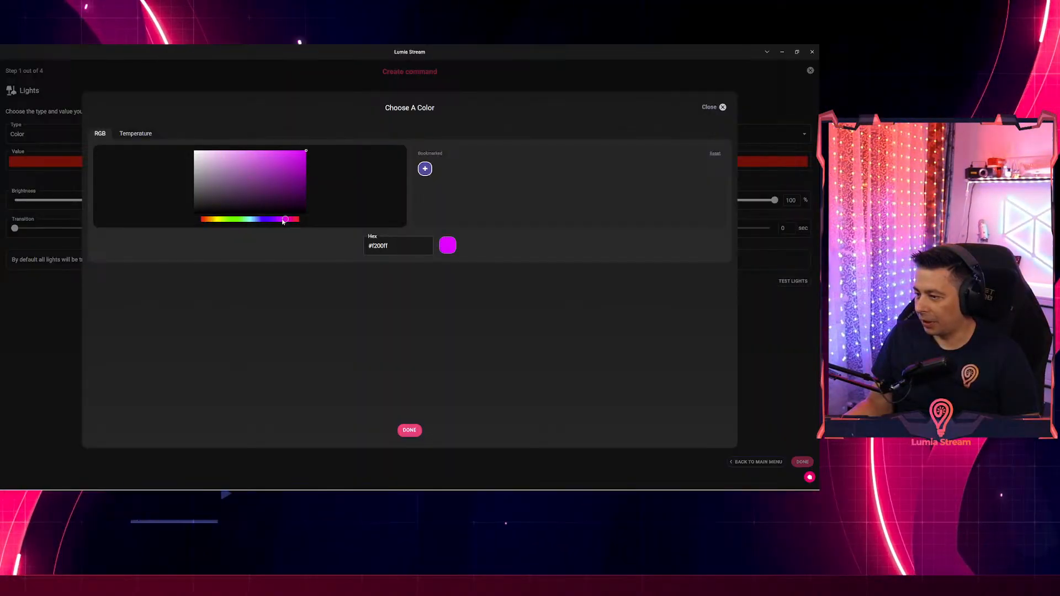
pyautogui.click(409, 430)
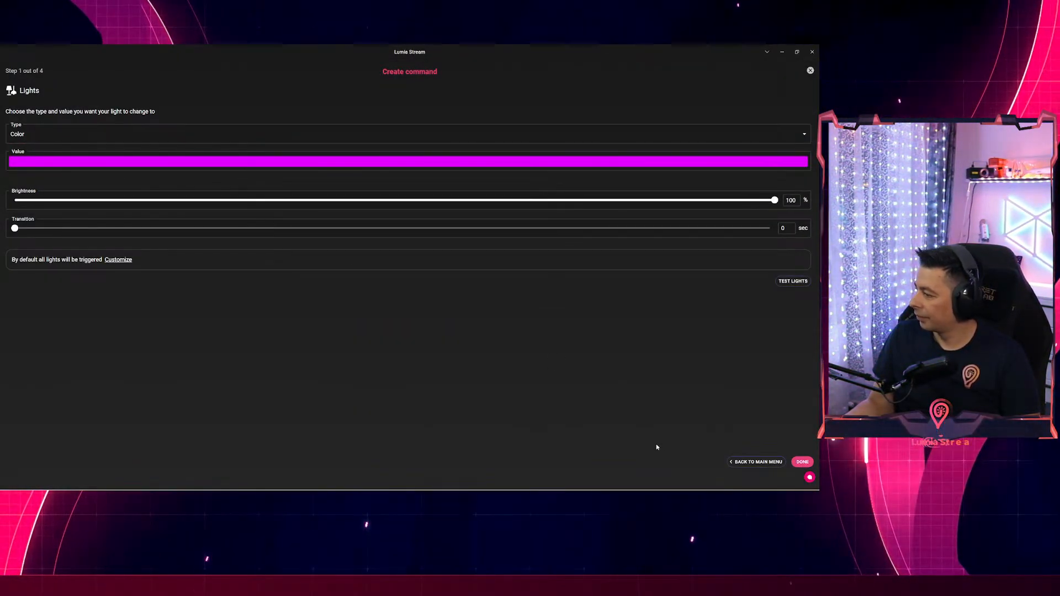
pyautogui.click(802, 462)
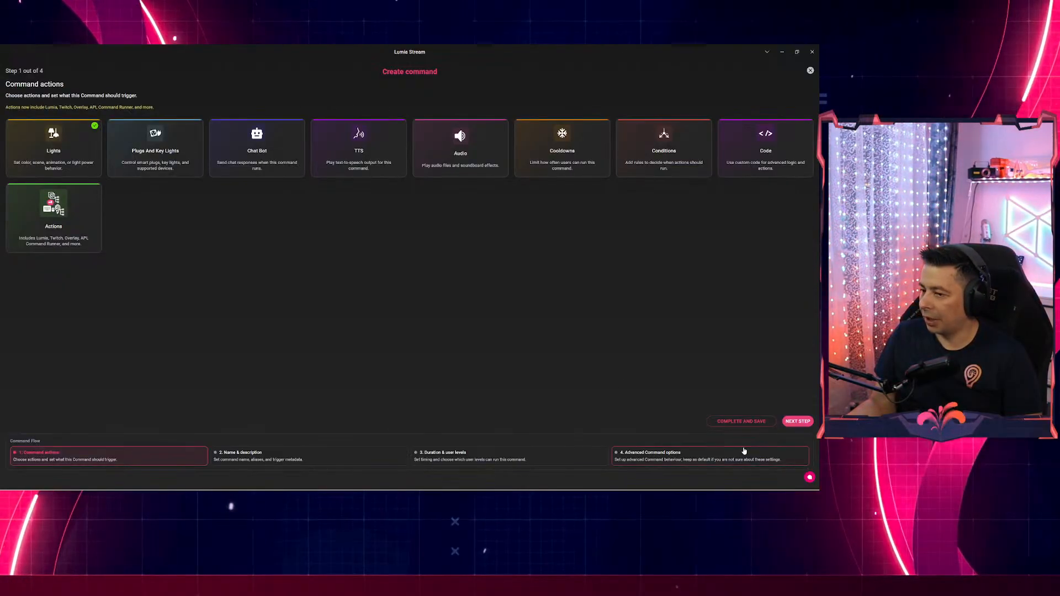
# Name the command magenta, complete and save it, then refresh.
pyautogui.click(453, 456)
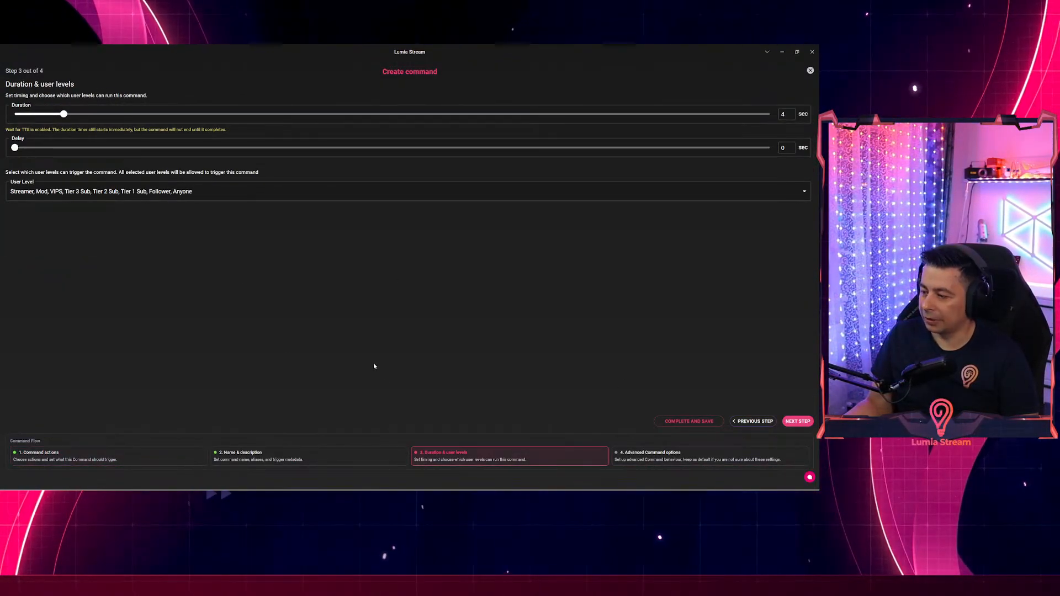
pyautogui.click(364, 460)
pyautogui.click(118, 105)
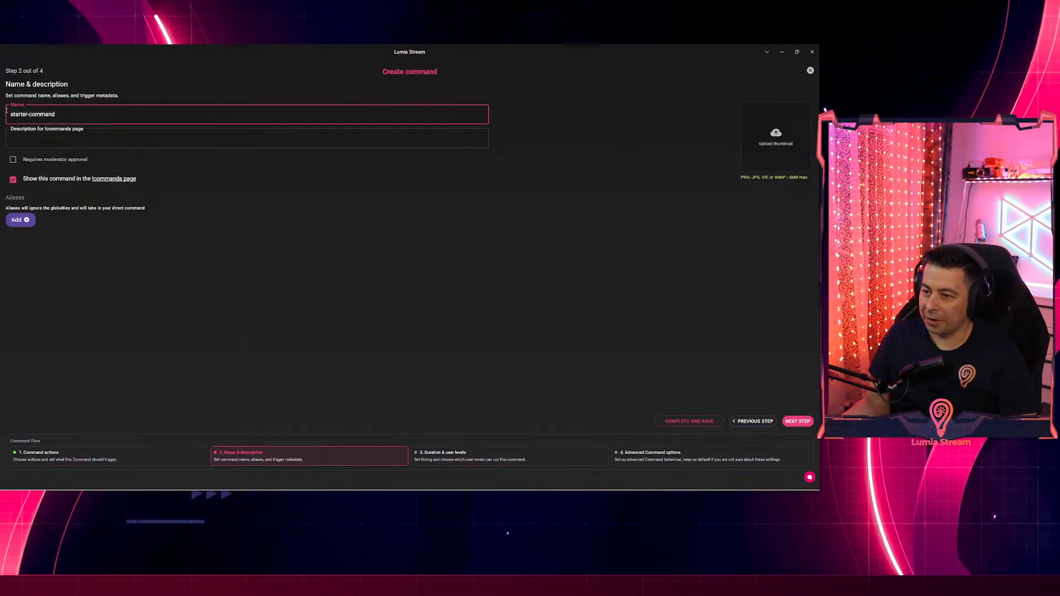
pyautogui.hotkey('ctrl', 'a')
pyautogui.write('ma')
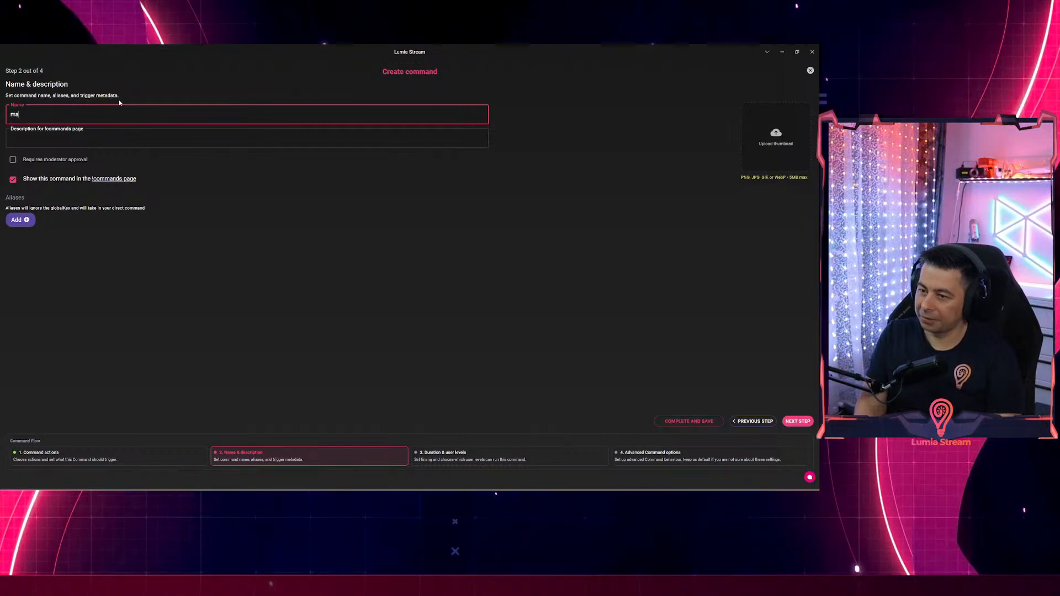
pyautogui.write('genta')
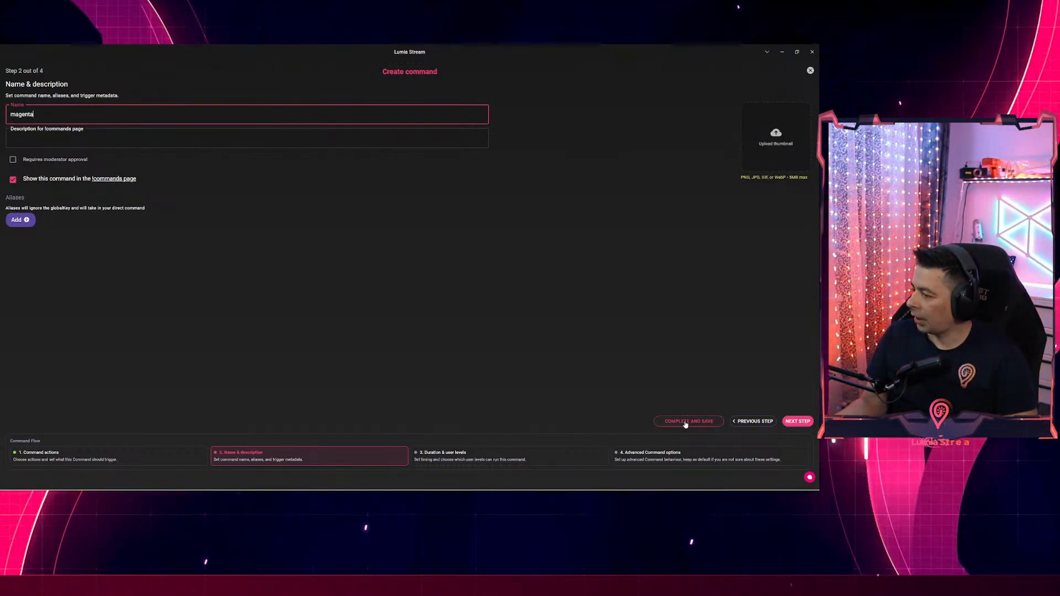
pyautogui.click(689, 421)
pyautogui.click(516, 481)
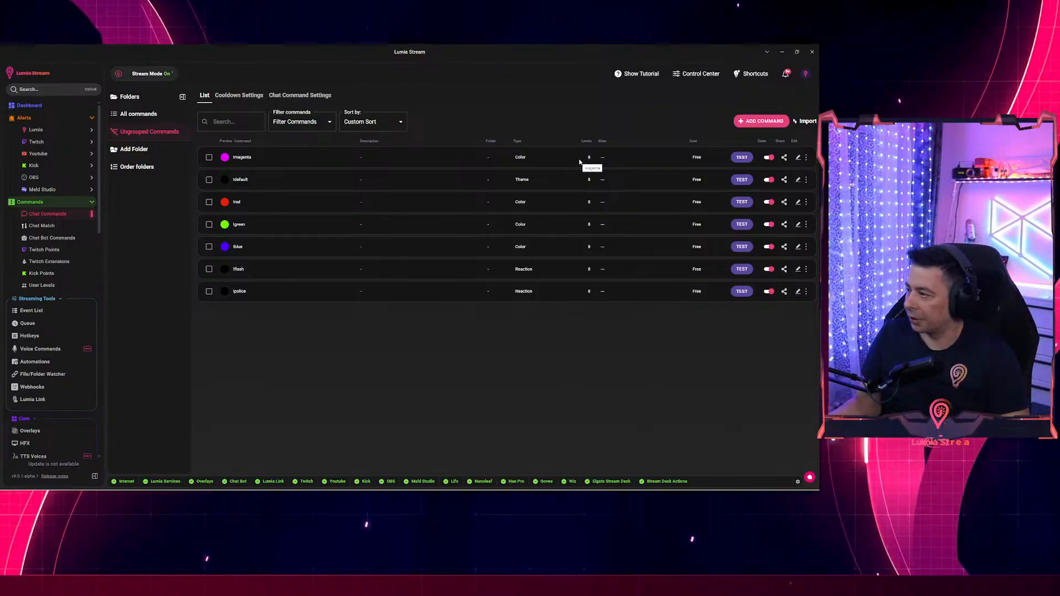
# Limit !magenta to Streamer and the custom viewer level, unchecking Mod, VIPS, subs, Follower and Anyone.
pyautogui.click(798, 159)
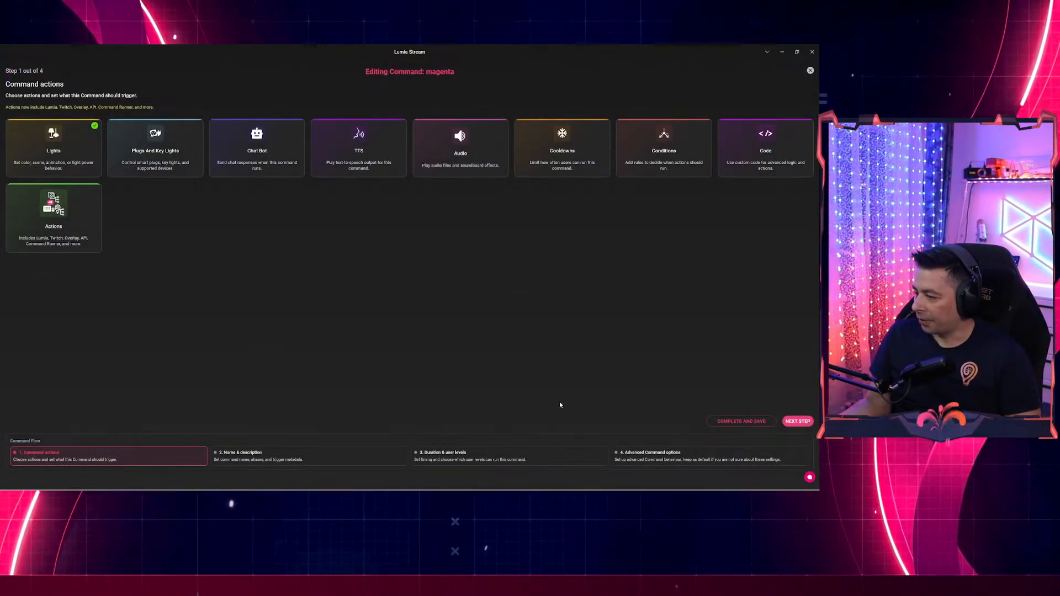
pyautogui.click(462, 461)
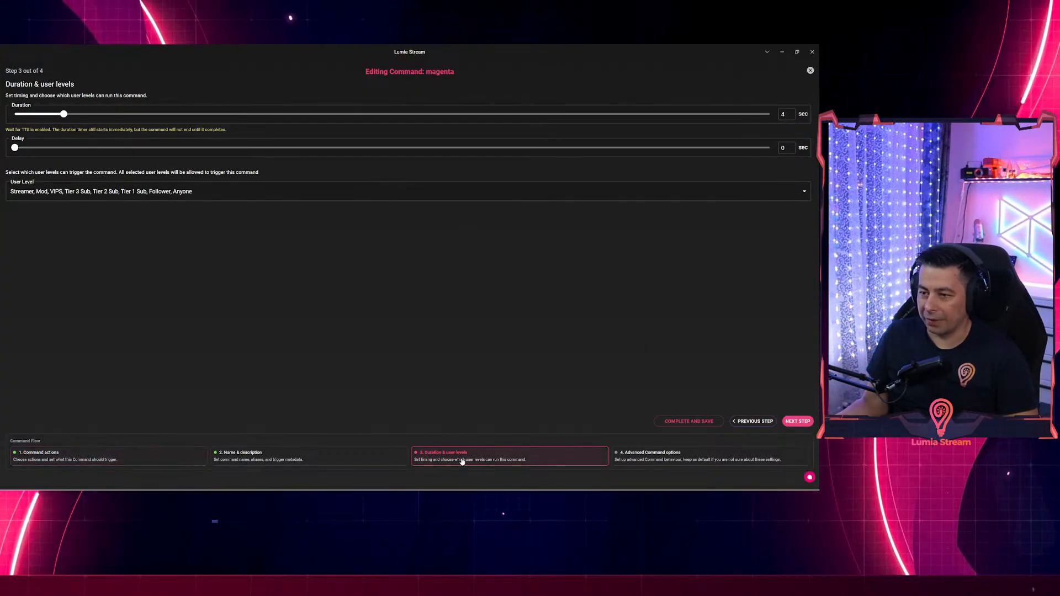
pyautogui.click(162, 191)
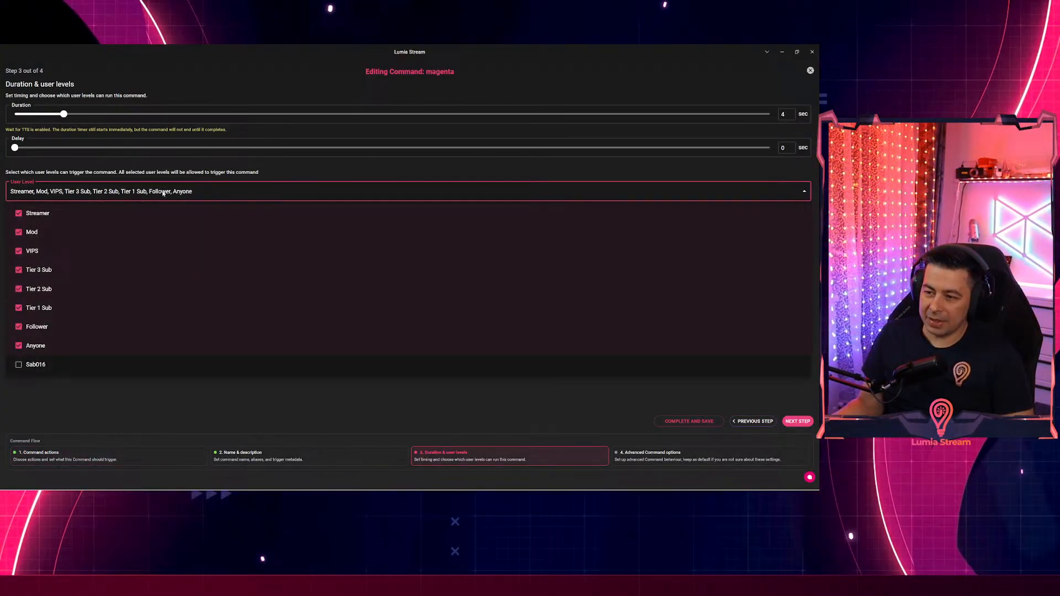
pyautogui.click(19, 251)
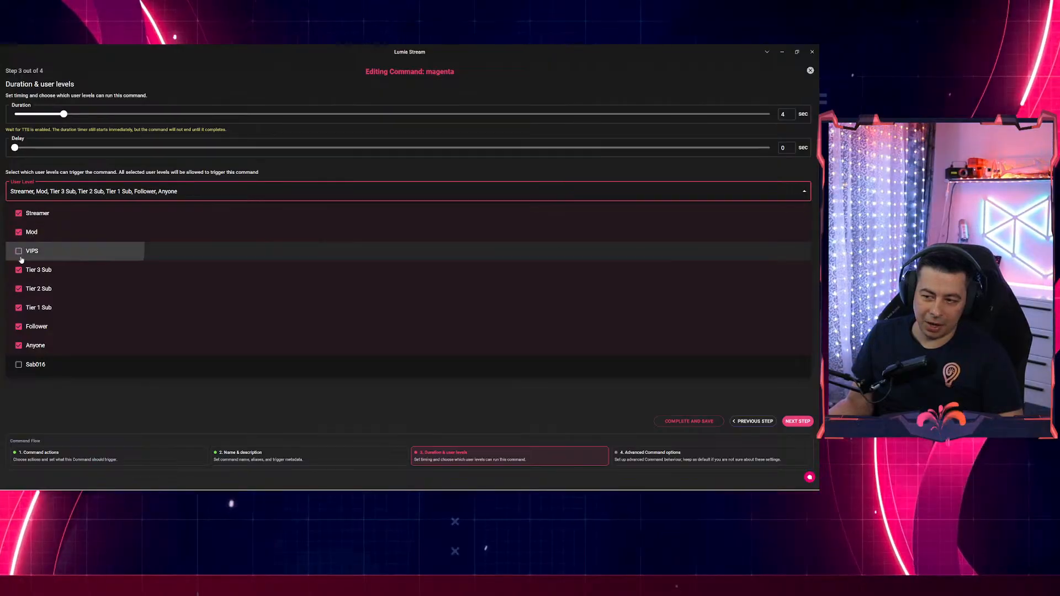
pyautogui.click(18, 270)
pyautogui.click(18, 288)
pyautogui.click(18, 308)
pyautogui.click(18, 326)
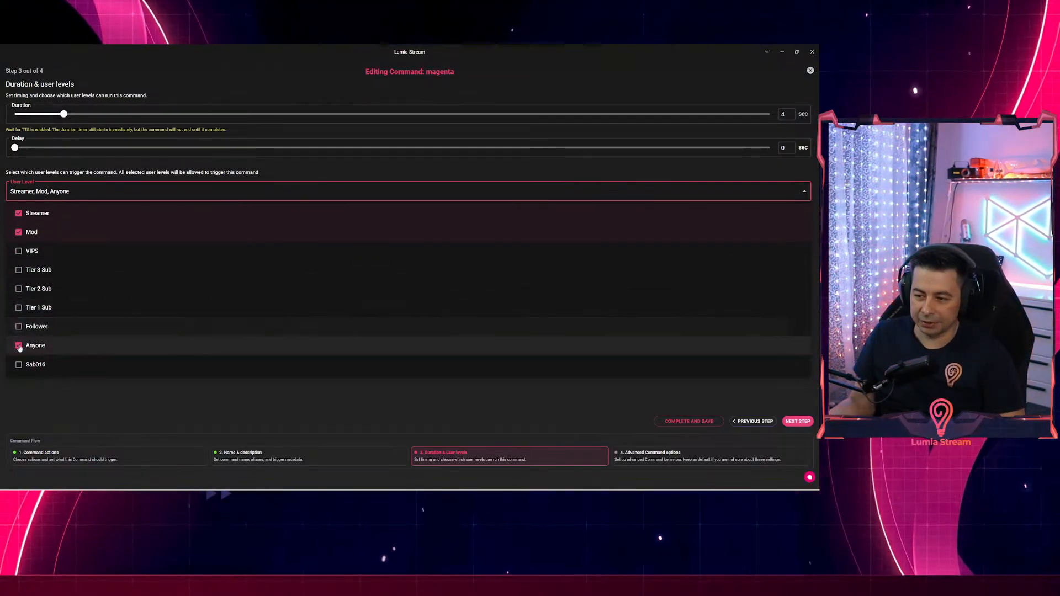
pyautogui.click(18, 345)
pyautogui.click(19, 365)
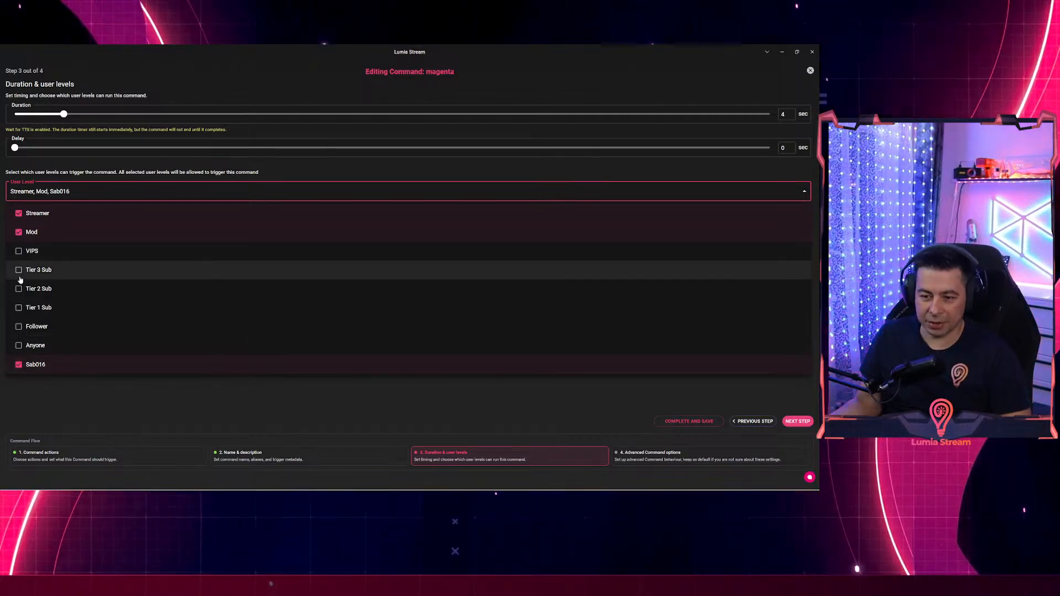
pyautogui.click(19, 233)
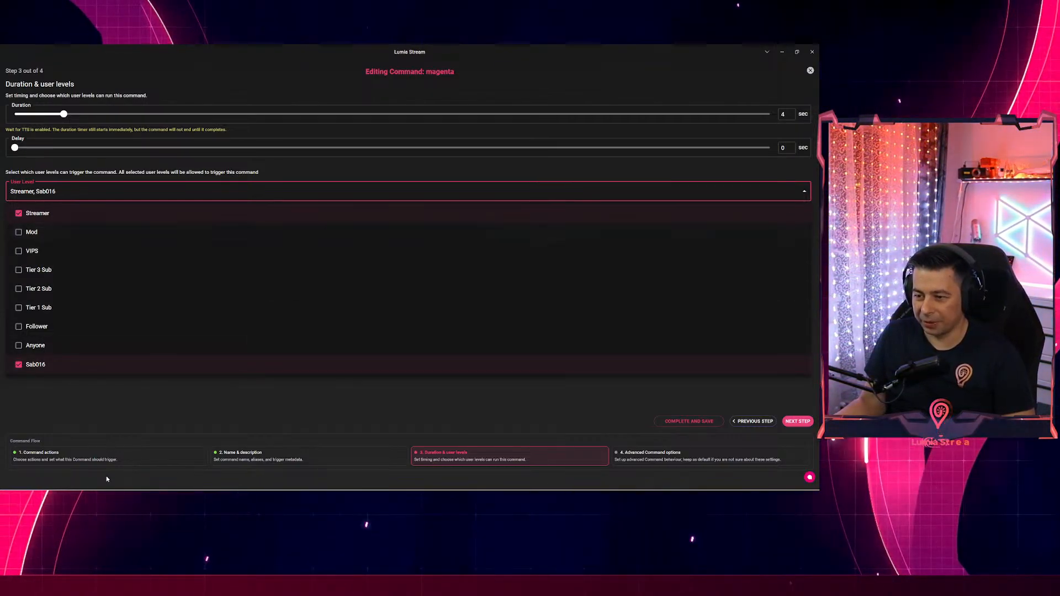
pyautogui.click(133, 398)
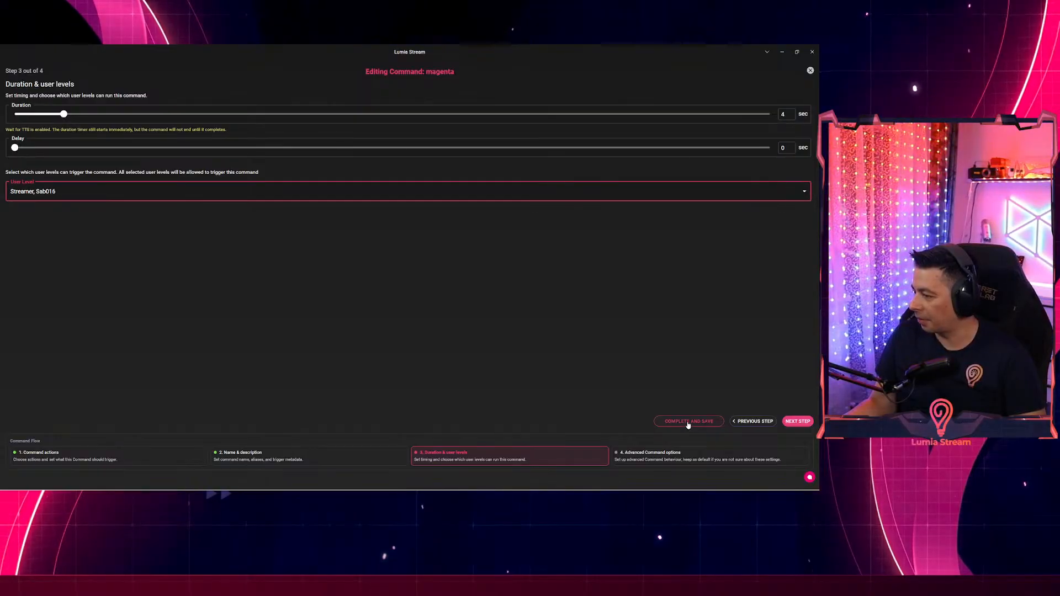
# Complete and save the edited magenta command, now limited to 2 user levels.
pyautogui.click(684, 422)
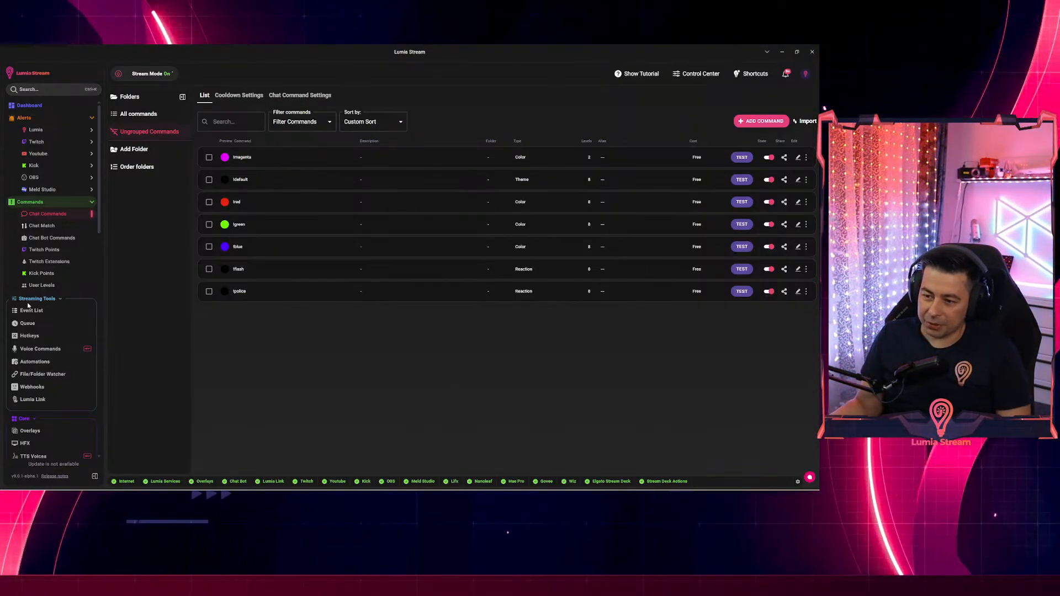
# Return to the User Levels page showing the custom viewer level with 1 user.
pyautogui.click(39, 285)
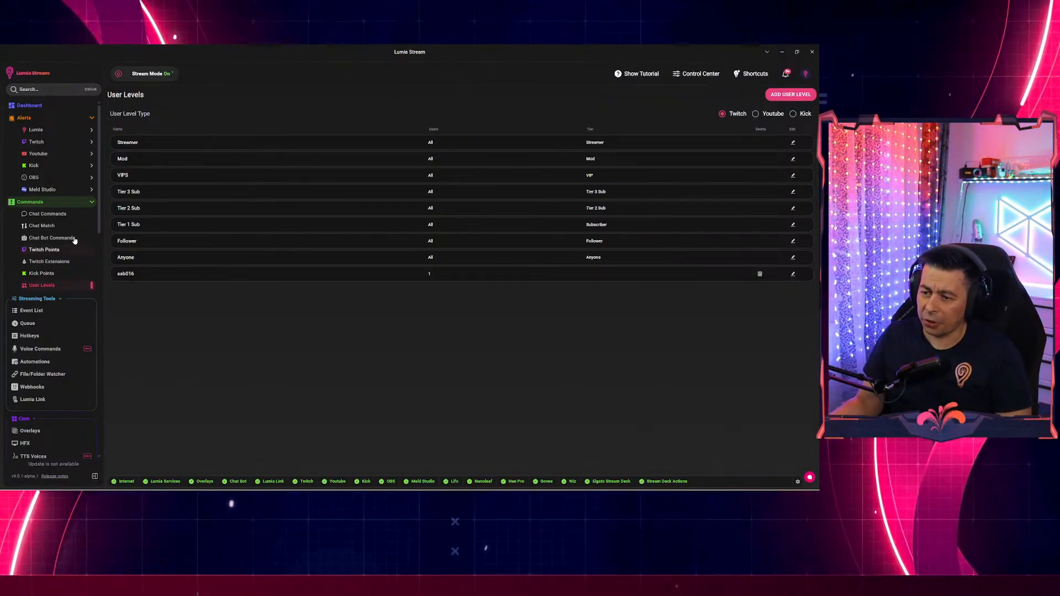
# Start another chat command with an Add Username To User Level action targeting the custom level.
pyautogui.click(51, 217)
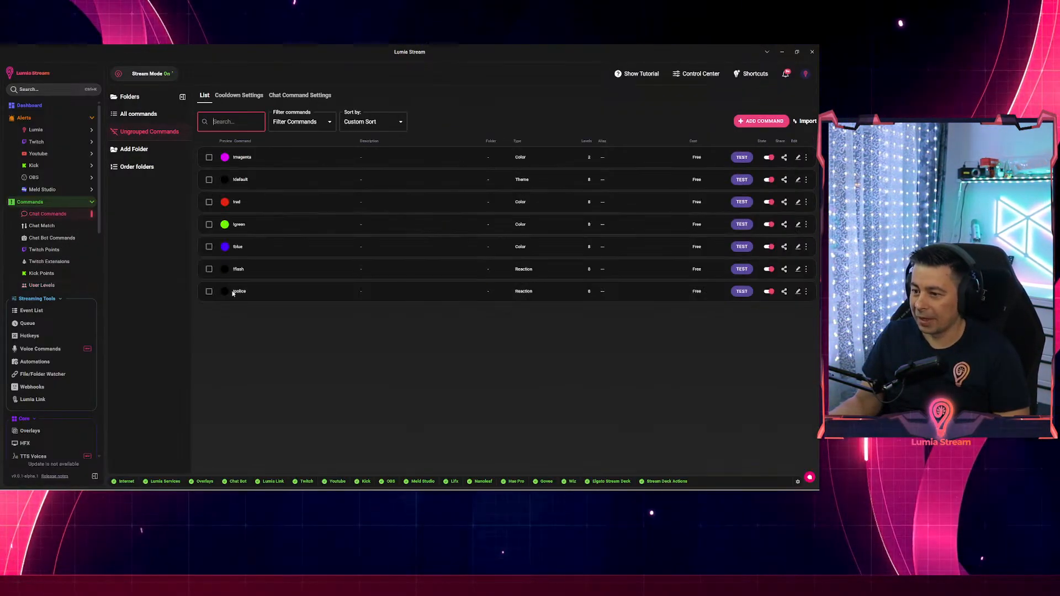
pyautogui.click(764, 119)
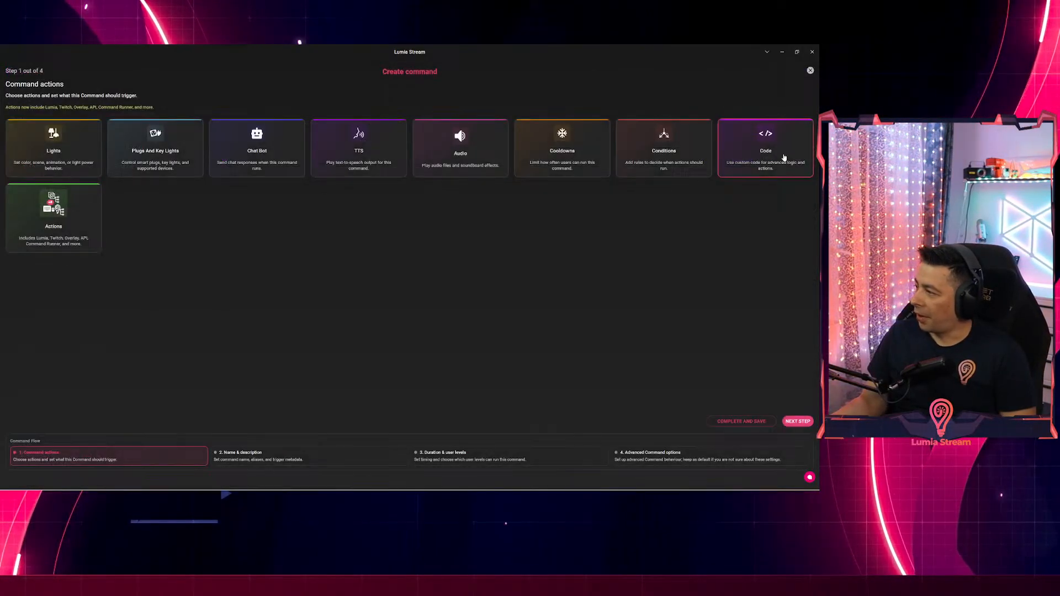
pyautogui.click(61, 215)
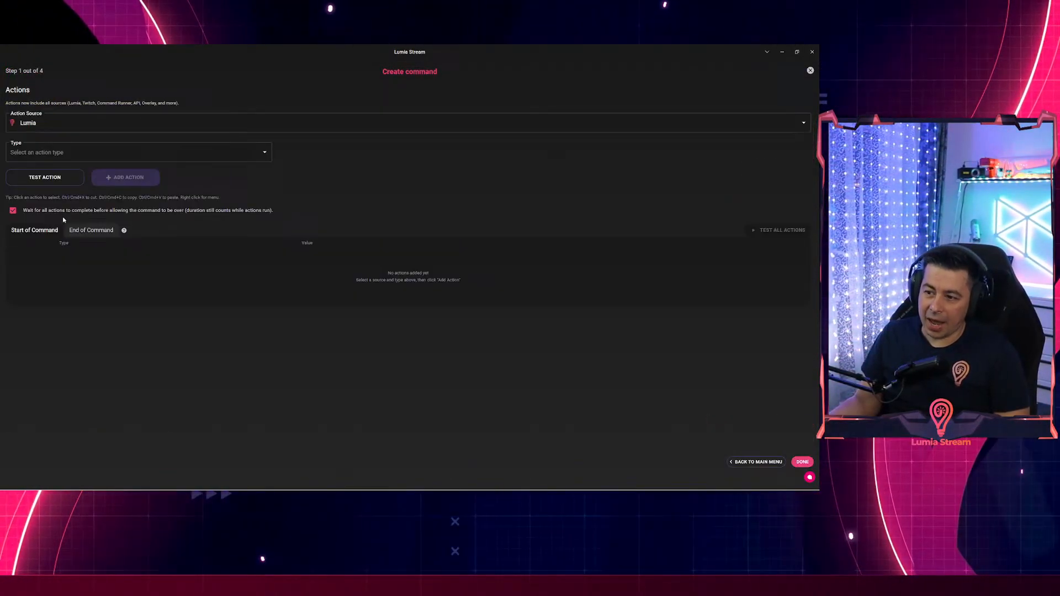
pyautogui.click(51, 151)
pyautogui.write('user')
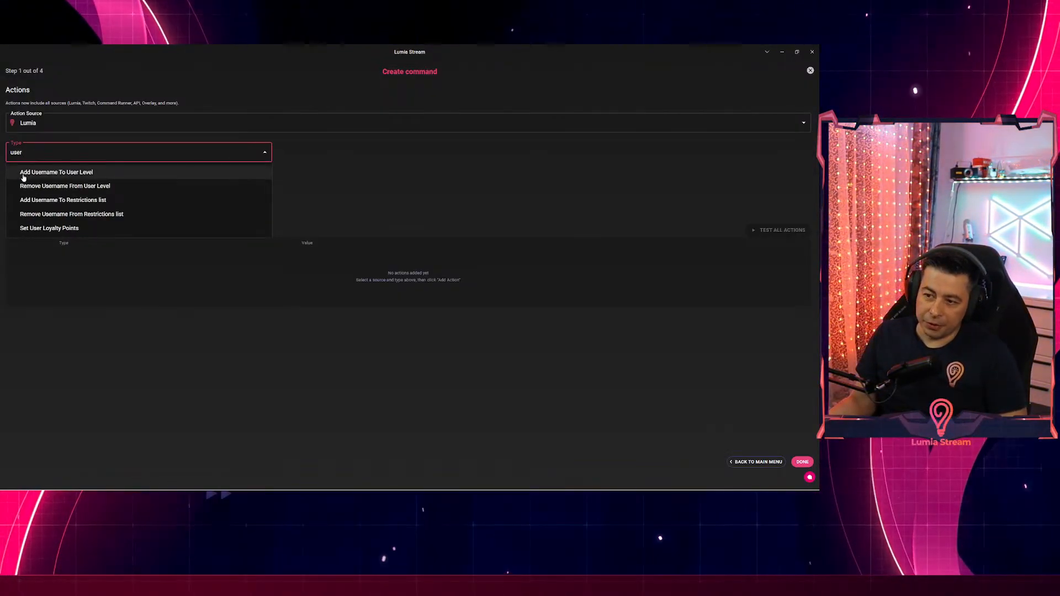
pyautogui.click(64, 176)
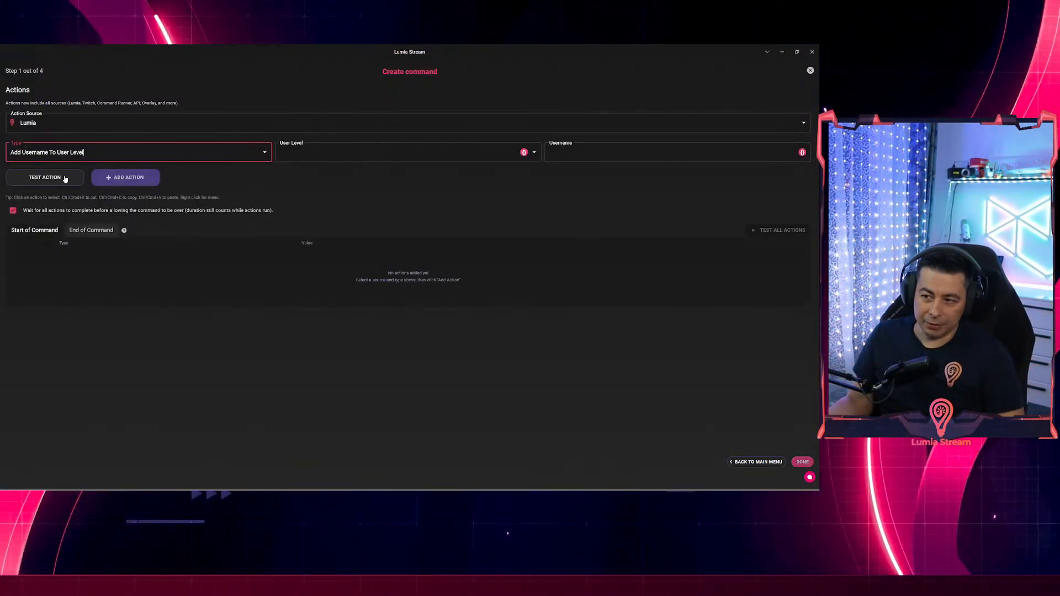
pyautogui.click(319, 157)
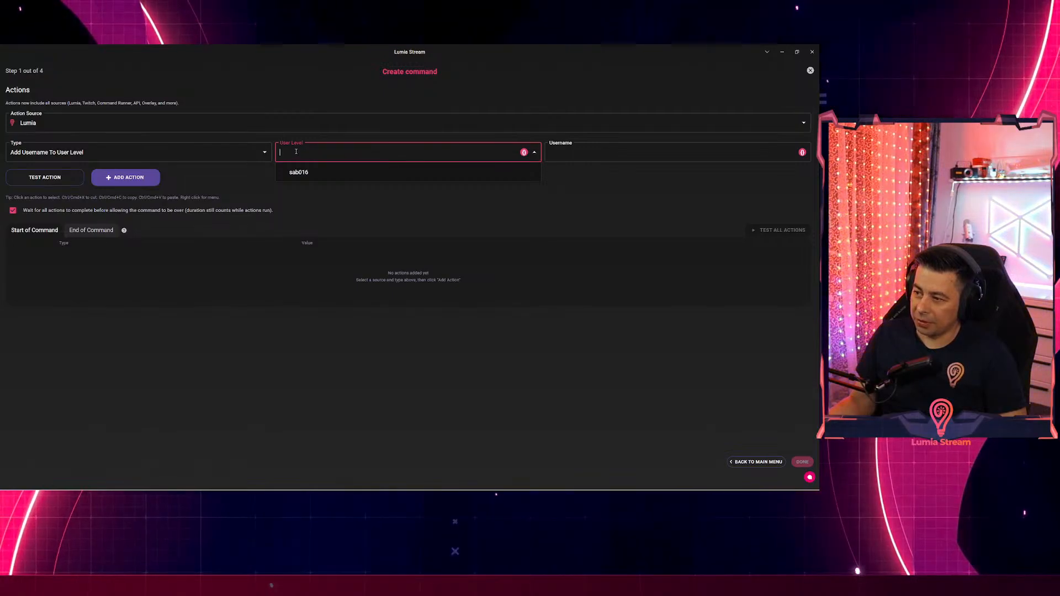
pyautogui.click(296, 173)
# Set the action's Username to the {{message}} variable and add the action to the command.
pyautogui.click(650, 157)
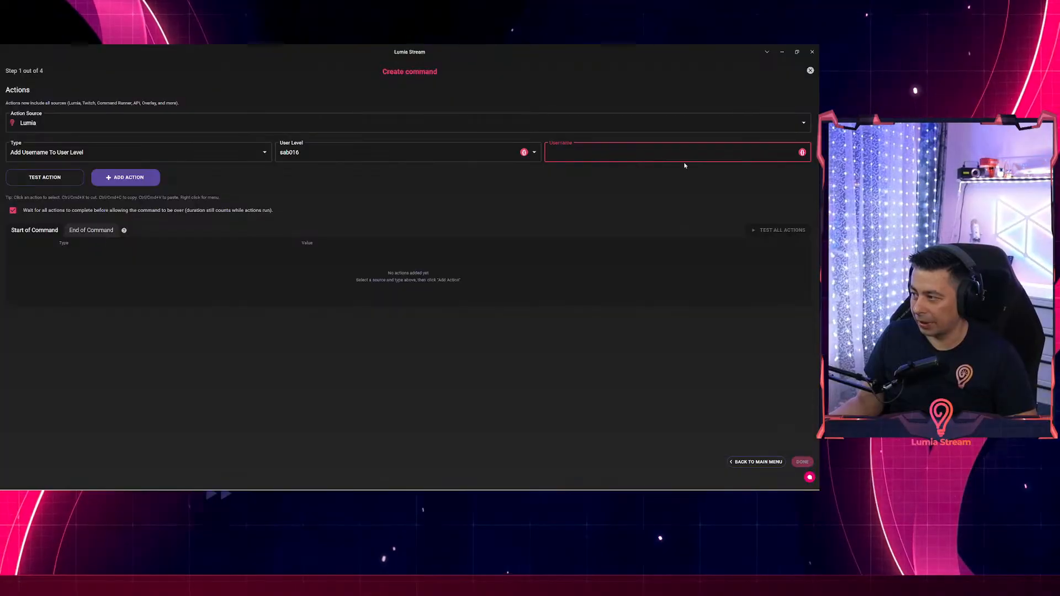
pyautogui.click(803, 153)
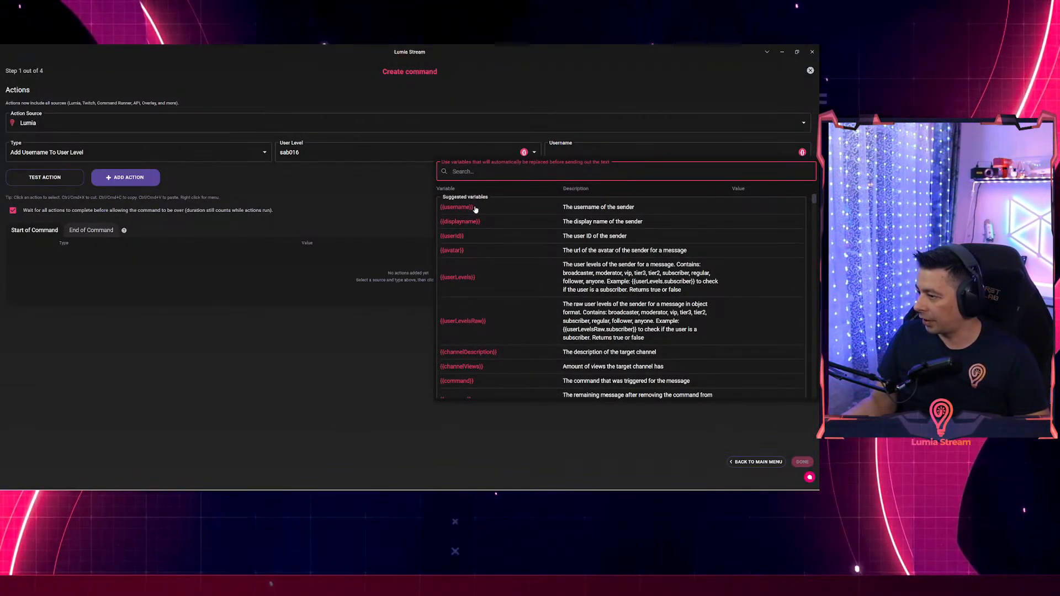
pyautogui.write('m')
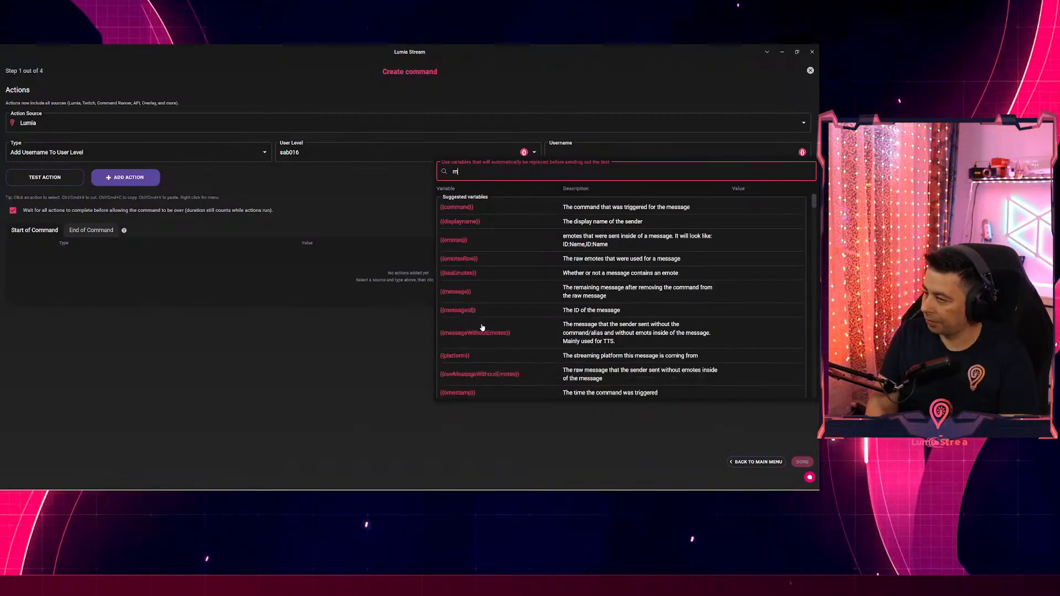
pyautogui.write('ess')
pyautogui.click(456, 212)
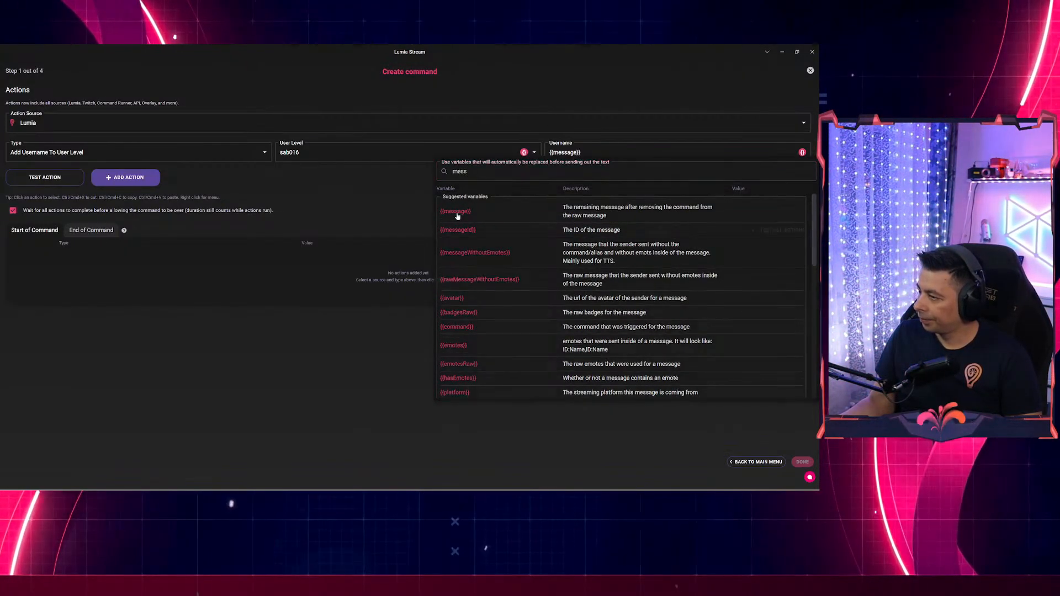
pyautogui.click(127, 178)
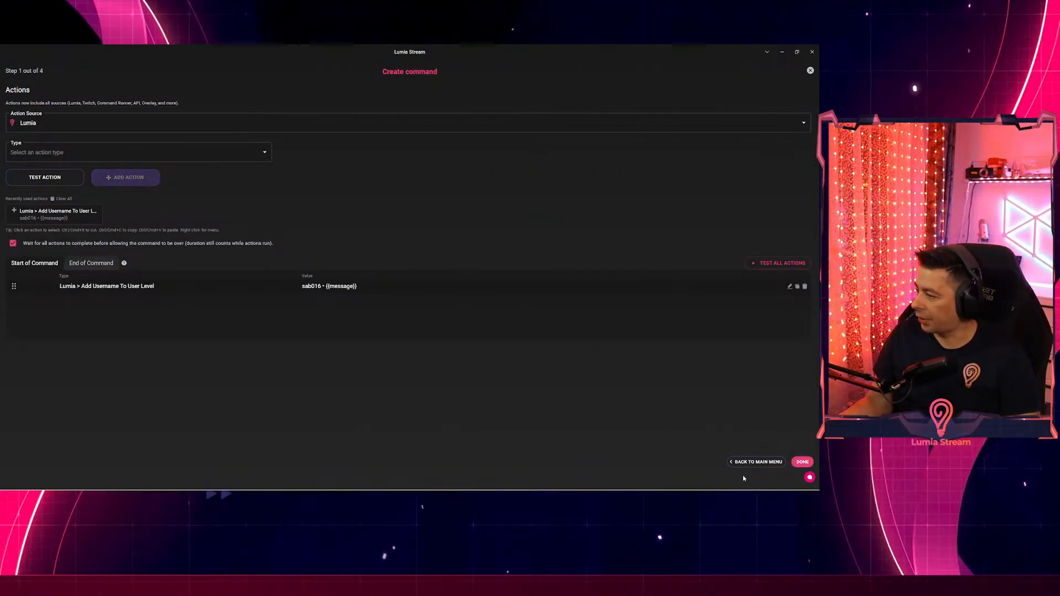
pyautogui.click(756, 461)
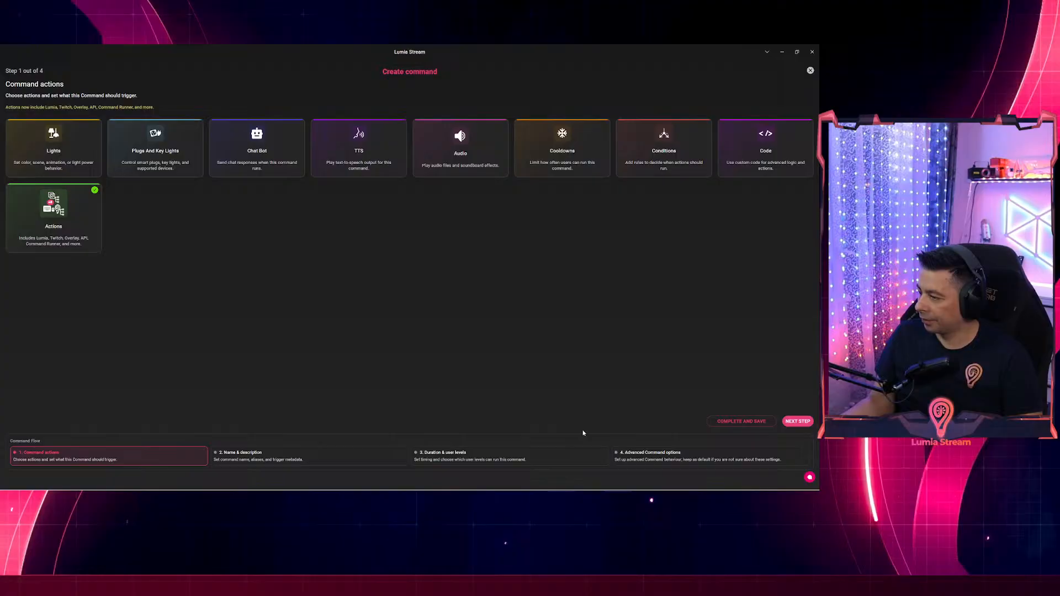
pyautogui.click(515, 456)
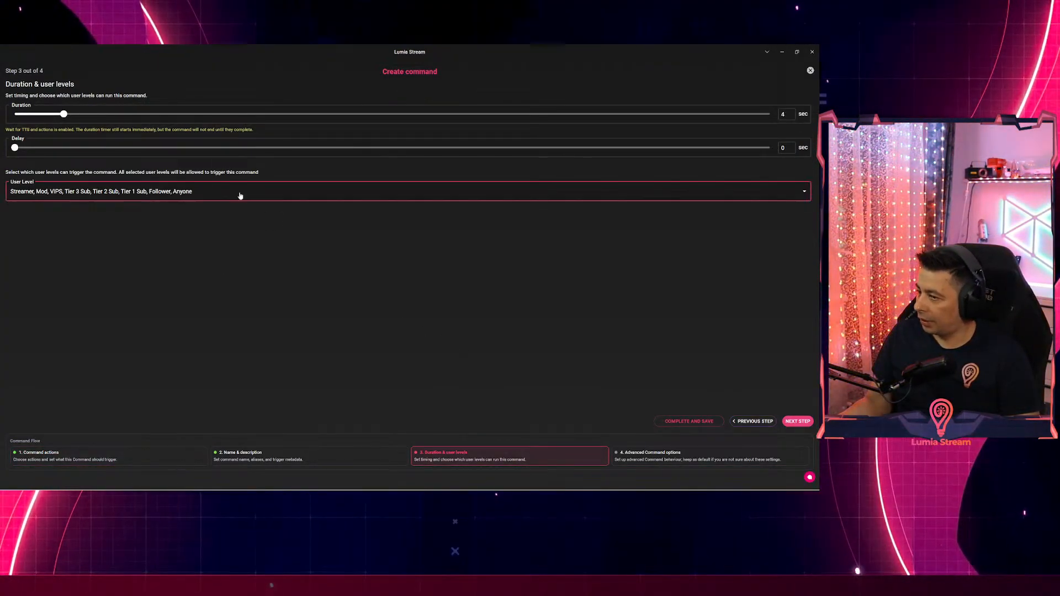
# Restrict the command to Streamer and Mod and shorten its duration to 1.6 seconds.
pyautogui.click(402, 194)
pyautogui.click(20, 345)
pyautogui.click(20, 326)
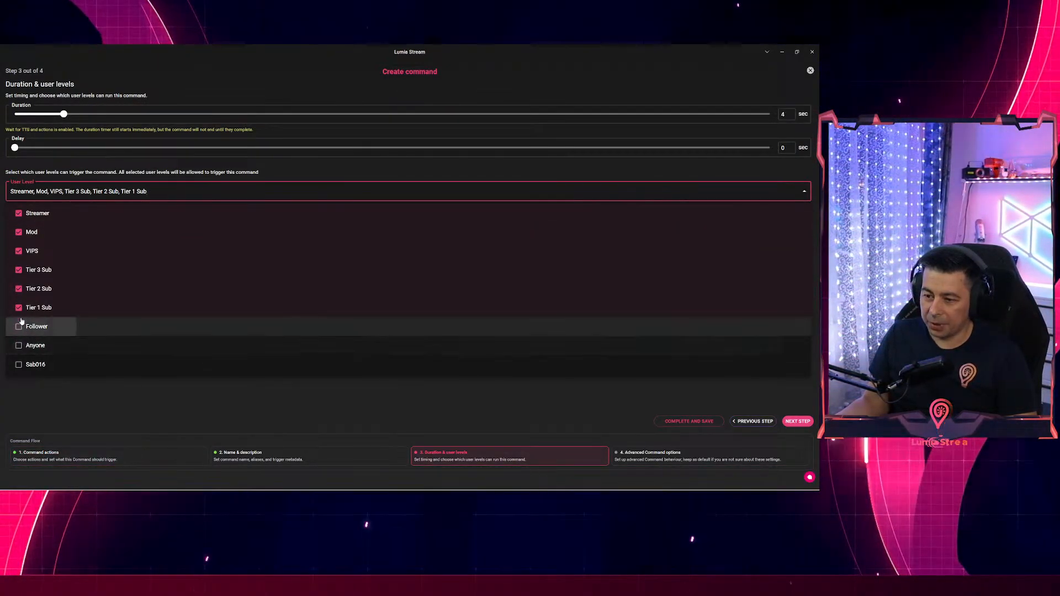
pyautogui.click(20, 308)
pyautogui.click(19, 288)
pyautogui.click(20, 270)
pyautogui.click(20, 251)
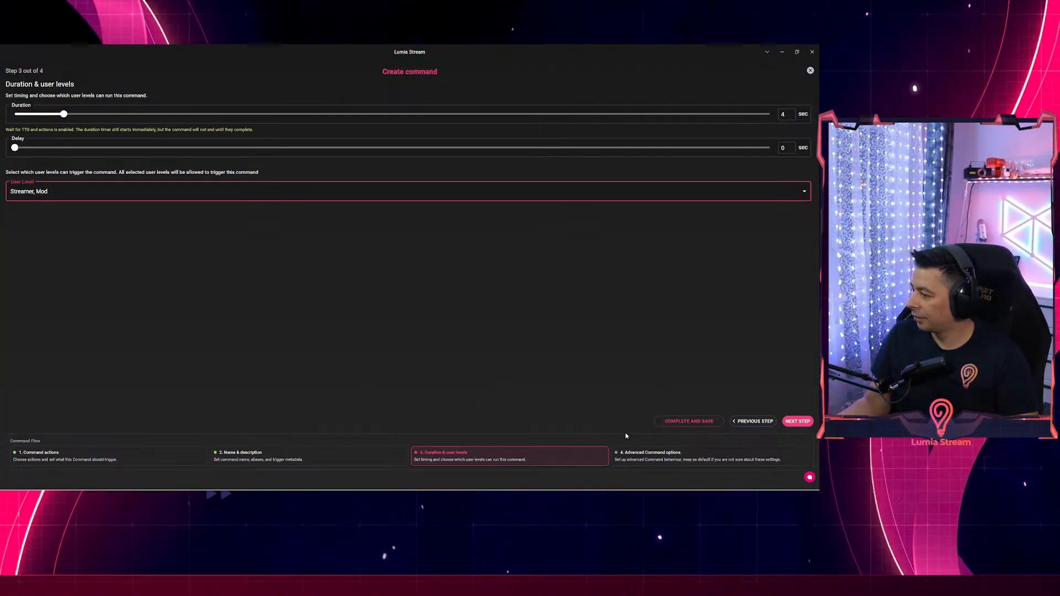
pyautogui.moveTo(64, 115); pyautogui.dragTo(34, 115)
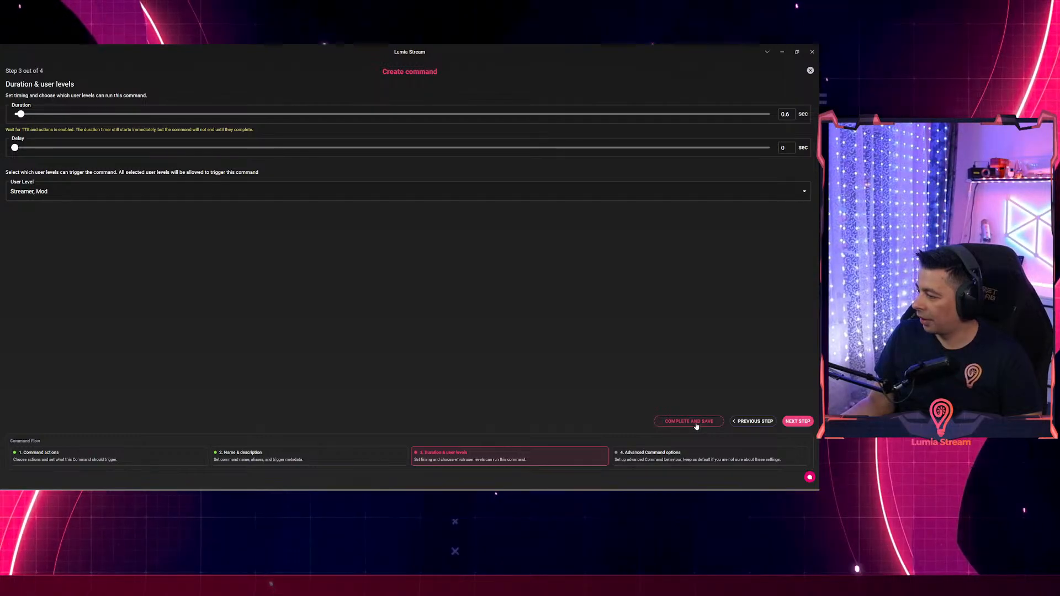
# Name the command sab, complete and save it, then refresh.
pyautogui.click(246, 456)
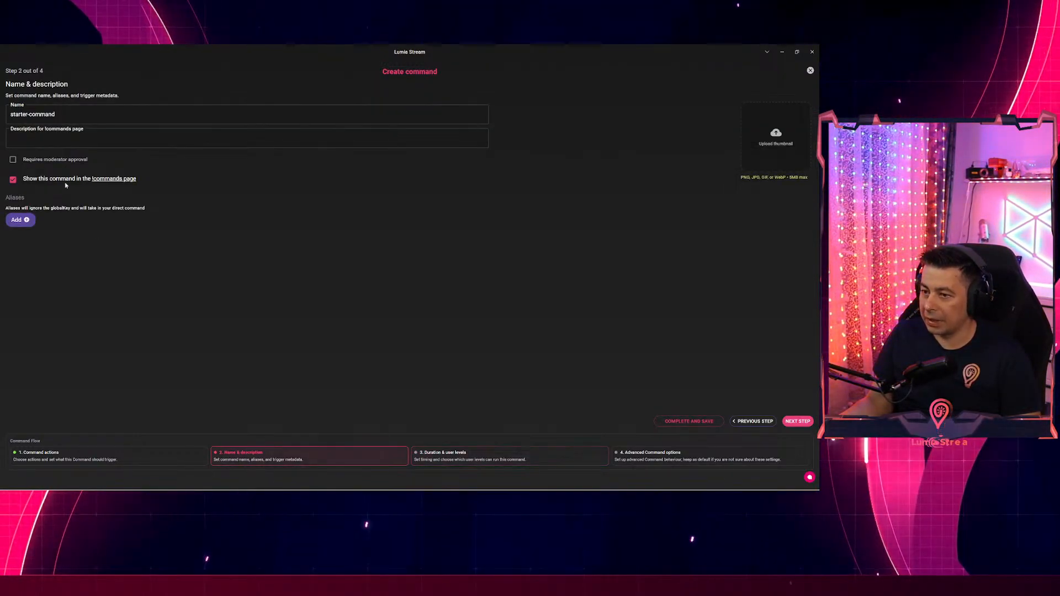
pyautogui.click(56, 115)
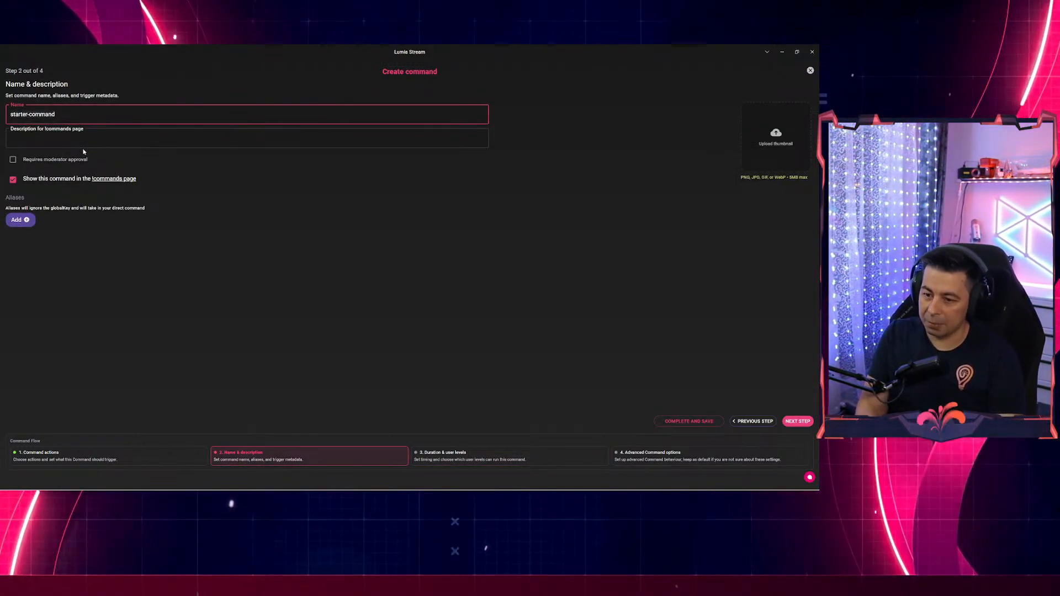
pyautogui.write('sab')
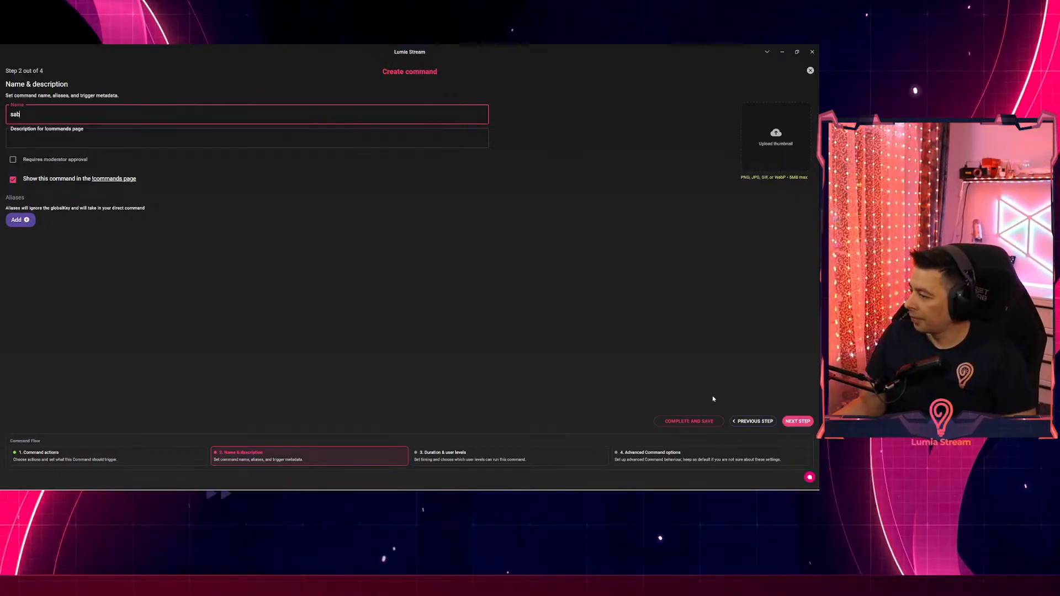
pyautogui.click(696, 421)
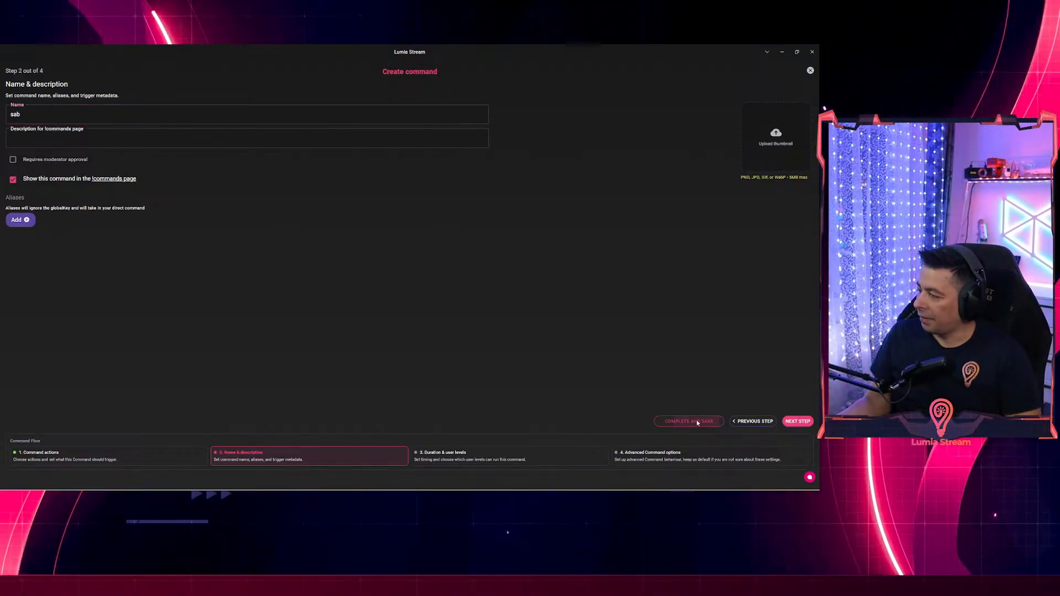
pyautogui.click(516, 475)
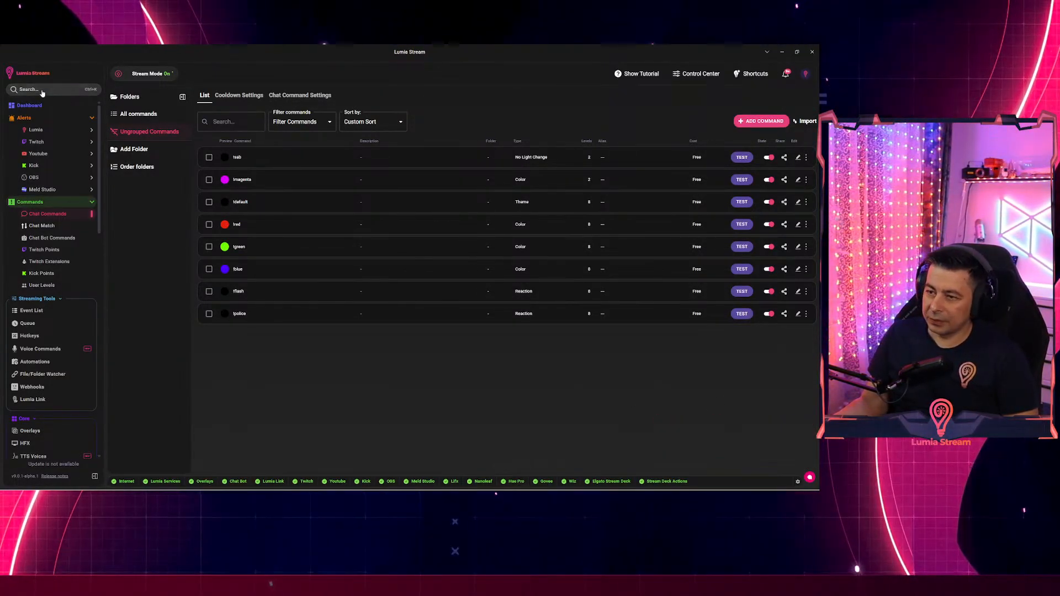
# Show the Dashboard, type and clear a stray chat character, then minimise and restore the window.
pyautogui.click(29, 105)
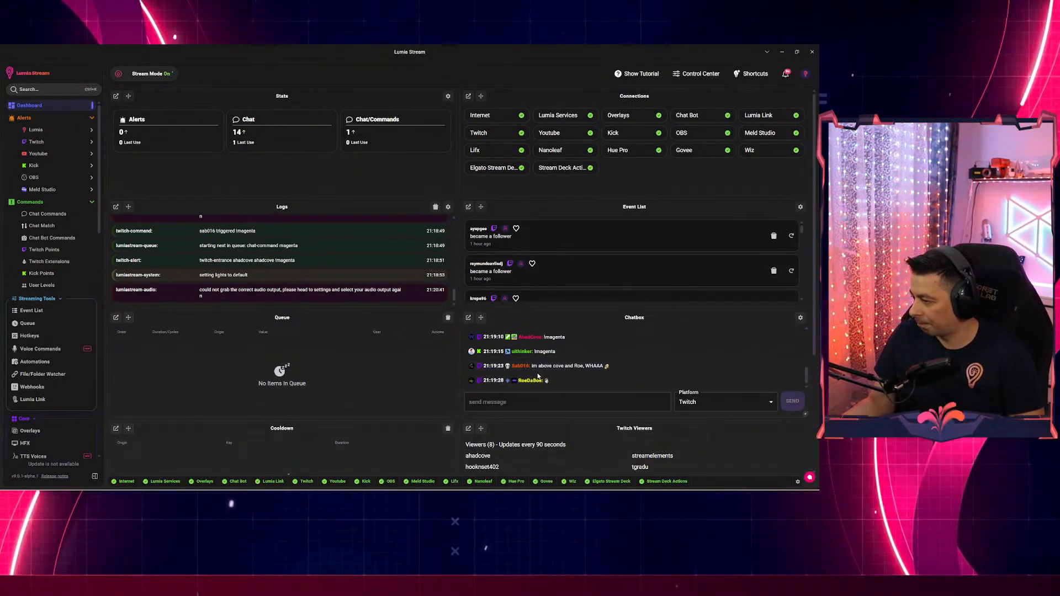
pyautogui.moveTo(519, 381)
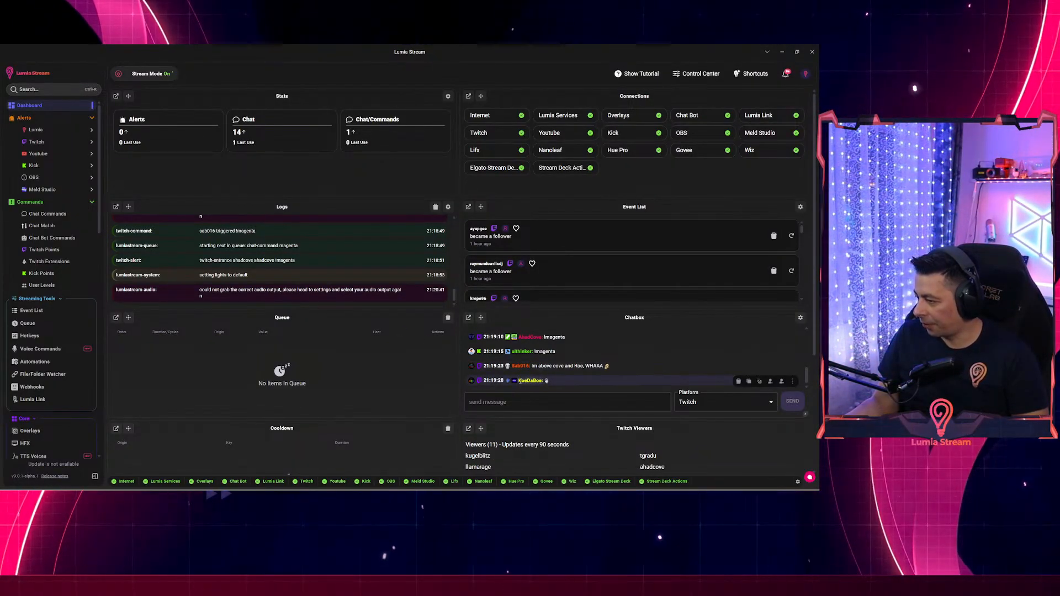
pyautogui.click(547, 403)
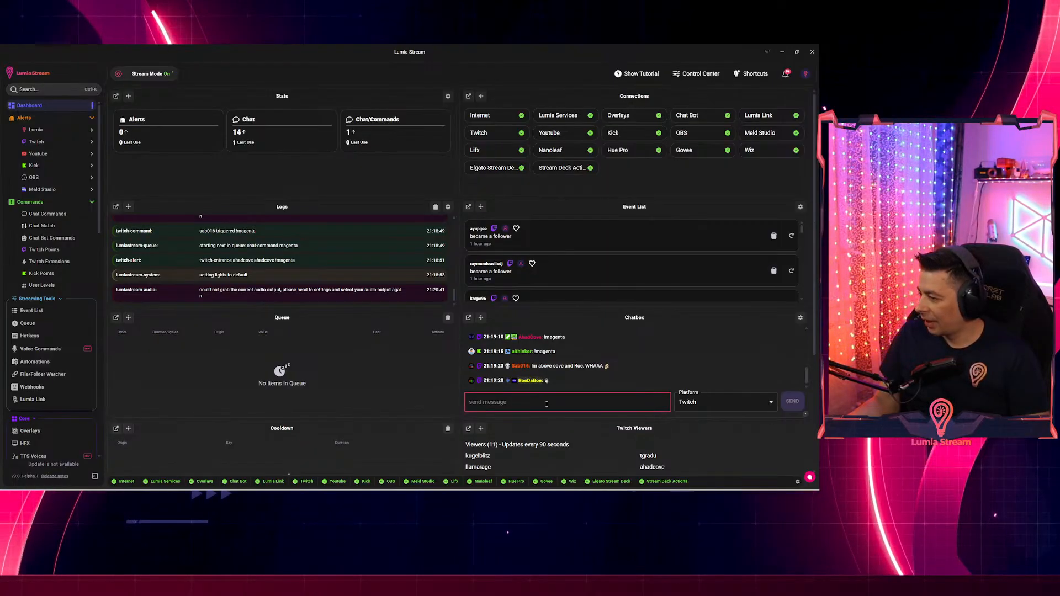
pyautogui.write('!')
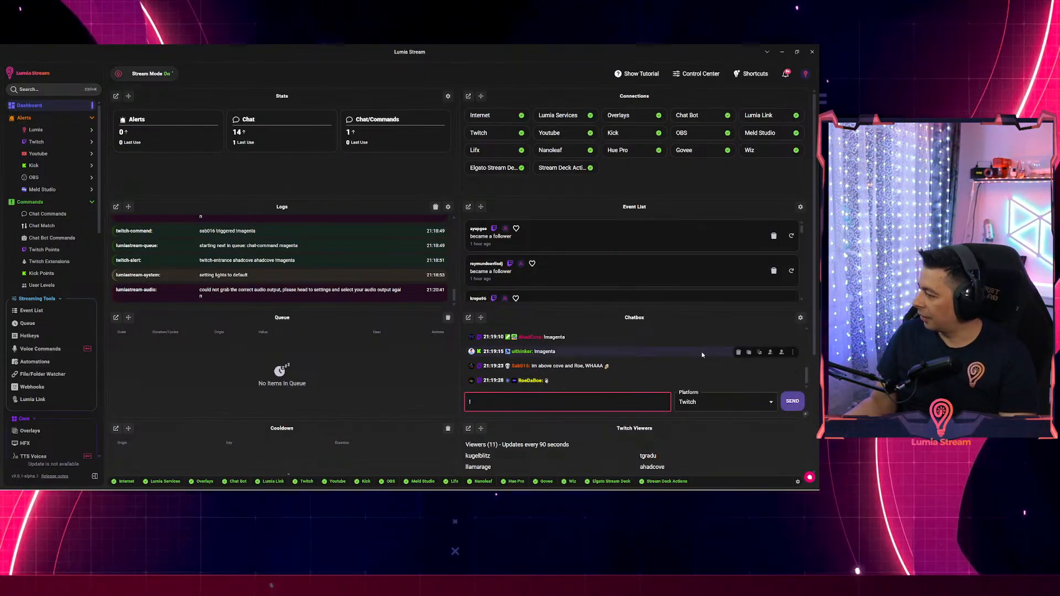
pyautogui.press('BackSpace')
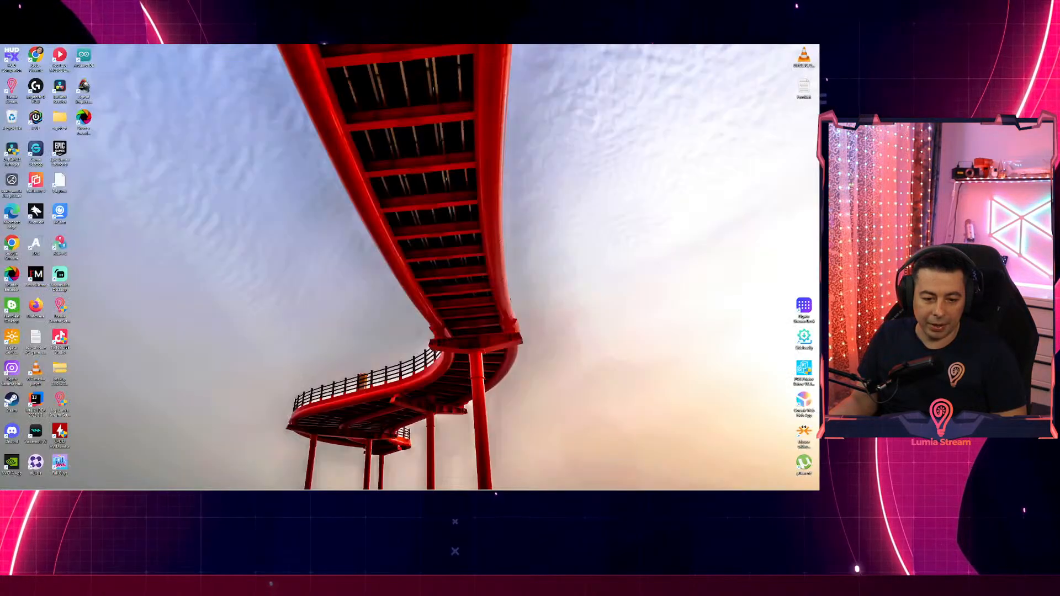
pyautogui.press('super+d')
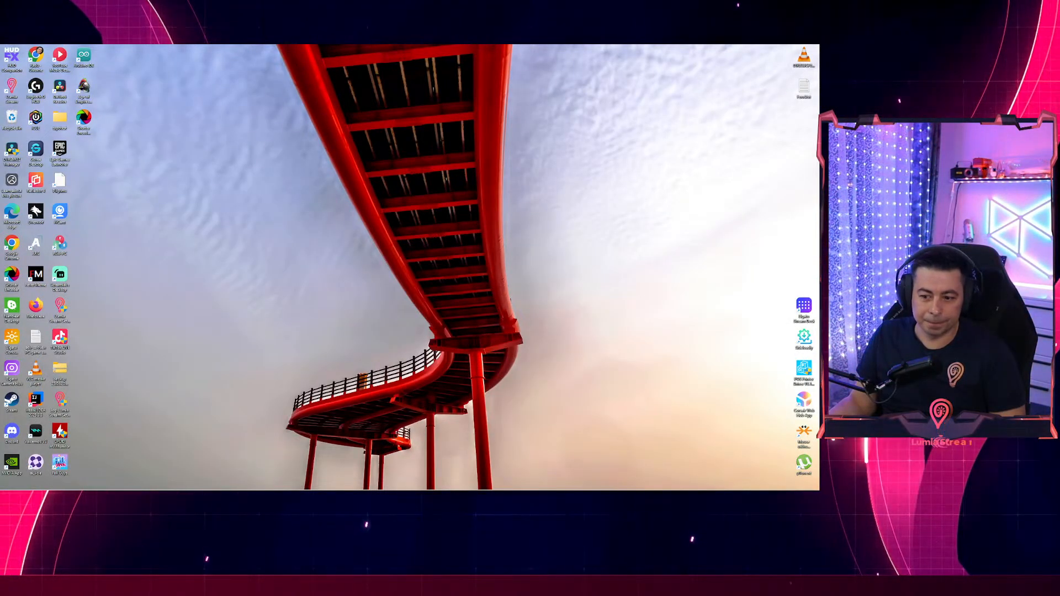
pyautogui.press('super+d')
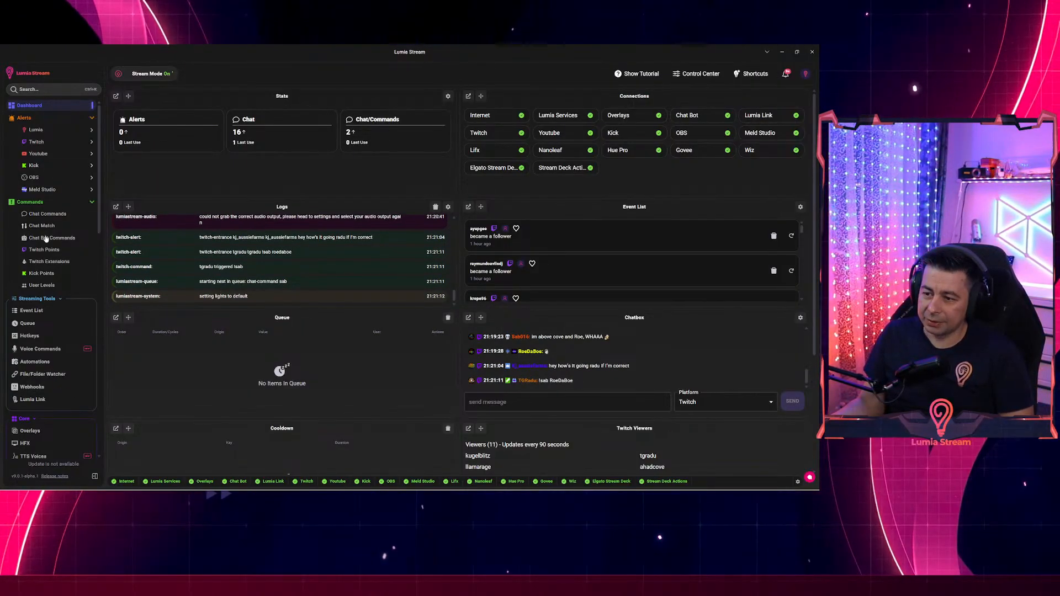
pyautogui.click(42, 285)
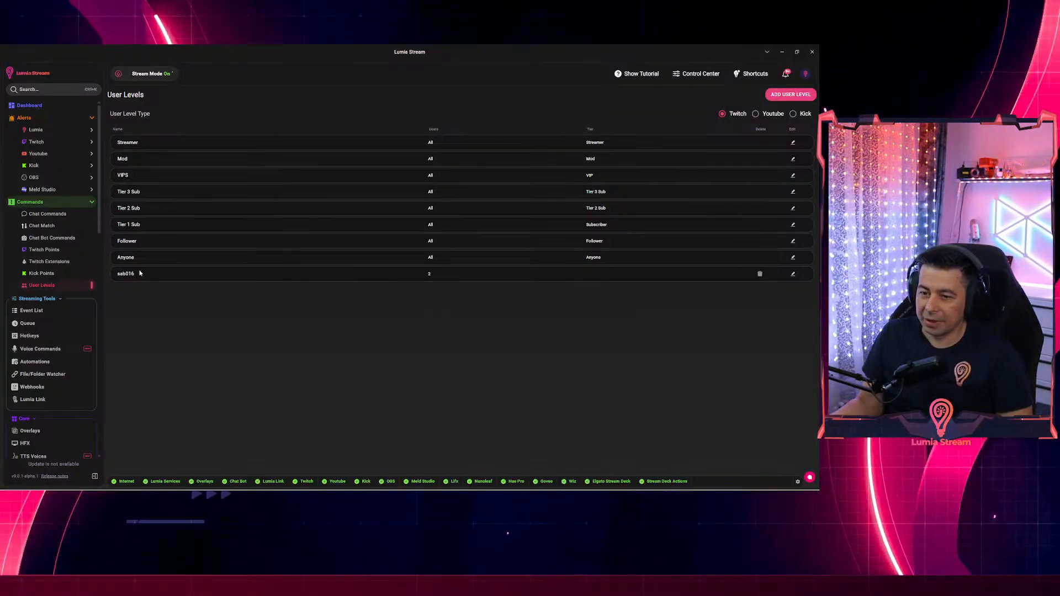
pyautogui.click(793, 273)
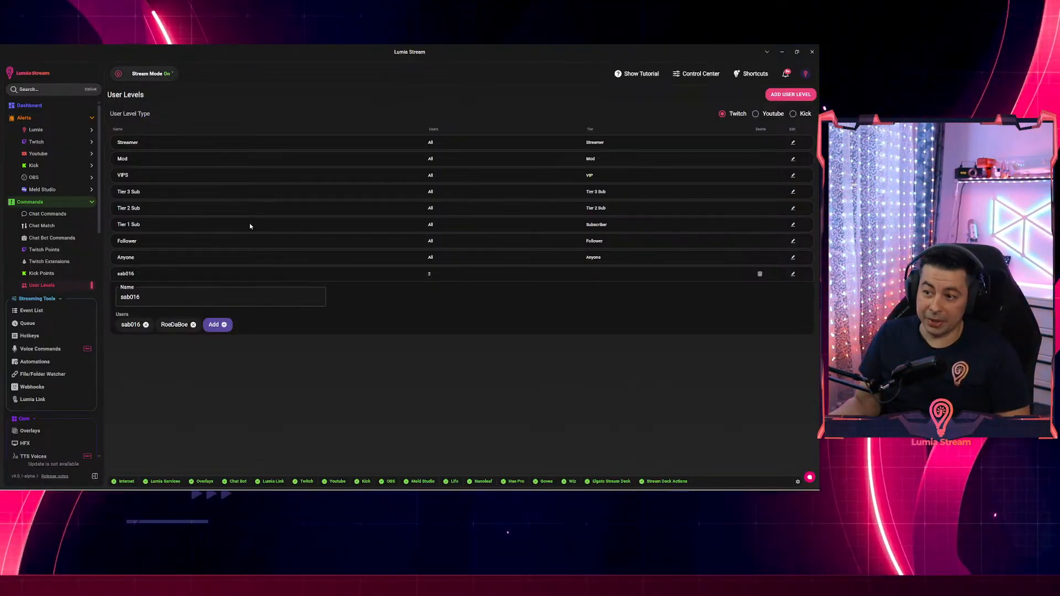
pyautogui.click(45, 215)
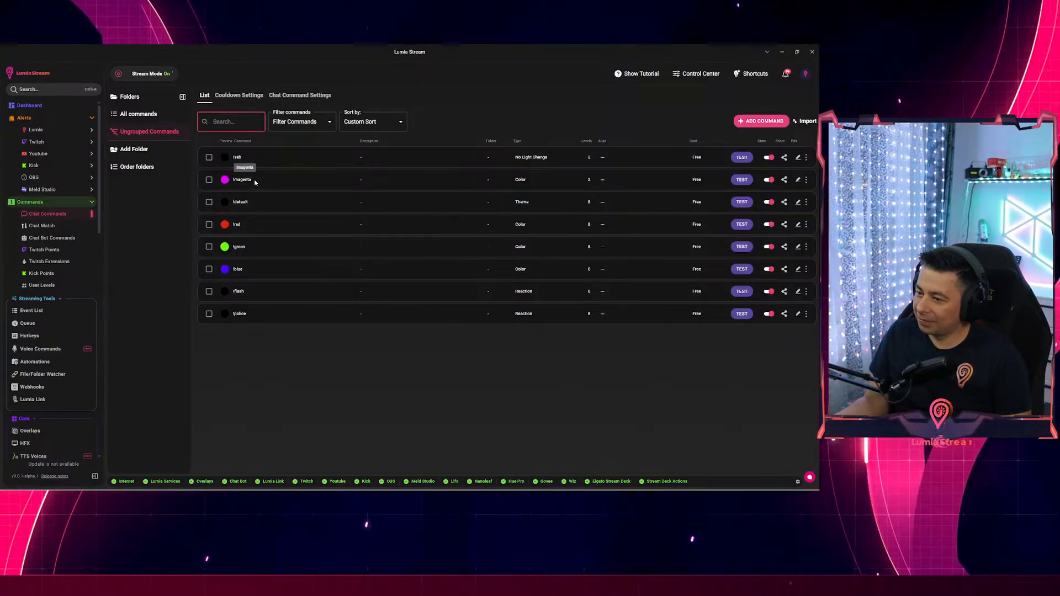
pyautogui.click(29, 105)
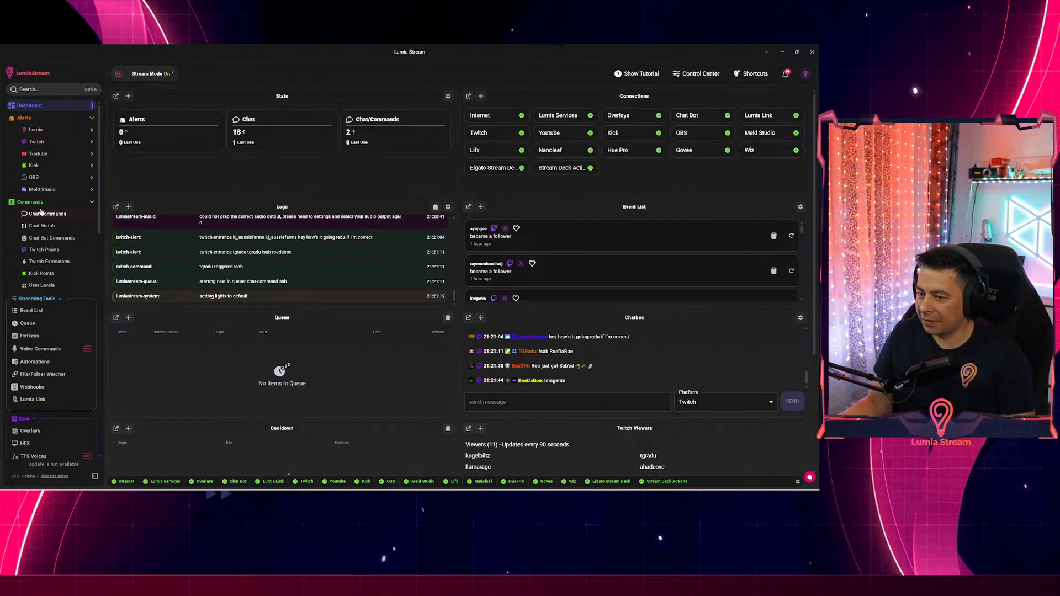
# In the custom user level, replace the second viewer with their username in lowercase.
pyautogui.click(41, 284)
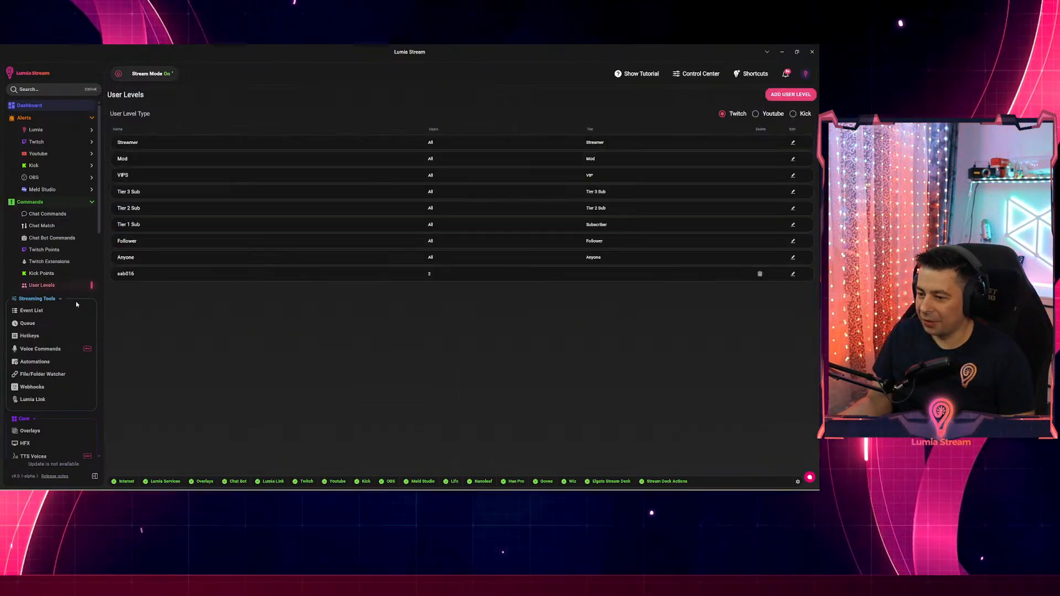
pyautogui.click(792, 274)
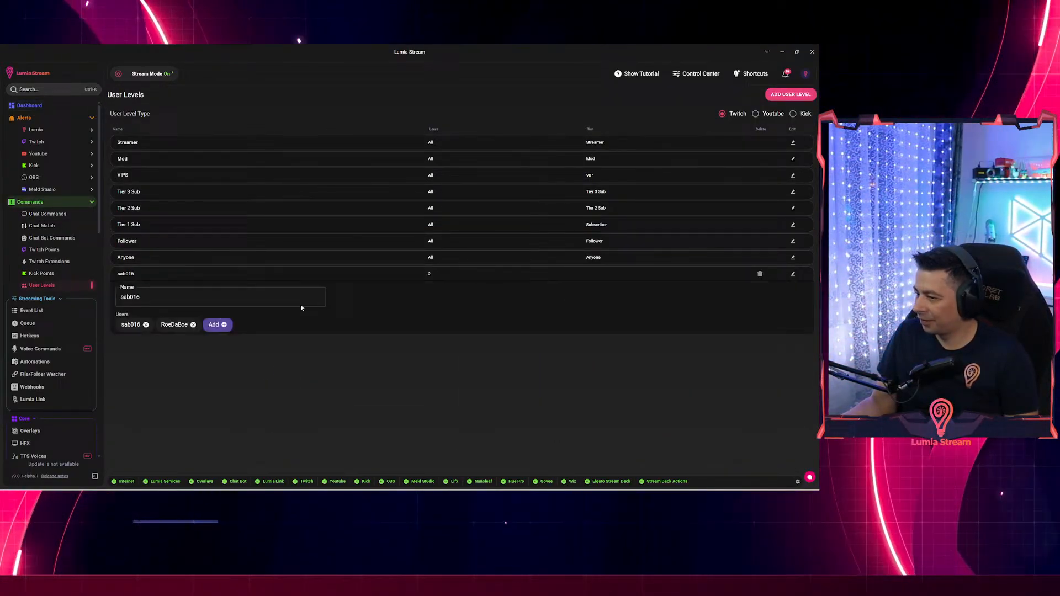
pyautogui.click(193, 325)
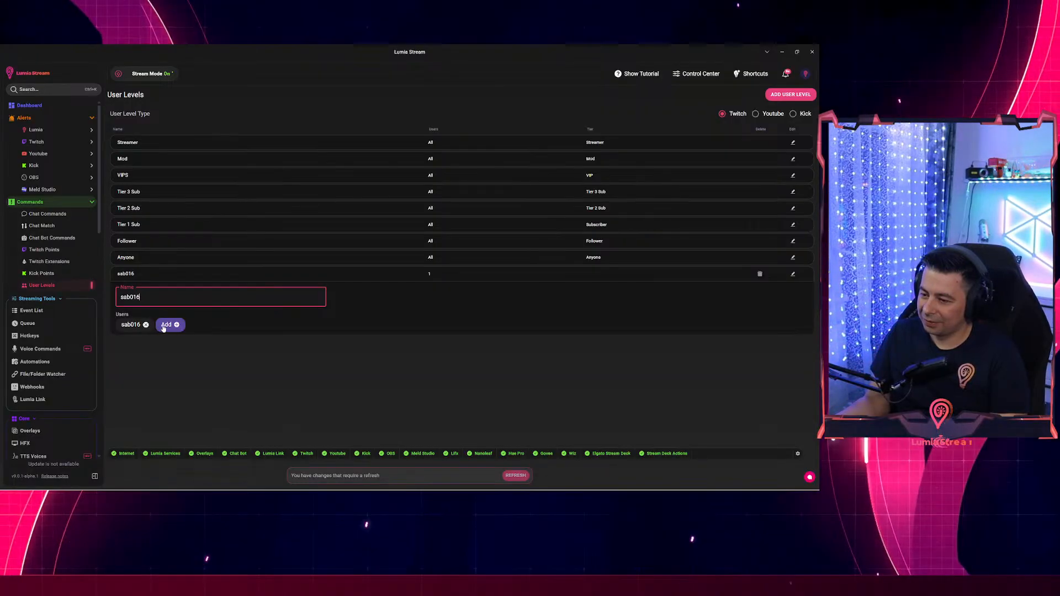
pyautogui.click(167, 326)
pyautogui.write('roe')
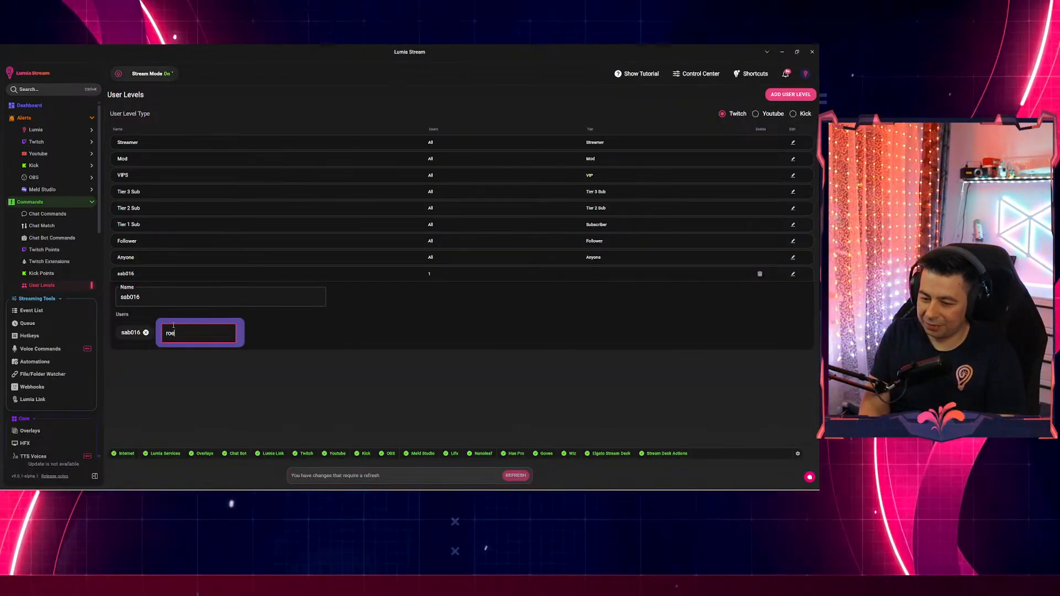
pyautogui.write('daboe')
pyautogui.press('Return')
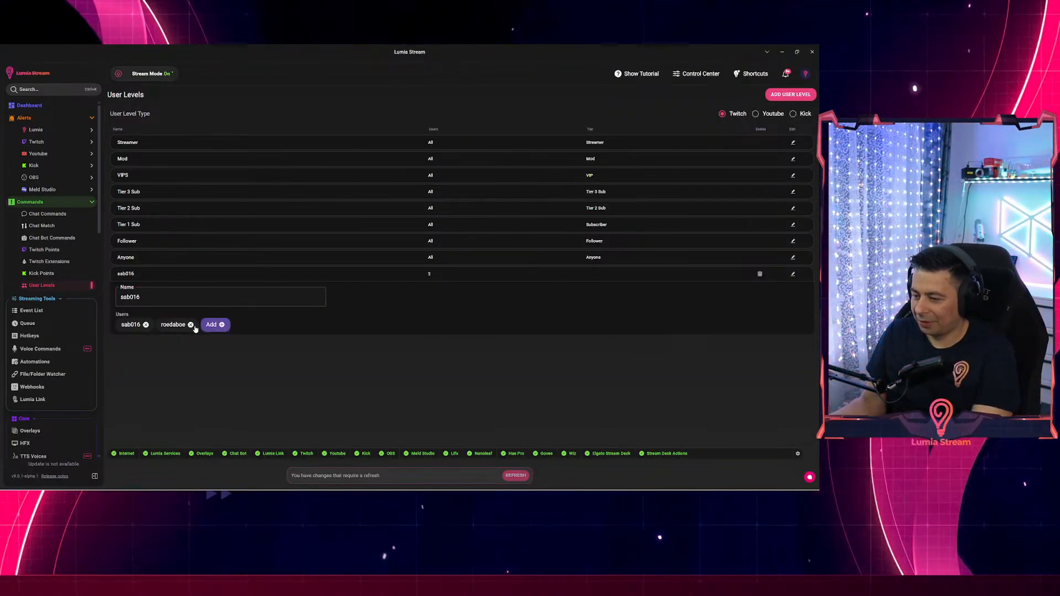
# Refresh to apply the change, visit the Dashboard, then return to User Levels.
pyautogui.click(515, 476)
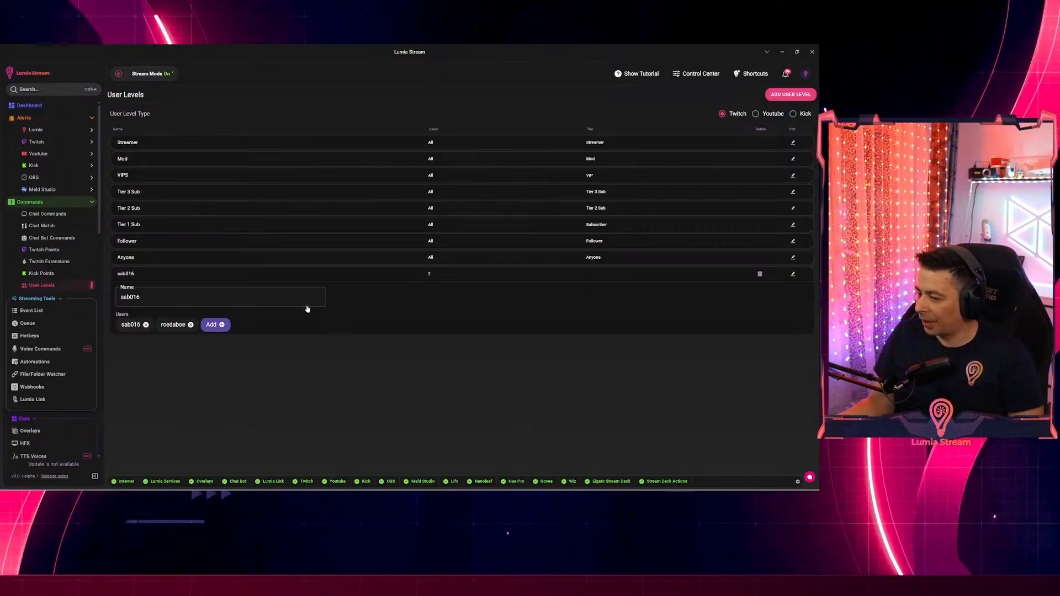
pyautogui.click(30, 106)
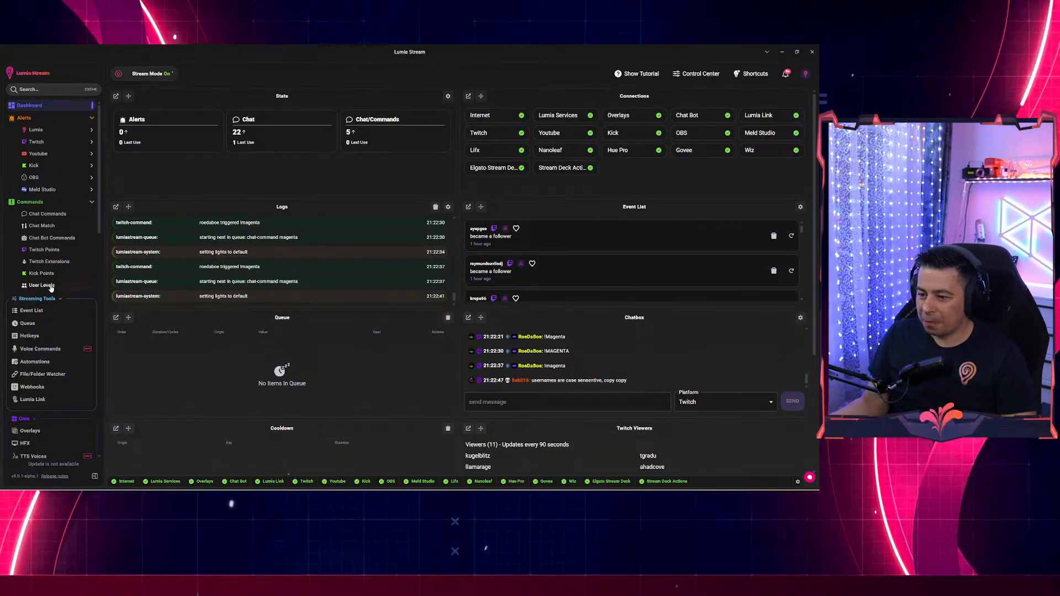
pyautogui.click(40, 285)
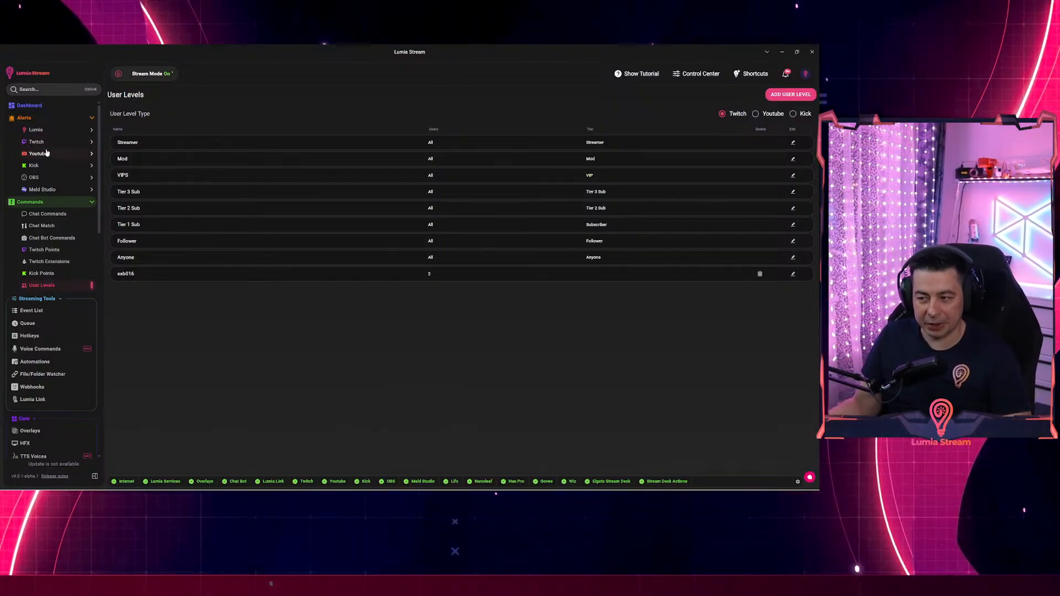
# Add variation 'sab' to the Twitch Bits alert with a 100% Random Trigger Based On Chance condition, then refresh.
pyautogui.click(37, 142)
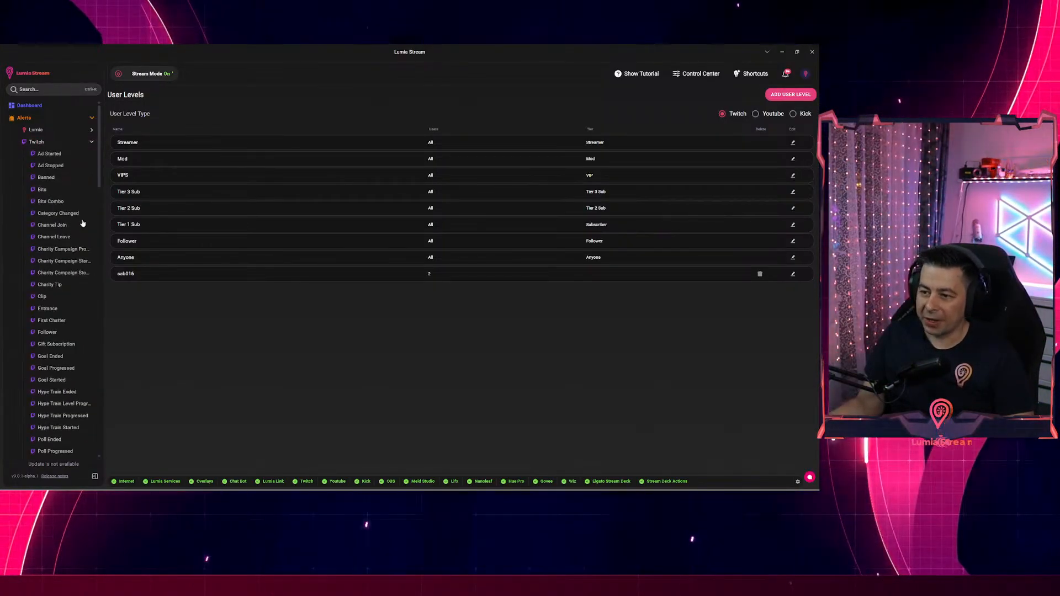
pyautogui.click(77, 189)
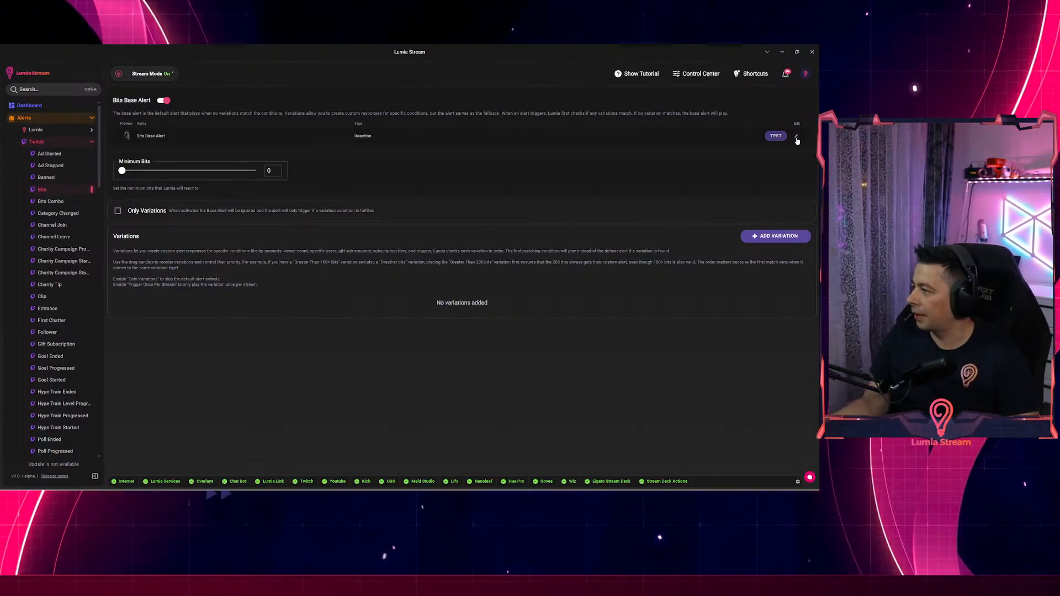
pyautogui.click(781, 238)
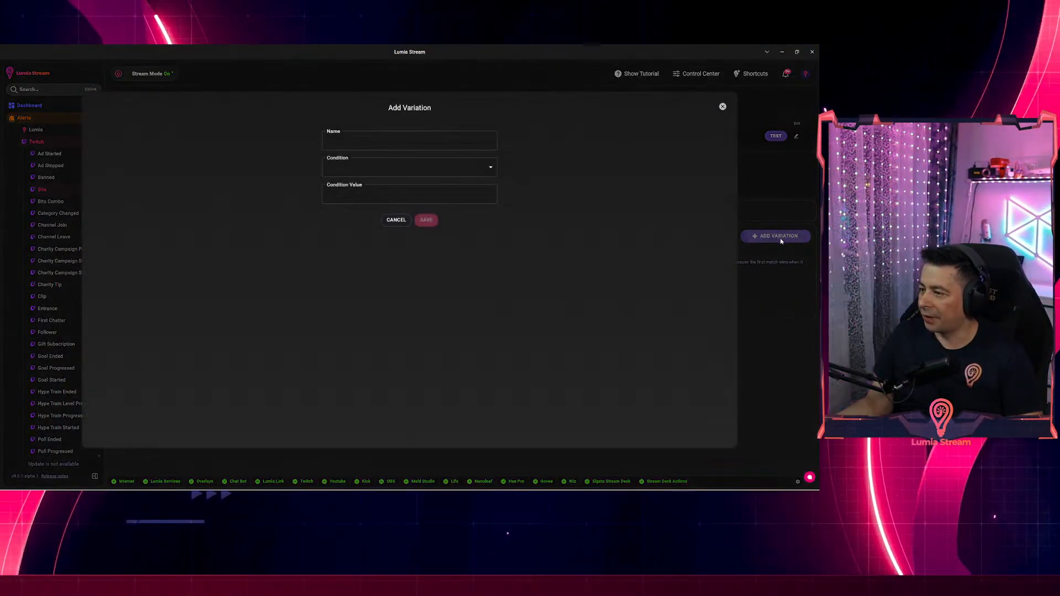
pyautogui.click(368, 141)
pyautogui.write('s')
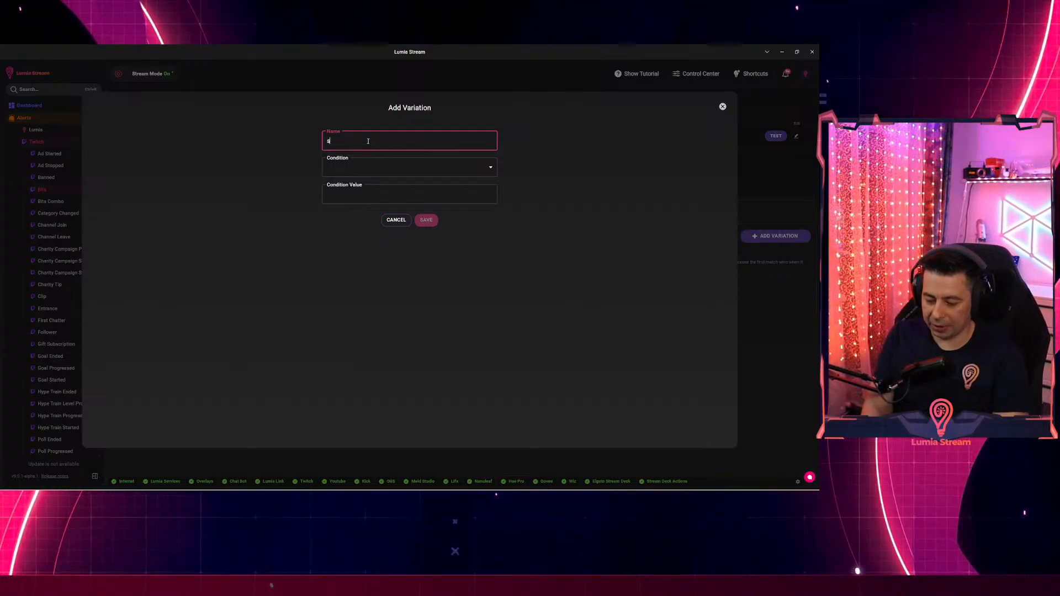
pyautogui.write('ab')
pyautogui.click(375, 164)
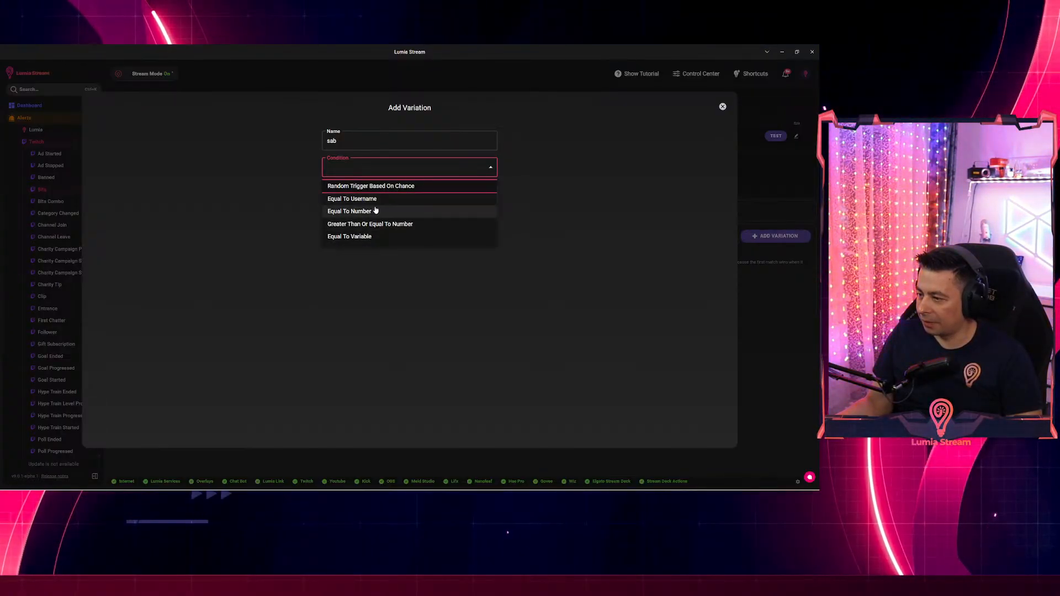
pyautogui.click(374, 188)
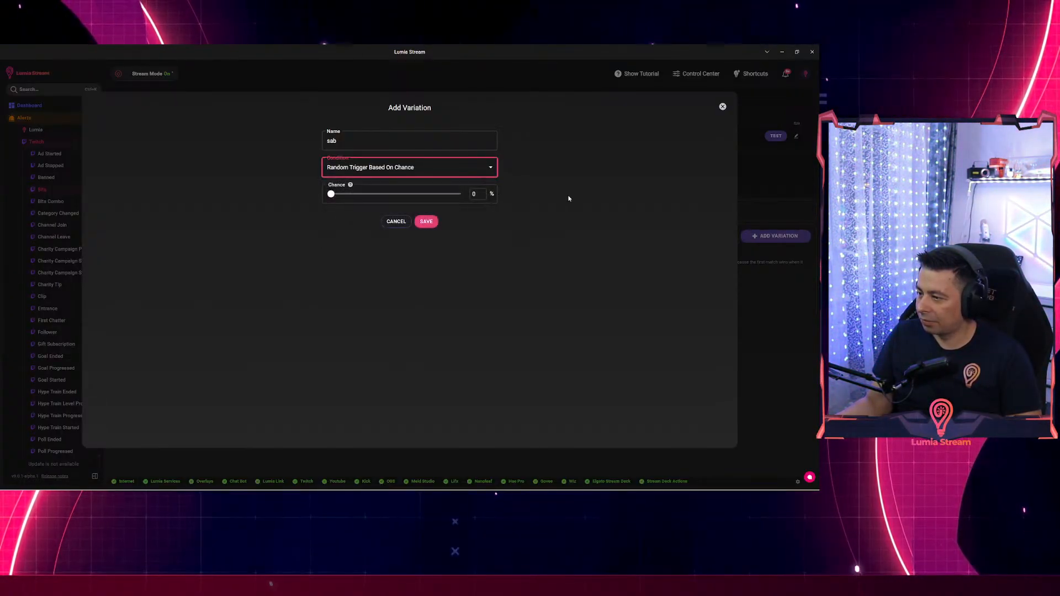
pyautogui.click(460, 194)
pyautogui.click(426, 222)
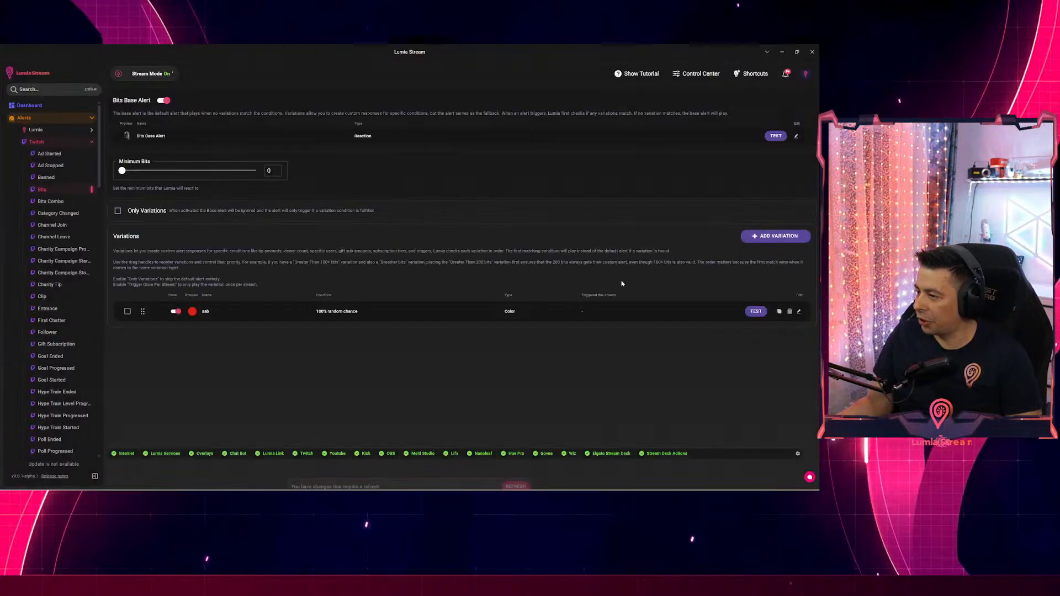
pyautogui.click(515, 476)
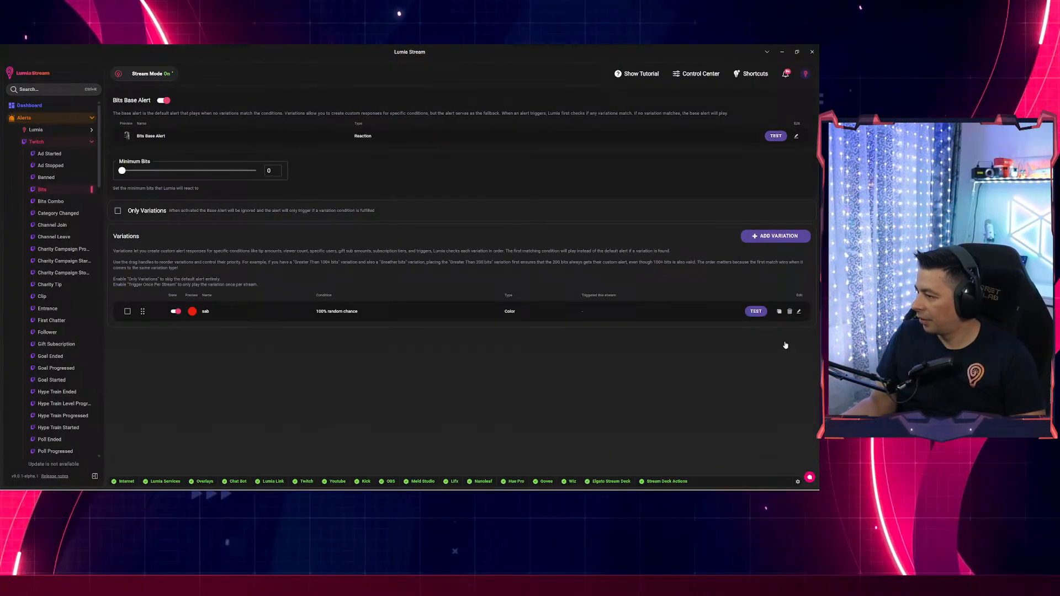
pyautogui.click(798, 311)
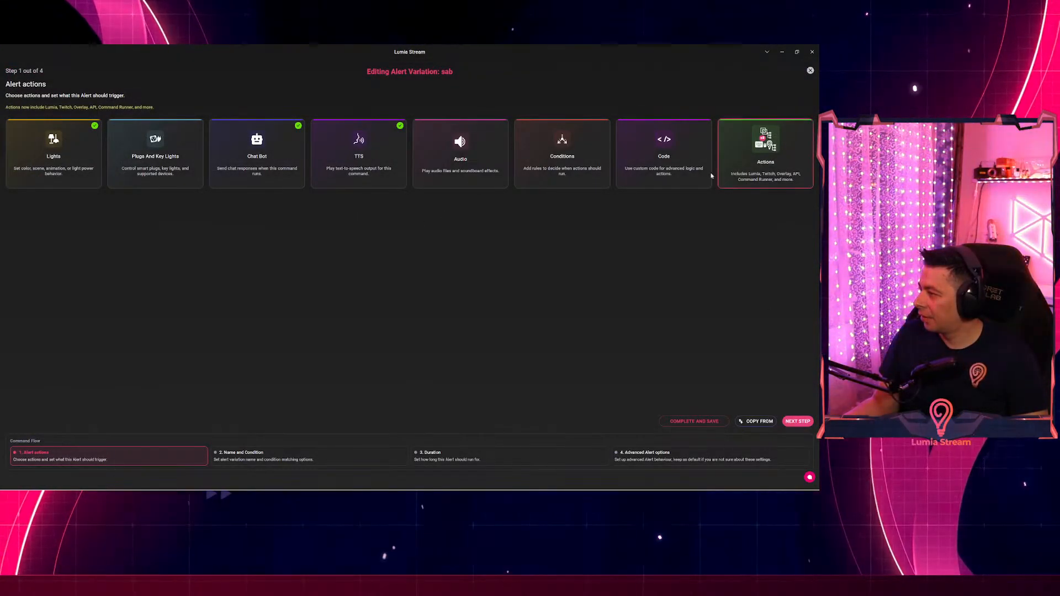
pyautogui.click(577, 158)
pyautogui.click(119, 128)
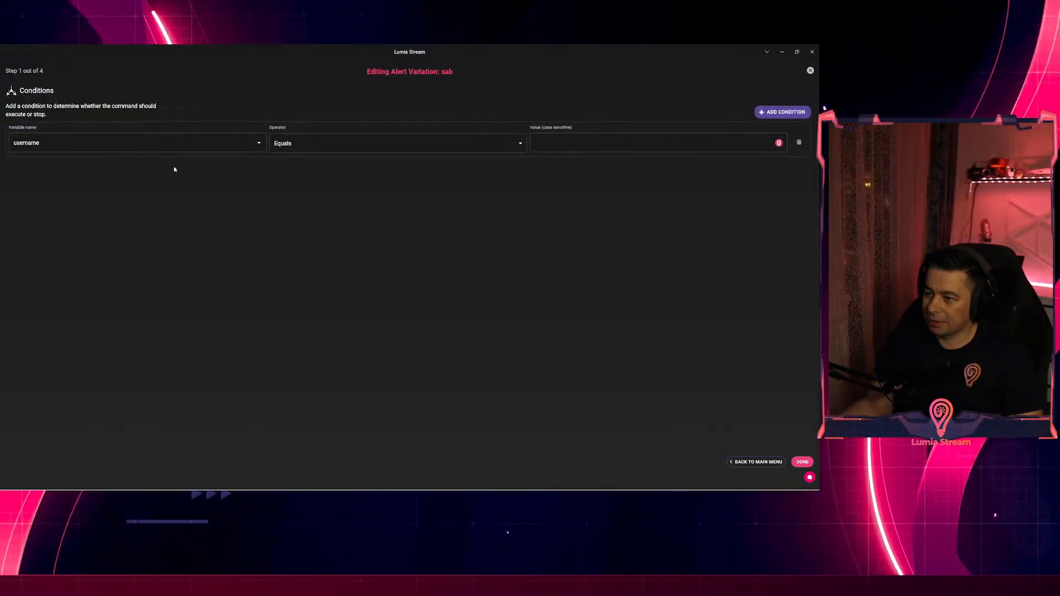
pyautogui.click(136, 143)
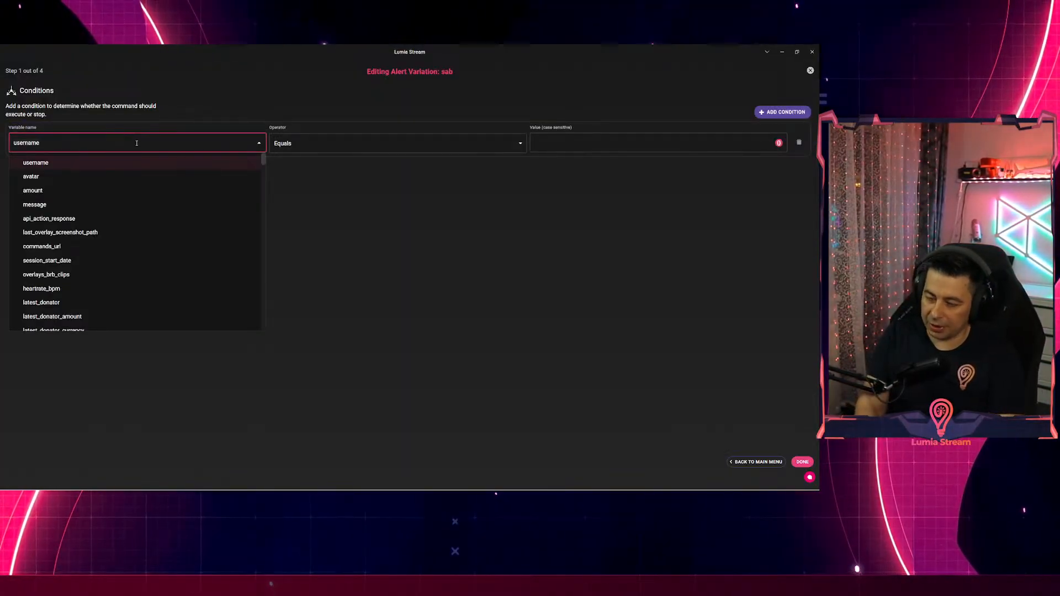
pyautogui.write('user')
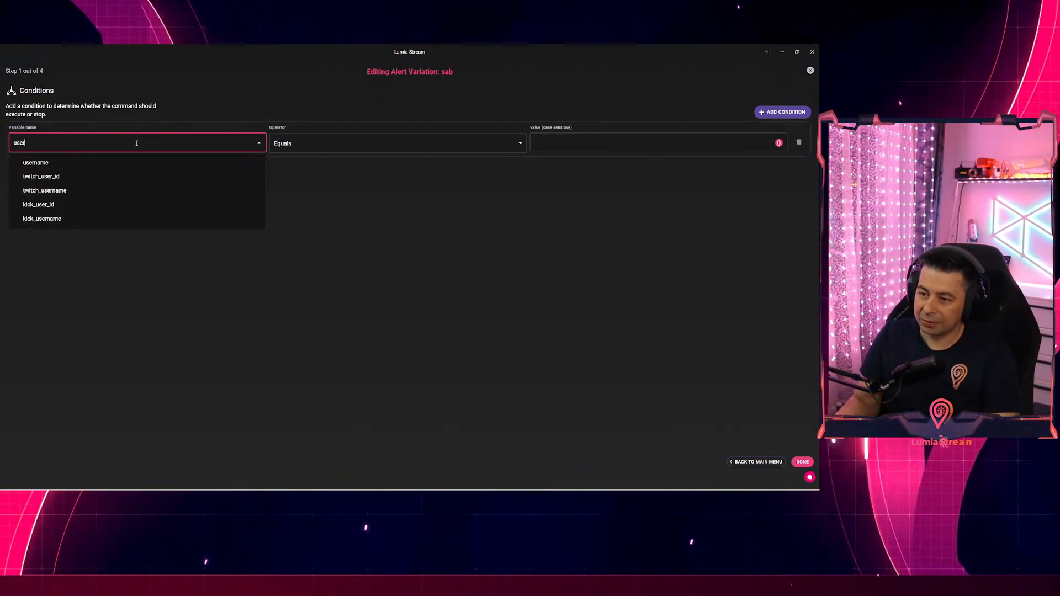
pyautogui.press('BackSpace')
pyautogui.press('BackSpace')
pyautogui.press('BackSpace')
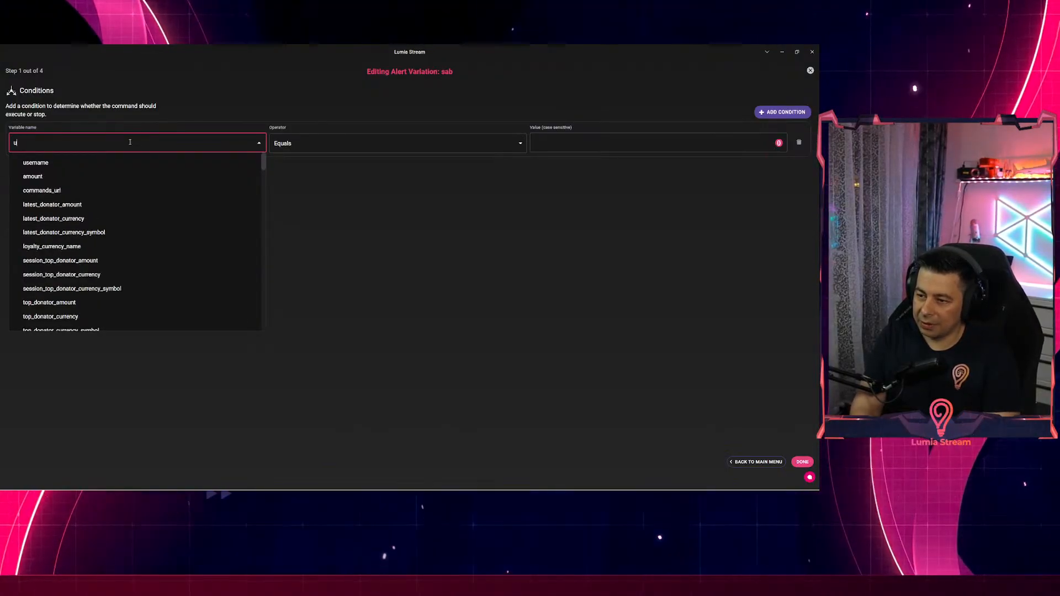
pyautogui.write('ser')
pyautogui.press('BackSpace')
pyautogui.press('BackSpace')
pyautogui.press('BackSpace')
pyautogui.press('BackSpace')
pyautogui.write('l')
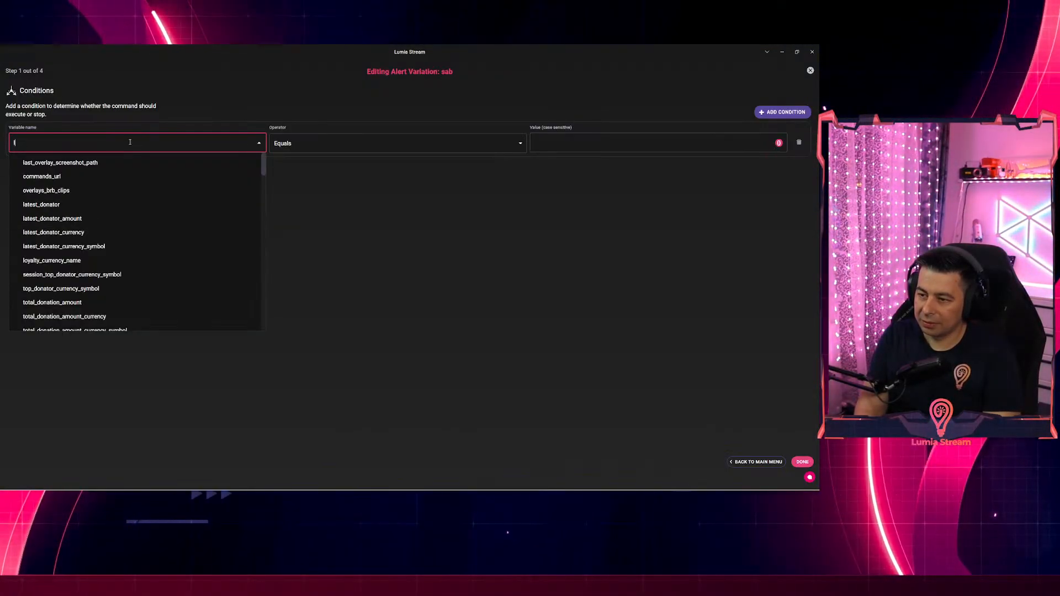
pyautogui.write('eve')
pyautogui.press('BackSpace')
pyautogui.press('BackSpace')
pyautogui.press('BackSpace')
pyautogui.press('BackSpace')
pyautogui.write('User')
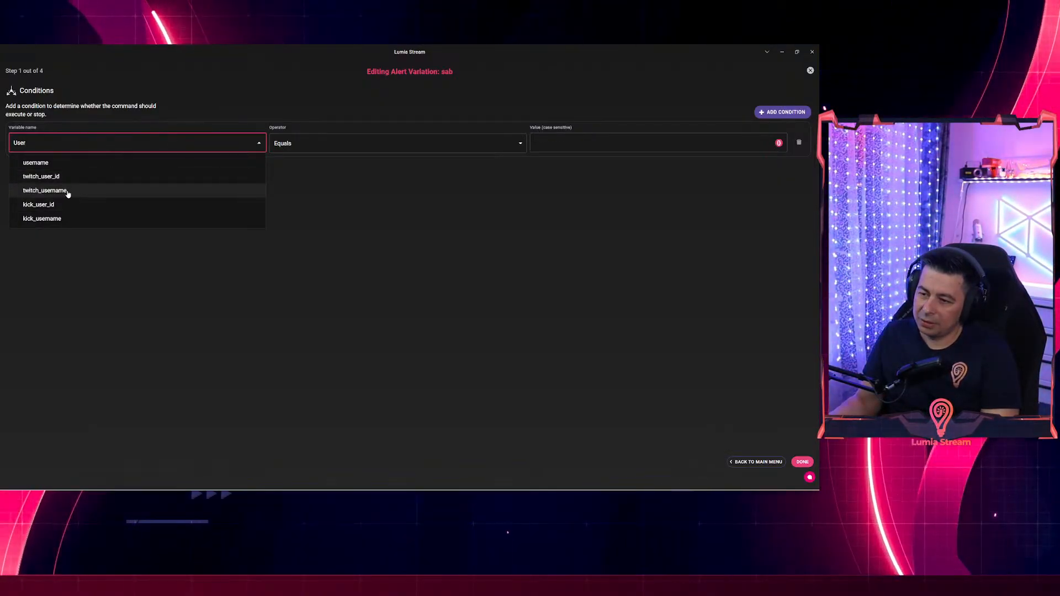
pyautogui.press('BackSpace')
pyautogui.press('BackSpace')
pyautogui.press('BackSpace')
pyautogui.press('BackSpace')
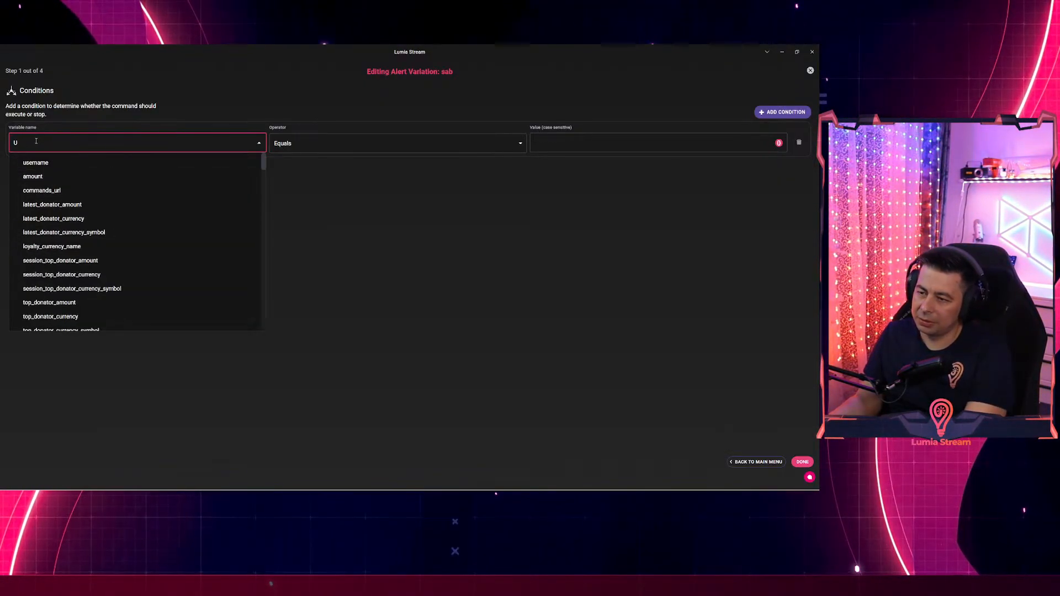
pyautogui.scroll(-10, 106, 258)
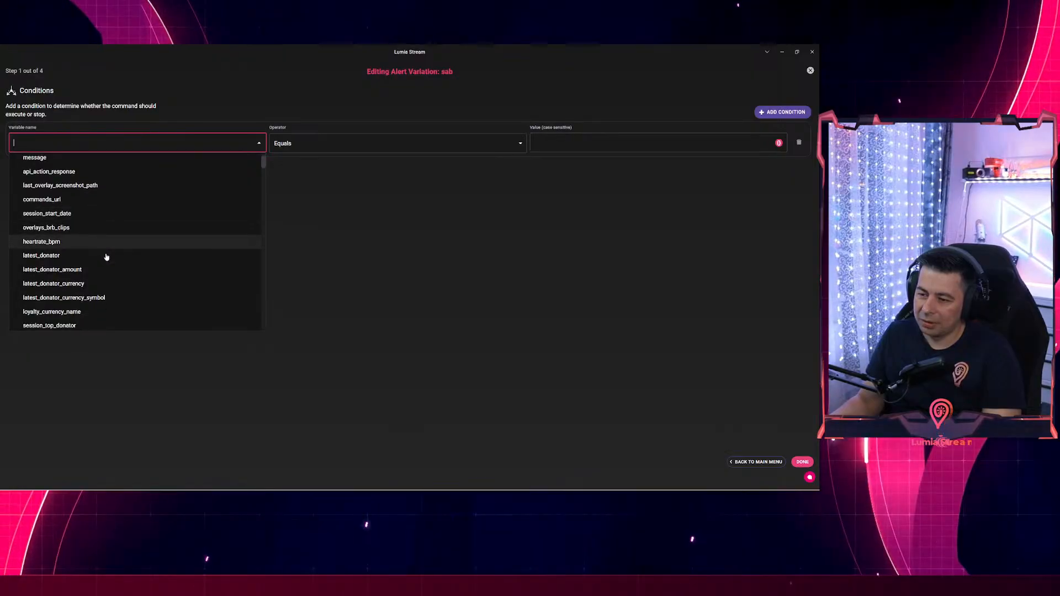
pyautogui.scroll(-8, 133, 225)
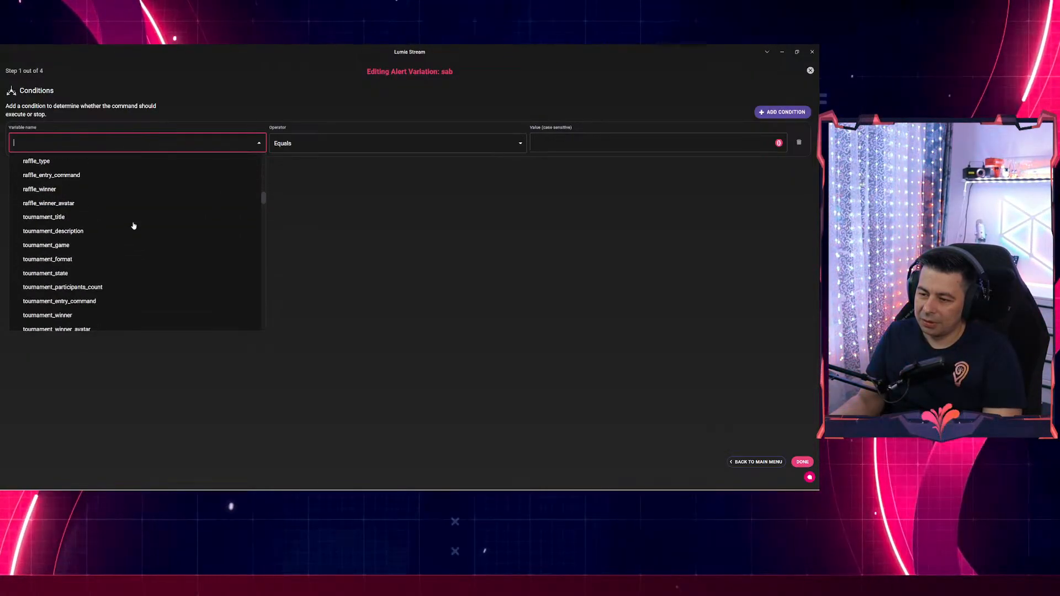
pyautogui.moveTo(264, 213); pyautogui.dragTo(263, 224)
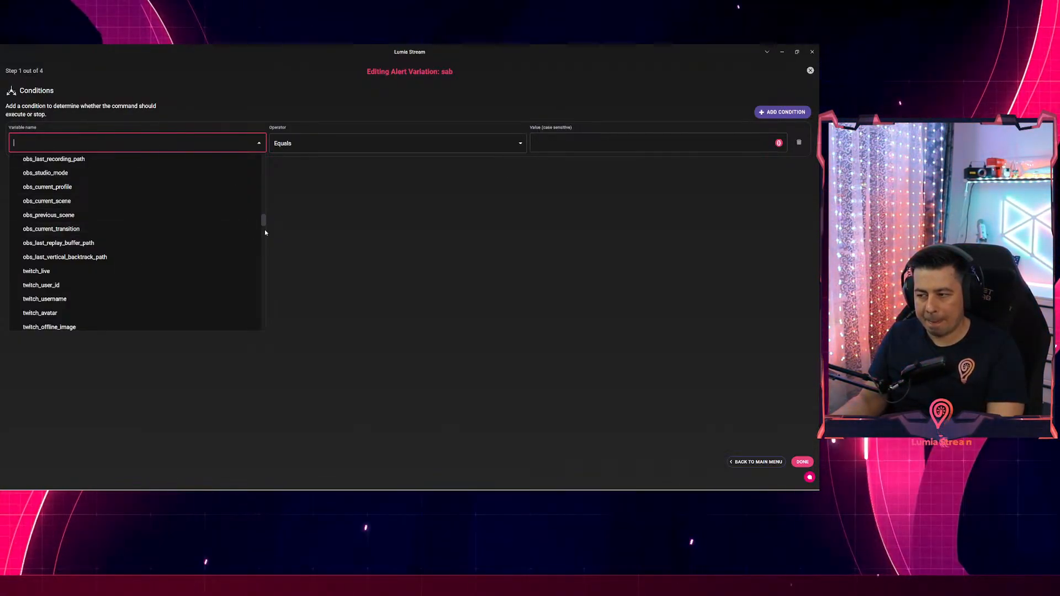
pyautogui.moveTo(264, 221); pyautogui.dragTo(233, 149)
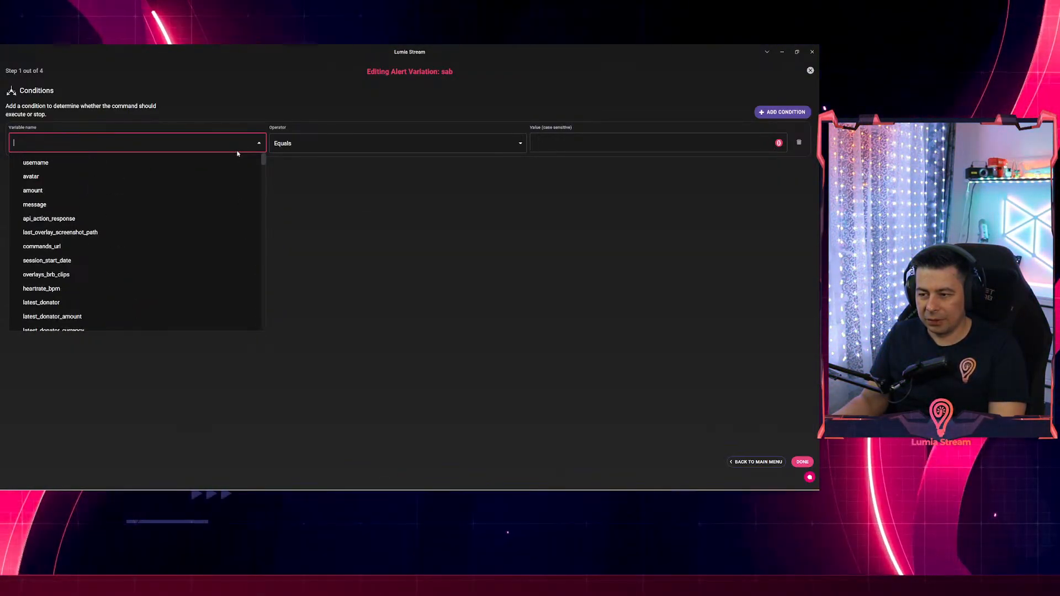
pyautogui.scroll(-1, 114, 255)
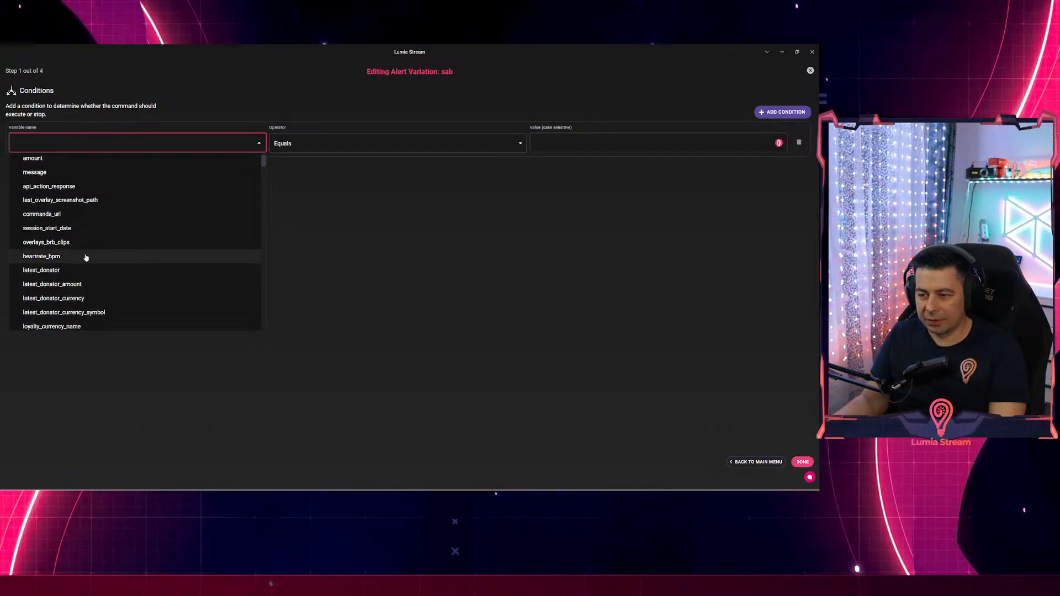
pyautogui.scroll(-1, 96, 257)
pyautogui.scroll(2, 108, 258)
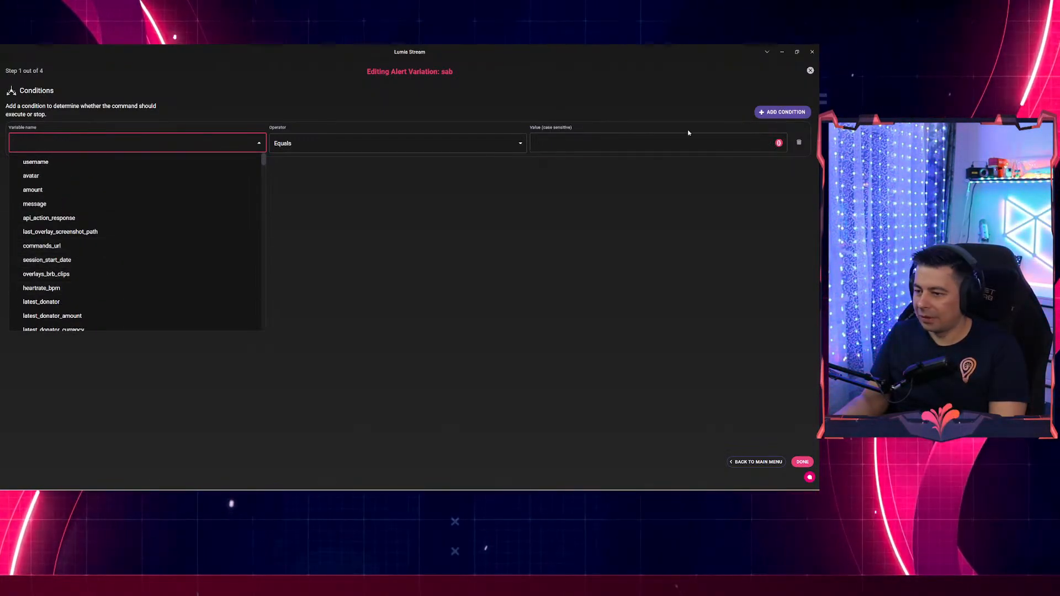
pyautogui.click(809, 71)
pyautogui.click(425, 300)
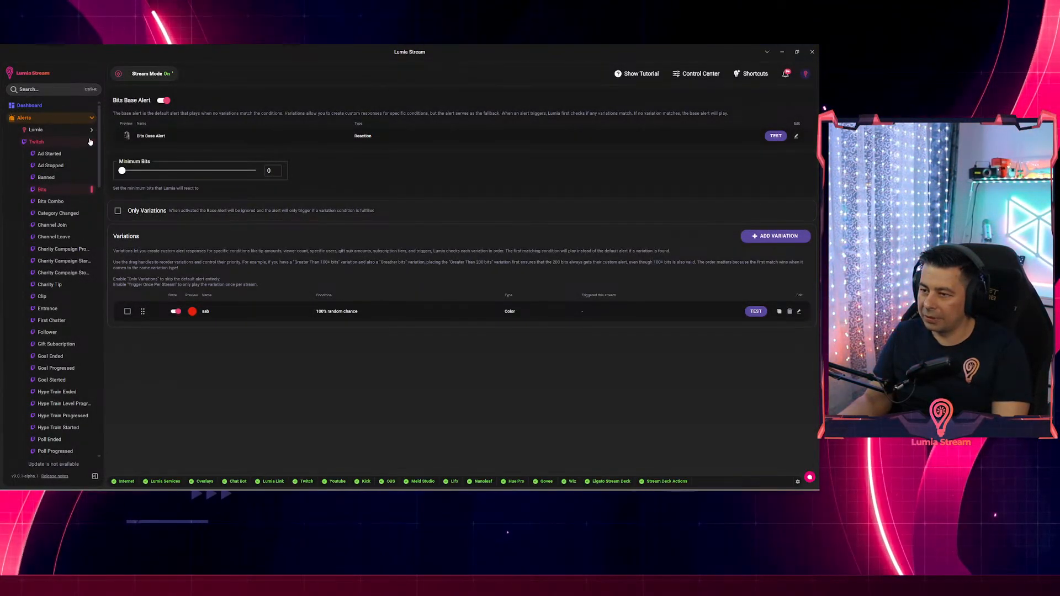
pyautogui.click(90, 142)
# Edit the sab chat command and add a new condition.
pyautogui.click(49, 214)
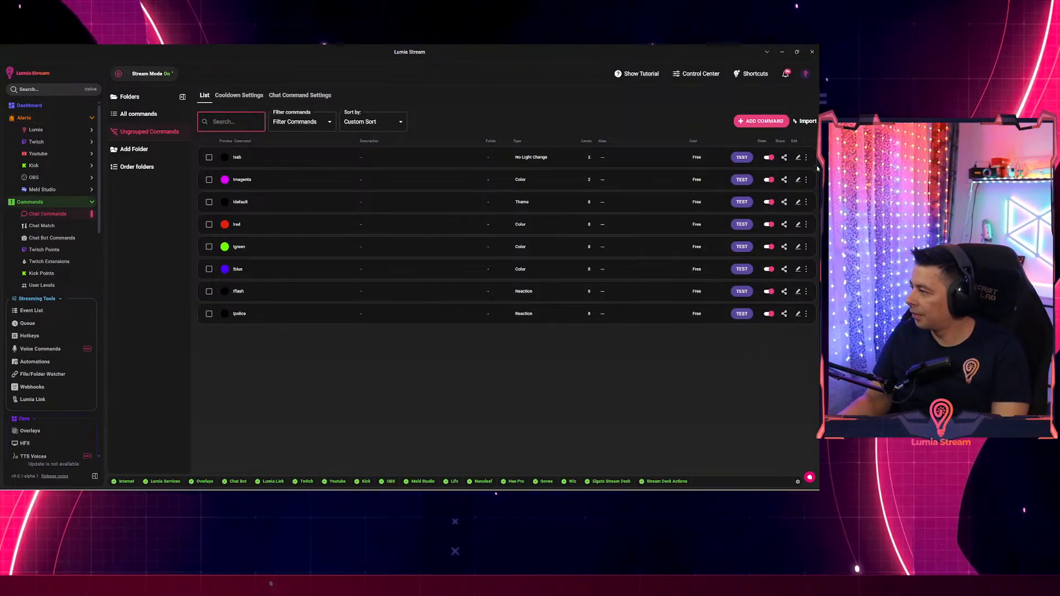
pyautogui.click(798, 158)
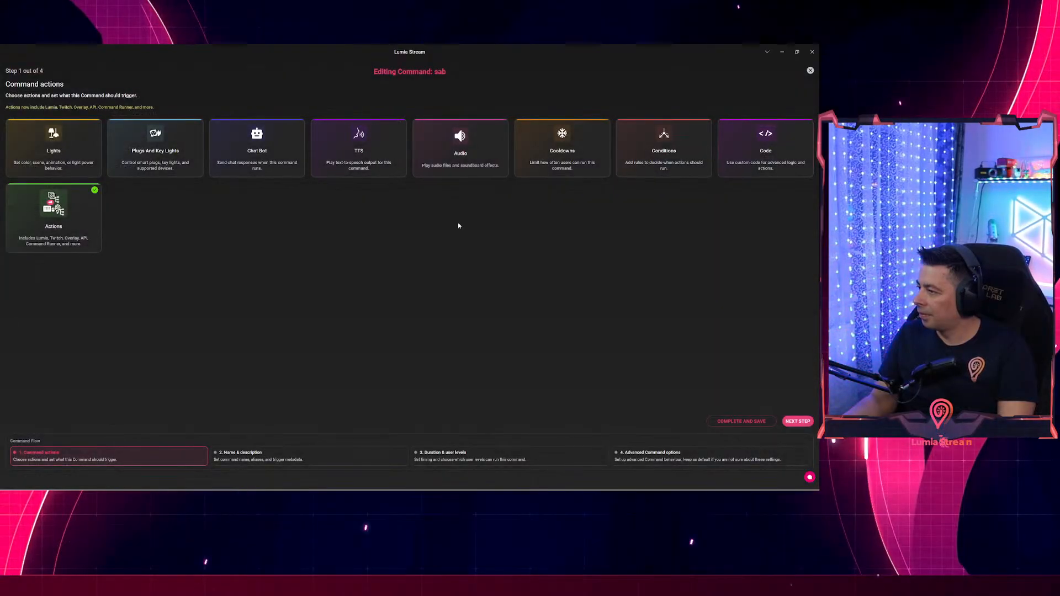
pyautogui.click(663, 149)
pyautogui.click(97, 133)
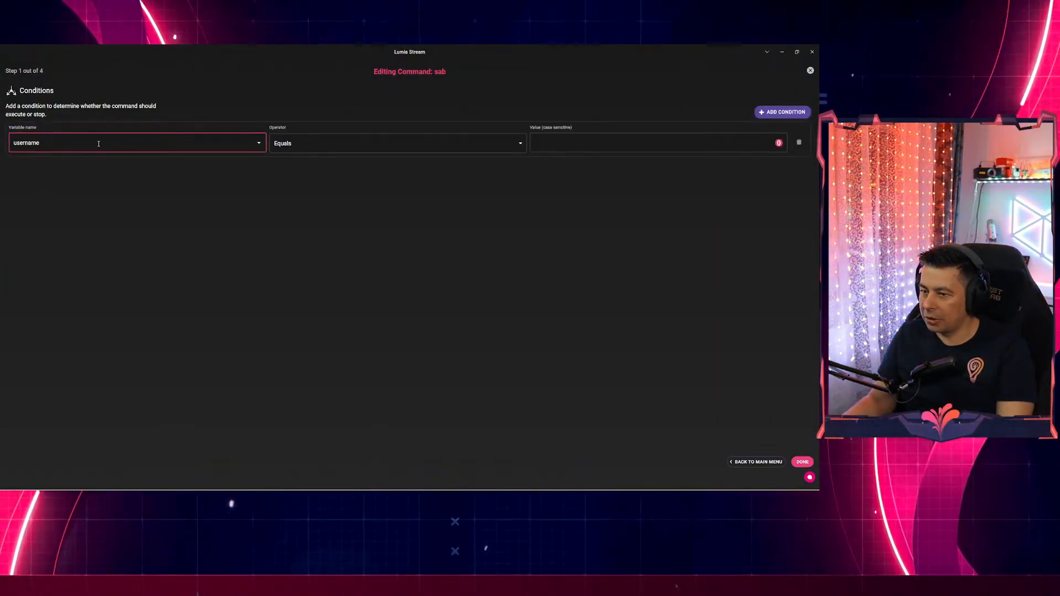
# Set the condition to userLevels Contains 'sab', return to the main menu and close the editor.
pyautogui.click(97, 142)
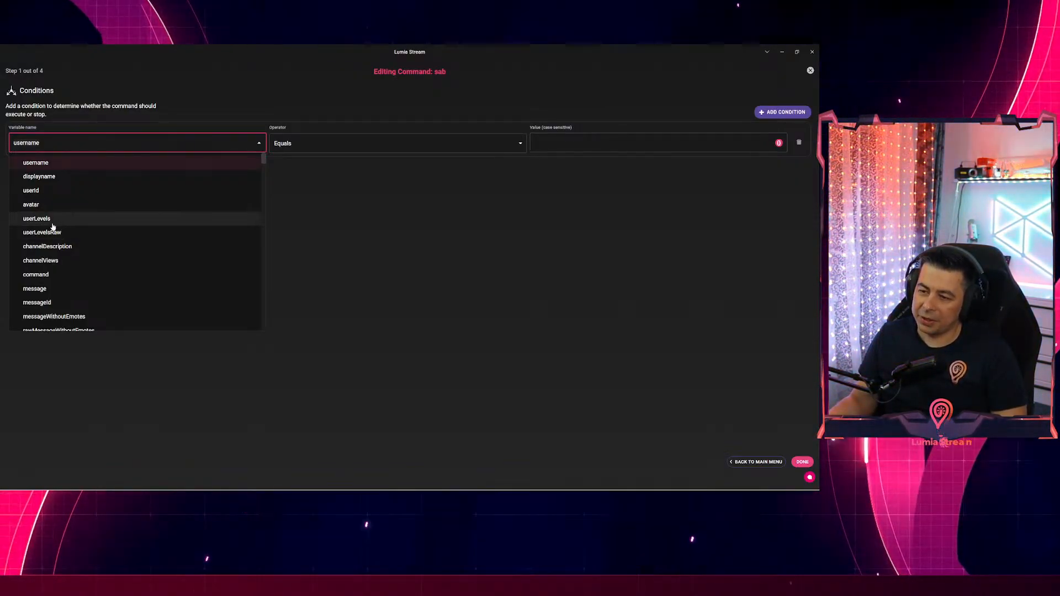
pyautogui.click(51, 220)
pyautogui.click(290, 144)
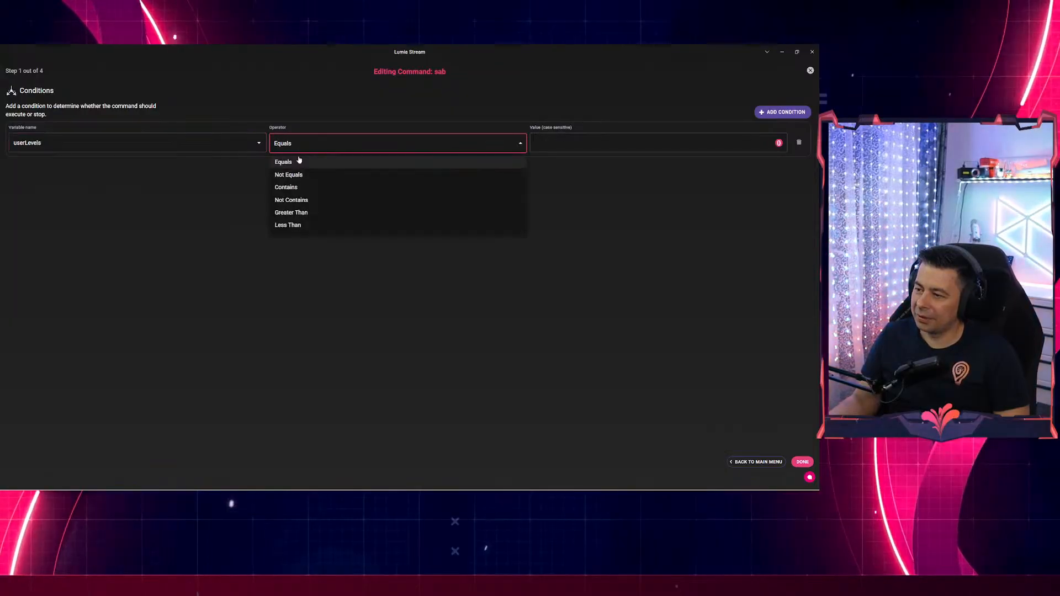
pyautogui.click(286, 188)
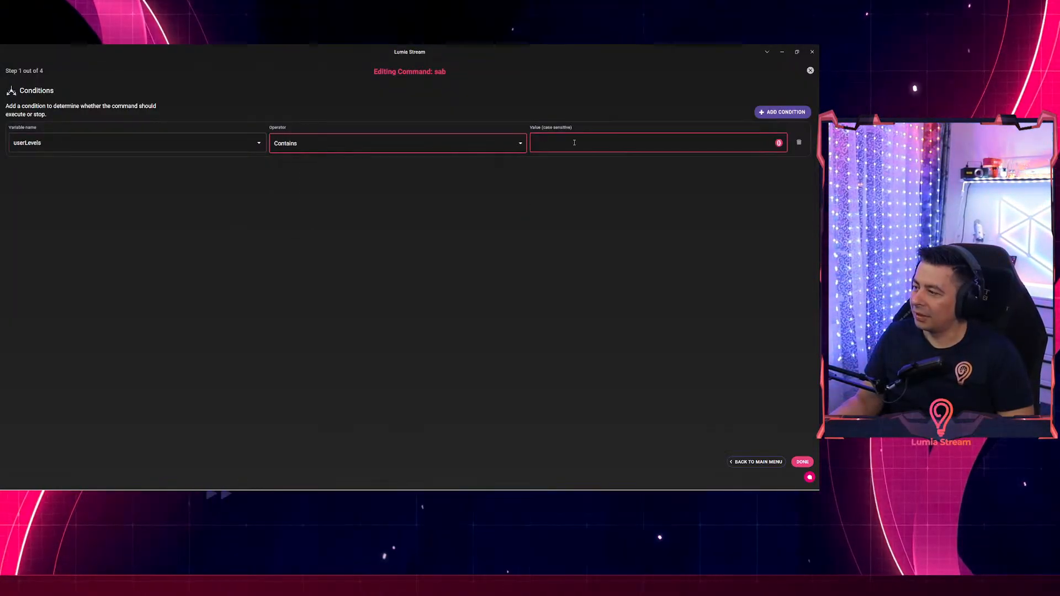
pyautogui.click(574, 142)
pyautogui.write('sab')
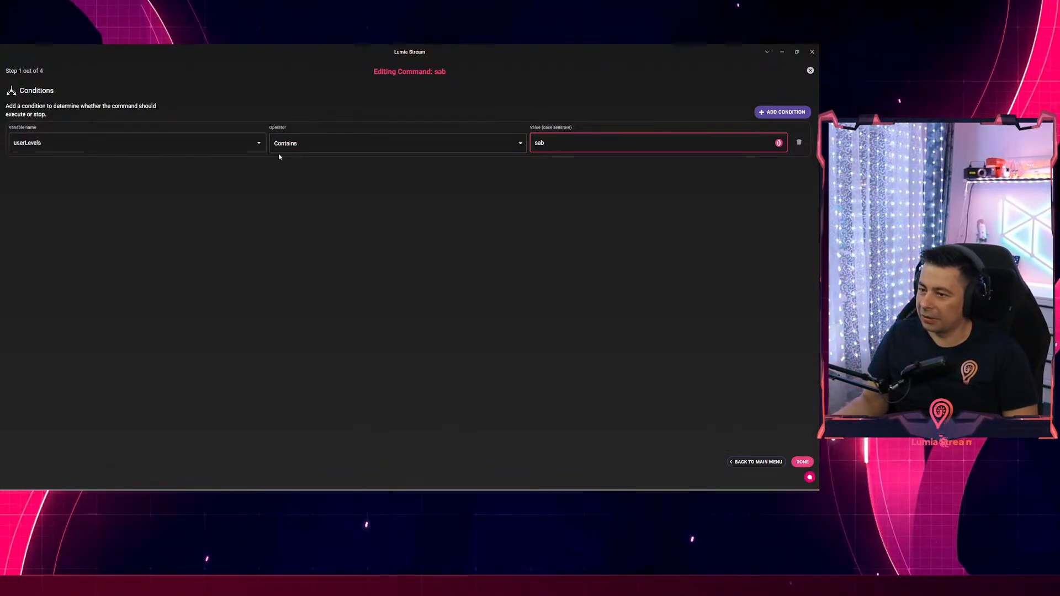
pyautogui.click(754, 463)
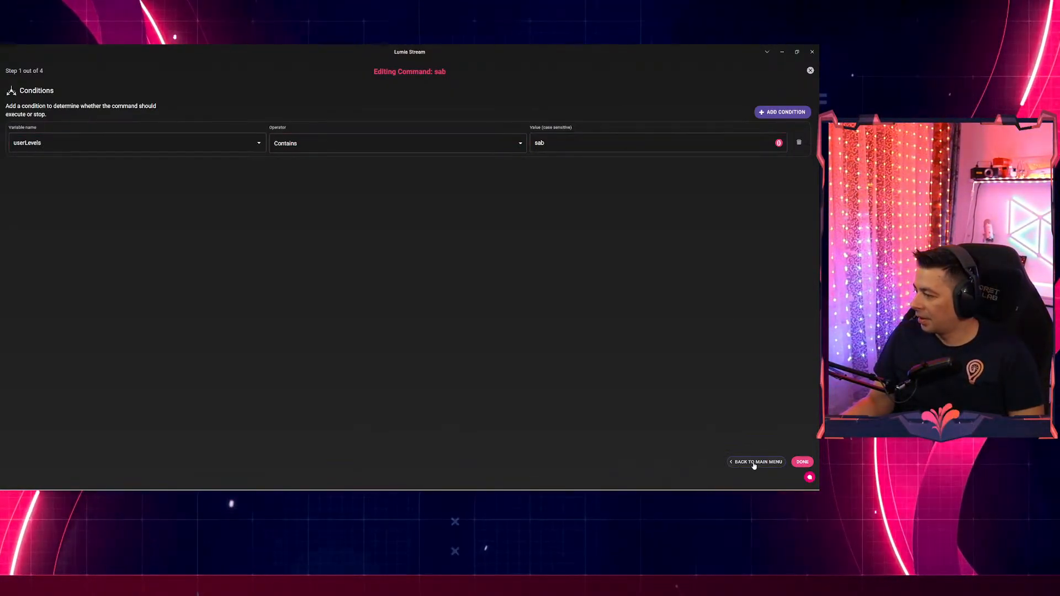
pyautogui.click(810, 70)
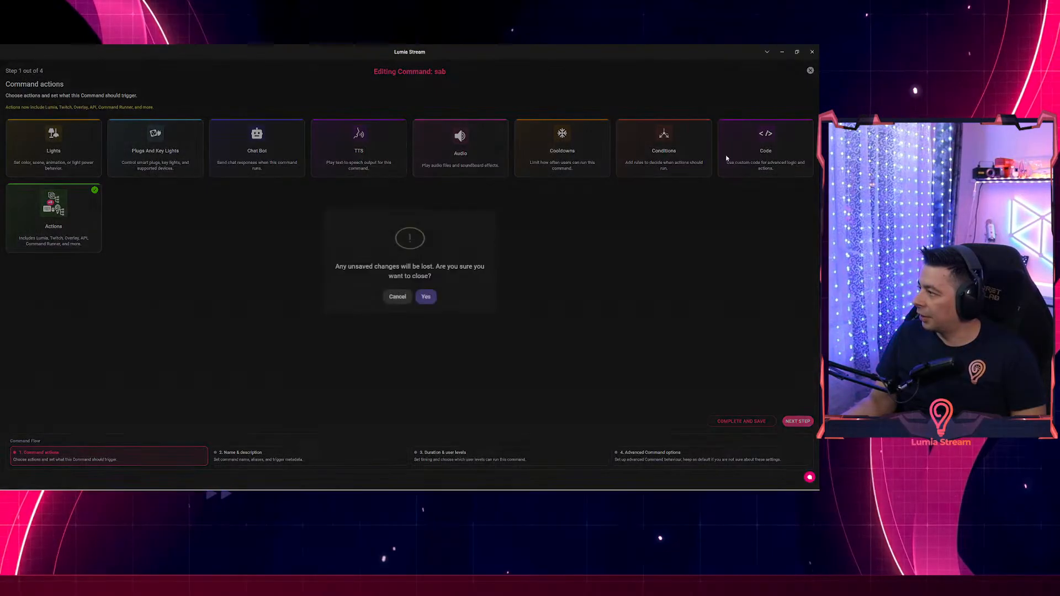
# Answer Yes to close the sab command editor without saving.
pyautogui.click(426, 297)
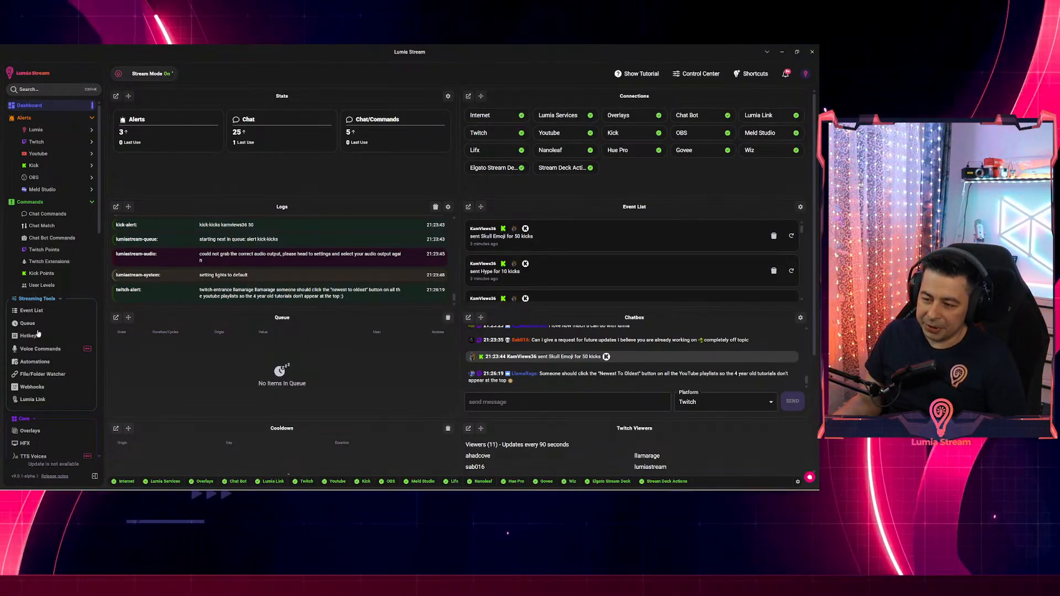
# Open Chat Commands from the sidebar and begin creating a new command.
pyautogui.scroll(-10, 40, 318)
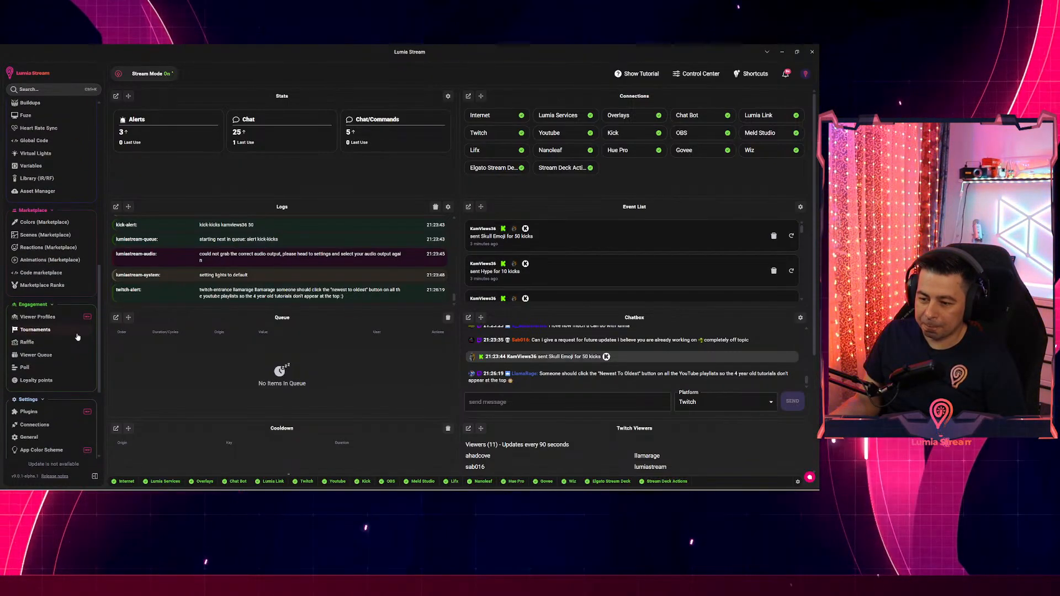
pyautogui.scroll(5, 77, 336)
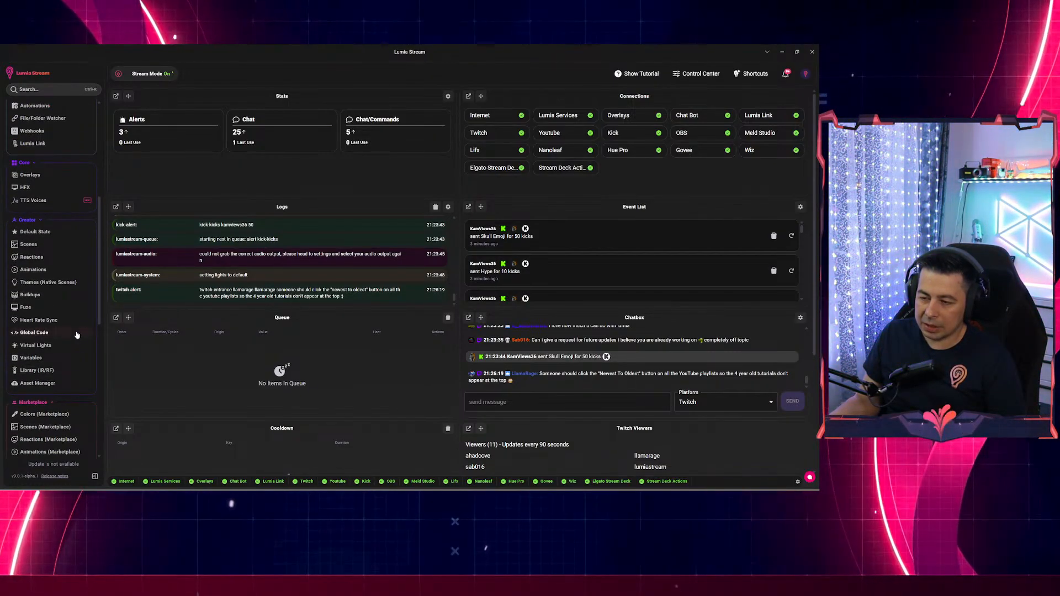
pyautogui.scroll(-5, 77, 335)
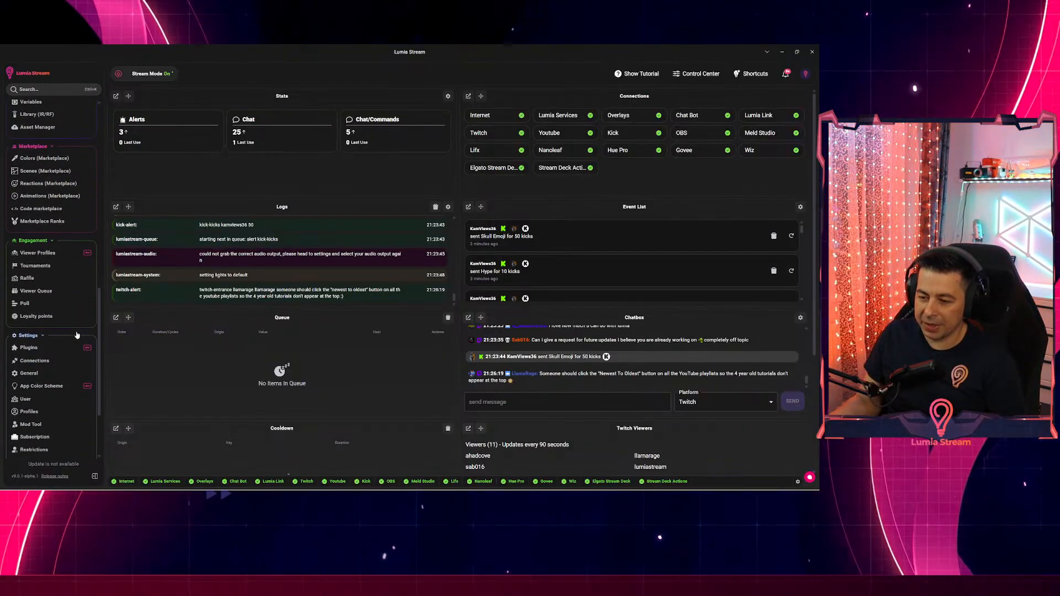
pyautogui.scroll(4, 68, 337)
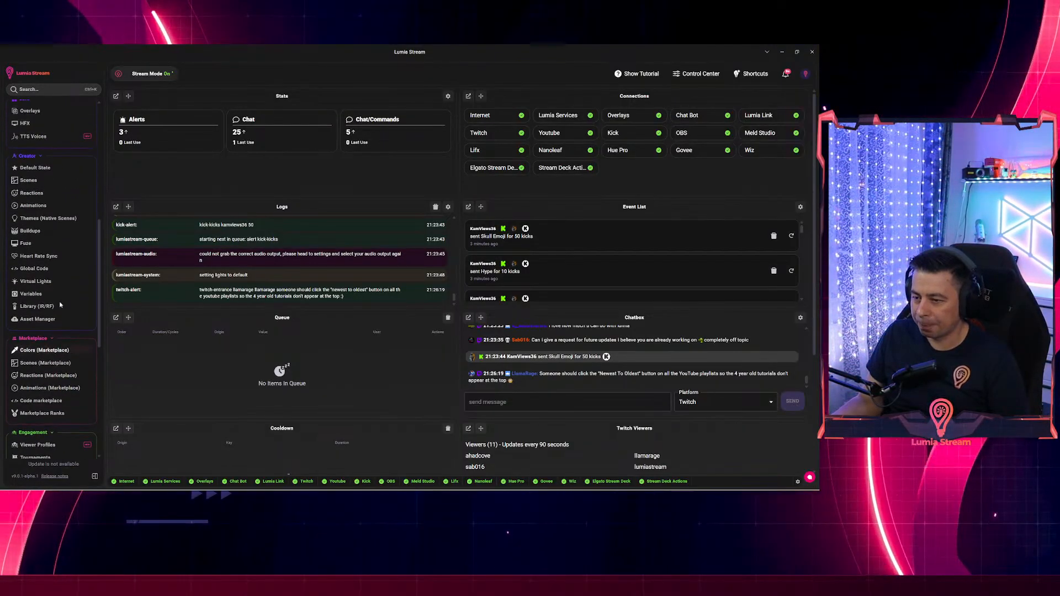
pyautogui.scroll(3, 64, 293)
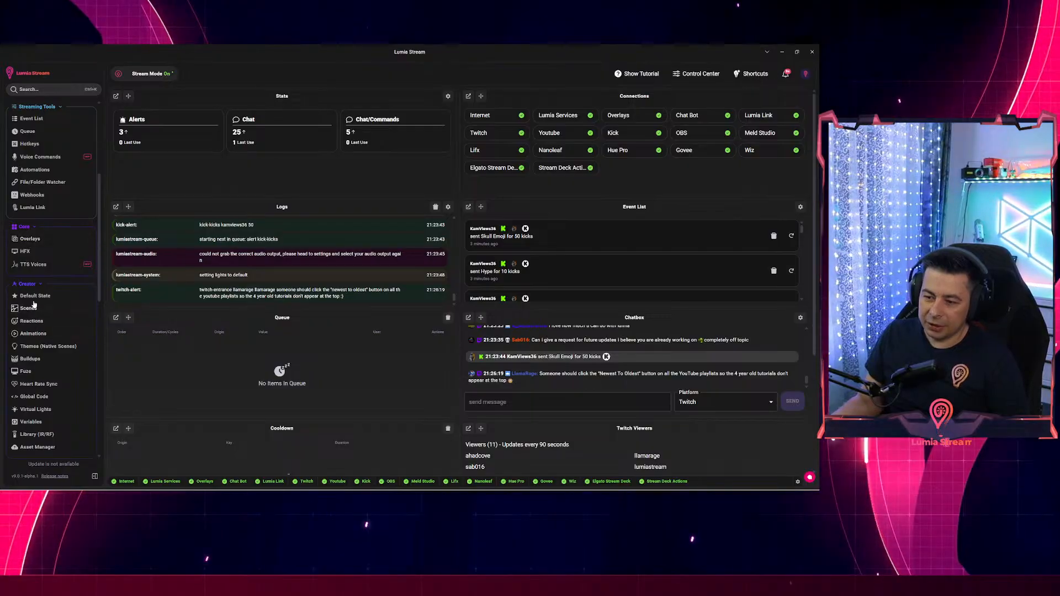
pyautogui.scroll(3, 34, 304)
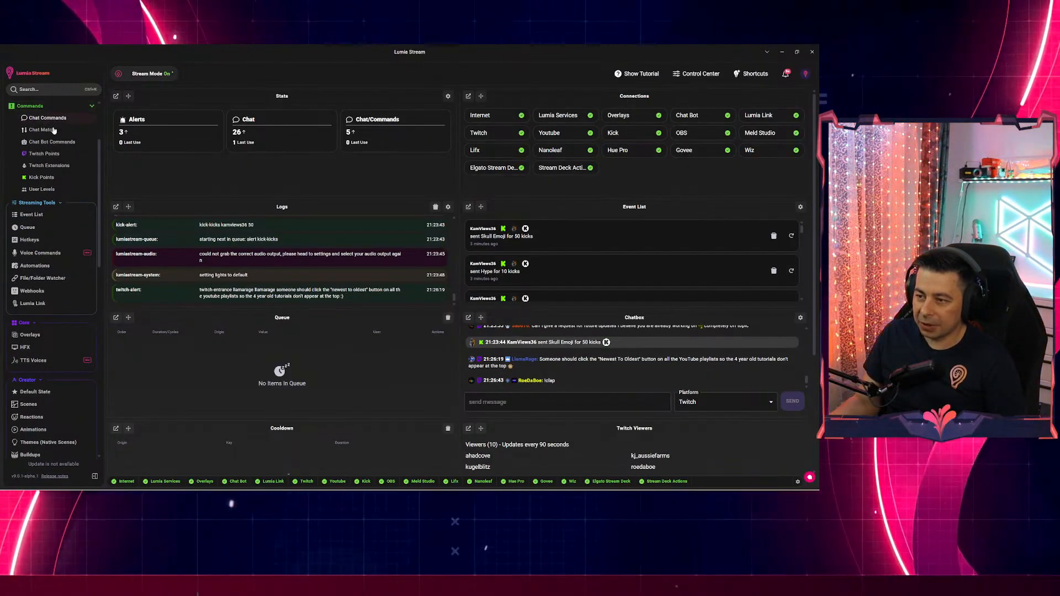
pyautogui.click(54, 129)
pyautogui.click(764, 119)
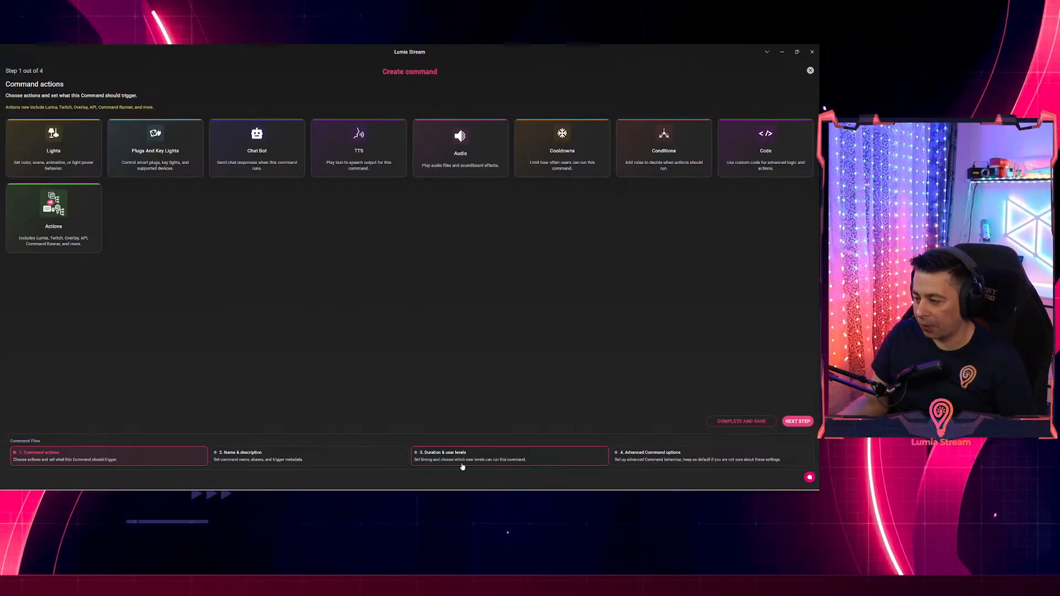
# Name the new command 'q'.
pyautogui.click(252, 460)
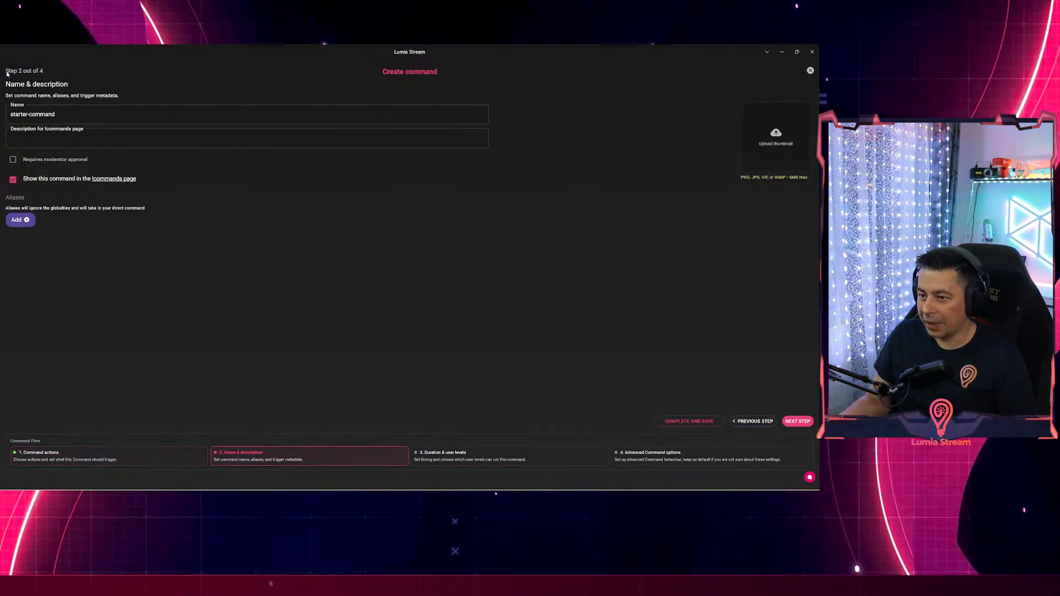
pyautogui.hotkey('ctrl', 'a')
pyautogui.write('q')
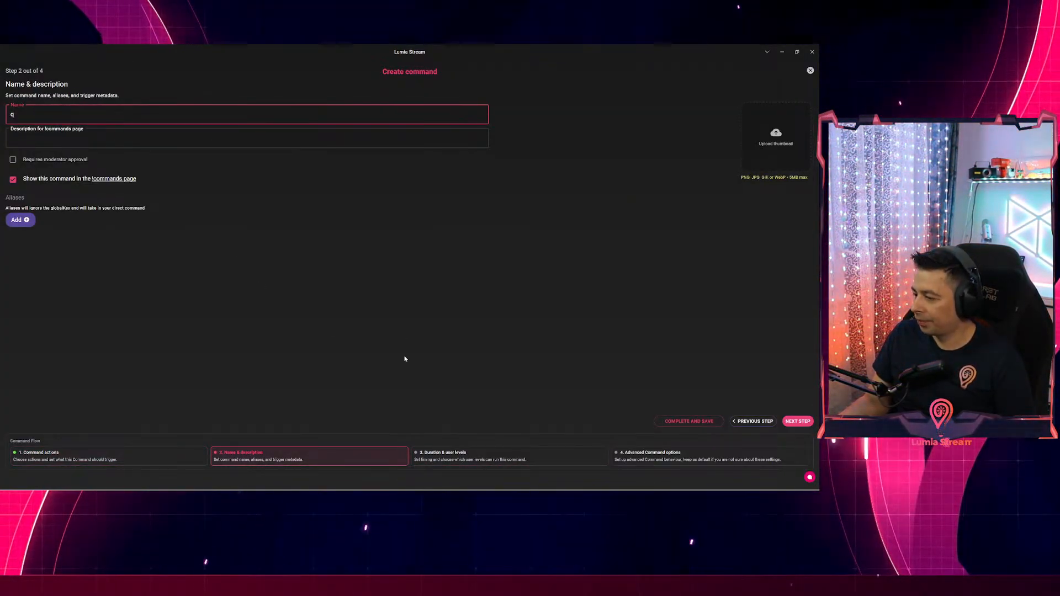
# Give the command a Send To Printer action, found by searching 'pri'.
pyautogui.click(93, 457)
pyautogui.click(64, 226)
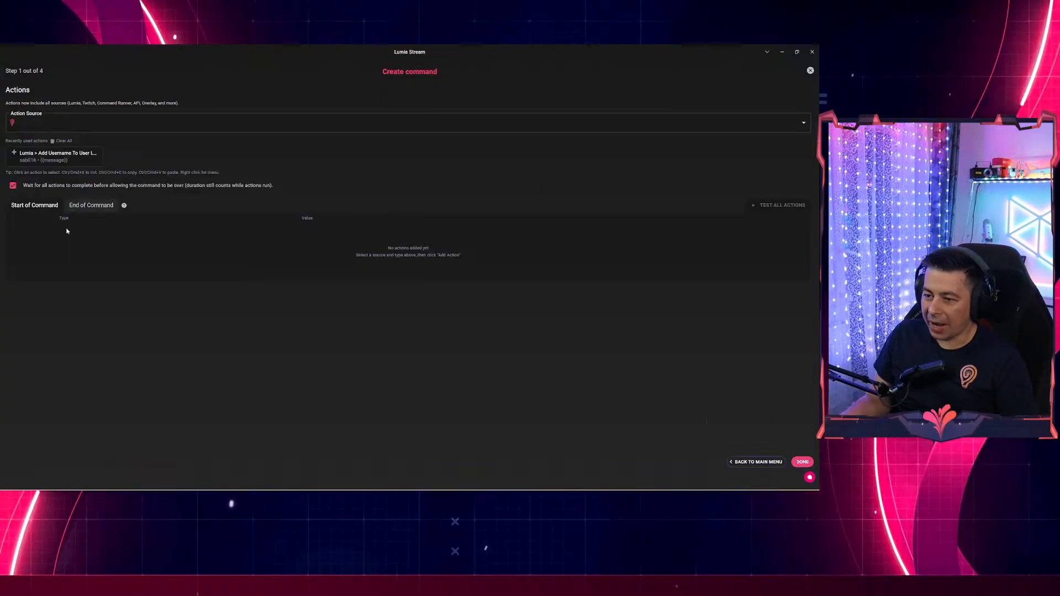
pyautogui.click(40, 153)
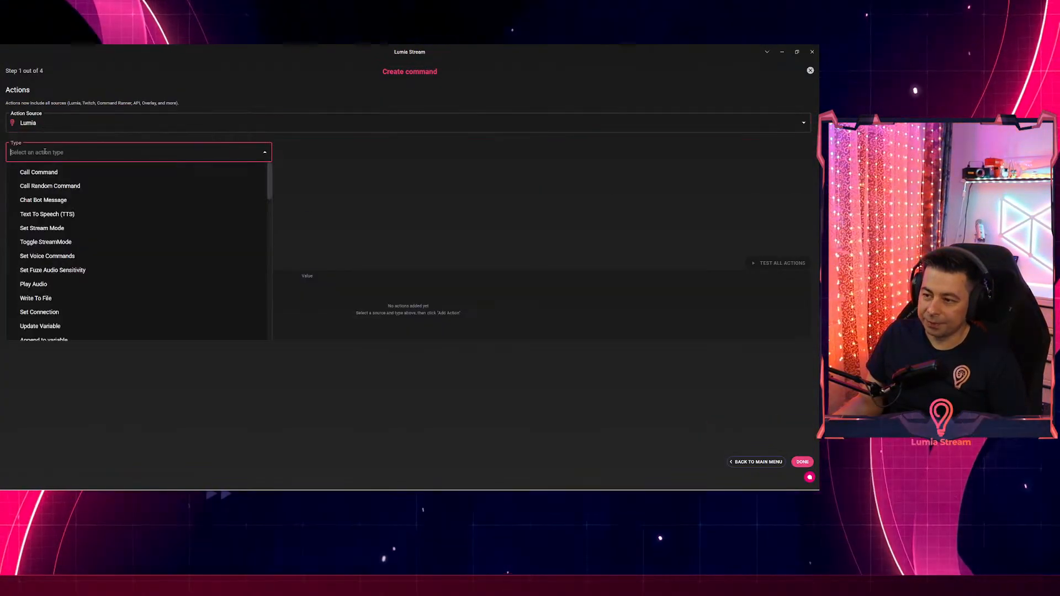
pyautogui.write('pri')
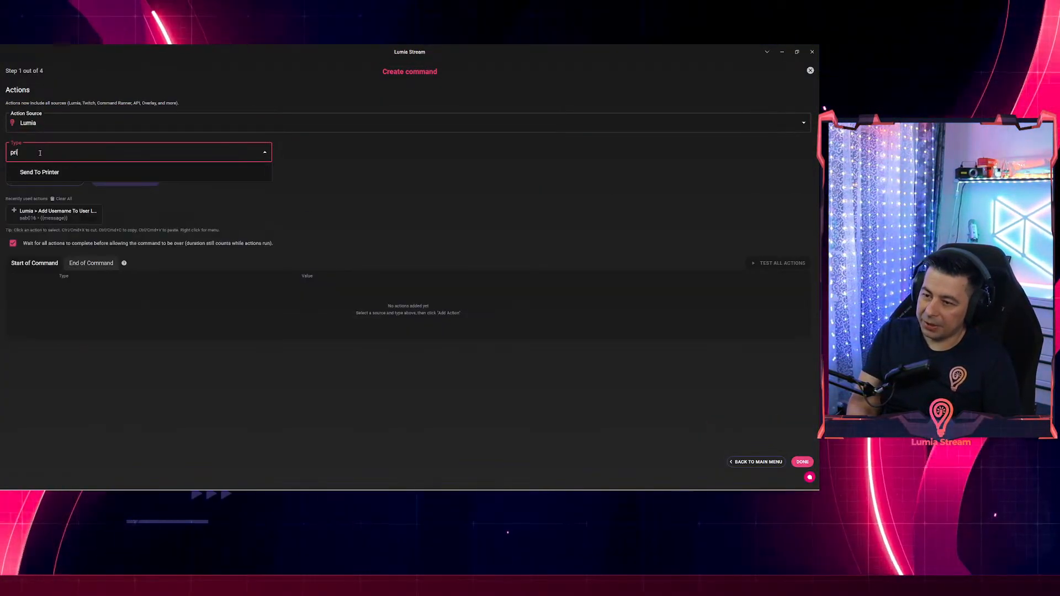
pyautogui.click(40, 172)
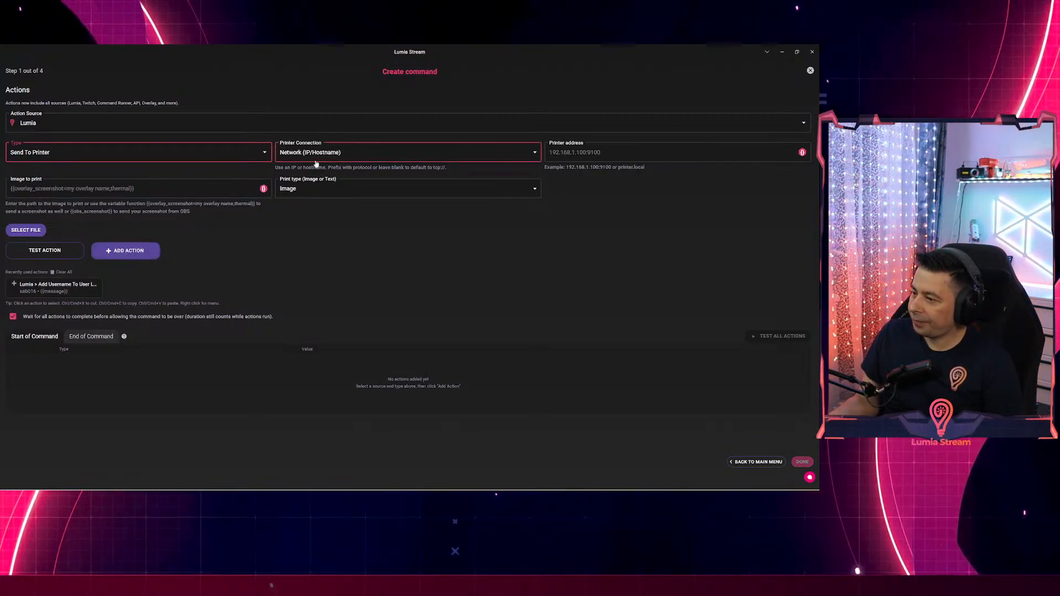
# Set the printer connection to Network with address 192.168.9.193.
pyautogui.click(348, 154)
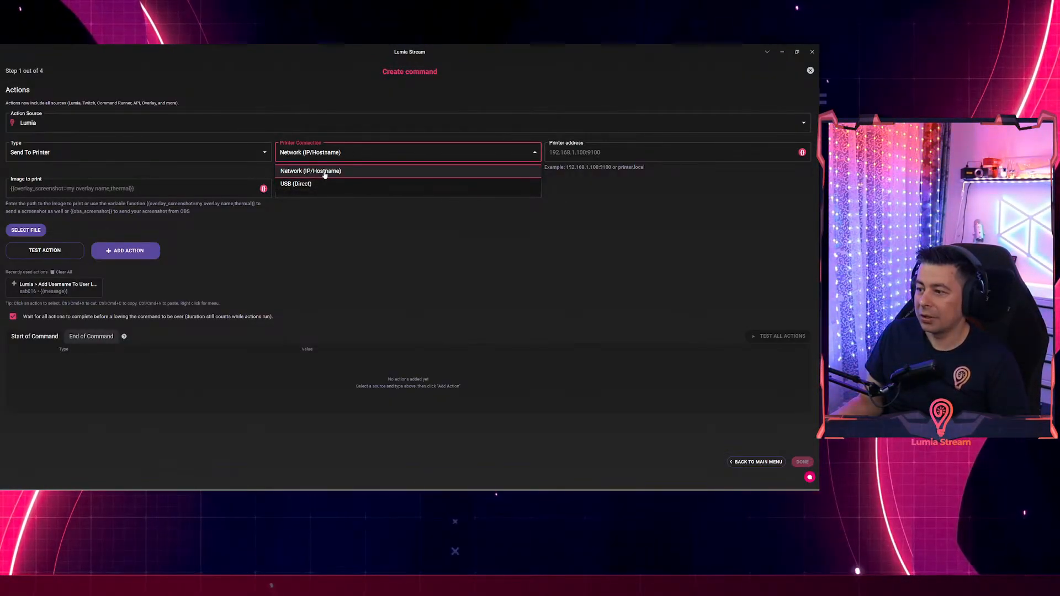
pyautogui.click(324, 172)
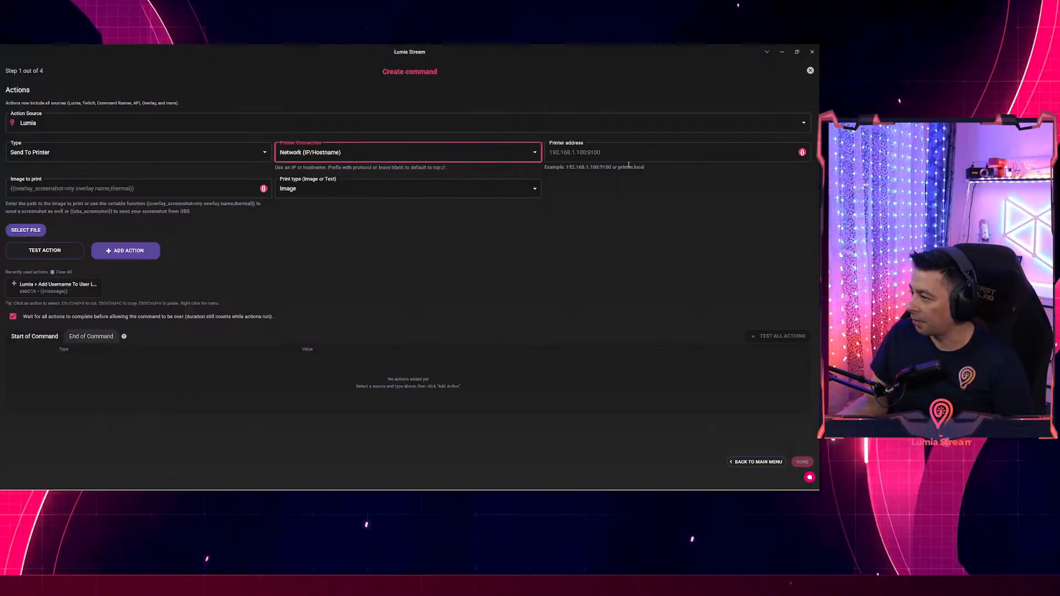
pyautogui.click(620, 156)
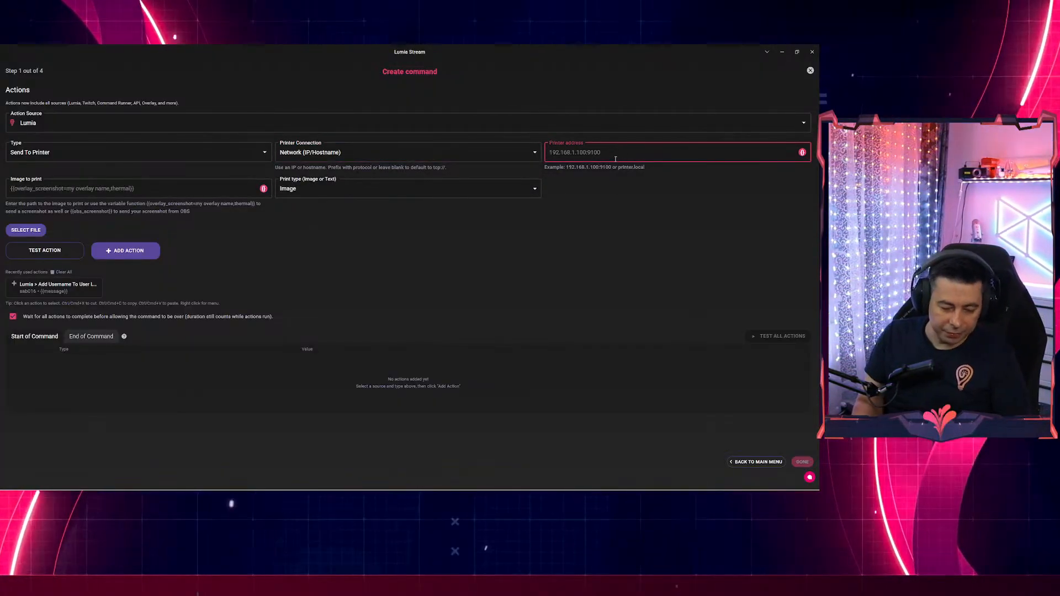
pyautogui.write('1')
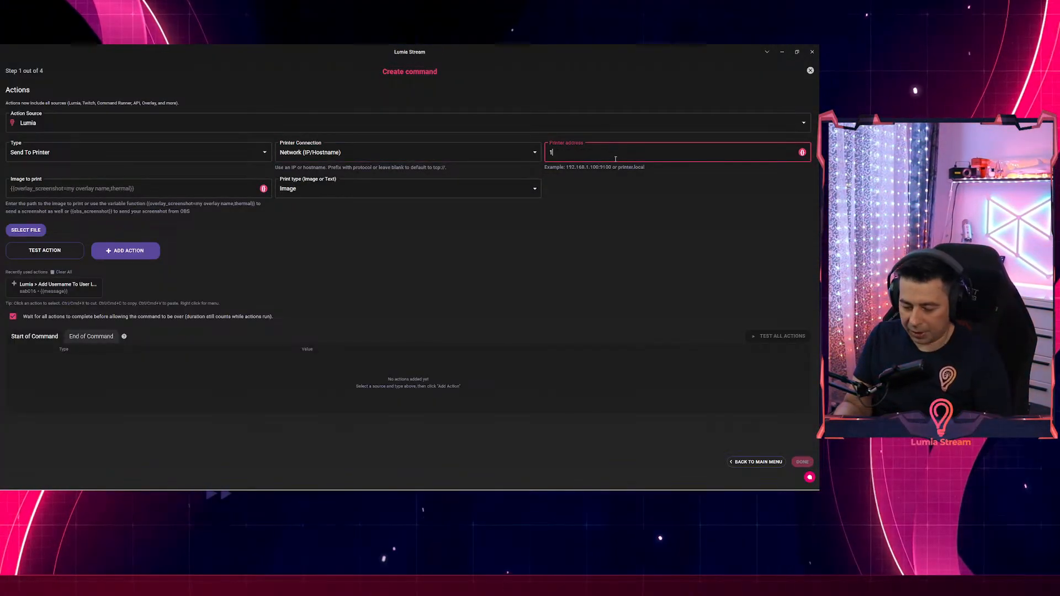
pyautogui.write('92.1')
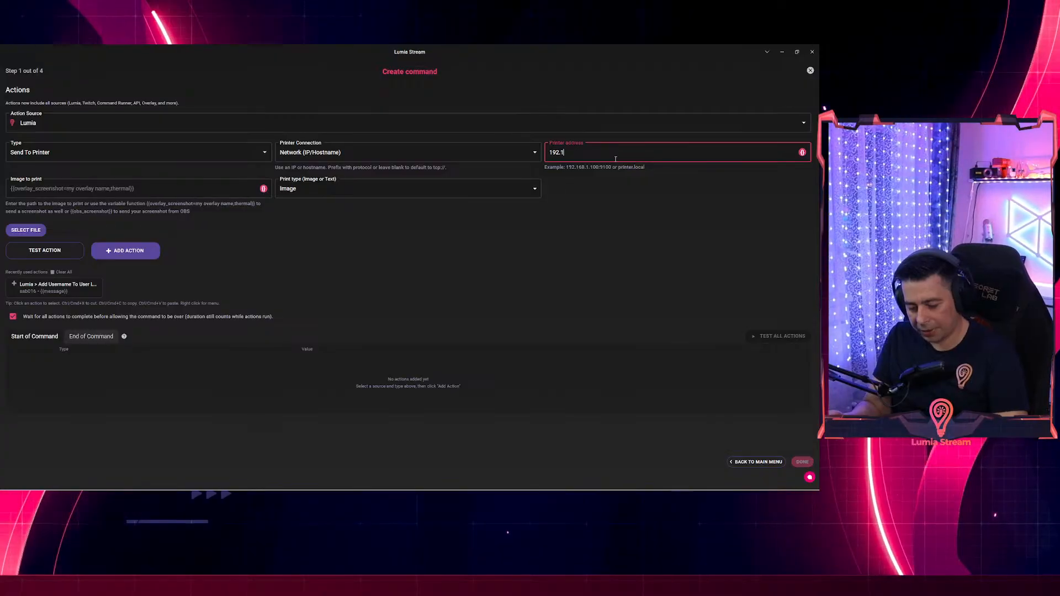
pyautogui.write('68')
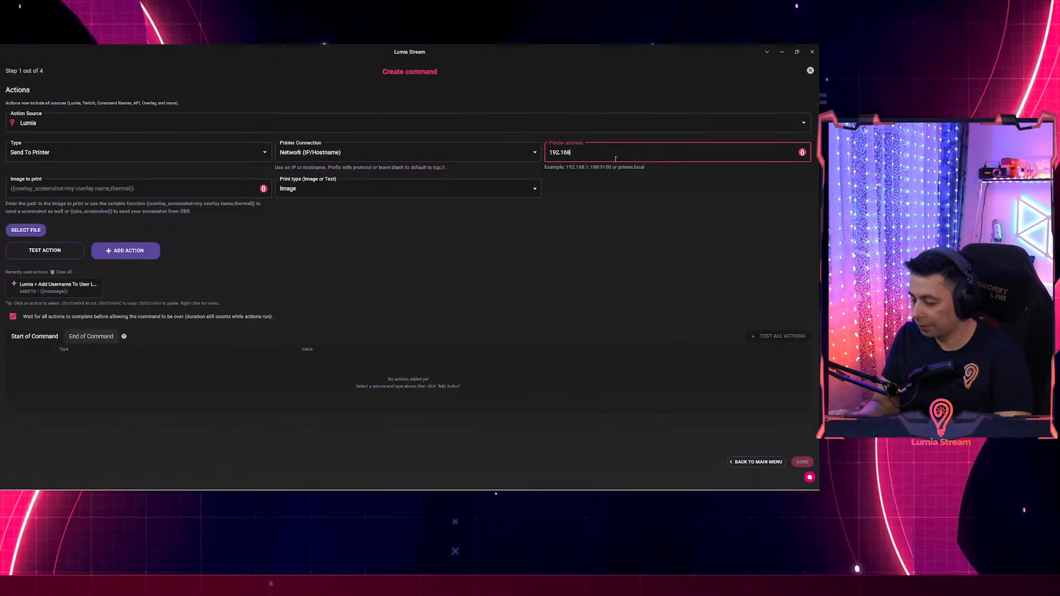
pyautogui.write('.')
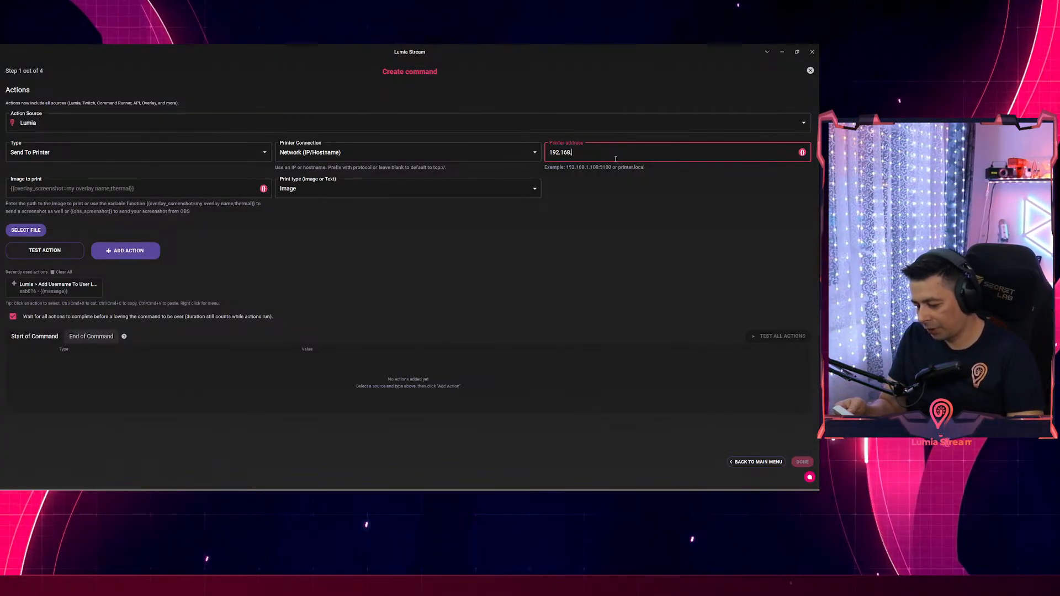
pyautogui.write('9')
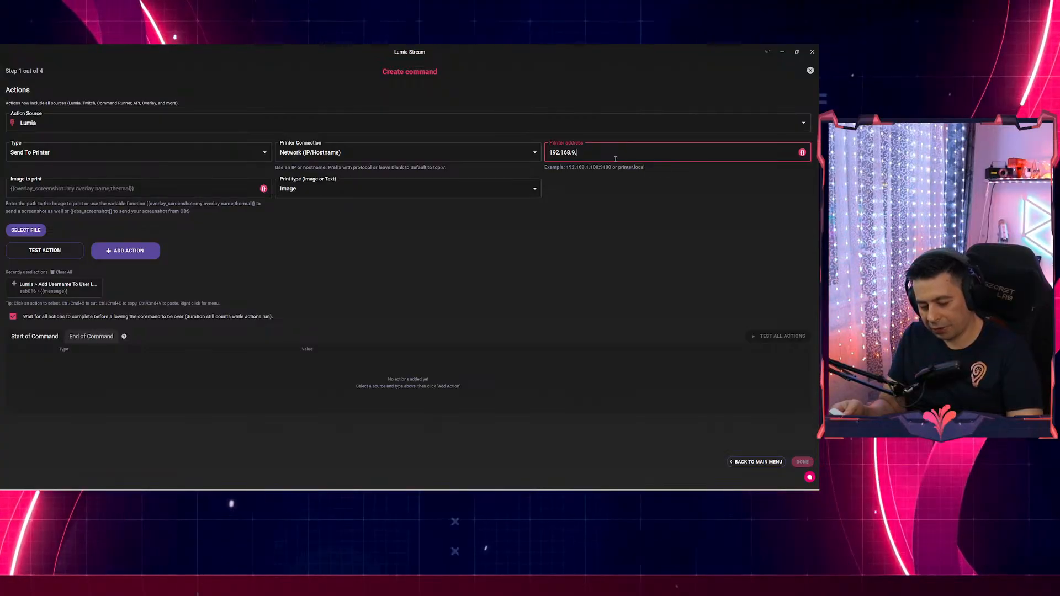
pyautogui.write('.193')
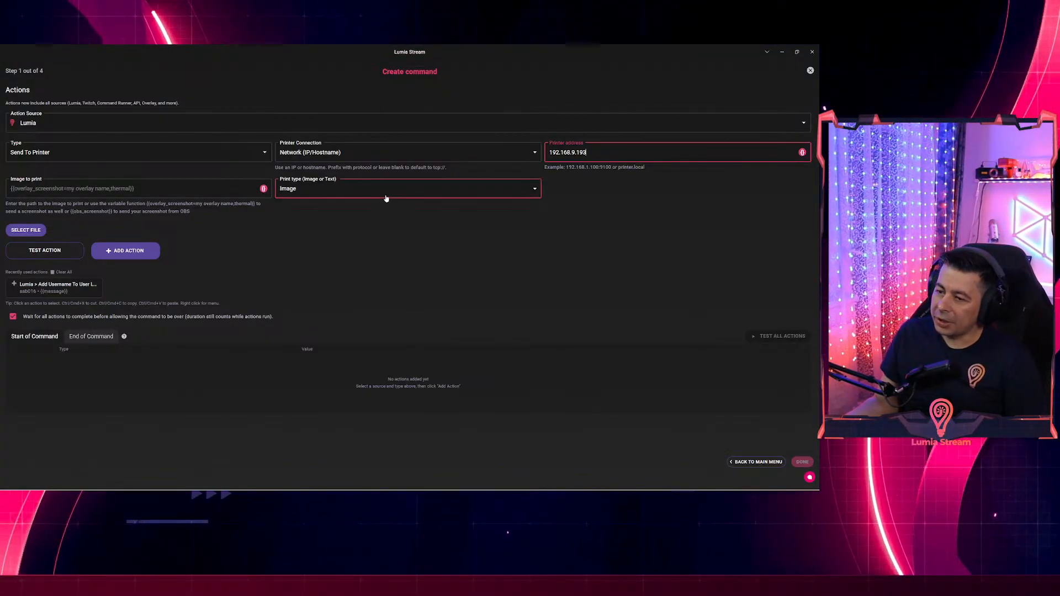
pyautogui.click(308, 189)
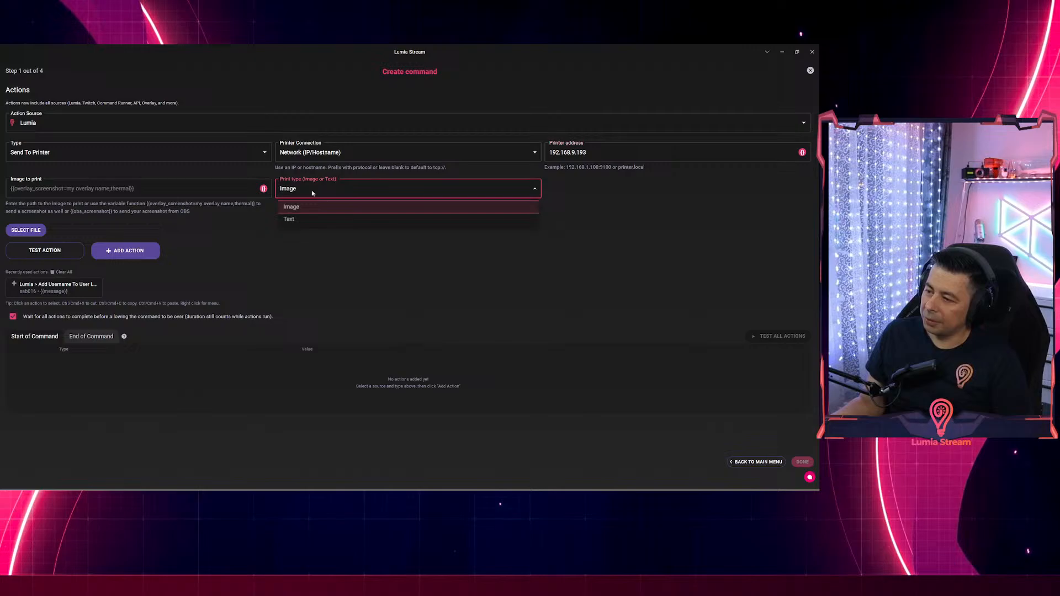
# Switch the print type to Text and enter 'testing the printer'.
pyautogui.click(291, 218)
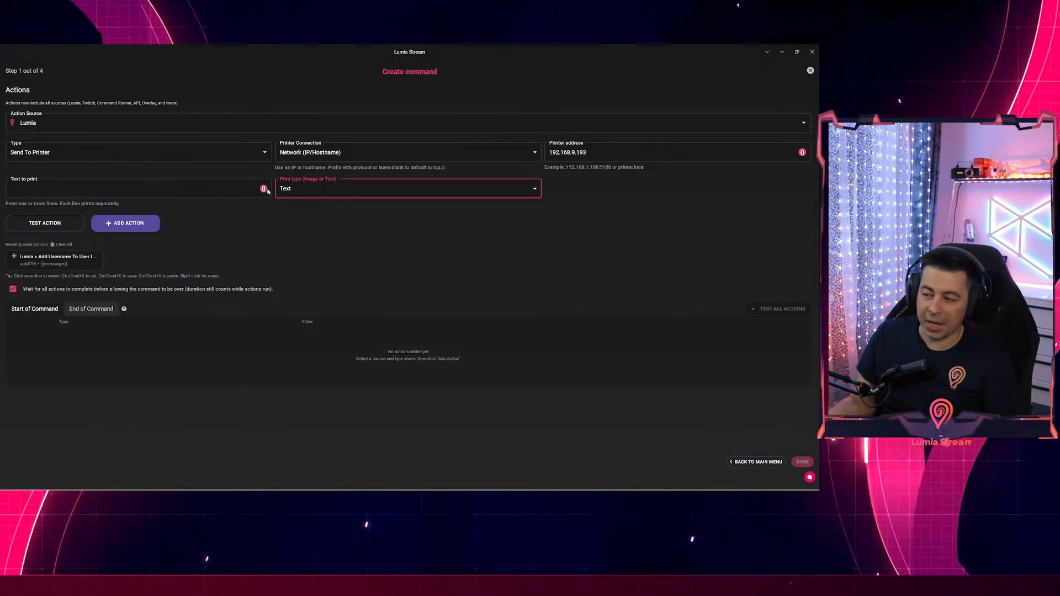
pyautogui.click(173, 188)
pyautogui.write('test t')
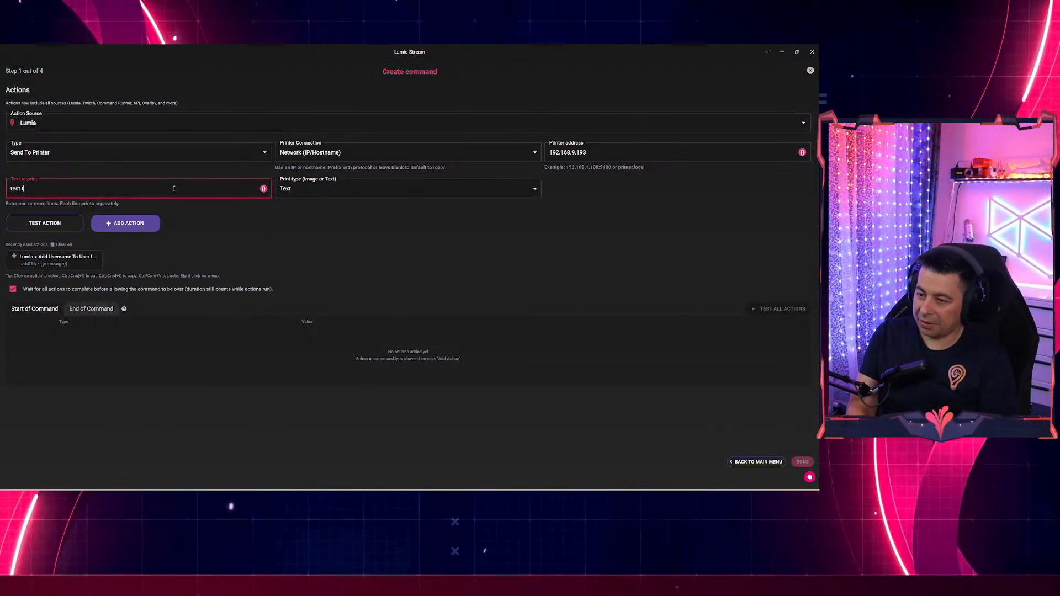
pyautogui.press('BackSpace')
pyautogui.press('BackSpace')
pyautogui.write('ing the')
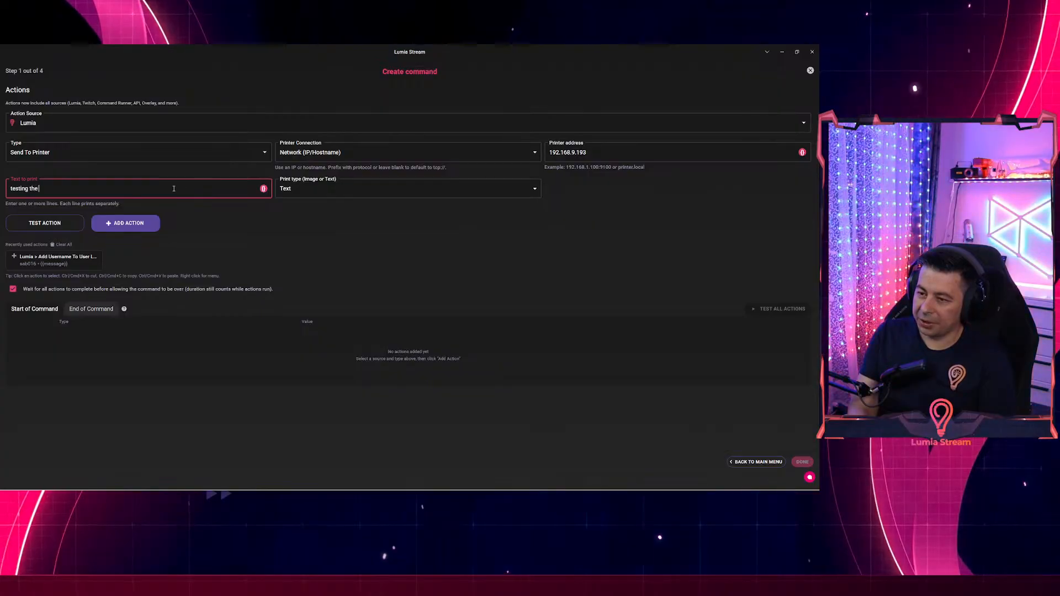
pyautogui.write(' printer')
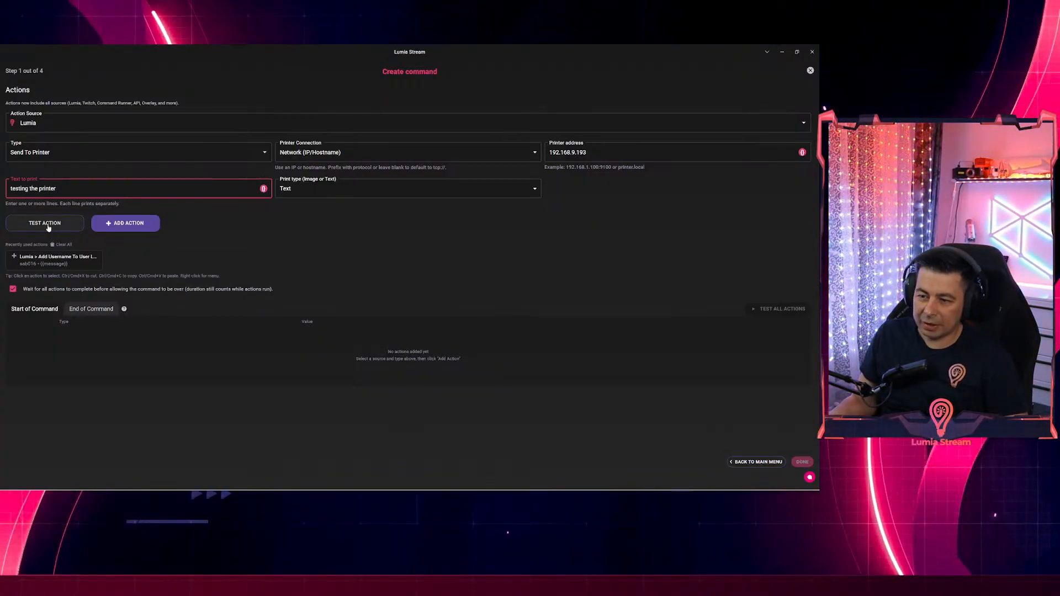
# Send three test prints with Test Action.
pyautogui.click(48, 226)
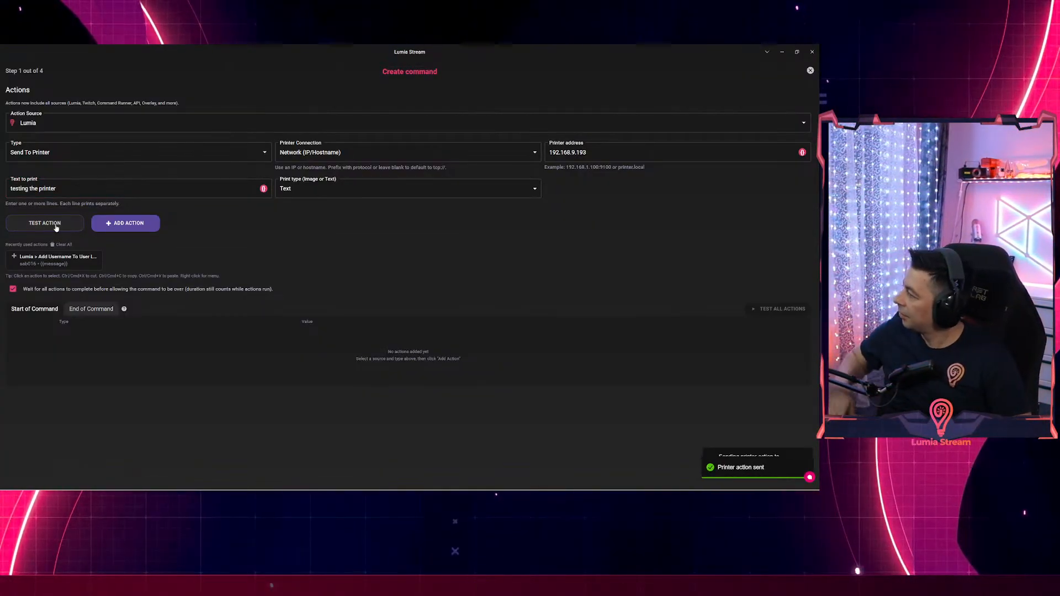
pyautogui.click(56, 227)
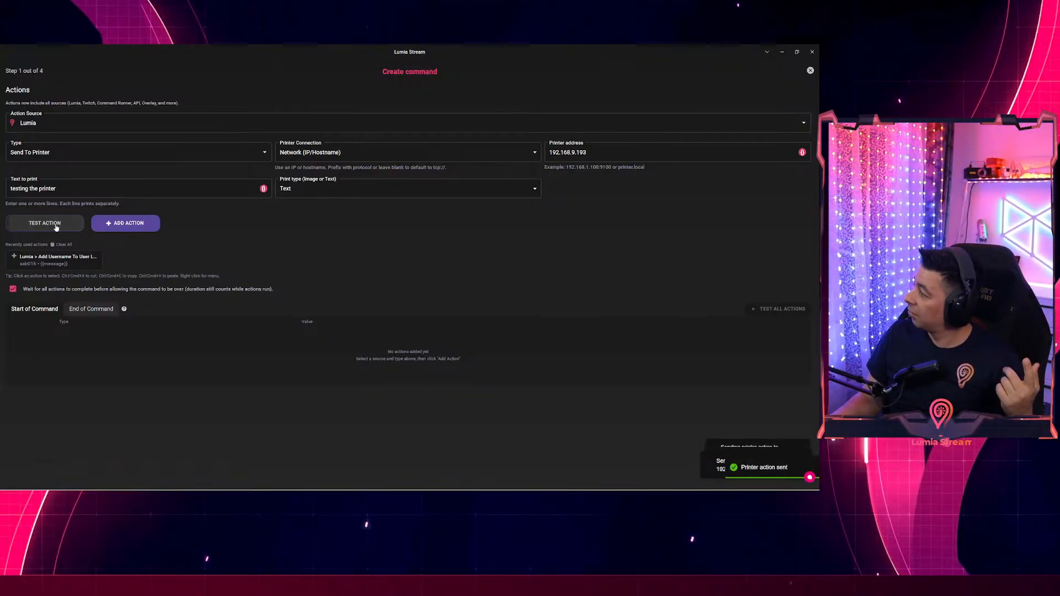
pyautogui.click(56, 228)
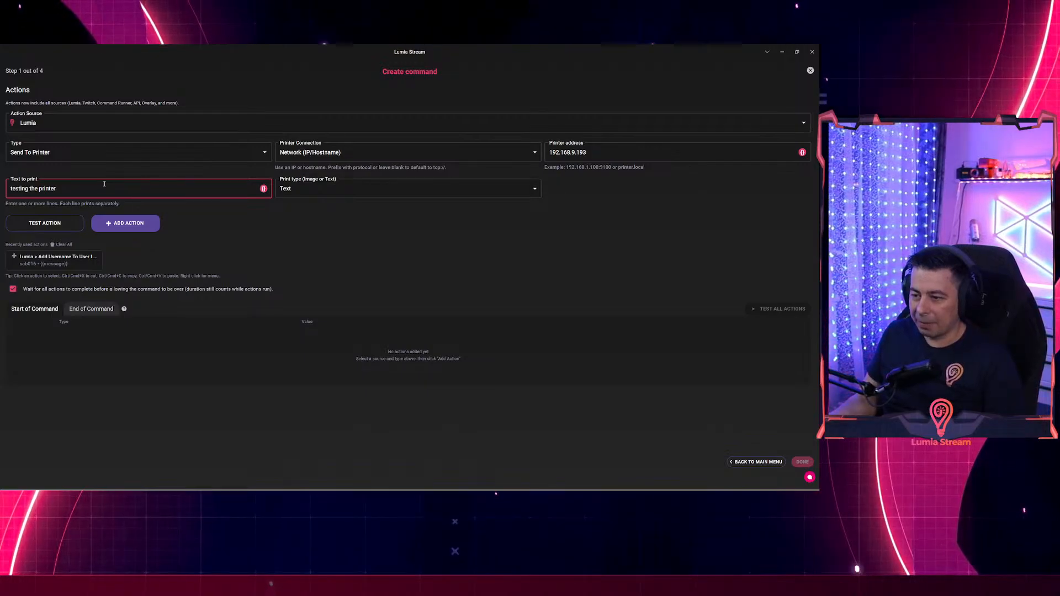
# Clear the test text and write a first line 'Username : {{username}}'.
pyautogui.click(101, 189)
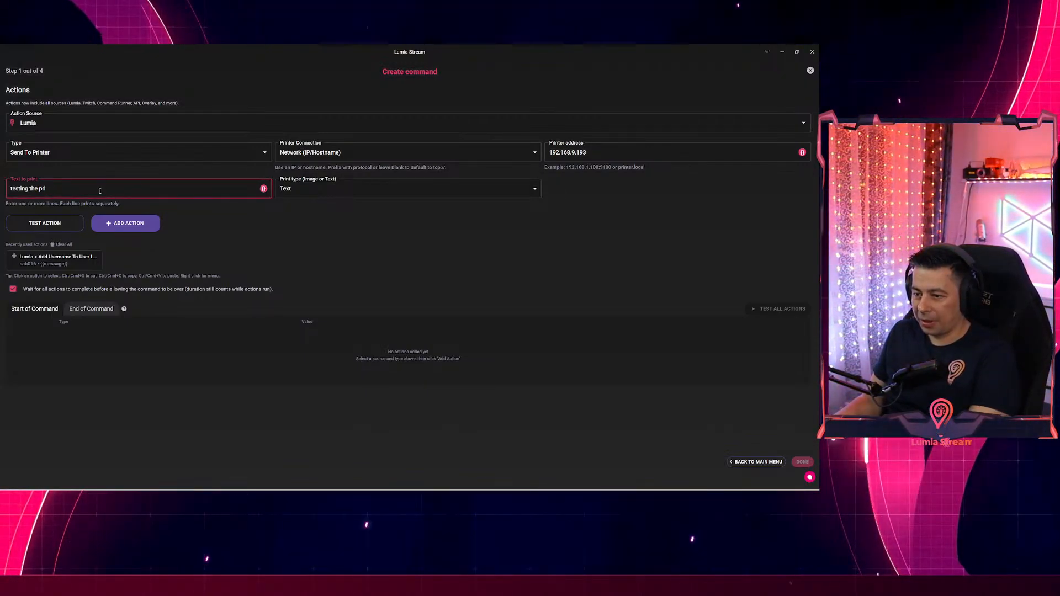
pyautogui.press('BackSpace')
pyautogui.press('BackSpace')
pyautogui.press('BackSpace')
pyautogui.press('BackSpace')
pyautogui.press('BackSpace')
pyautogui.press('BackSpace')
pyautogui.press('BackSpace')
pyautogui.press('BackSpace')
pyautogui.press('BackSpace')
pyautogui.press('BackSpace')
pyautogui.press('BackSpace')
pyautogui.press('BackSpace')
pyautogui.press('BackSpace')
pyautogui.press('BackSpace')
pyautogui.press('BackSpace')
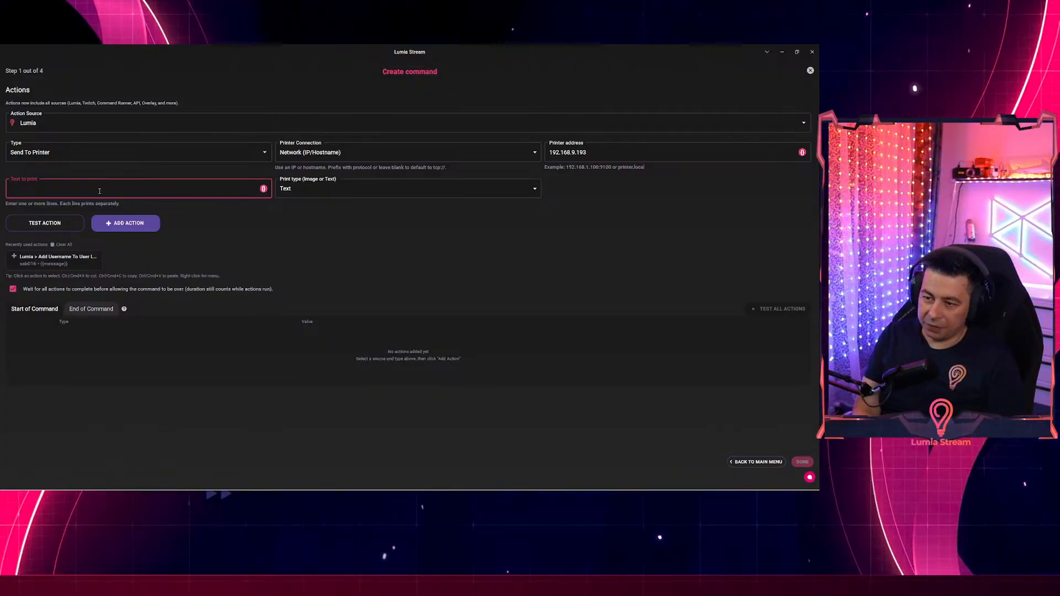
pyautogui.press('Return')
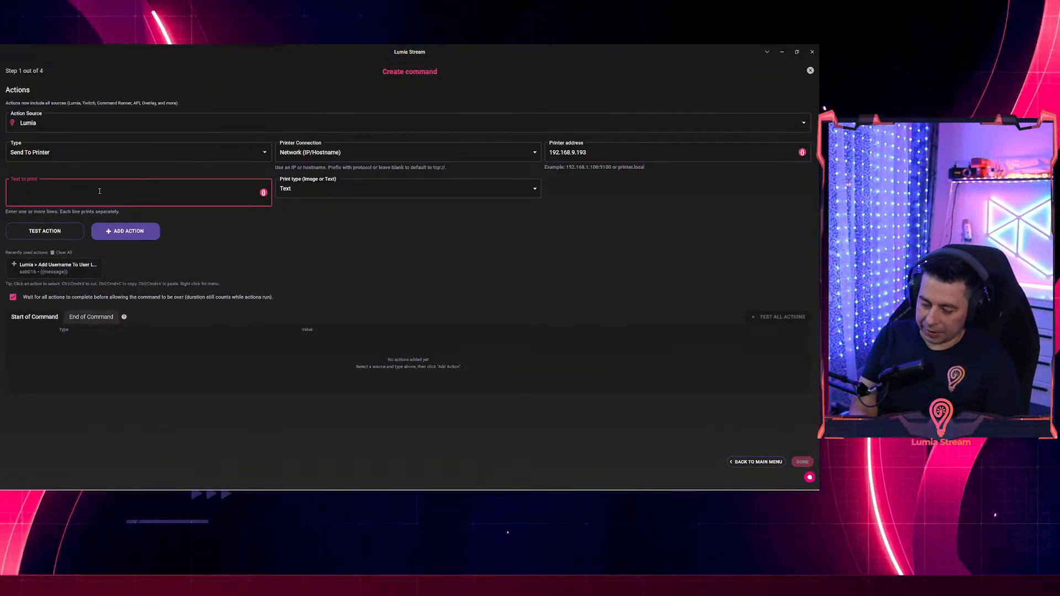
pyautogui.write('Us')
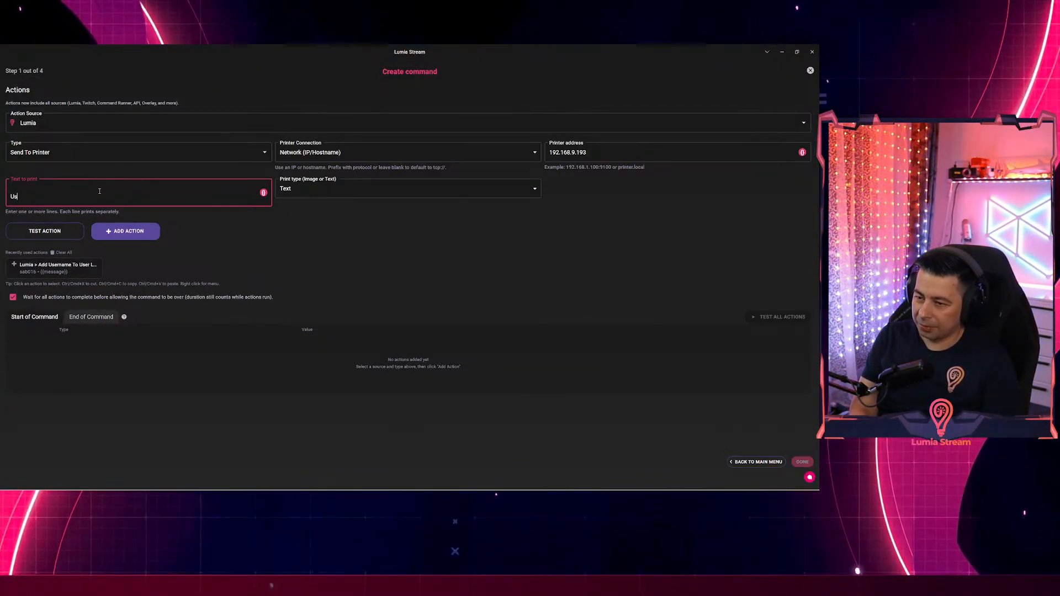
pyautogui.write('ername')
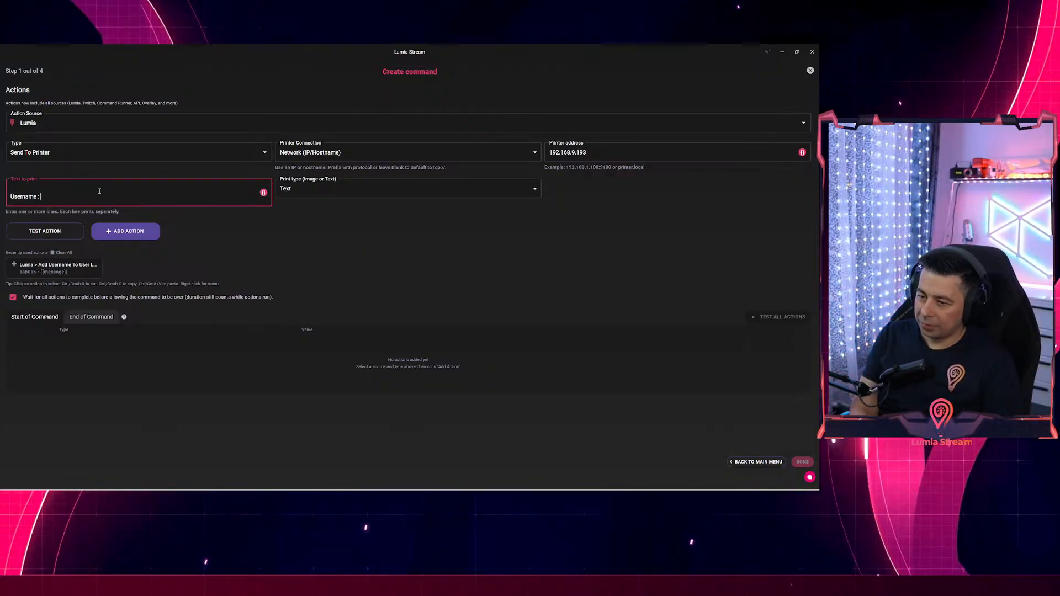
pyautogui.write(' :')
pyautogui.click(263, 193)
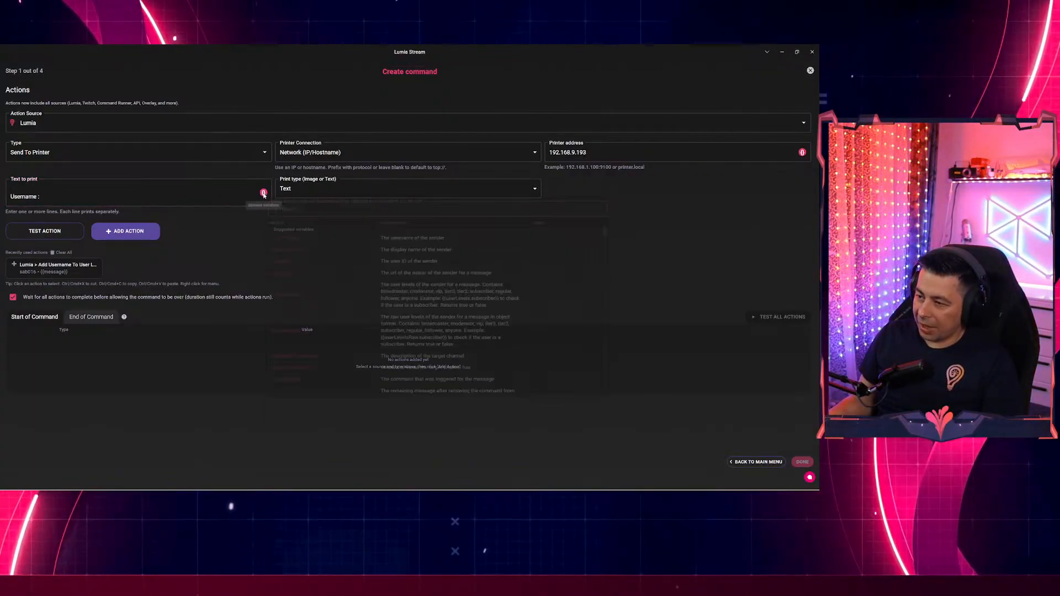
pyautogui.click(287, 249)
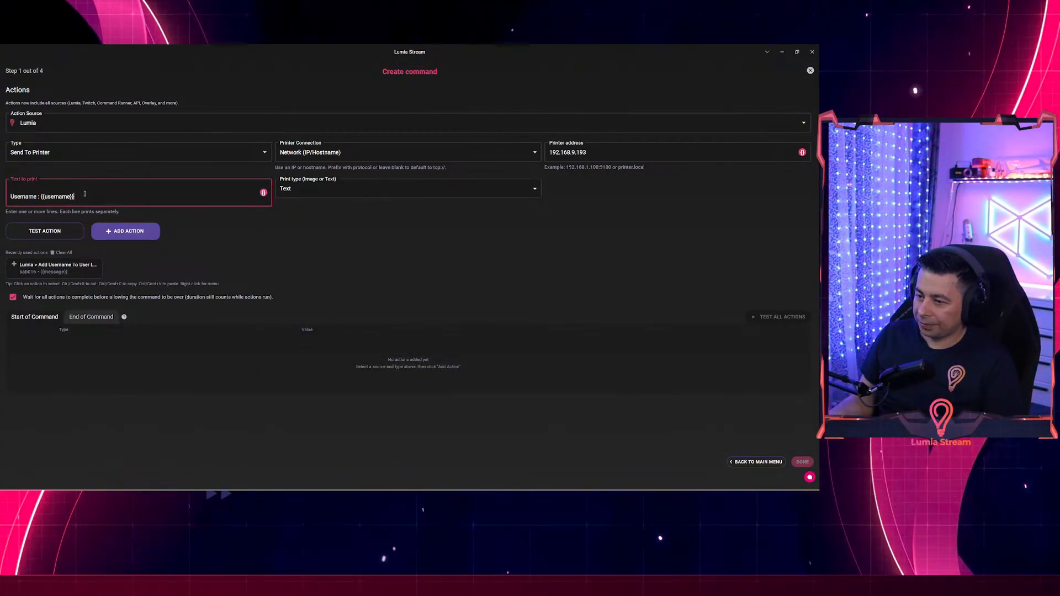
# Add a second line 'Question : {{message}}' followed by trailing blank lines.
pyautogui.press('Return')
pyautogui.write('Q')
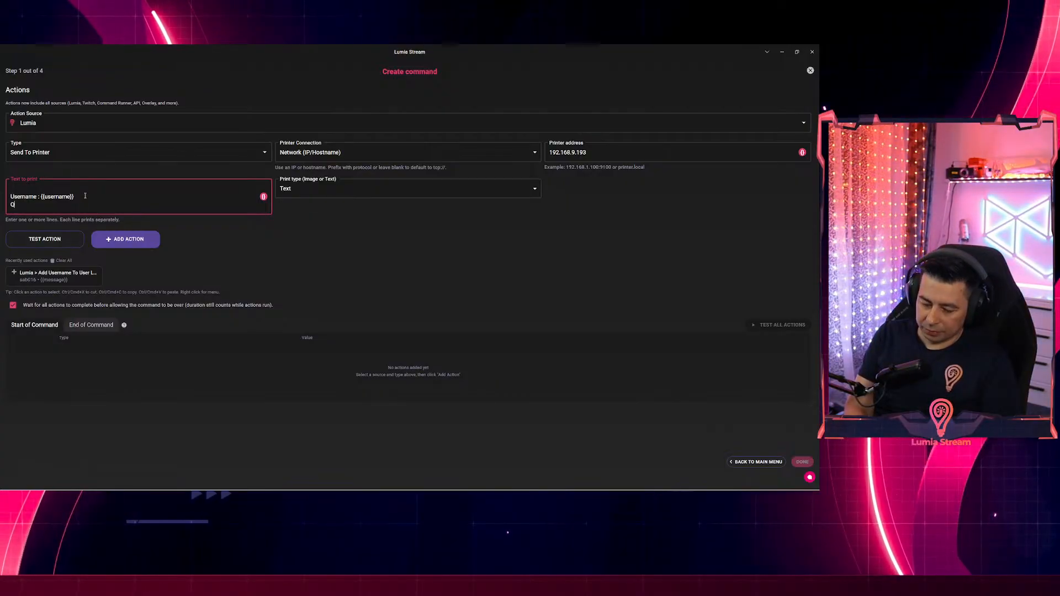
pyautogui.write('uestion ')
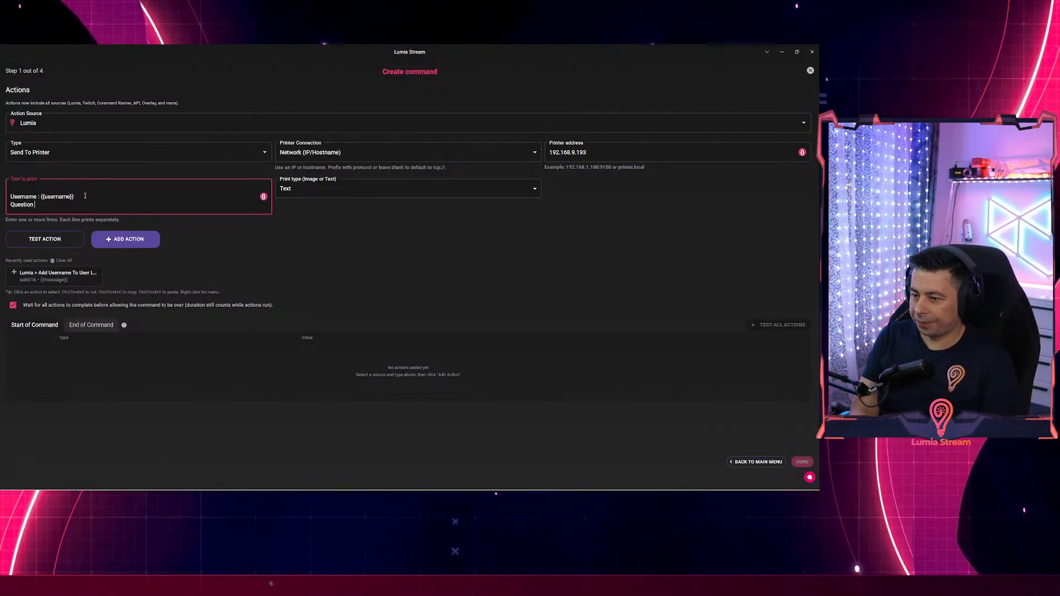
pyautogui.write(':')
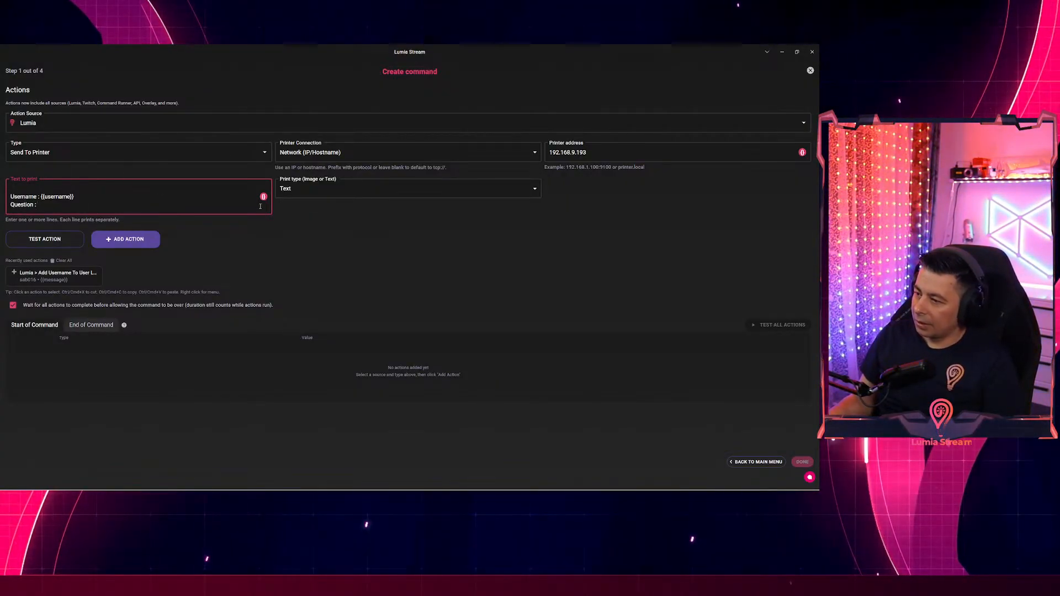
pyautogui.click(263, 196)
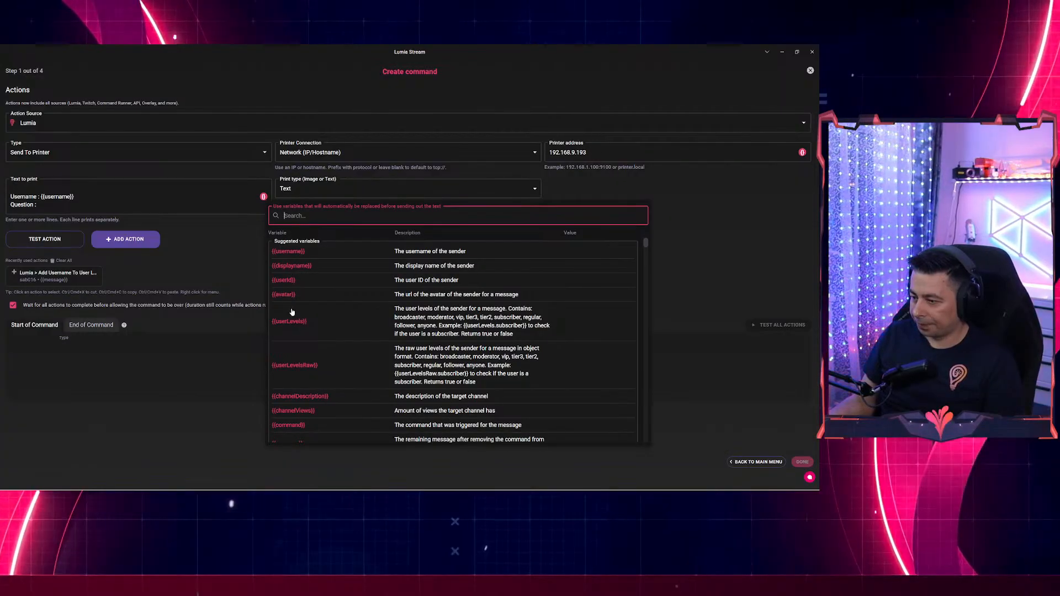
pyautogui.scroll(-5, 292, 313)
pyautogui.click(283, 327)
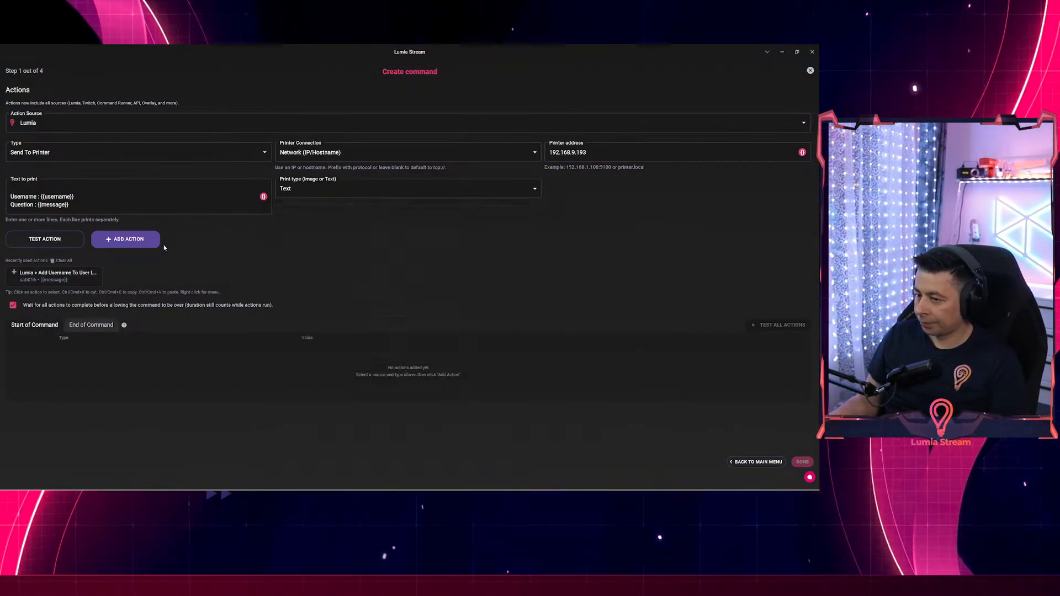
pyautogui.click(82, 207)
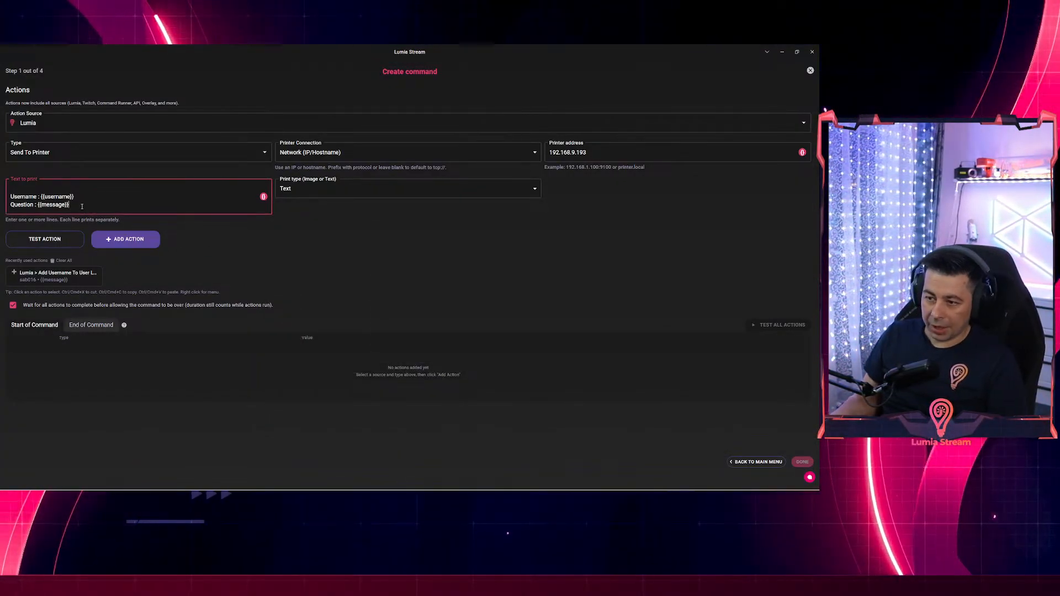
pyautogui.press('Return')
pyautogui.press('Return')
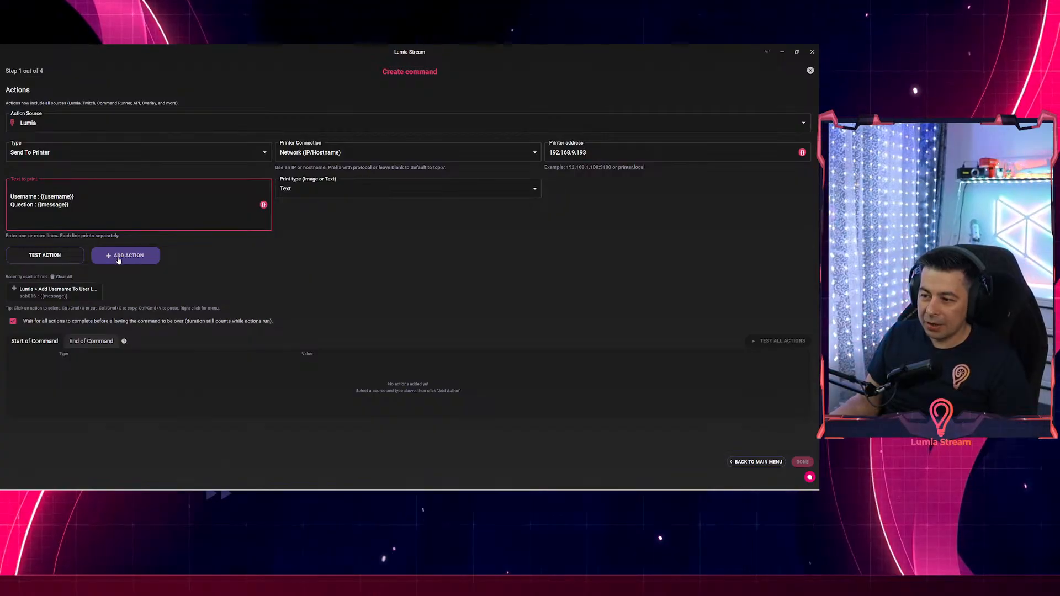
# Attach the Send To Printer action and save the !q chat command.
pyautogui.click(124, 255)
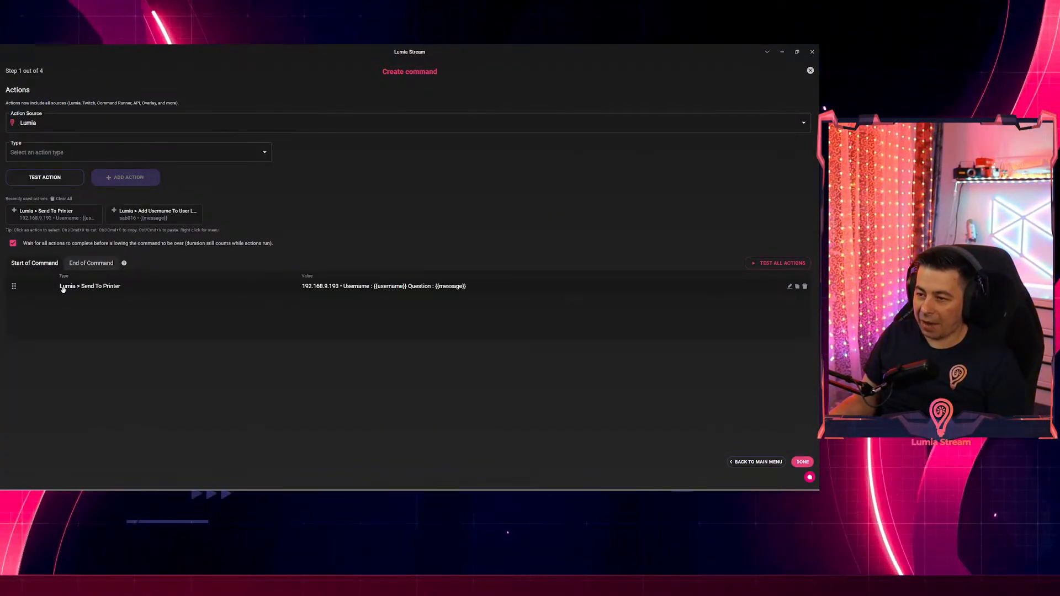
pyautogui.click(801, 462)
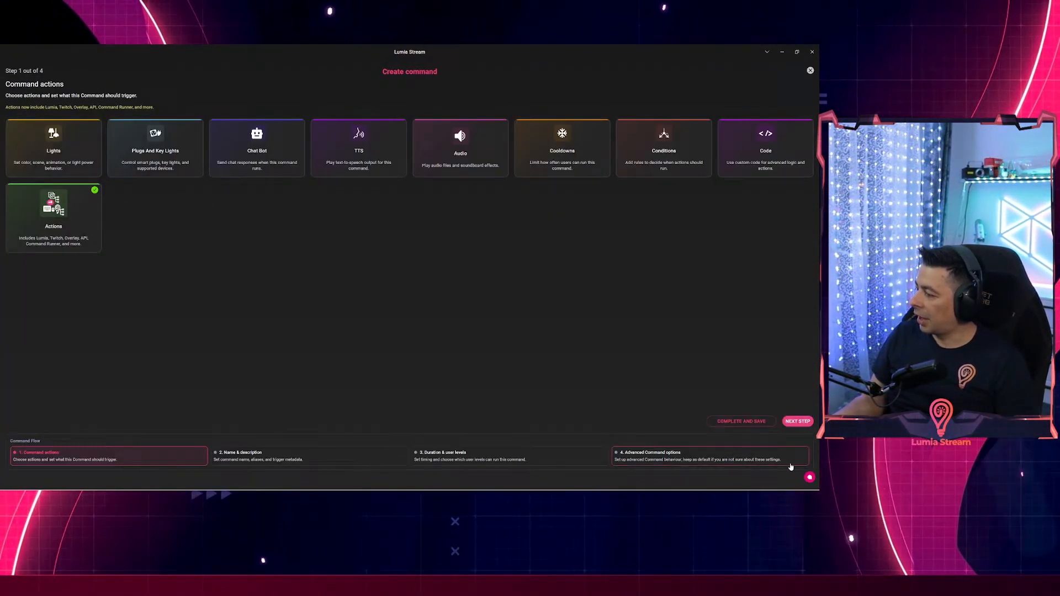
pyautogui.click(731, 422)
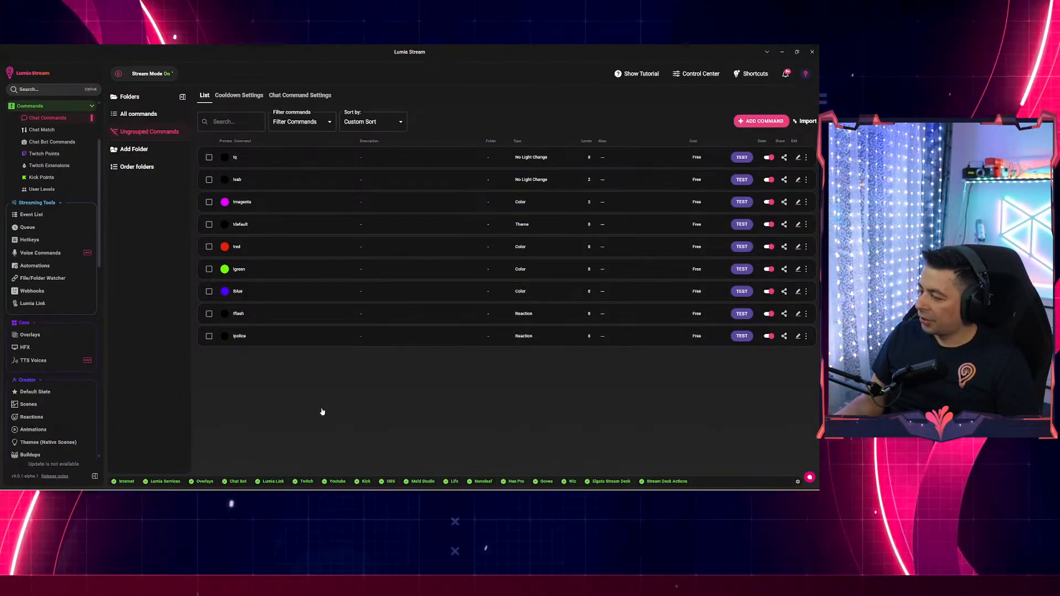
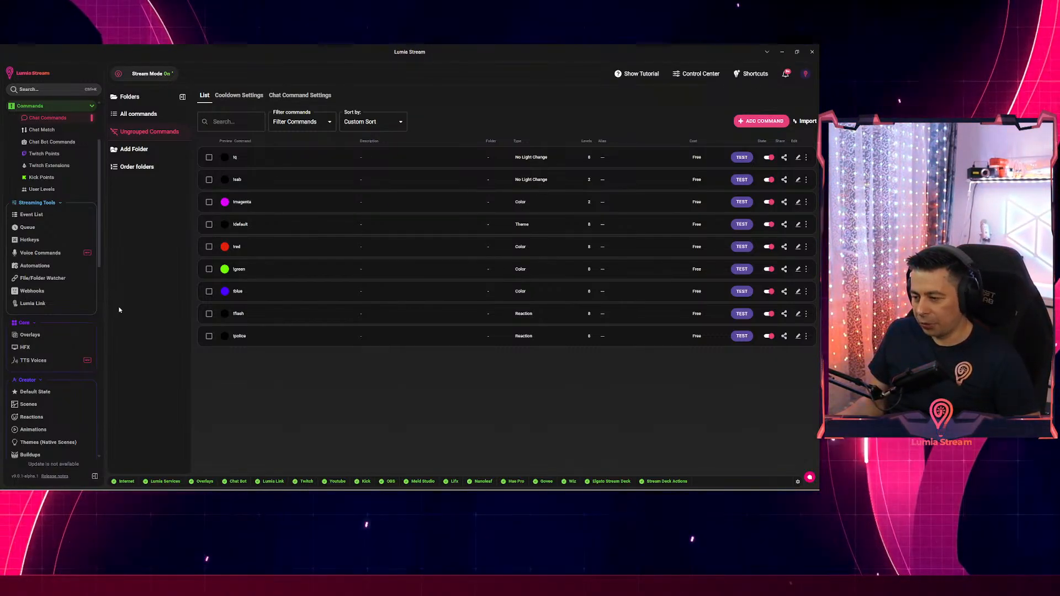
# Go to the Overlays page from the left sidebar.
pyautogui.click(30, 335)
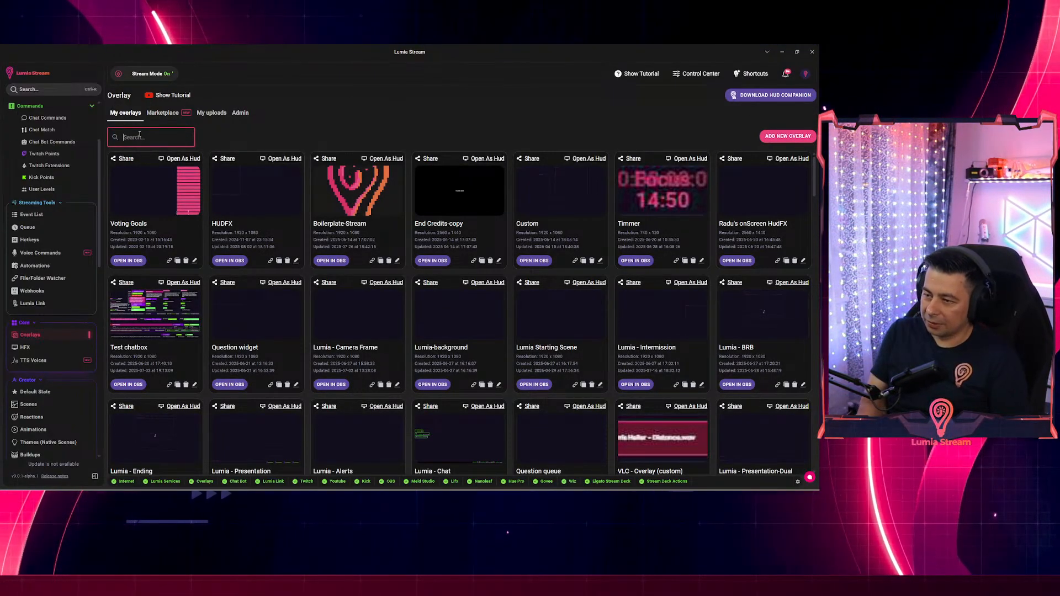
# Open the 'tournn' overlay in a maximized editor and search the add-layer list for 'tour'.
pyautogui.write('tour')
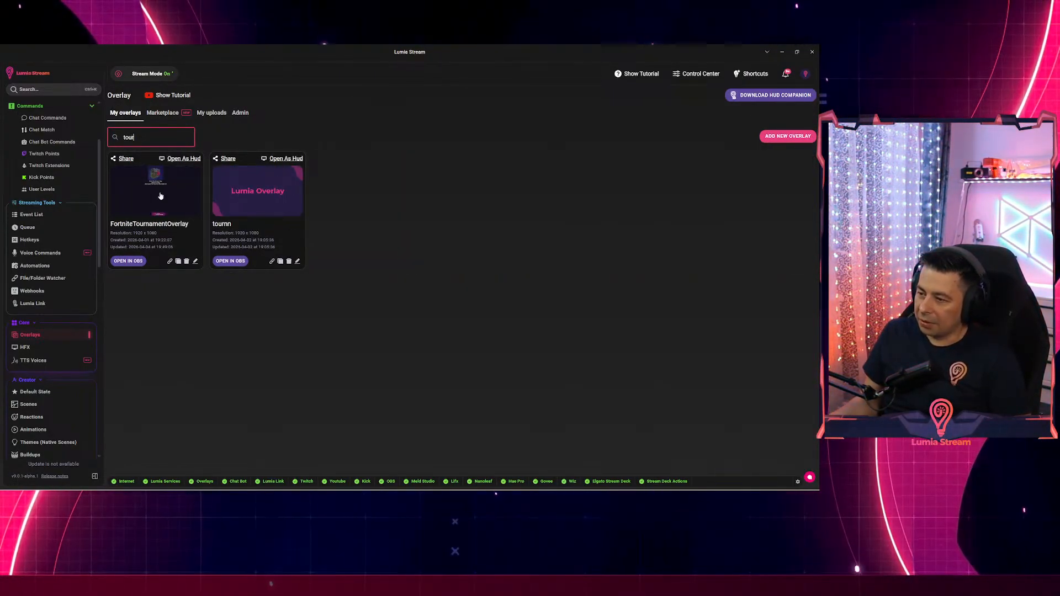
pyautogui.click(253, 202)
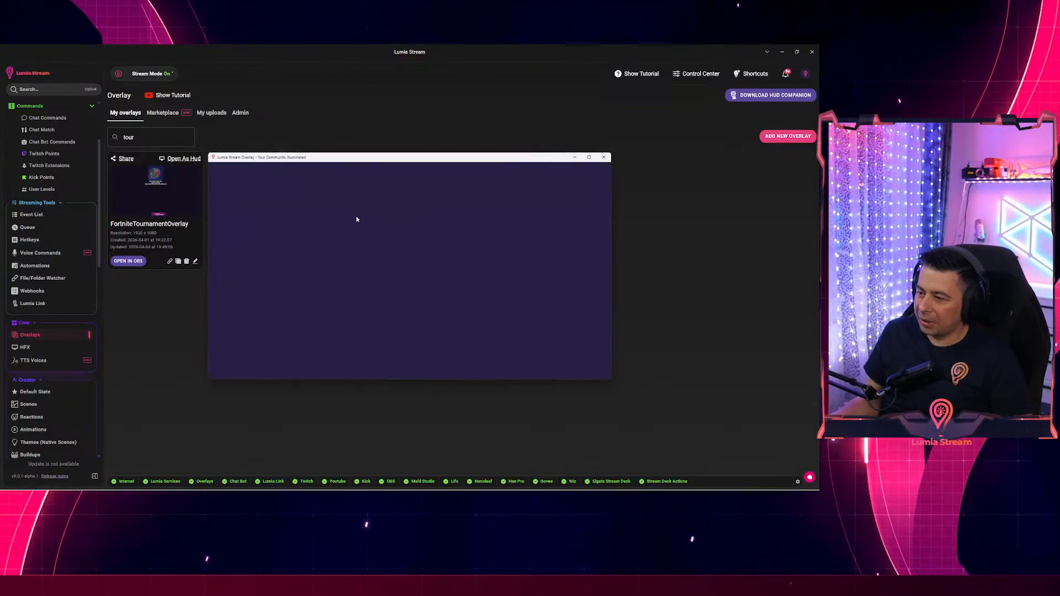
pyautogui.moveTo(416, 161); pyautogui.dragTo(405, 54)
pyautogui.click(41, 89)
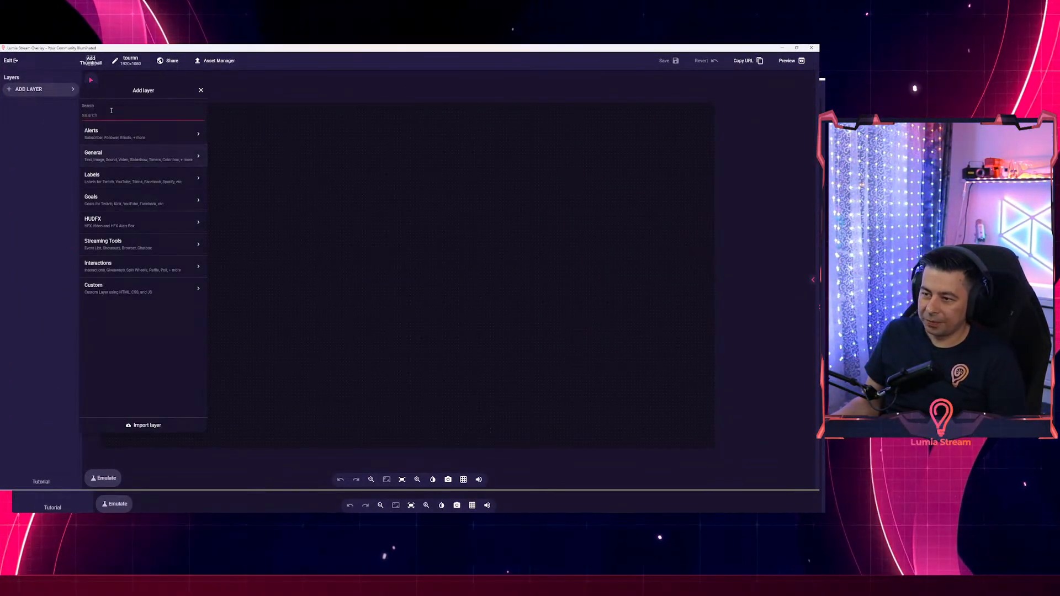
pyautogui.write('to')
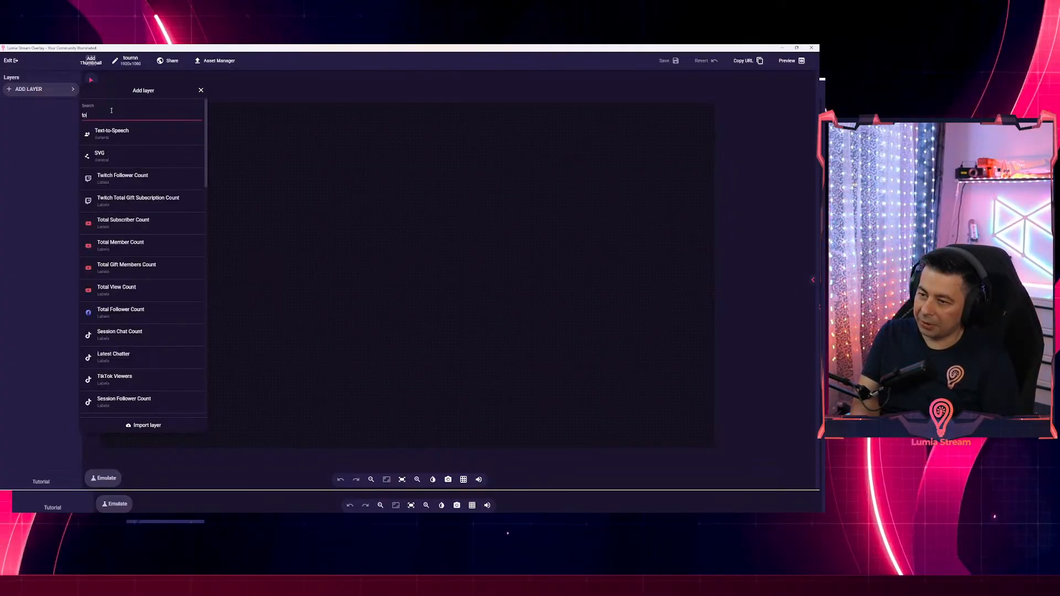
pyautogui.write('ur')
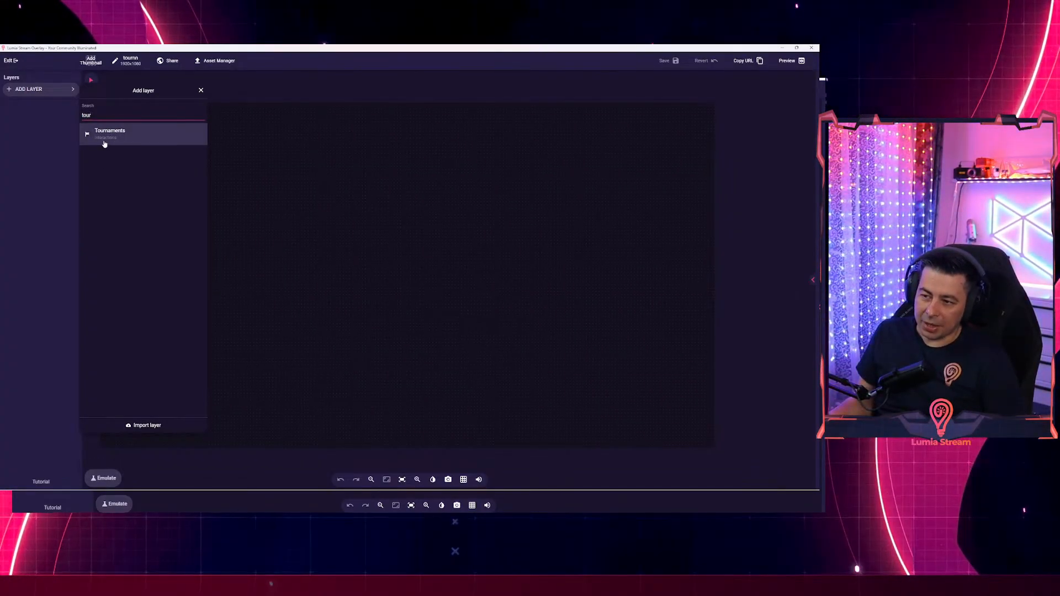
# Add a Tournaments layer with the Fortnite theme, then return to the main Lumia Stream window.
pyautogui.click(116, 138)
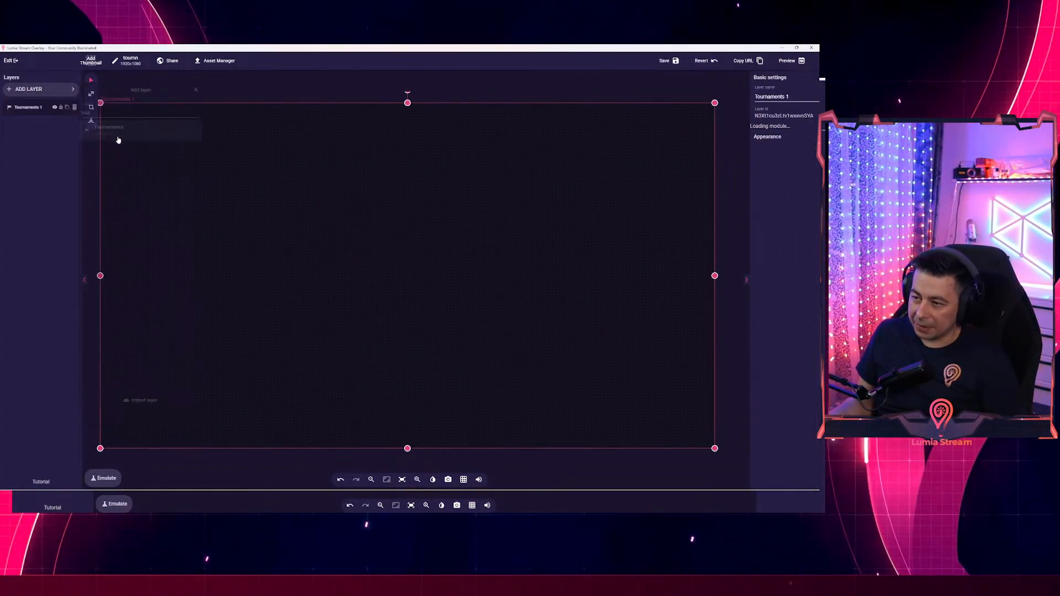
pyautogui.click(773, 133)
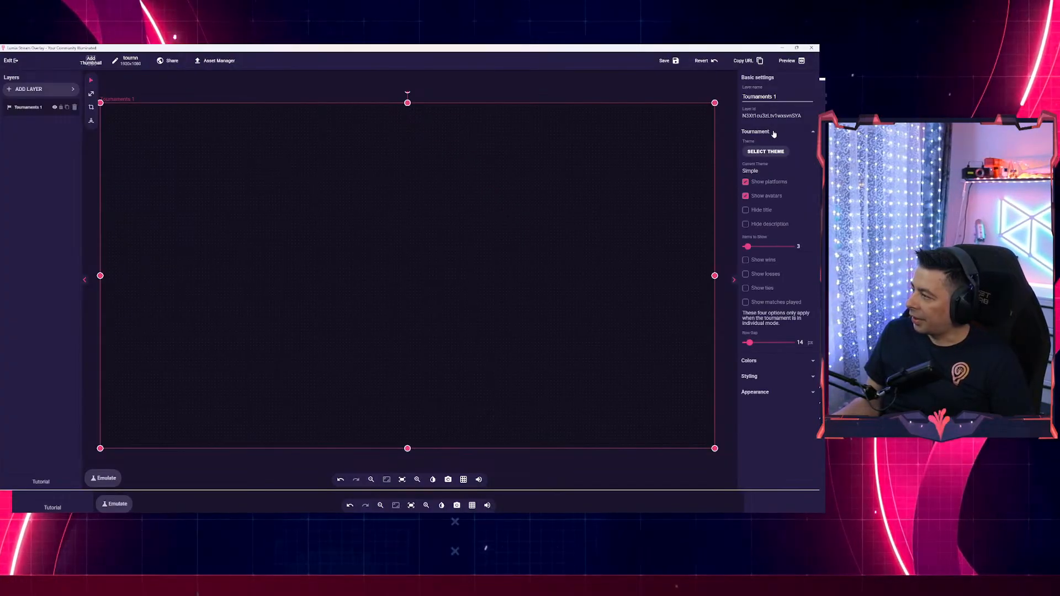
pyautogui.click(761, 151)
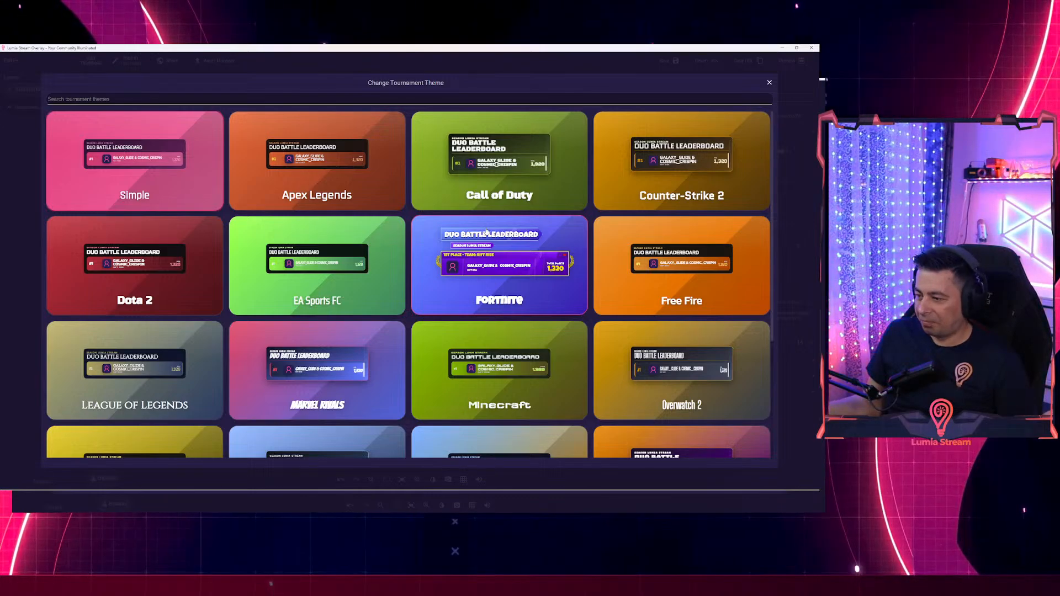
pyautogui.scroll(-3, 319, 298)
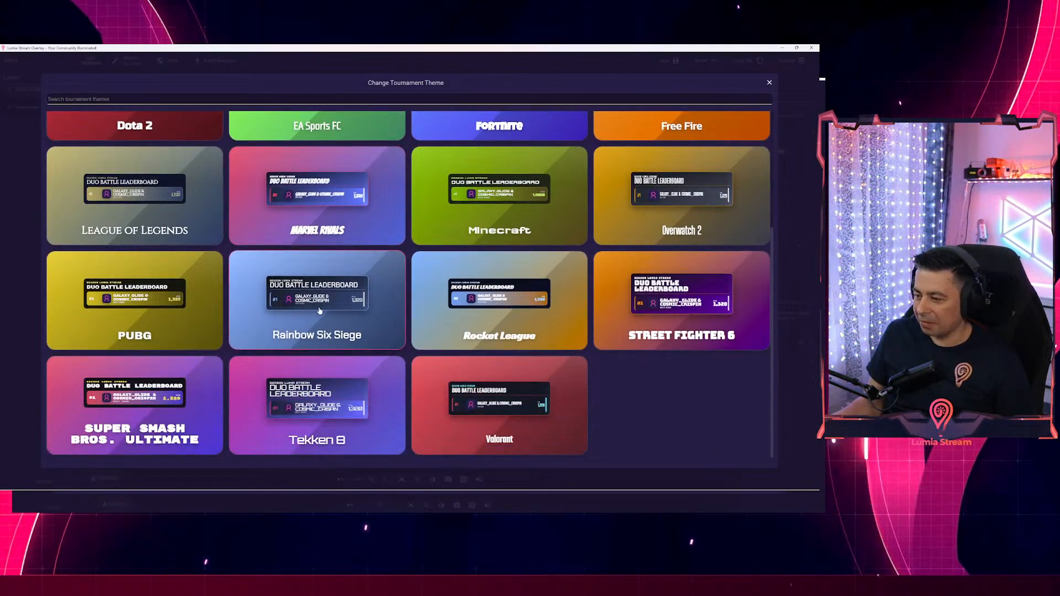
pyautogui.scroll(3, 319, 311)
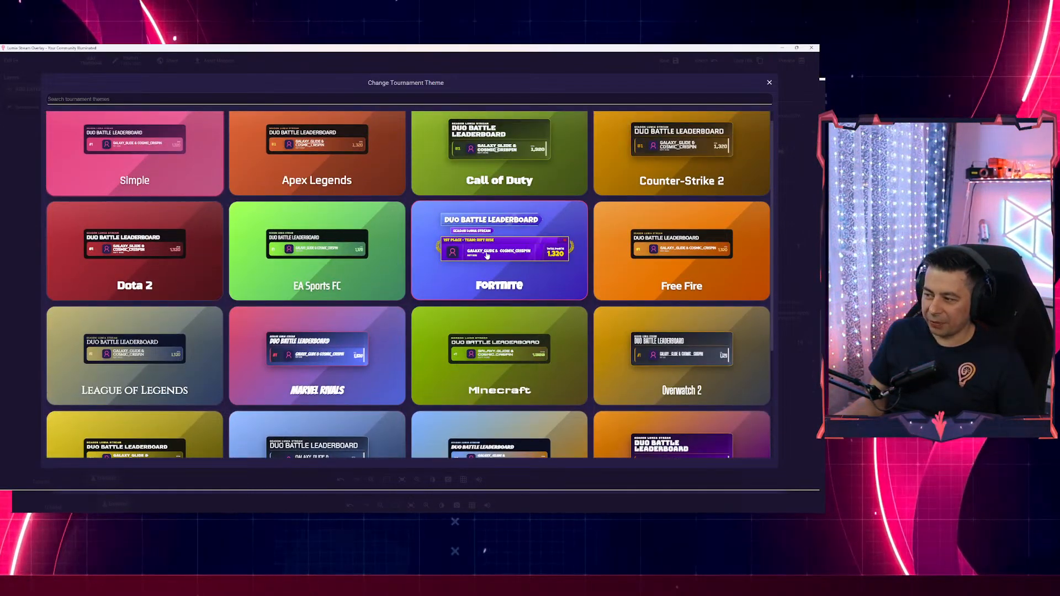
pyautogui.click(488, 255)
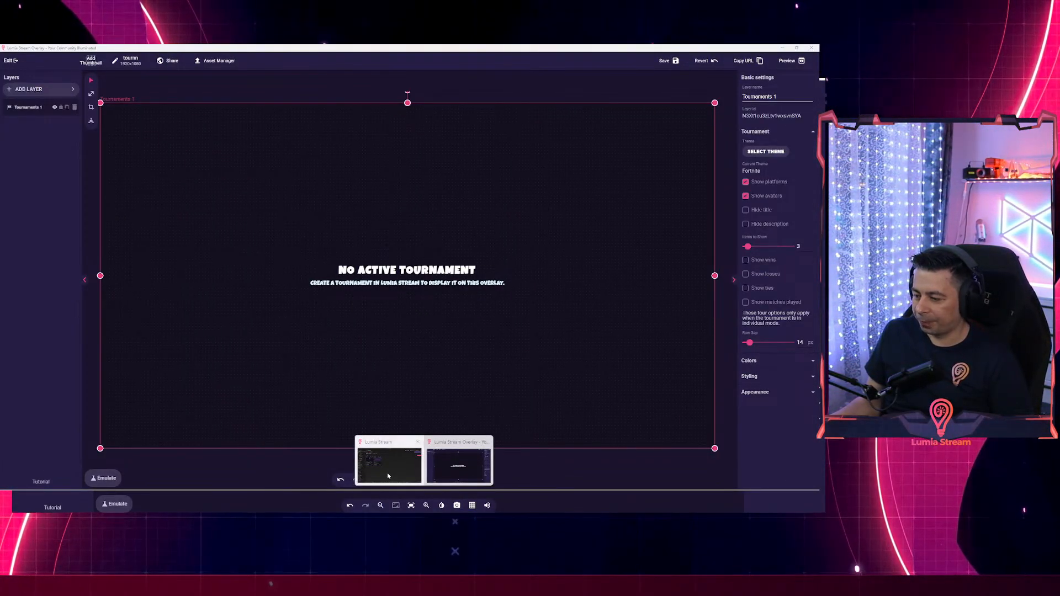
pyautogui.click(386, 473)
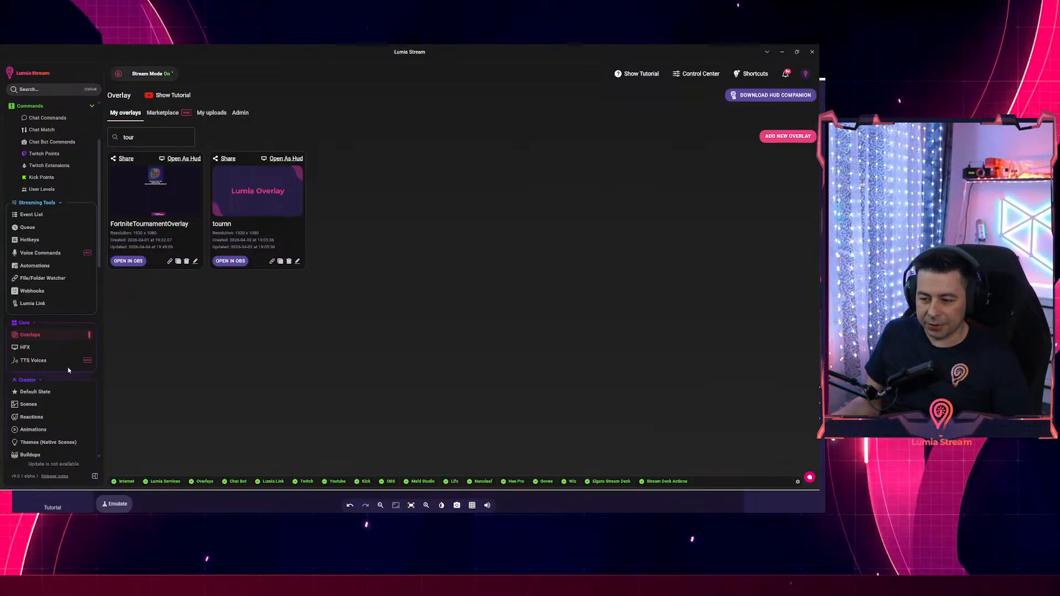
# Search 'tour' in the app-wide search to reach the Tournaments page.
pyautogui.scroll(-3, 65, 353)
pyautogui.click(43, 90)
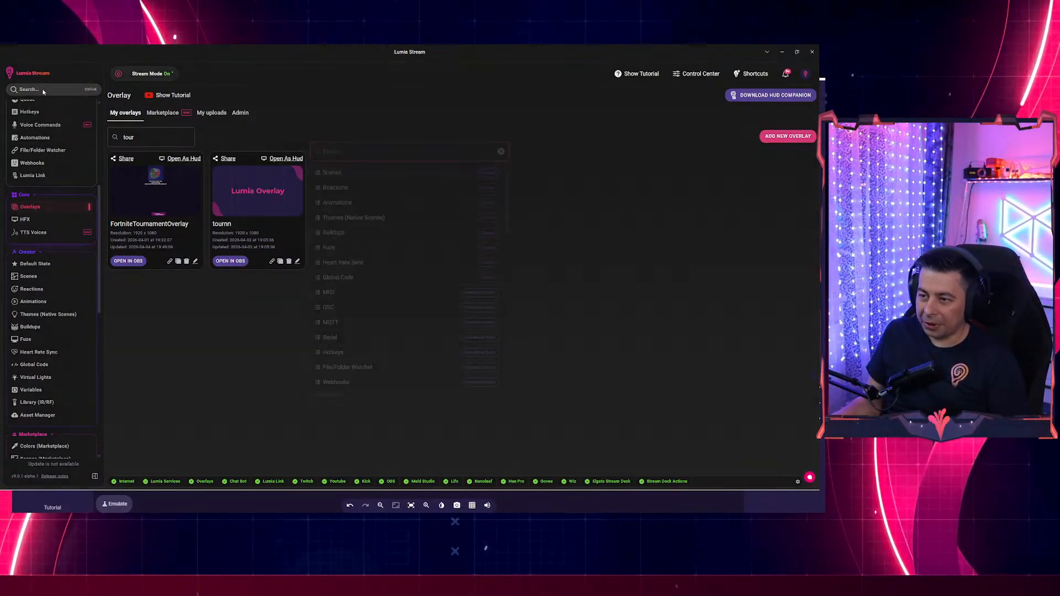
pyautogui.write('tour')
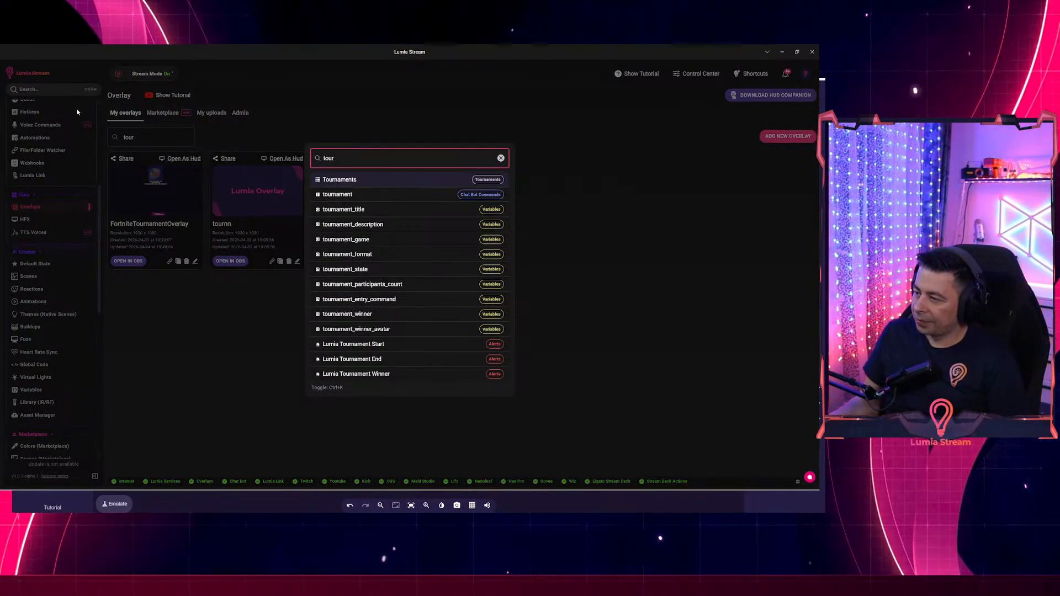
pyautogui.click(338, 179)
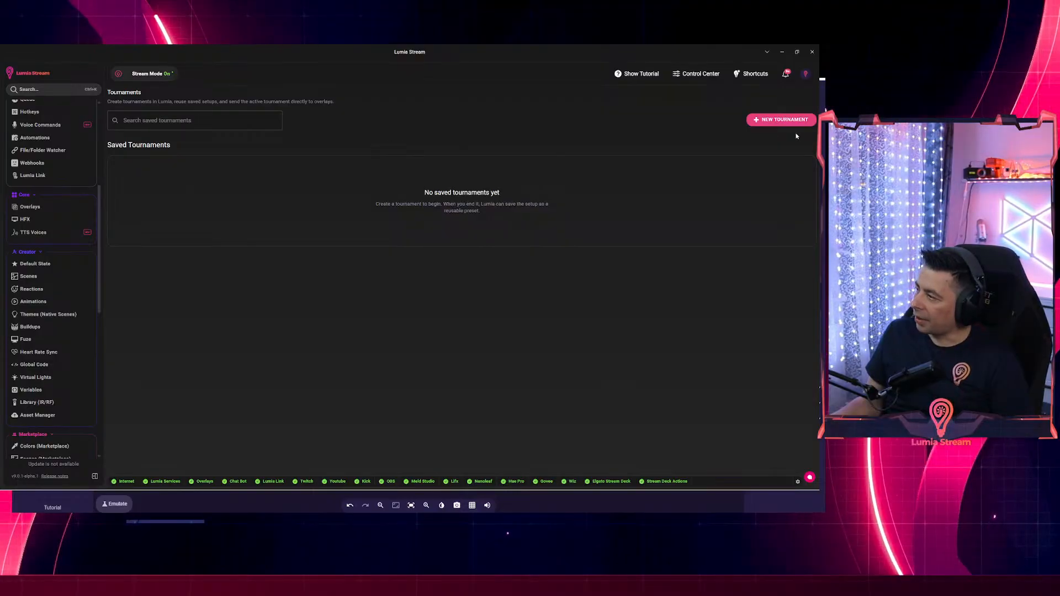
# Create a new tournament named 'test tournament'.
pyautogui.click(782, 120)
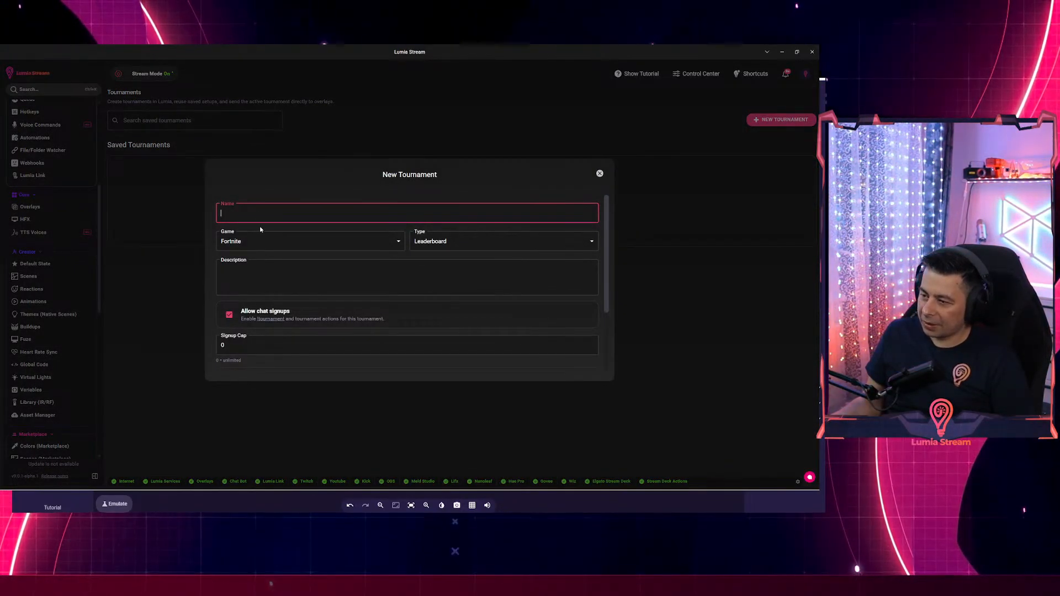
pyautogui.write('test to')
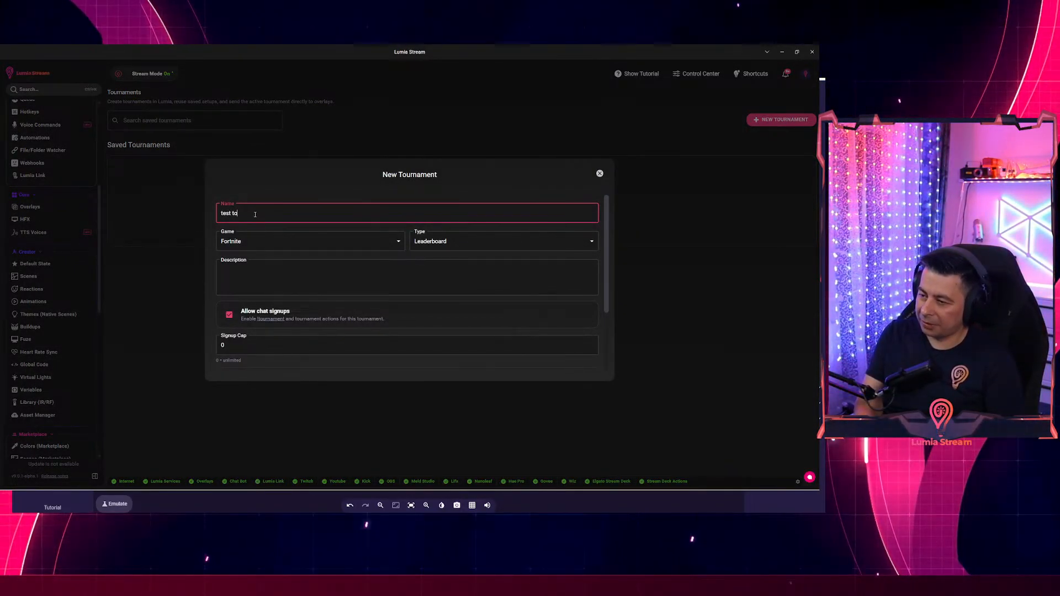
pyautogui.write('urnament')
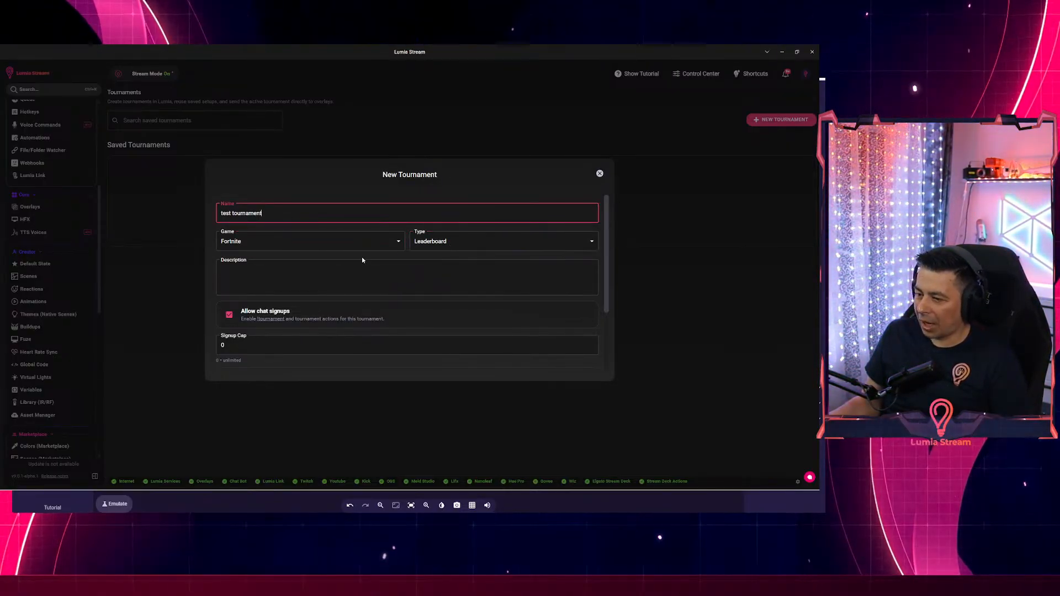
pyautogui.scroll(-1, 280, 307)
pyautogui.click(233, 287)
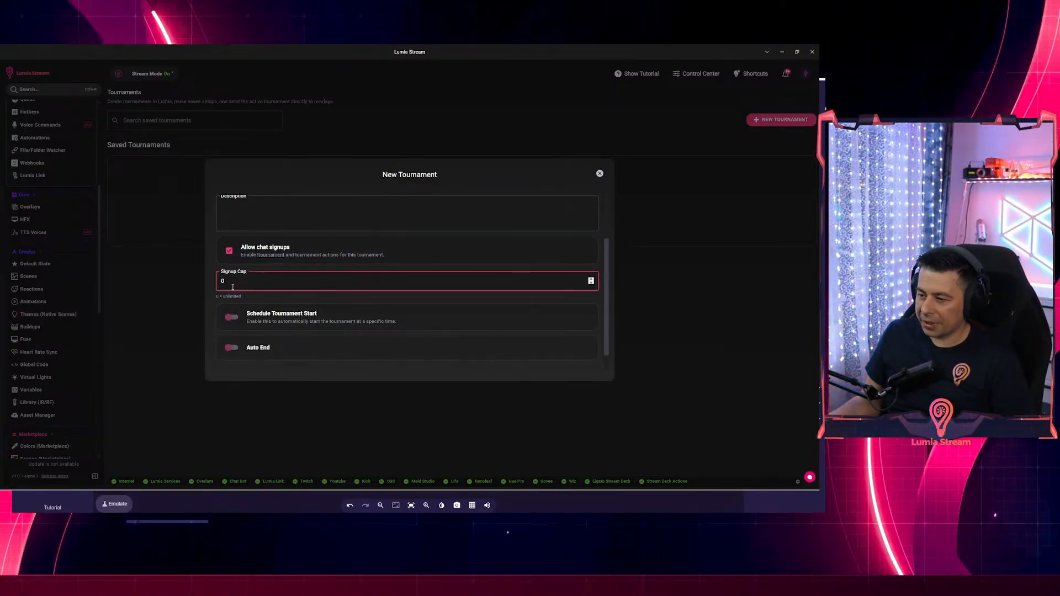
pyautogui.scroll(-1, 254, 298)
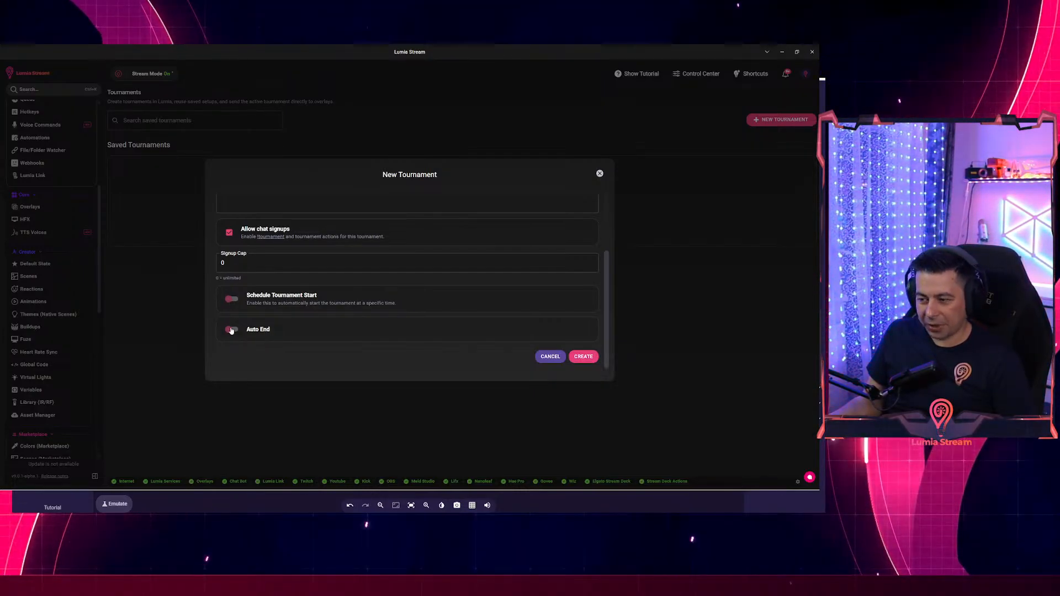
pyautogui.click(583, 357)
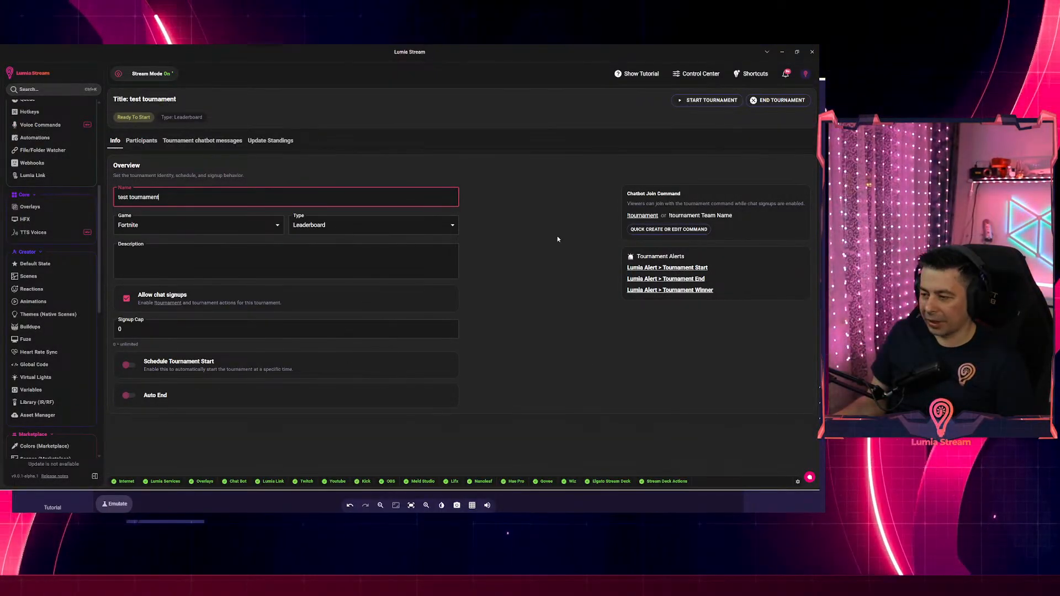
# Start the test tournament so it goes Live, then show its Participants list.
pyautogui.hotkey('alt', 'Tab')
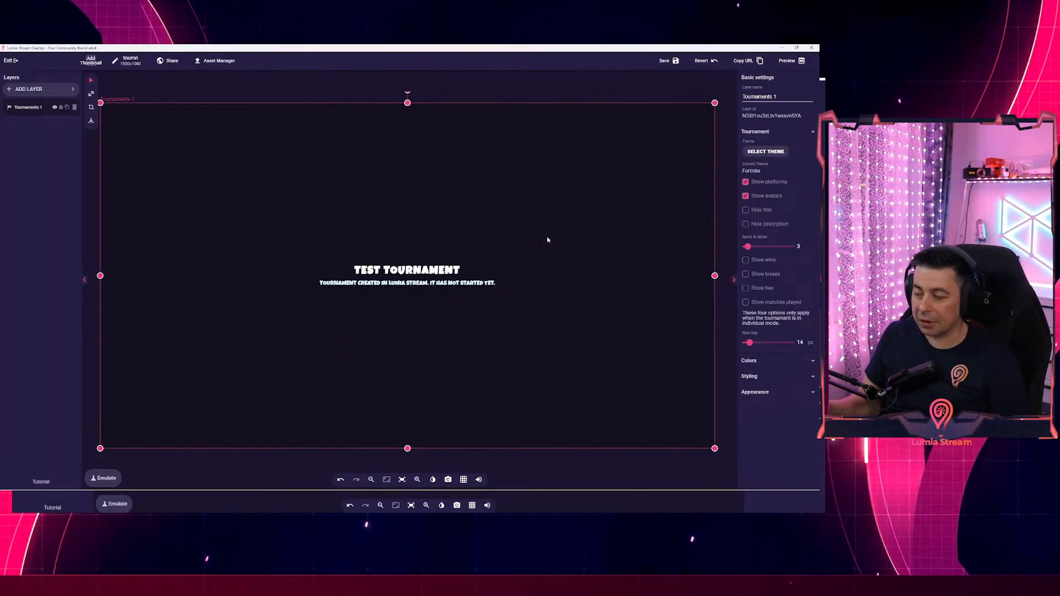
pyautogui.hotkey('alt', 'Tab')
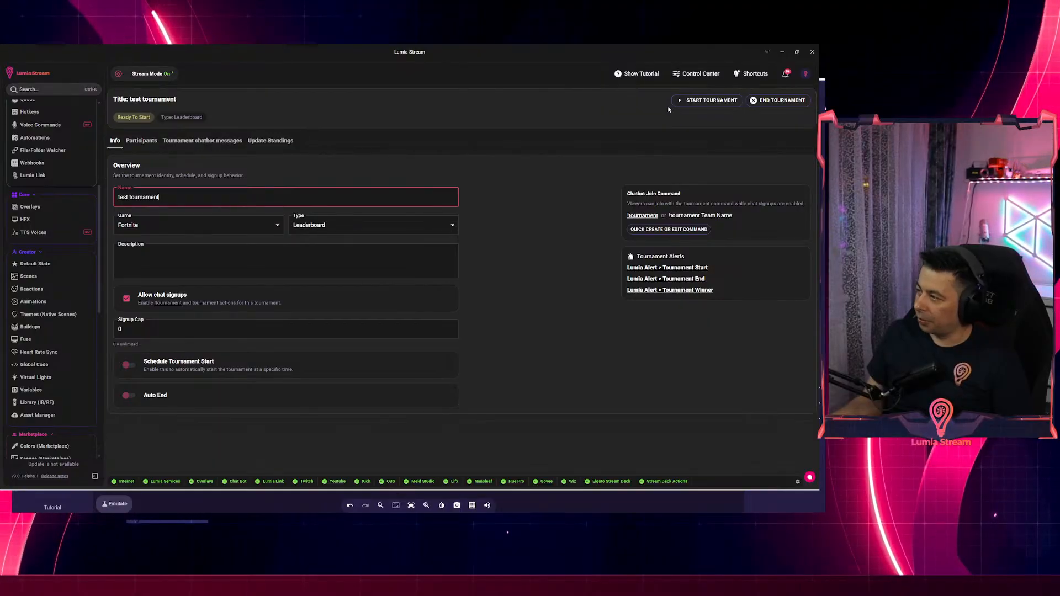
pyautogui.click(690, 101)
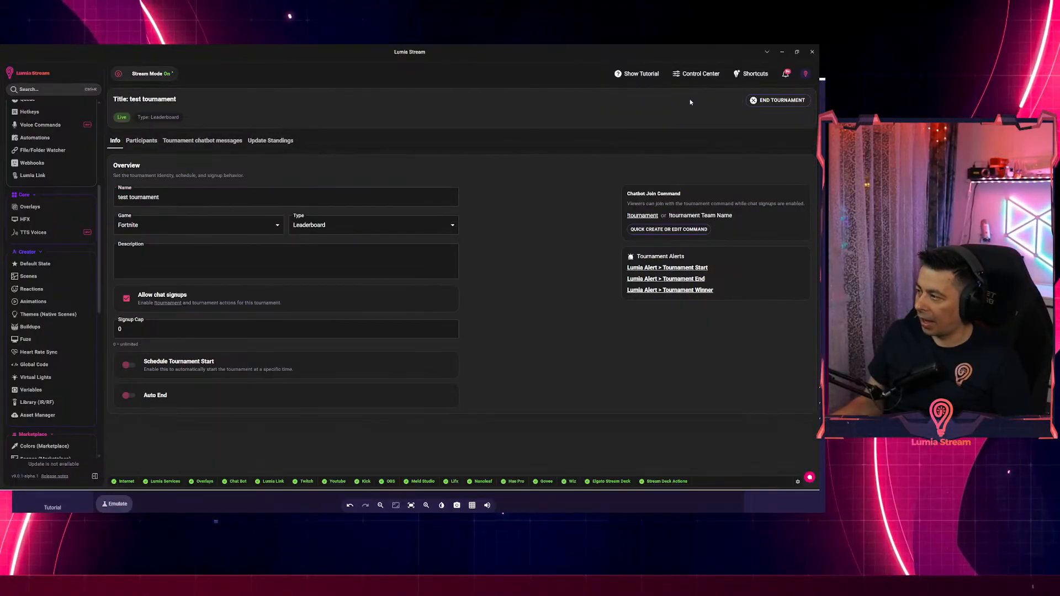
pyautogui.click(141, 142)
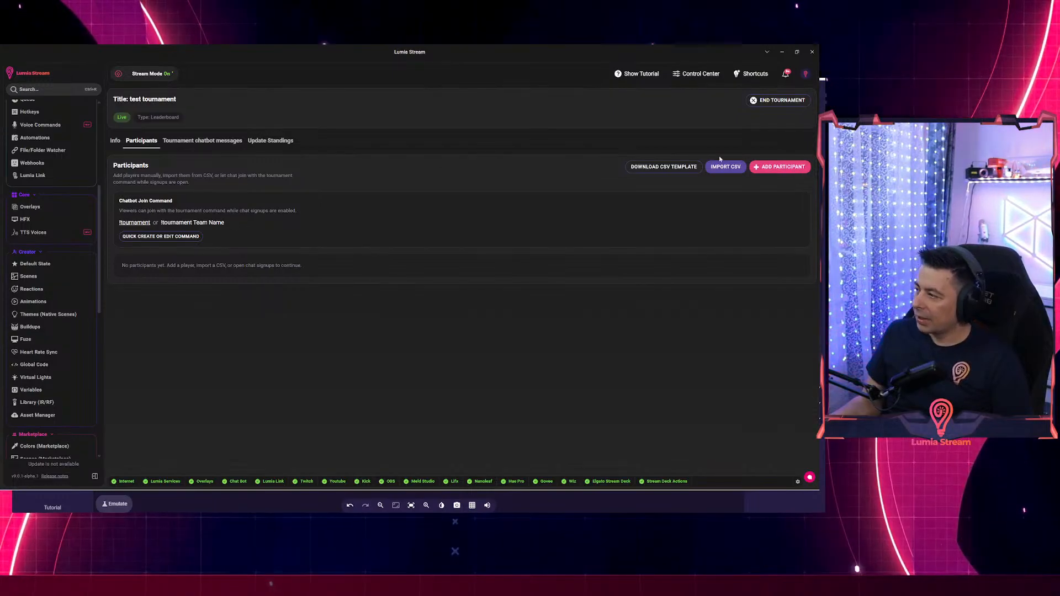
# Add Player 1, Player 2, Player 3 and Player 4 as tournament participants.
pyautogui.click(773, 171)
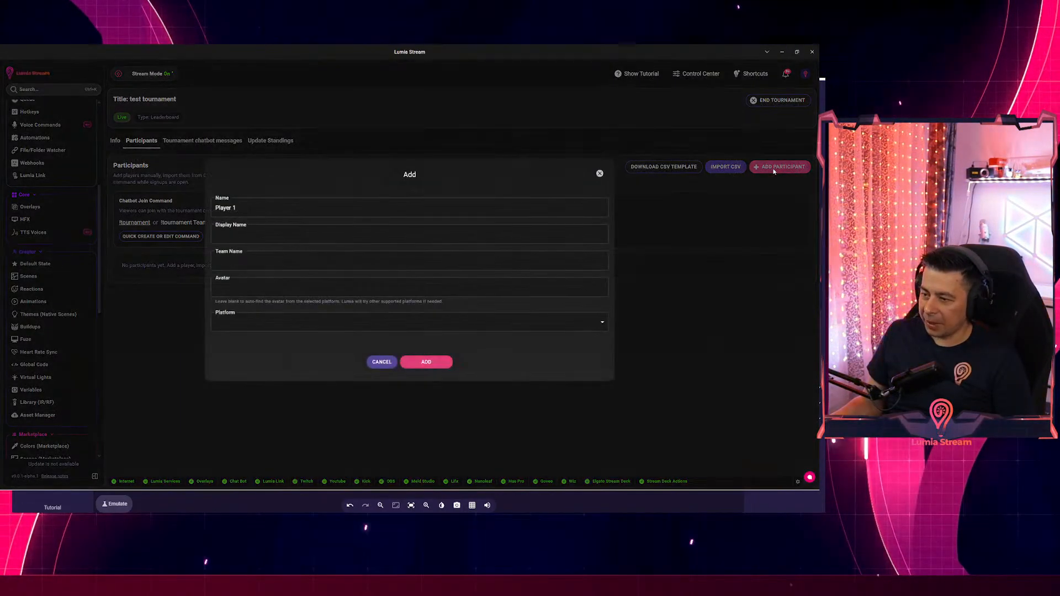
pyautogui.click(428, 362)
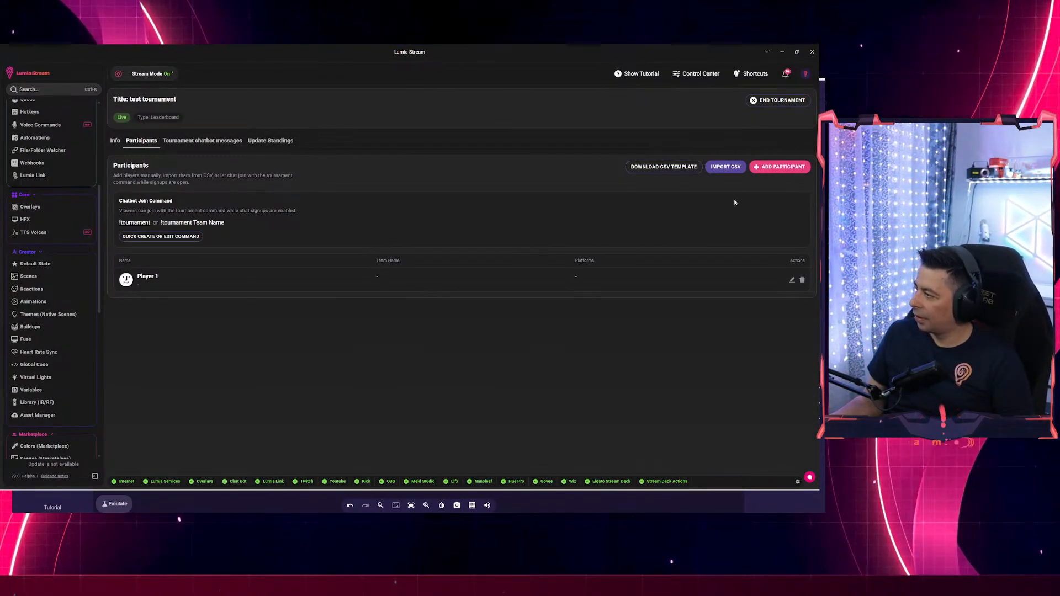
pyautogui.click(779, 166)
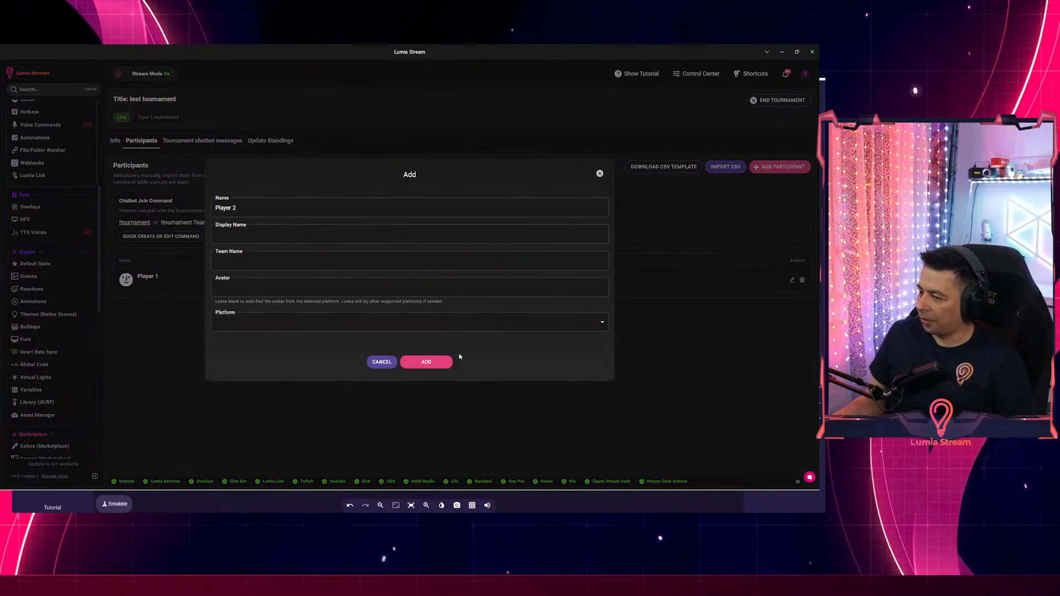
pyautogui.click(426, 361)
pyautogui.click(777, 168)
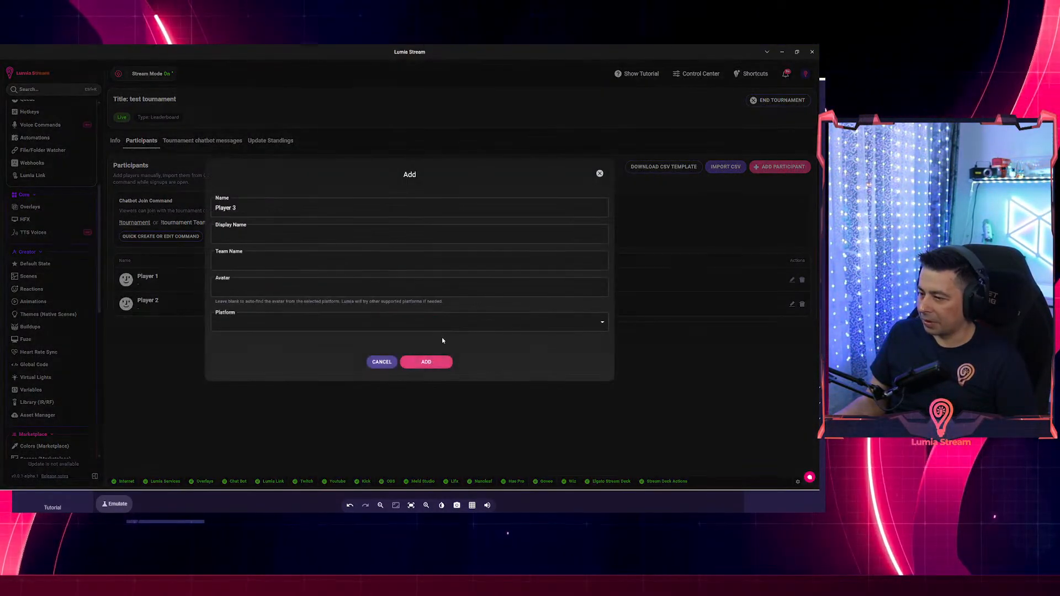
pyautogui.click(426, 362)
pyautogui.click(779, 166)
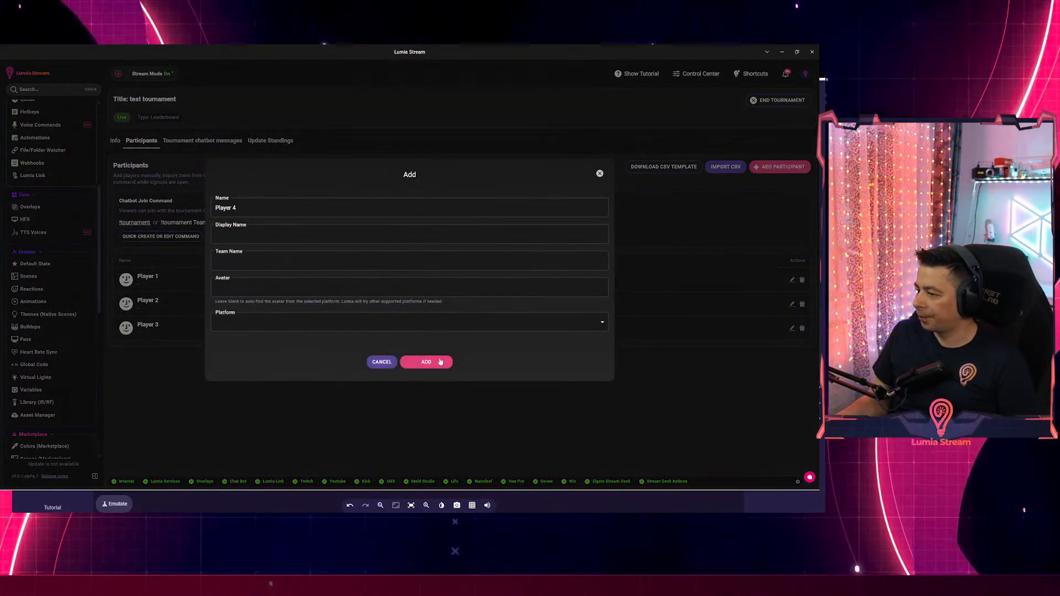
pyautogui.click(426, 361)
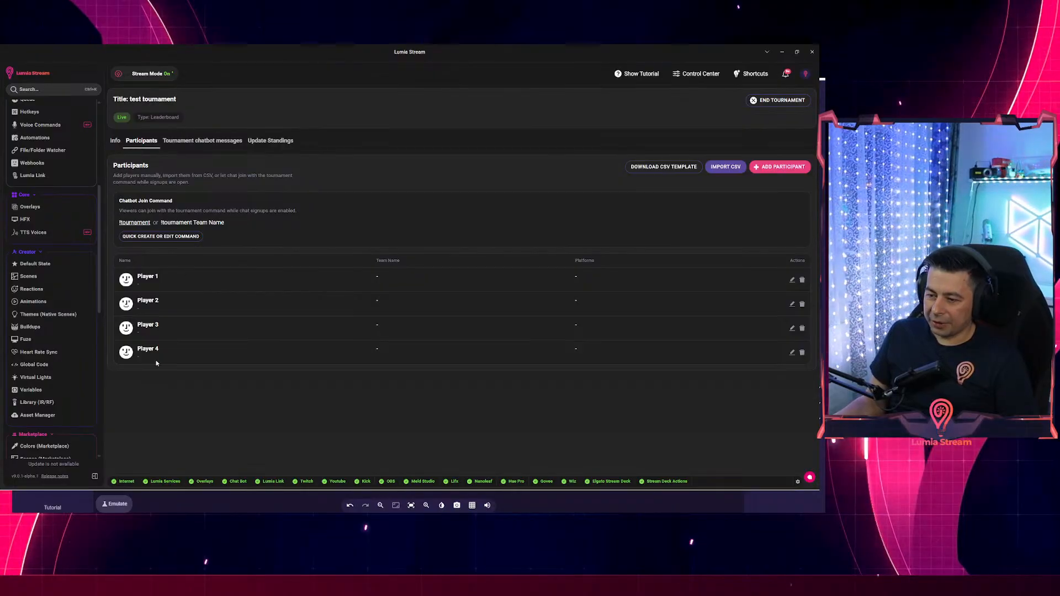
pyautogui.hotkey('alt', 'Tab')
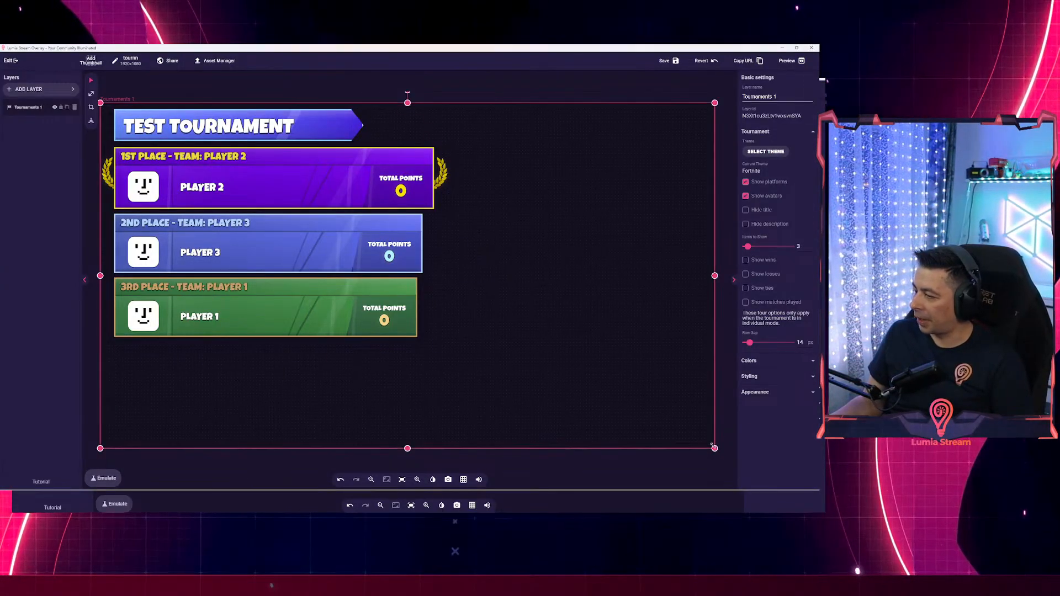
# Shrink the tournament layer's bounds, nudge the Items to Show slider, and return to the participants list.
pyautogui.moveTo(715, 448)
pyautogui.mouseDown()
pyautogui.moveTo(651, 366)
pyautogui.moveTo(701, 450)
pyautogui.mouseUp()
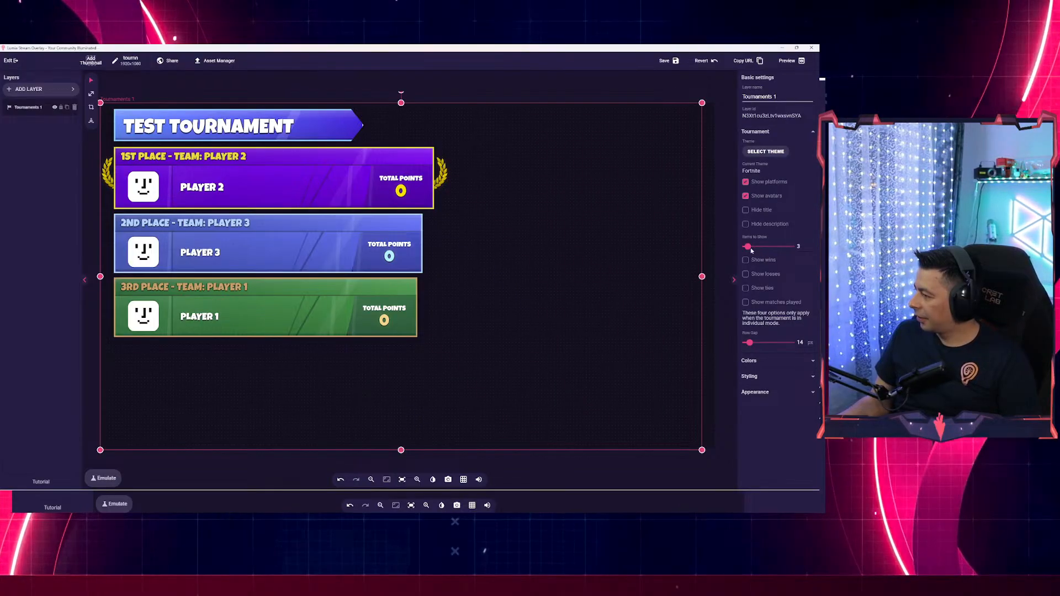
pyautogui.moveTo(747, 246)
pyautogui.mouseDown()
pyautogui.moveTo(769, 250)
pyautogui.moveTo(747, 247)
pyautogui.mouseUp()
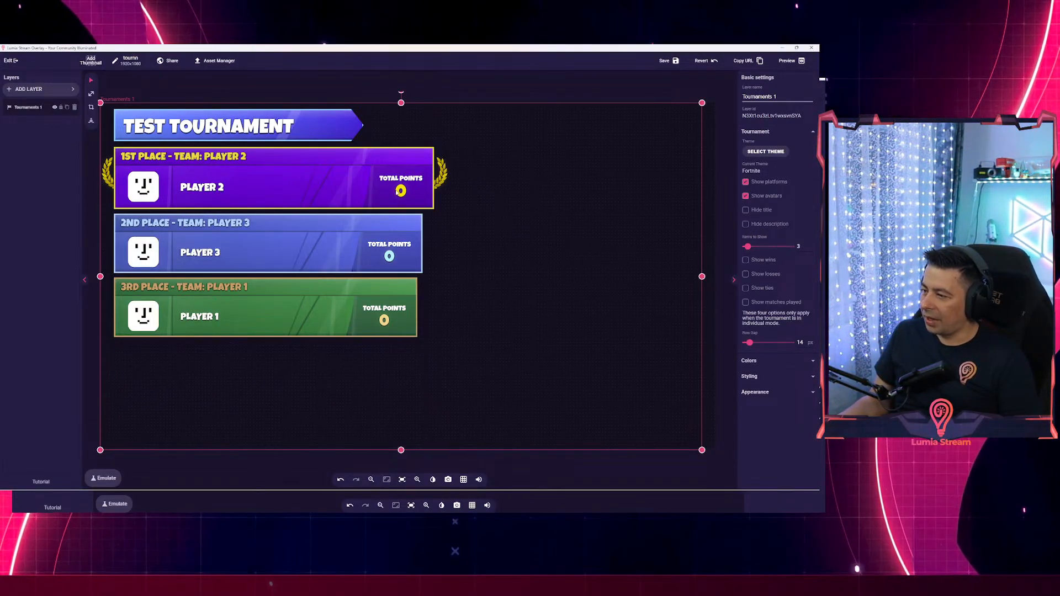
pyautogui.hotkey('alt', 'Tab')
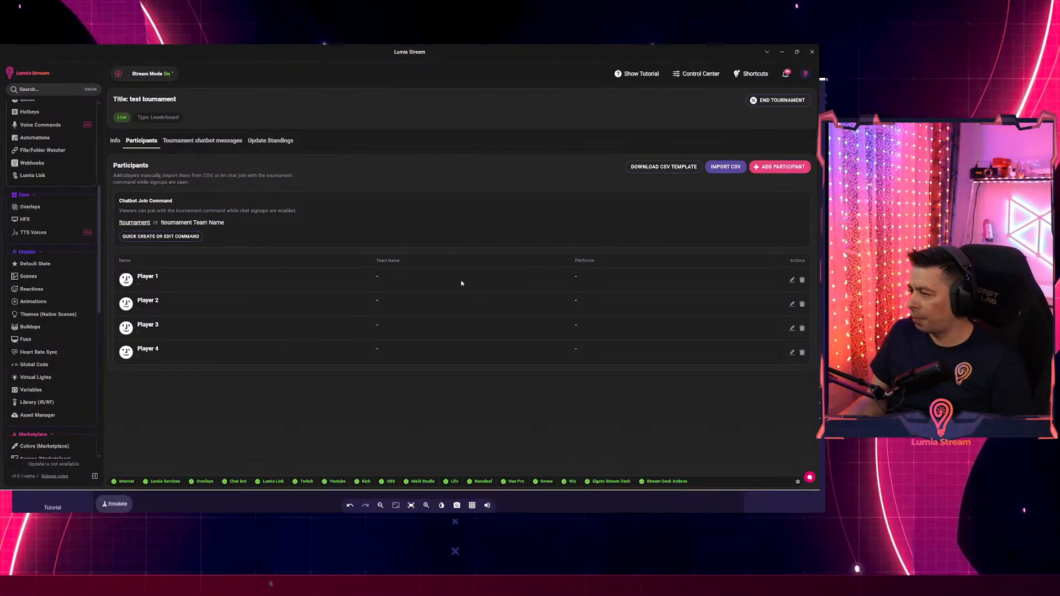
# On the standings page, give Player 4 100 points and check the overlay.
pyautogui.click(792, 280)
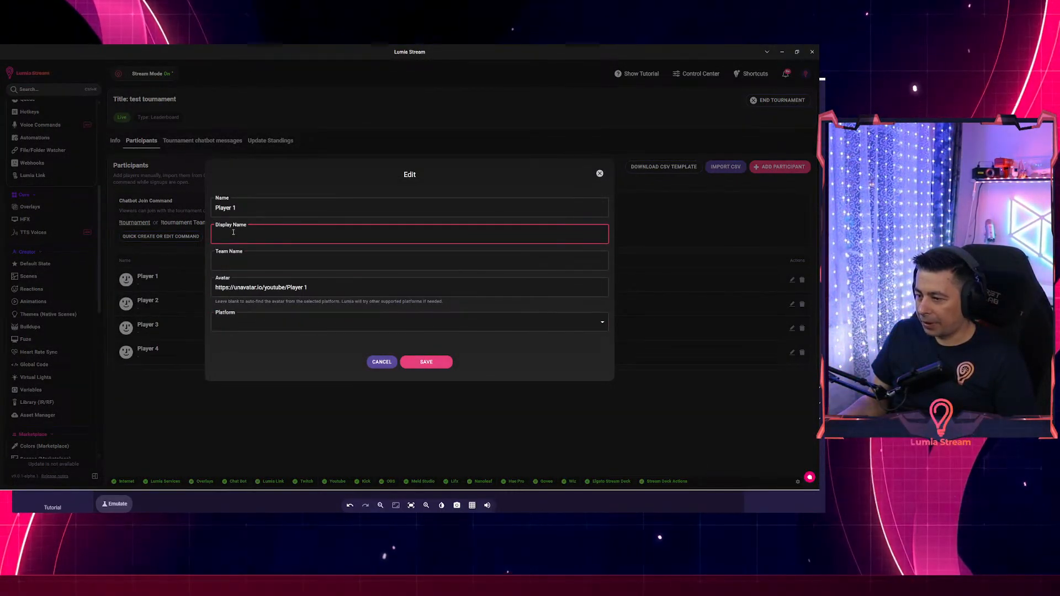
pyautogui.click(425, 361)
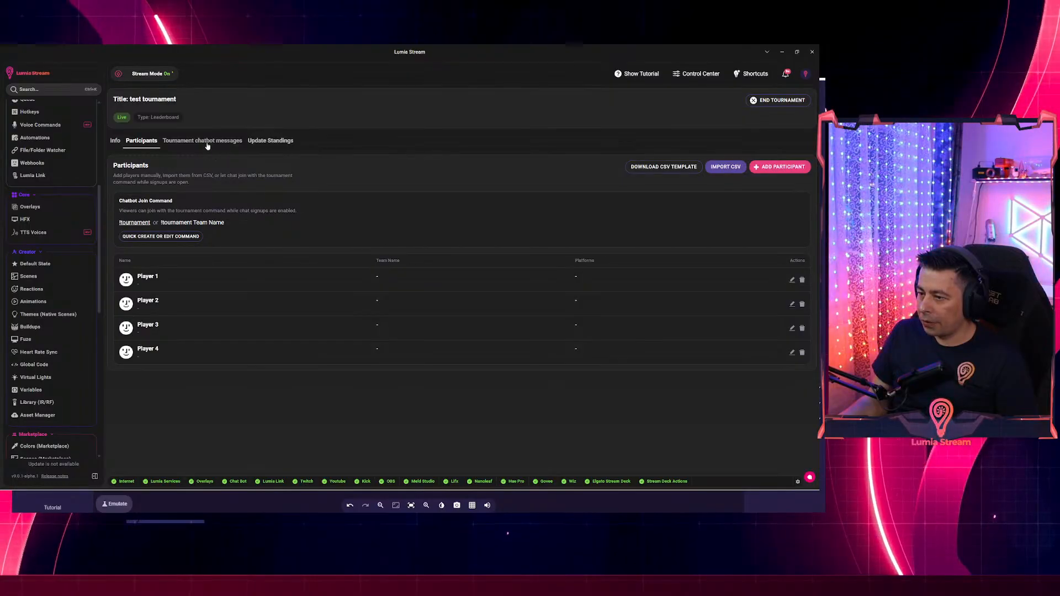
pyautogui.click(261, 141)
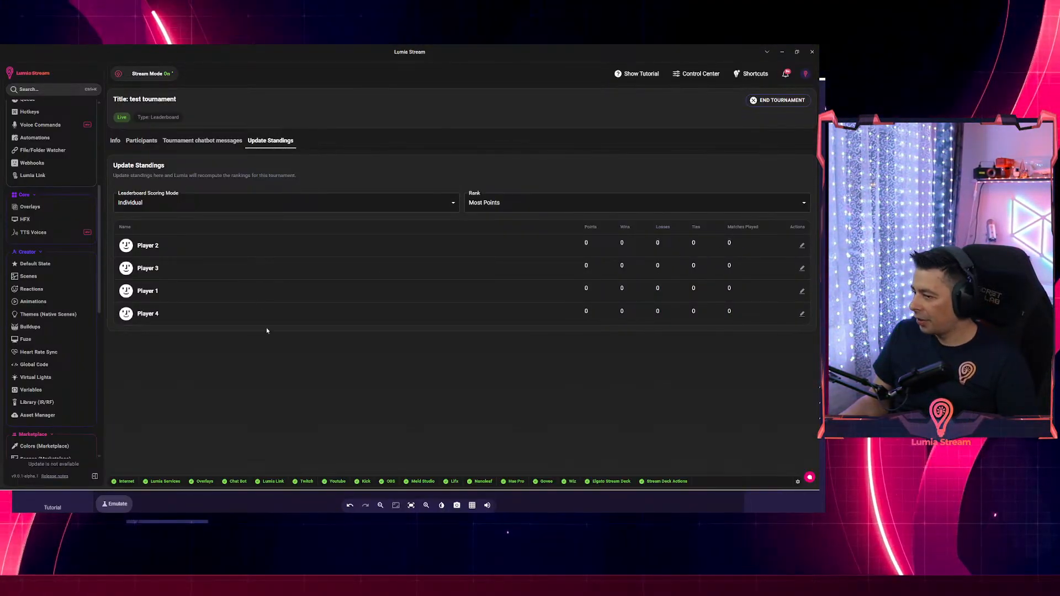
pyautogui.click(802, 313)
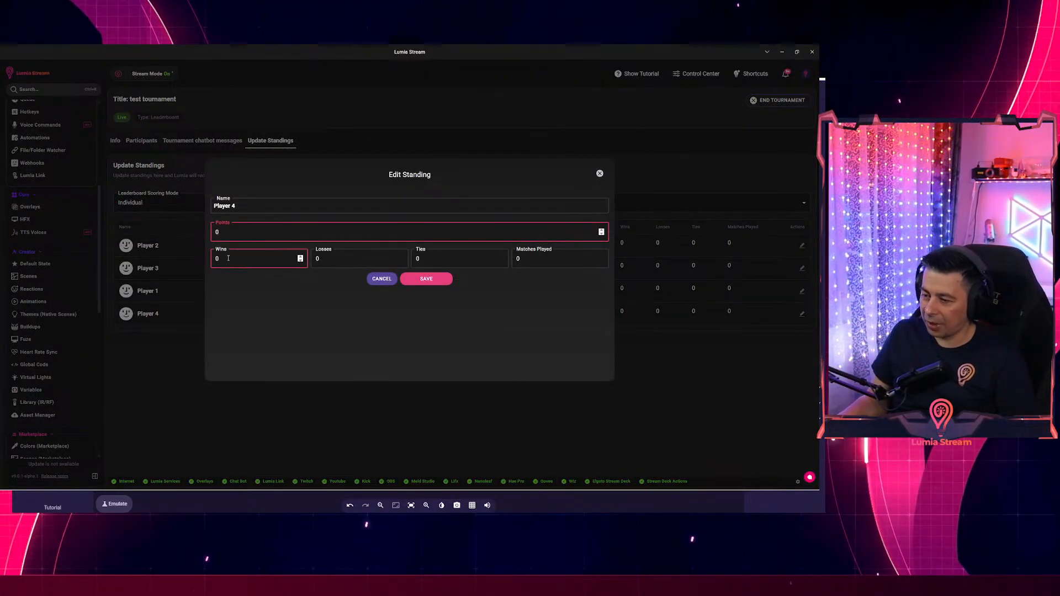
pyautogui.write('100')
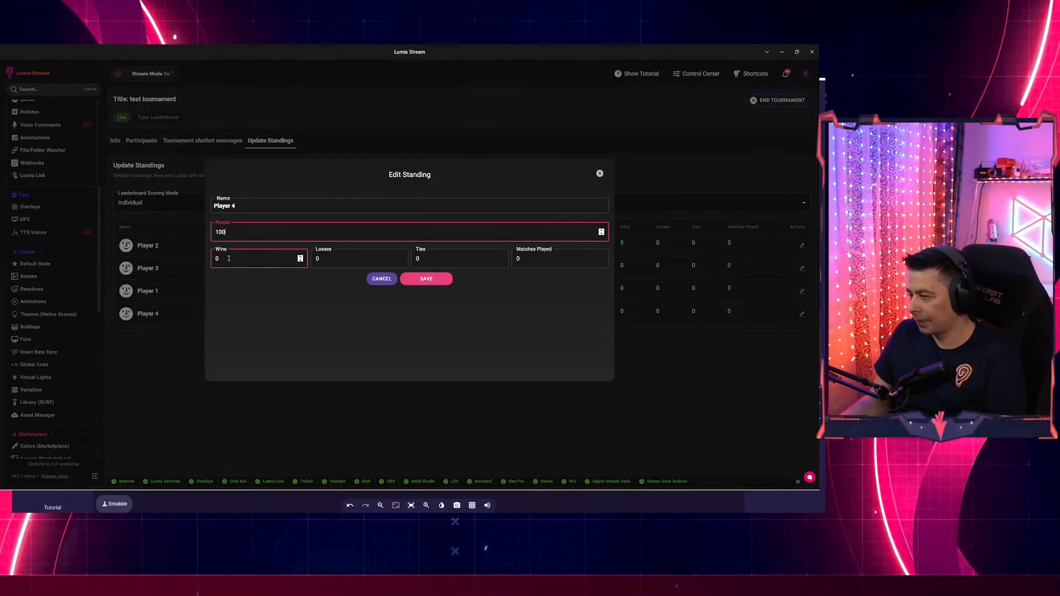
pyautogui.click(443, 279)
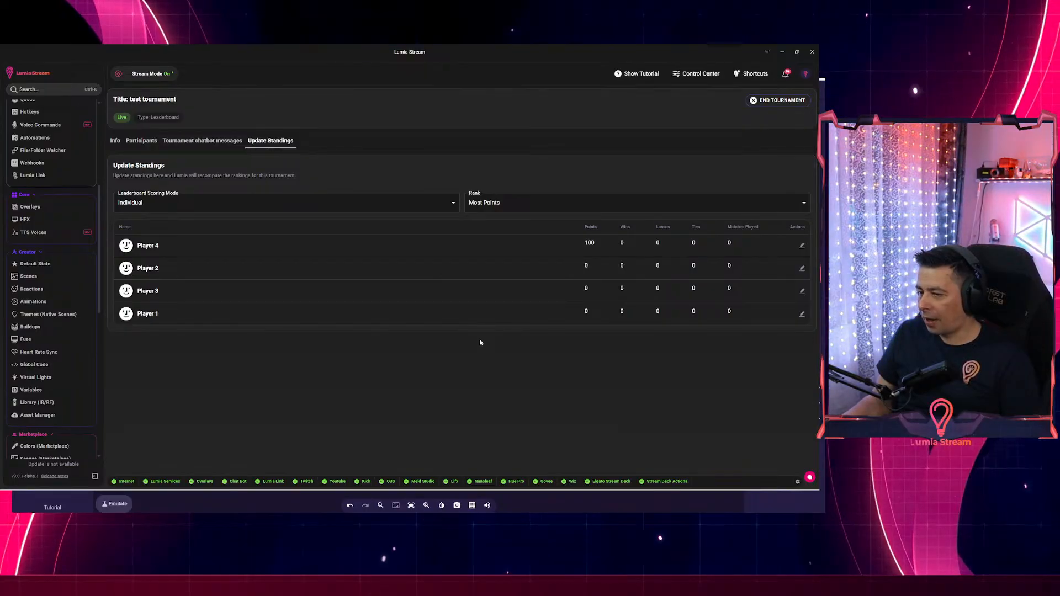
pyautogui.hotkey('alt', 'Tab')
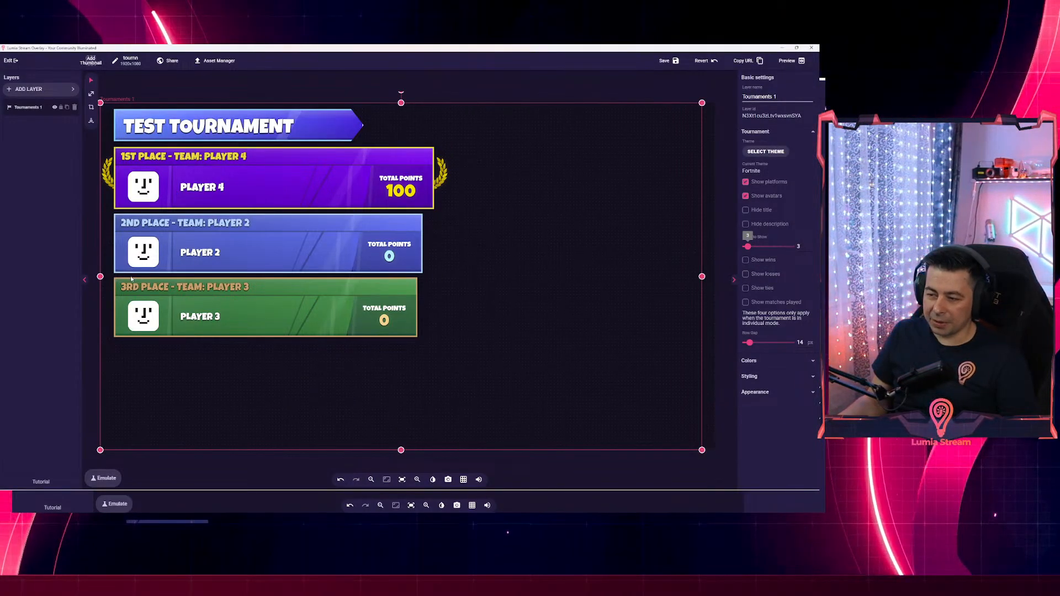
pyautogui.hotkey('alt', 'Tab')
pyautogui.hotkey('alt', 'Tab')
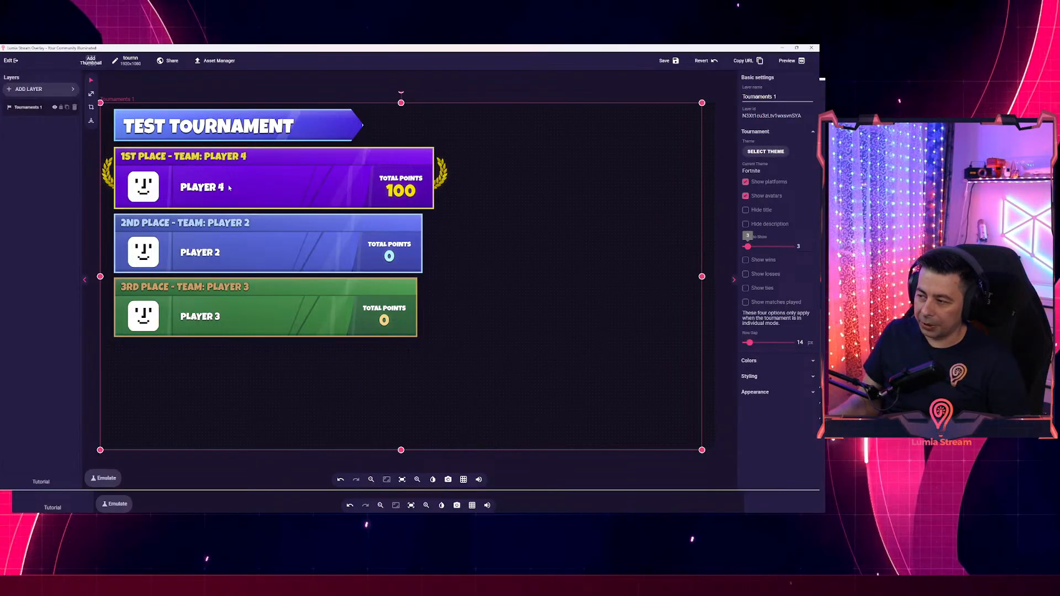
pyautogui.hotkey('alt', 'Tab')
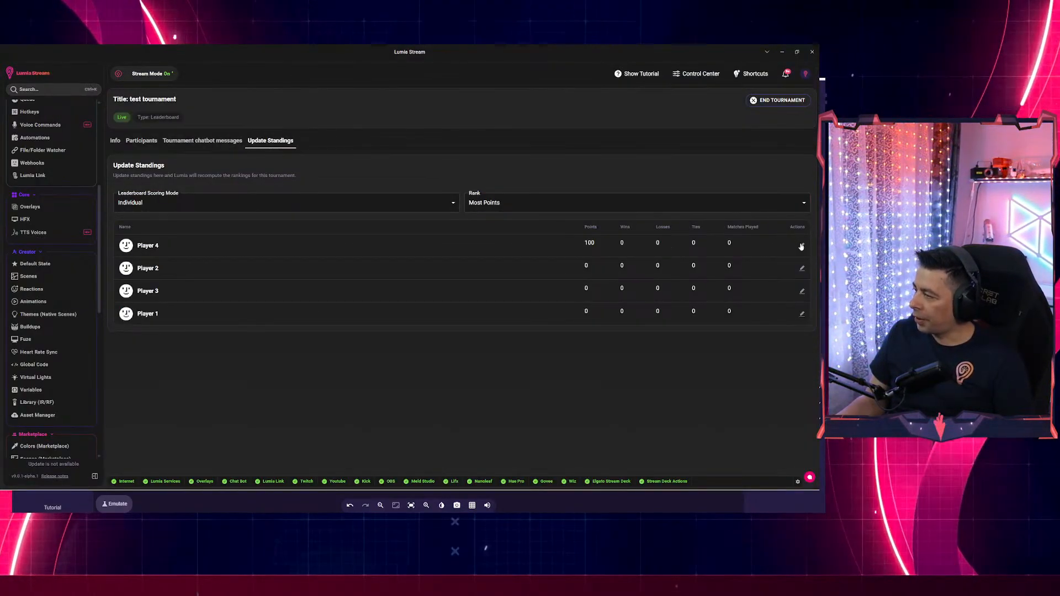
# Set Player 4's record to 2 wins and 1 loss.
pyautogui.click(801, 245)
pyautogui.click(347, 263)
pyautogui.click(260, 259)
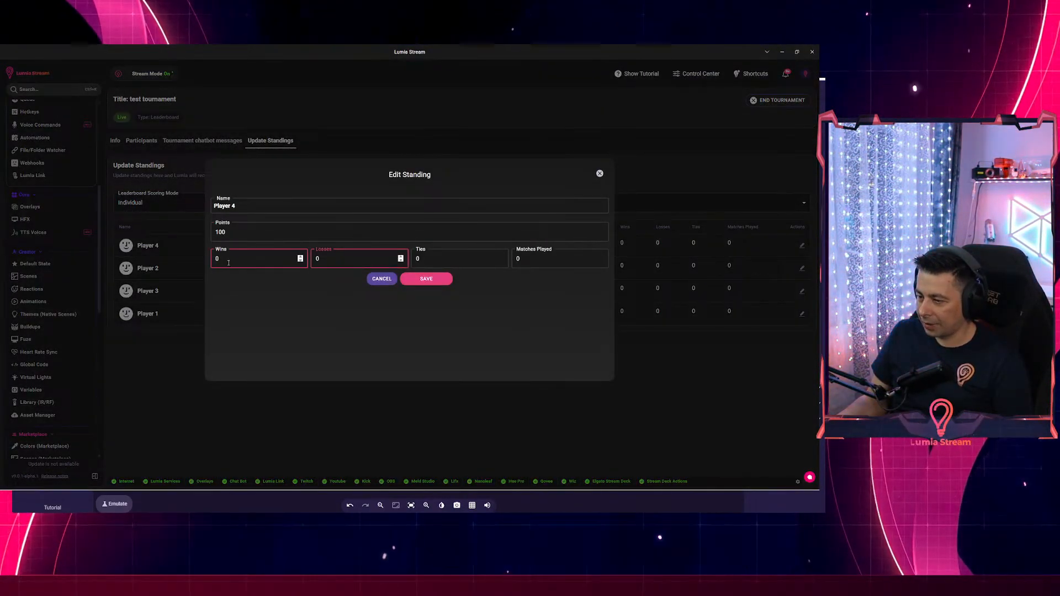
pyautogui.write('2')
pyautogui.click(323, 264)
pyautogui.write('1')
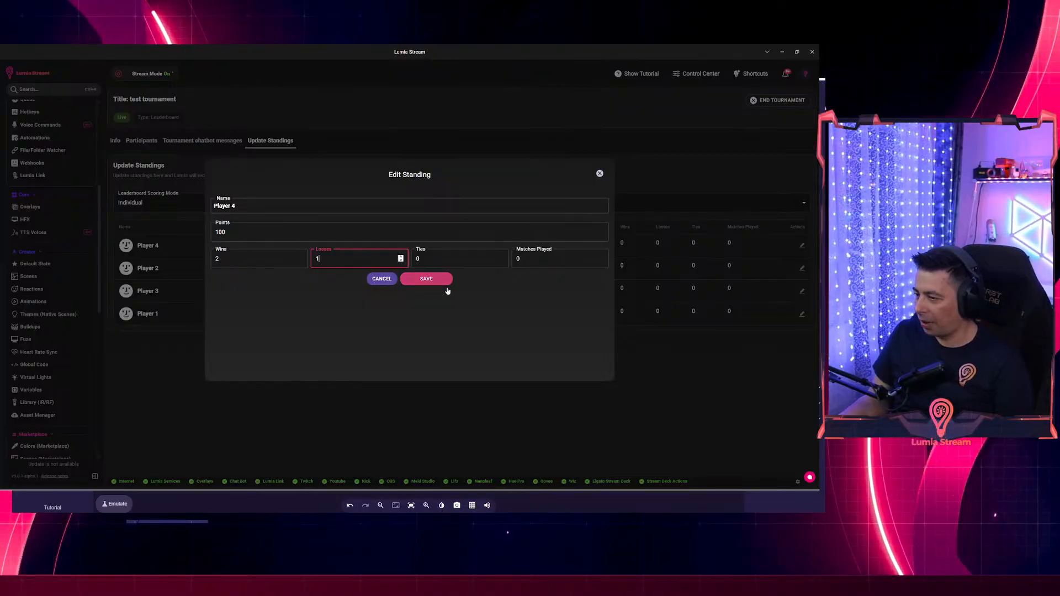
pyautogui.click(425, 279)
# Set Player 2's record to 4 wins and 0 losses.
pyautogui.click(803, 269)
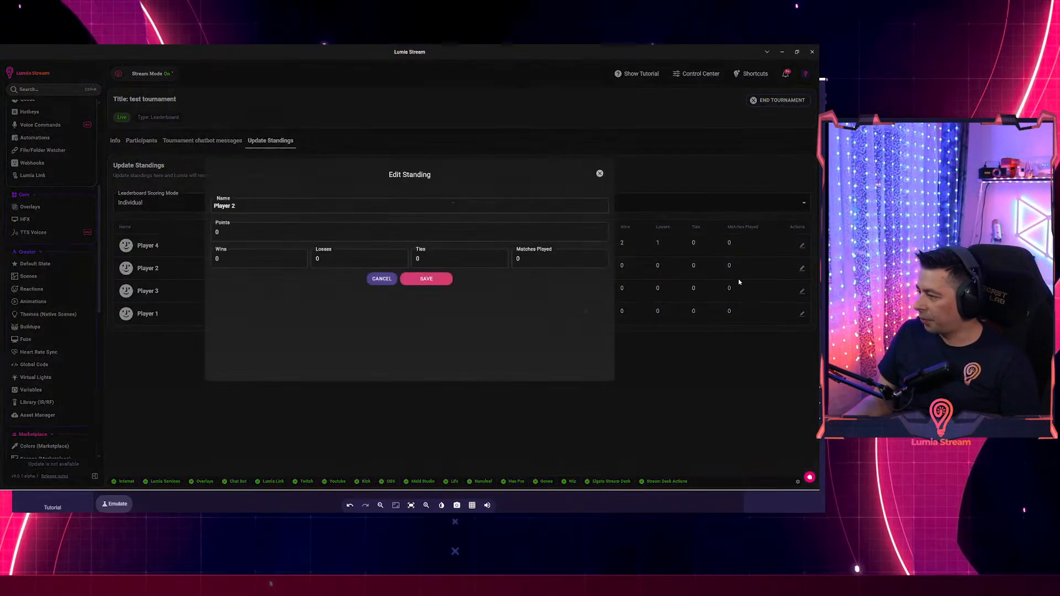
pyautogui.click(331, 260)
pyautogui.write('4')
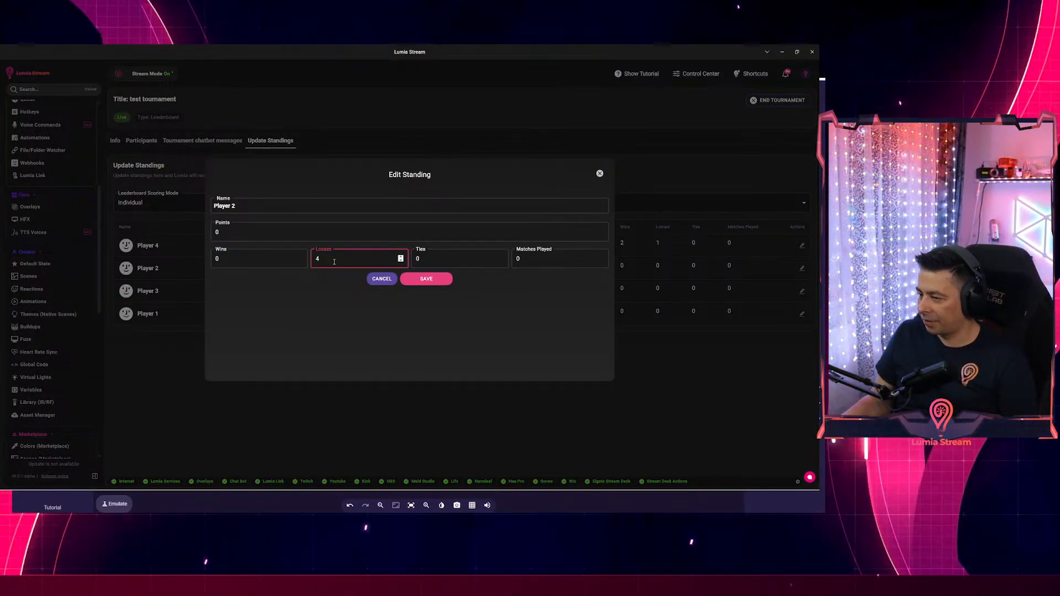
pyautogui.click(278, 264)
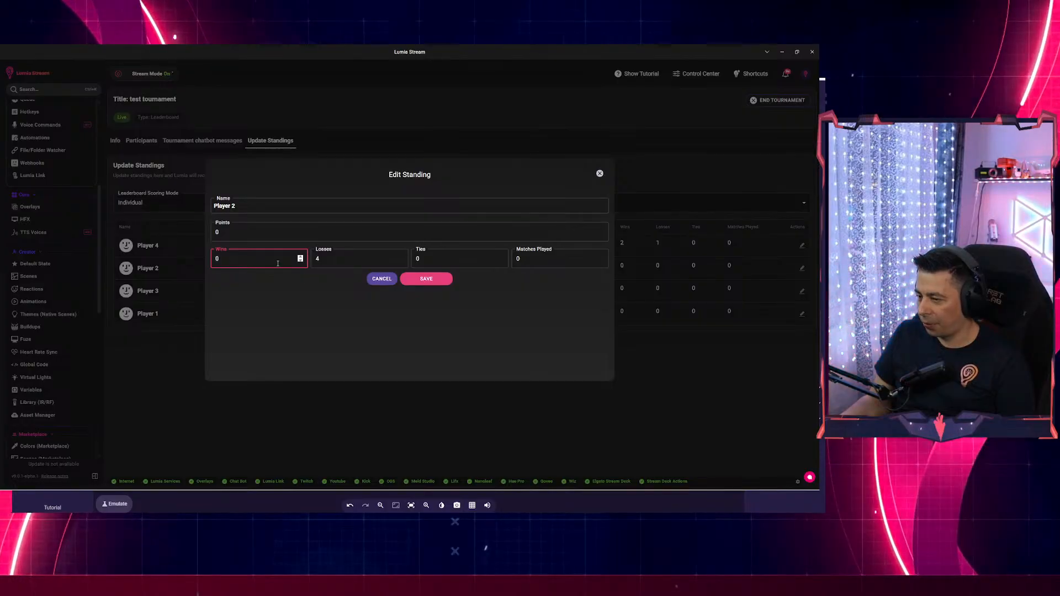
pyautogui.click(321, 260)
pyautogui.press('BackSpace')
pyautogui.write('0')
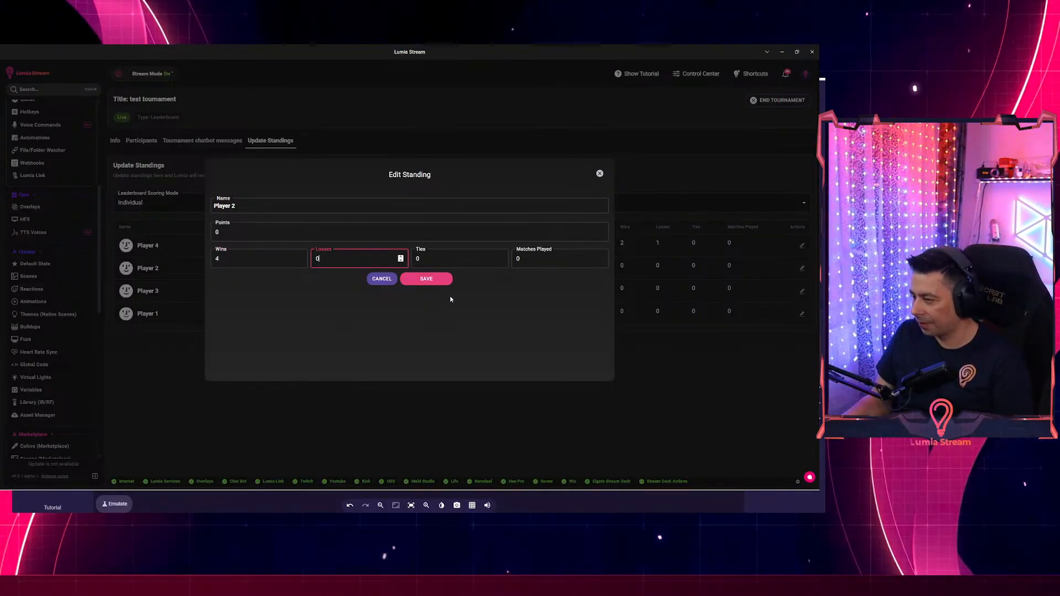
pyautogui.click(430, 279)
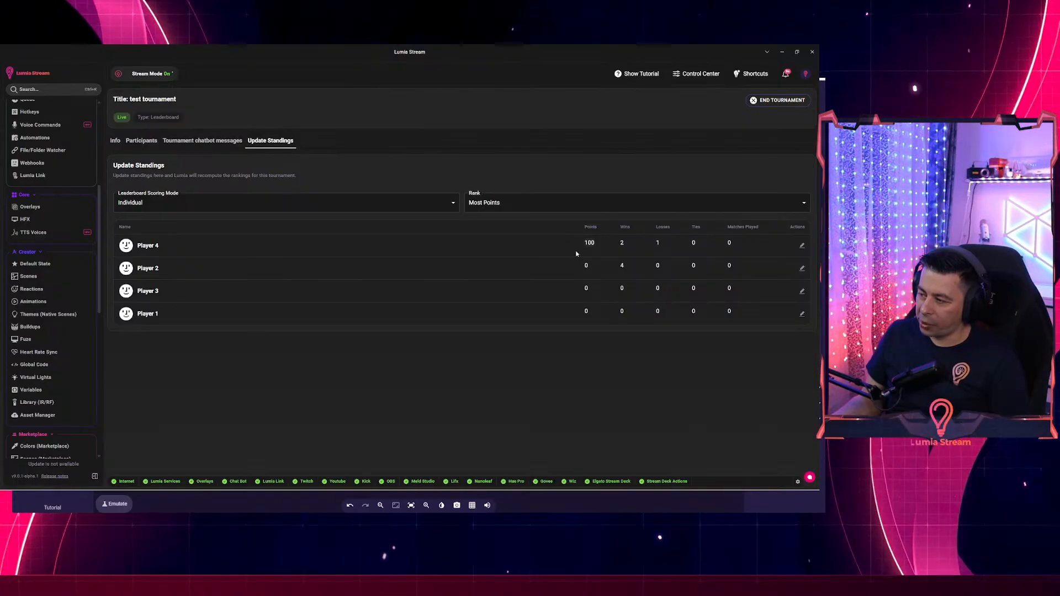
# Try the overlay ranked by Most Wins, show win counts, then rank by Least Losses.
pyautogui.click(505, 204)
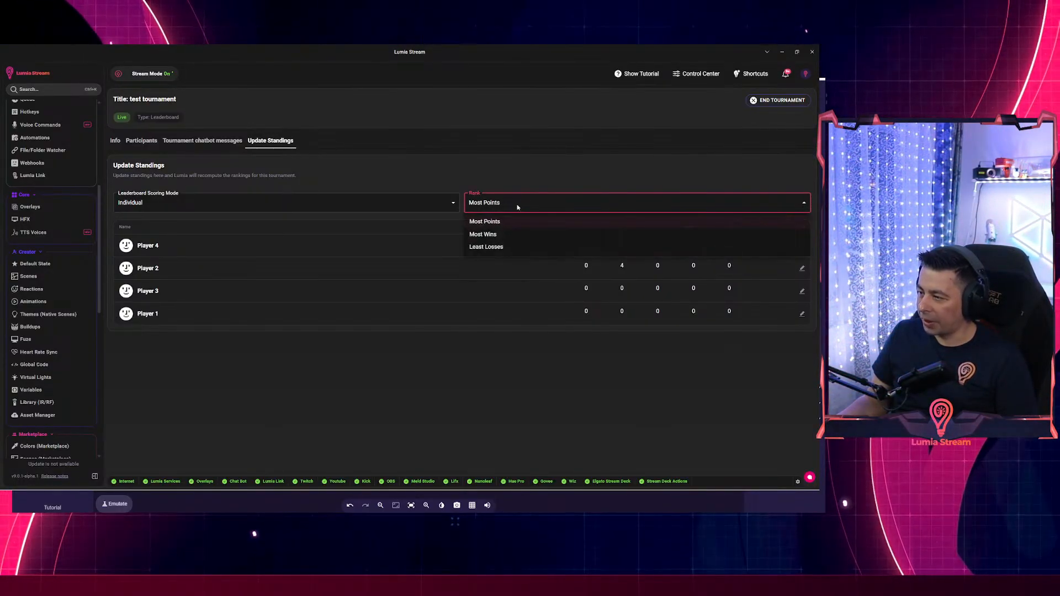
pyautogui.click(481, 234)
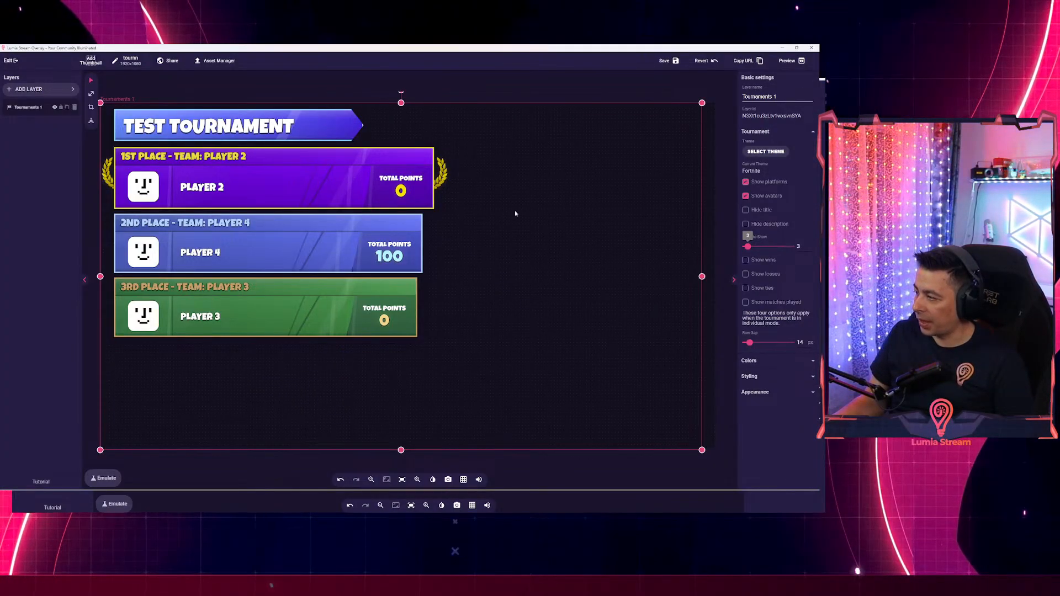
pyautogui.click(746, 260)
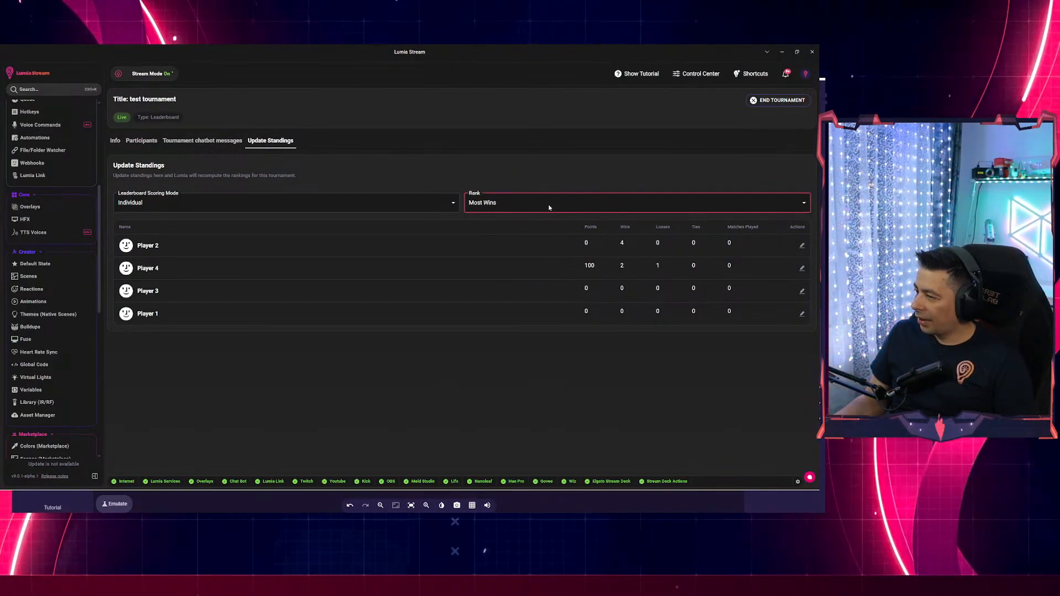
pyautogui.click(549, 205)
pyautogui.click(486, 246)
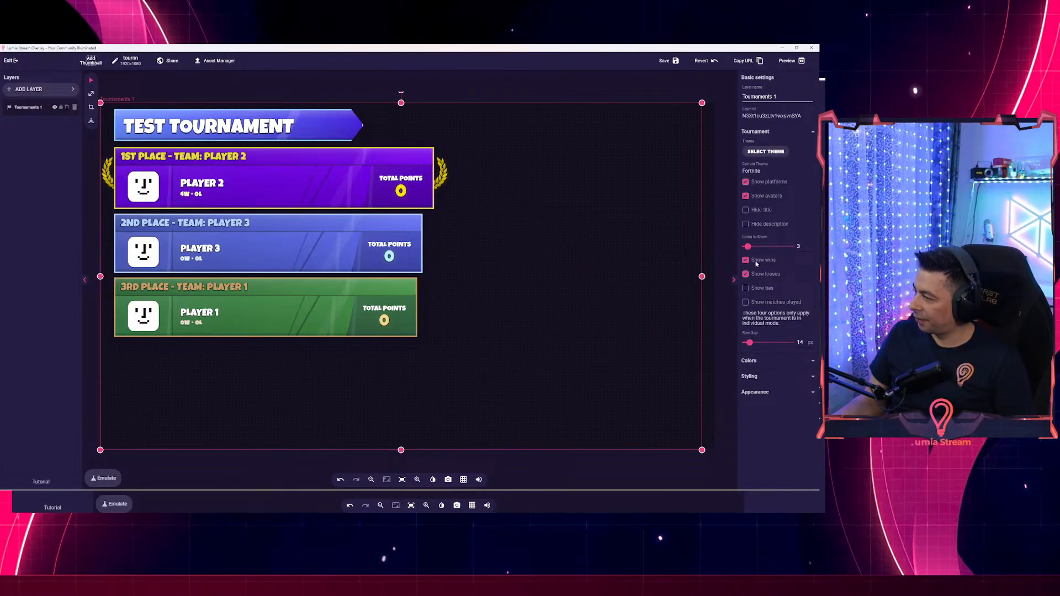
# Show five entries on the overlay and rank the tournament standings by Most Points.
pyautogui.moveTo(747, 246); pyautogui.dragTo(753, 247)
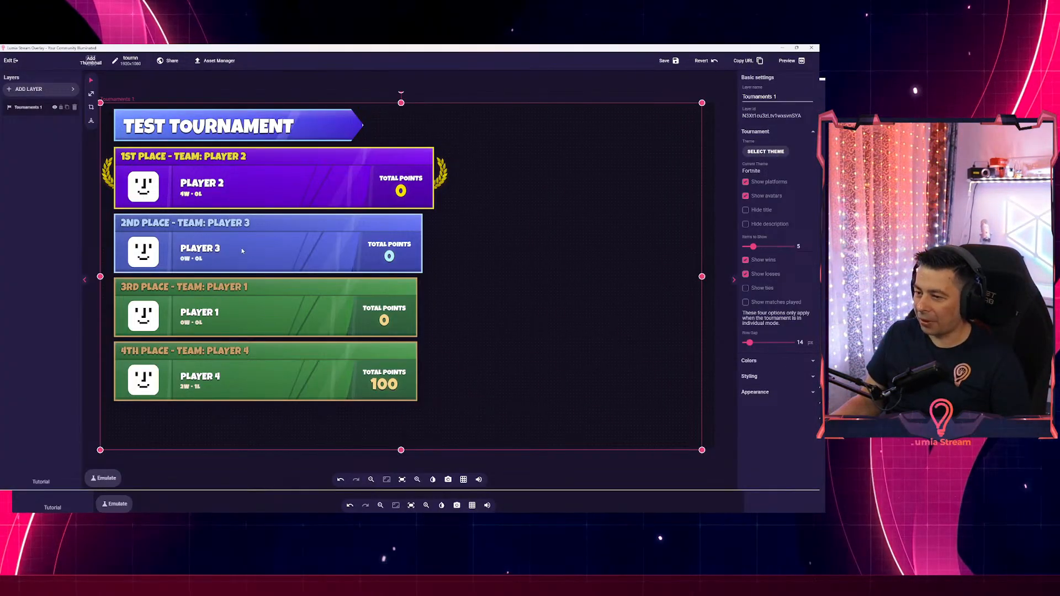
pyautogui.hotkey('alt', 'Tab')
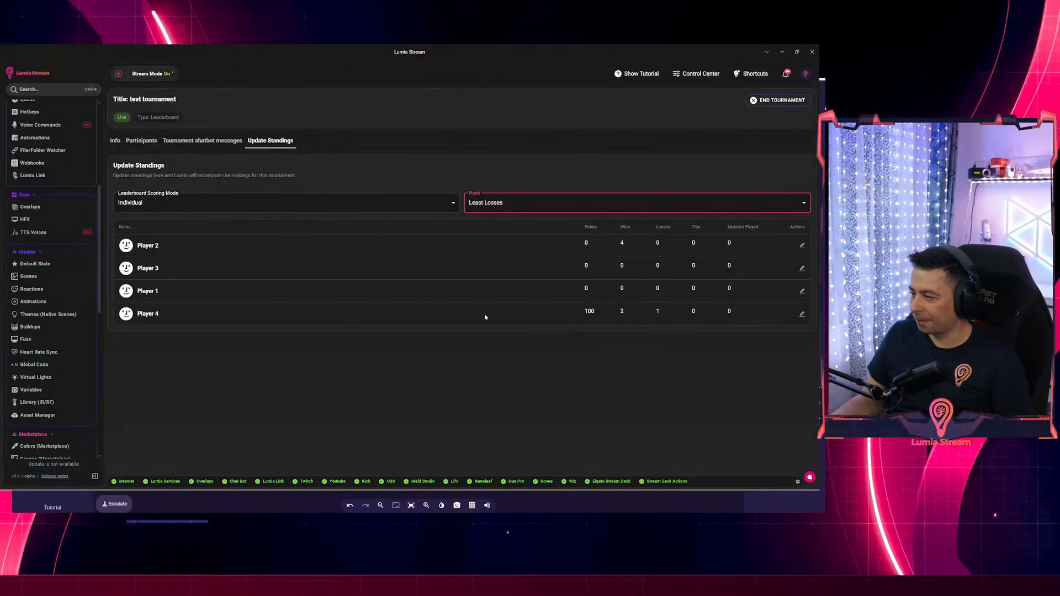
pyautogui.click(650, 210)
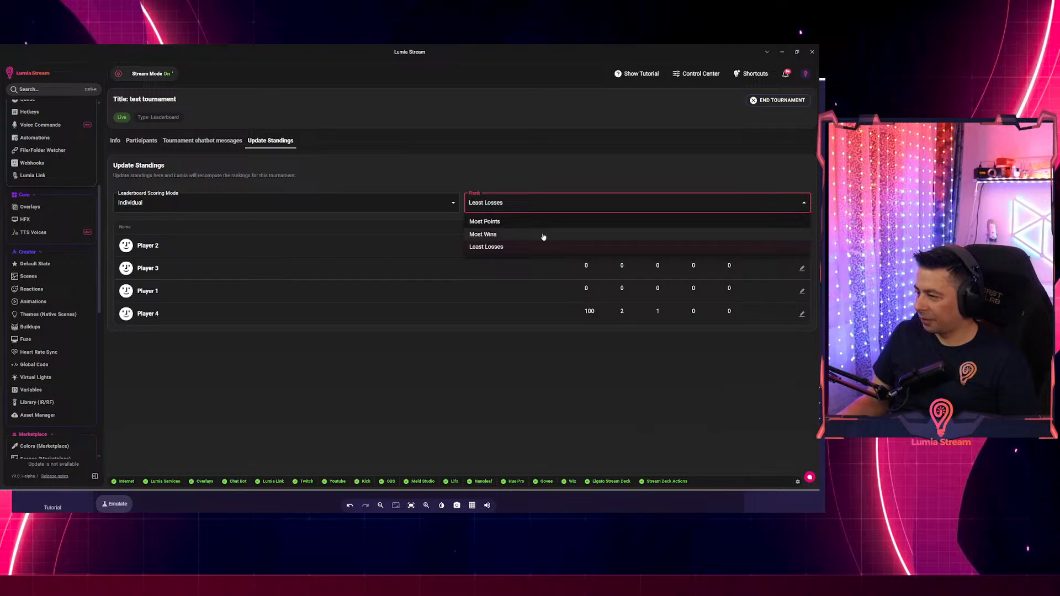
pyautogui.click(488, 222)
# Switch back to the overlay editor to see Player 4 ranked first with 100 points.
pyautogui.hotkey('alt', 'Tab')
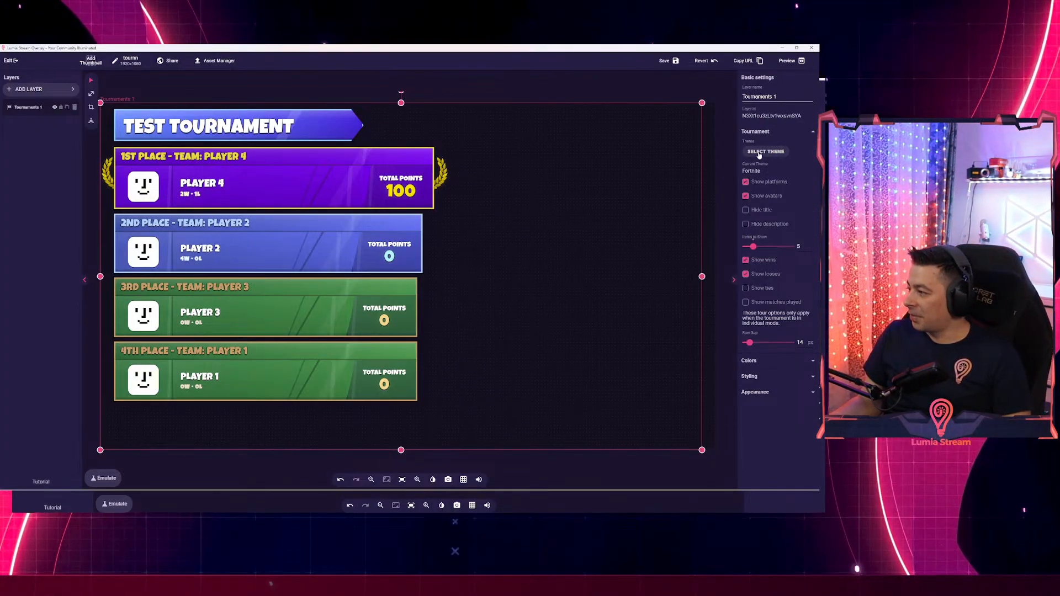
# Apply the League of Legends theme to the tournament overlay from the theme grid.
pyautogui.click(765, 151)
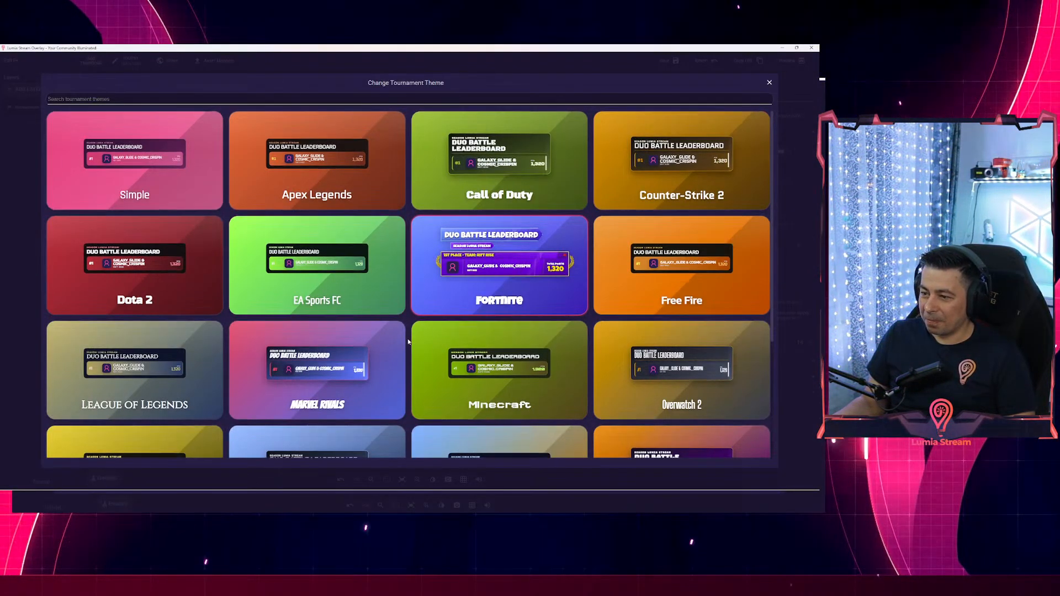
pyautogui.scroll(-3, 409, 342)
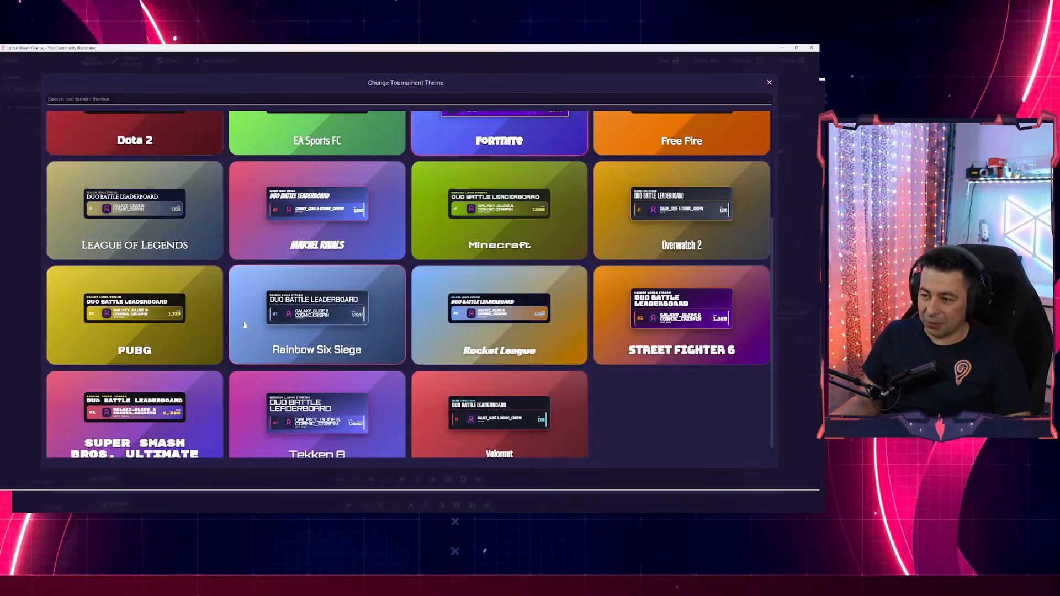
pyautogui.scroll(-1, 432, 362)
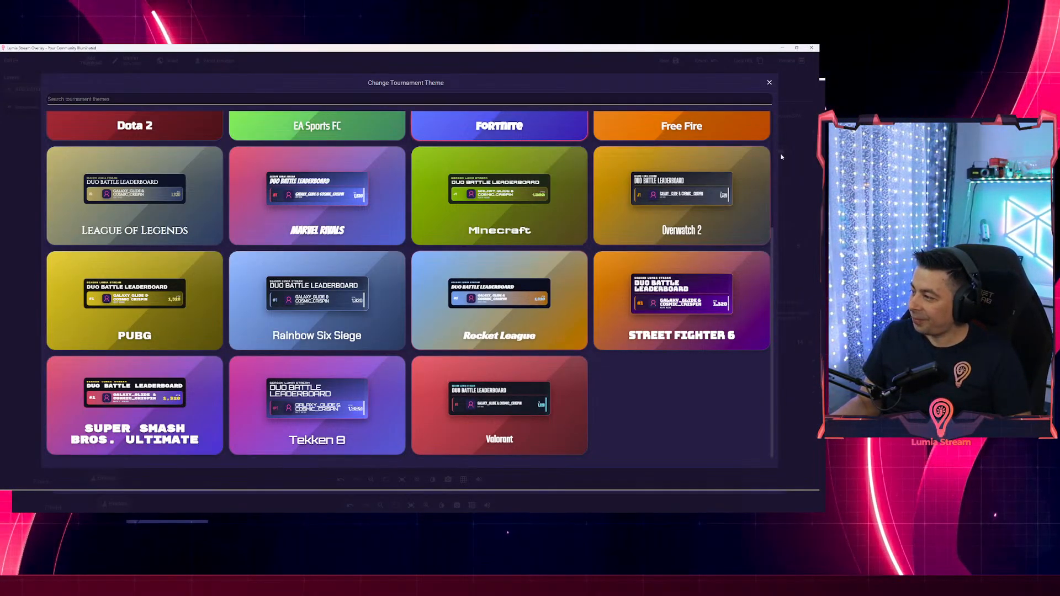
pyautogui.scroll(3, 653, 304)
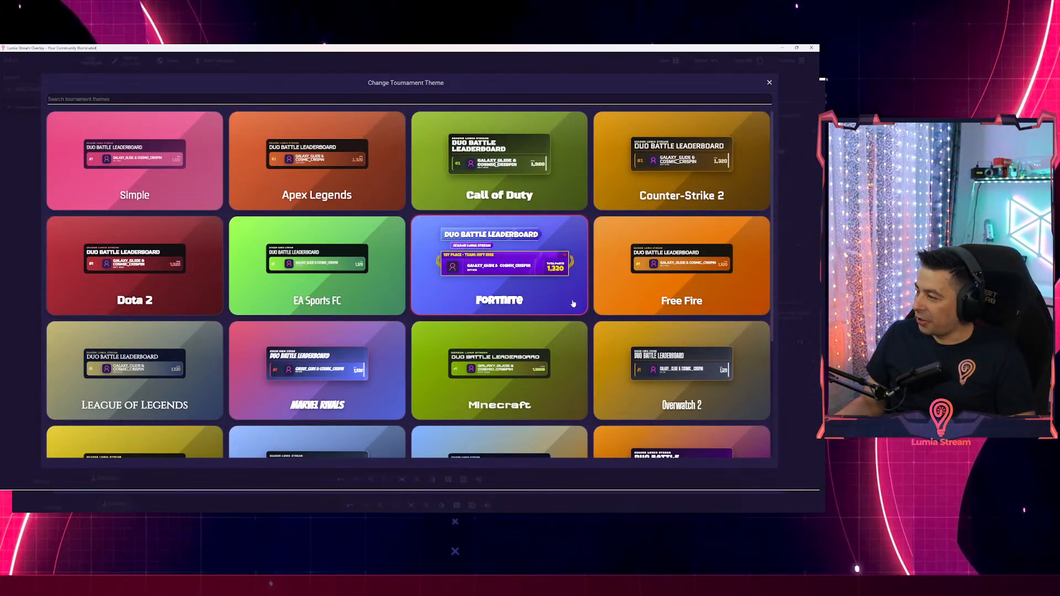
pyautogui.click(156, 332)
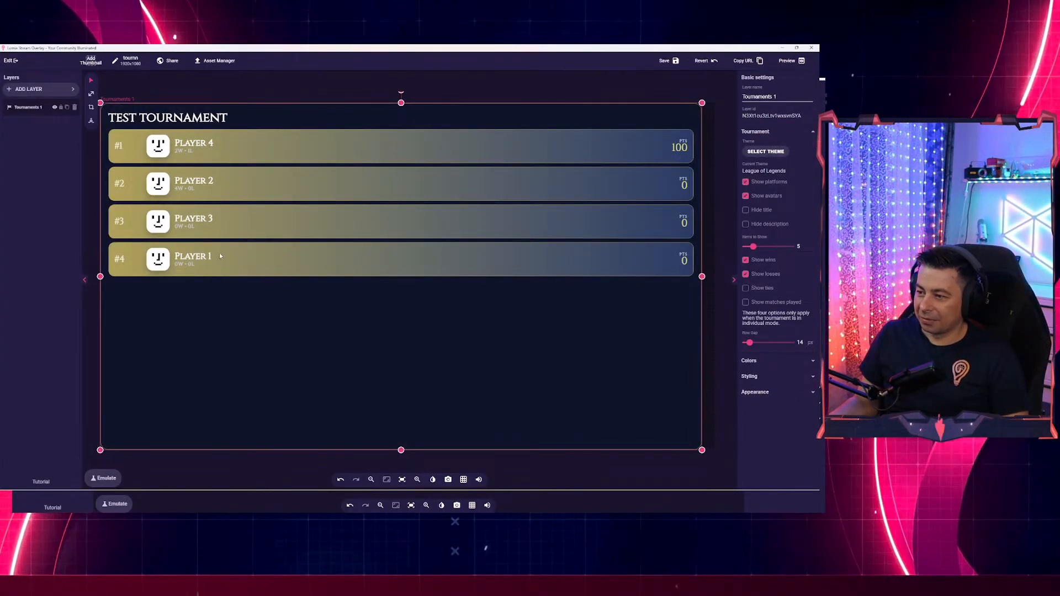
# Shrink the tournament layer into a compact top-left block, then save and close the overlay editor.
pyautogui.moveTo(702, 253); pyautogui.dragTo(387, 253)
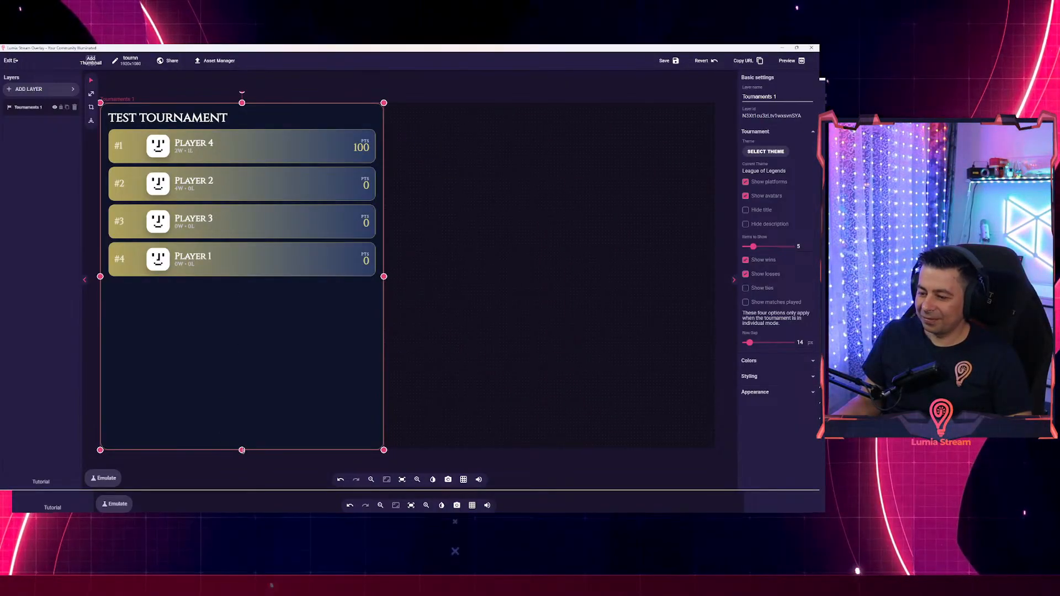
pyautogui.moveTo(241, 450); pyautogui.dragTo(242, 297)
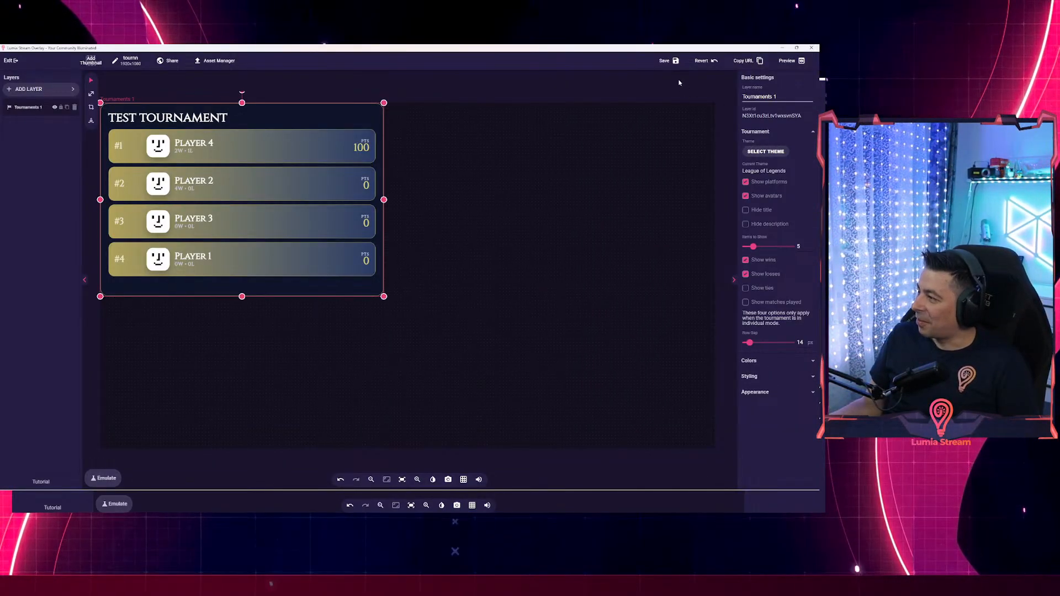
pyautogui.click(675, 61)
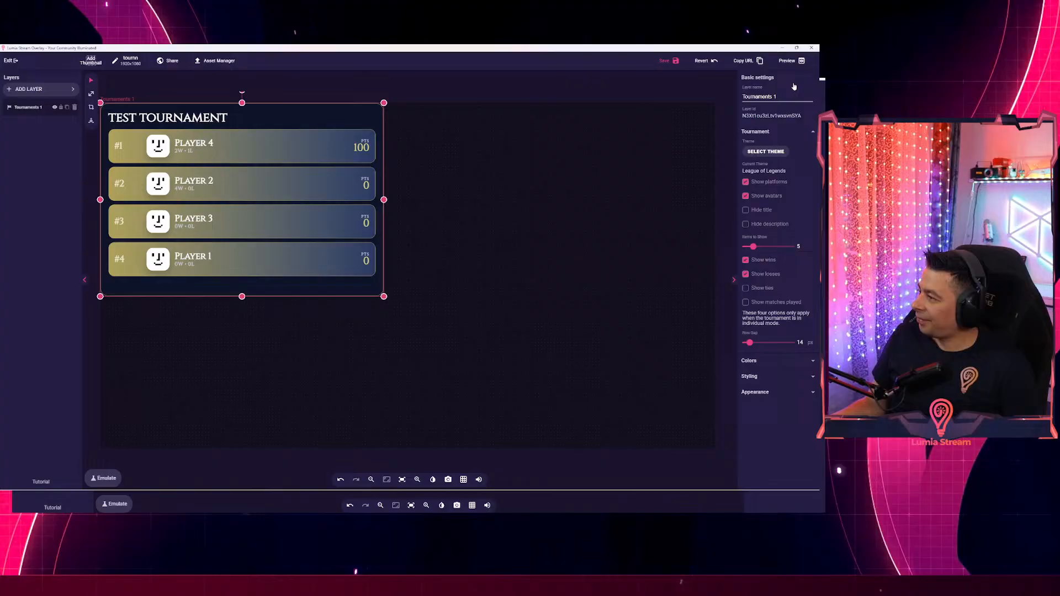
pyautogui.click(816, 48)
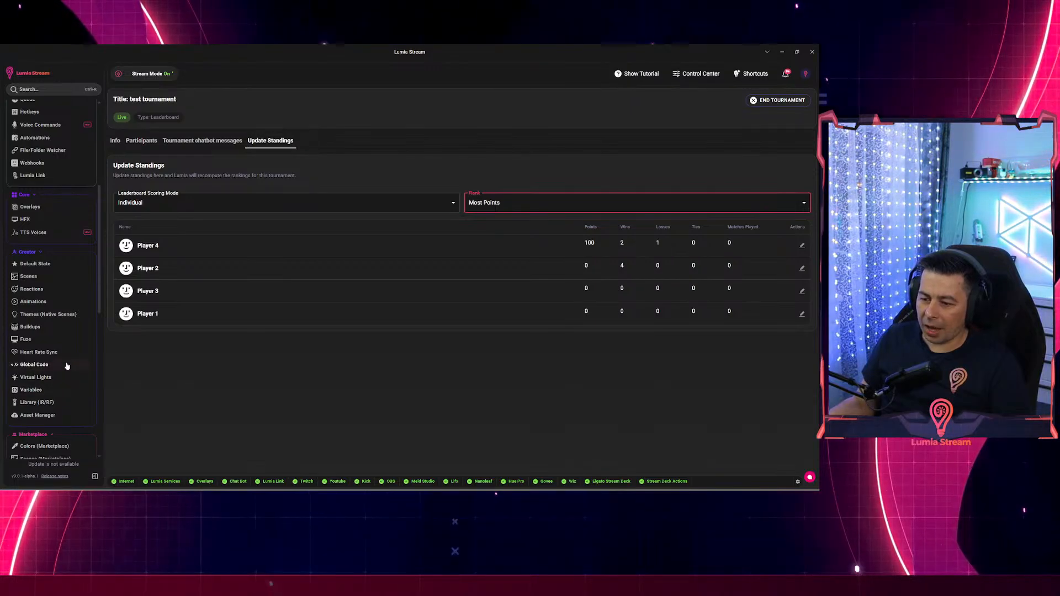
# Go to the Queue page under Streaming Tools and bring up Queue Settings.
pyautogui.scroll(3, 67, 366)
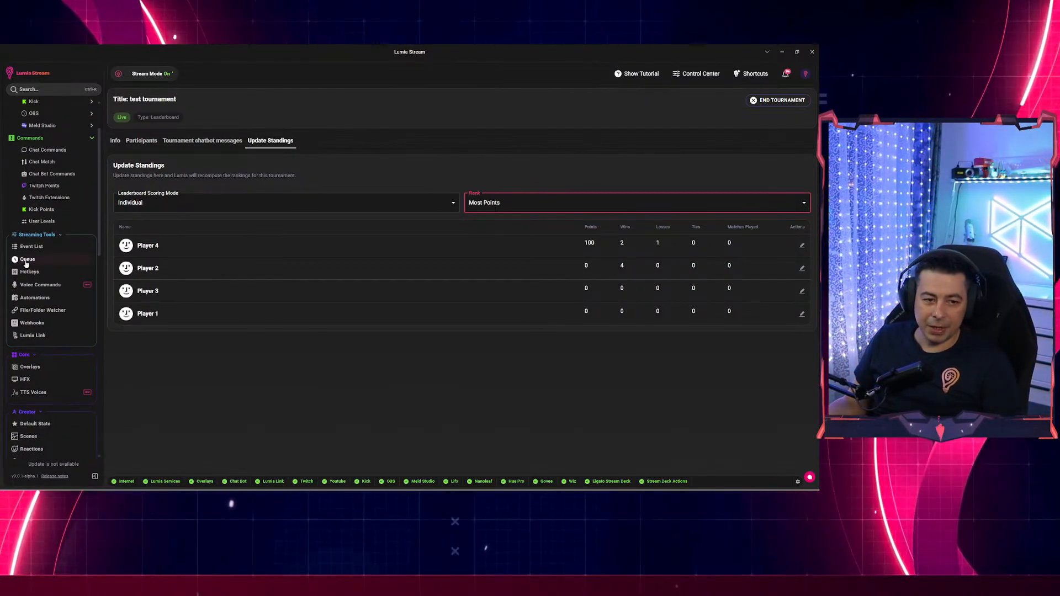
pyautogui.click(22, 261)
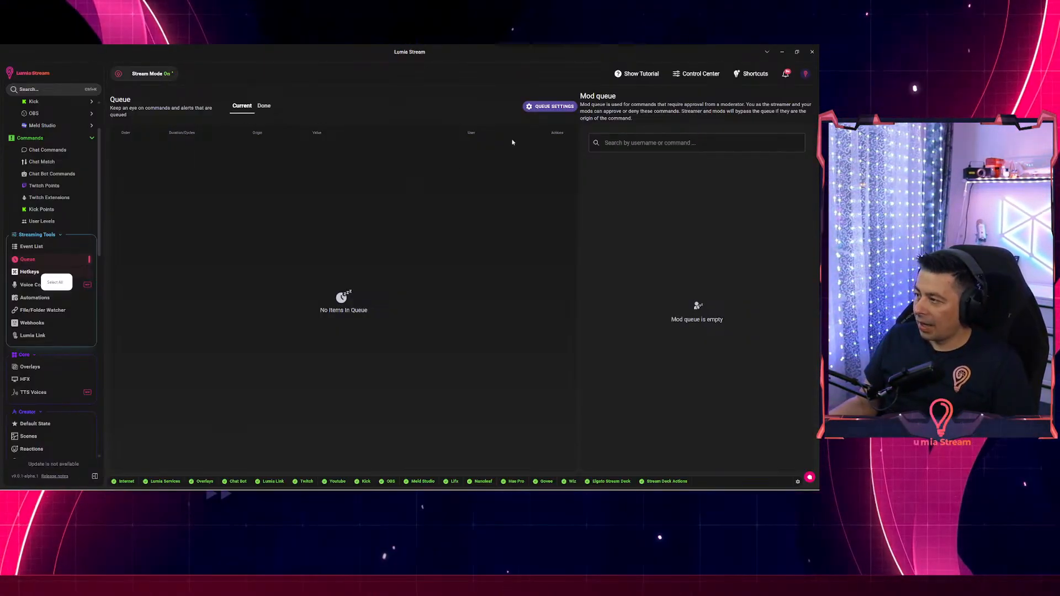
pyautogui.click(556, 107)
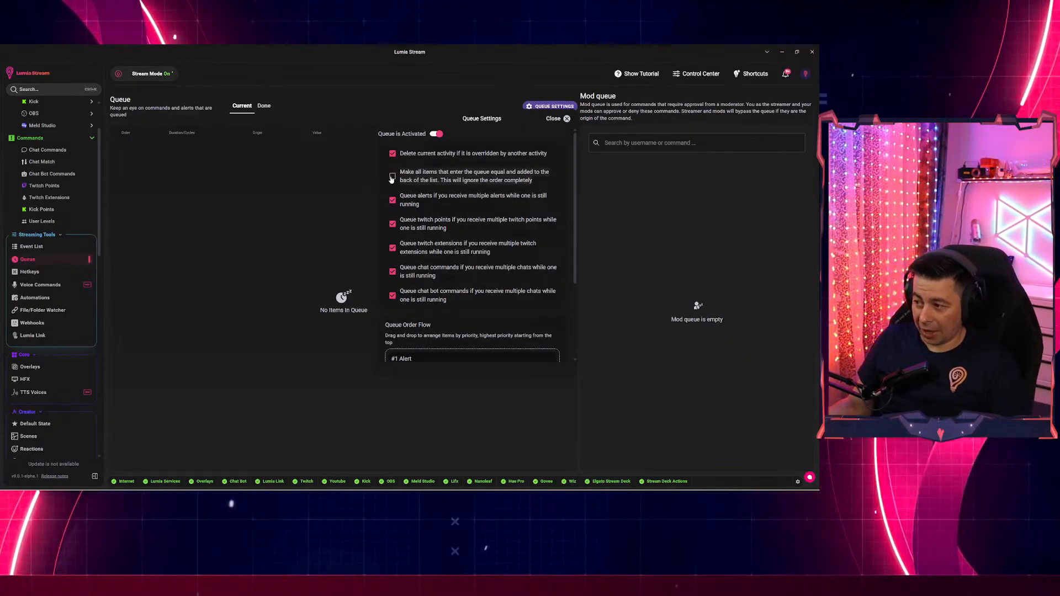
pyautogui.scroll(-3, 525, 239)
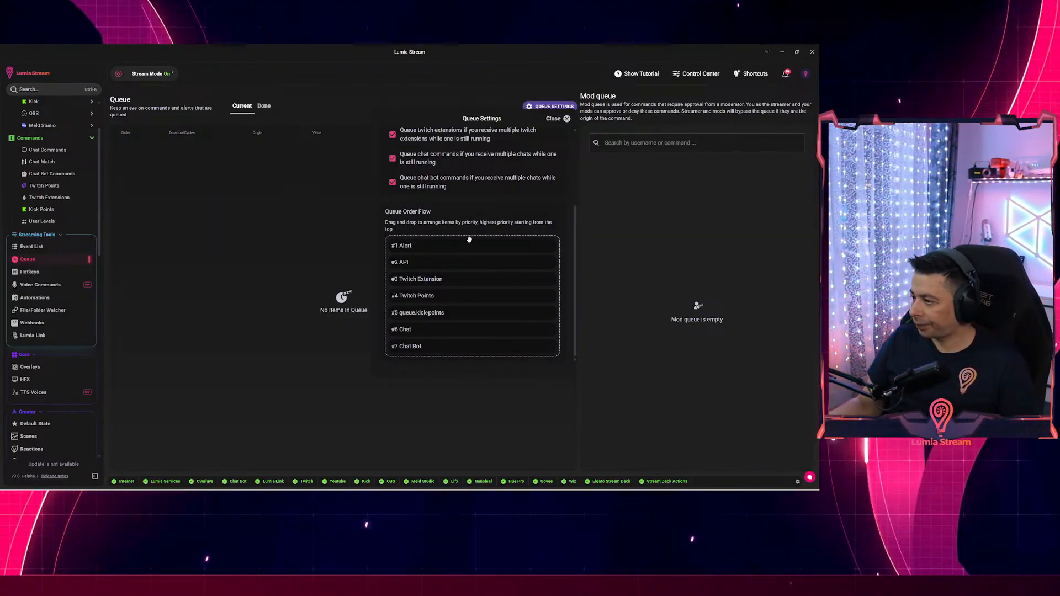
# Scroll Queue Settings up to the activation switch and queueing options.
pyautogui.scroll(3, 469, 239)
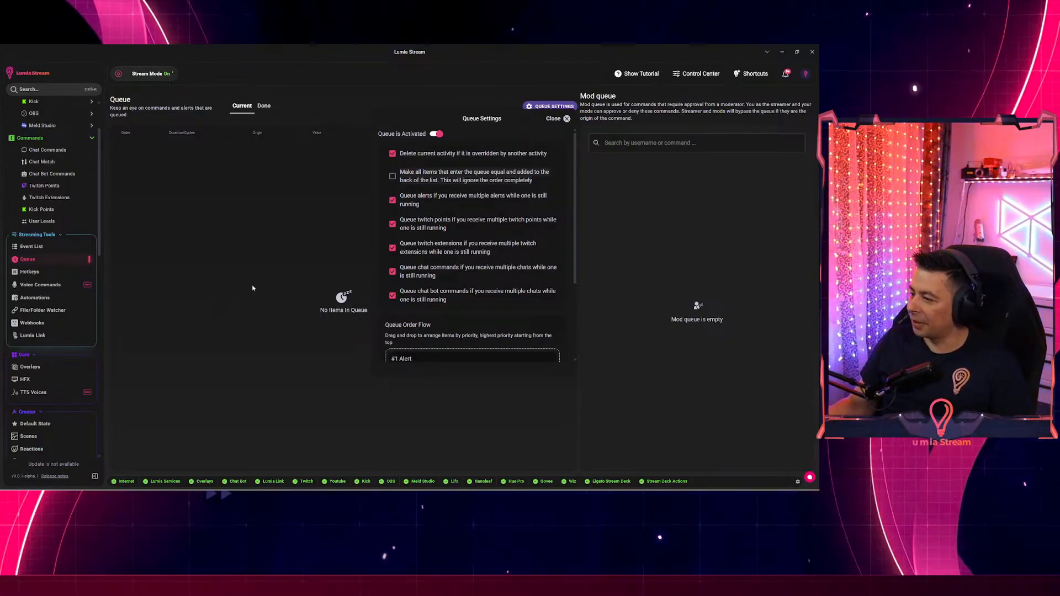
# Move Chat Bot from #7 to #2 in Queue Order Flow, then back to #7.
pyautogui.scroll(-3, 464, 257)
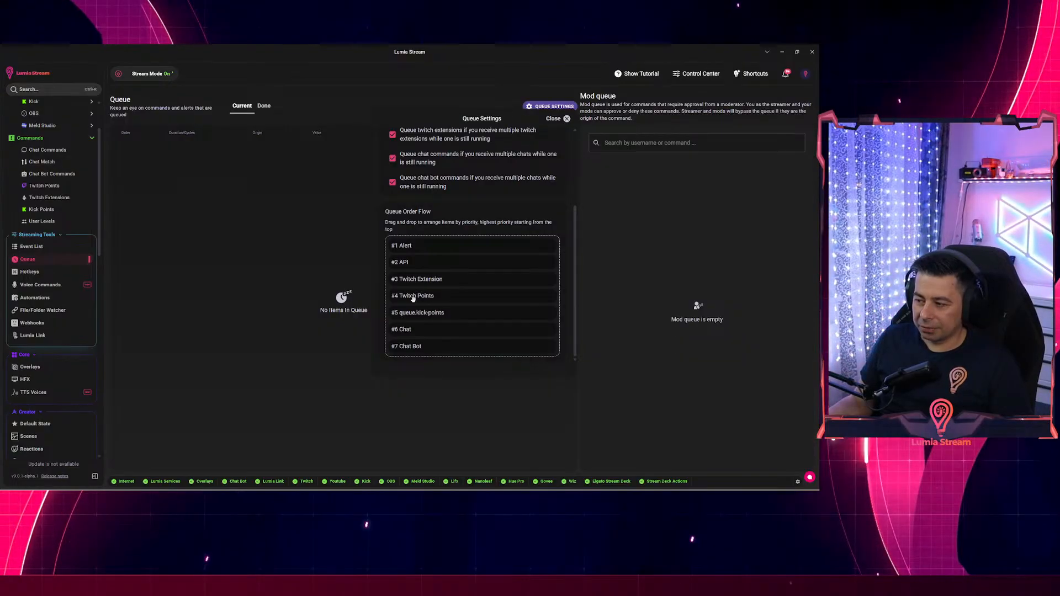
pyautogui.moveTo(414, 346); pyautogui.dragTo(406, 264)
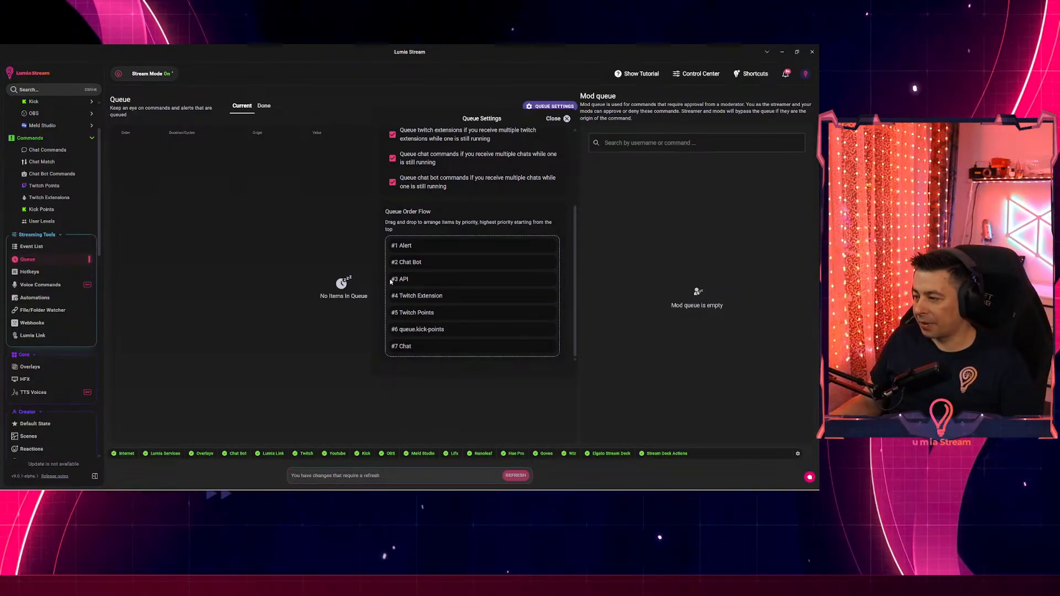
pyautogui.moveTo(407, 263); pyautogui.dragTo(412, 348)
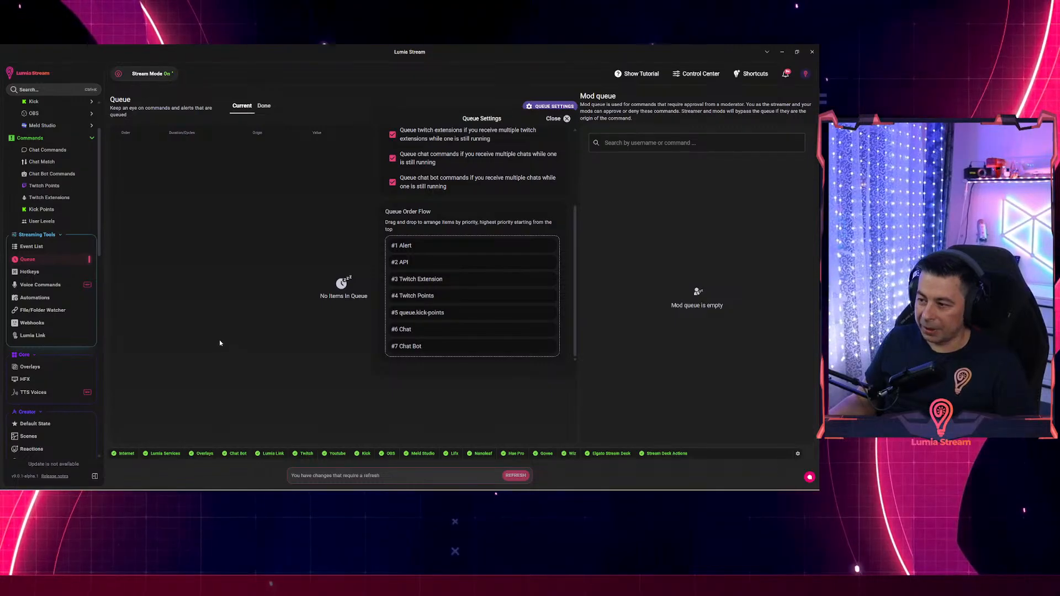
# Reload the app, review Queue Settings again, then close the panel.
pyautogui.click(515, 476)
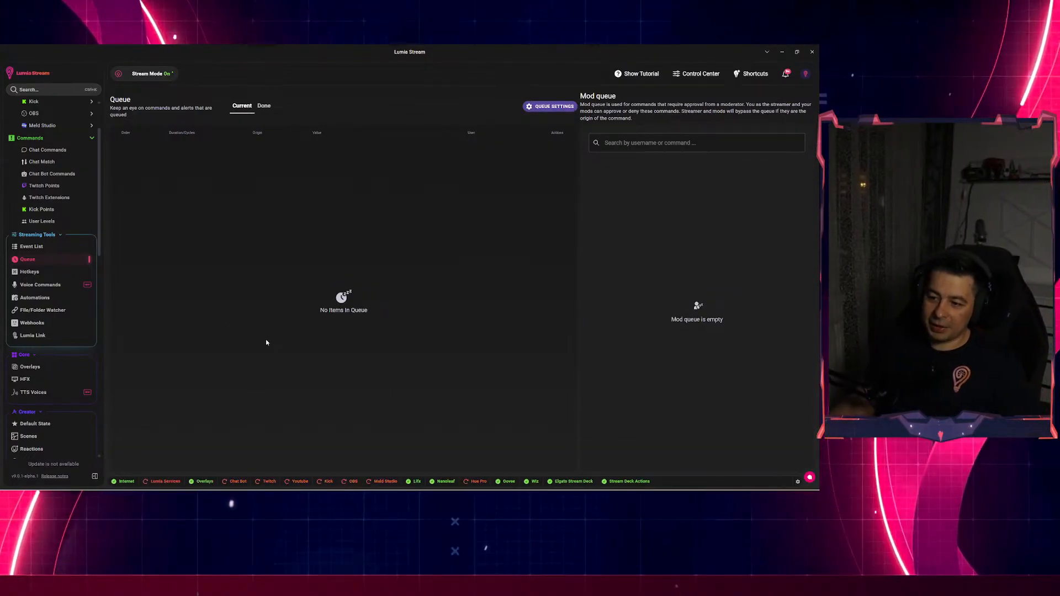
pyautogui.click(554, 106)
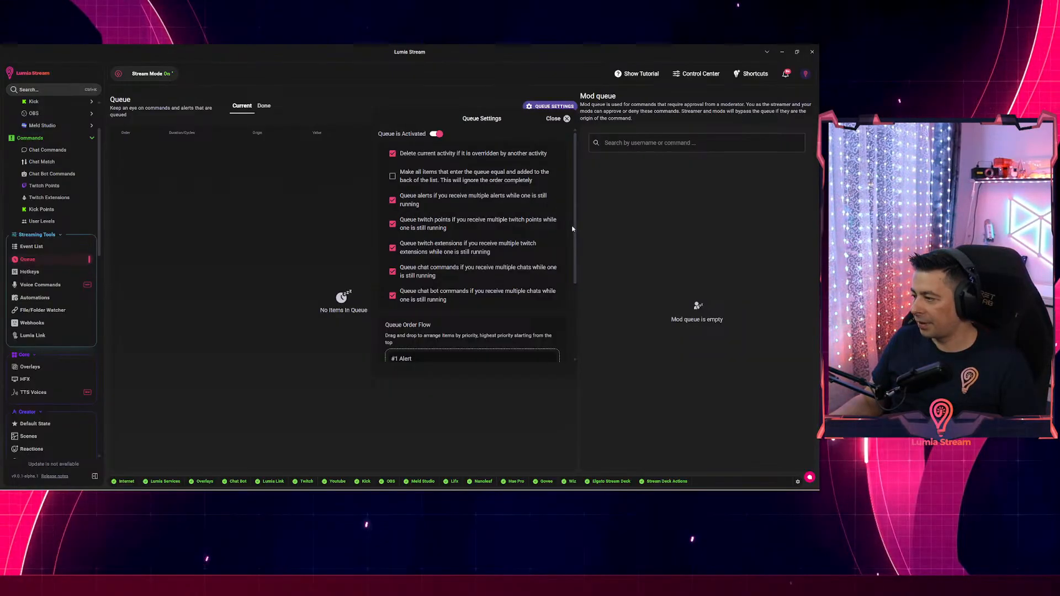
pyautogui.scroll(-3, 568, 276)
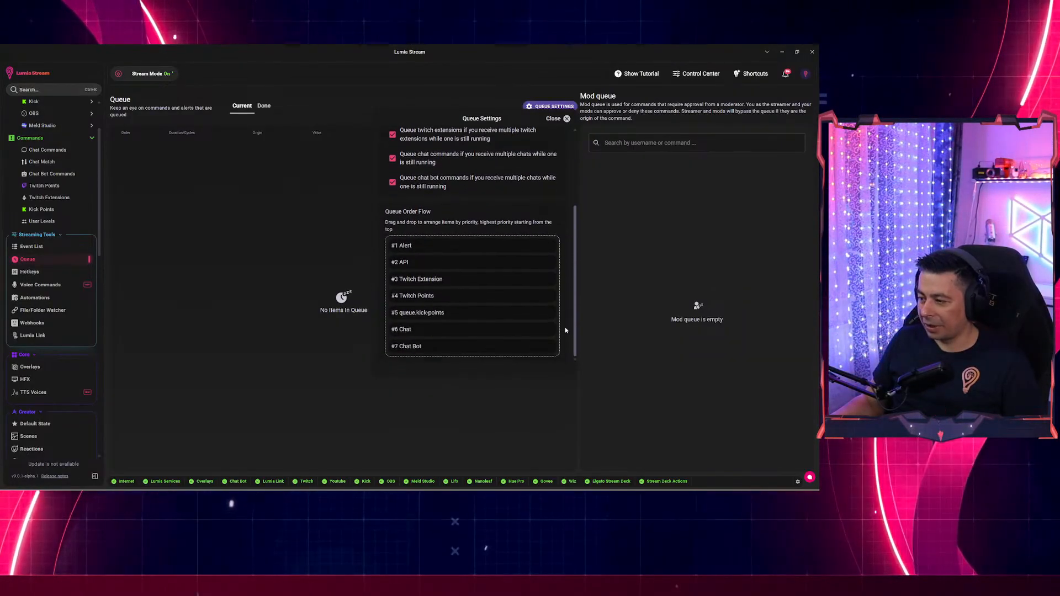
pyautogui.scroll(3, 558, 287)
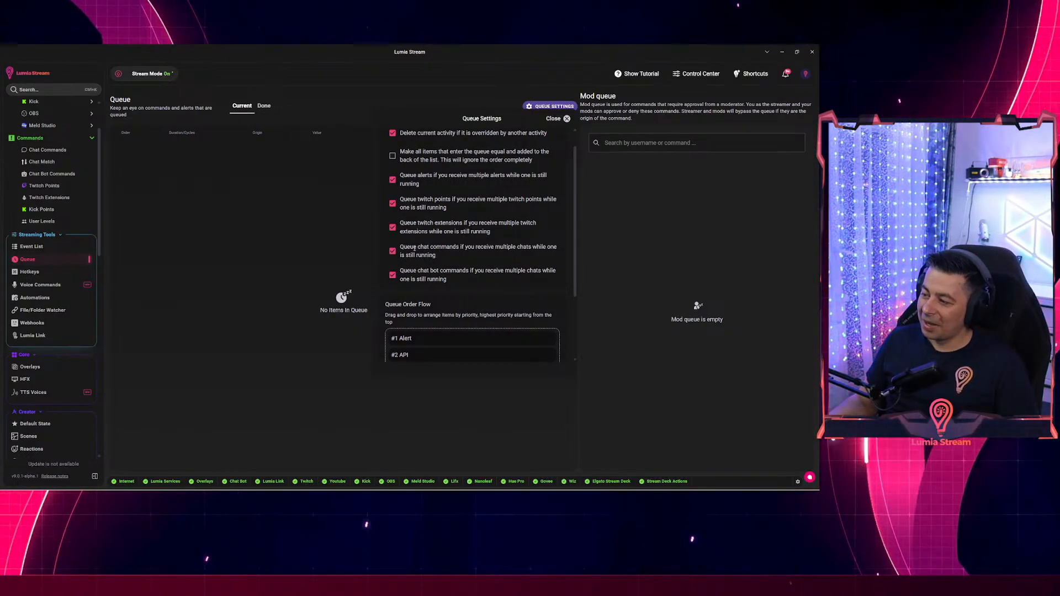
pyautogui.scroll(1, 407, 187)
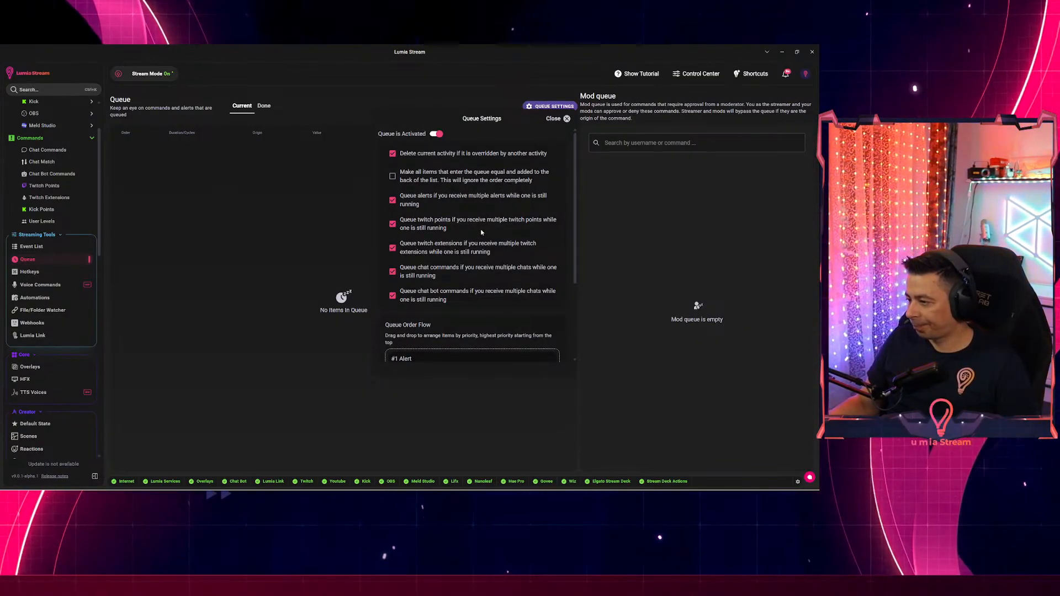
pyautogui.scroll(-1, 481, 233)
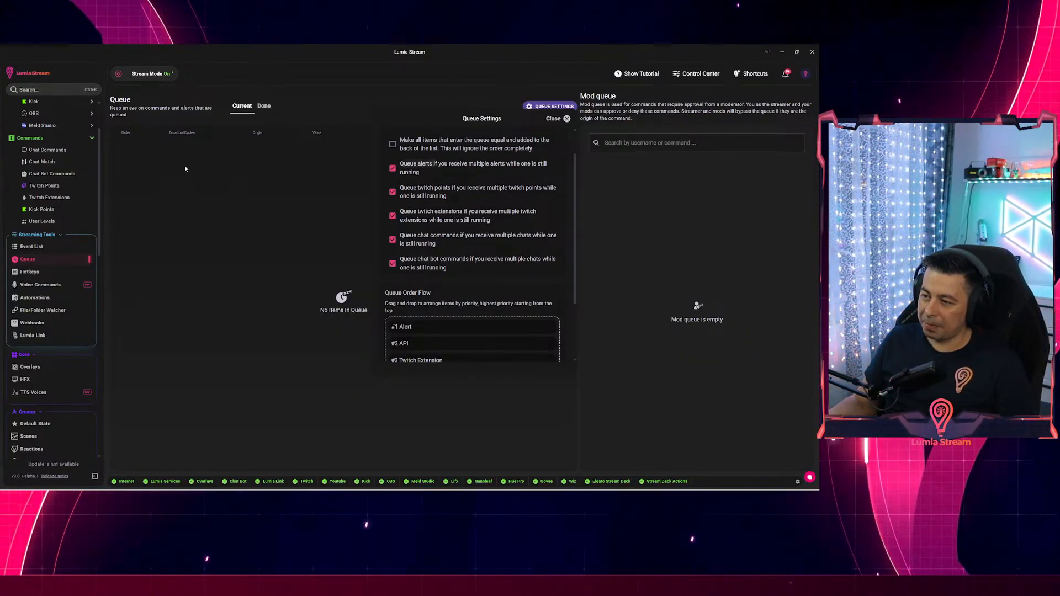
pyautogui.scroll(-3, 461, 277)
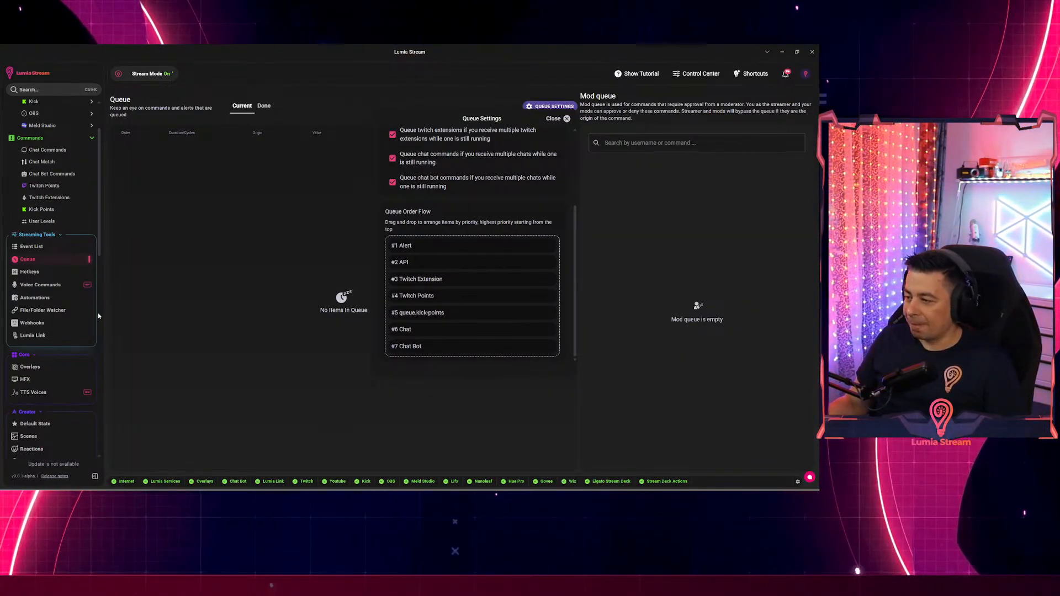
pyautogui.click(282, 293)
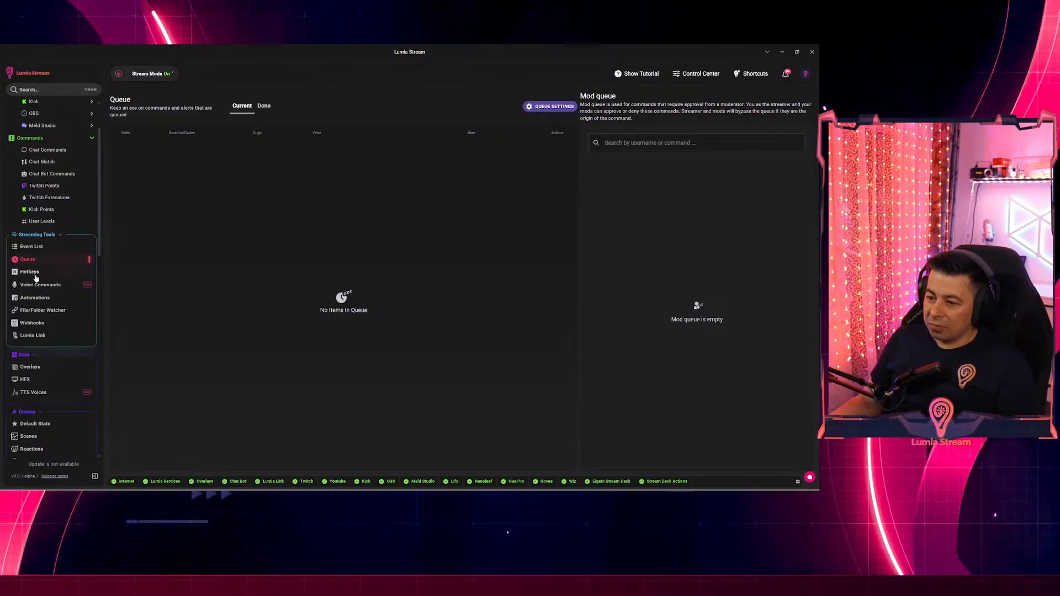
# Load the HUDFX overlay from the Overlays list into the overlay editor.
pyautogui.click(36, 367)
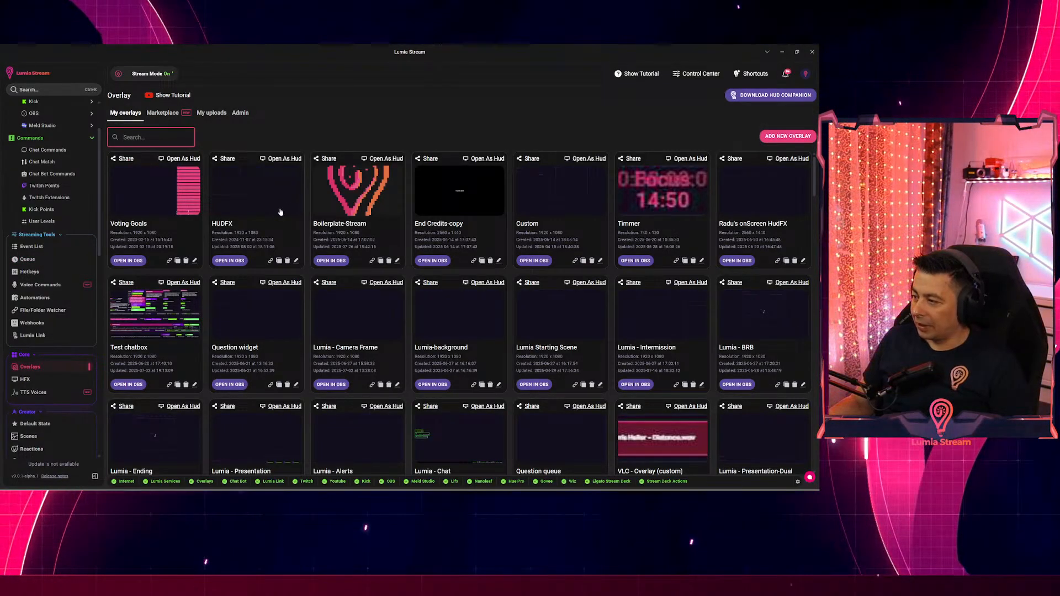
pyautogui.click(258, 188)
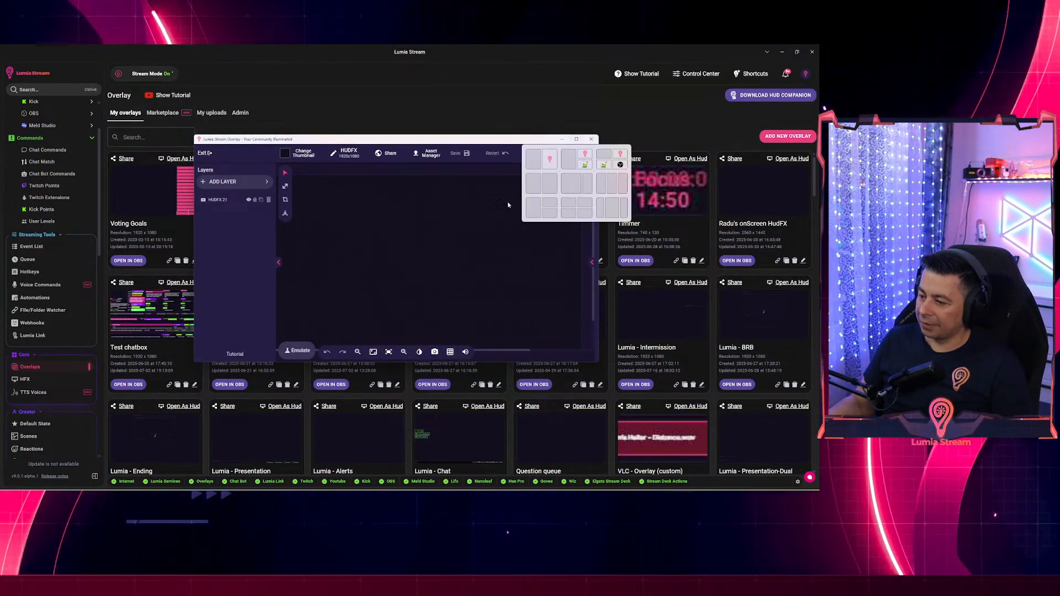
# Emulate a Twitch Follower alert on HUDFX after searching 'foll', then close the editor.
pyautogui.click(300, 351)
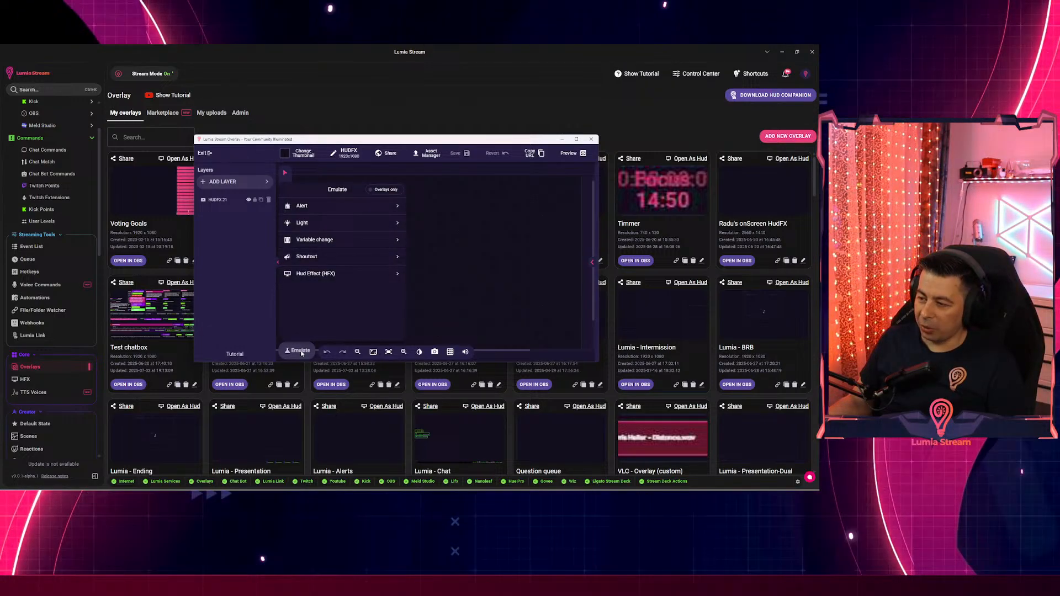
pyautogui.click(320, 212)
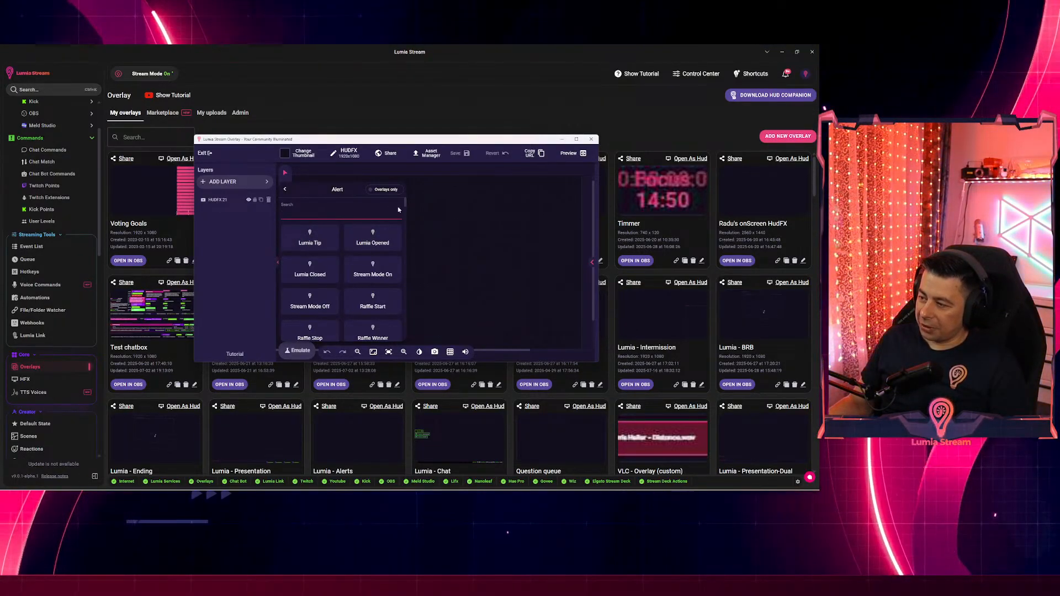
pyautogui.moveTo(405, 207); pyautogui.dragTo(406, 335)
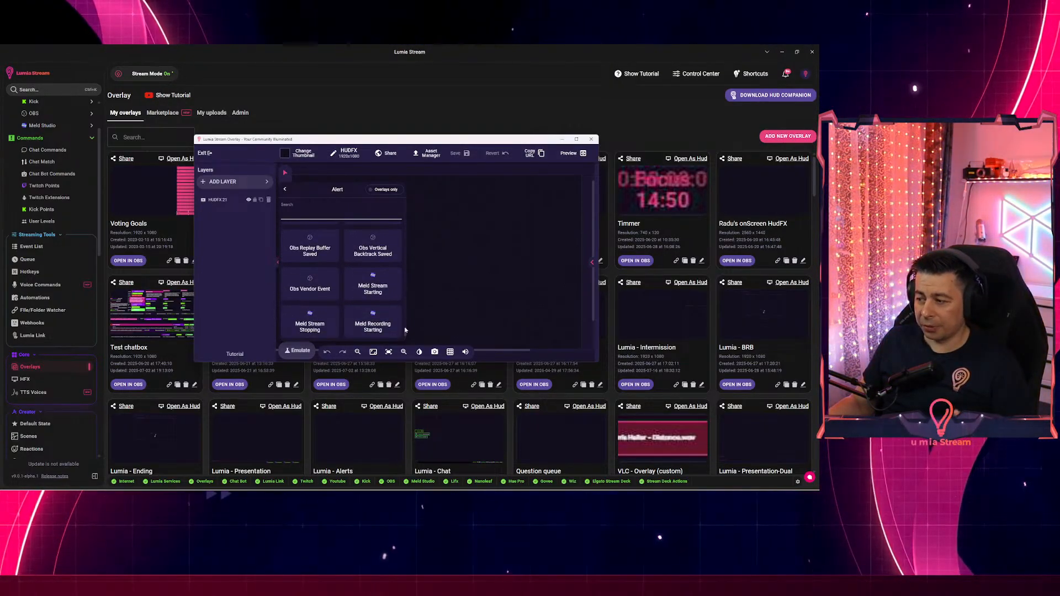
pyautogui.scroll(-5, 331, 265)
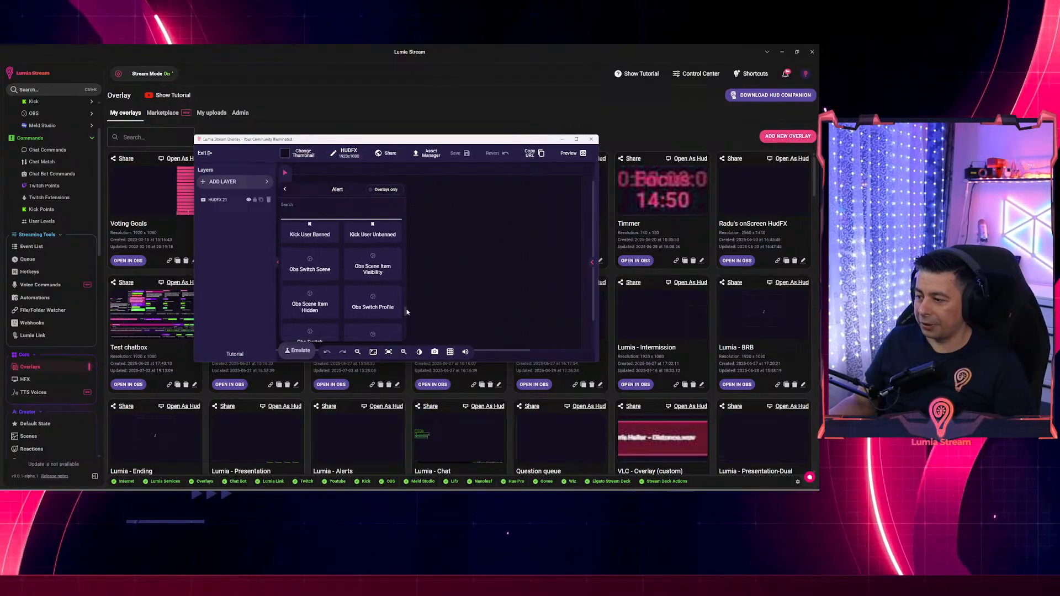
pyautogui.click(294, 214)
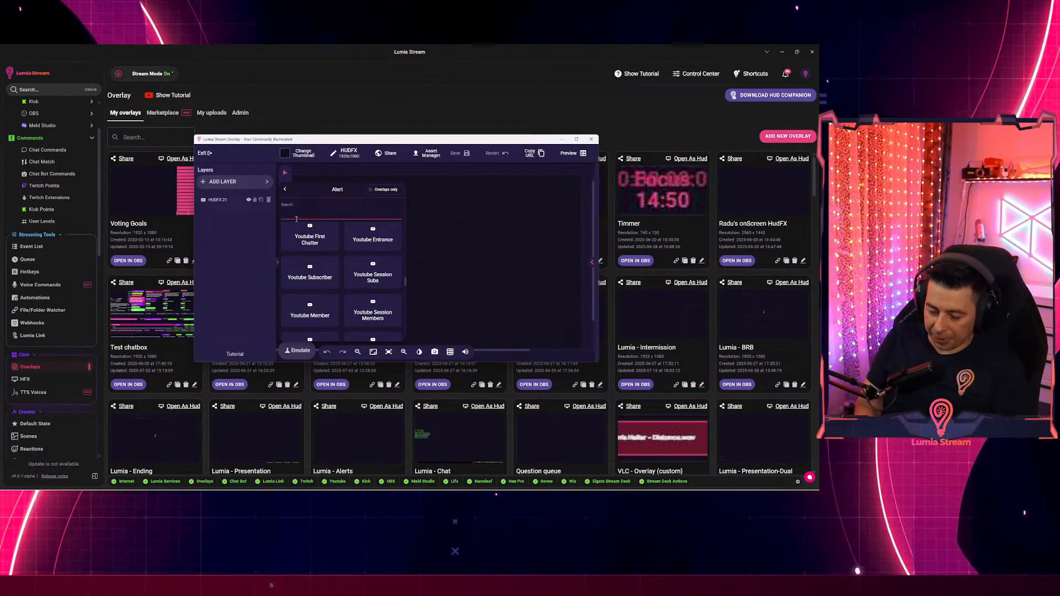
pyautogui.scroll(-3, 296, 220)
pyautogui.write('follo')
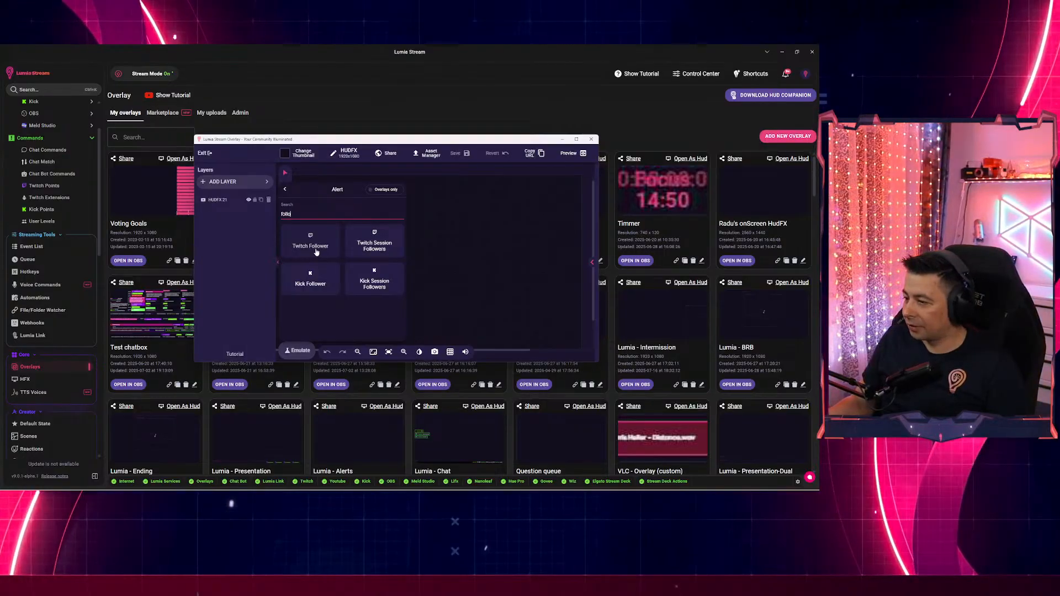
pyautogui.click(315, 246)
pyautogui.click(303, 271)
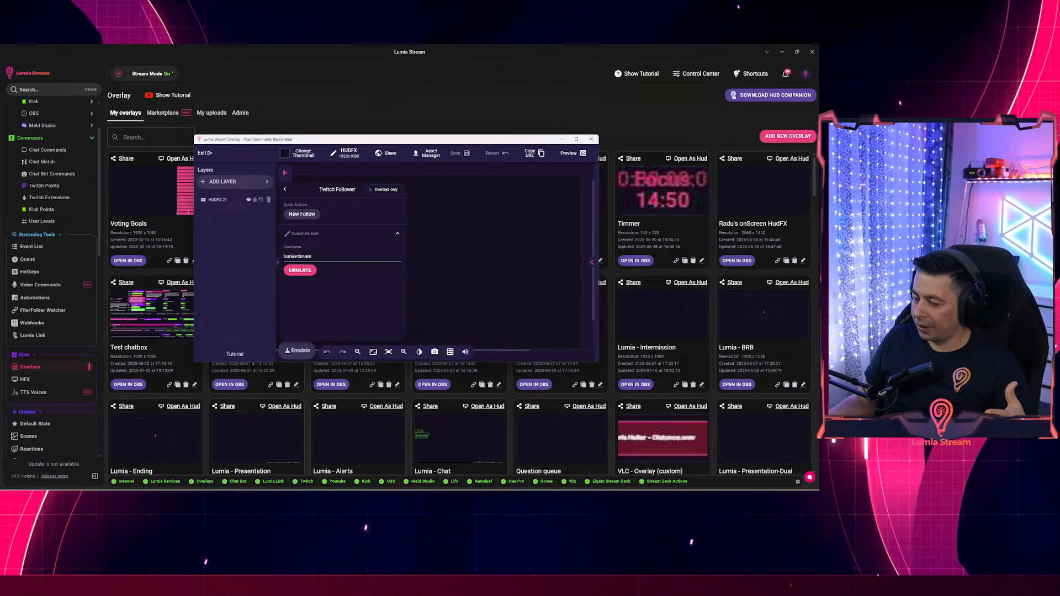
pyautogui.click(417, 438)
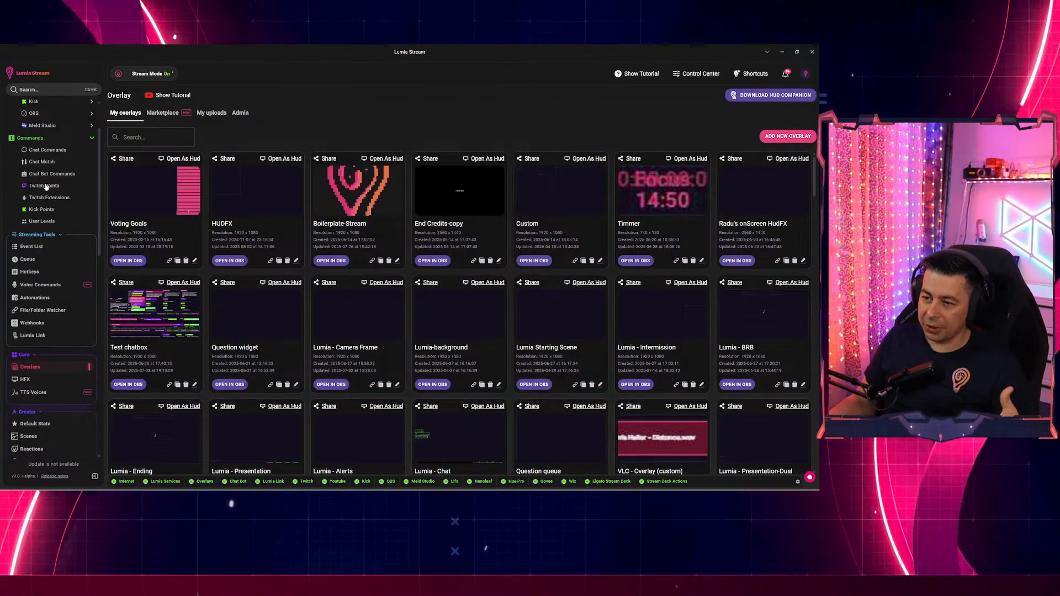
# Show the Alerts > Twitch > Follower settings with the overlay editor reopened over them.
pyautogui.scroll(2, 52, 173)
pyautogui.click(45, 143)
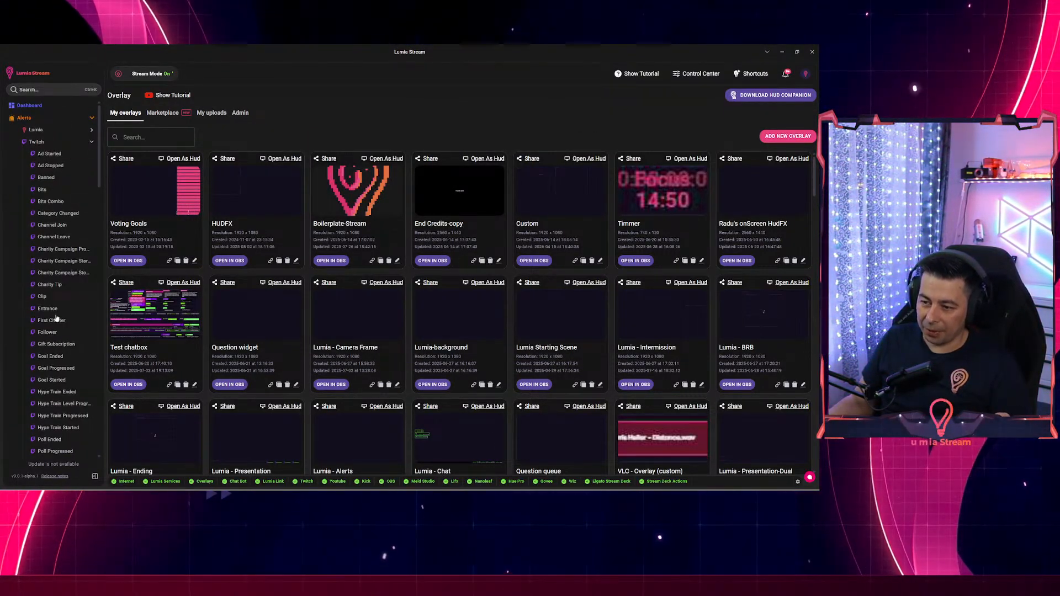
pyautogui.click(47, 331)
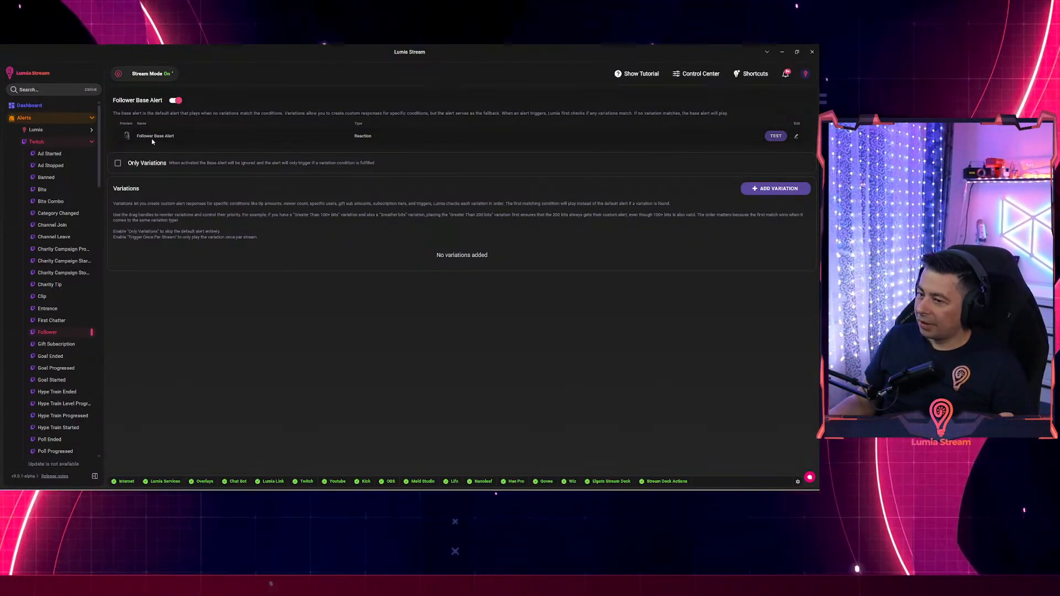
pyautogui.click(353, 143)
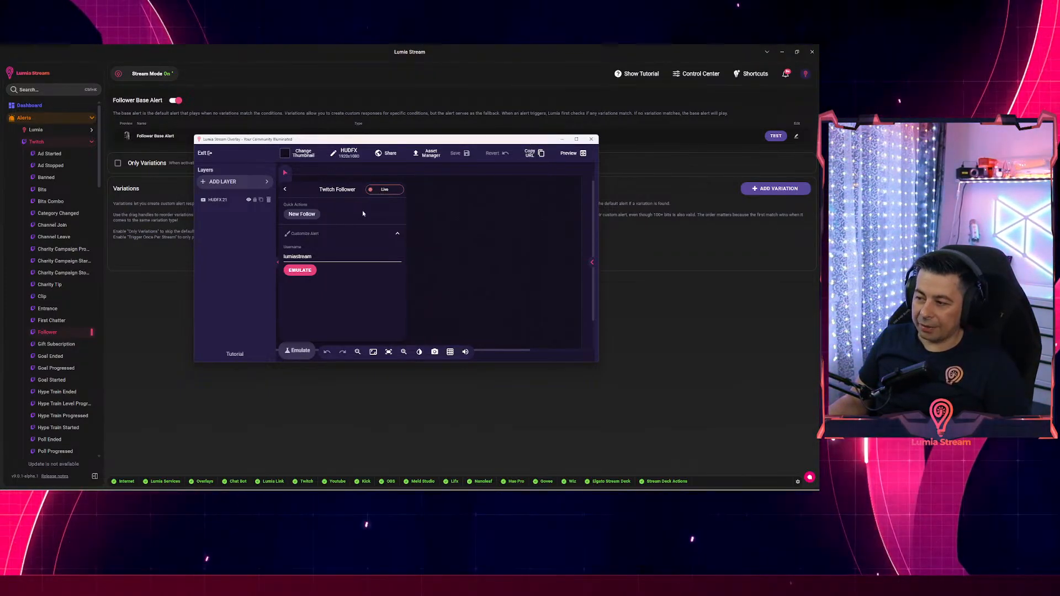
# Emulate the follower alert, close the editor, test Follower Base Alert, and show Shortcuts.
pyautogui.click(301, 271)
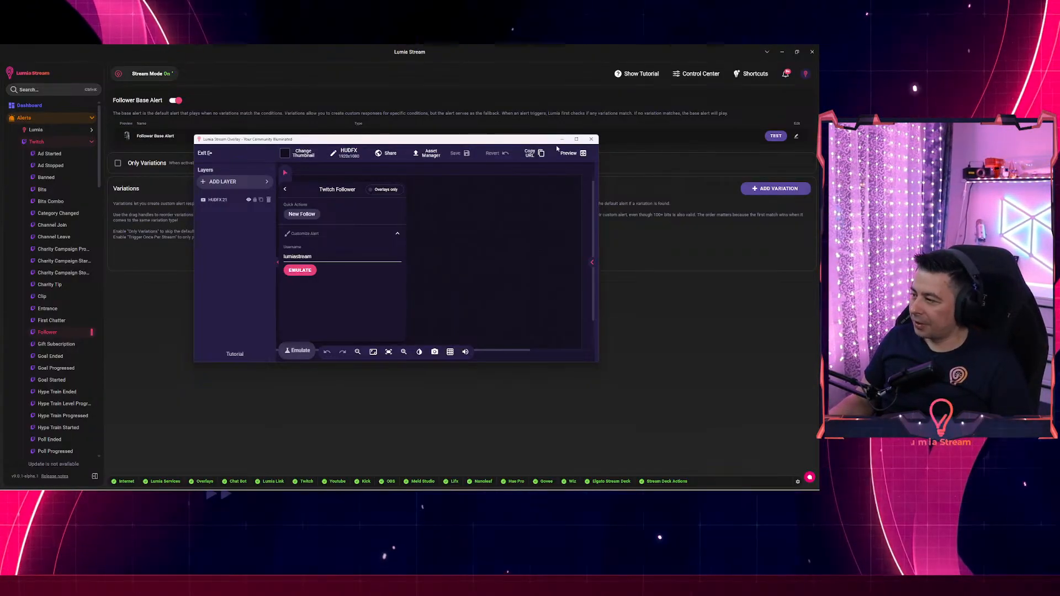
pyautogui.click(590, 140)
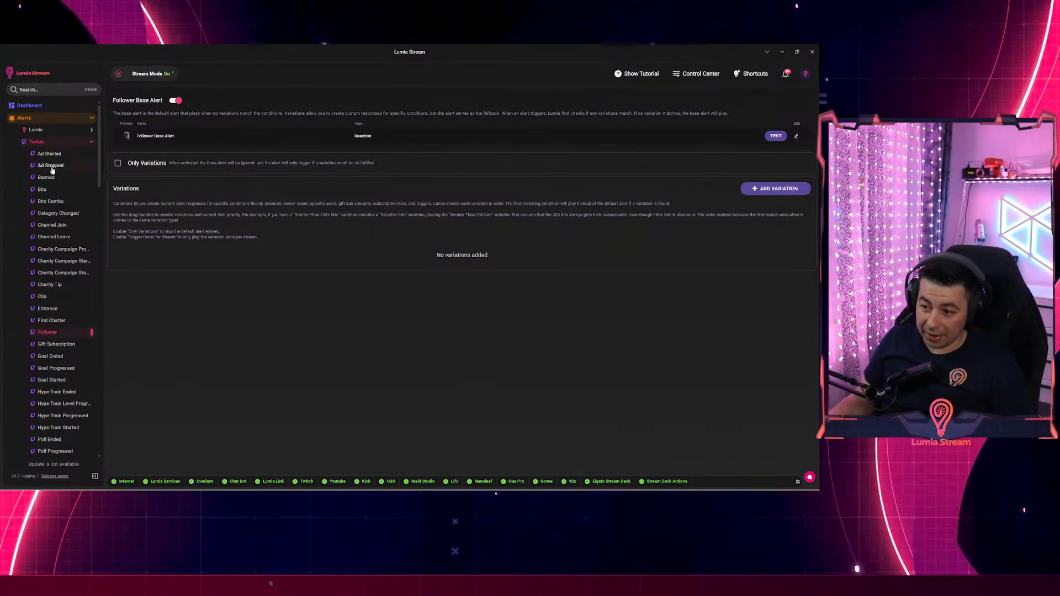
pyautogui.click(776, 136)
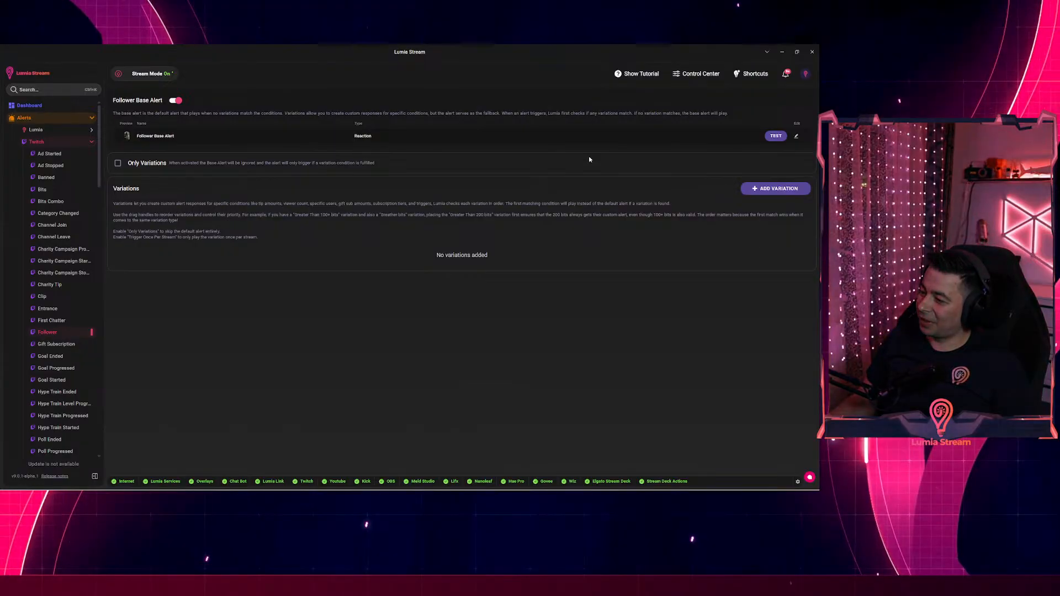
pyautogui.click(750, 74)
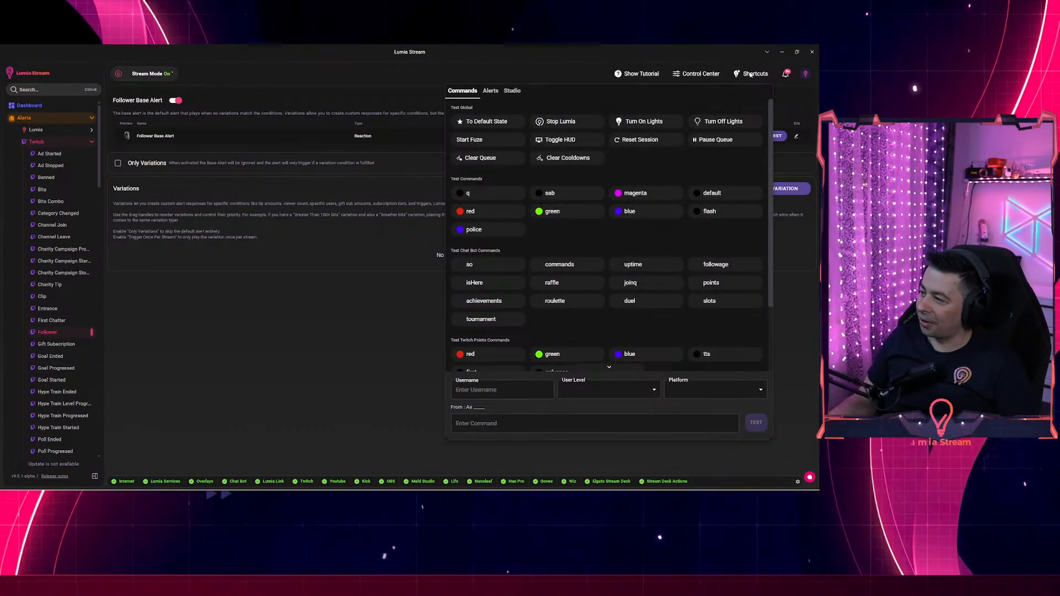
# Filter the alert tests by 'foll' and play a test Twitch Follower alert.
pyautogui.click(491, 91)
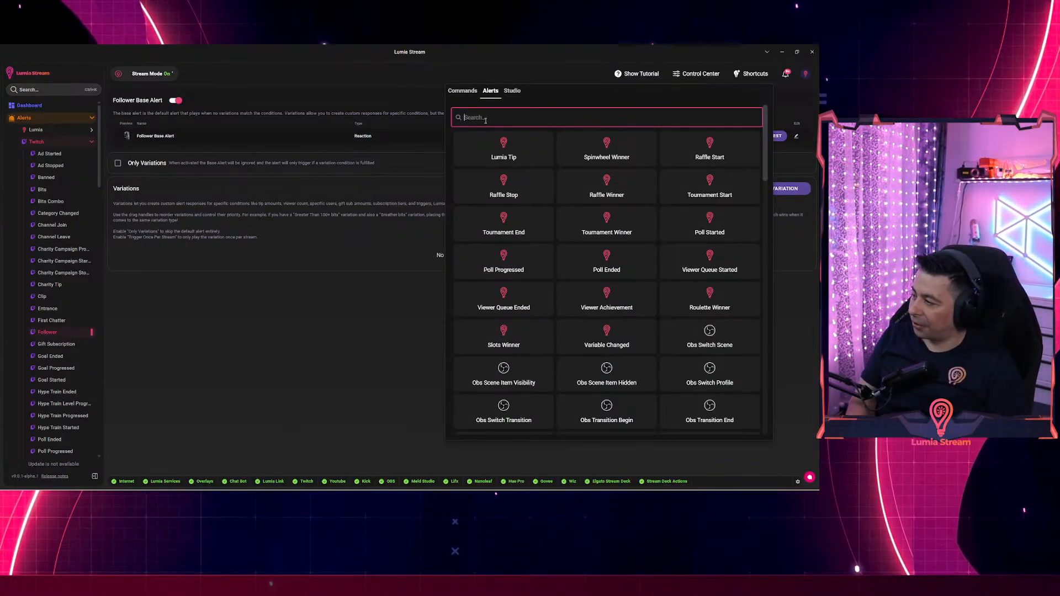
pyautogui.scroll(-15, 600, 282)
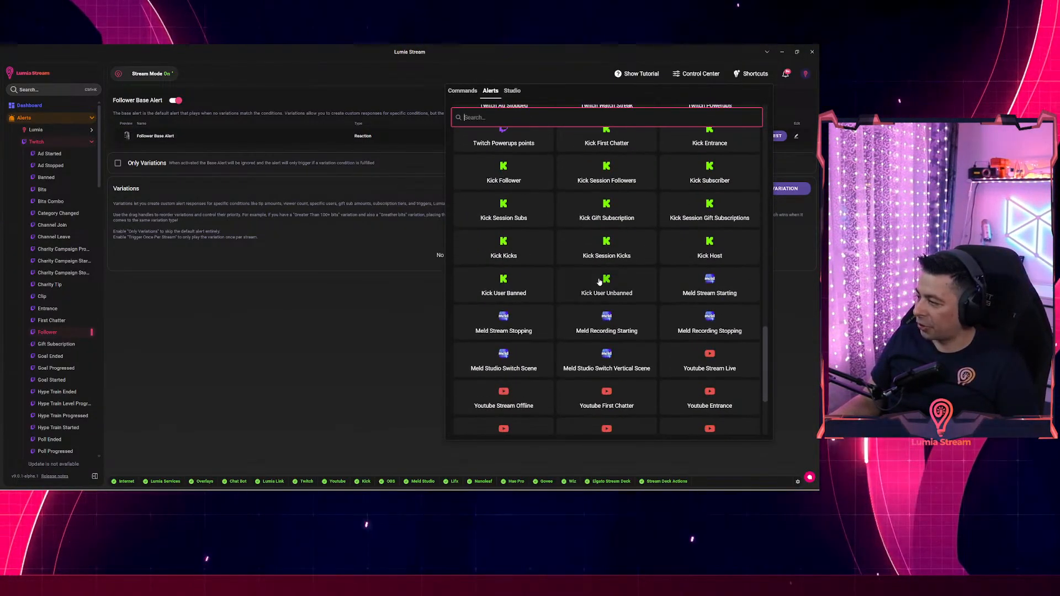
pyautogui.scroll(-3, 599, 281)
pyautogui.scroll(18, 561, 239)
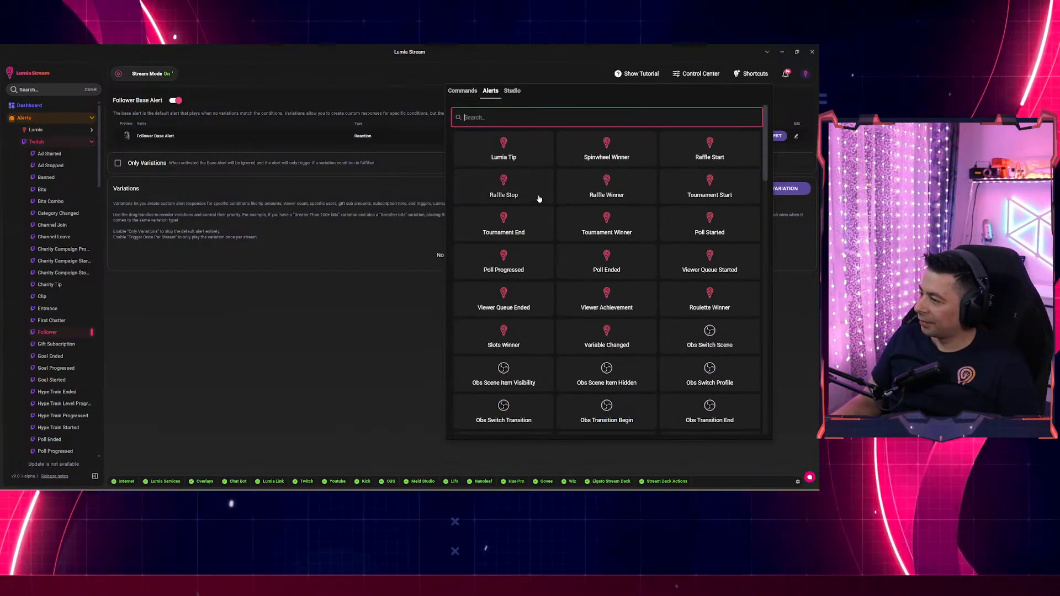
pyautogui.write('foll')
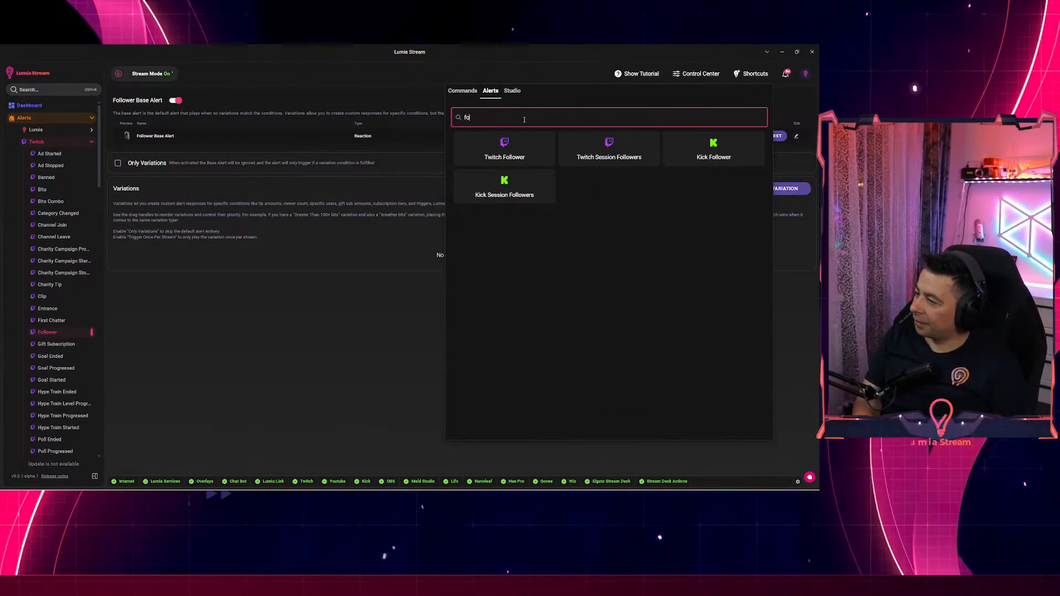
pyautogui.click(510, 158)
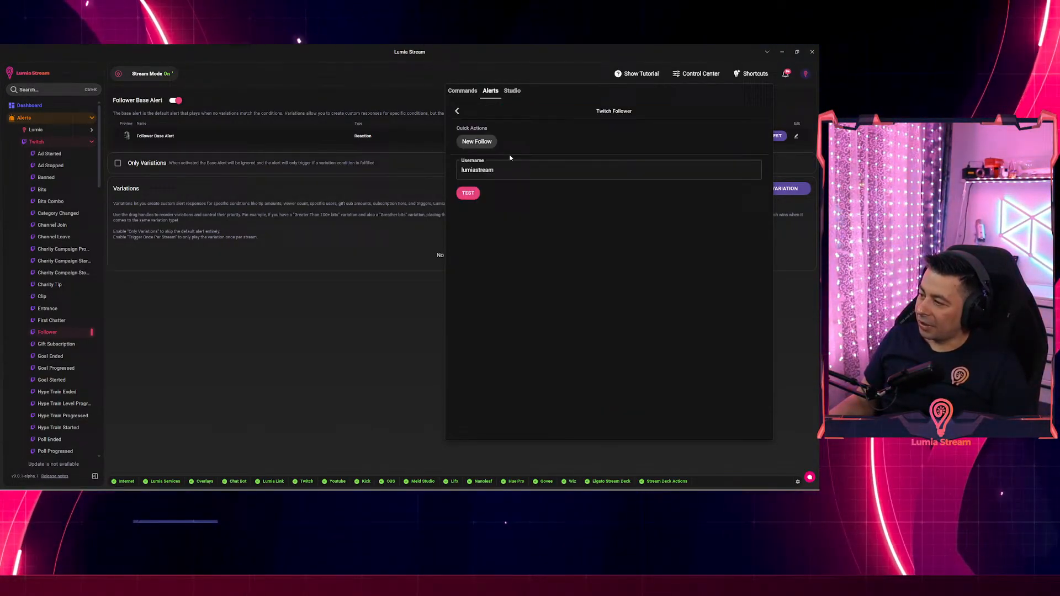
pyautogui.click(468, 193)
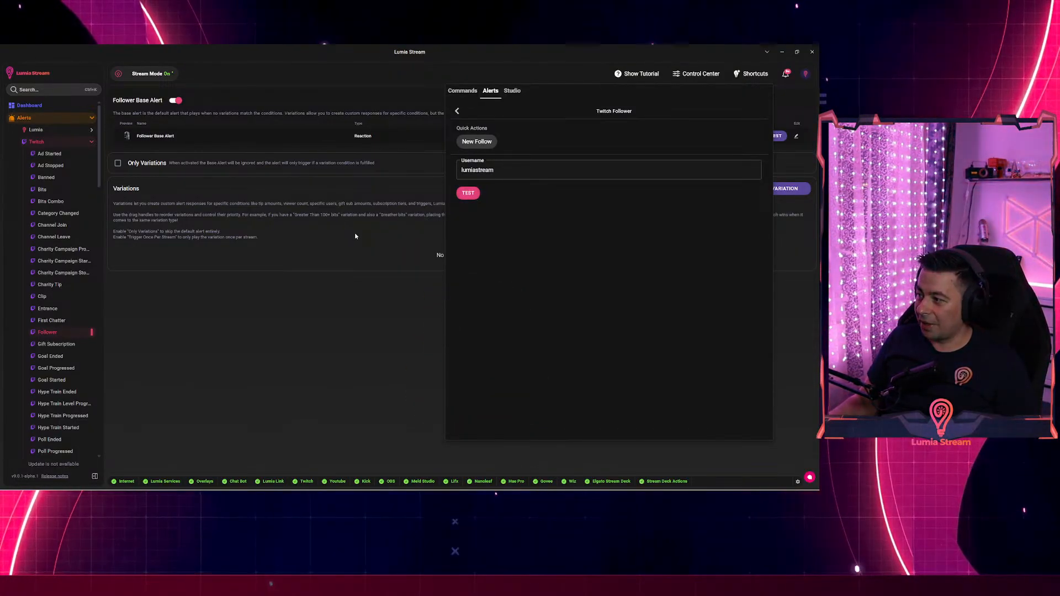
# Return to the filtered follower alerts, then close and reopen the quick test panel.
pyautogui.click(457, 111)
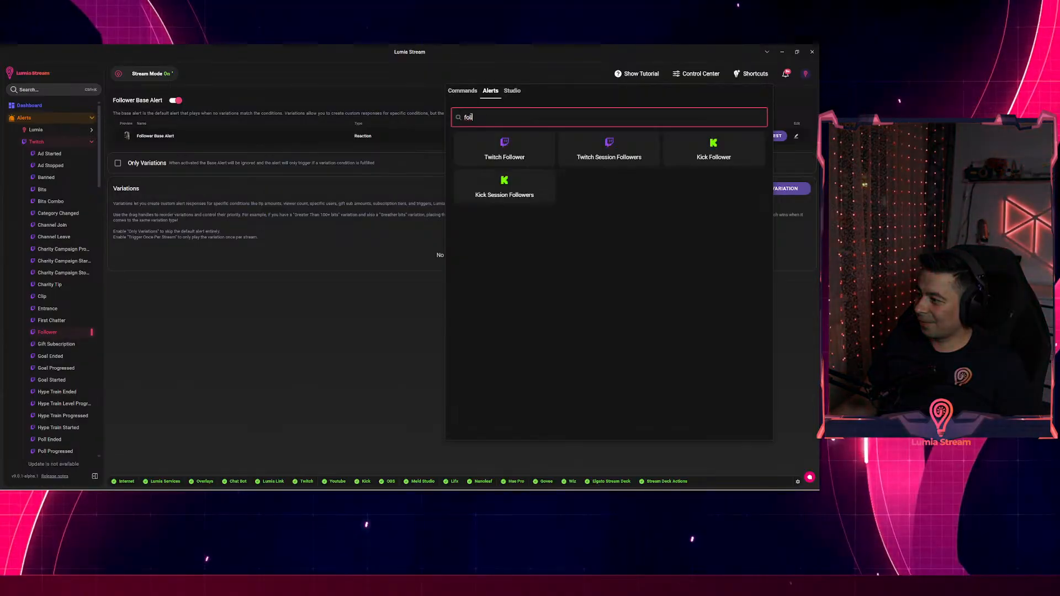
pyautogui.click(696, 73)
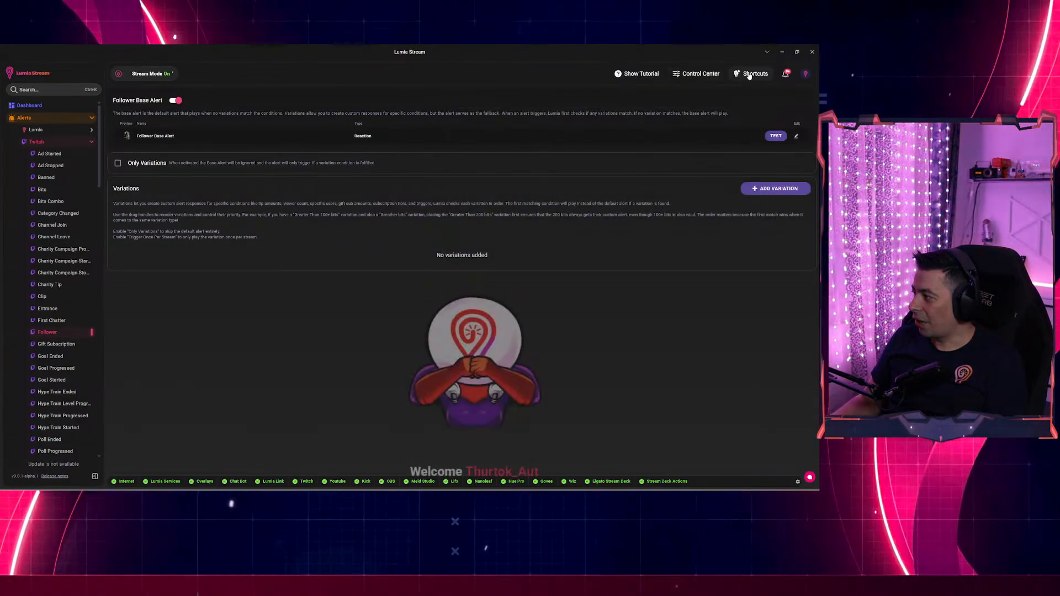
pyautogui.click(696, 74)
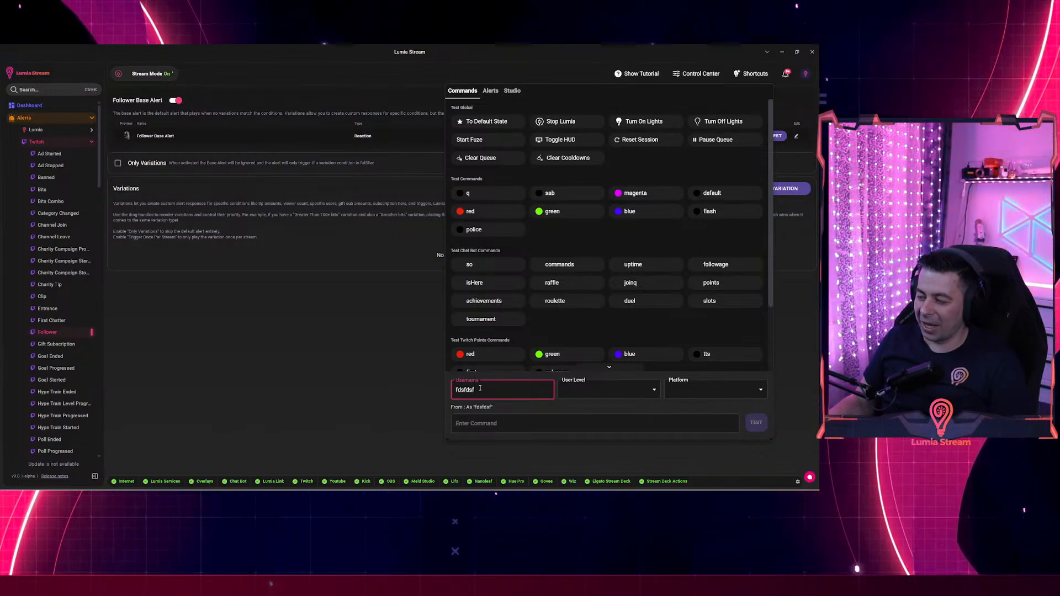
# Set the test sender's user level to Streamer and view the platform list.
pyautogui.write('ds')
pyautogui.click(587, 389)
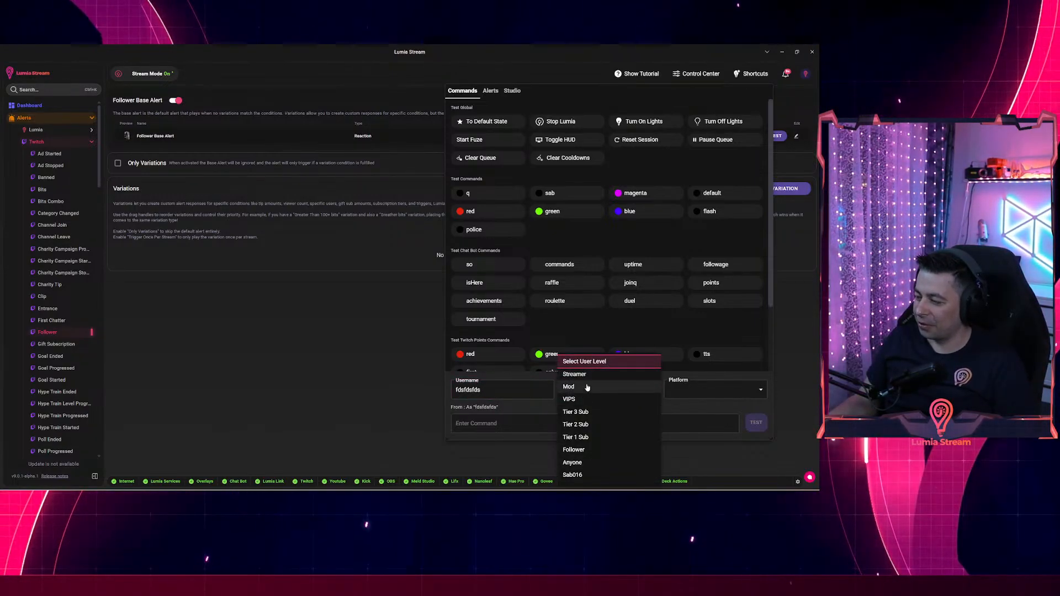
pyautogui.click(574, 374)
pyautogui.click(699, 391)
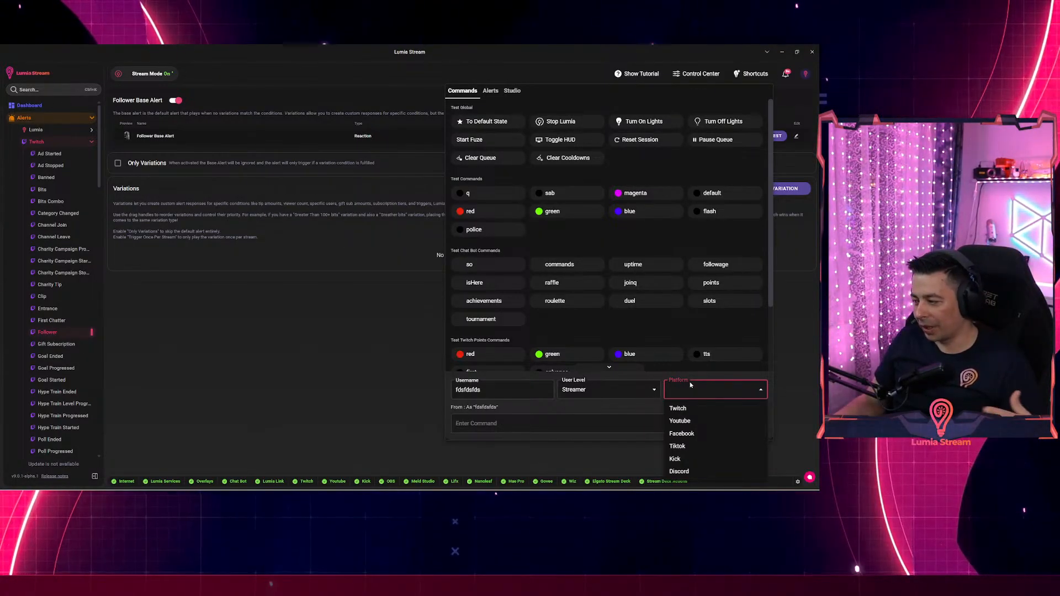
# Enter the test chat command '!fdghfgh' and check the test username field.
pyautogui.click(463, 423)
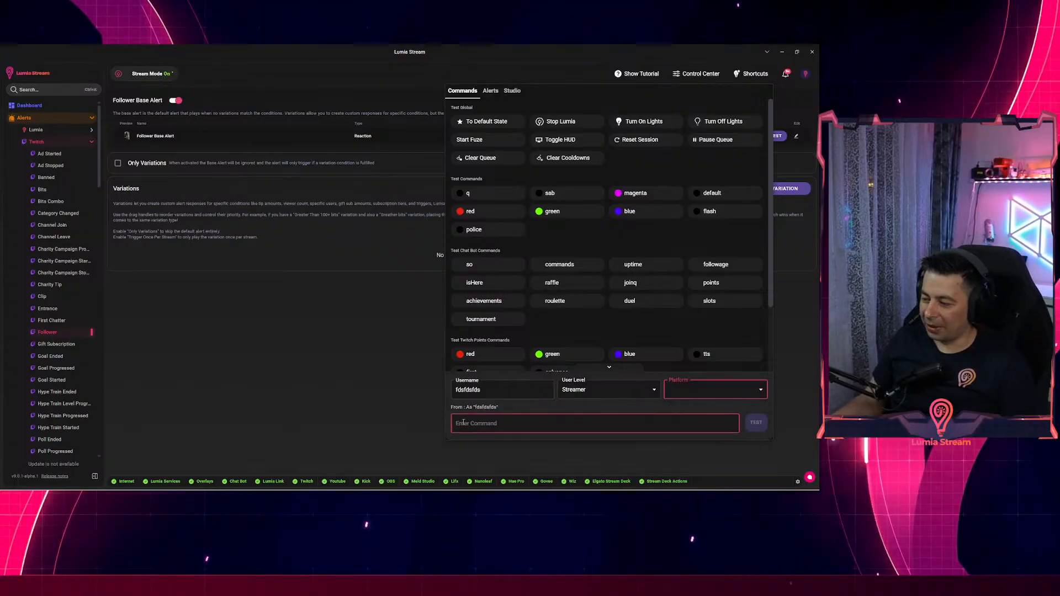
pyautogui.write('!fd')
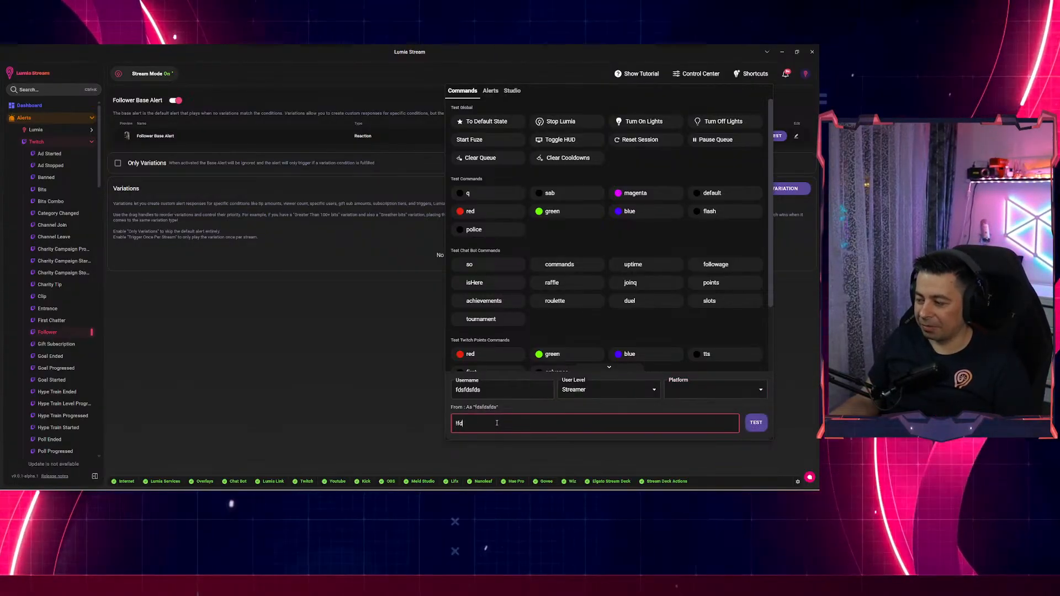
pyautogui.write('ghfgh')
pyautogui.click(480, 390)
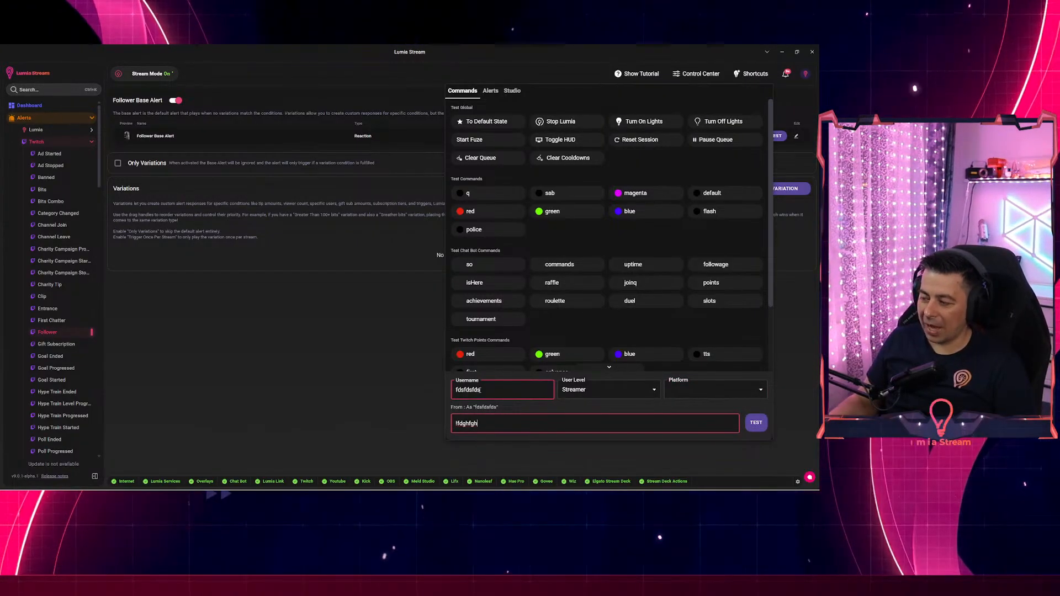
pyautogui.click(464, 419)
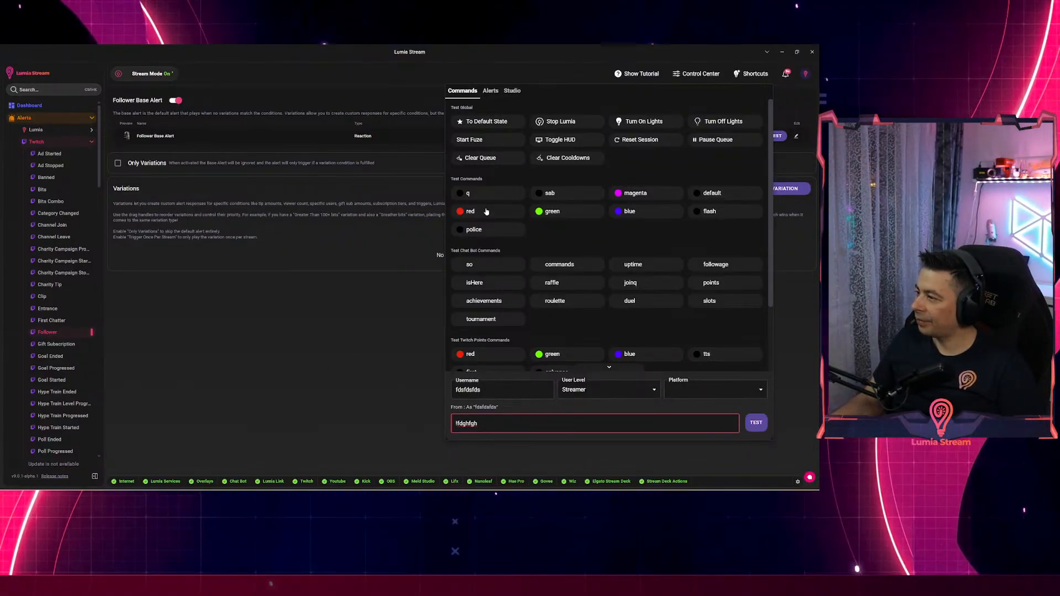
# Look over the Studio theme tests, return to the Commands tests, and close the panel.
pyautogui.click(513, 94)
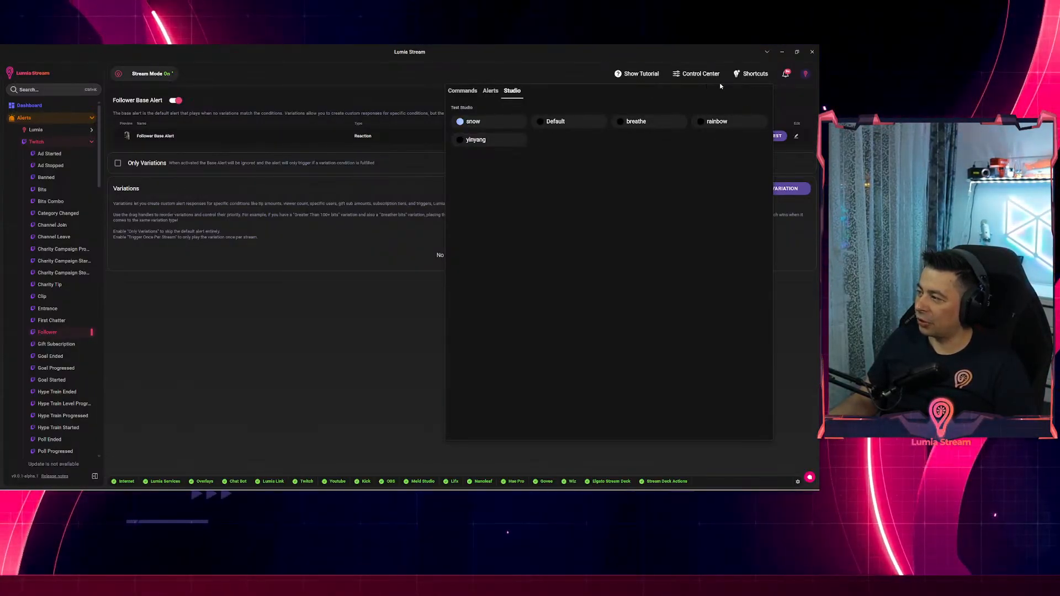
pyautogui.click(469, 92)
pyautogui.scroll(-3, 563, 254)
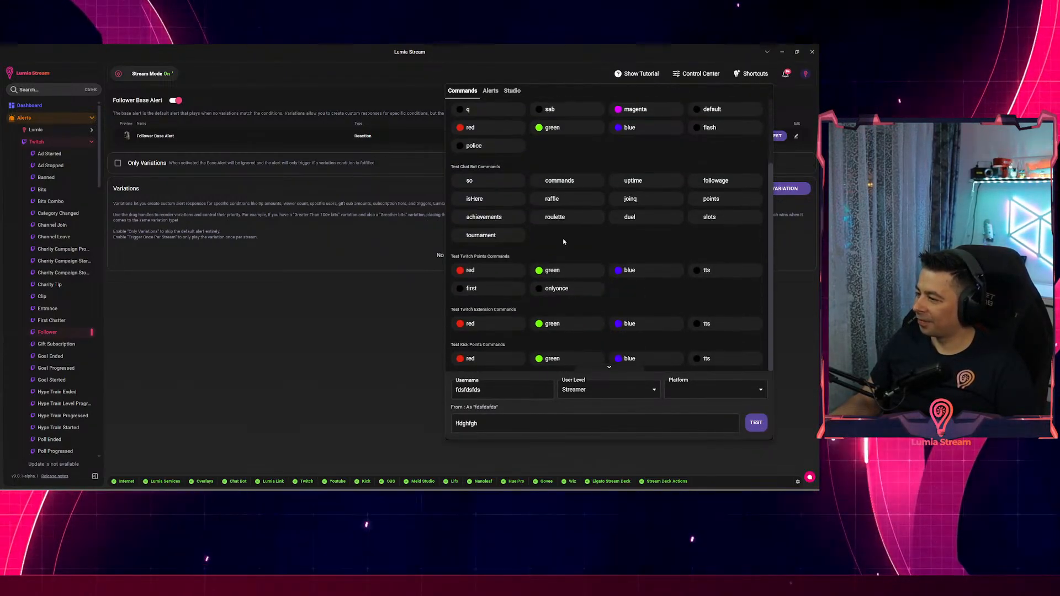
pyautogui.scroll(3, 558, 237)
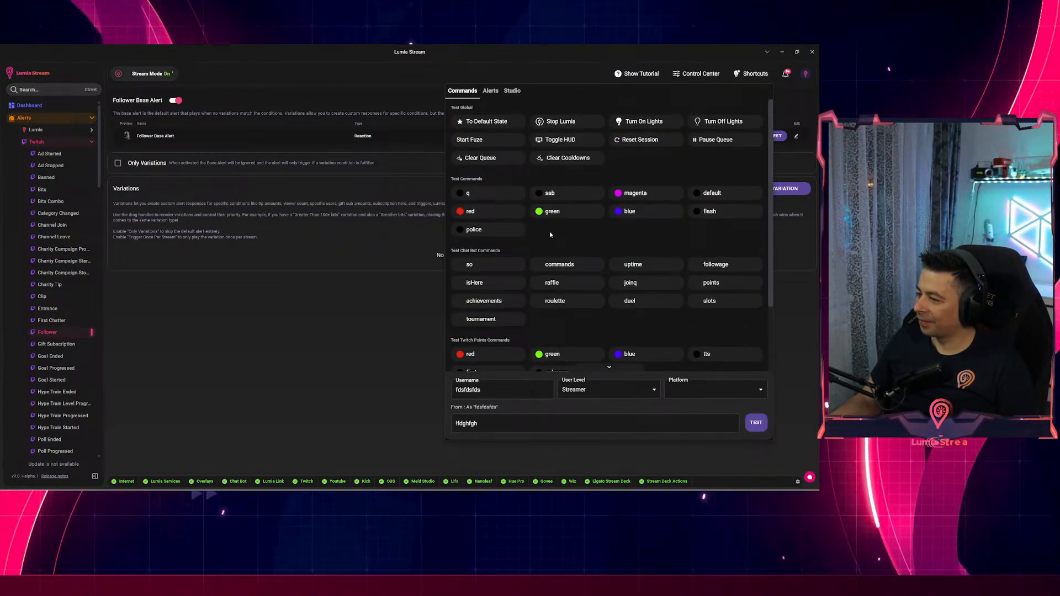
pyautogui.click(327, 352)
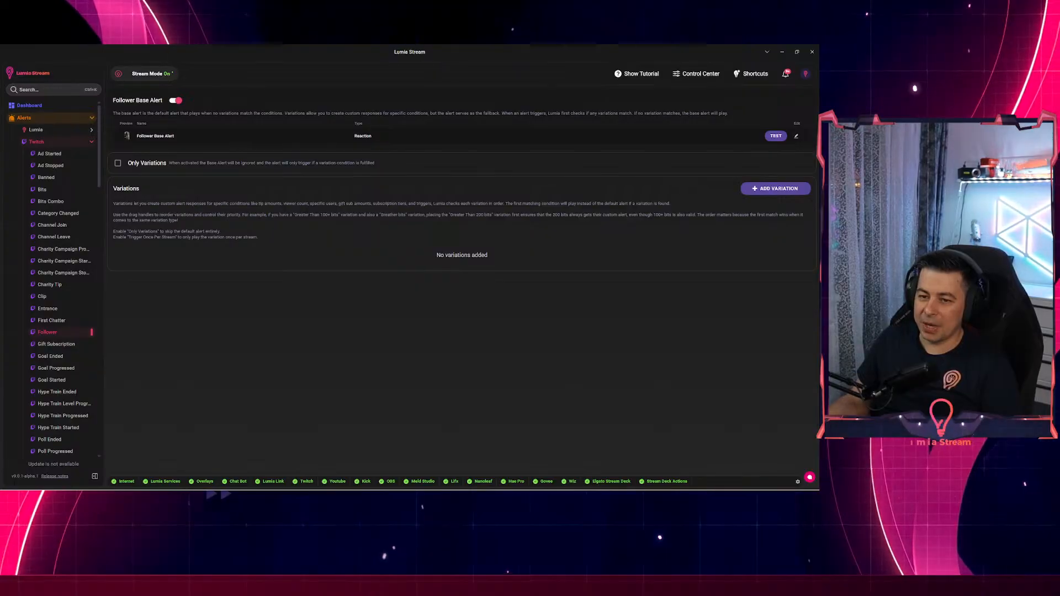
# Send the lights to their default state from the quick test panel.
pyautogui.click(752, 73)
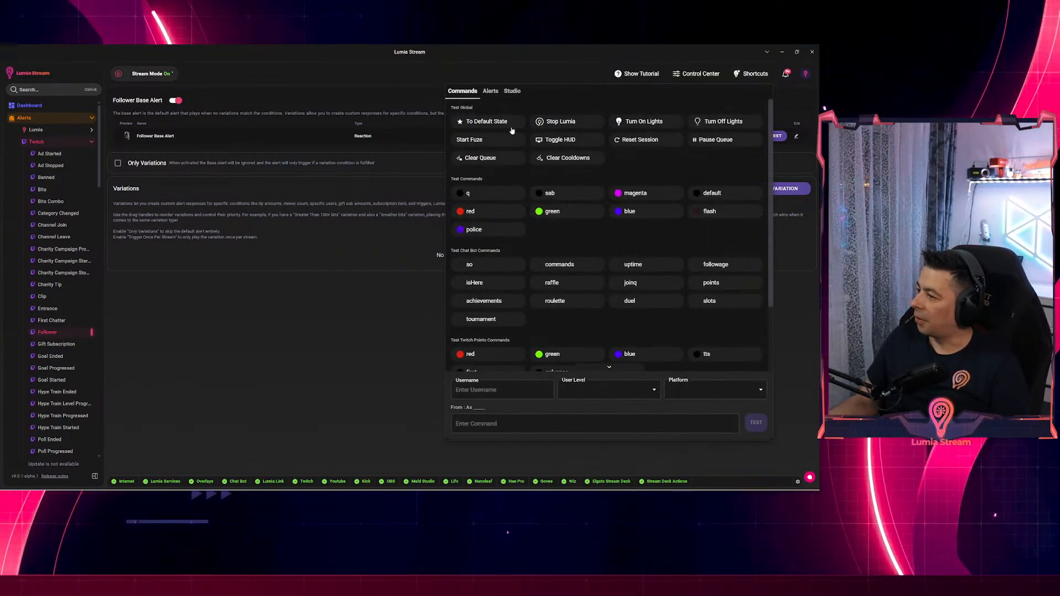
pyautogui.click(484, 122)
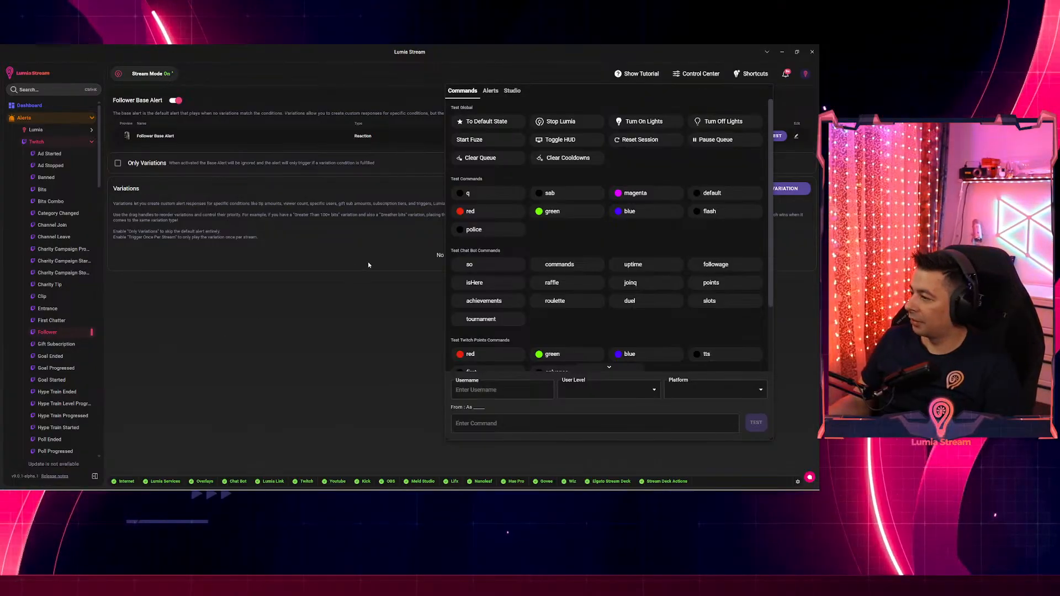
pyautogui.click(386, 263)
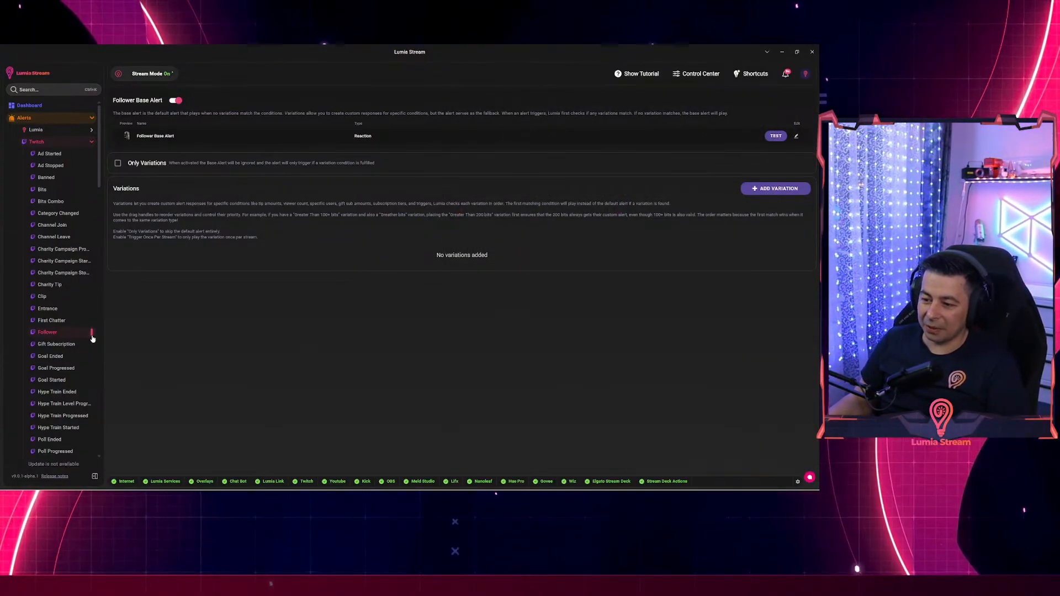
# Collapse the Twitch alerts list and scroll the sidebar down to Settings.
pyautogui.click(67, 142)
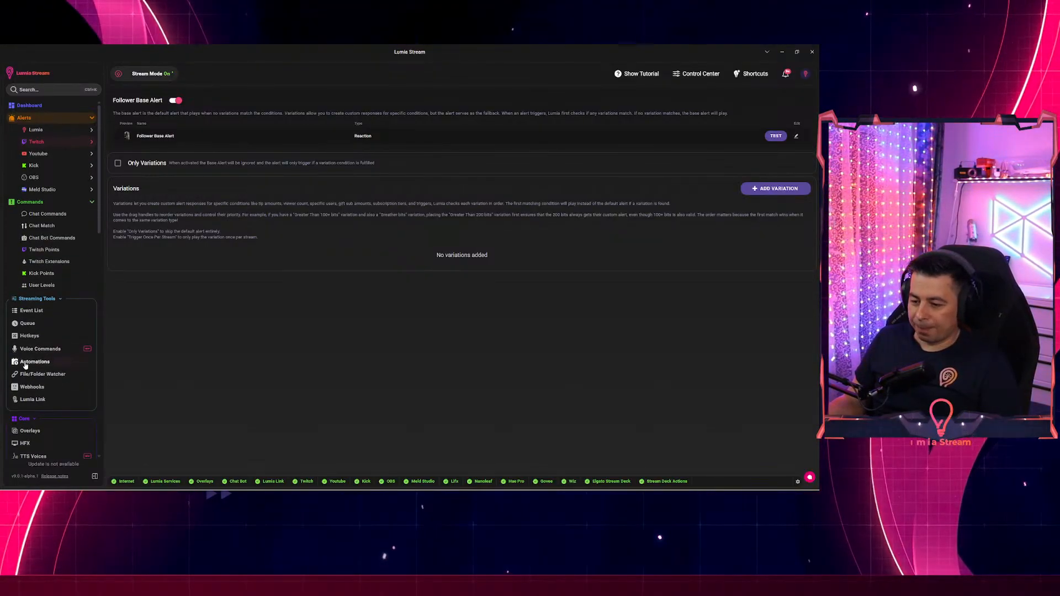
pyautogui.scroll(-2, 34, 358)
pyautogui.scroll(-8, 44, 387)
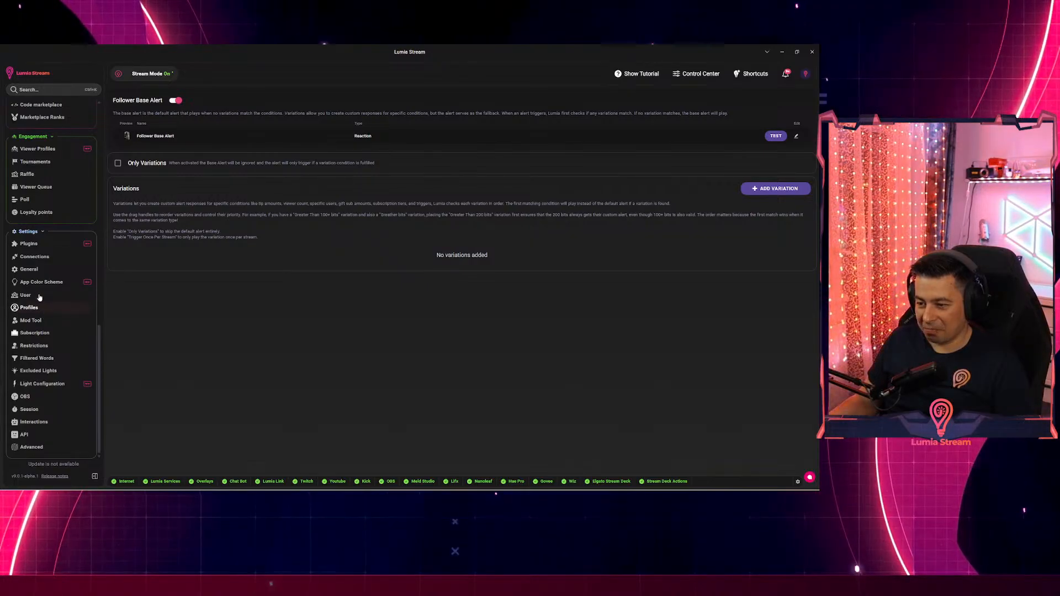
# Remove Stream Deck Actions from the installed plugins, then install it again from the Marketplace.
pyautogui.click(30, 245)
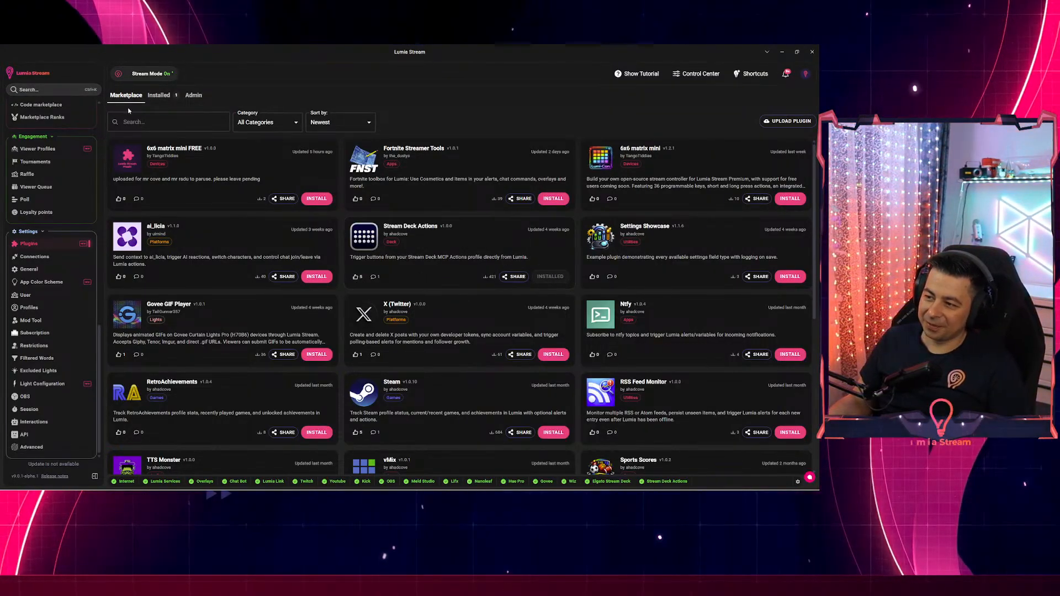
pyautogui.click(159, 96)
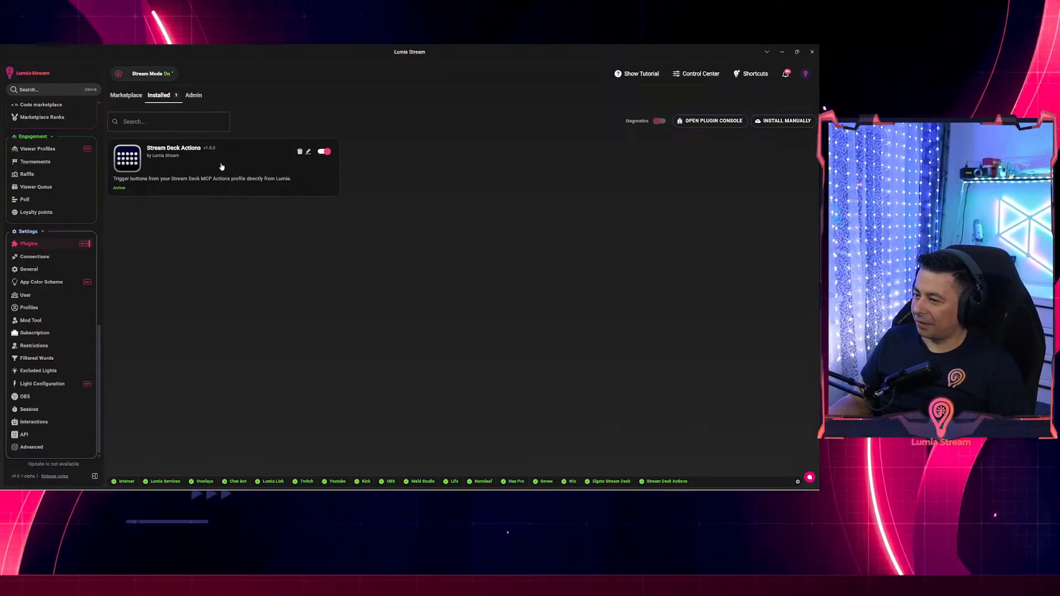
pyautogui.click(300, 152)
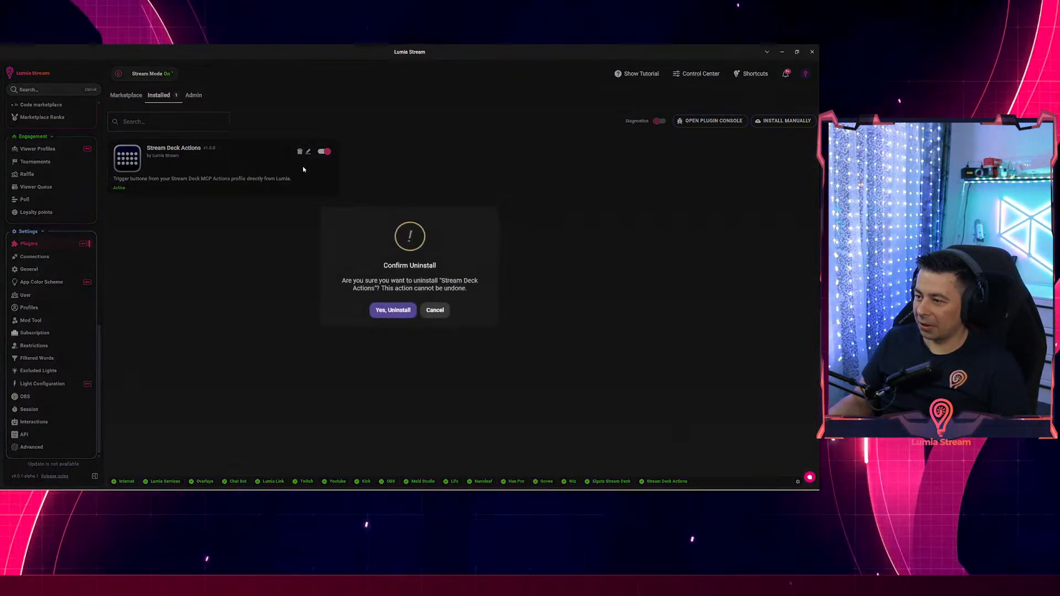
pyautogui.click(395, 310)
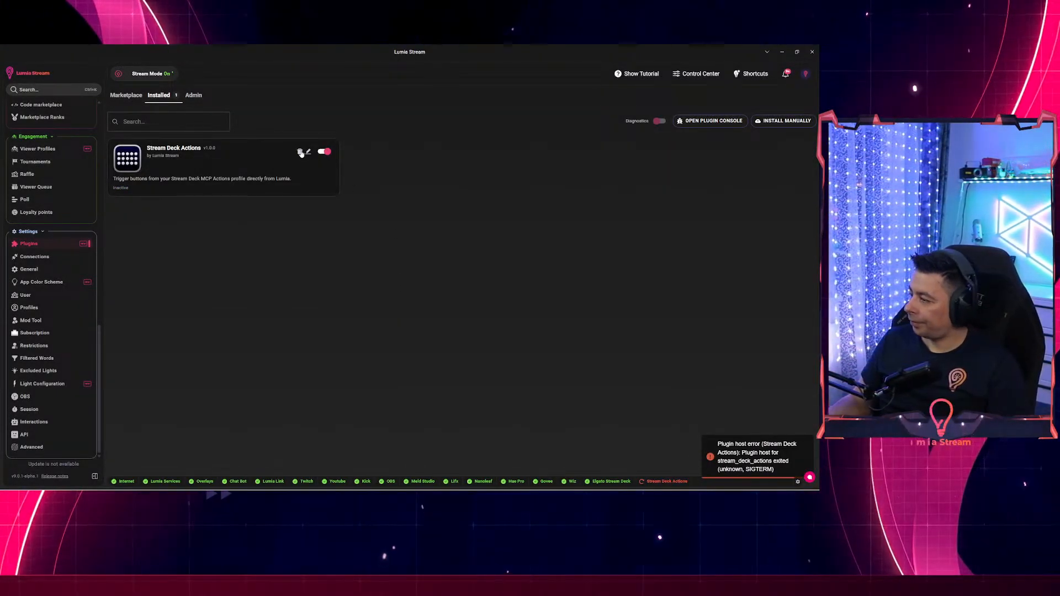
pyautogui.click(126, 95)
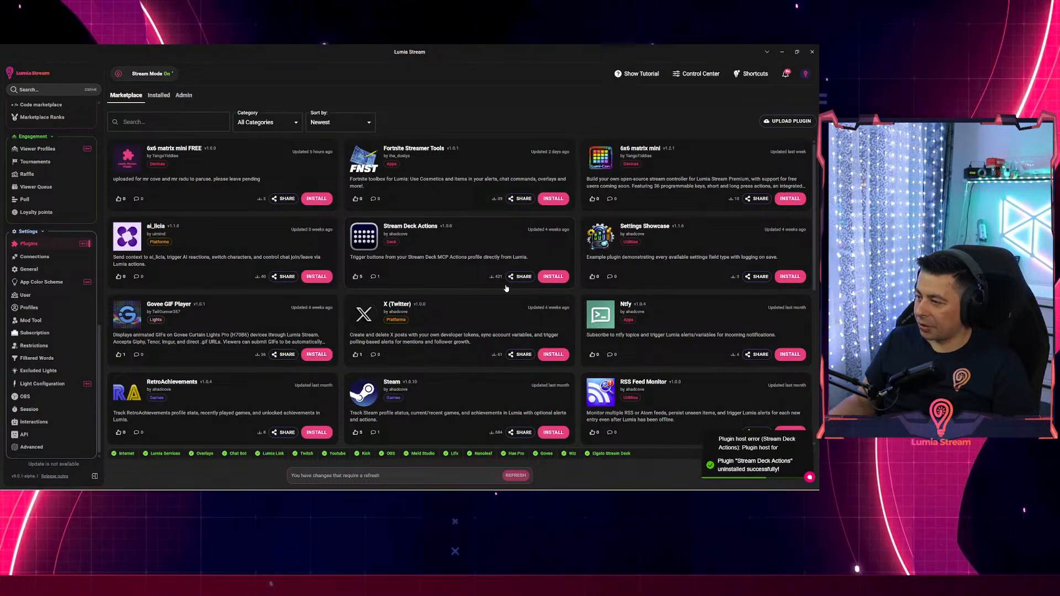
pyautogui.click(553, 276)
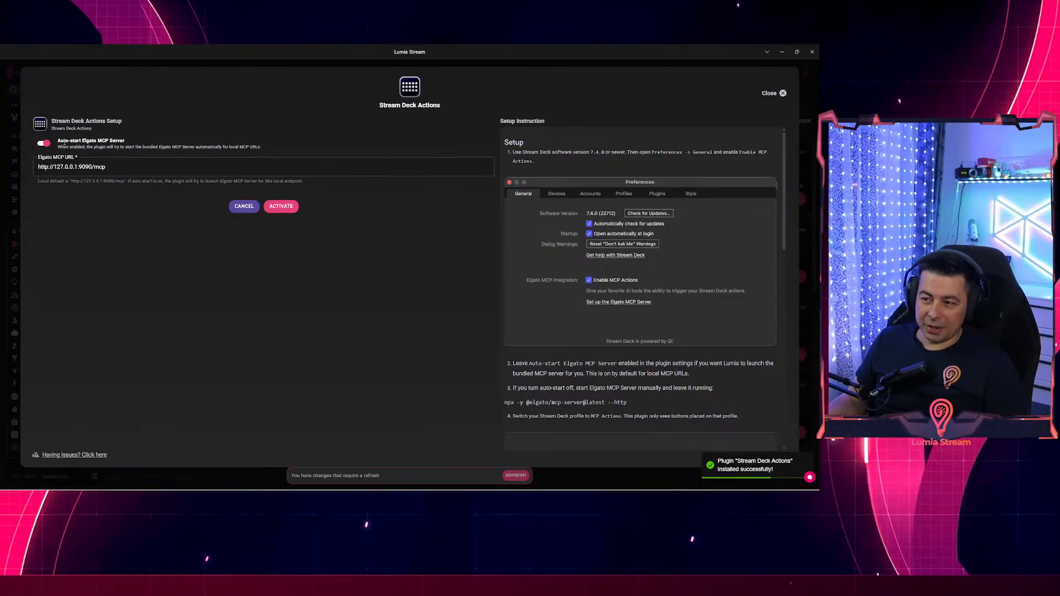
pyautogui.click(39, 167)
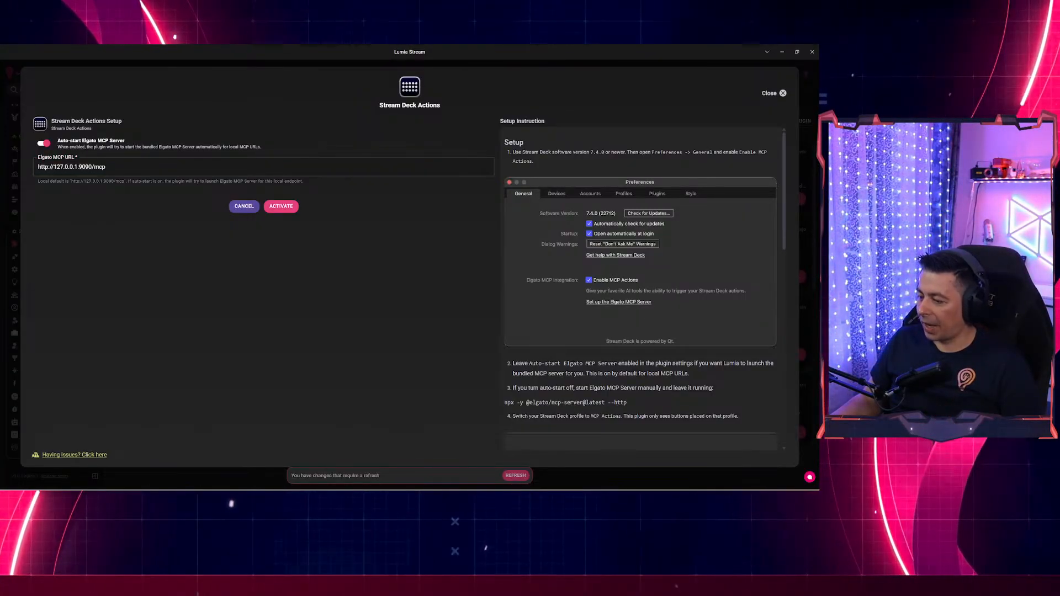
pyautogui.click(379, 489)
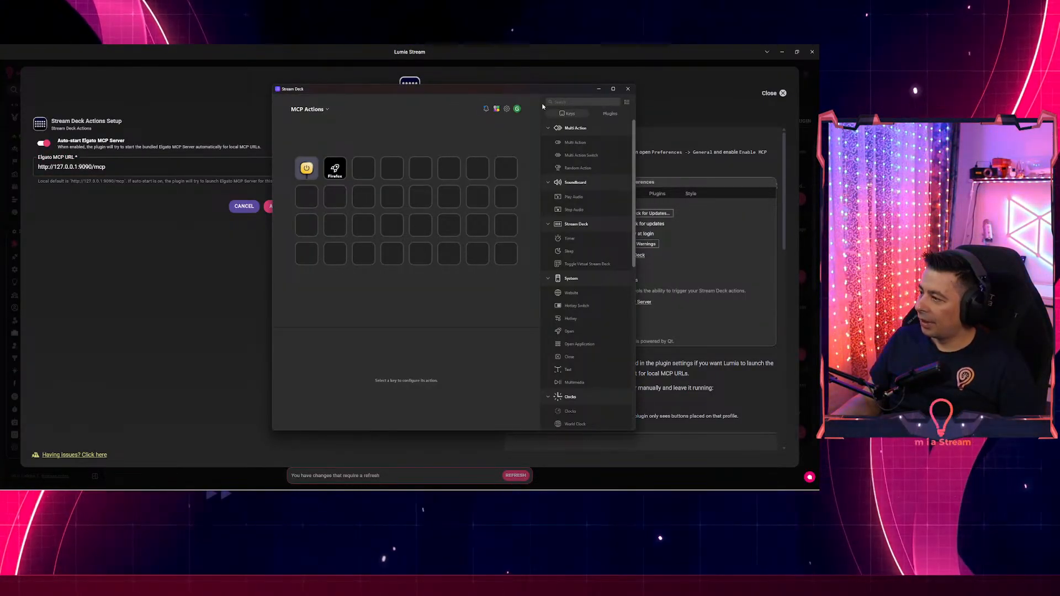
# Move Stream Deck aside, read Lumia's setup instructions, and check Stream Deck preferences for MCP integration.
pyautogui.moveTo(493, 90); pyautogui.dragTo(313, 112)
pyautogui.click(592, 138)
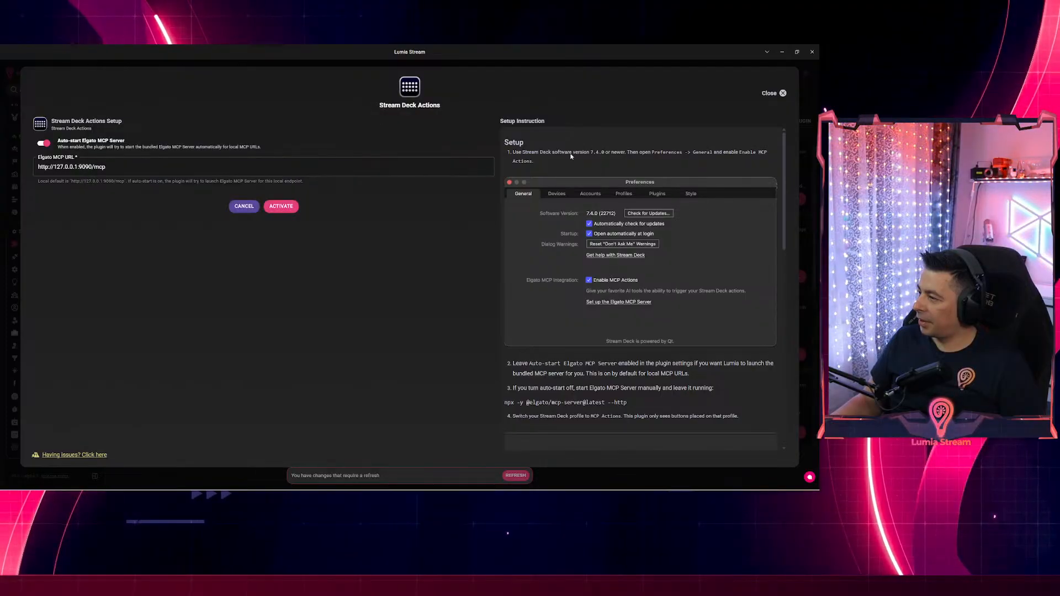
pyautogui.scroll(-1, 552, 161)
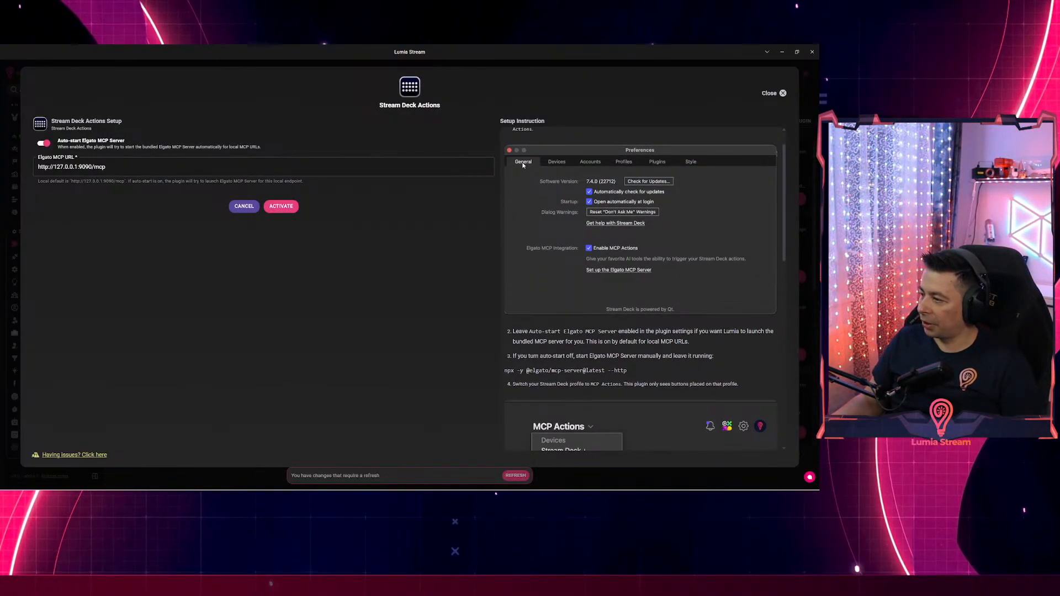
pyautogui.scroll(-1, 596, 252)
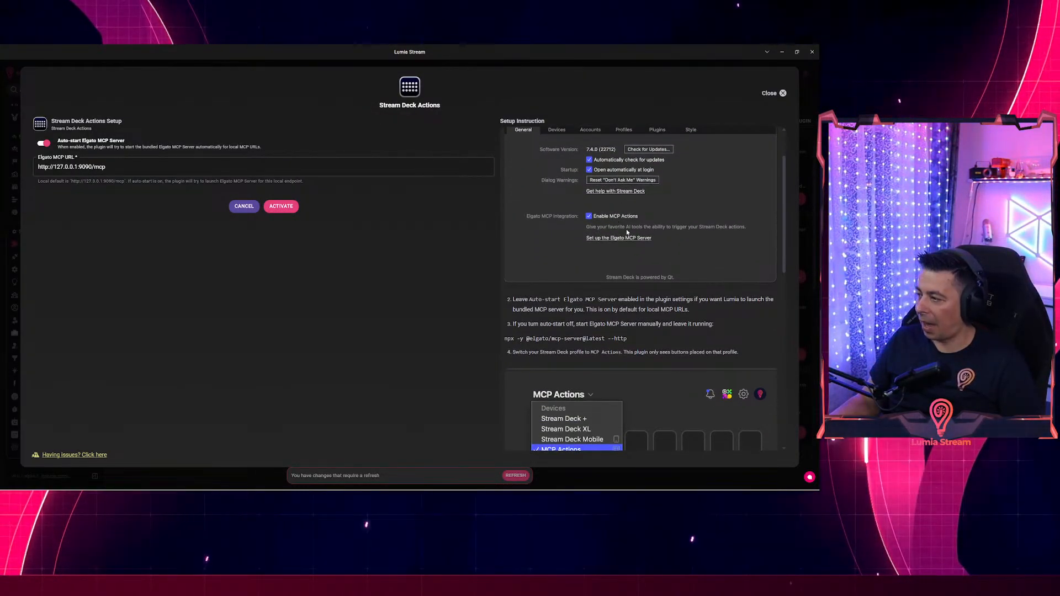
pyautogui.hotkey('alt', 'Tab')
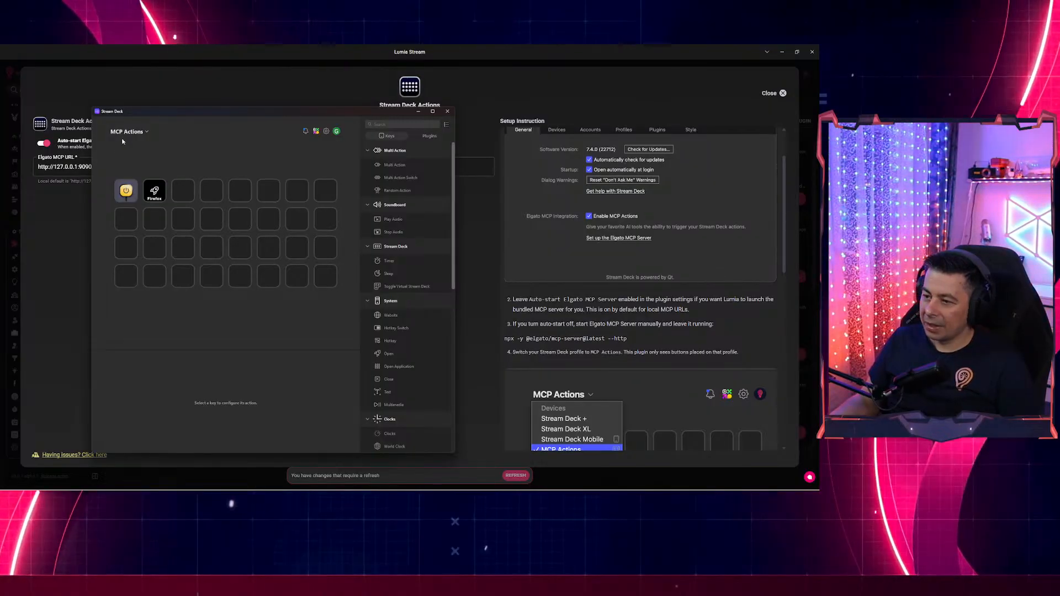
pyautogui.click(325, 130)
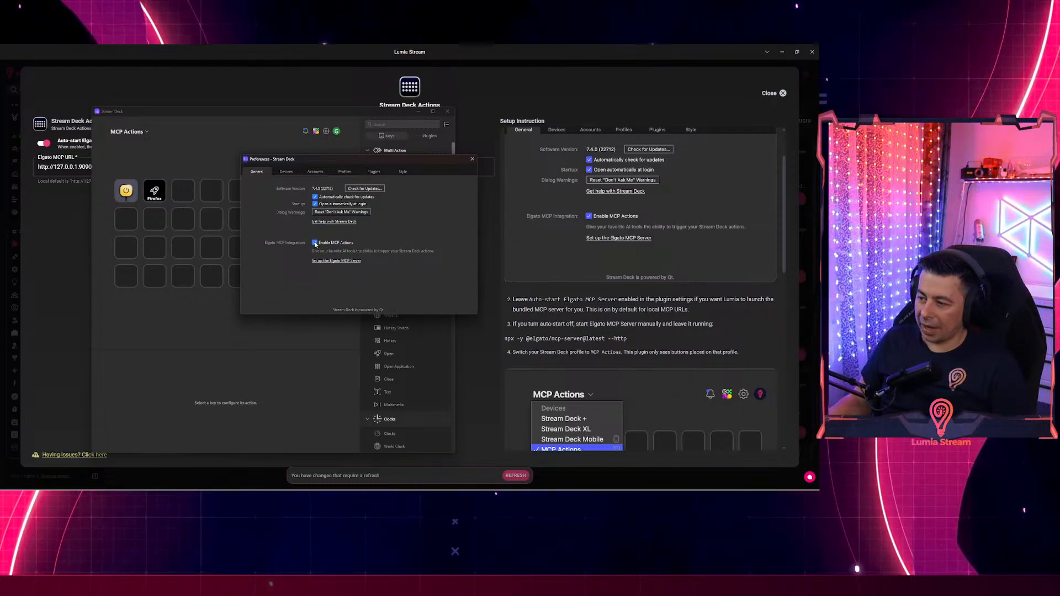
pyautogui.click(472, 160)
# Delete the power and Firefox keys from the MCP Actions profile, then close Lumia's Stream Deck Actions dialog.
pyautogui.click(128, 132)
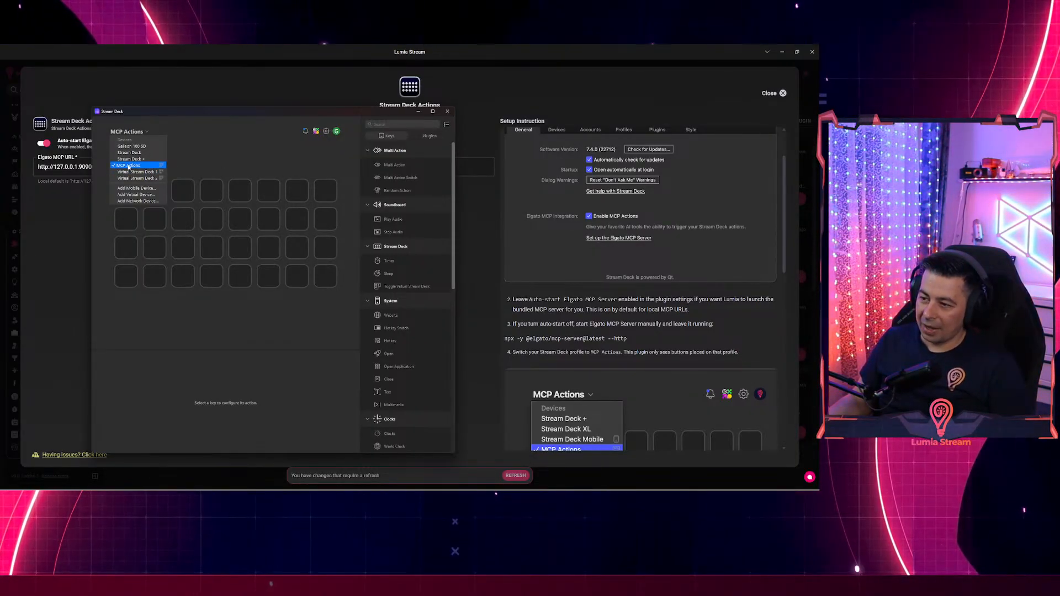
pyautogui.click(129, 166)
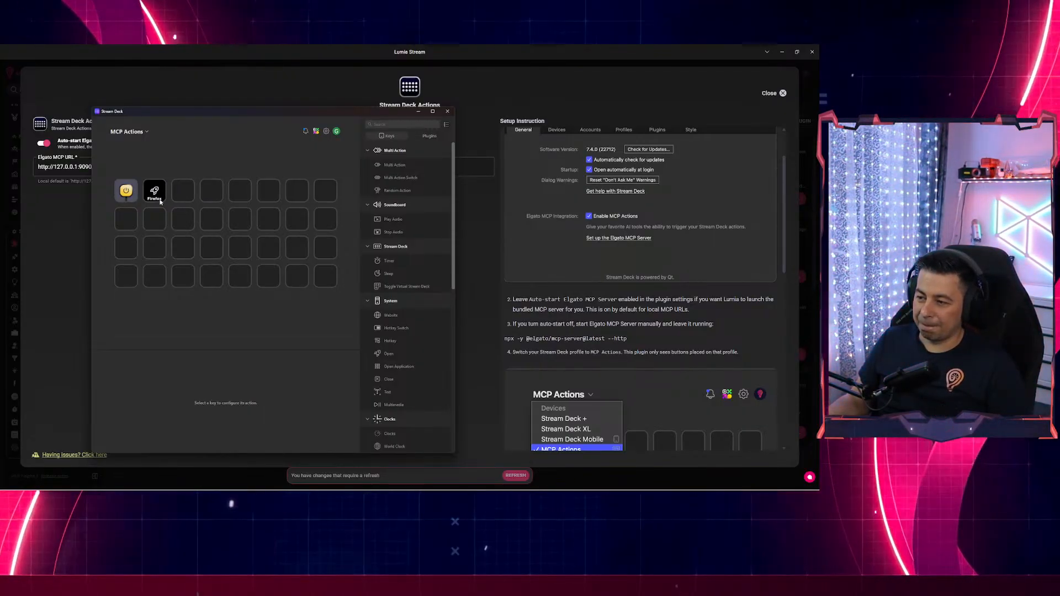
pyautogui.click(126, 191)
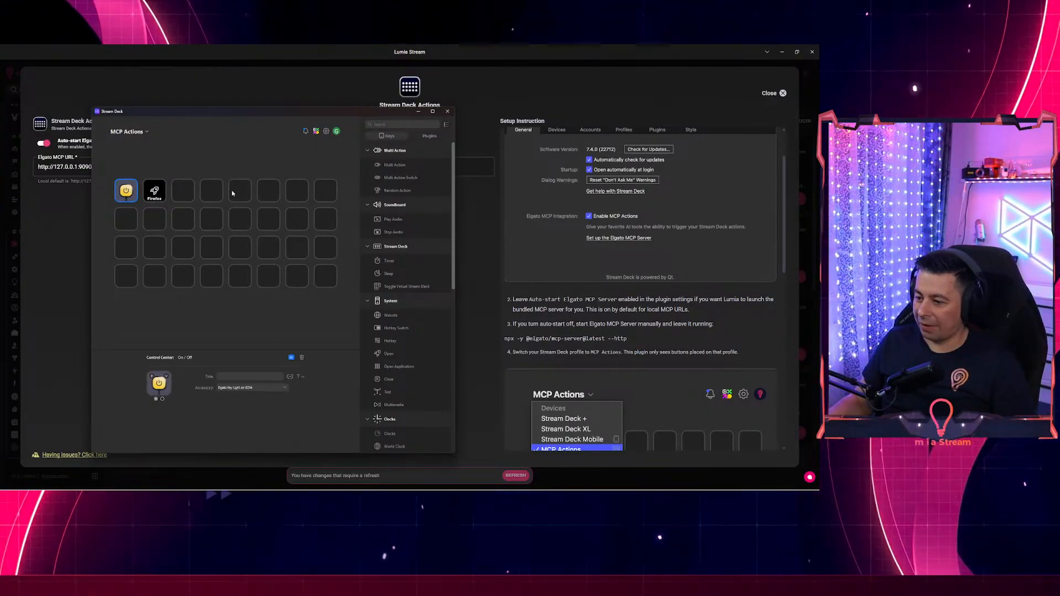
pyautogui.press('Delete')
pyautogui.click(154, 191)
pyautogui.press('Delete')
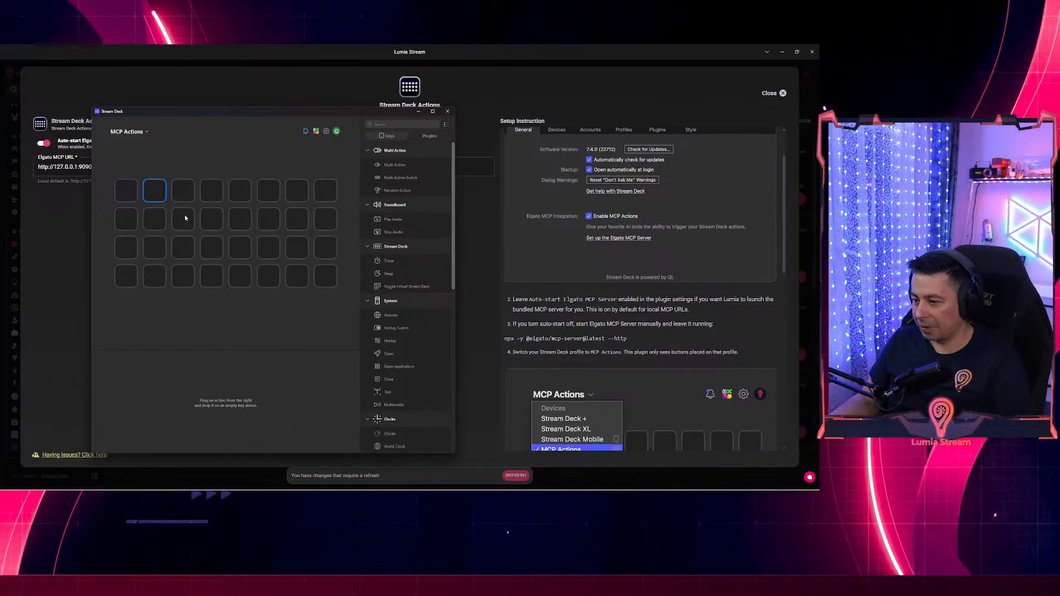
pyautogui.click(483, 254)
pyautogui.press('Escape')
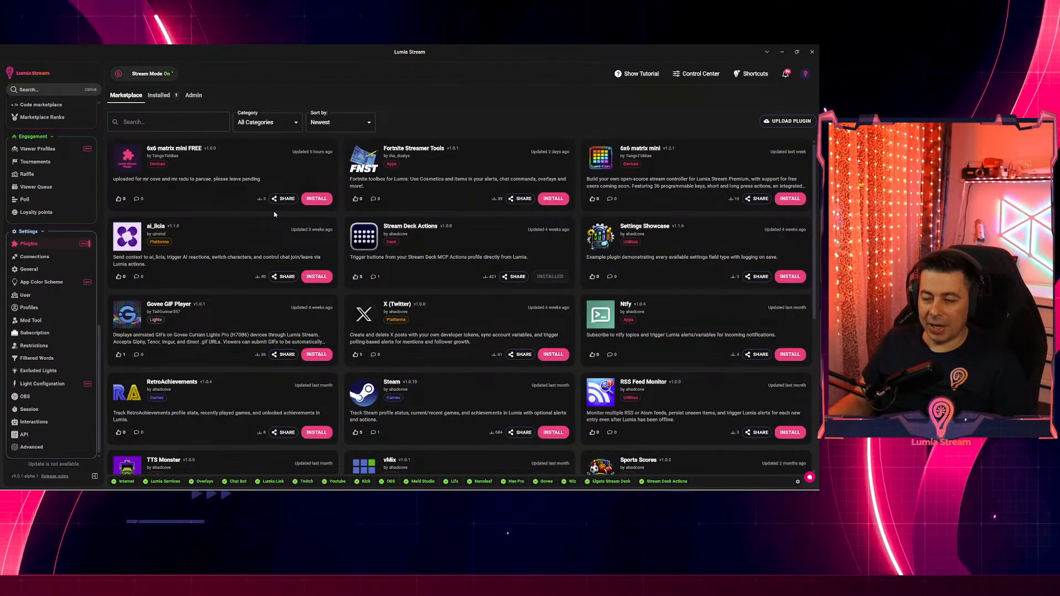
# Use Alt+Tab to put the Stream Deck window over Lumia's Marketplace page.
pyautogui.hotkey('alt', 'Tab')
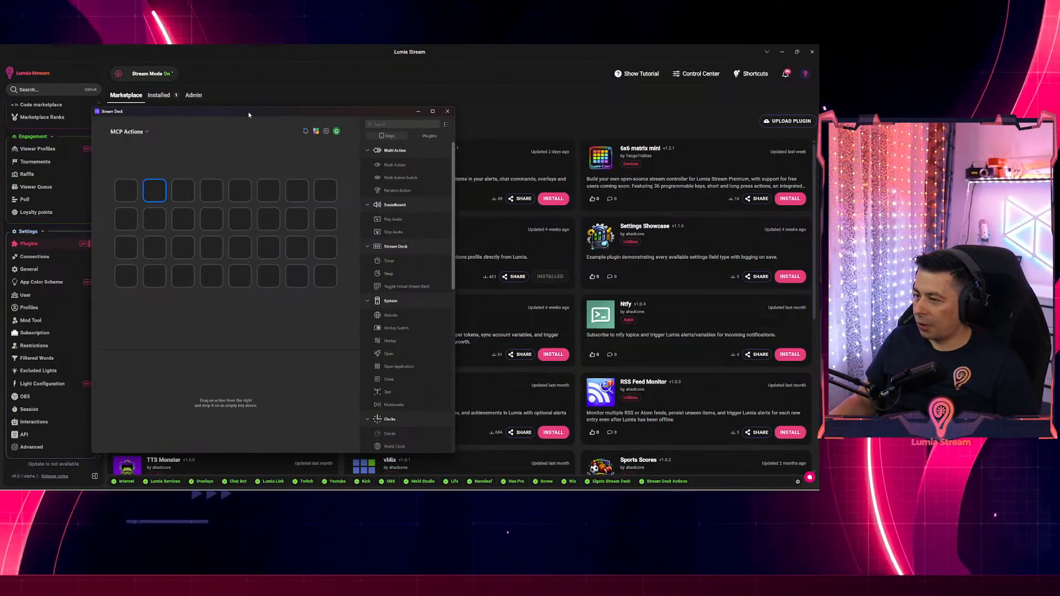
# Place a Nanoleaf On/Off action on the first MCP Actions key and check its device, 192.168.2.12.
pyautogui.moveTo(249, 114); pyautogui.dragTo(416, 109)
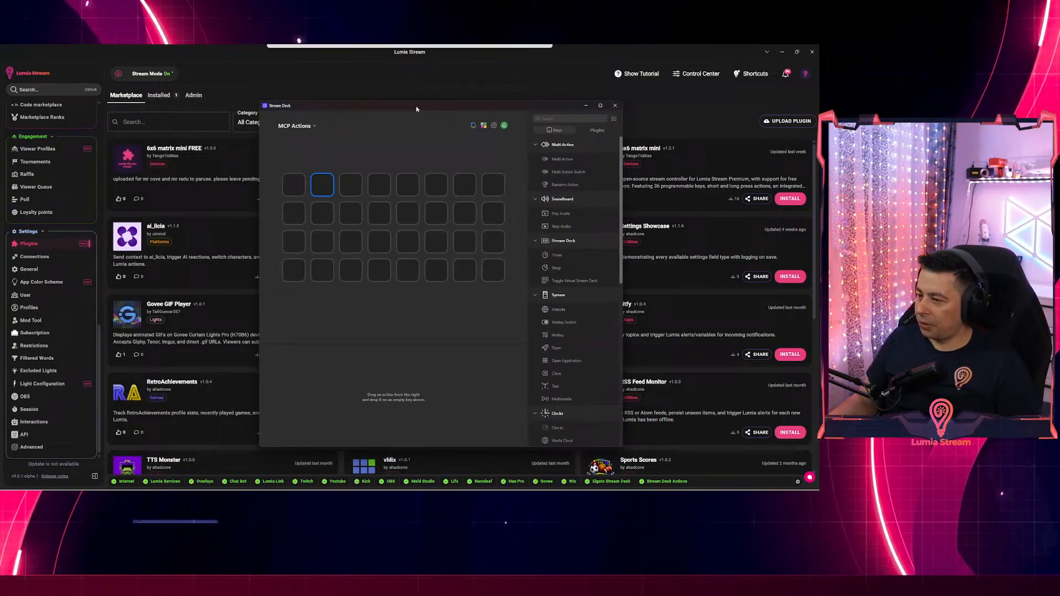
pyautogui.click(294, 187)
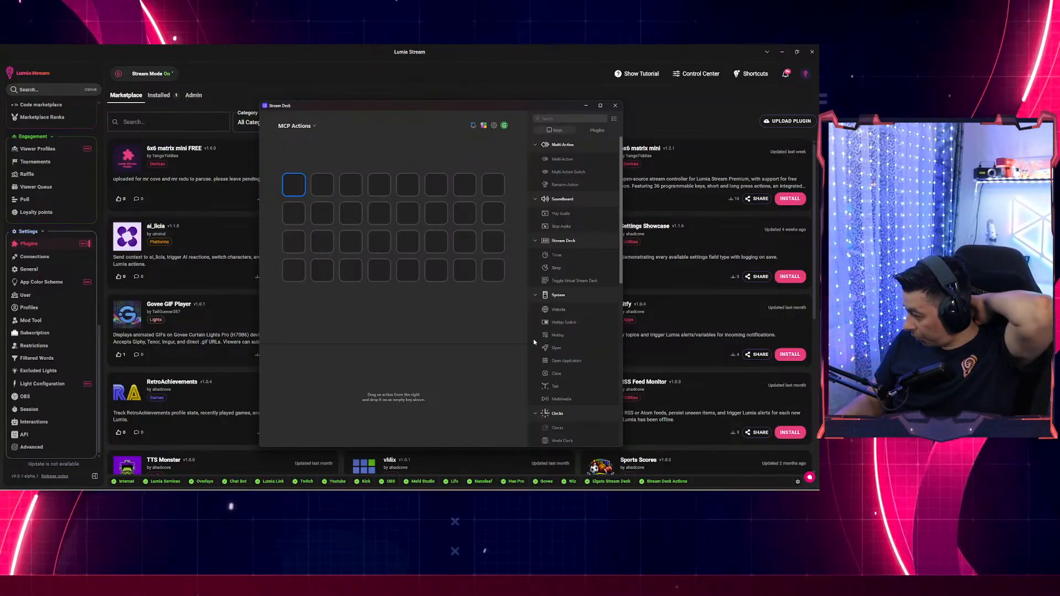
pyautogui.scroll(-5, 546, 345)
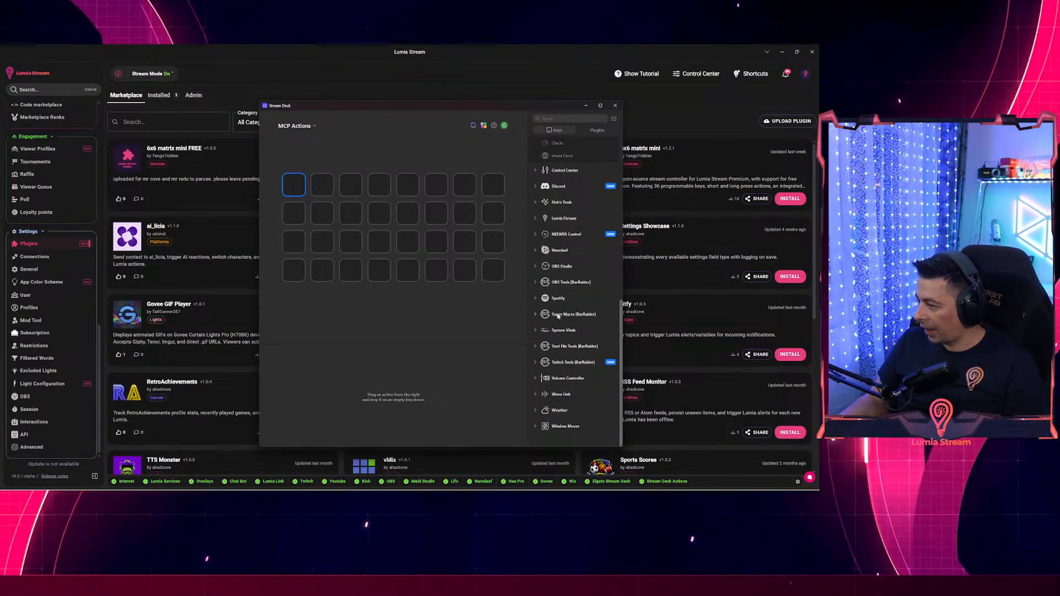
pyautogui.click(555, 250)
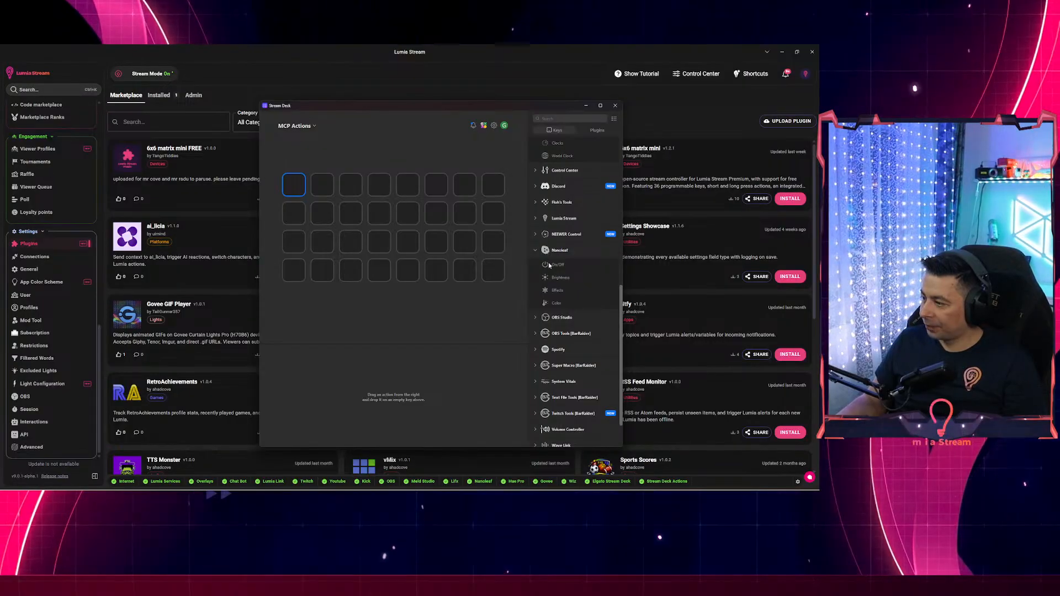
pyautogui.moveTo(548, 263); pyautogui.dragTo(298, 184)
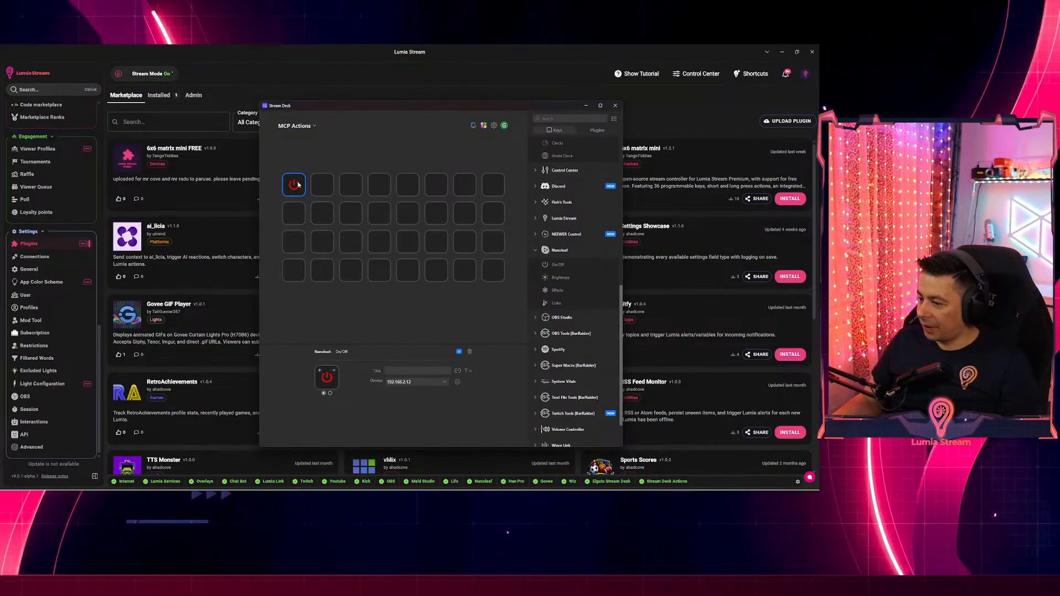
pyautogui.click(413, 384)
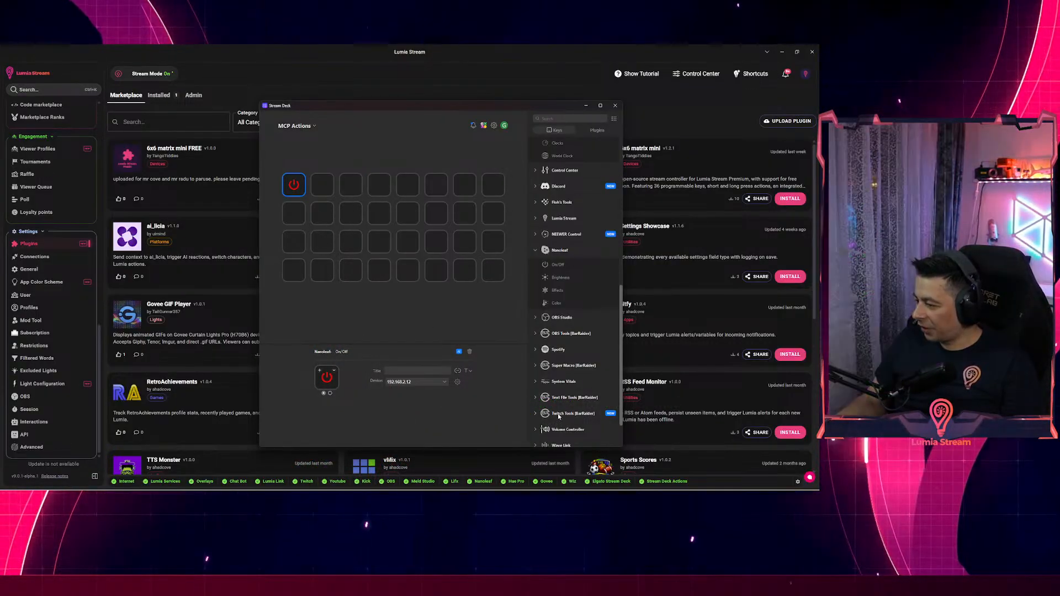
pyautogui.scroll(-2, 558, 416)
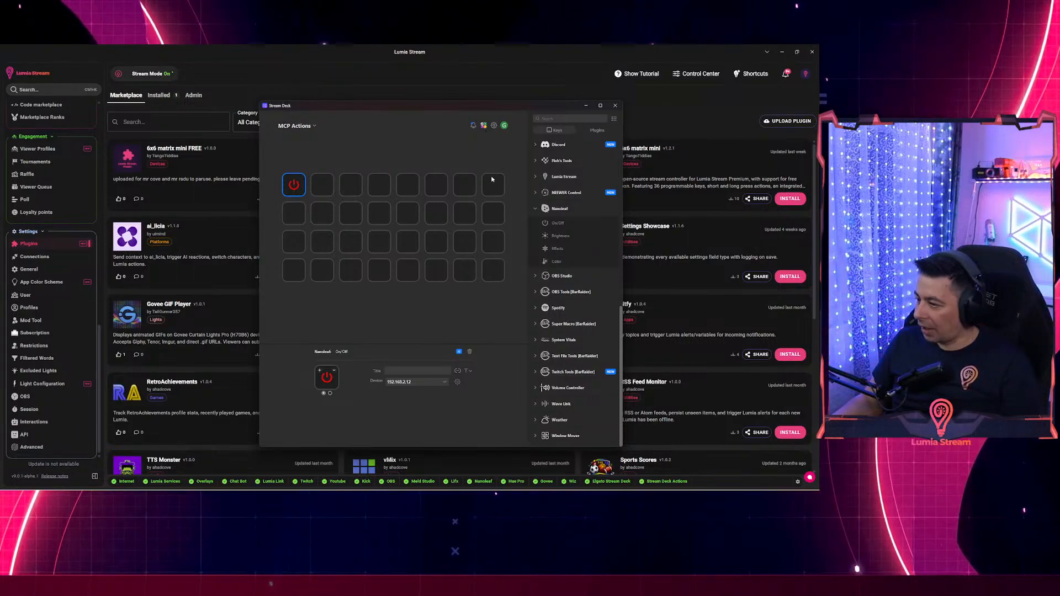
pyautogui.click(315, 126)
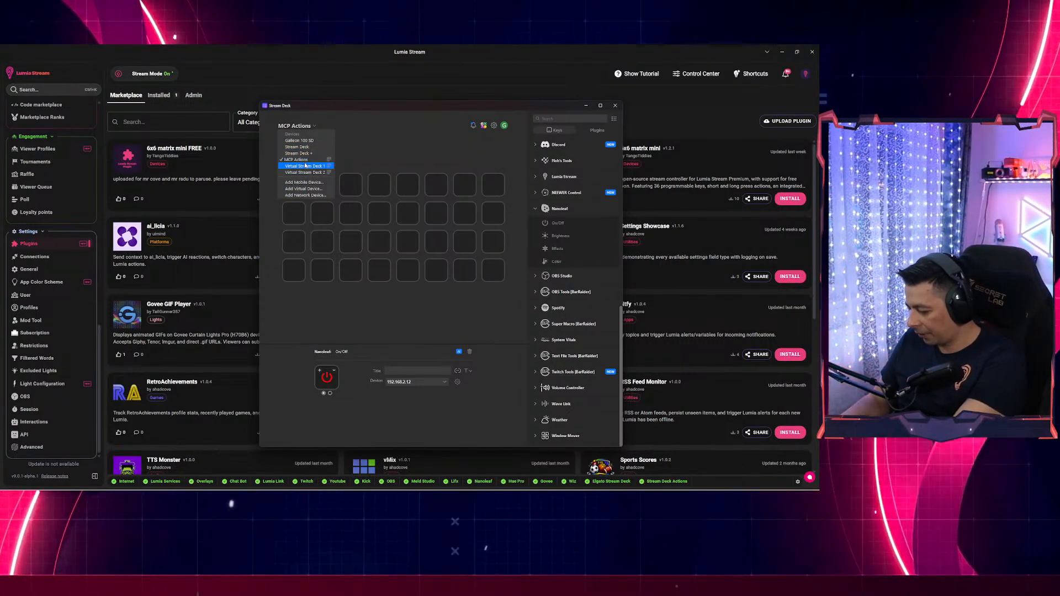
# Switch to the Galleon 100 SD, add Nanoleaf On/Off to the second top key, and open Nanoleaf device management.
pyautogui.click(300, 141)
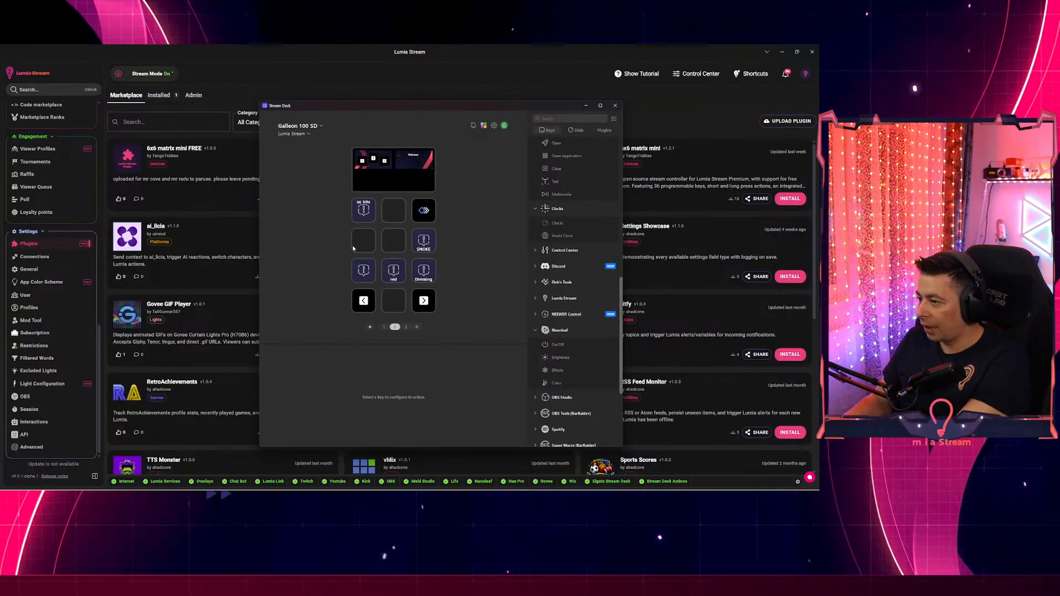
pyautogui.moveTo(558, 345); pyautogui.dragTo(394, 210)
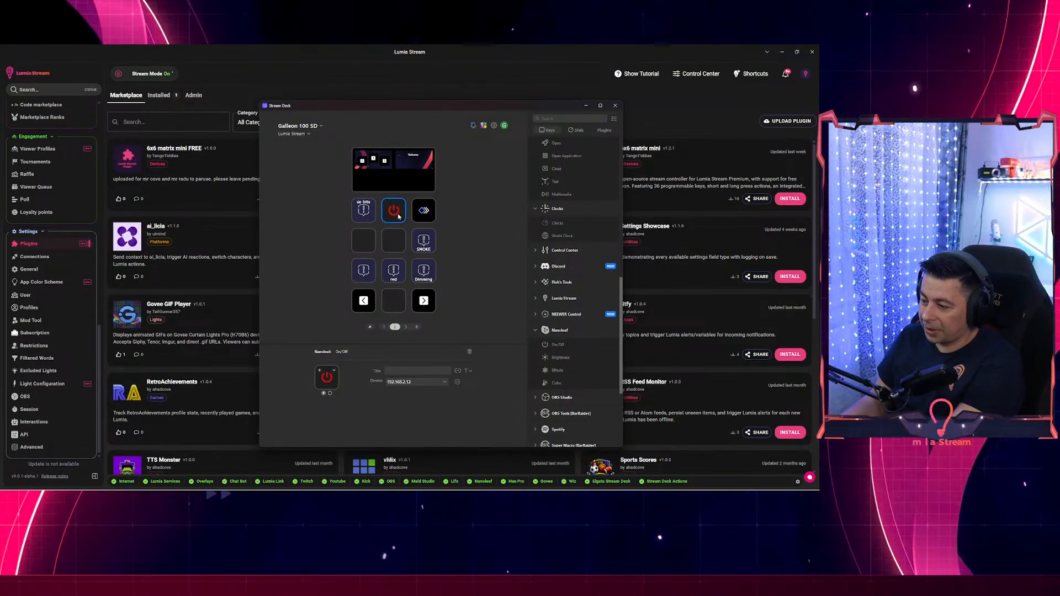
pyautogui.click(415, 382)
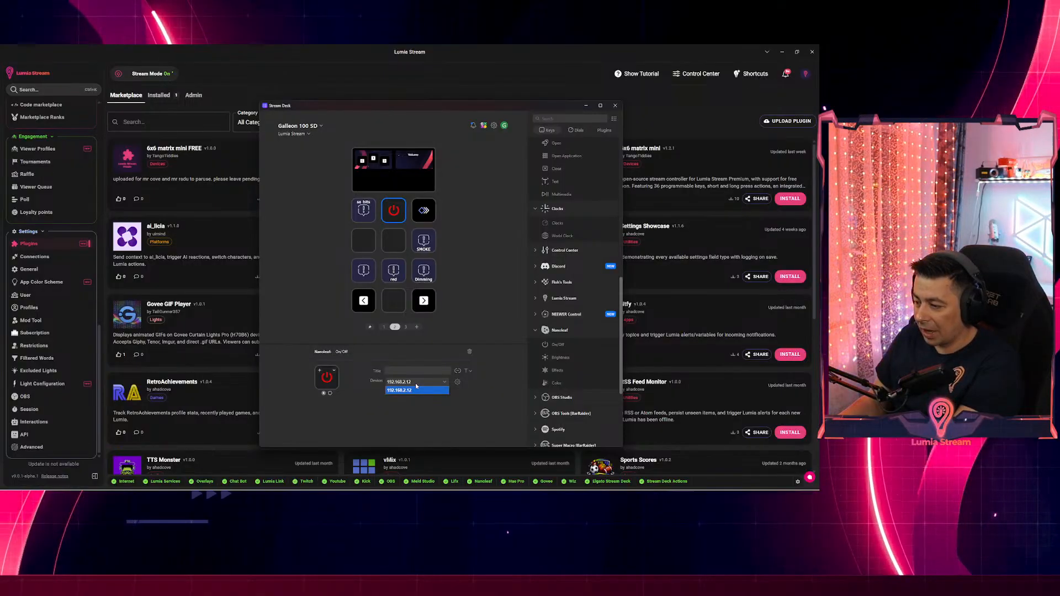
pyautogui.click(457, 382)
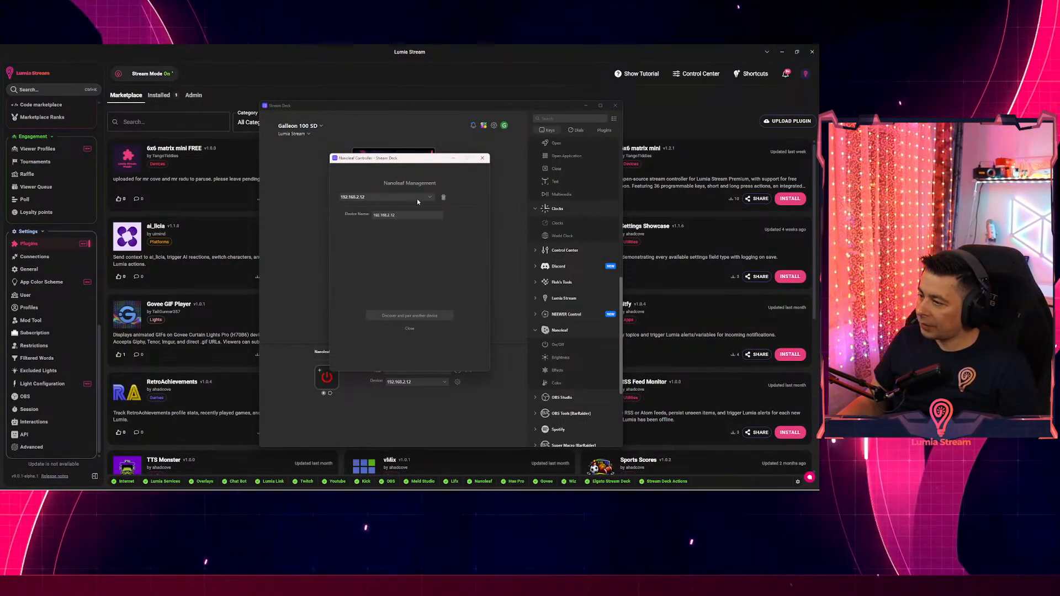
# Start deleting the saved Nanoleaf device 192.168.2.12 in Nanoleaf Management.
pyautogui.click(417, 200)
pyautogui.click(417, 201)
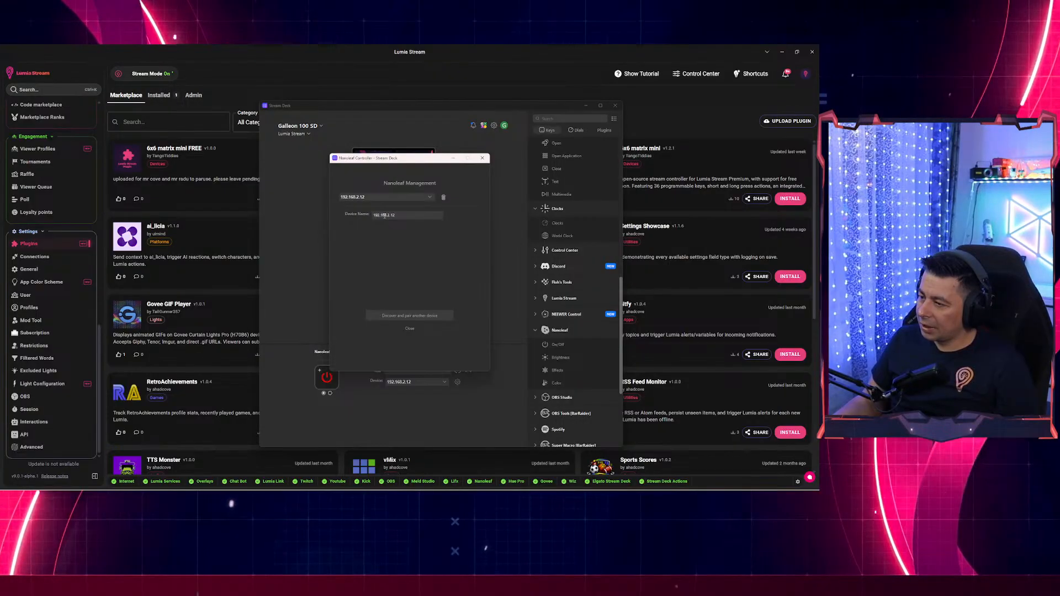
pyautogui.click(359, 198)
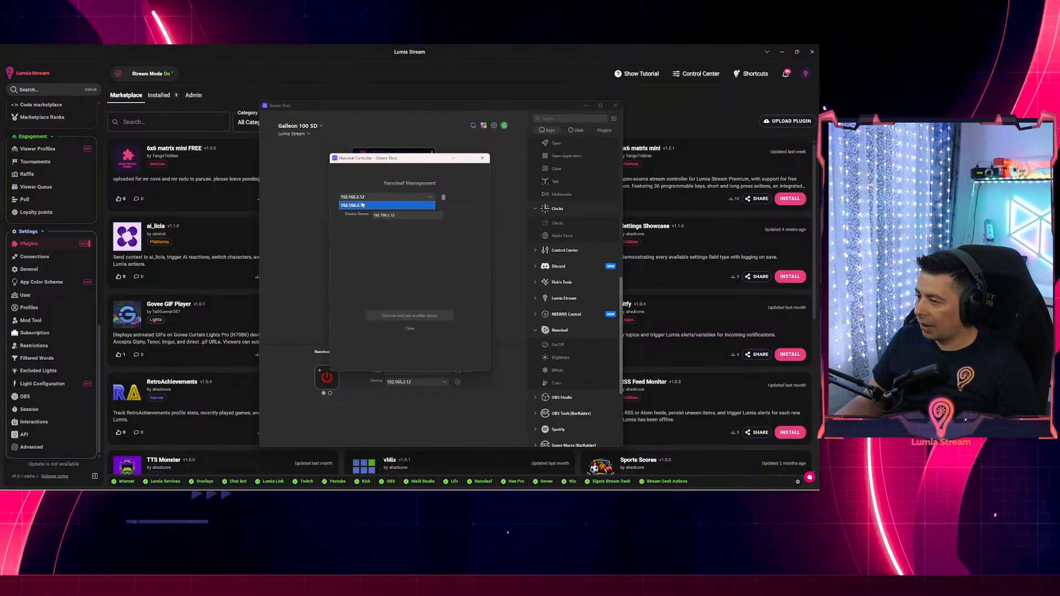
pyautogui.click(391, 216)
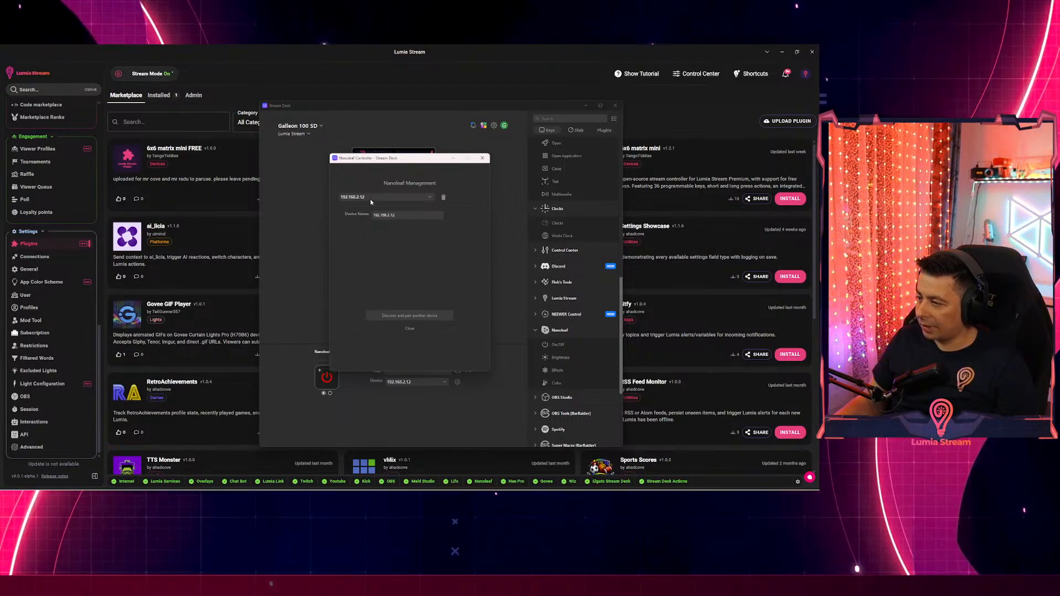
pyautogui.click(370, 198)
pyautogui.click(376, 206)
pyautogui.click(443, 197)
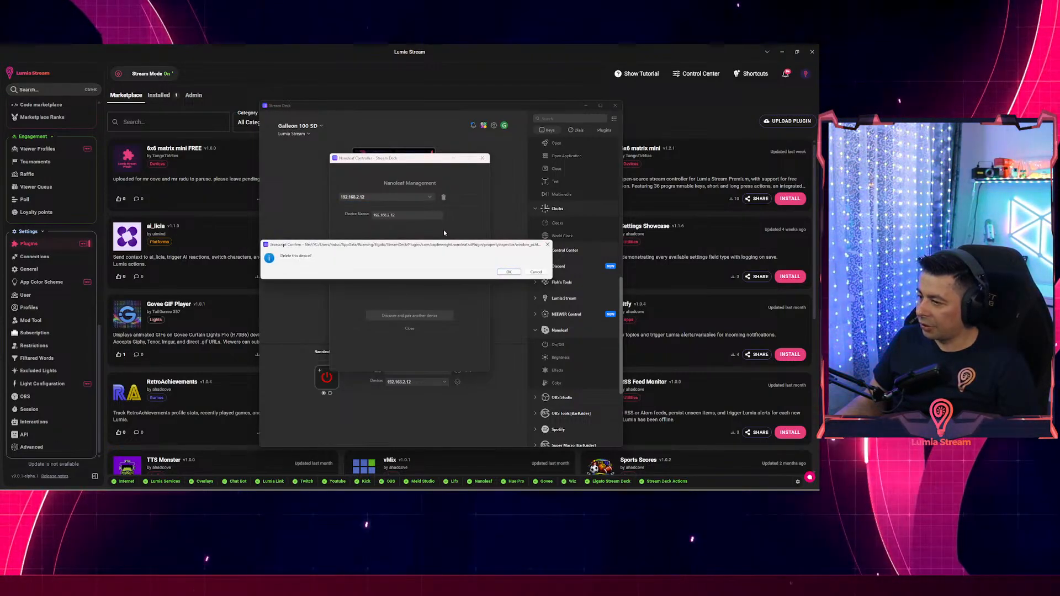
# Confirm deleting the Nanoleaf device, run Discover Nanoleaf, then close the discovery window.
pyautogui.click(509, 272)
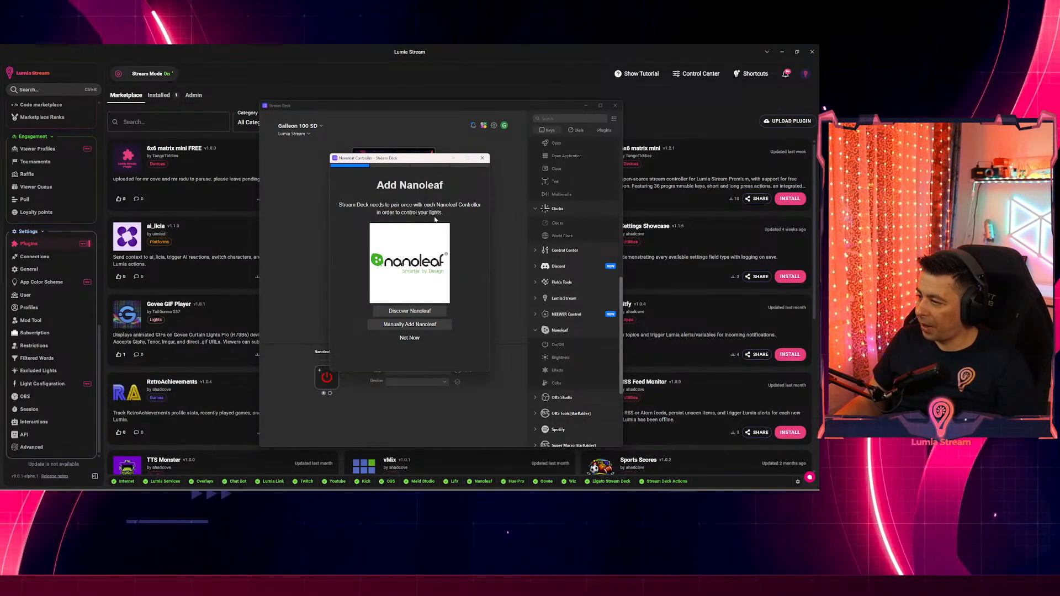
pyautogui.click(408, 313)
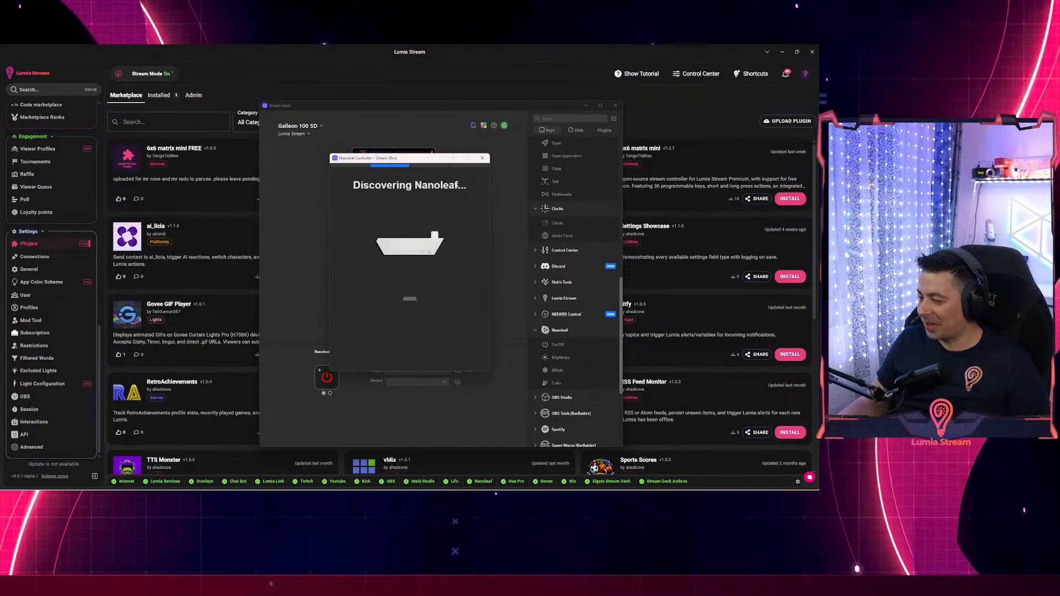
pyautogui.click(482, 158)
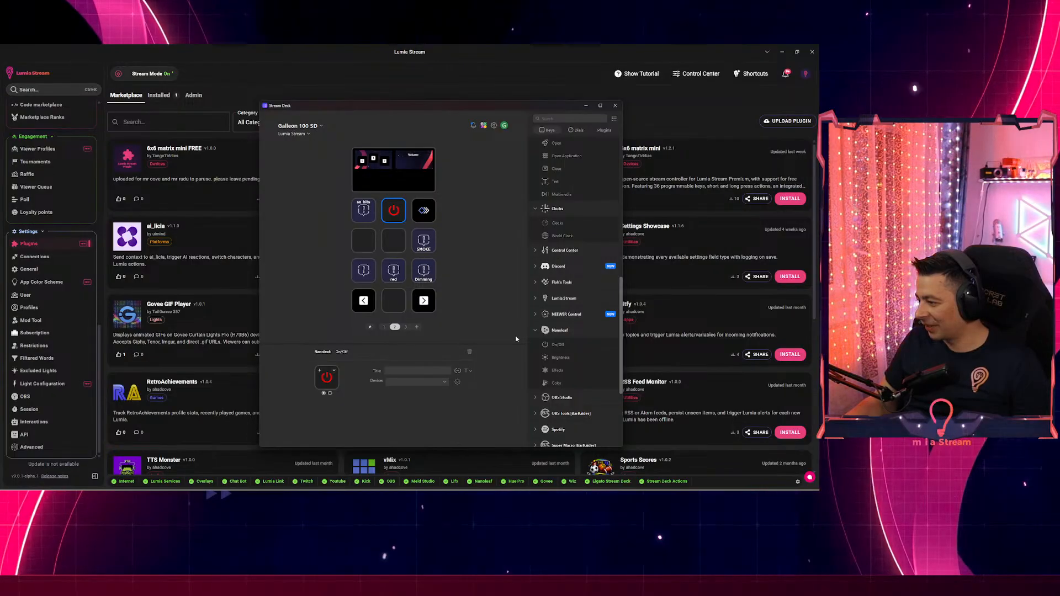
# Pick MCP Actions from the Stream Deck device list to show its keys, including Nanoleaf On/Off.
pyautogui.scroll(-3, 556, 364)
pyautogui.scroll(-2, 560, 353)
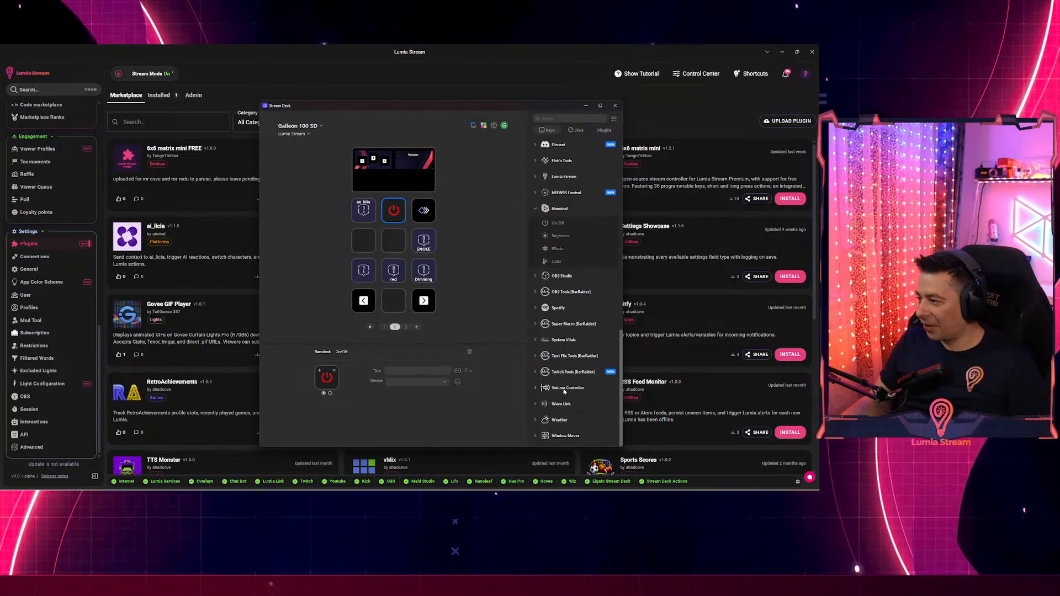
pyautogui.scroll(3, 565, 331)
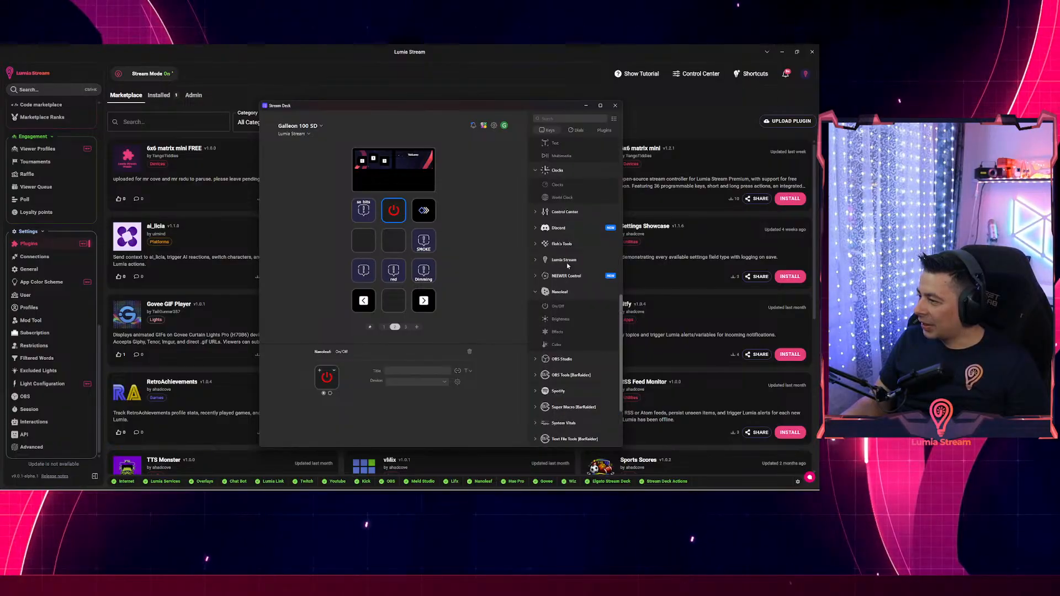
pyautogui.scroll(3, 567, 269)
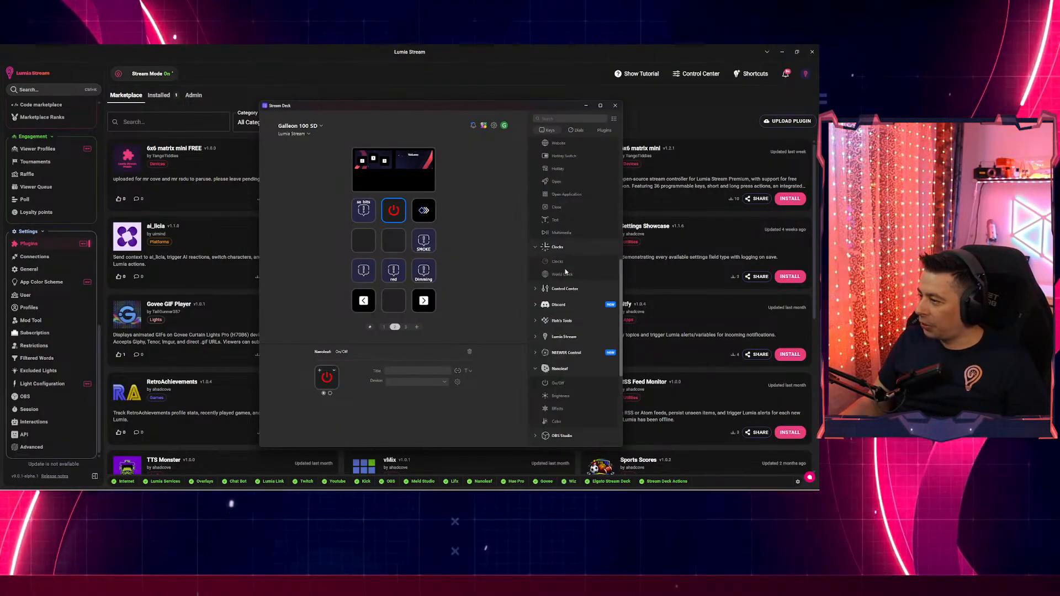
pyautogui.scroll(2, 565, 270)
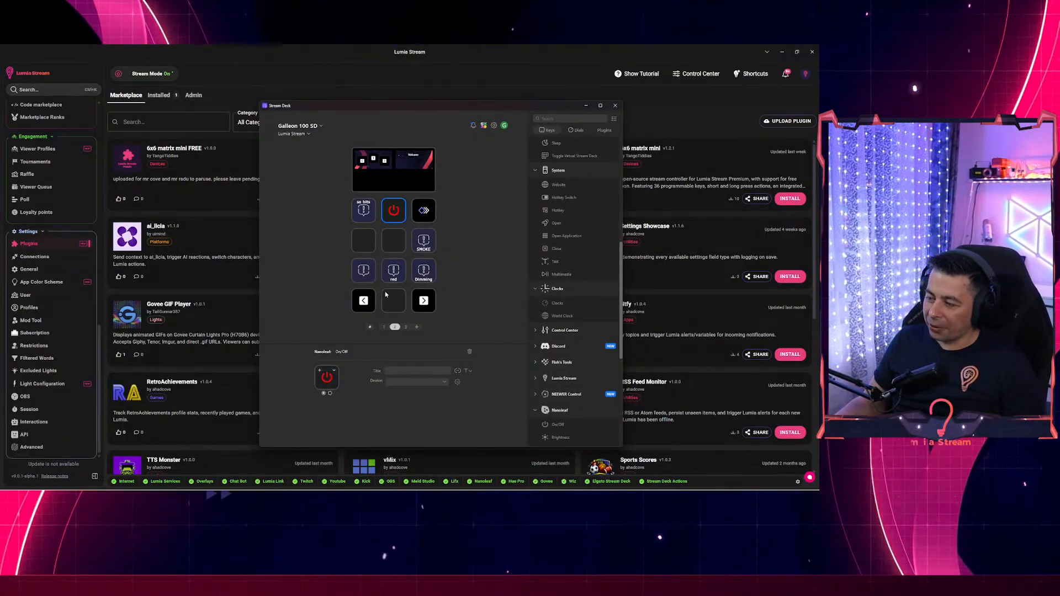
pyautogui.click(310, 134)
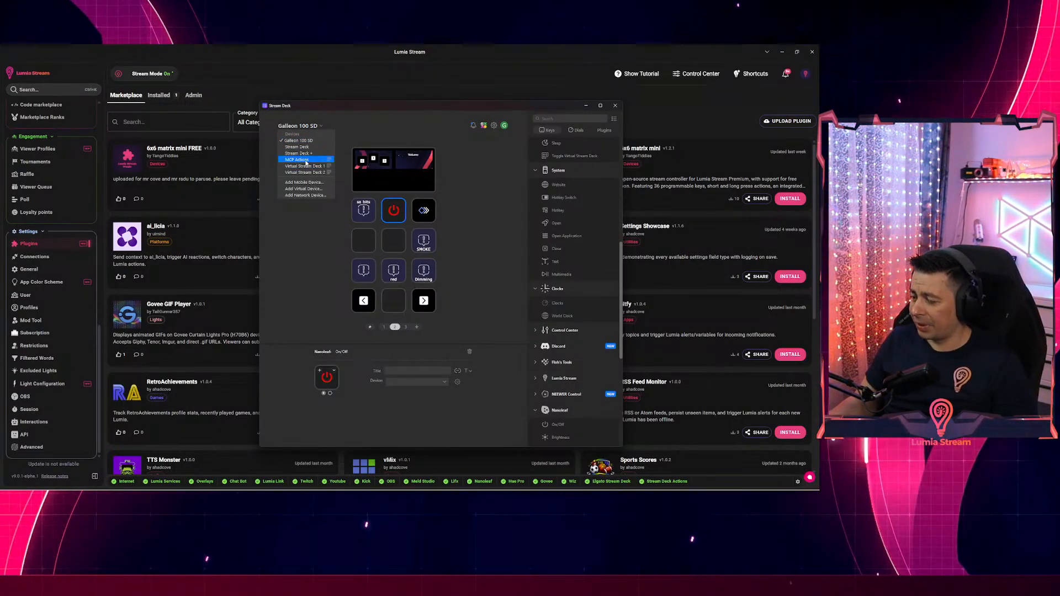
pyautogui.click(306, 160)
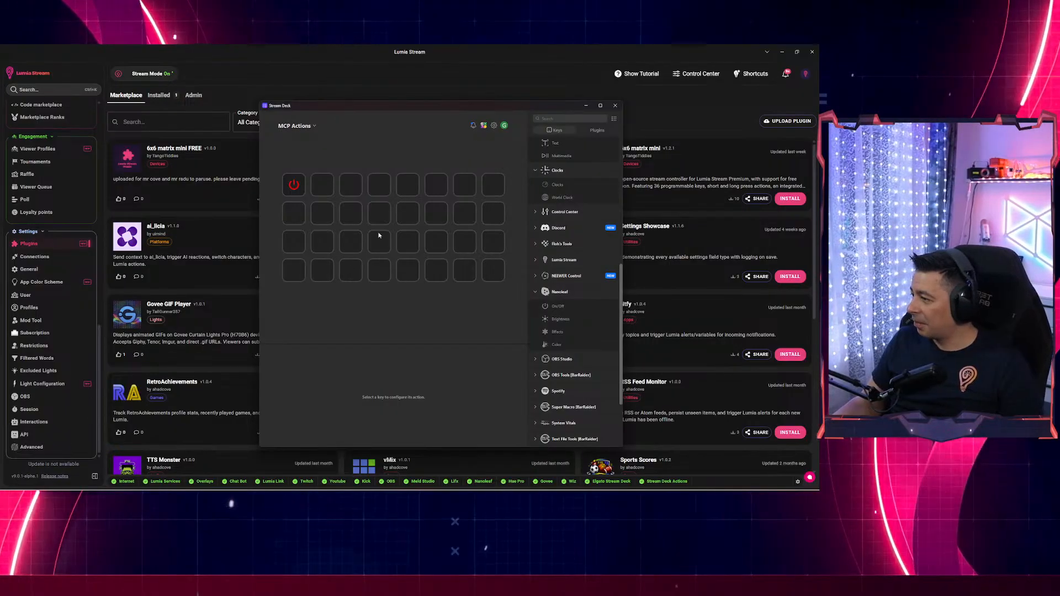
# Replace the first MCP Actions key's Nanoleaf action with a System Website action.
pyautogui.click(292, 186)
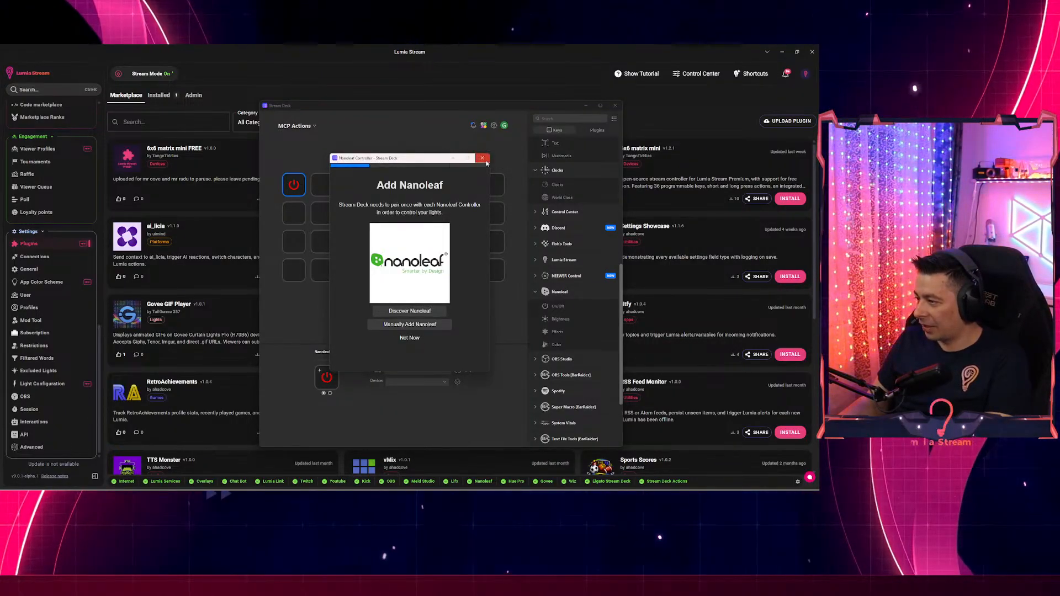
pyautogui.click(483, 159)
pyautogui.press('Delete')
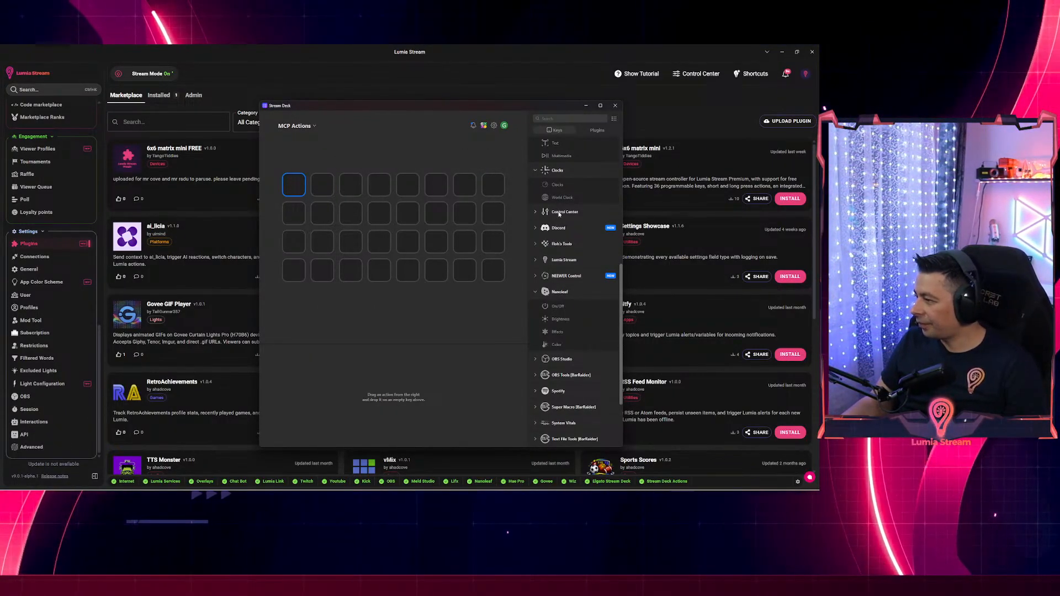
pyautogui.scroll(3, 569, 221)
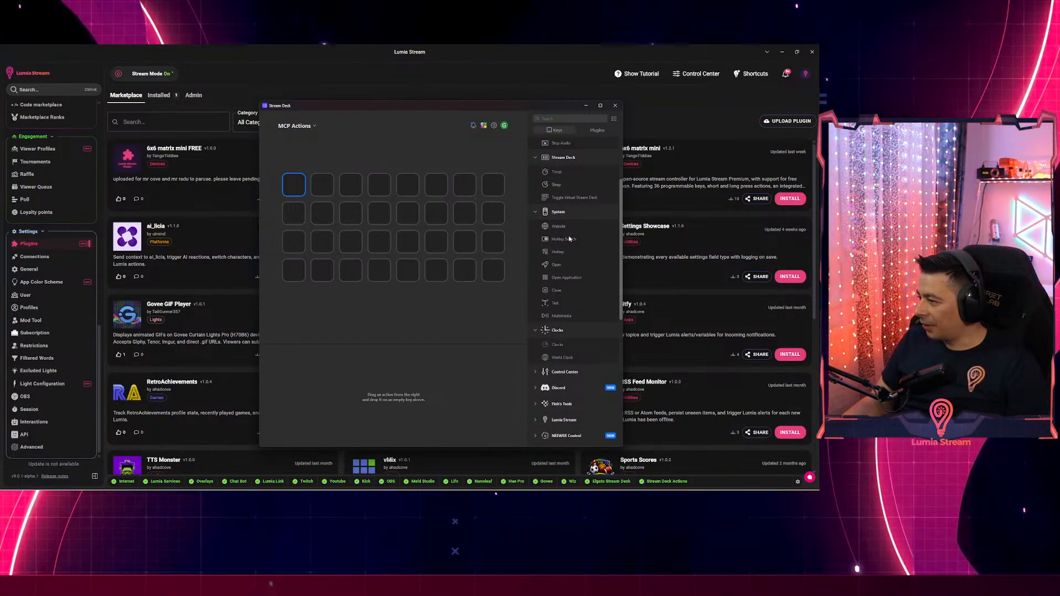
pyautogui.moveTo(574, 229); pyautogui.dragTo(292, 186)
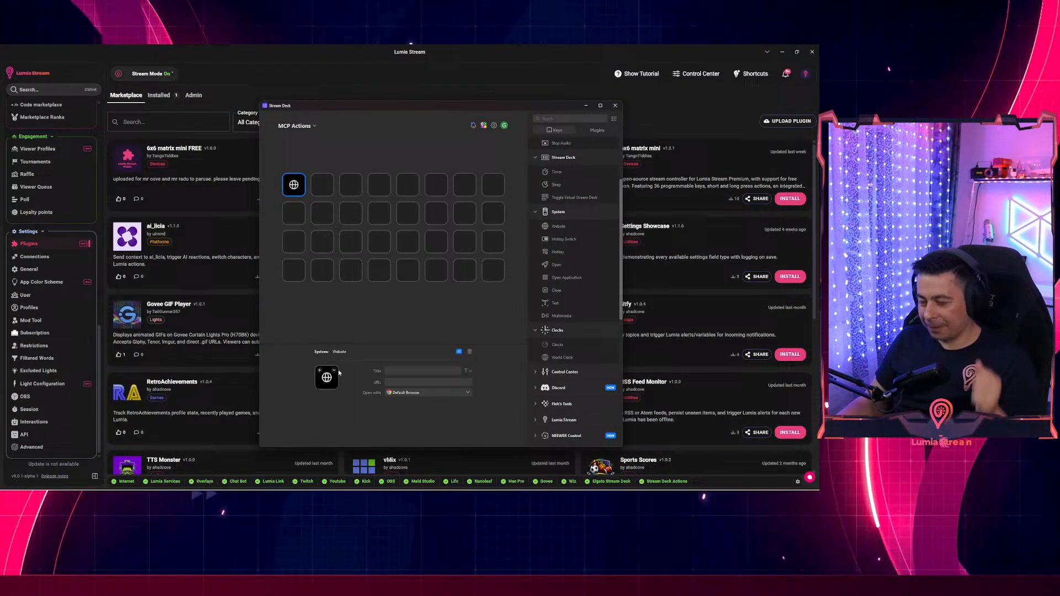
pyautogui.click(402, 392)
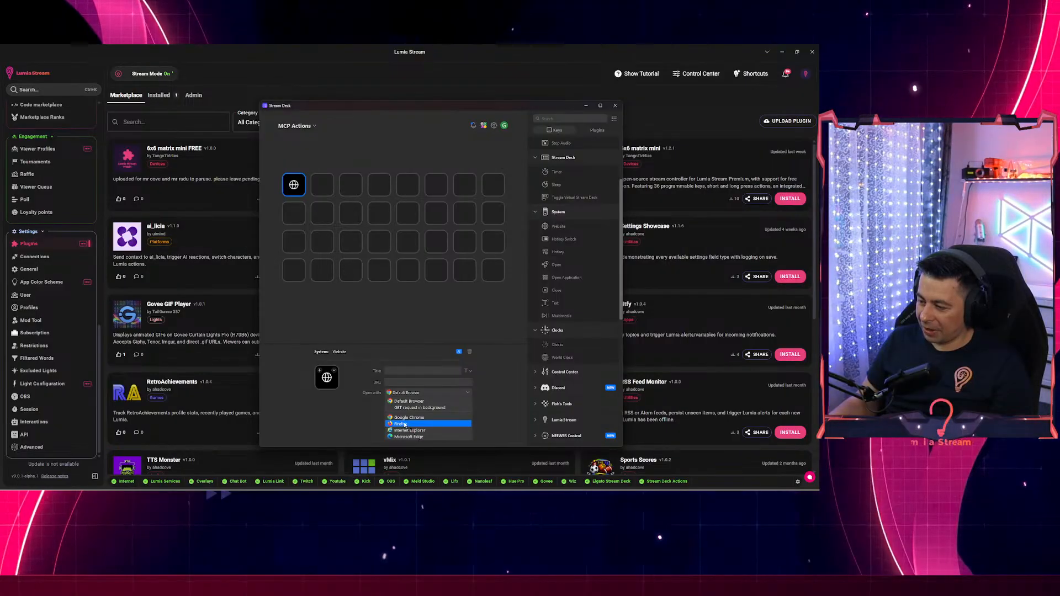
pyautogui.click(407, 417)
pyautogui.click(391, 382)
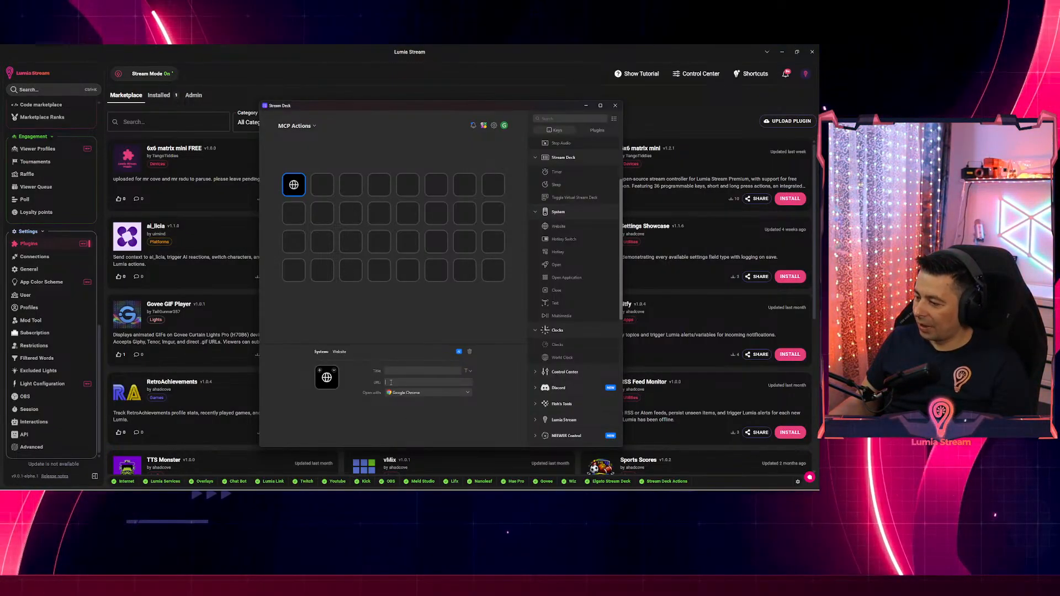
pyautogui.write('h')
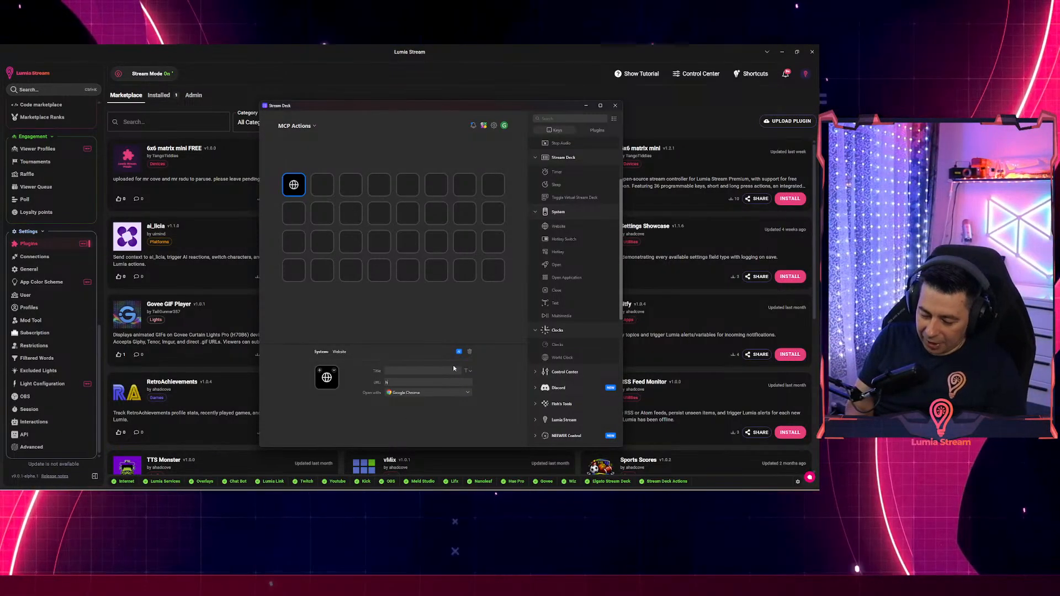
pyautogui.write('ttps:')
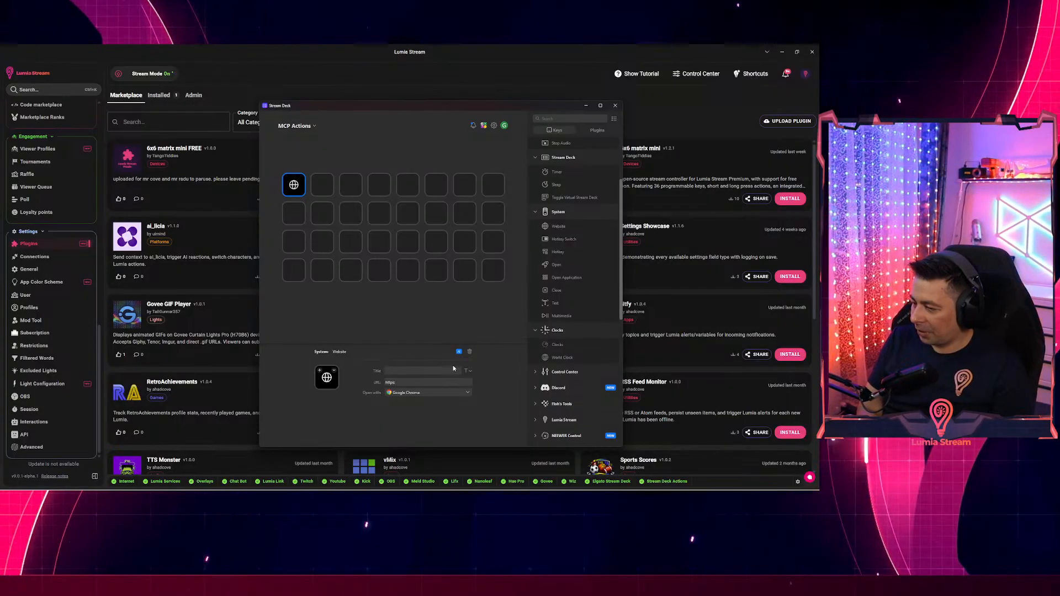
pyautogui.write('//goo')
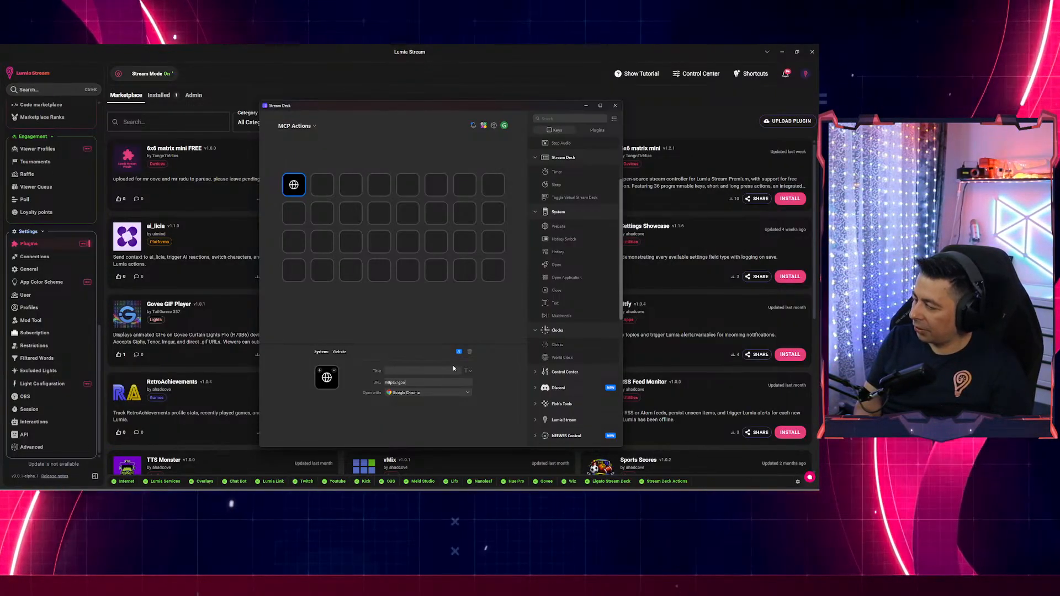
pyautogui.write('gle.co')
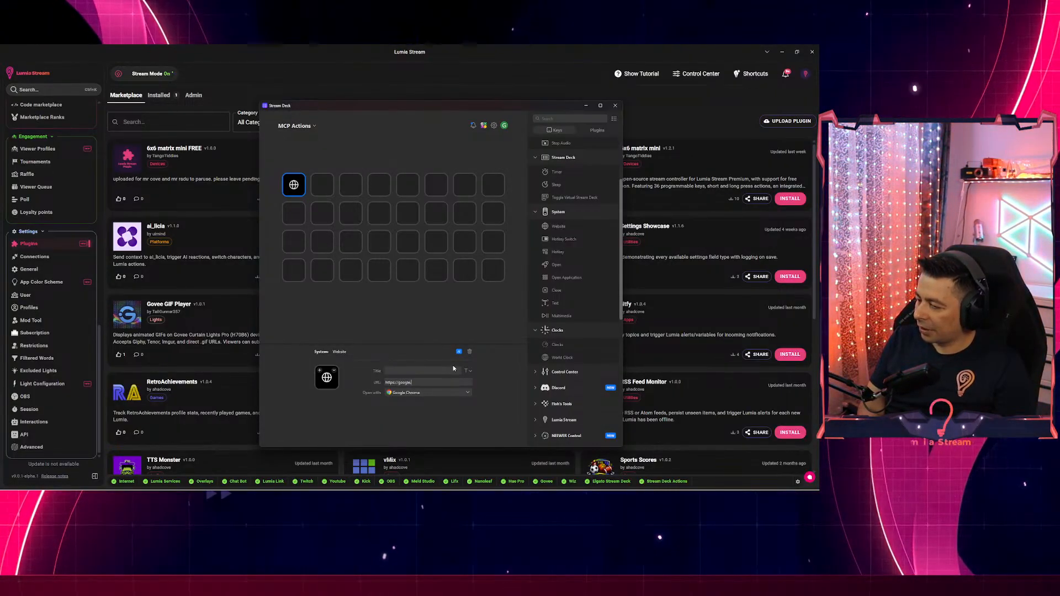
pyautogui.write('m')
pyautogui.click(399, 368)
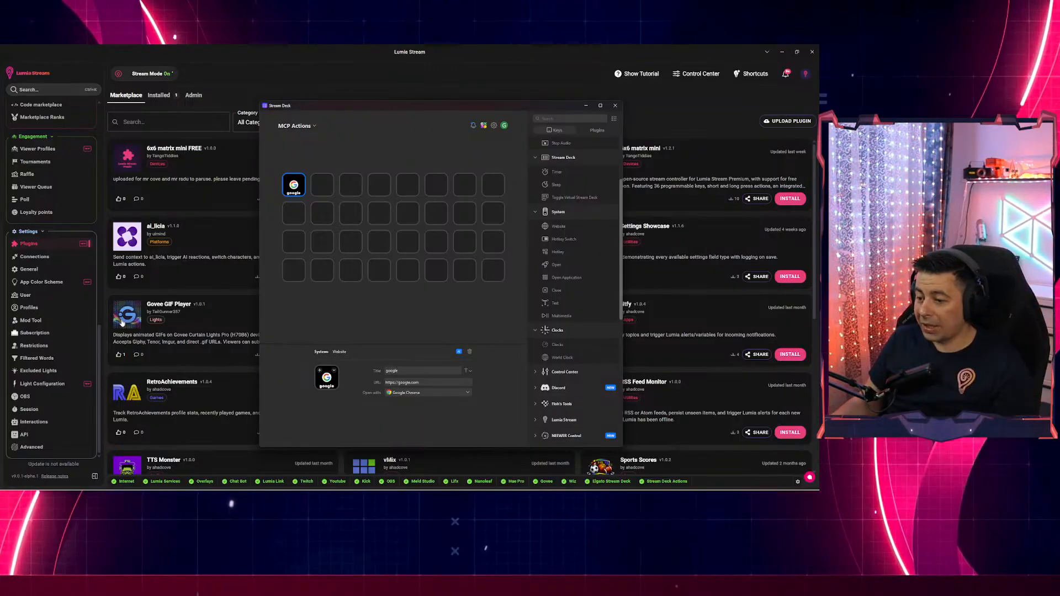
pyautogui.moveTo(102, 338); pyautogui.dragTo(93, 106)
# Start a new chat command and name it google.
pyautogui.click(36, 215)
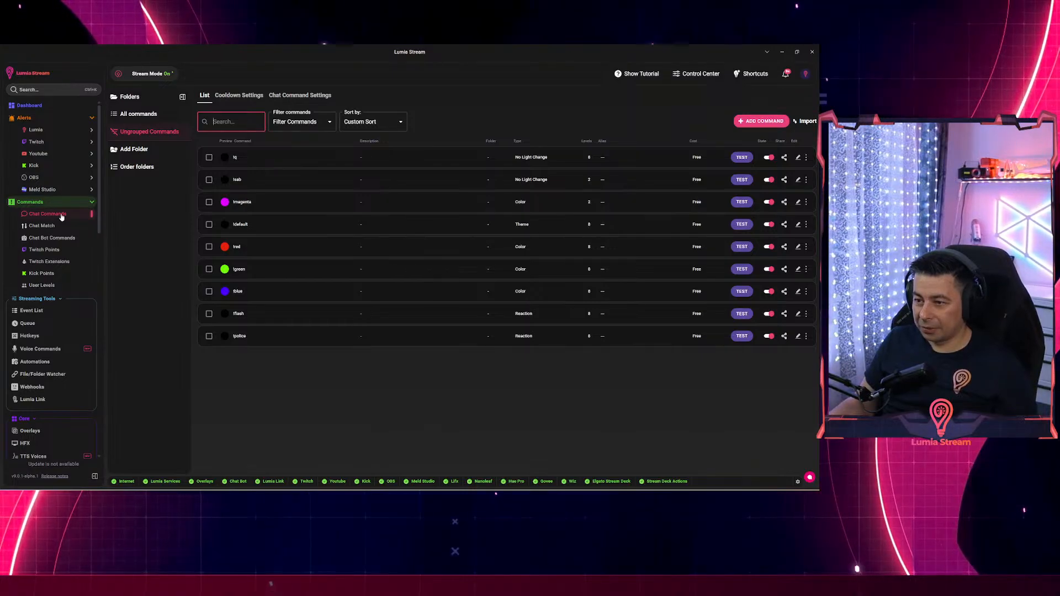
pyautogui.click(768, 122)
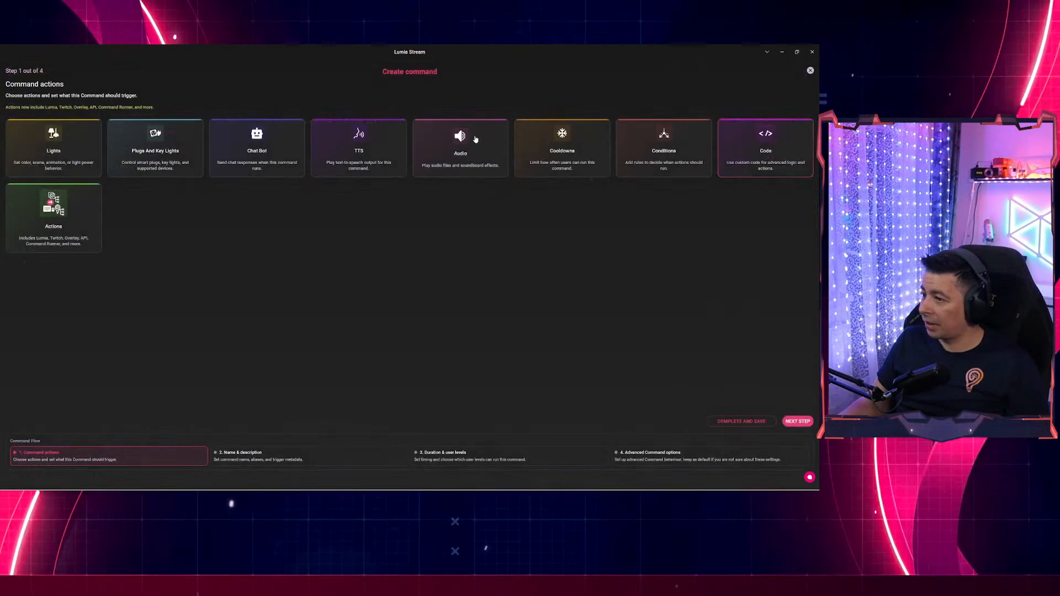
pyautogui.click(466, 460)
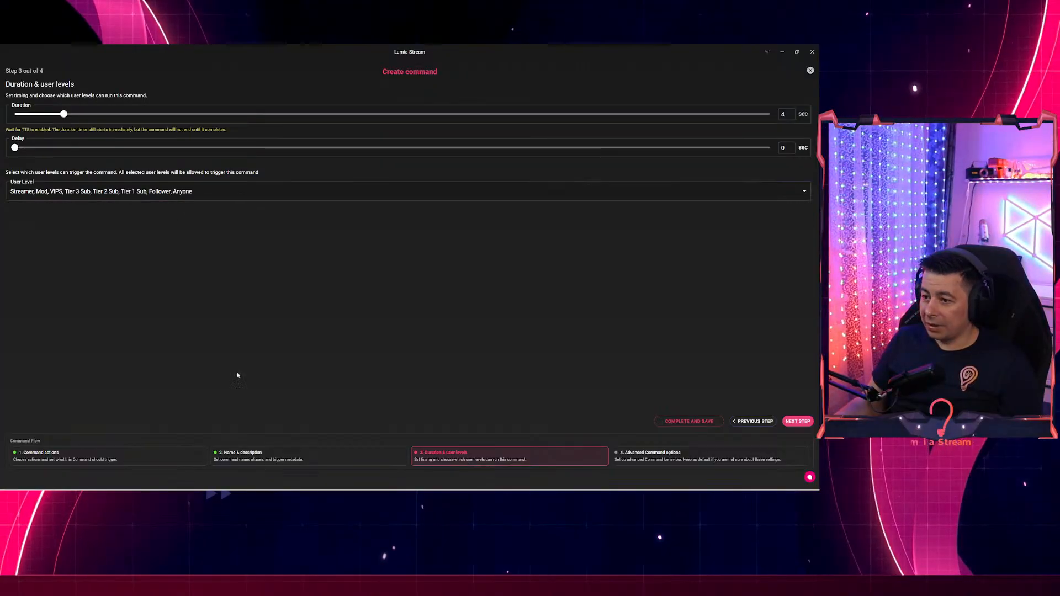
pyautogui.click(291, 460)
pyautogui.click(83, 112)
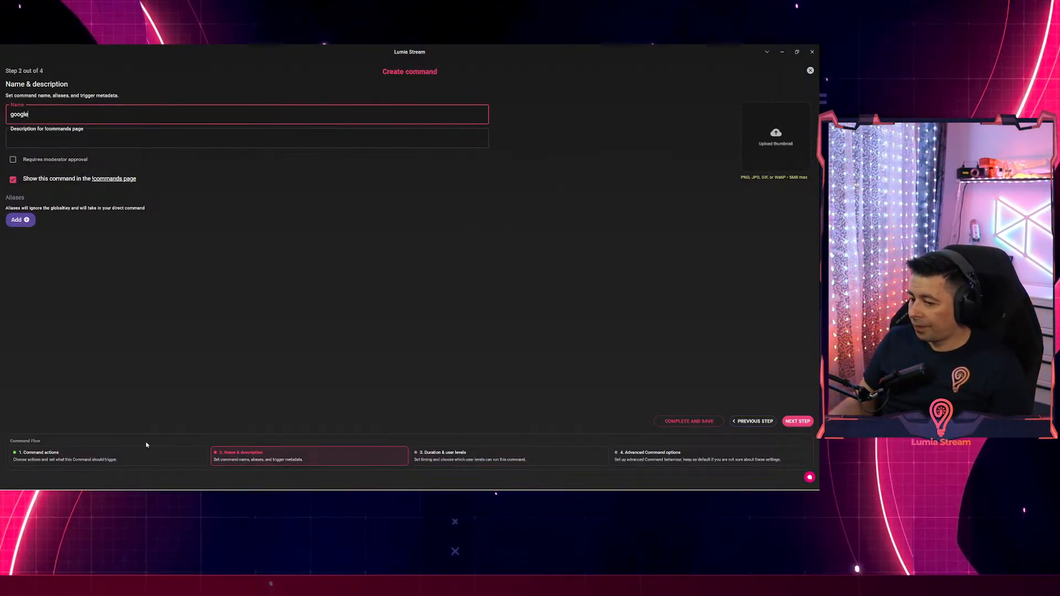
# Add a Stream Deck Actions 'Trigger Stream Deck Button' action for button google, then save the command.
pyautogui.click(66, 456)
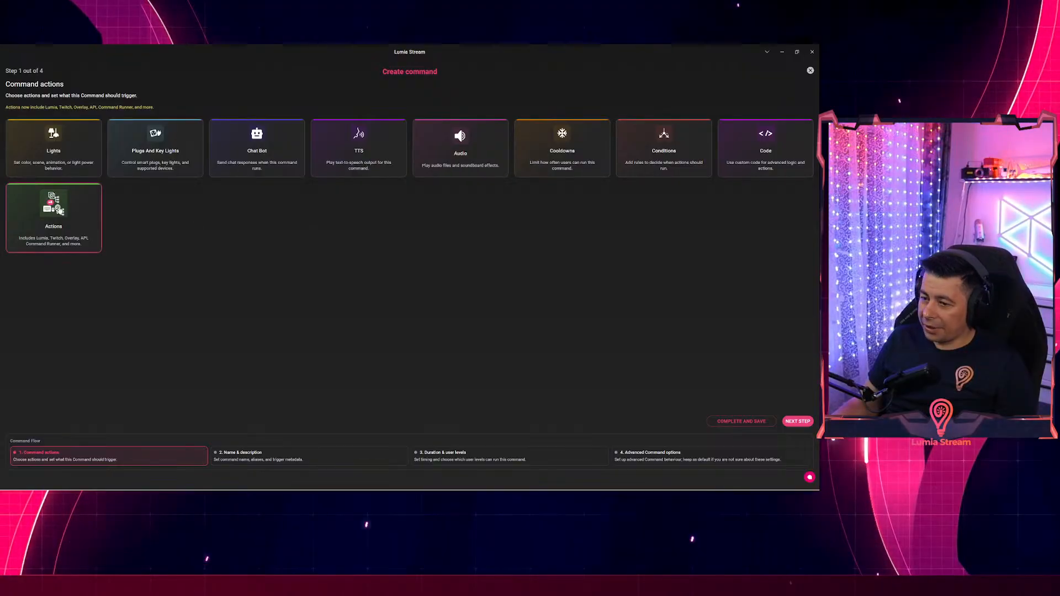
pyautogui.click(54, 215)
pyautogui.click(61, 120)
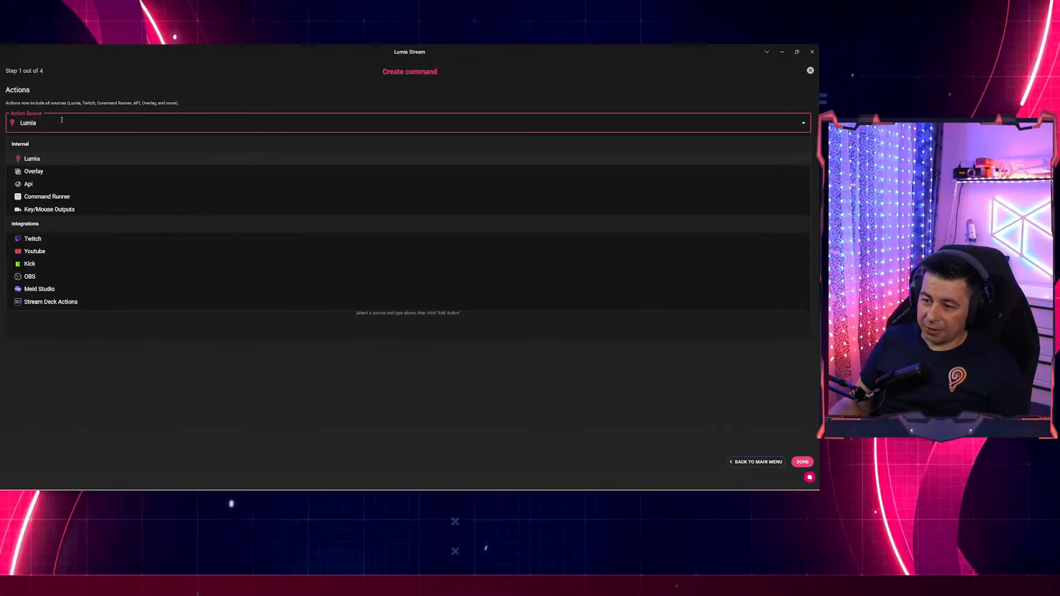
pyautogui.click(47, 303)
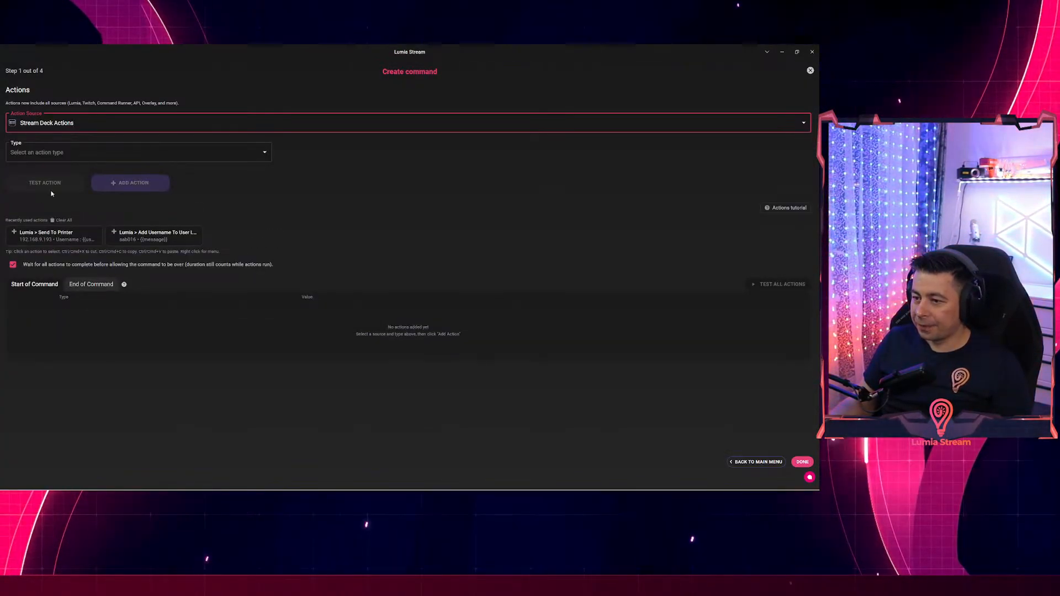
pyautogui.click(55, 154)
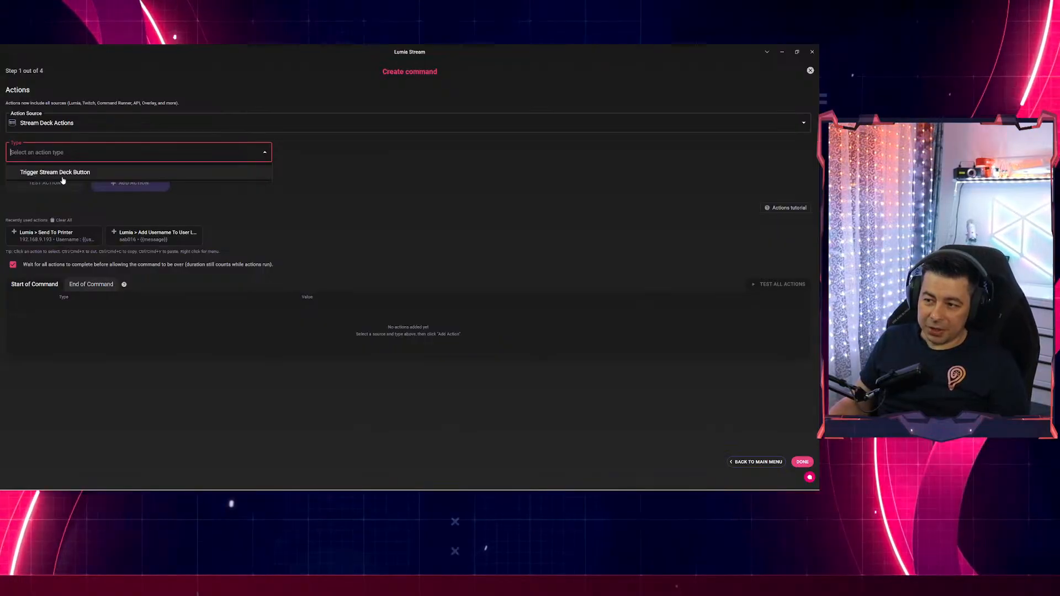
pyautogui.click(63, 177)
pyautogui.click(312, 153)
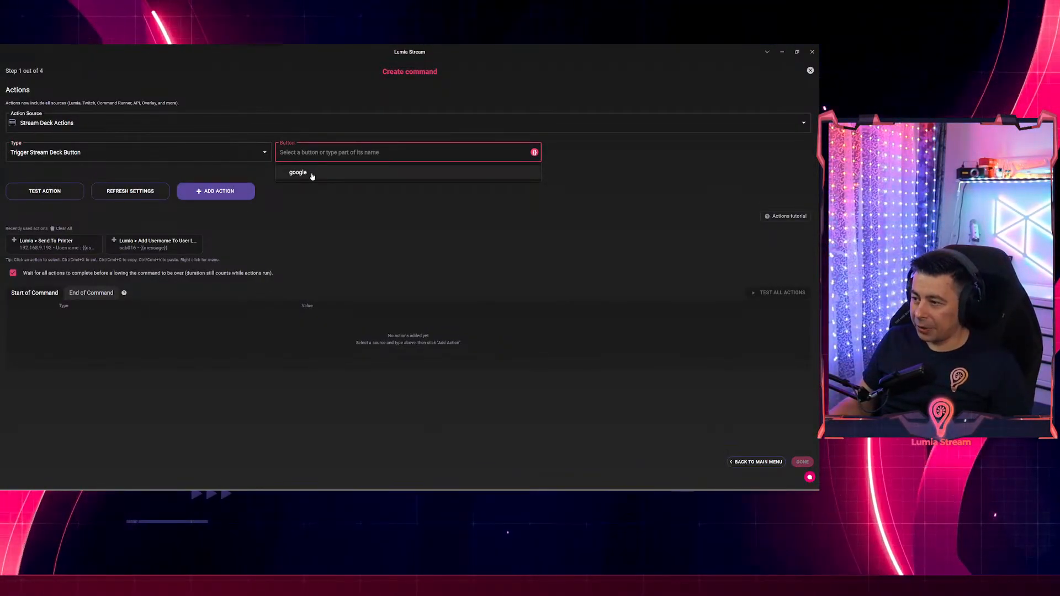
pyautogui.click(312, 173)
pyautogui.click(220, 191)
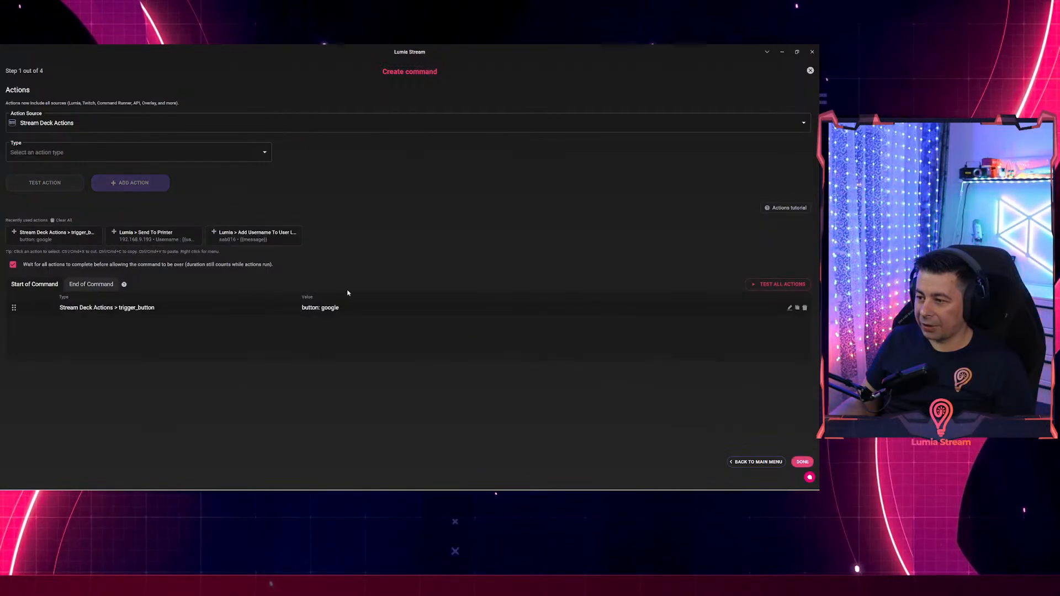
pyautogui.click(803, 463)
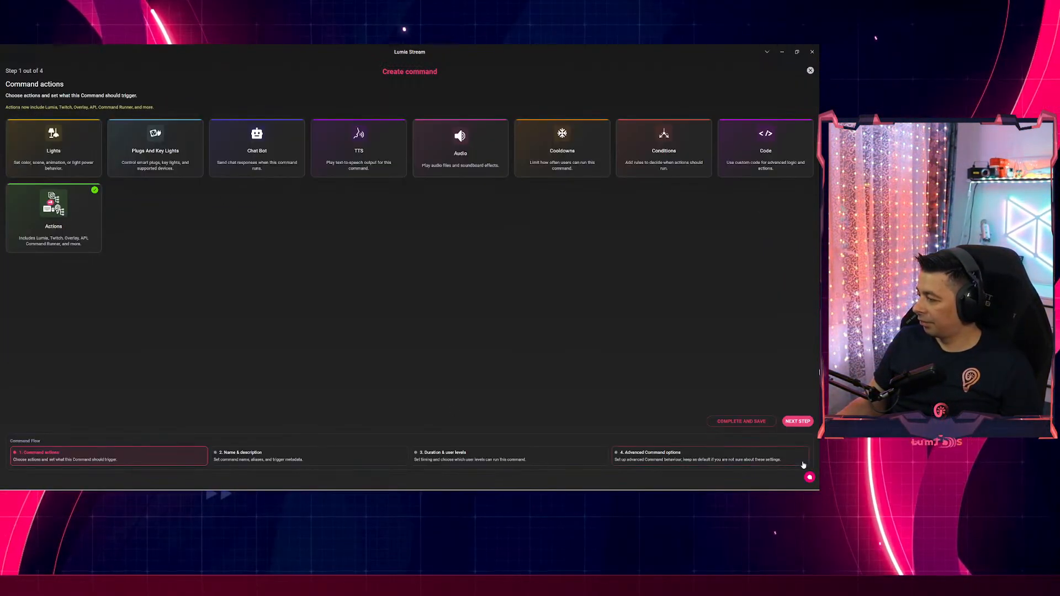
pyautogui.click(724, 422)
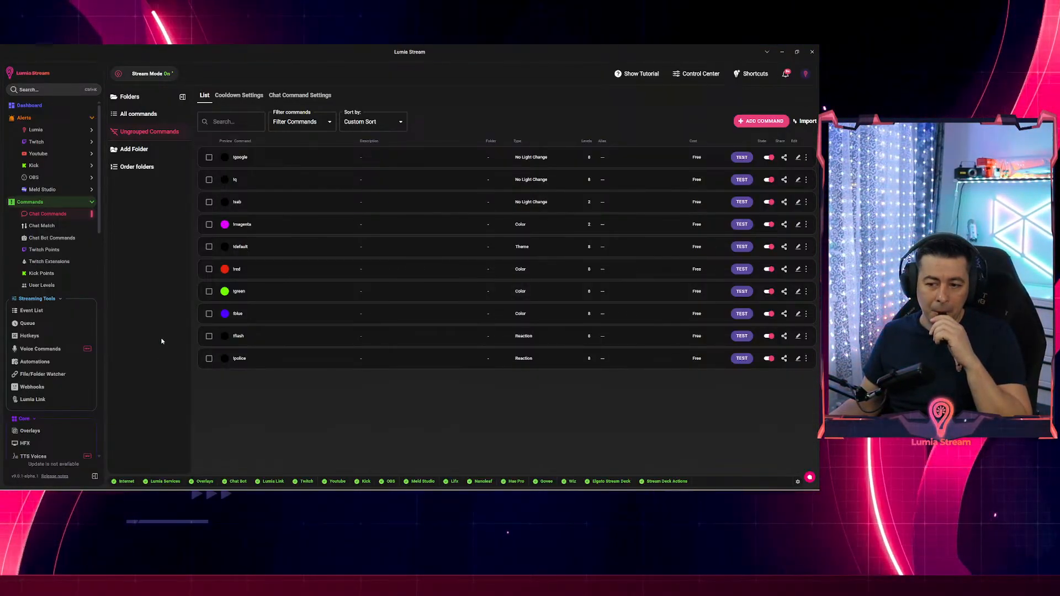
# Drag the Chrome window showing google.com into view over Lumia Stream.
pyautogui.moveTo(238, 489); pyautogui.dragTo(380, 75)
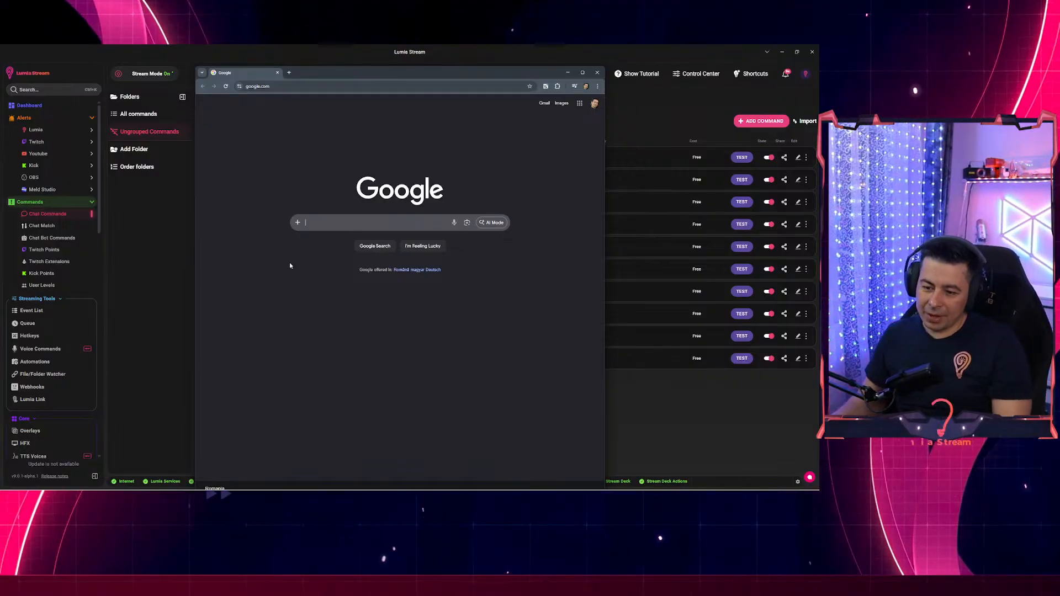
# Run a test Google search for 'asdasd' in Chrome.
pyautogui.click(316, 224)
pyautogui.write('asdasd')
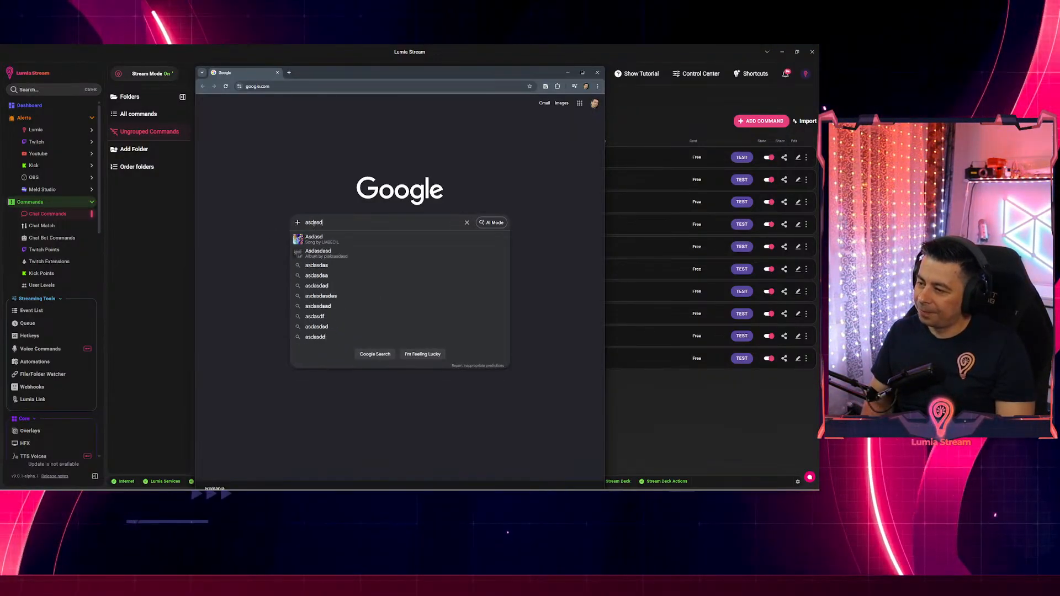
pyautogui.press('Return')
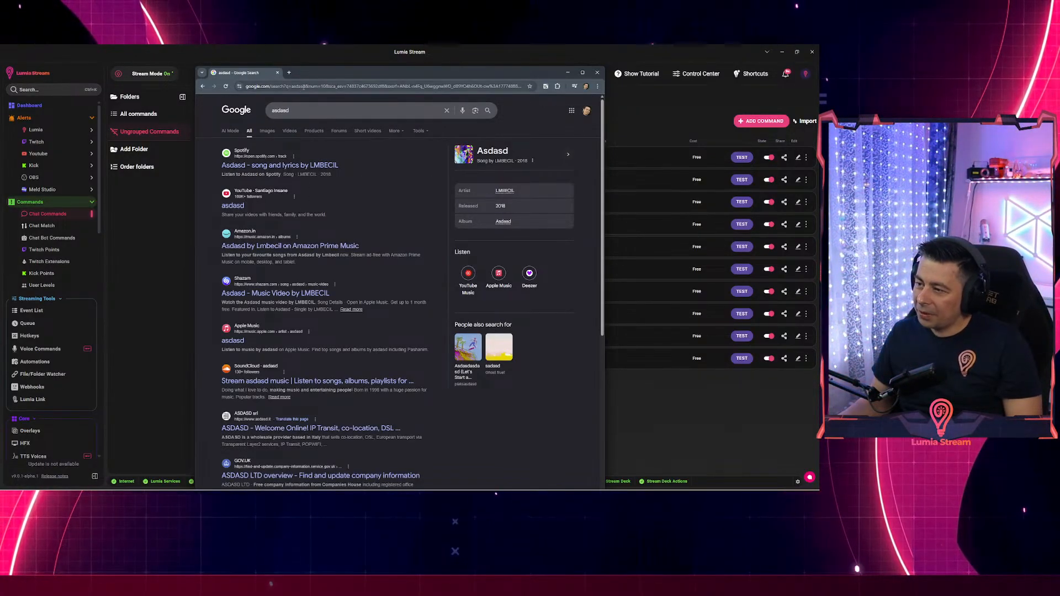
# Highlight the /search?q= portion of the results URL, then return to Lumia Stream.
pyautogui.moveTo(303, 87); pyautogui.dragTo(267, 86)
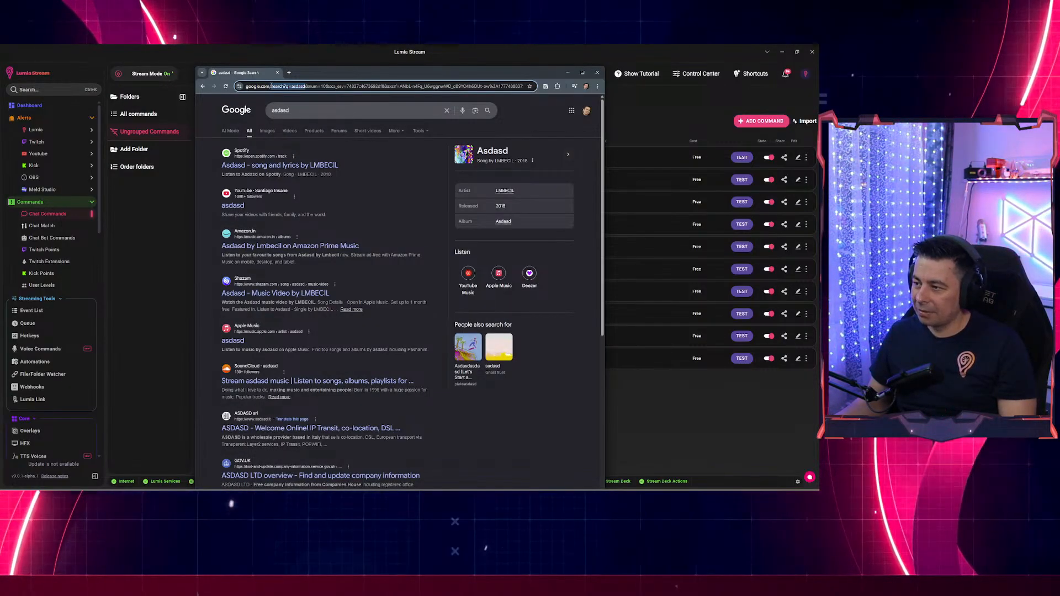
pyautogui.click(317, 86)
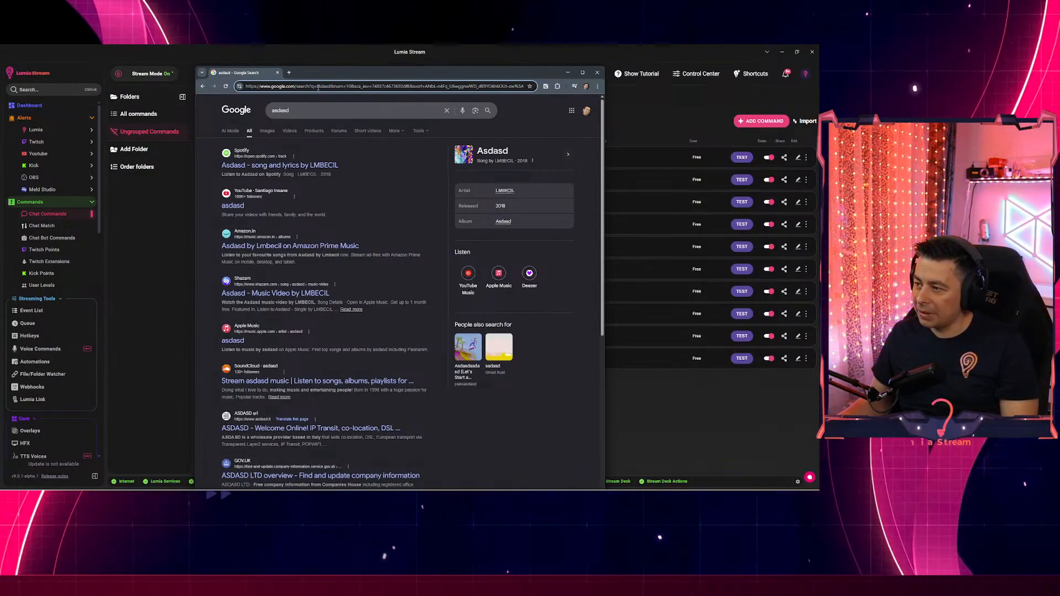
pyautogui.moveTo(318, 87); pyautogui.dragTo(297, 88)
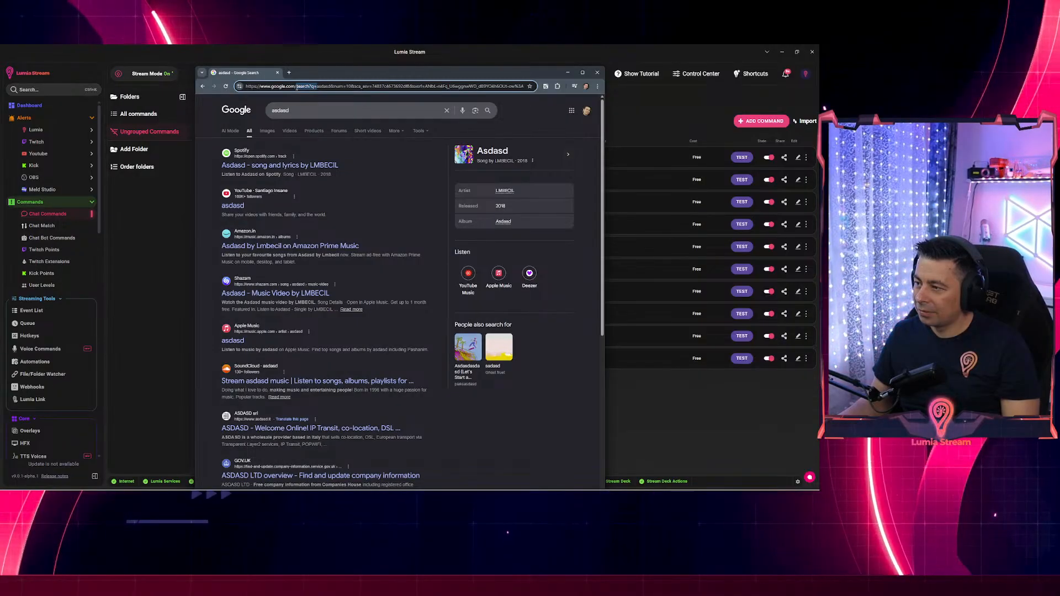
pyautogui.click(667, 414)
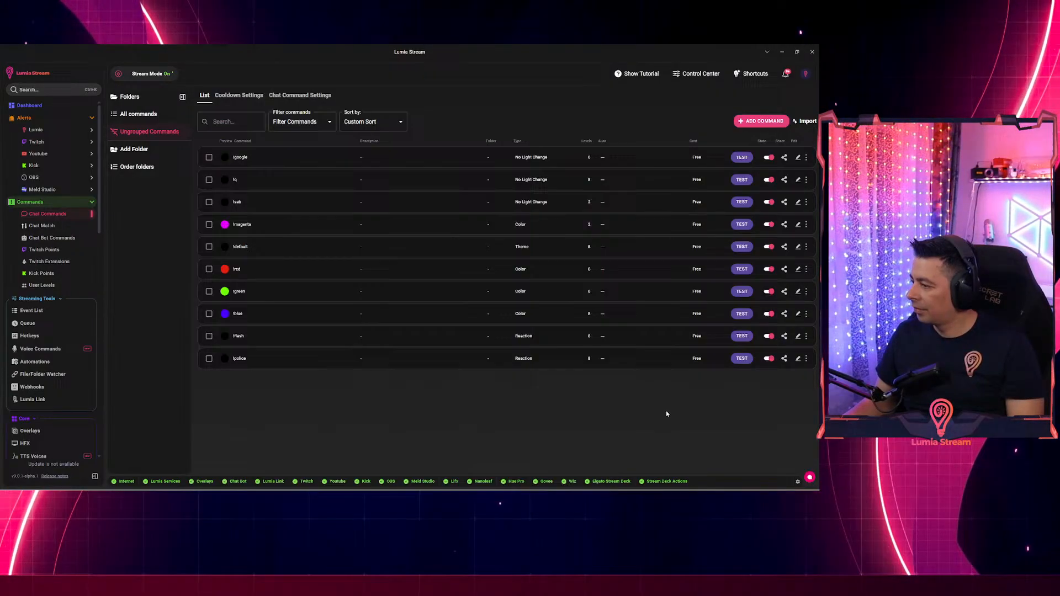
# Open the google command's actions and load its Stream Deck button action.
pyautogui.click(316, 163)
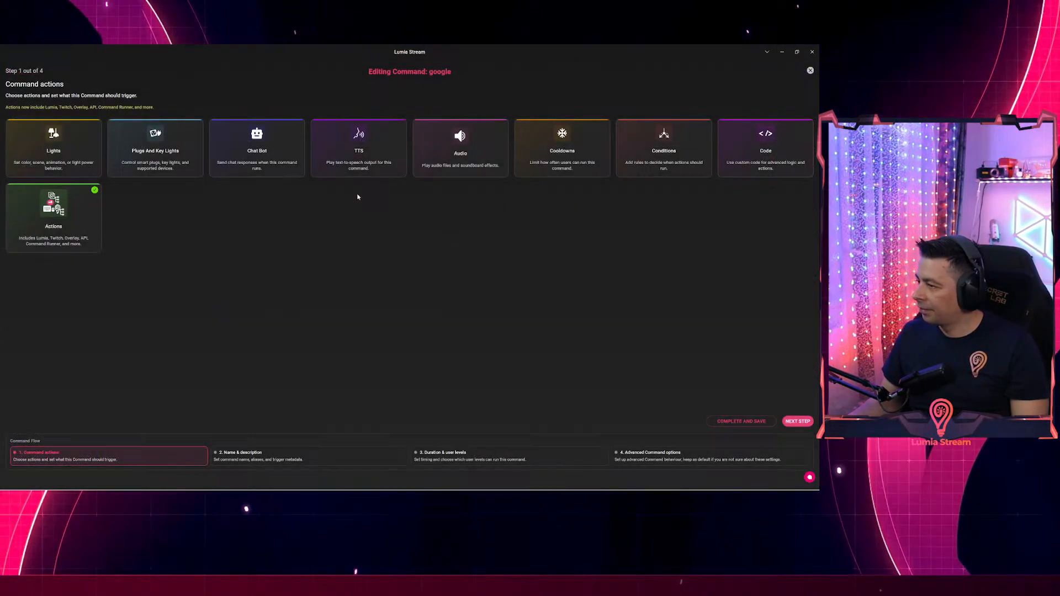
pyautogui.click(47, 223)
pyautogui.click(790, 287)
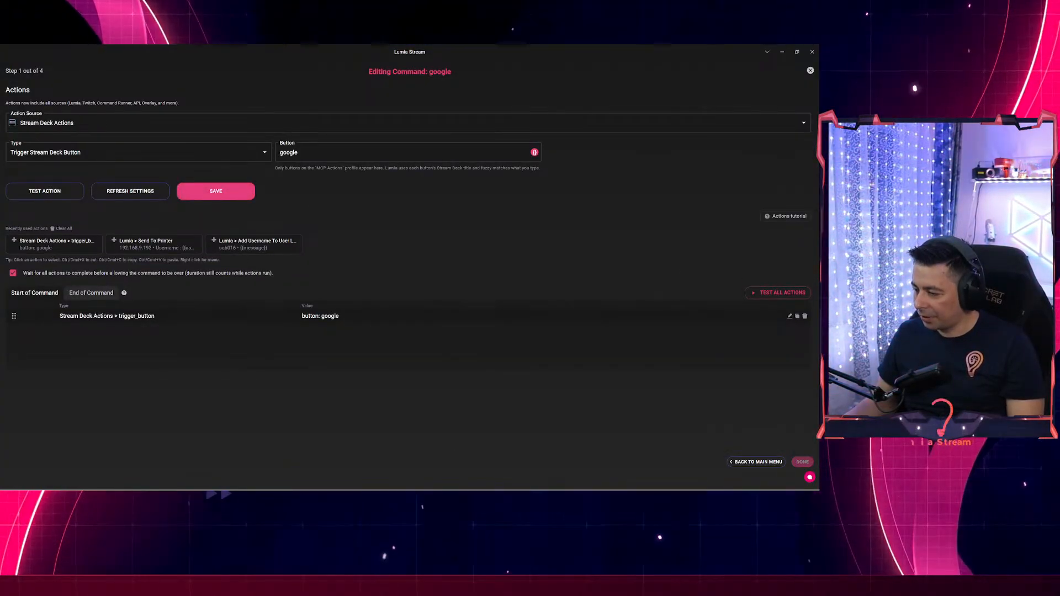
pyautogui.hotkey('alt', 'Tab')
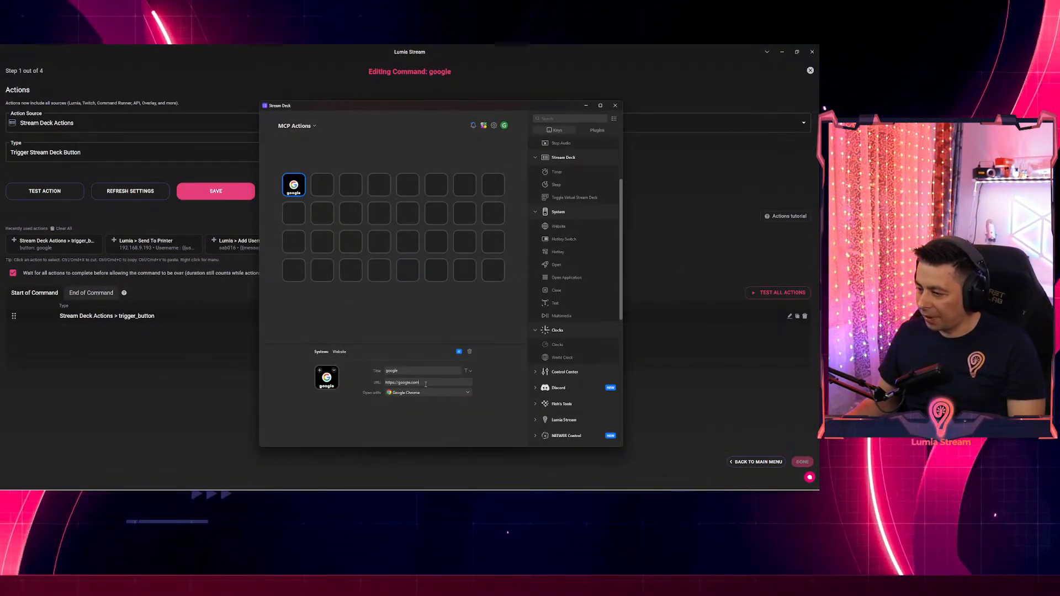
pyautogui.hotkey('alt', 'Tab')
pyautogui.hotkey('alt', 'Tab')
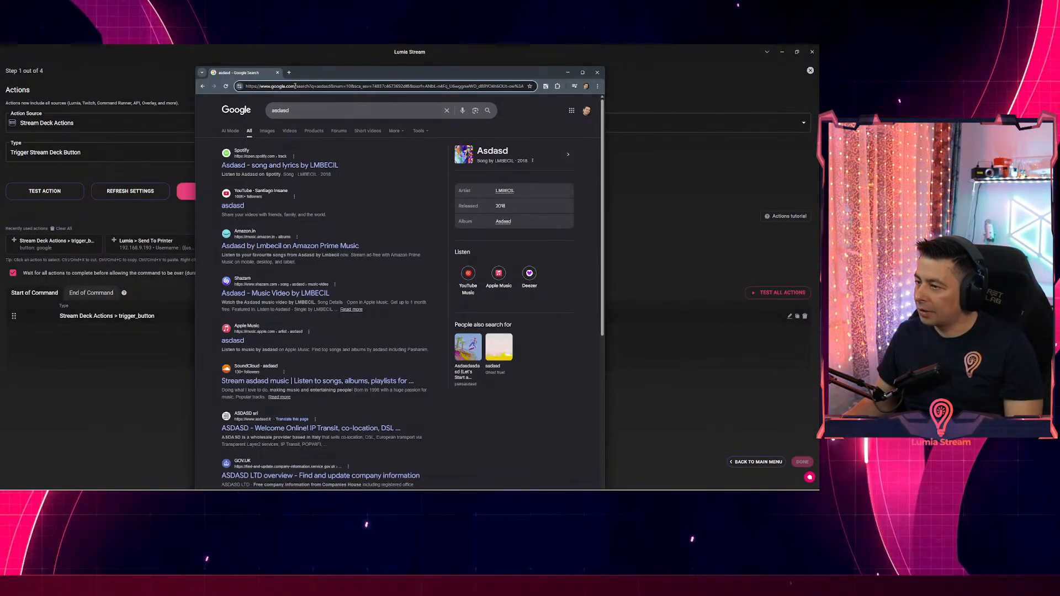
pyautogui.moveTo(314, 89); pyautogui.dragTo(316, 88)
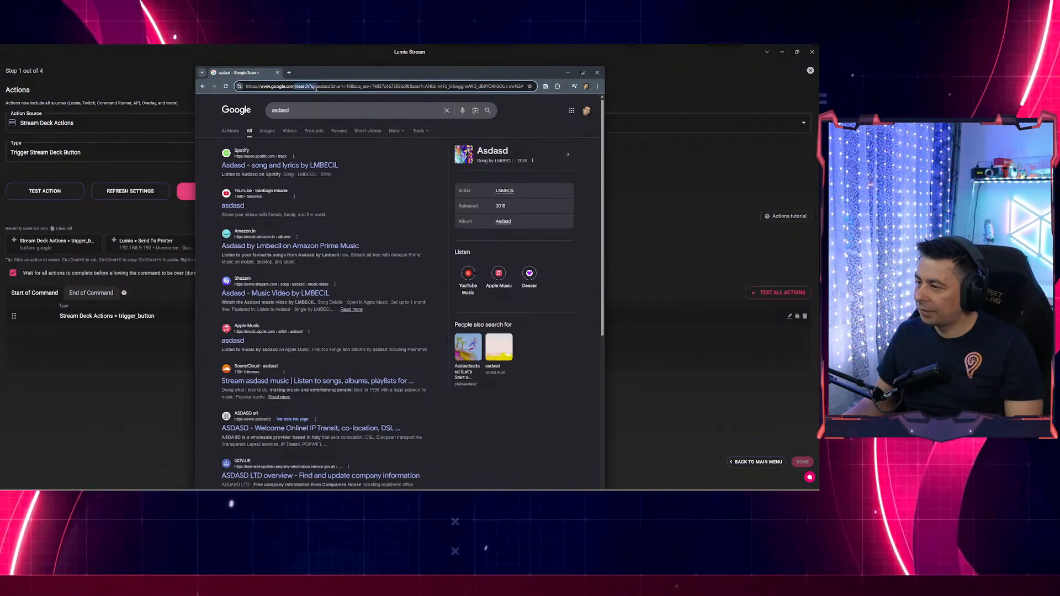
pyautogui.hotkey('alt', 'Tab')
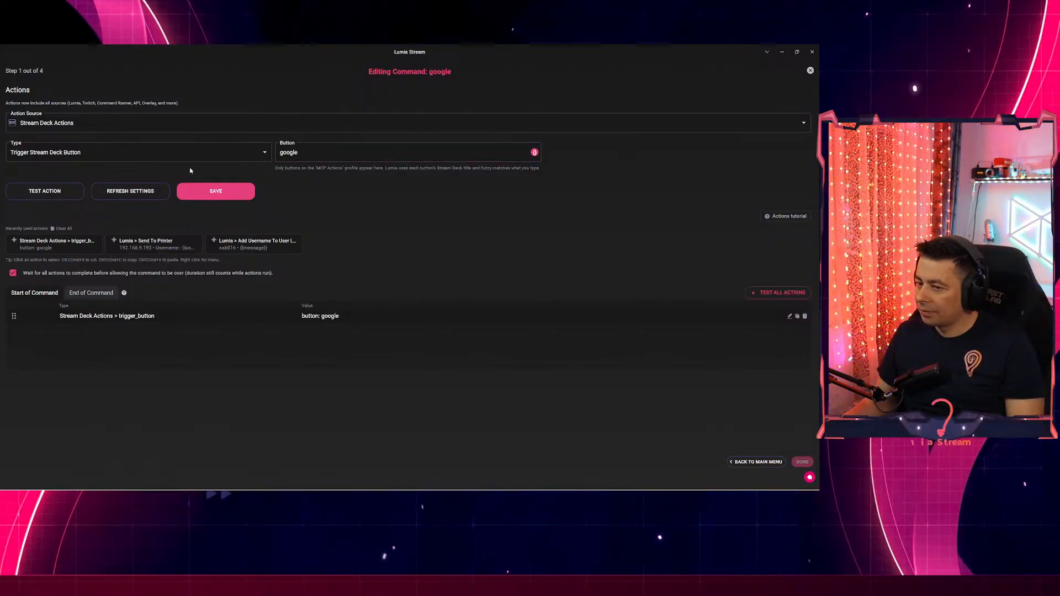
pyautogui.click(201, 314)
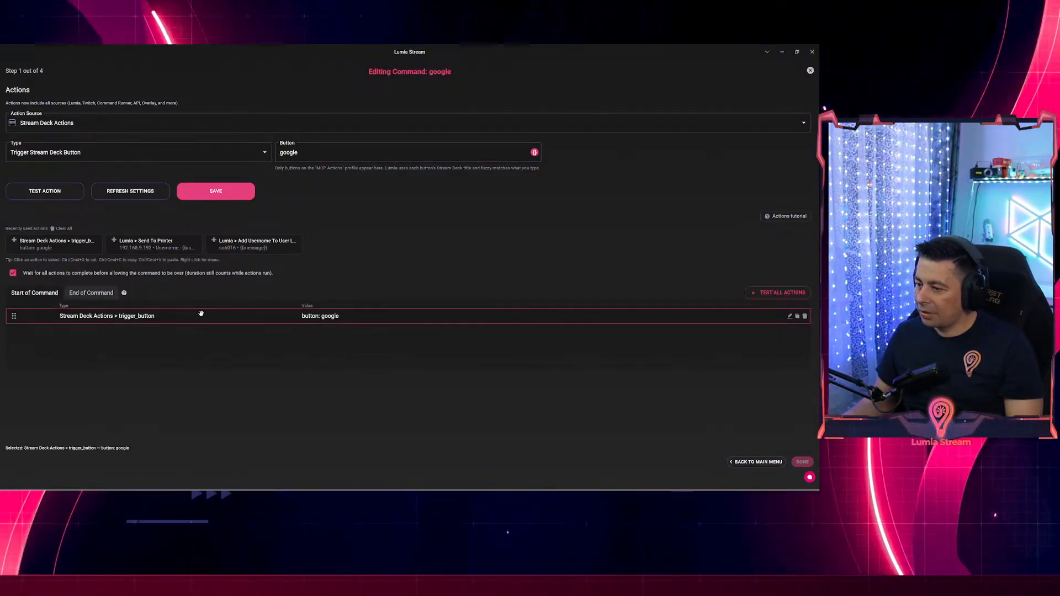
pyautogui.hotkey('alt', 'Tab')
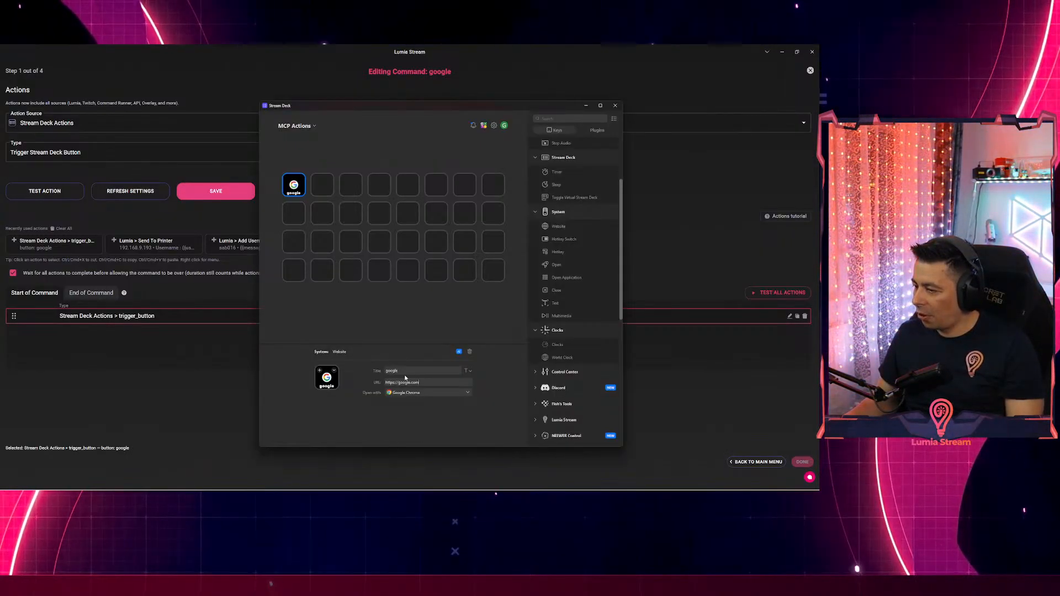
pyautogui.write('/search?q=')
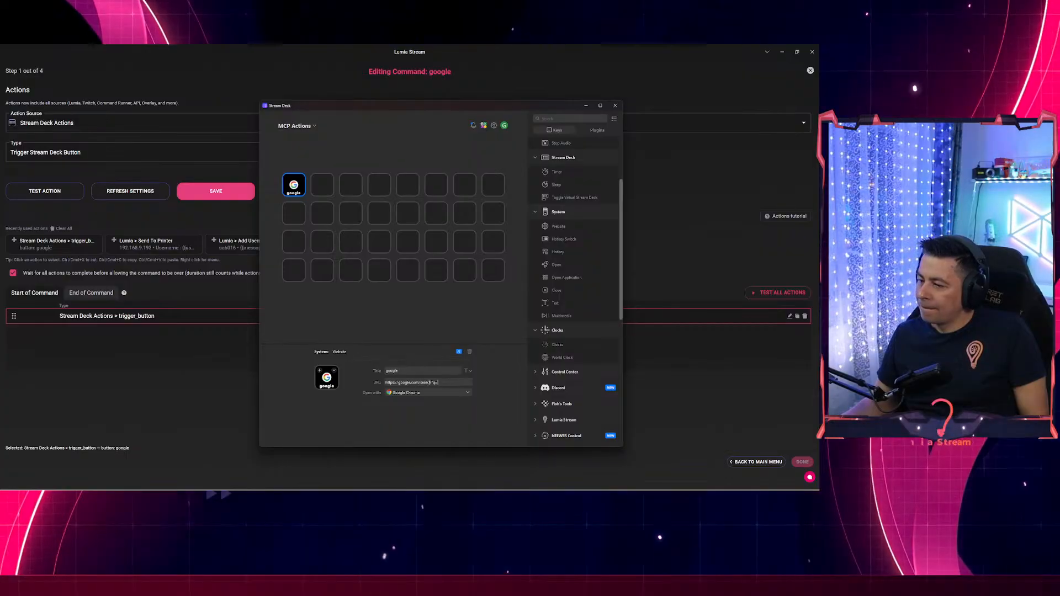
pyautogui.click(218, 391)
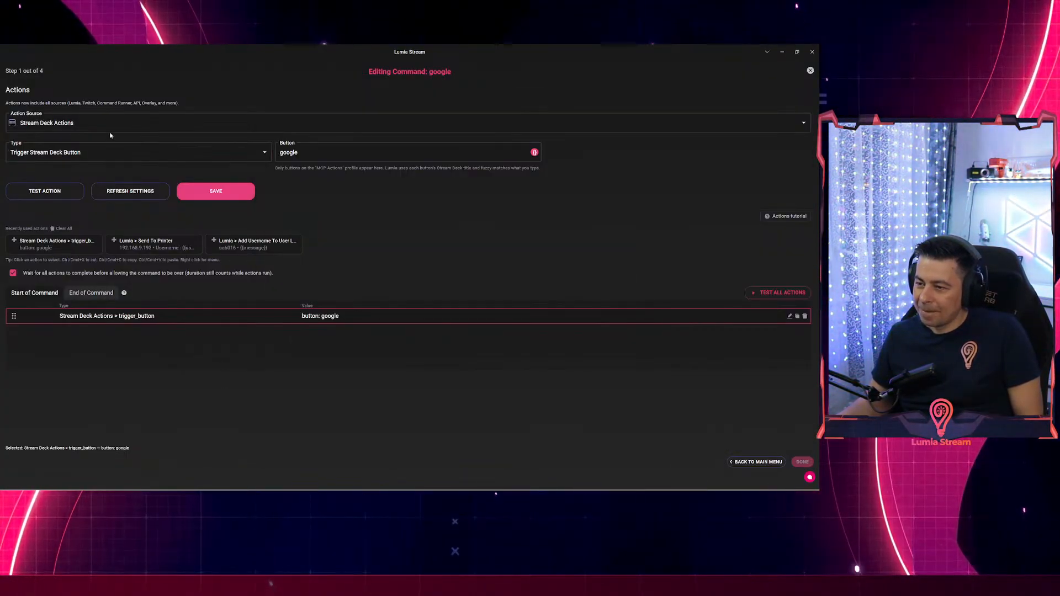
# Set the new action's source to Lumia and try filtering its types with 'ope'.
pyautogui.click(135, 123)
pyautogui.click(60, 158)
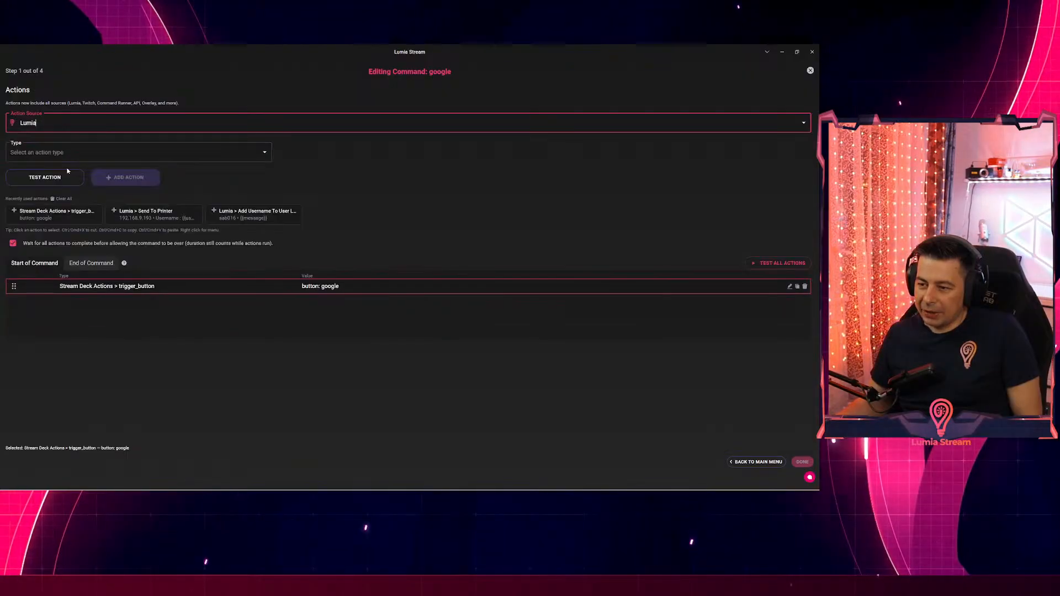
pyautogui.click(56, 157)
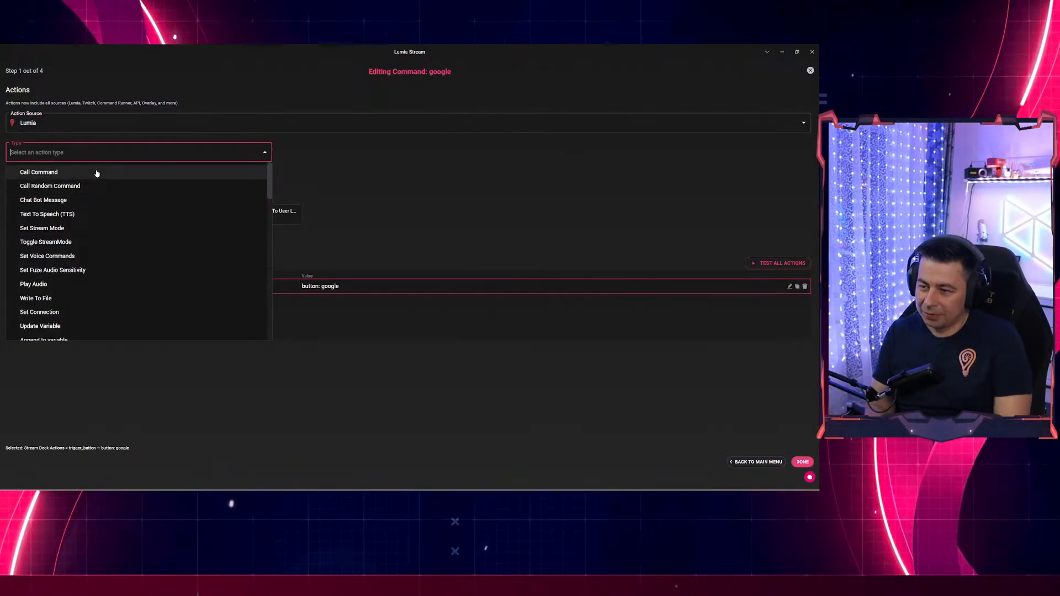
pyautogui.write('ope')
pyautogui.press('BackSpace')
pyautogui.press('BackSpace')
pyautogui.press('BackSpace')
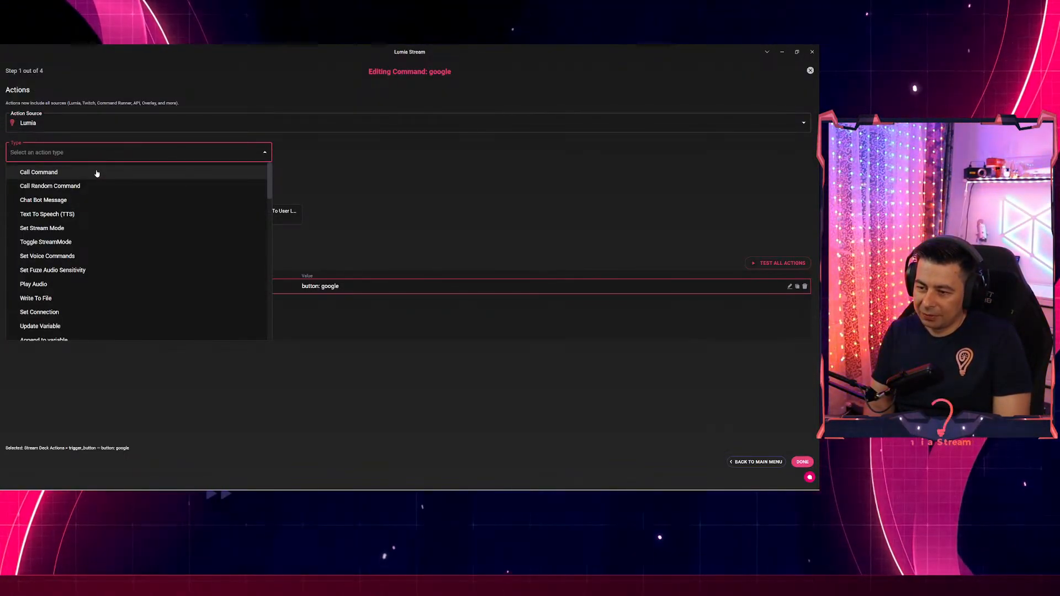
pyautogui.click(400, 199)
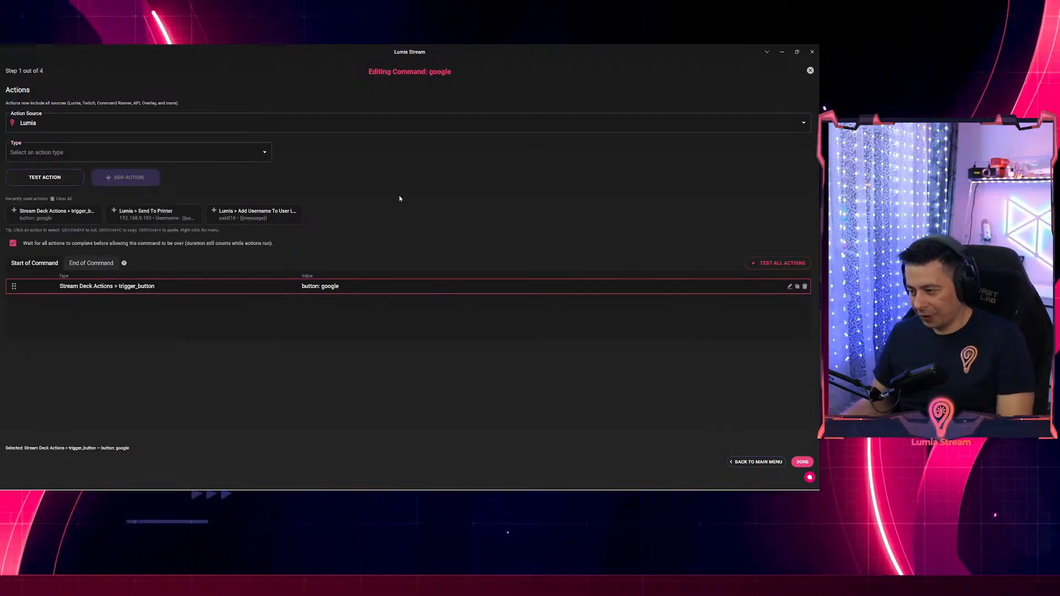
# Check Chrome's search URL, scroll through Lumia's action types, then reopen the action sources.
pyautogui.hotkey('alt', 'Tab')
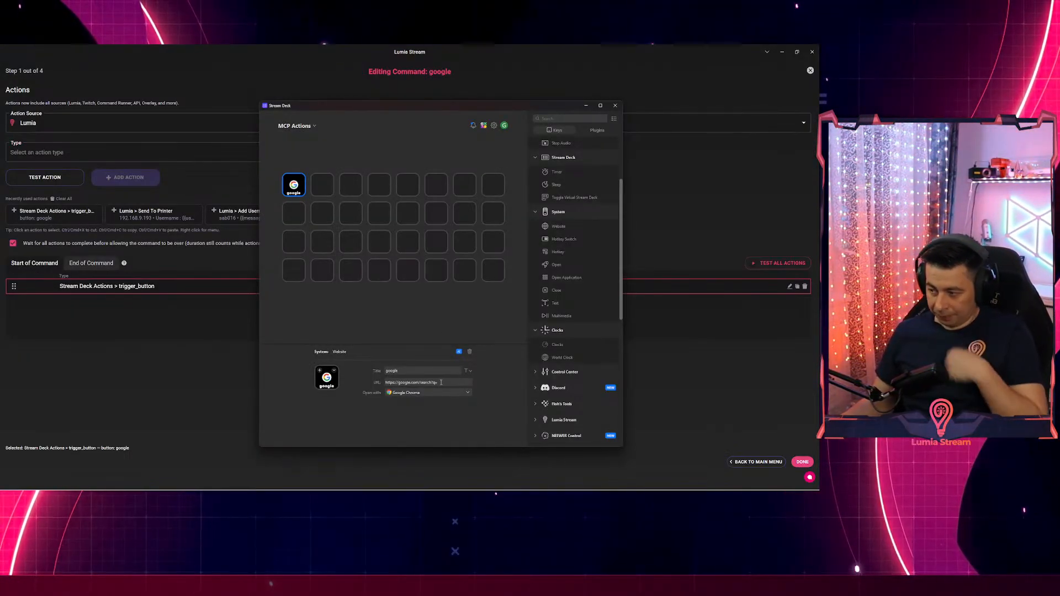
pyautogui.hotkey('alt', 'Tab')
pyautogui.hotkey('alt', 'Tab')
pyautogui.hotkey('alt', 'Tab')
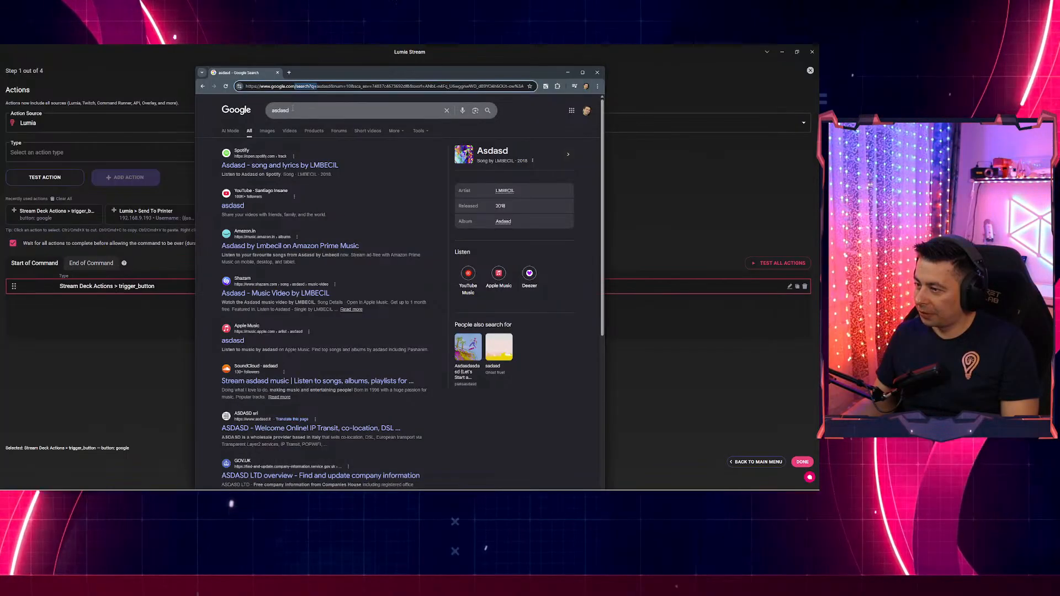
pyautogui.click(309, 90)
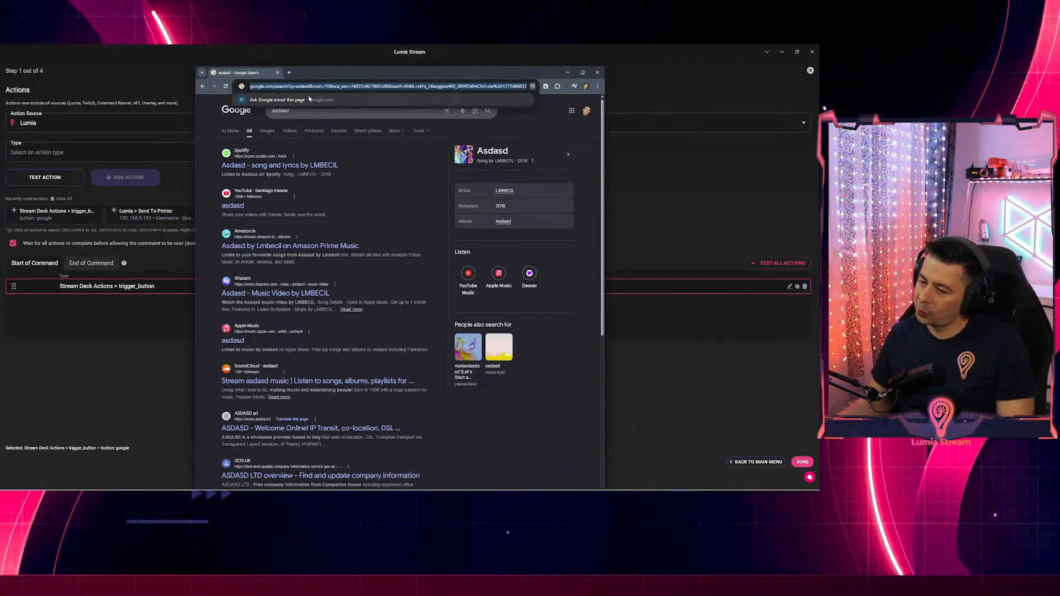
pyautogui.click(115, 144)
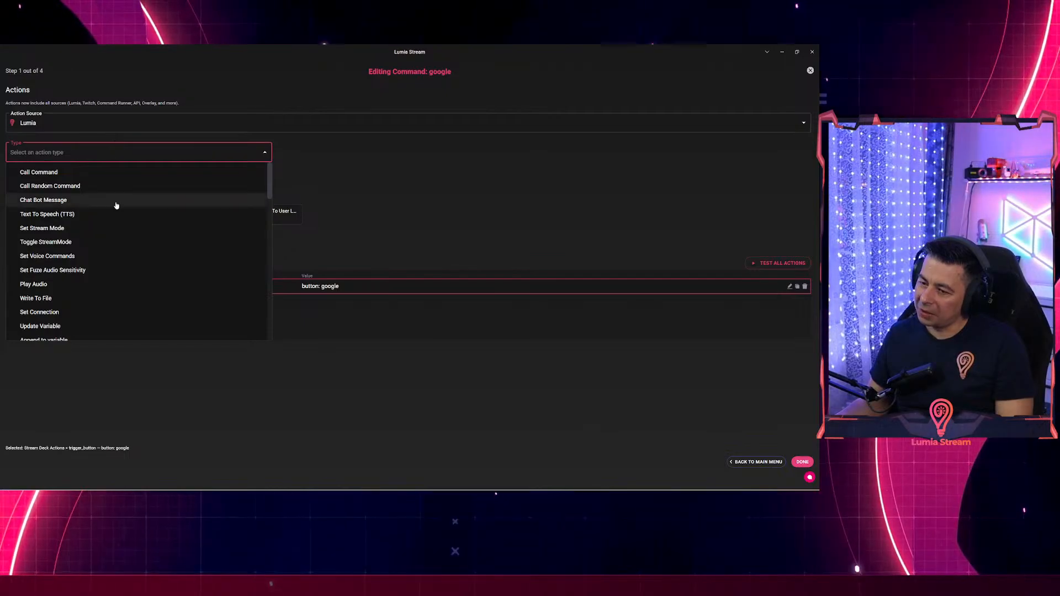
pyautogui.scroll(-8, 146, 262)
pyautogui.scroll(-5, 144, 261)
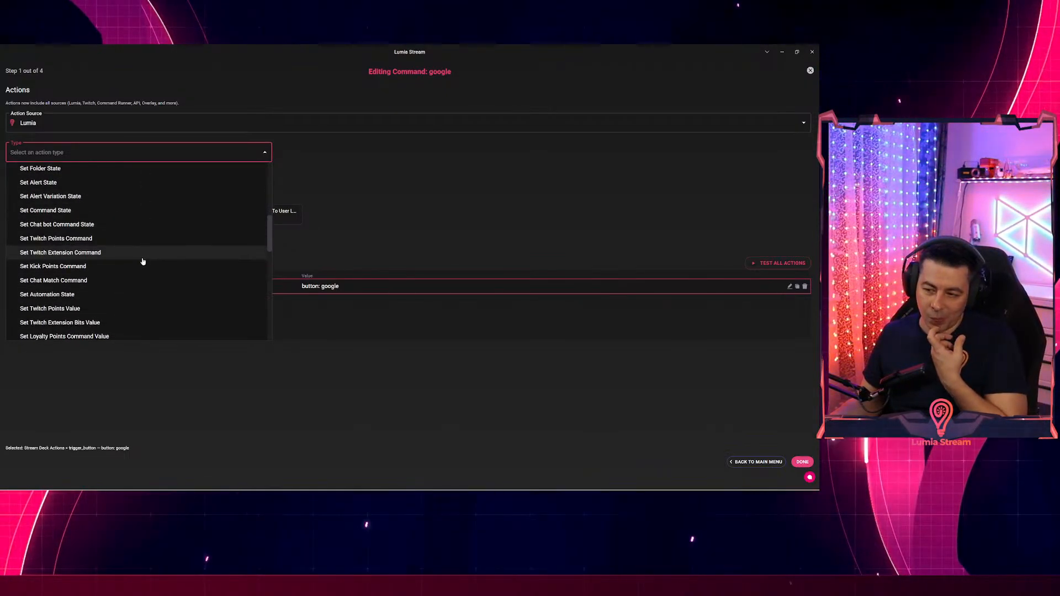
pyautogui.scroll(-5, 139, 257)
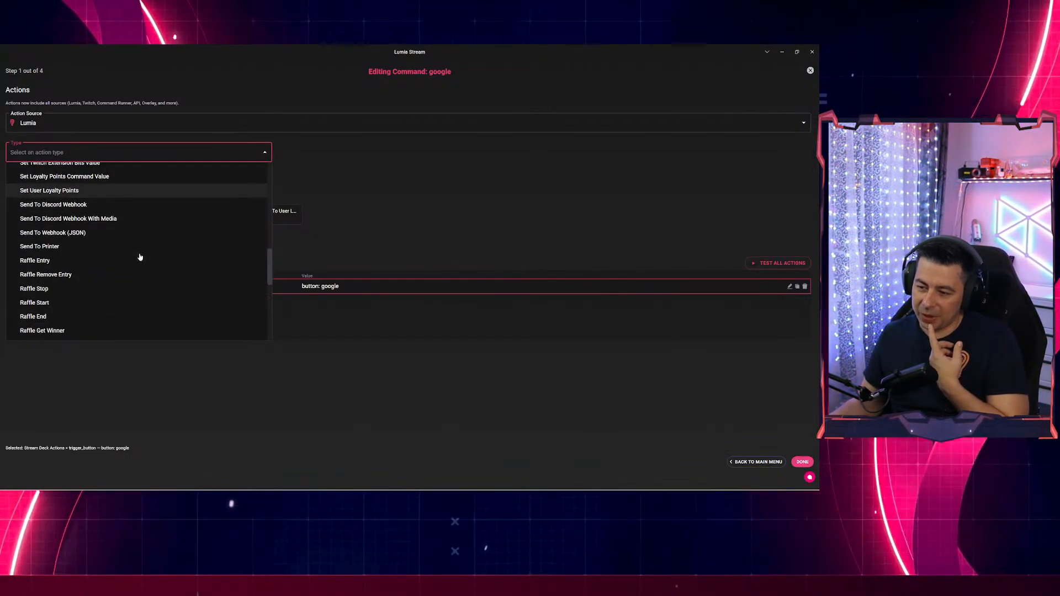
pyautogui.scroll(-5, 139, 257)
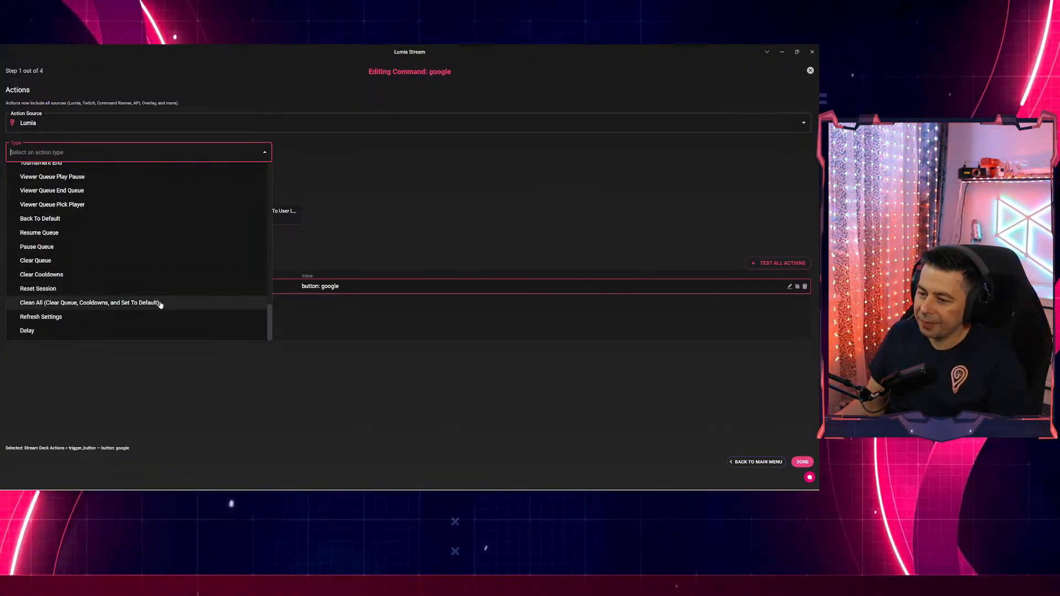
pyautogui.scroll(5, 224, 265)
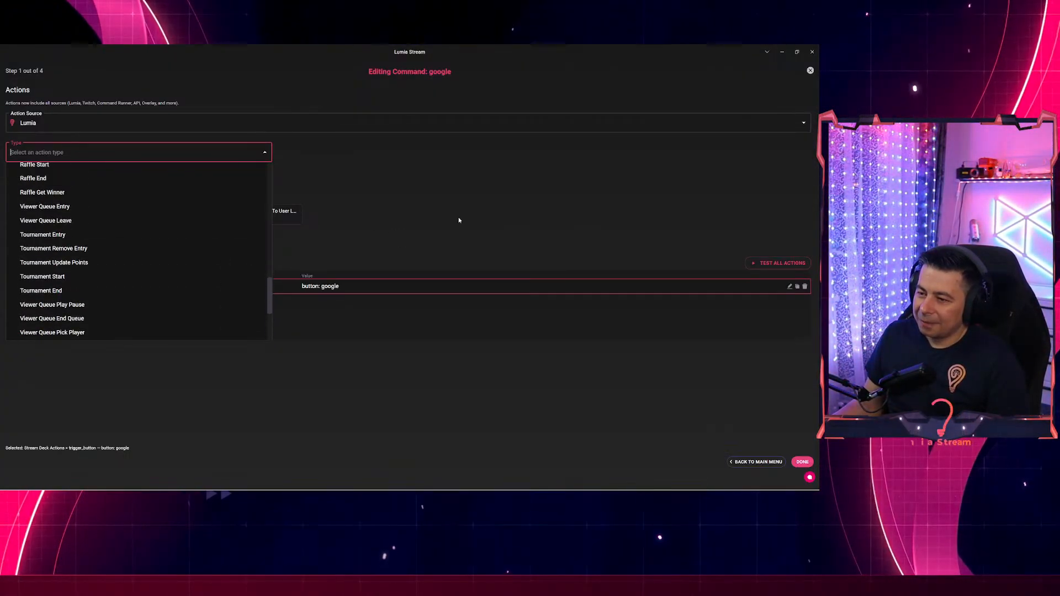
pyautogui.click(269, 129)
pyautogui.click(268, 130)
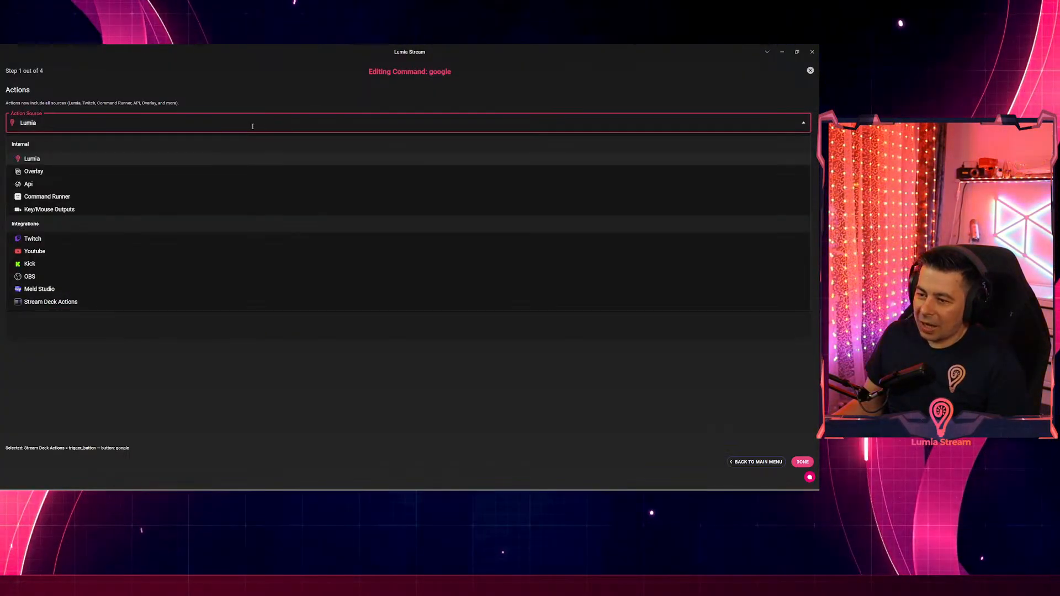
# Set the action source to Command Runner with type App/File.
pyautogui.click(70, 200)
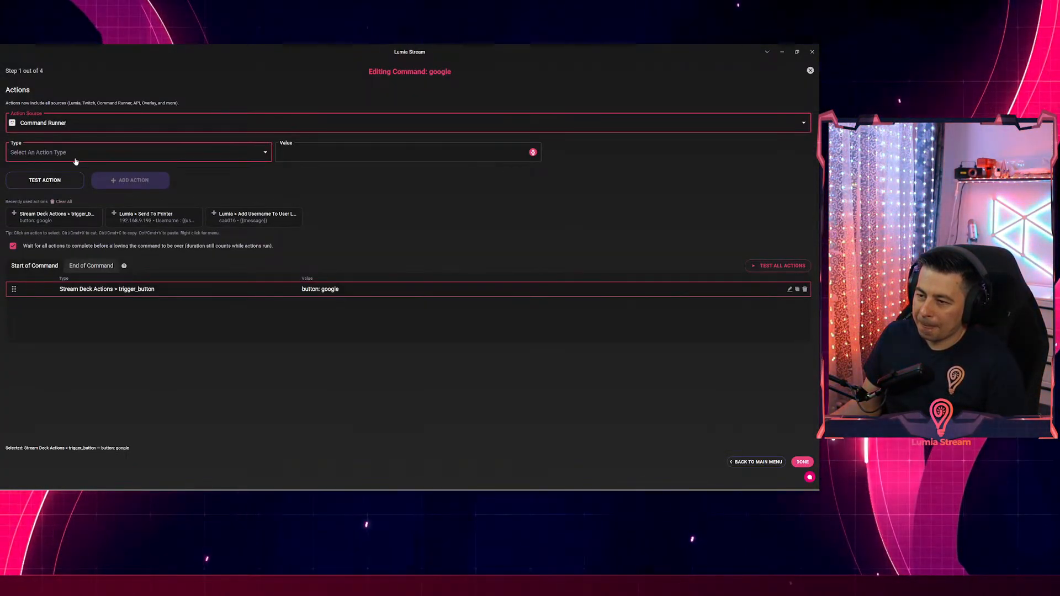
pyautogui.click(53, 153)
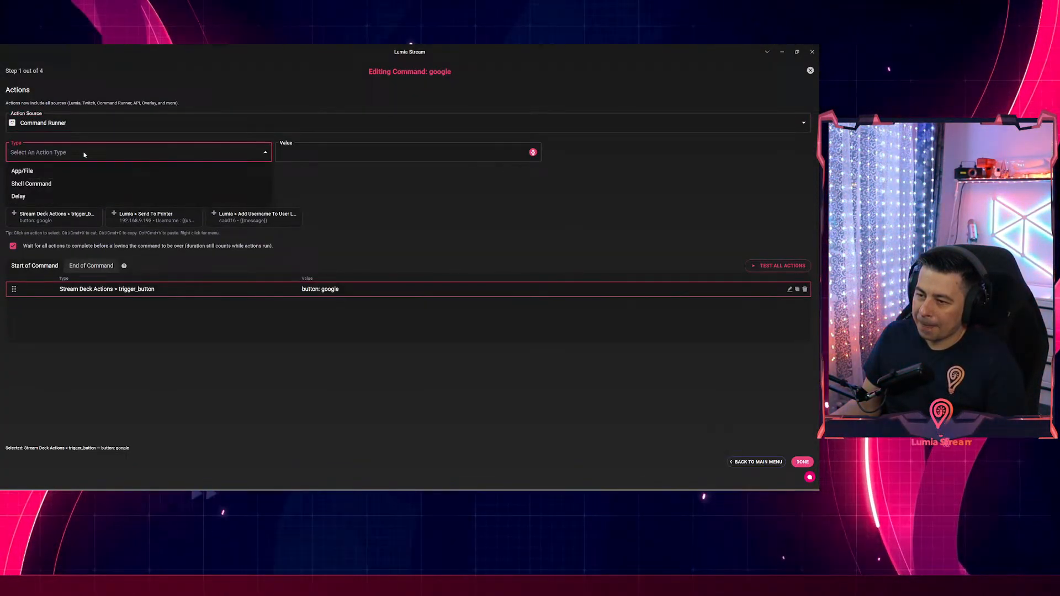
pyautogui.click(33, 172)
pyautogui.click(303, 151)
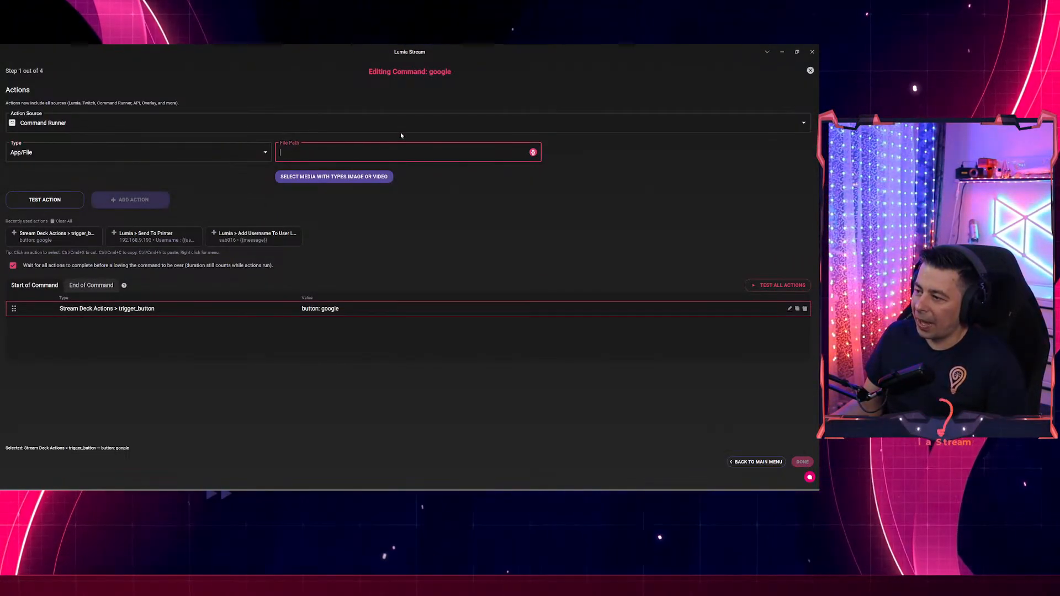
pyautogui.hotkey('ctrl', 'v')
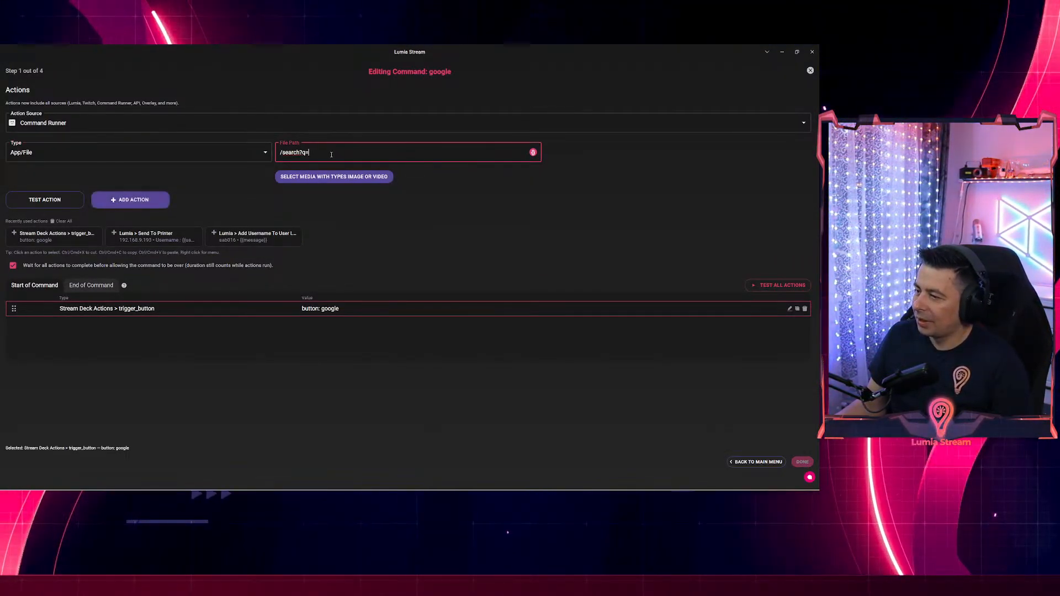
pyautogui.hotkey('ctrl', 'z')
# Copy the Google address from Chrome into the file path and test that it opens google.com.
pyautogui.hotkey('alt', 'Tab')
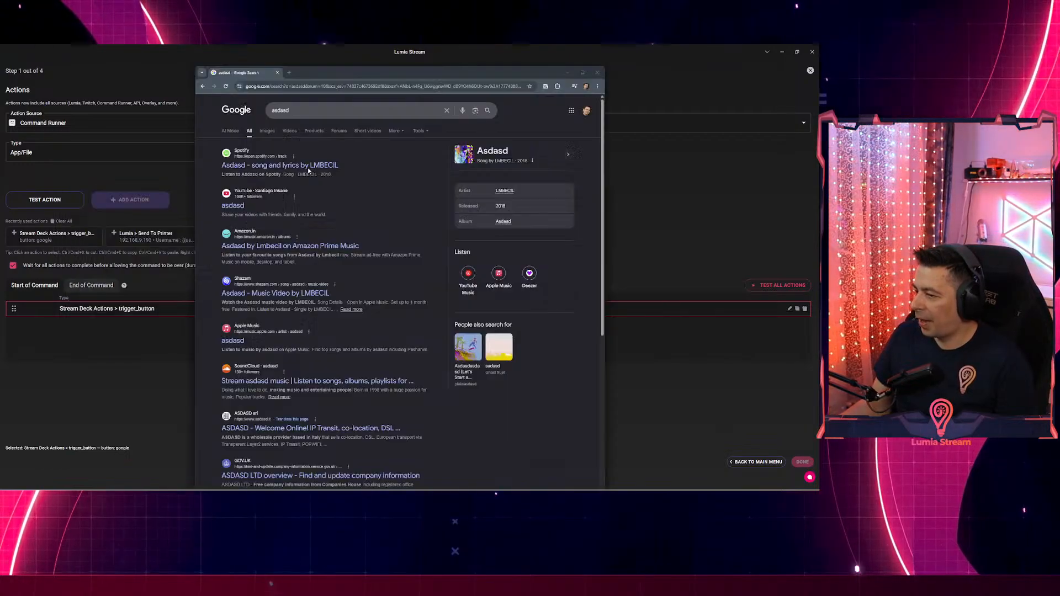
pyautogui.click(293, 86)
pyautogui.click(293, 86)
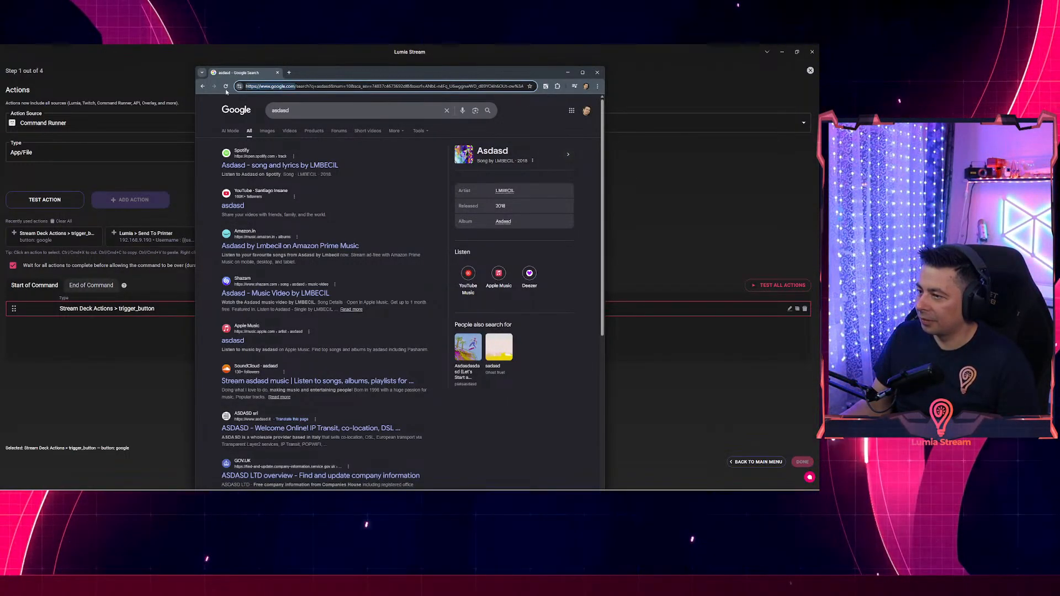
pyautogui.hotkey('ctrl', 'c')
pyautogui.hotkey('alt', 'Tab')
pyautogui.hotkey('ctrl', 'v')
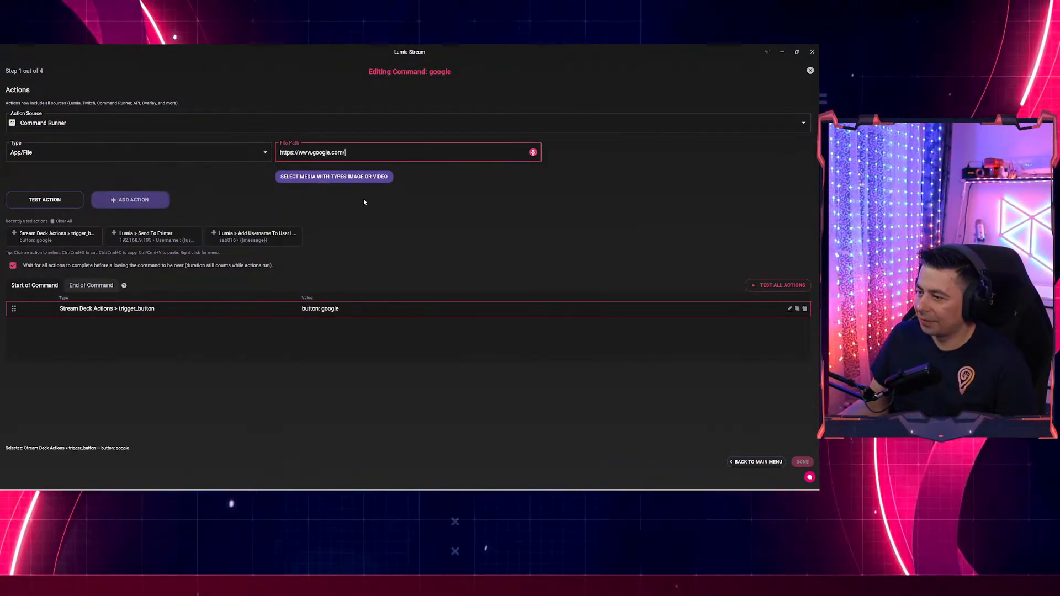
pyautogui.click(47, 199)
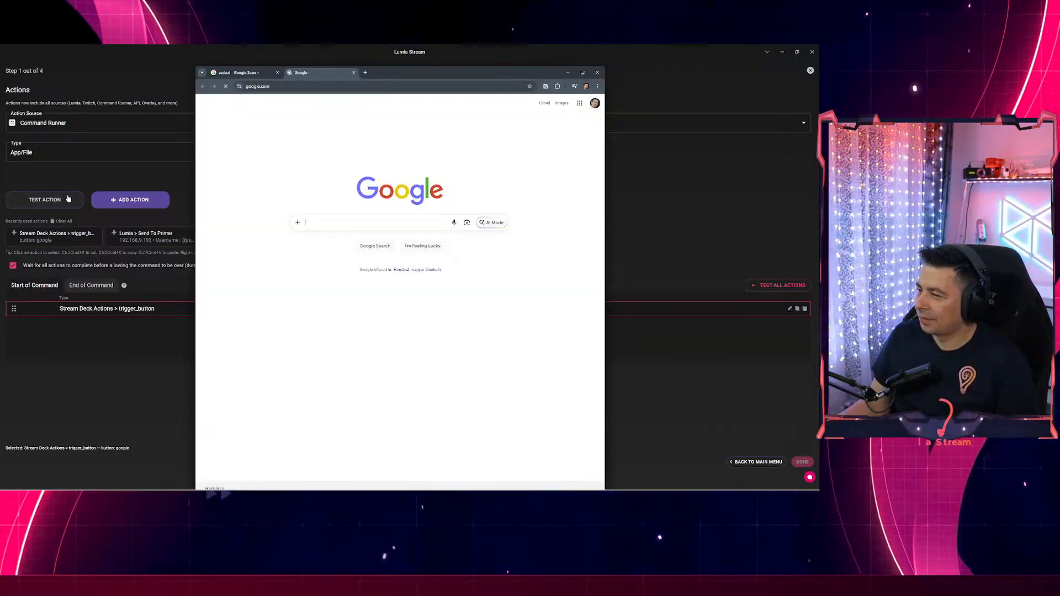
pyautogui.click(191, 165)
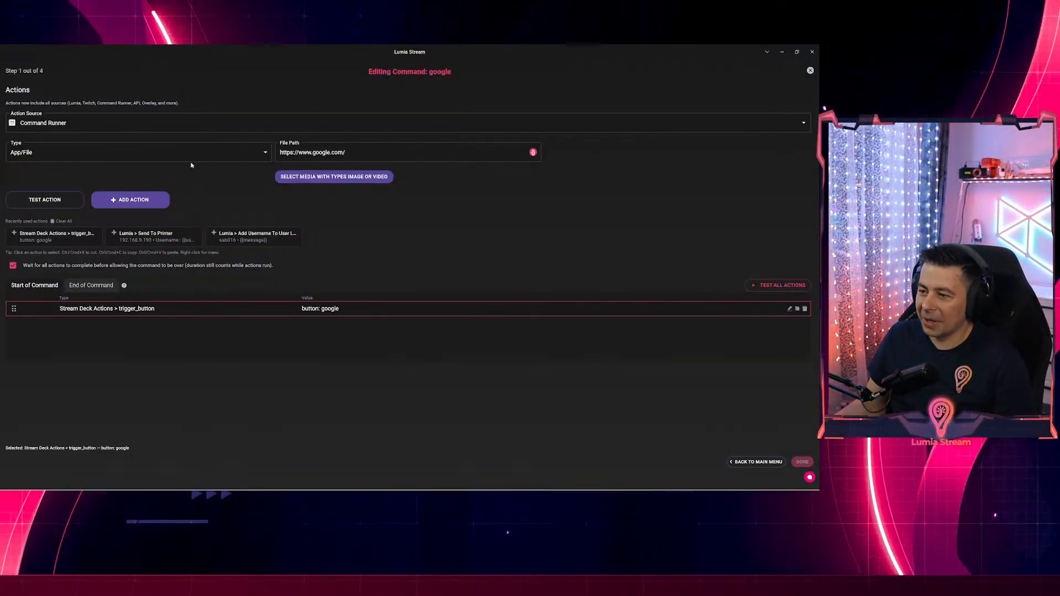
pyautogui.click(339, 151)
pyautogui.hotkey('alt', 'Tab')
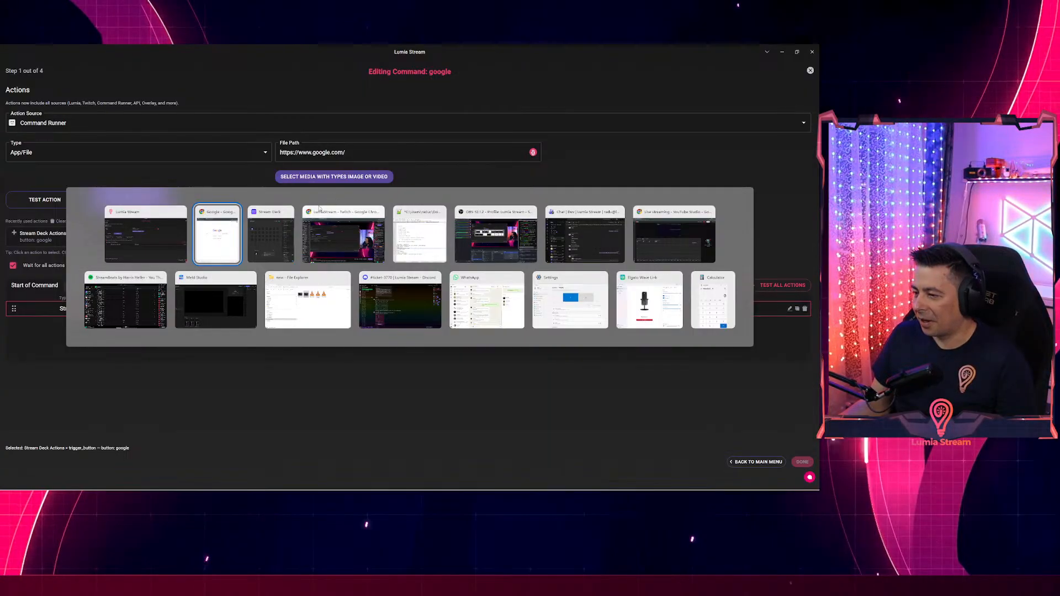
pyautogui.hotkey('alt', 'Tab')
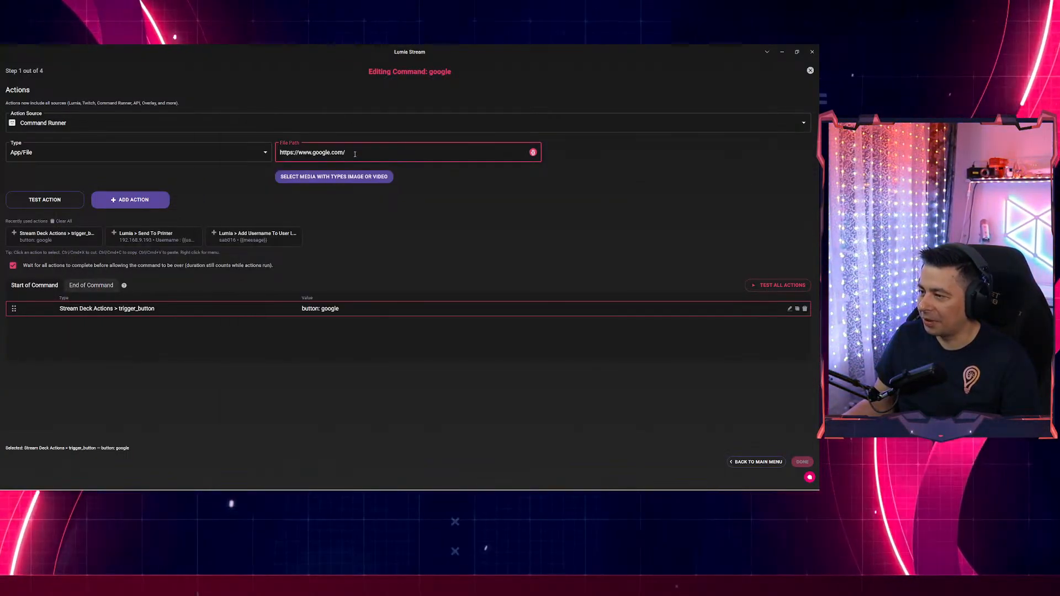
pyautogui.press('super+v')
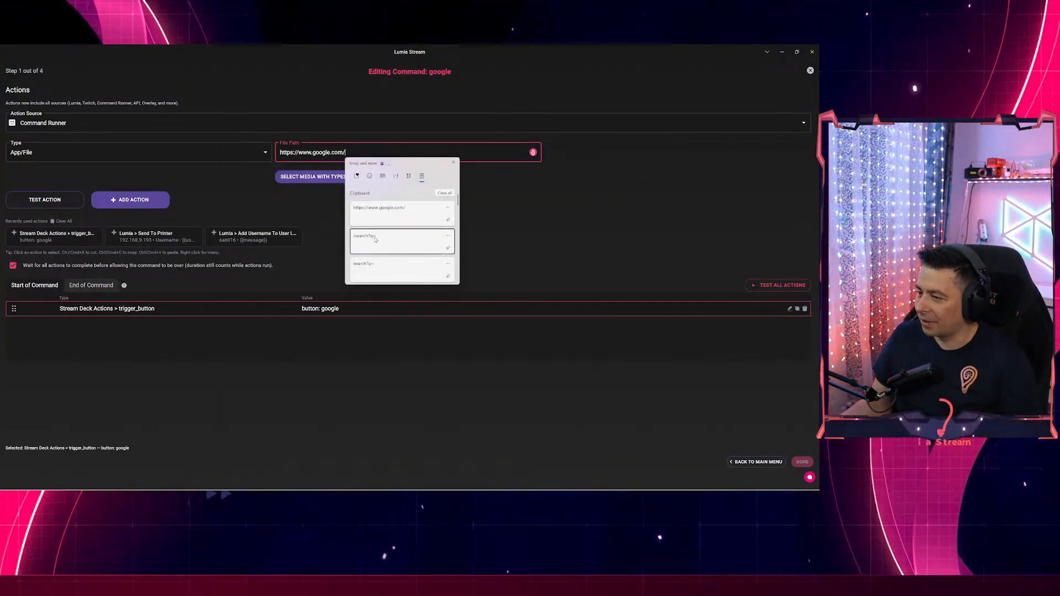
pyautogui.press('Return')
pyautogui.press('Left')
pyautogui.press('Left')
pyautogui.press('Left')
pyautogui.press('Left')
pyautogui.press('Left')
pyautogui.press('Left')
pyautogui.press('Left')
pyautogui.press('Left')
pyautogui.press('Left')
pyautogui.press('BackSpace')
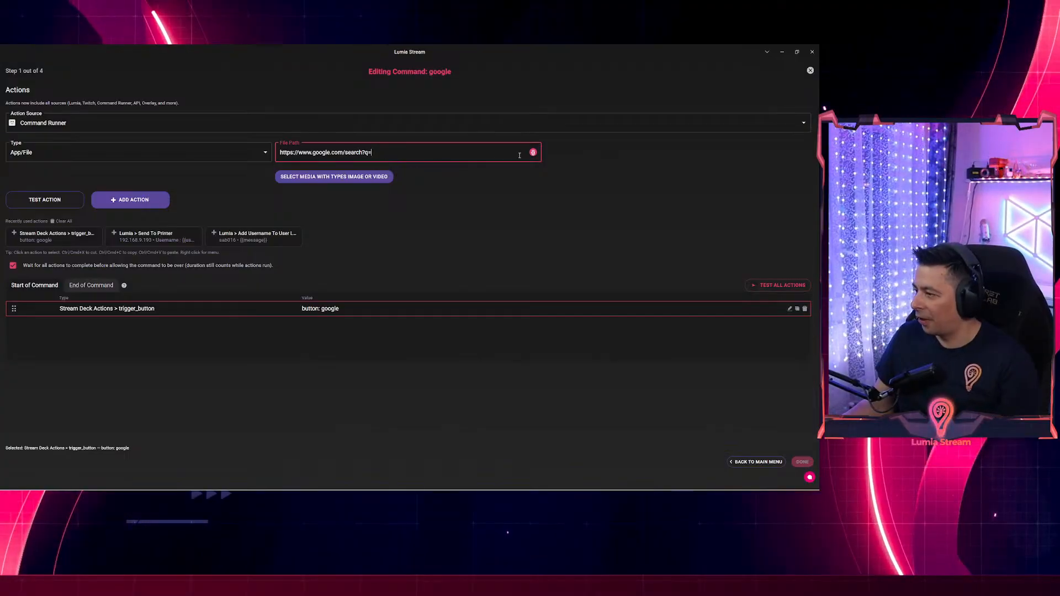
pyautogui.click(533, 153)
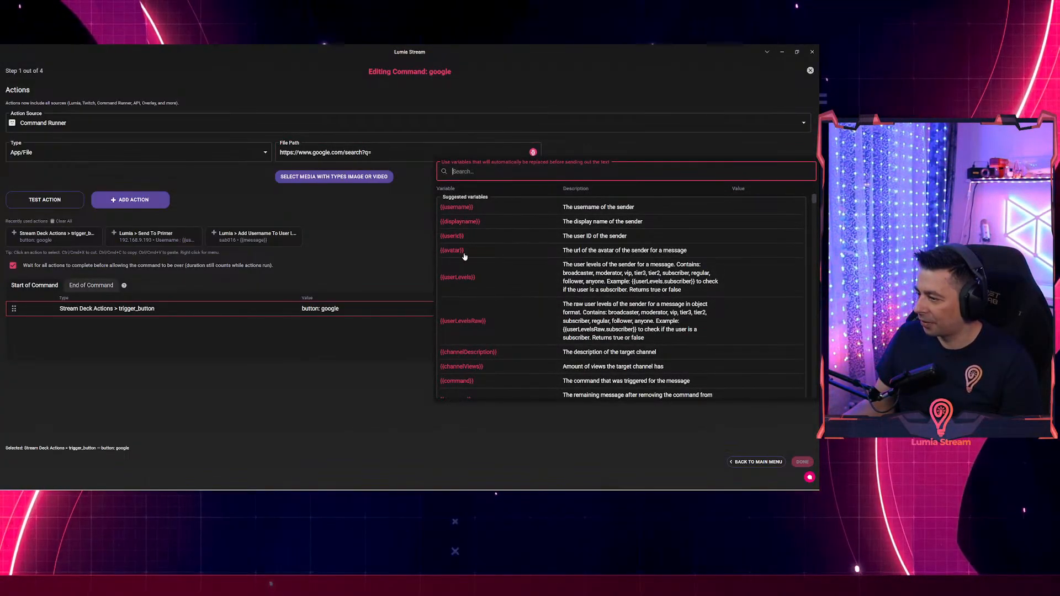
pyautogui.write('mess')
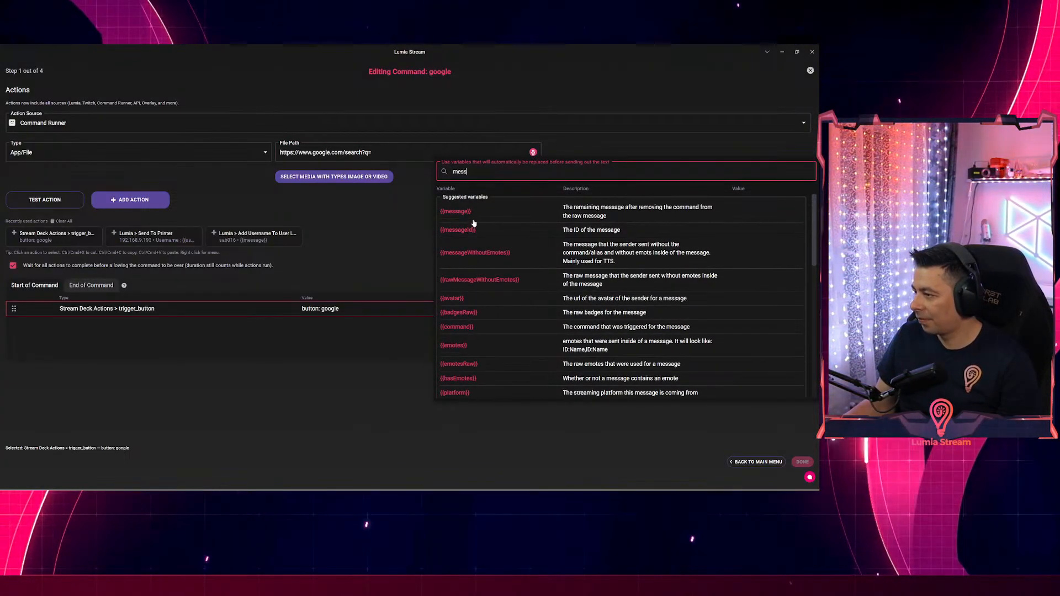
pyautogui.click(468, 214)
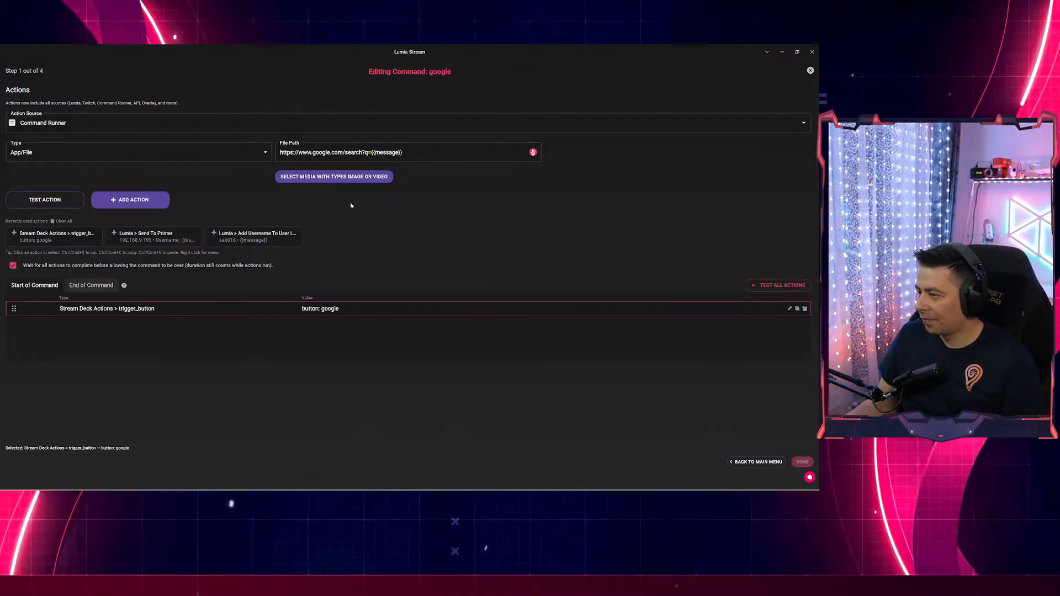
pyautogui.click(132, 200)
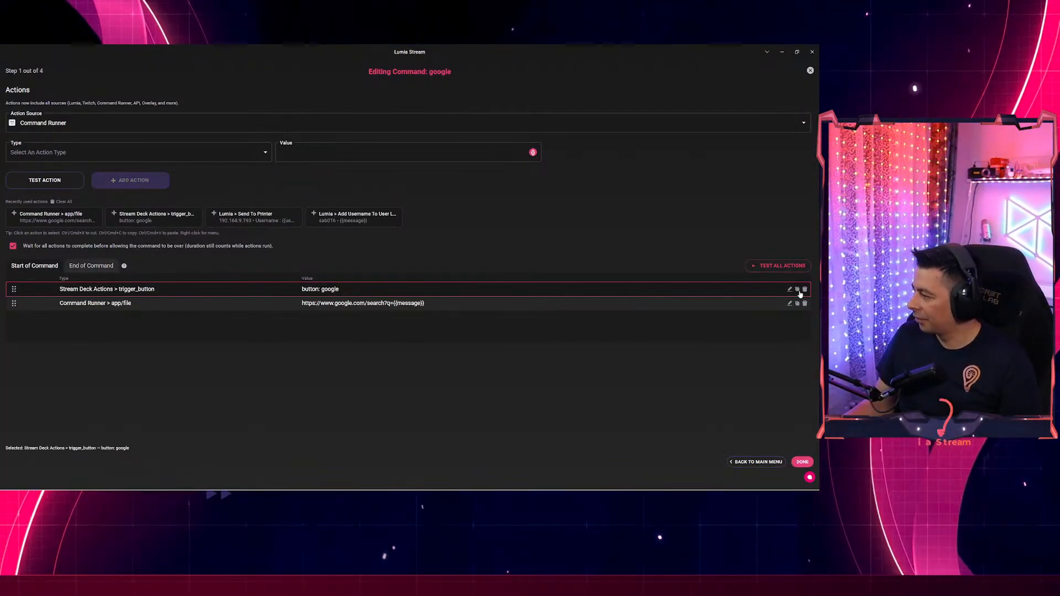
# Remove the Stream Deck trigger action, save the google command, and switch to Chrome.
pyautogui.click(804, 290)
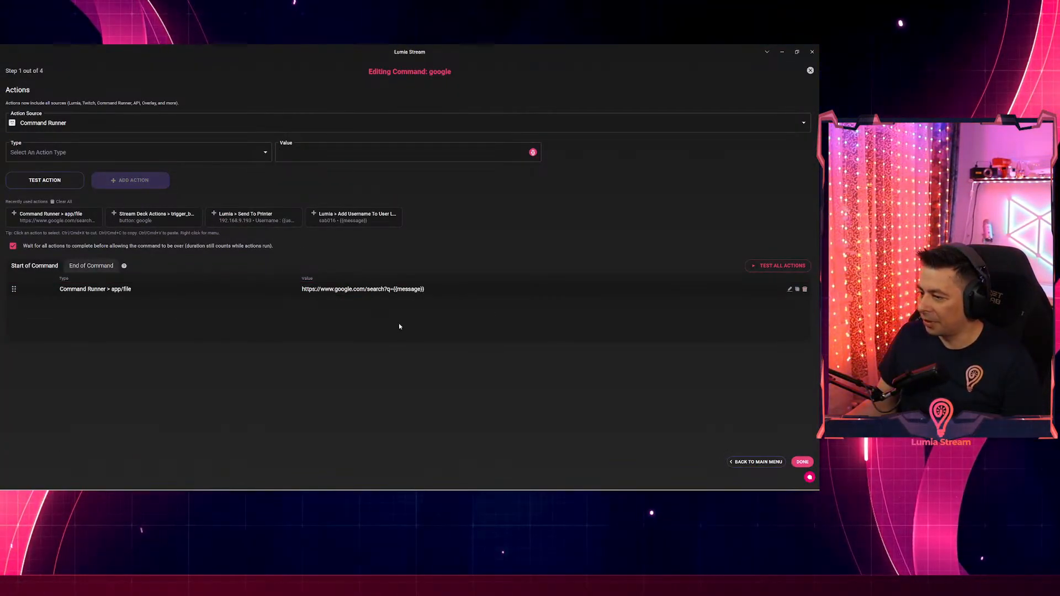
pyautogui.click(800, 463)
pyautogui.click(731, 426)
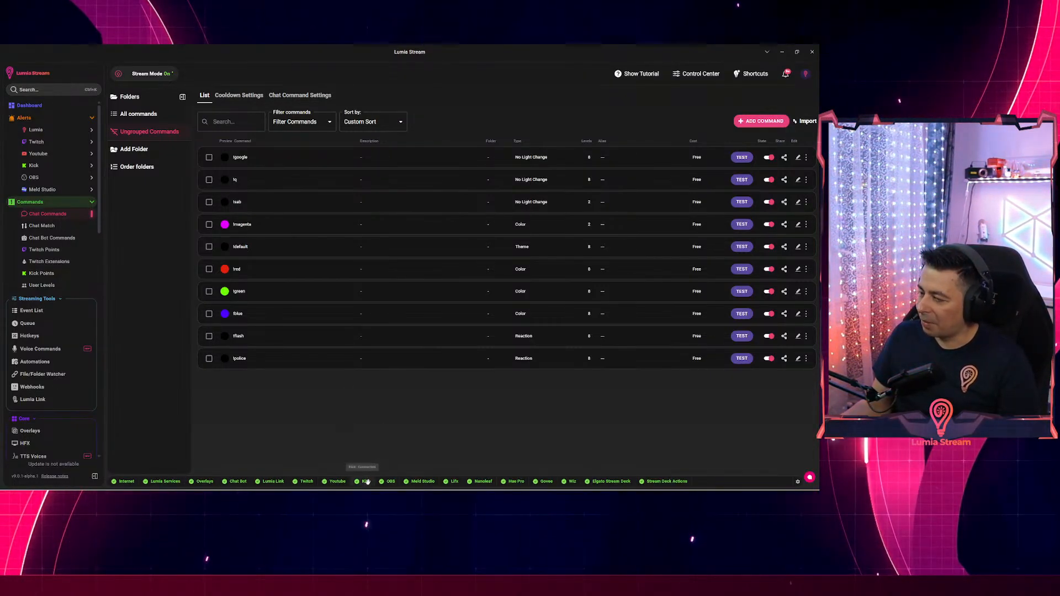
pyautogui.hotkey('alt', 'Tab')
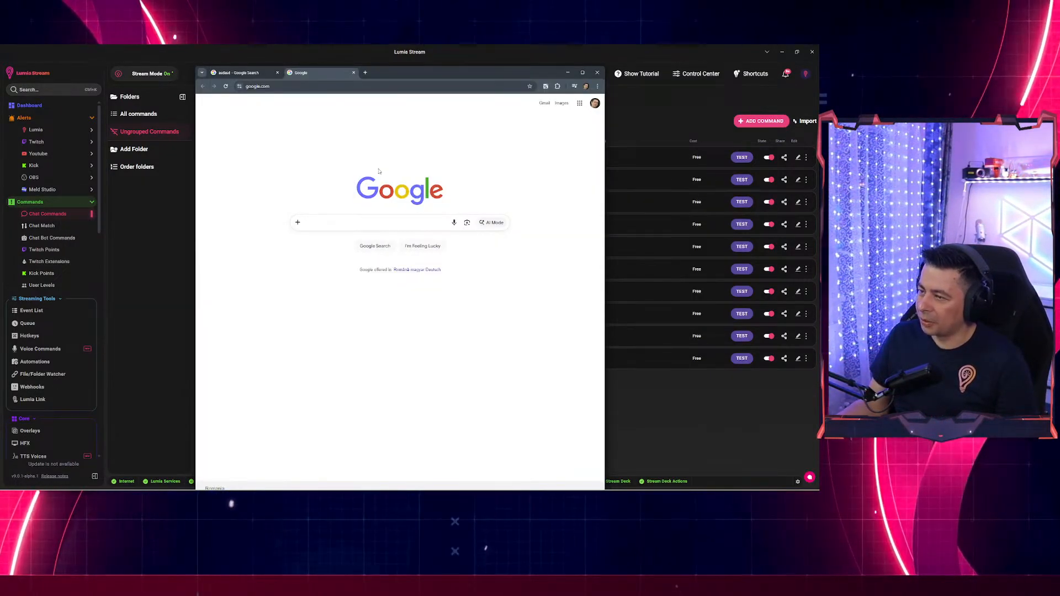
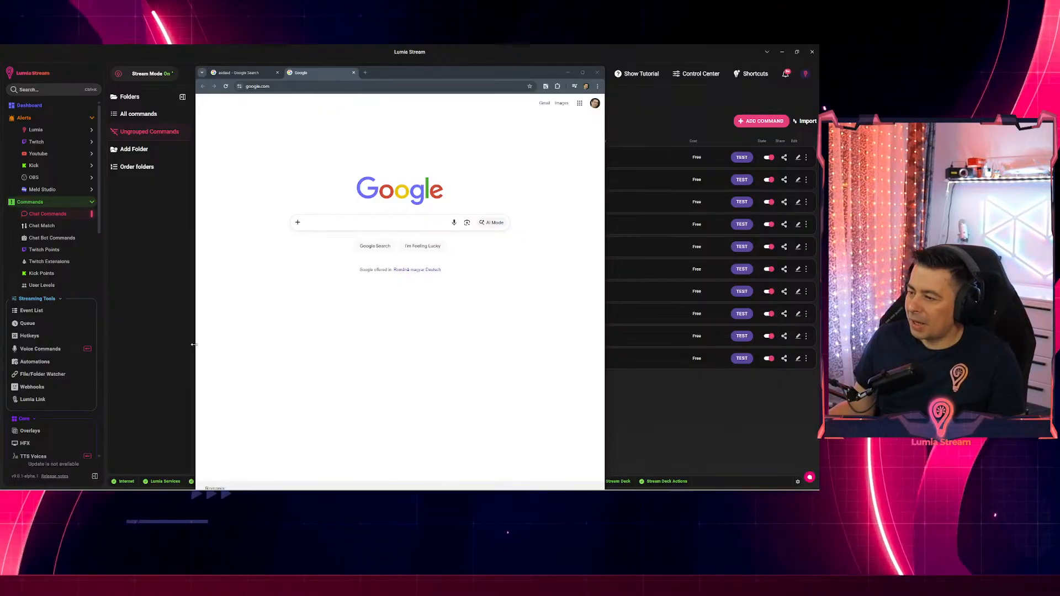
# Snap Lumia Stream to the right half of the screen and Chrome to the left.
pyautogui.click(619, 51)
pyautogui.press('super+Right')
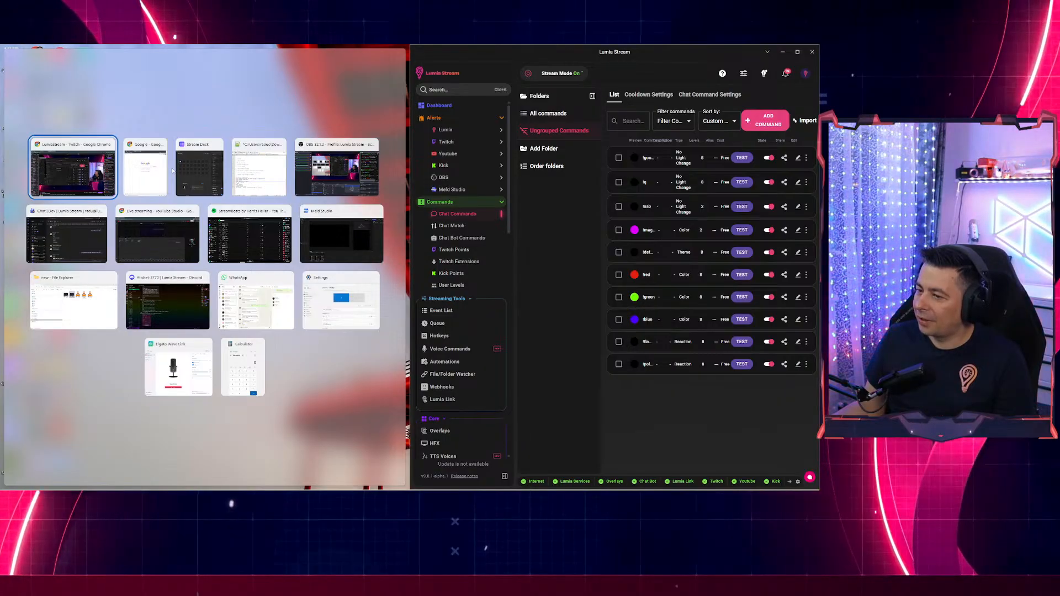
pyautogui.click(147, 179)
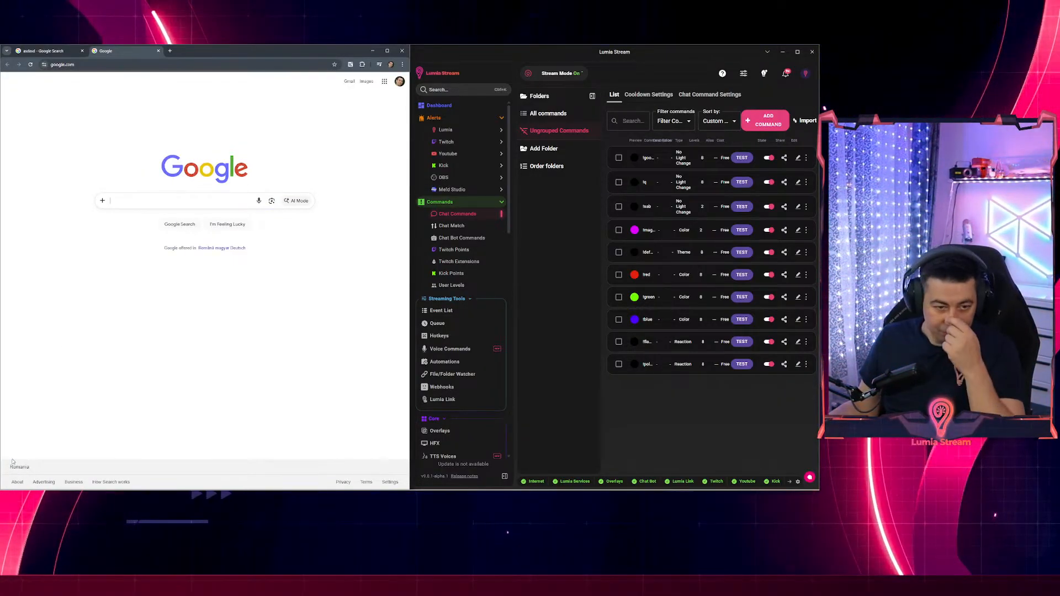
# Switch Chrome tabs, select the {{message}} search text, and open Lumia's google command for editing.
pyautogui.click(44, 51)
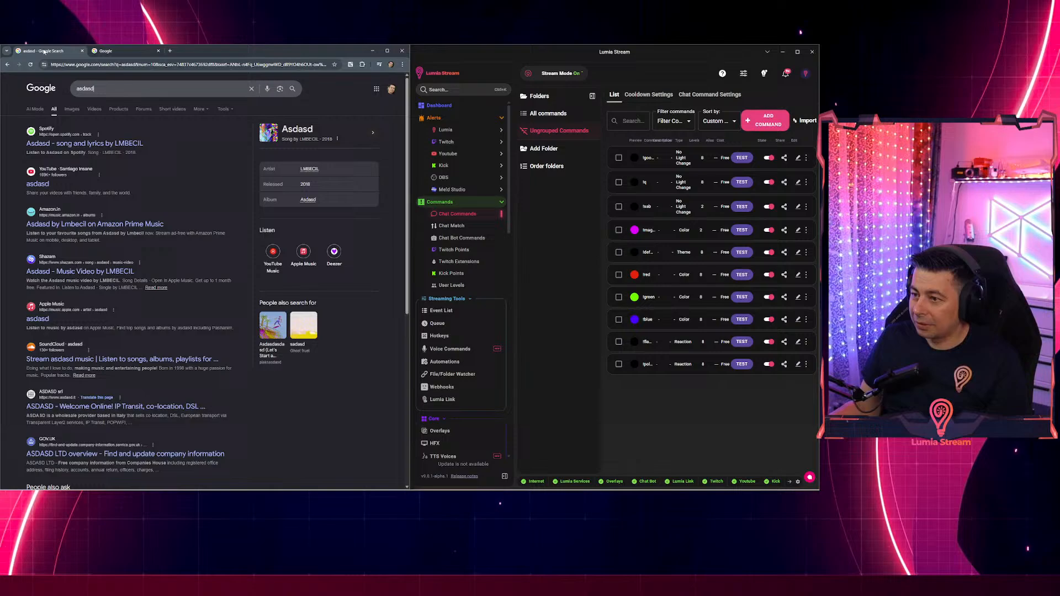
pyautogui.click(107, 53)
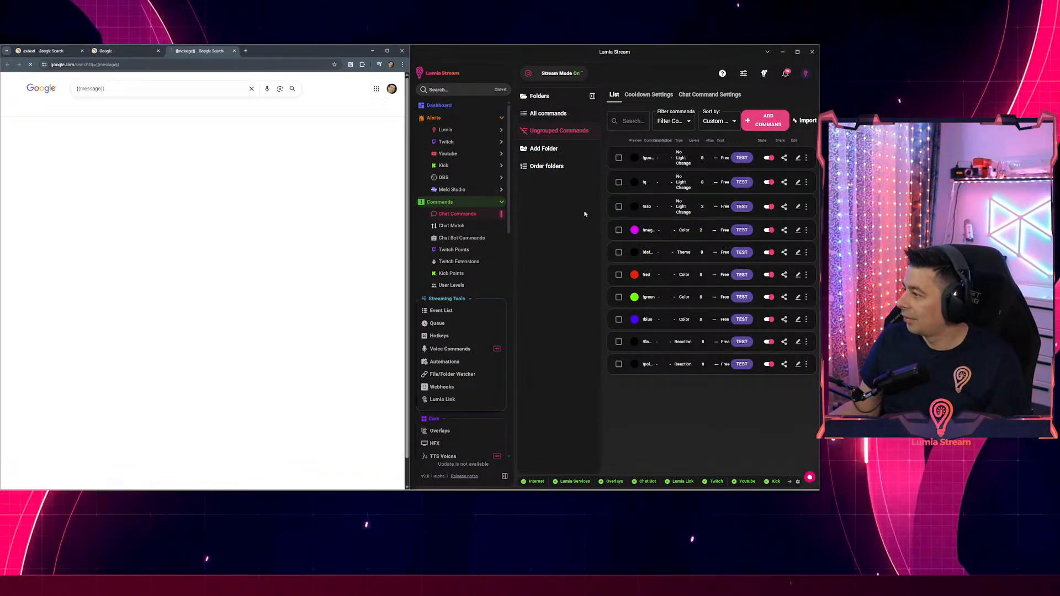
pyautogui.tripleClick(105, 88)
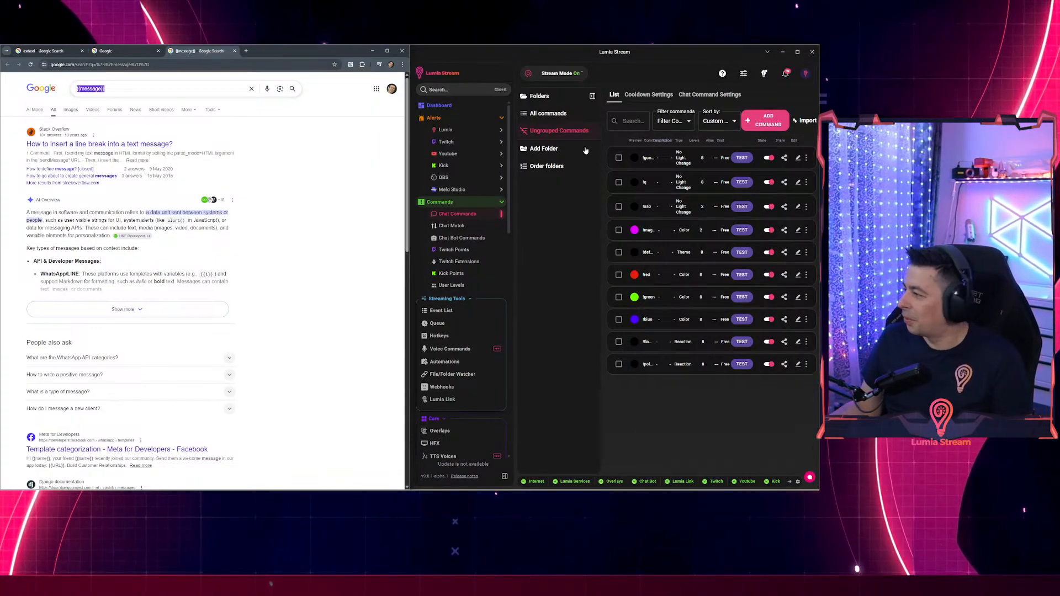
pyautogui.click(798, 158)
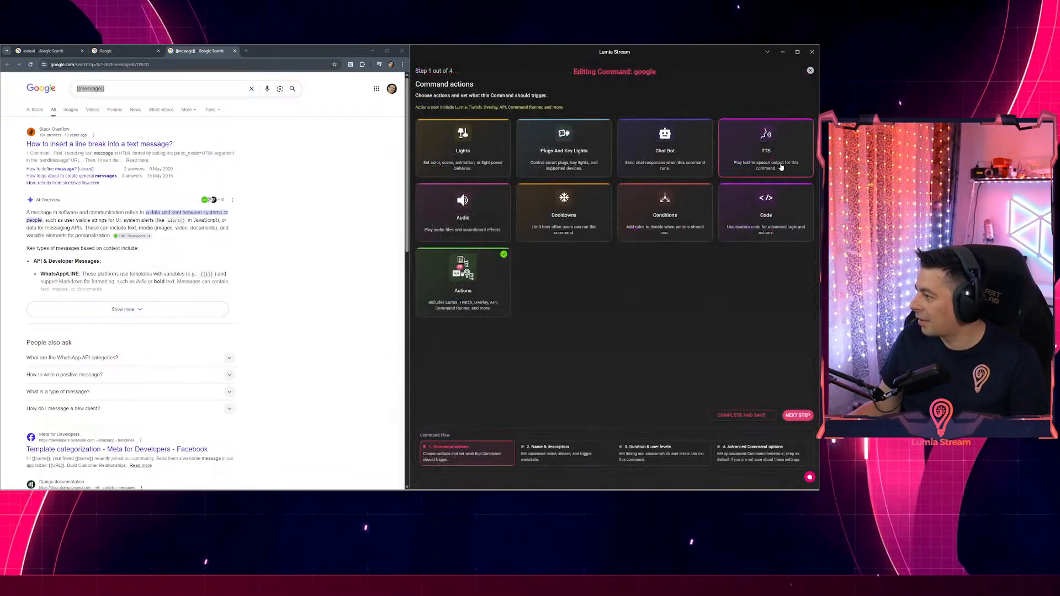
# Open the google command's Command Runner action and review its File Path URL.
pyautogui.click(507, 276)
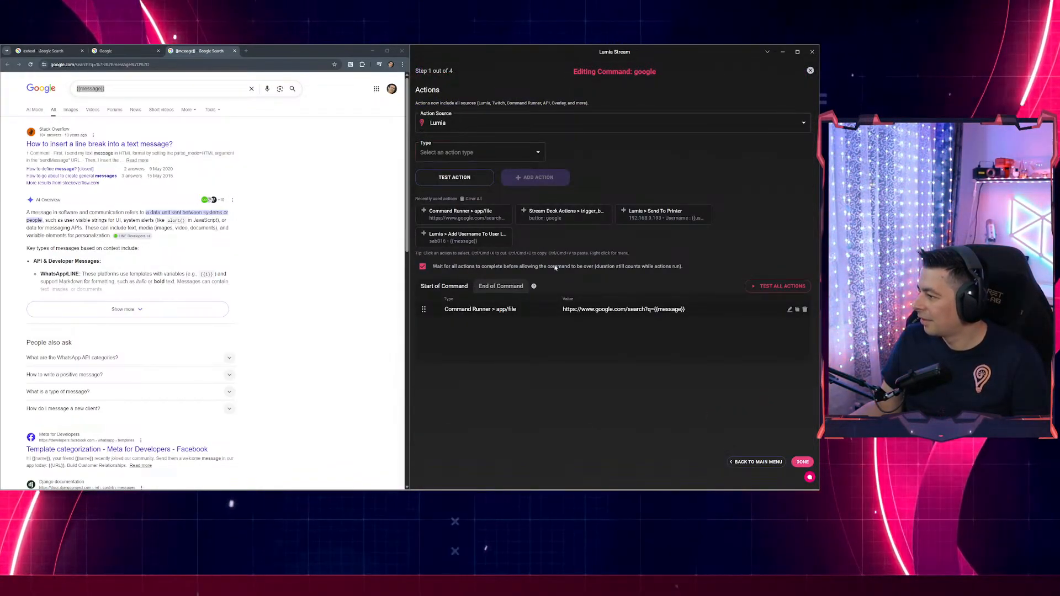
pyautogui.click(790, 310)
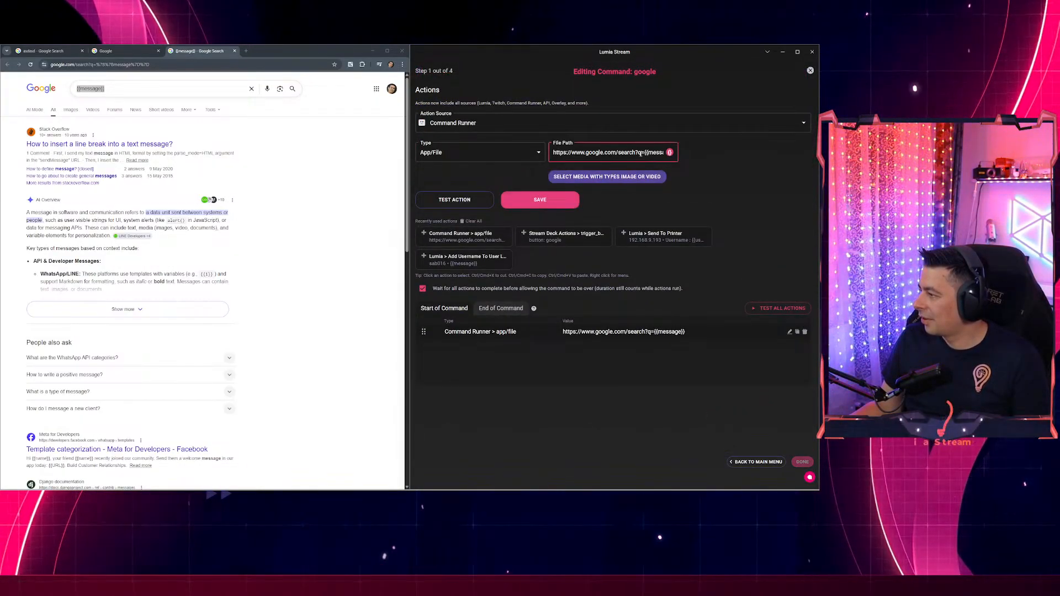
pyautogui.press('End')
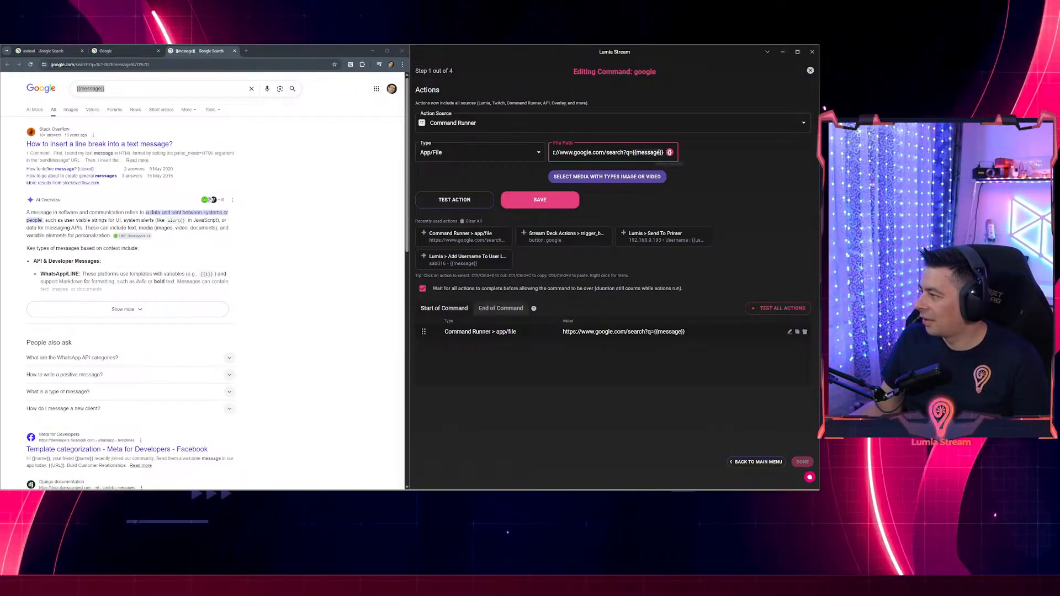
pyautogui.press('Home')
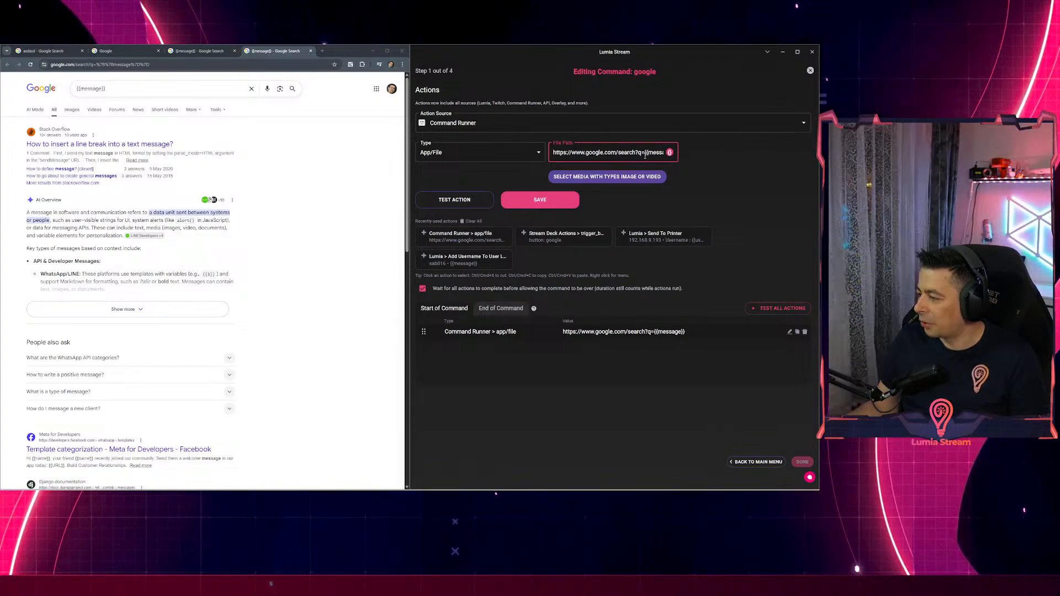
# Place the cursor after q= and browse the variables list without inserting one.
pyautogui.click(645, 154)
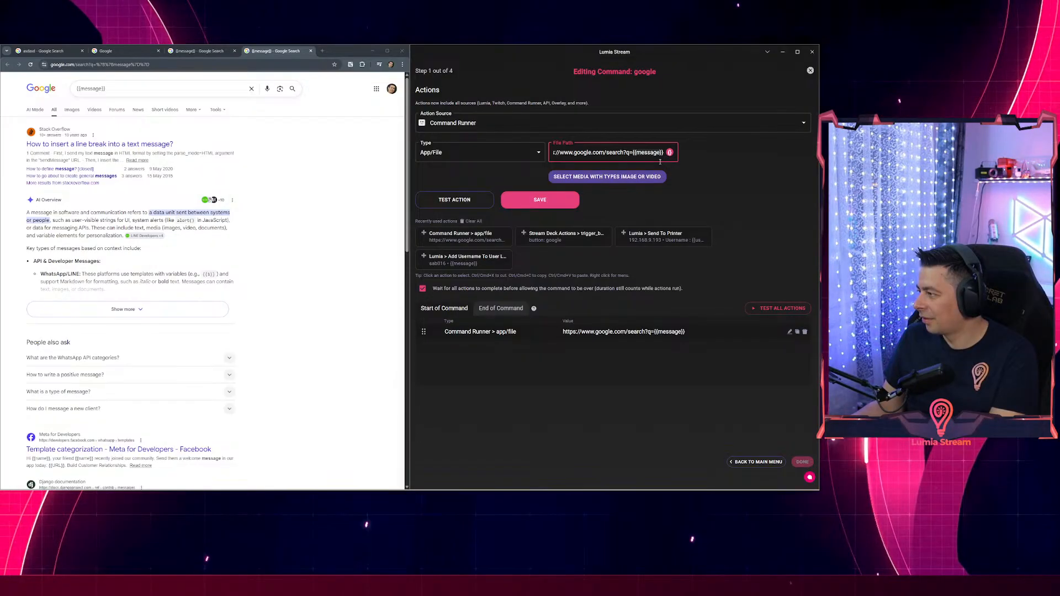
pyautogui.click(671, 153)
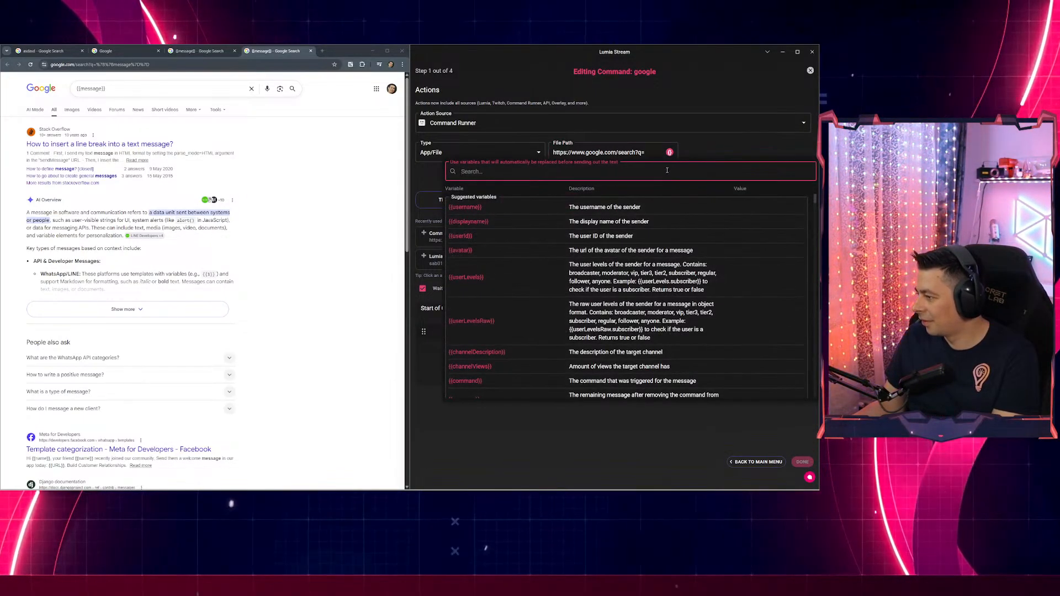
pyautogui.scroll(-3, 555, 241)
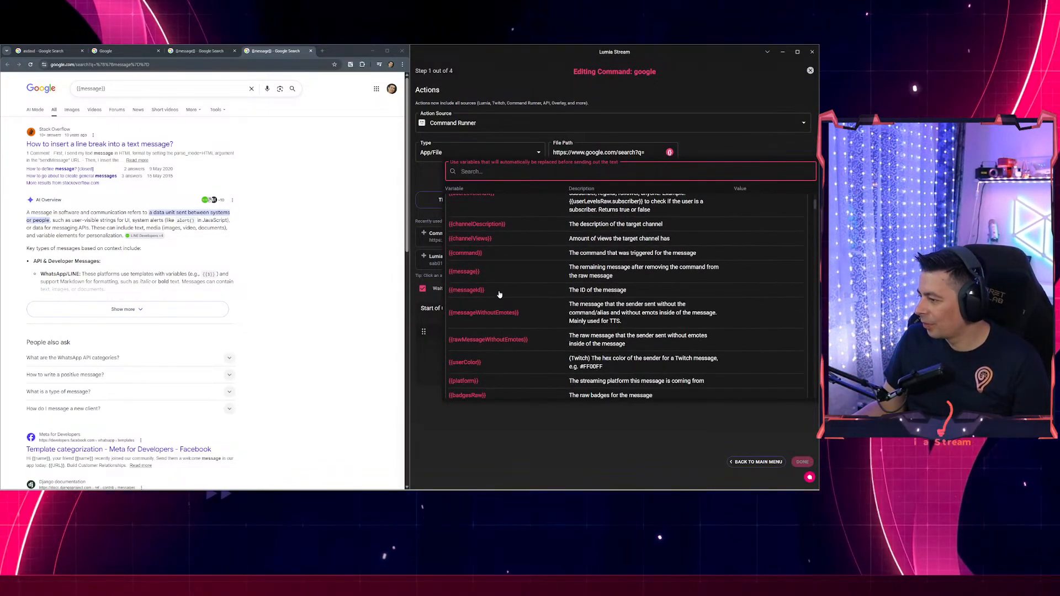
pyautogui.click(517, 455)
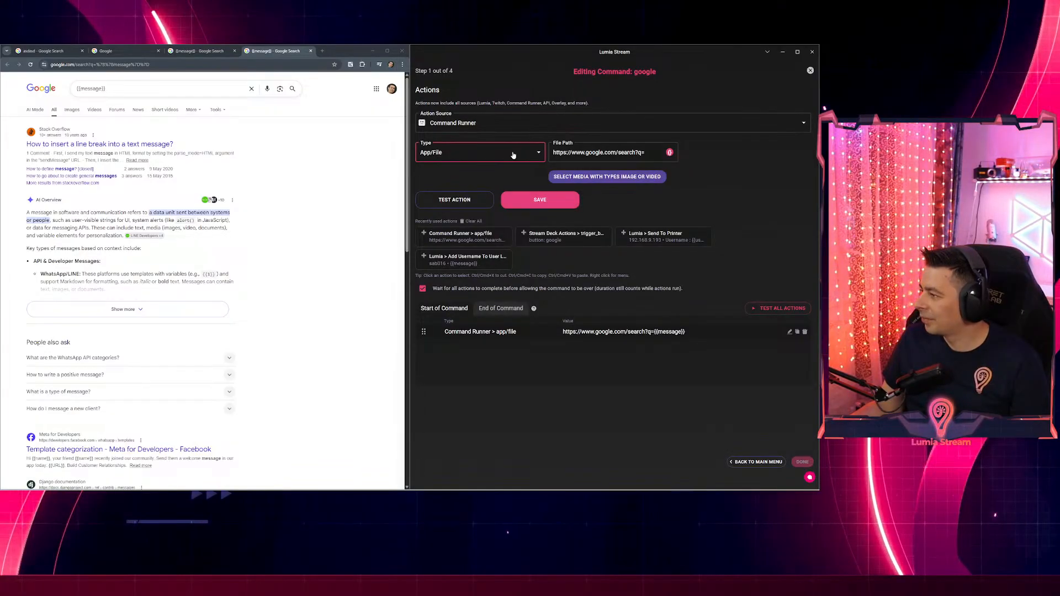
# Snip the top of the action editor and draw an arrow at the File Path variable icon.
pyautogui.press('super+shift+s')
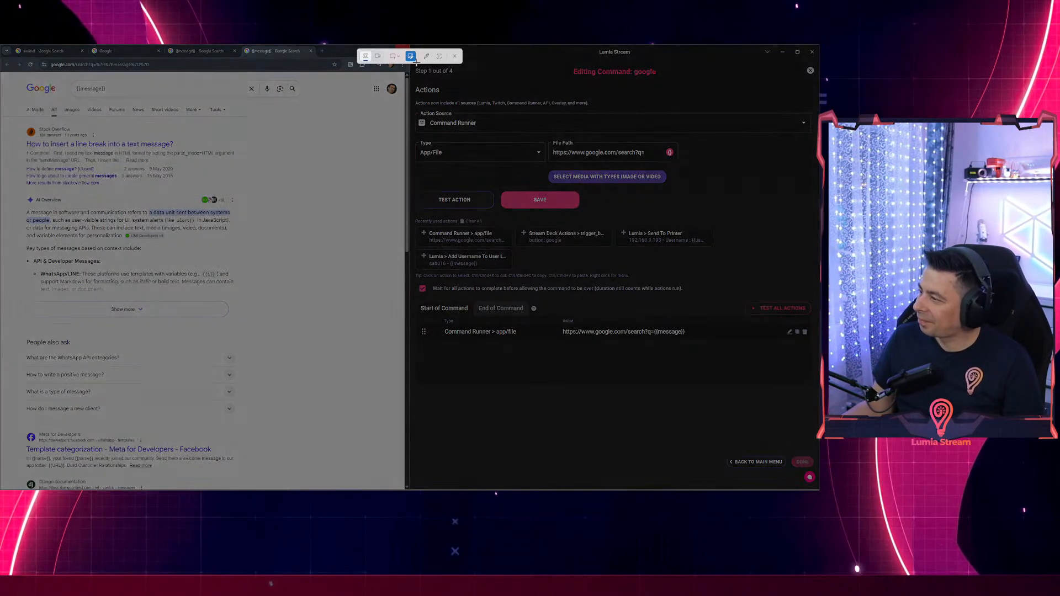
pyautogui.moveTo(740, 207); pyautogui.dragTo(411, 56)
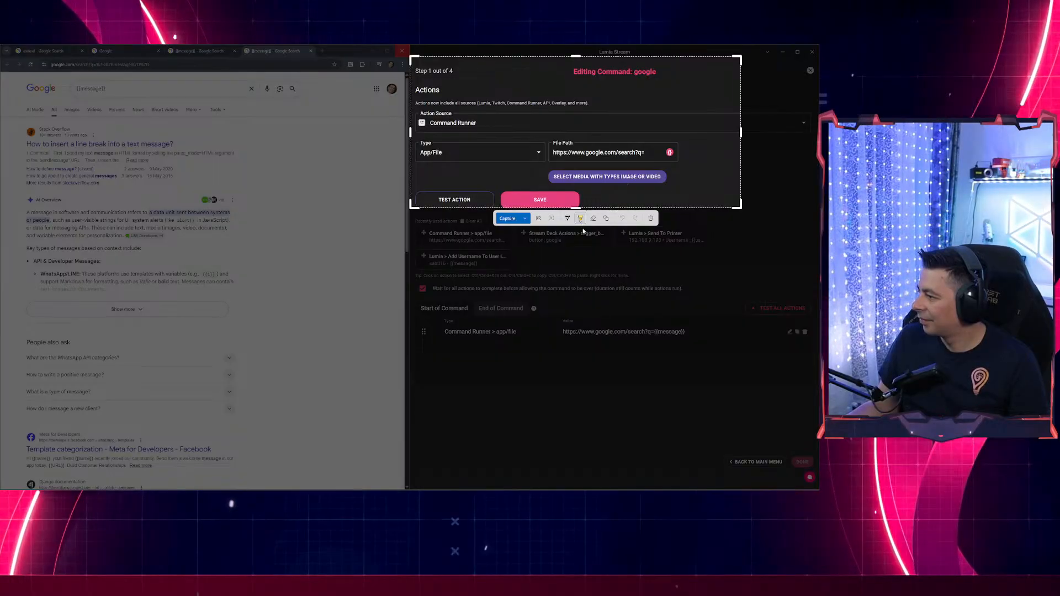
pyautogui.click(606, 218)
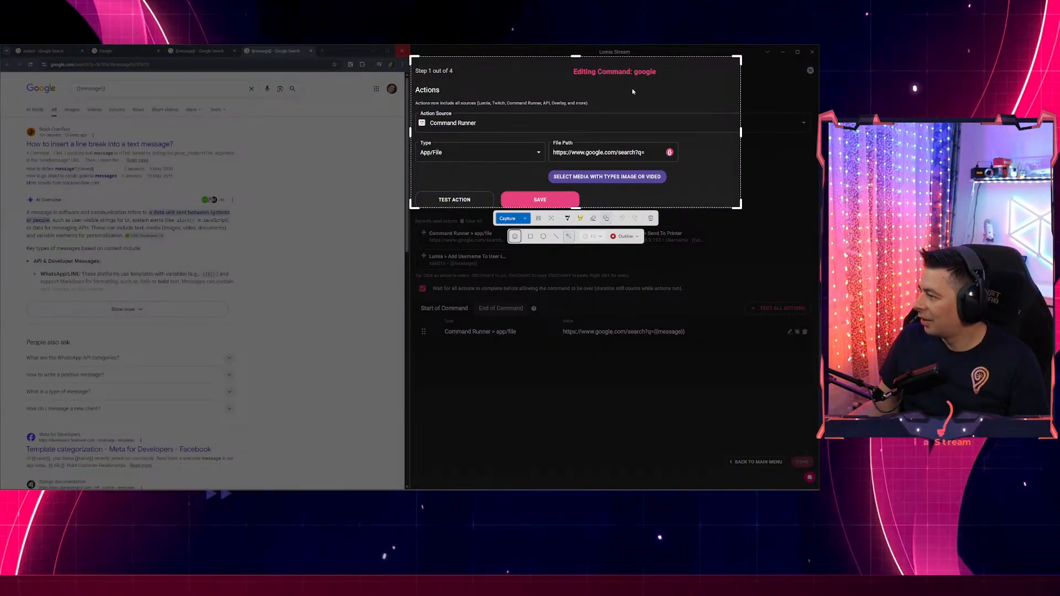
pyautogui.moveTo(626, 88); pyautogui.dragTo(670, 149)
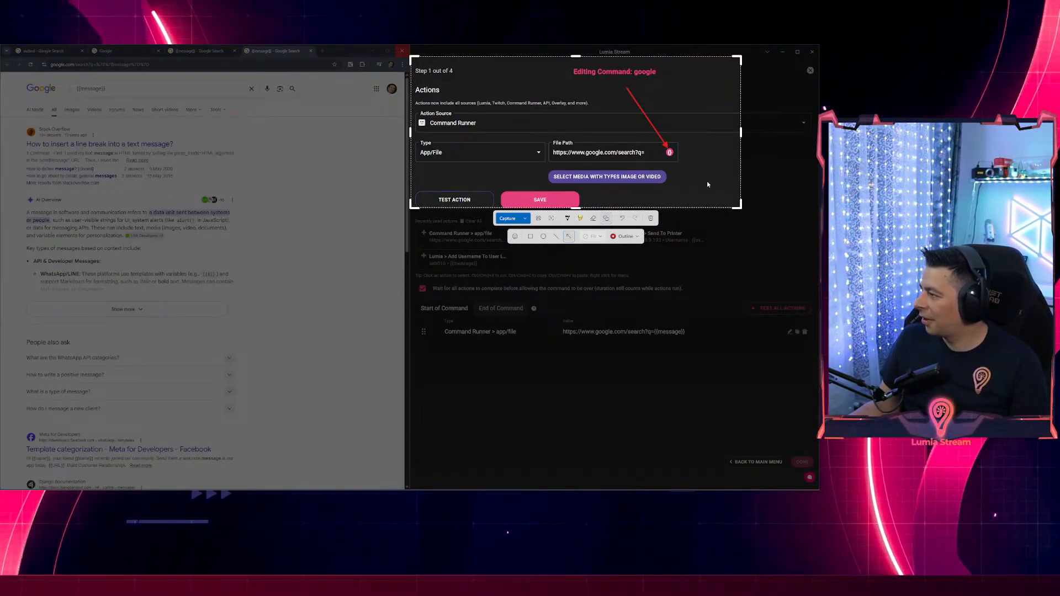
pyautogui.press('Escape')
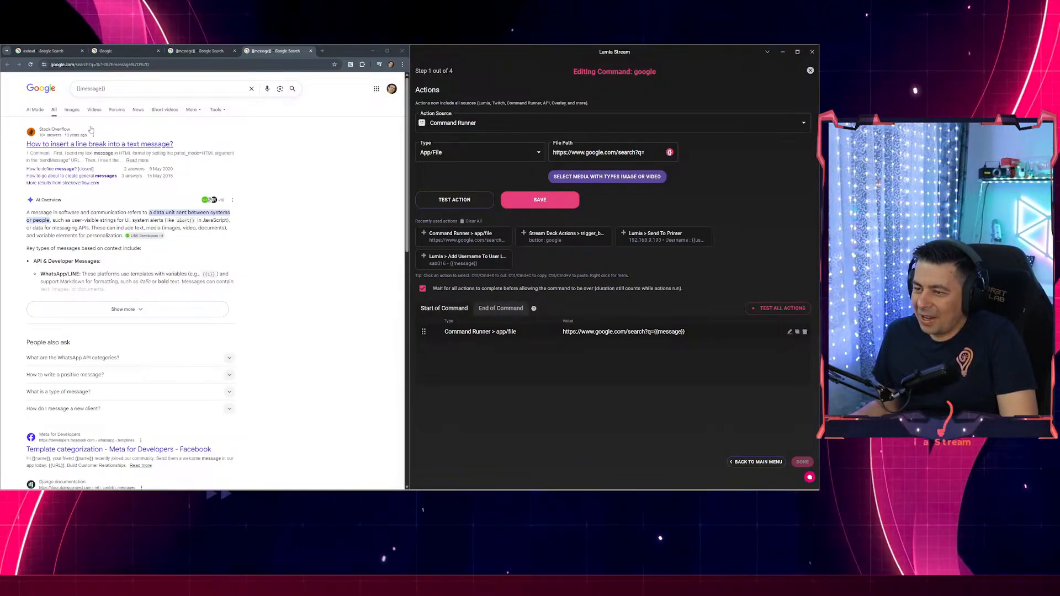
# Close the three extra Chrome search tabs, leaving the asdasd results, and switch to Stream Deck.
pyautogui.moveTo(112, 89); pyautogui.dragTo(75, 89)
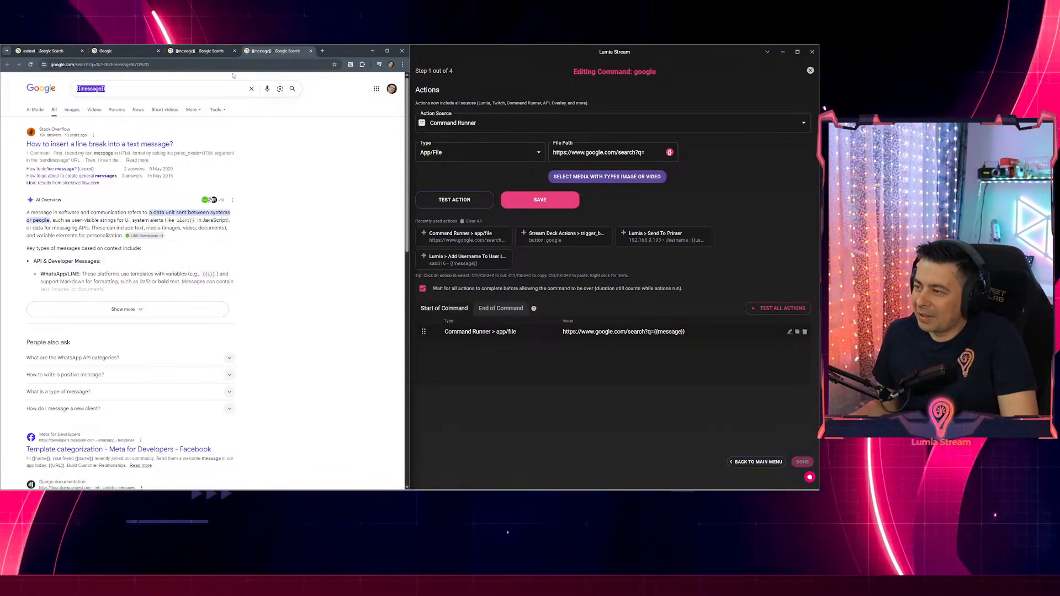
pyautogui.middleClick(265, 53)
pyautogui.middleClick(209, 52)
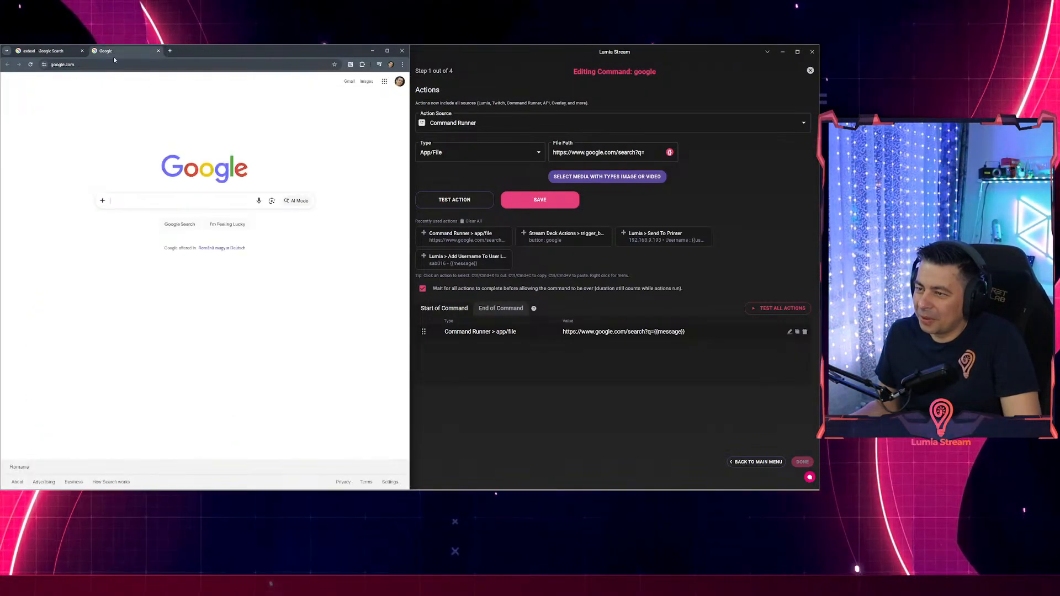
pyautogui.middleClick(103, 52)
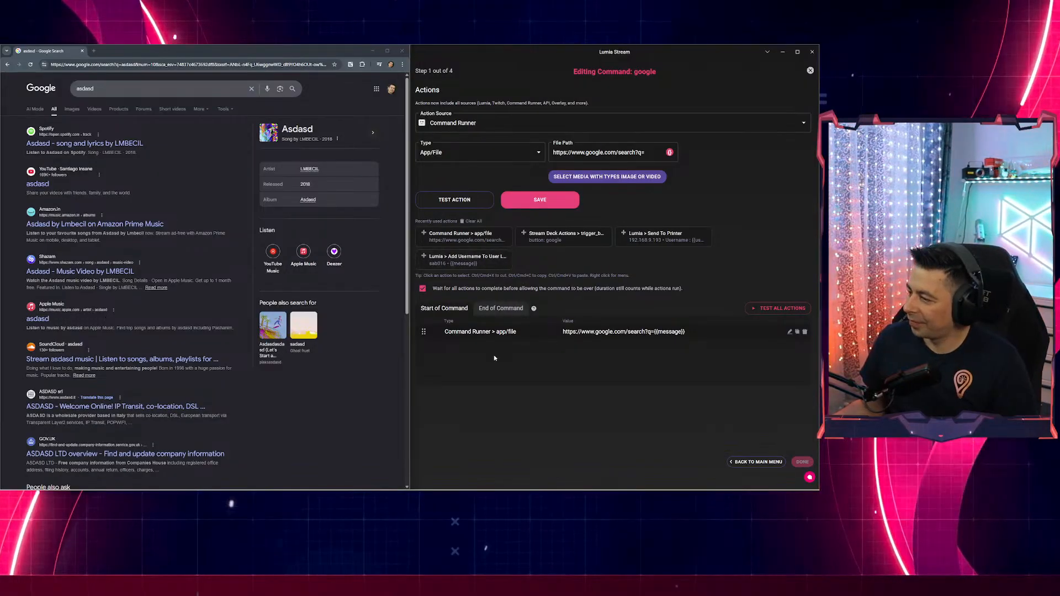
pyautogui.hotkey('alt', 'Tab')
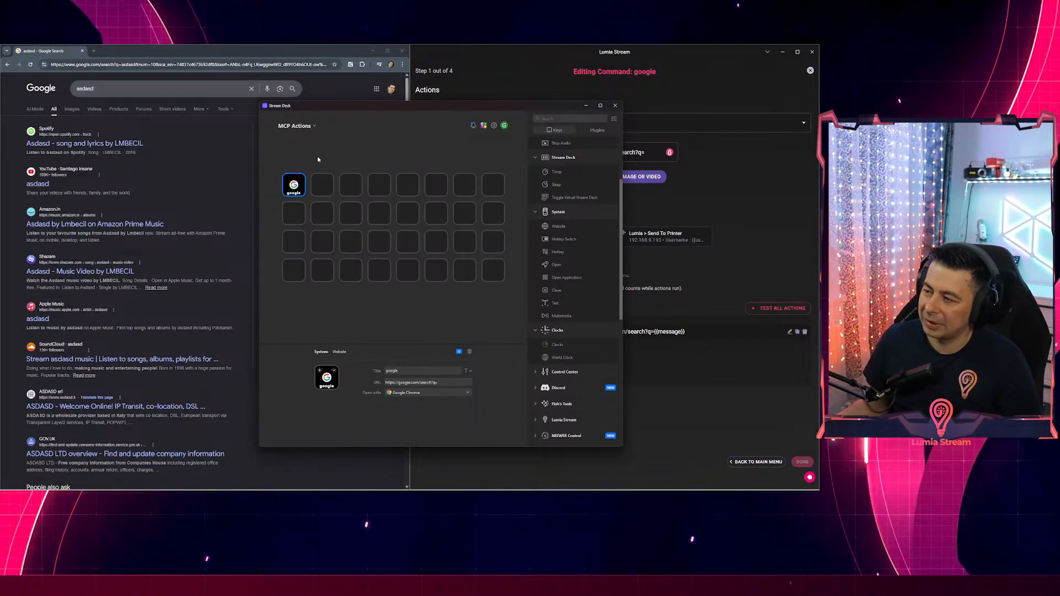
# Open the Elgato Marketplace from Stream Deck and shrink and reposition its window.
pyautogui.click(484, 126)
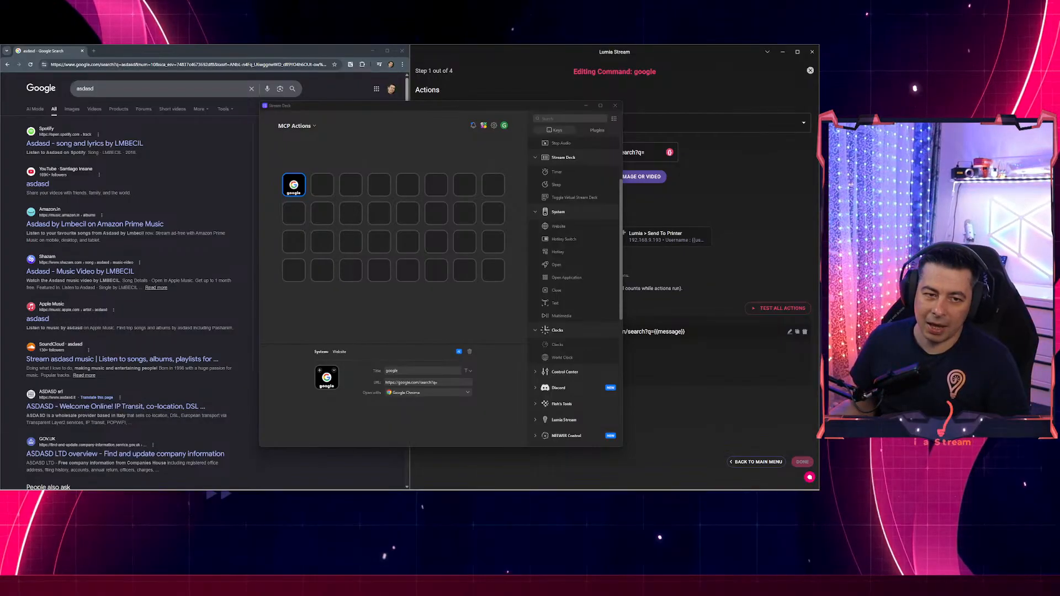
pyautogui.moveTo(429, 140); pyautogui.dragTo(413, 72)
pyautogui.moveTo(479, 65); pyautogui.dragTo(422, 71)
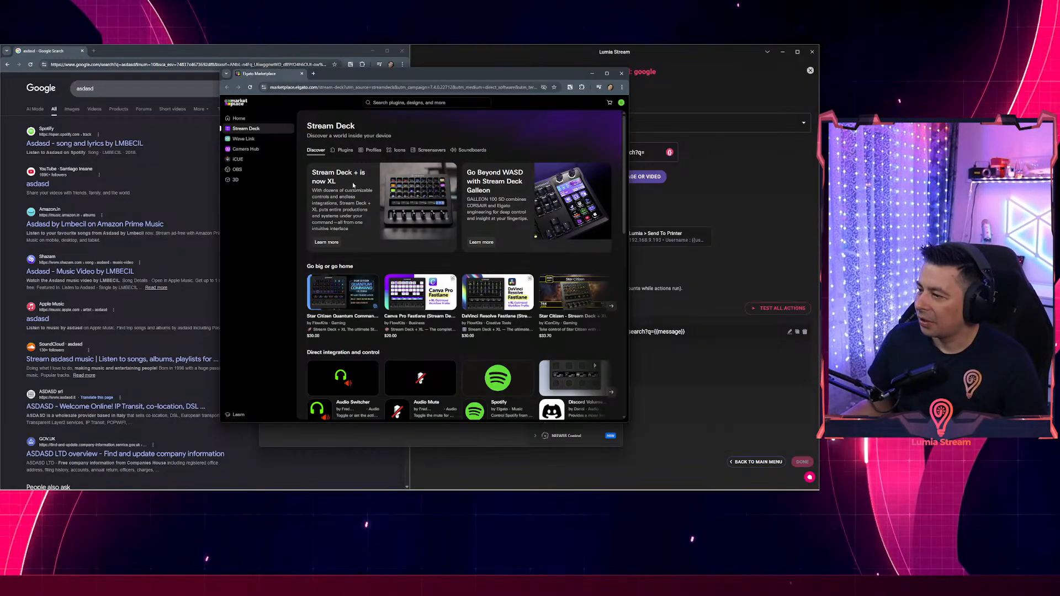
# Scroll through the Marketplace's Stream Deck Plugins grid, then return to the Stream Deck editor.
pyautogui.click(346, 151)
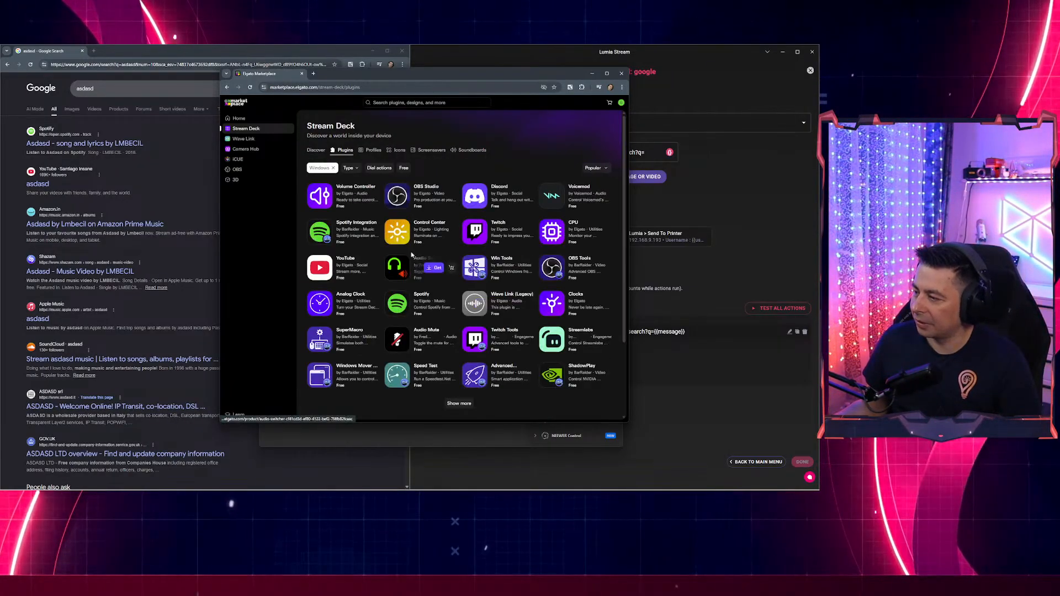
pyautogui.moveTo(478, 307)
pyautogui.scroll(-2, 479, 307)
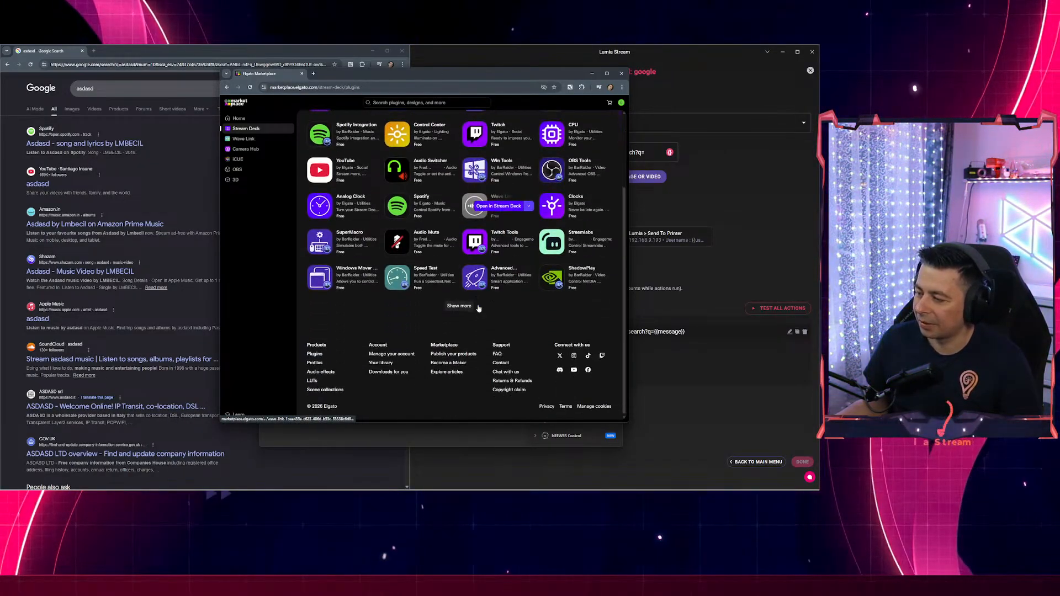
pyautogui.scroll(1, 492, 331)
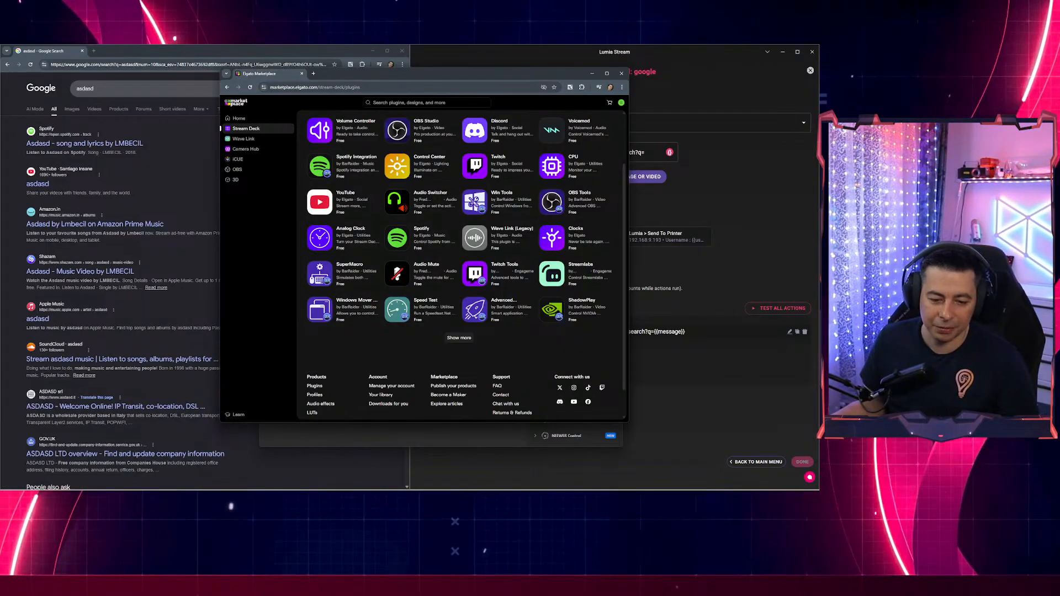
pyautogui.click(484, 440)
# Search actions for 'cont' and place Control Center On / Off on the MCP Actions second key.
pyautogui.click(320, 185)
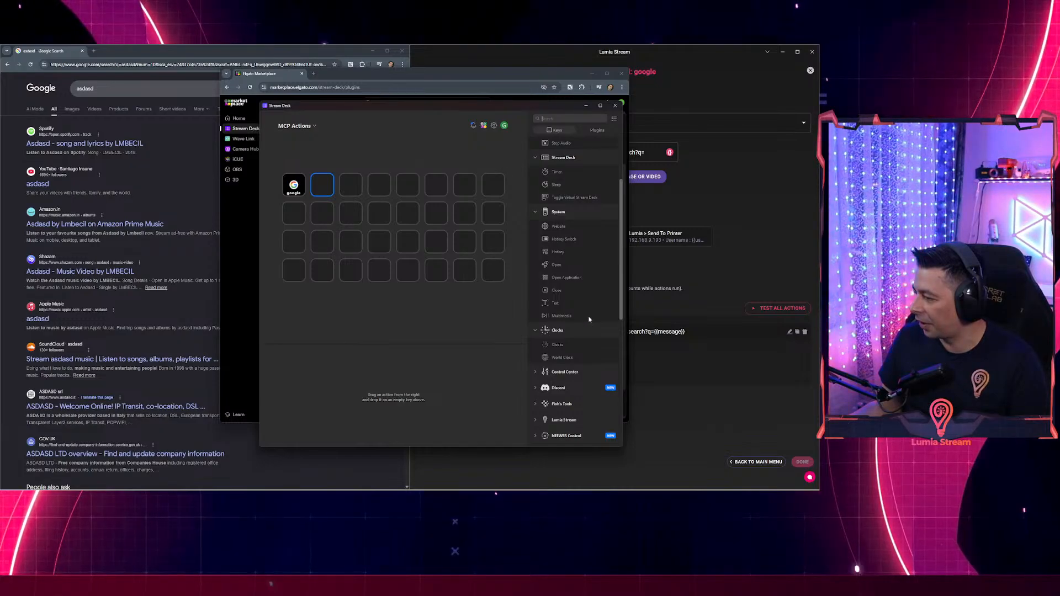
pyautogui.write('key')
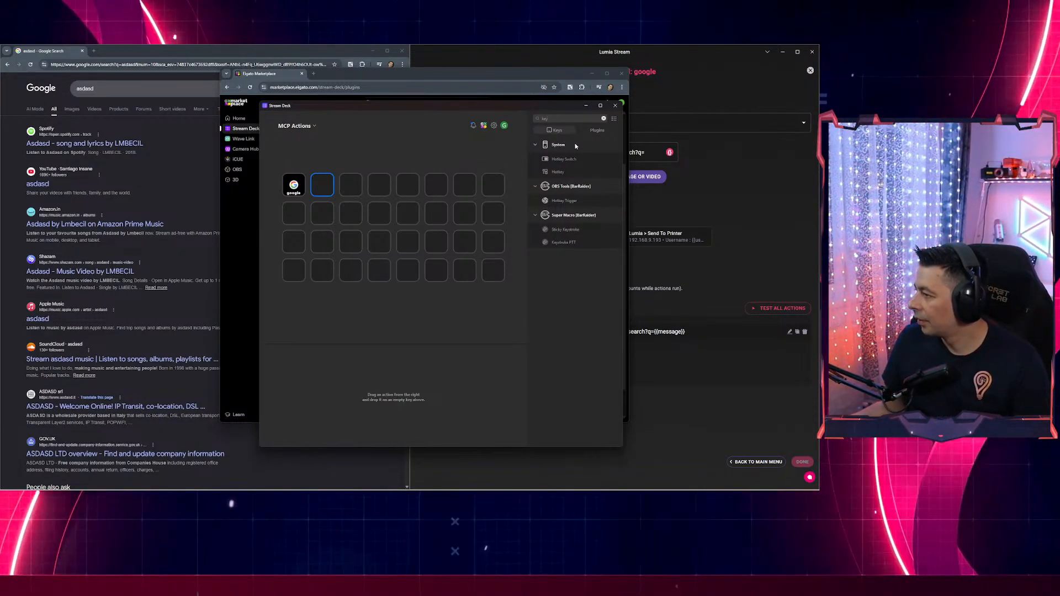
pyautogui.write('c')
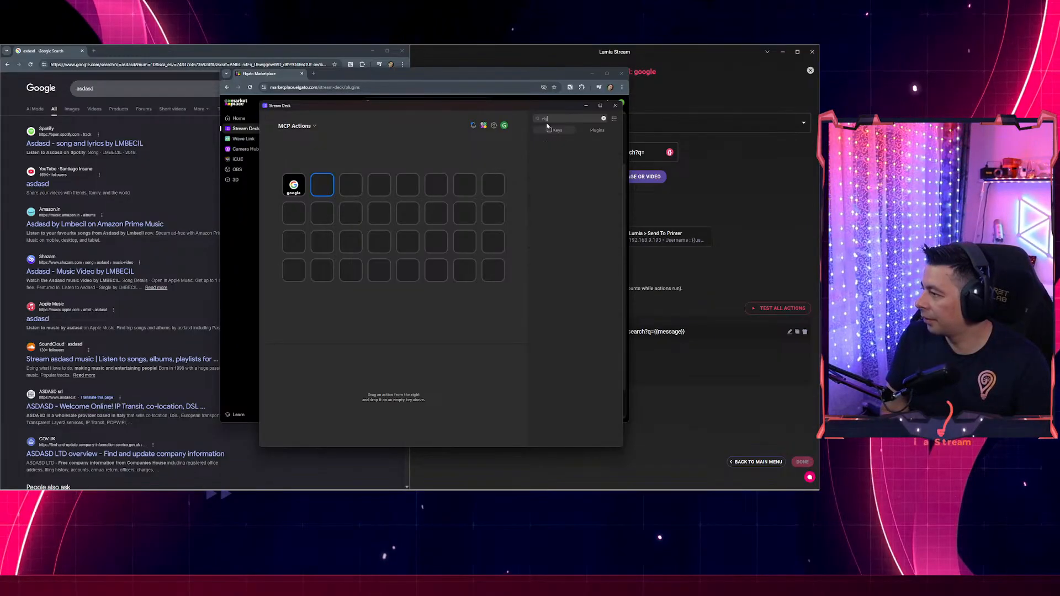
pyautogui.press('BackSpace')
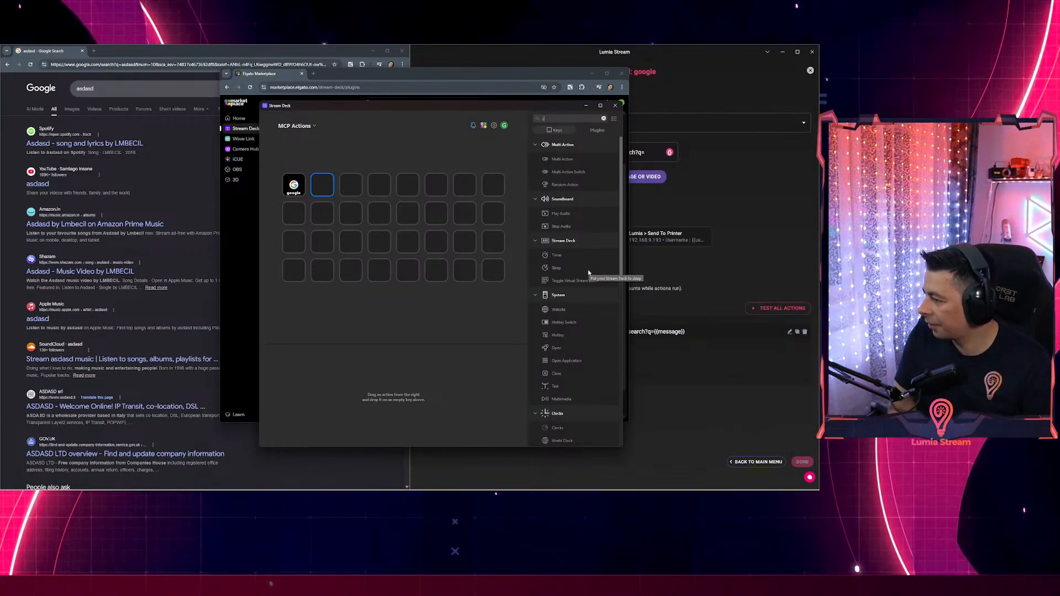
pyautogui.write('cont')
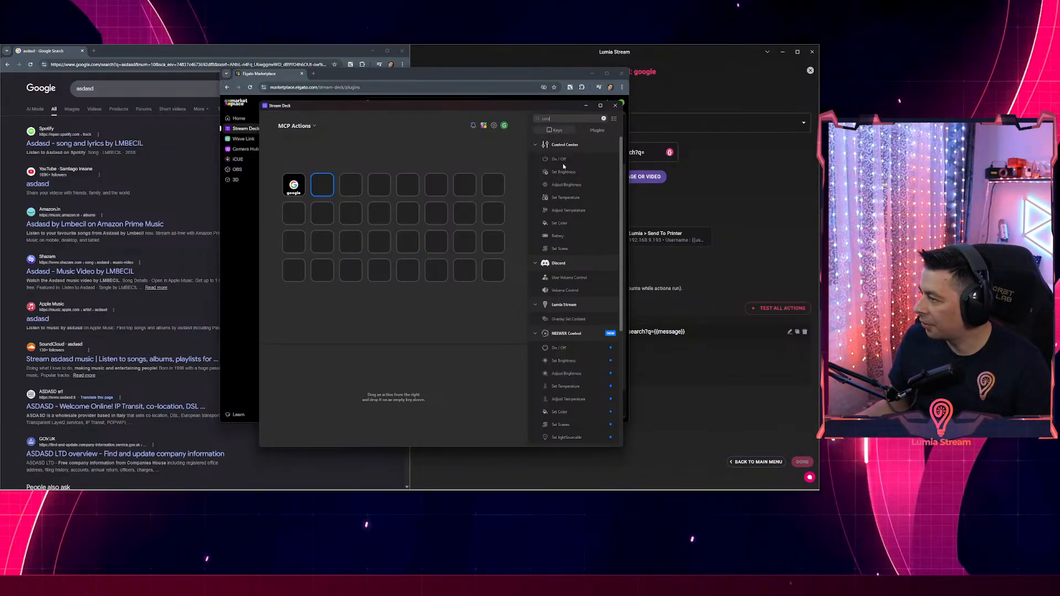
pyautogui.moveTo(559, 161); pyautogui.dragTo(322, 185)
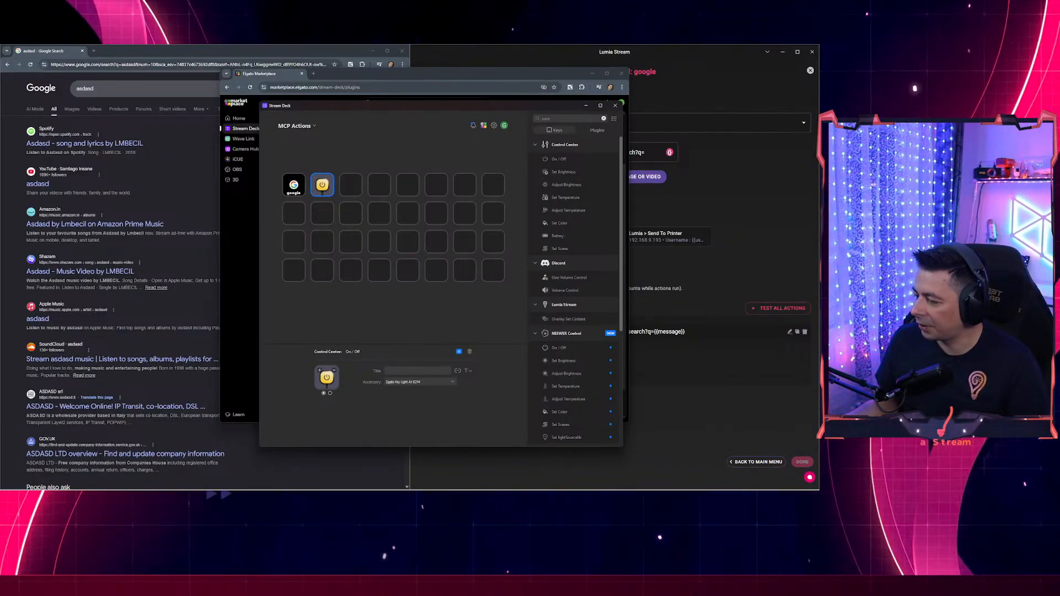
pyautogui.click(424, 473)
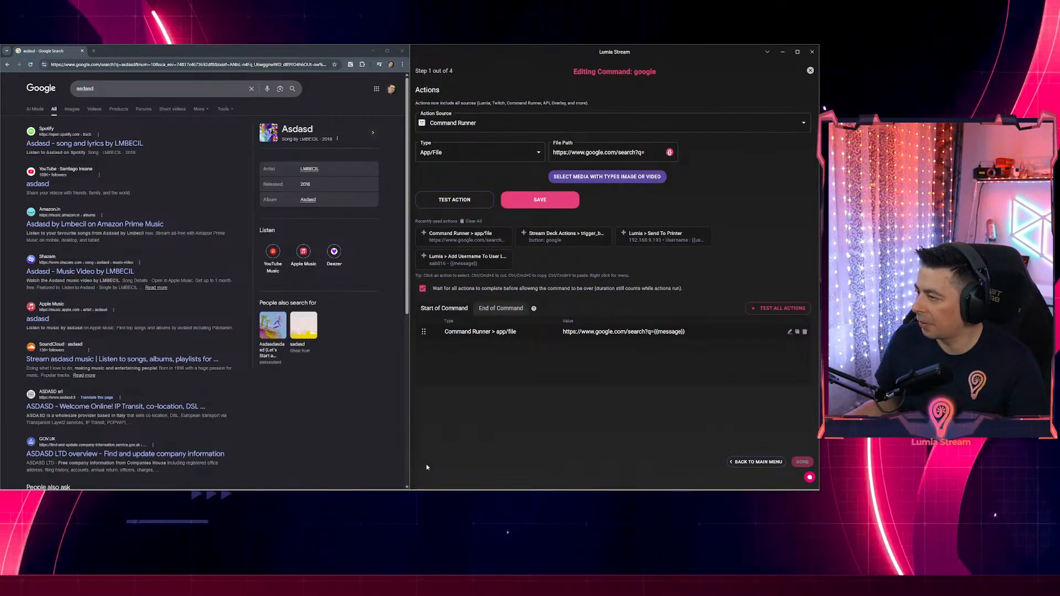
# Set the action to Stream Deck Actions, Trigger Stream Deck Button, On / Off, and test it three times.
pyautogui.click(475, 123)
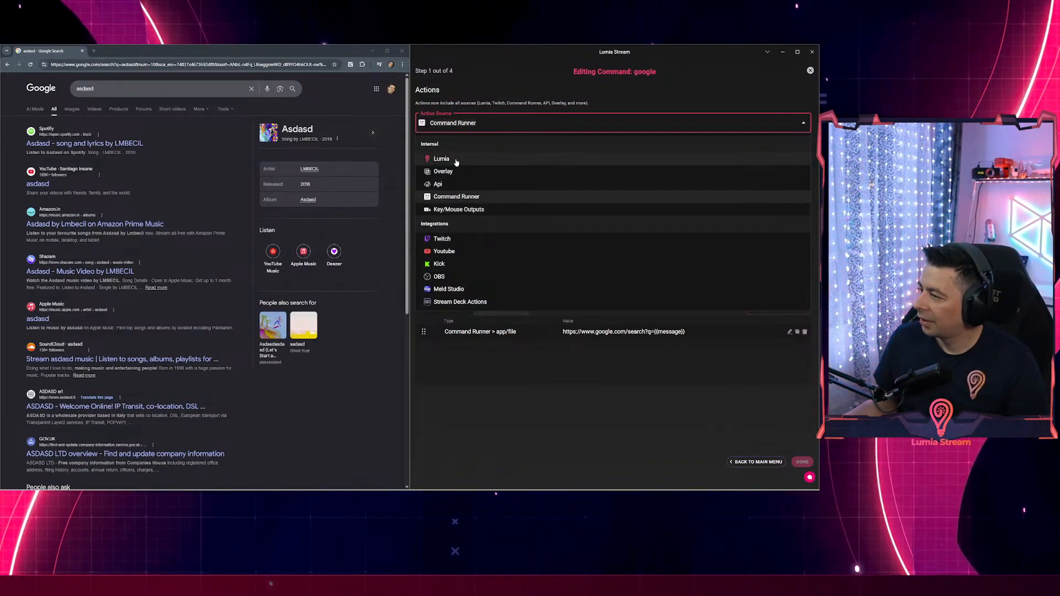
pyautogui.click(460, 301)
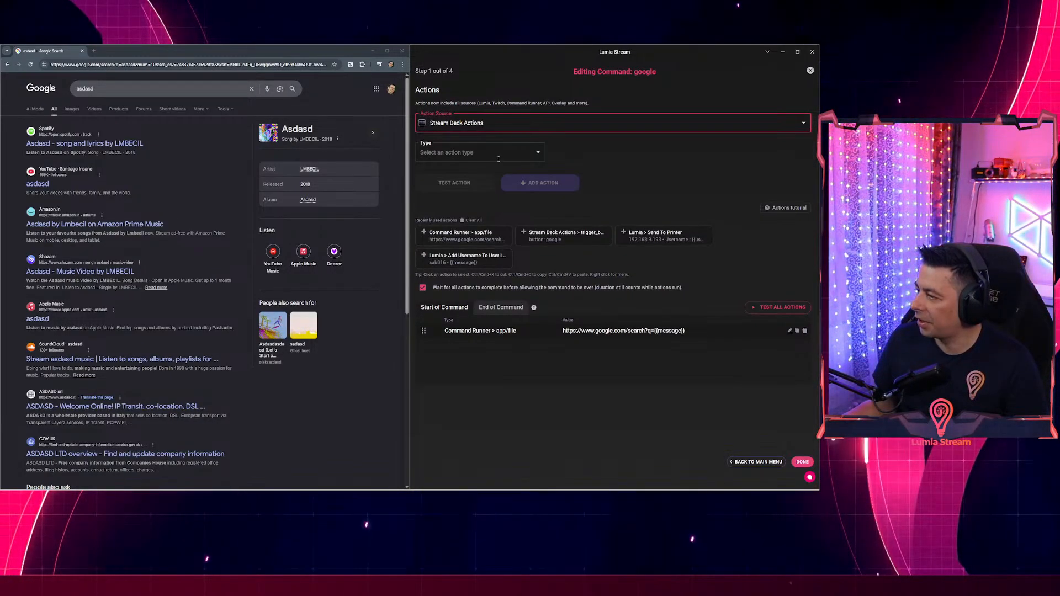
pyautogui.click(499, 157)
pyautogui.click(480, 171)
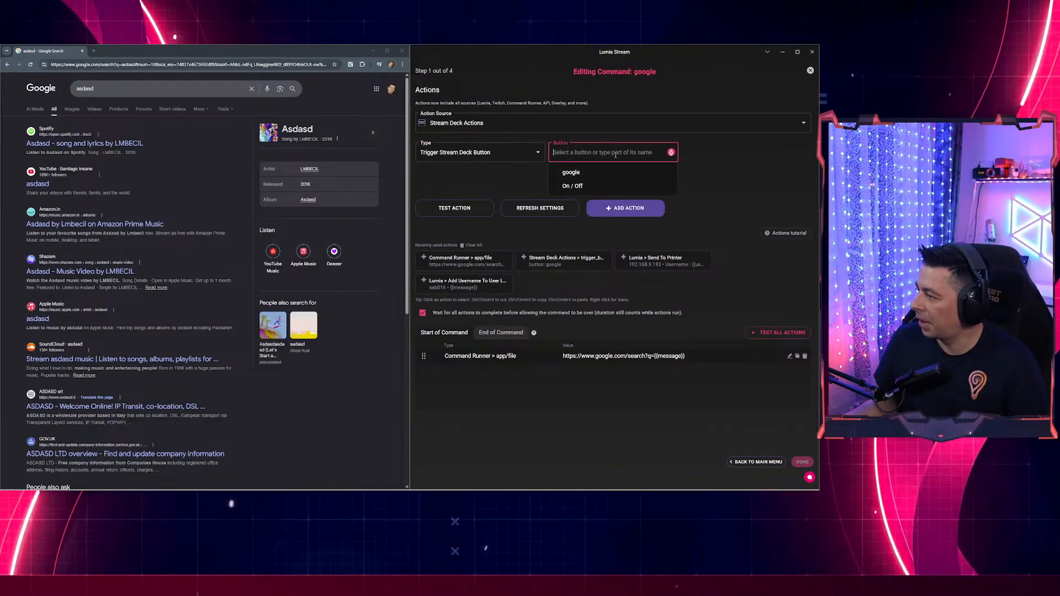
pyautogui.click(569, 186)
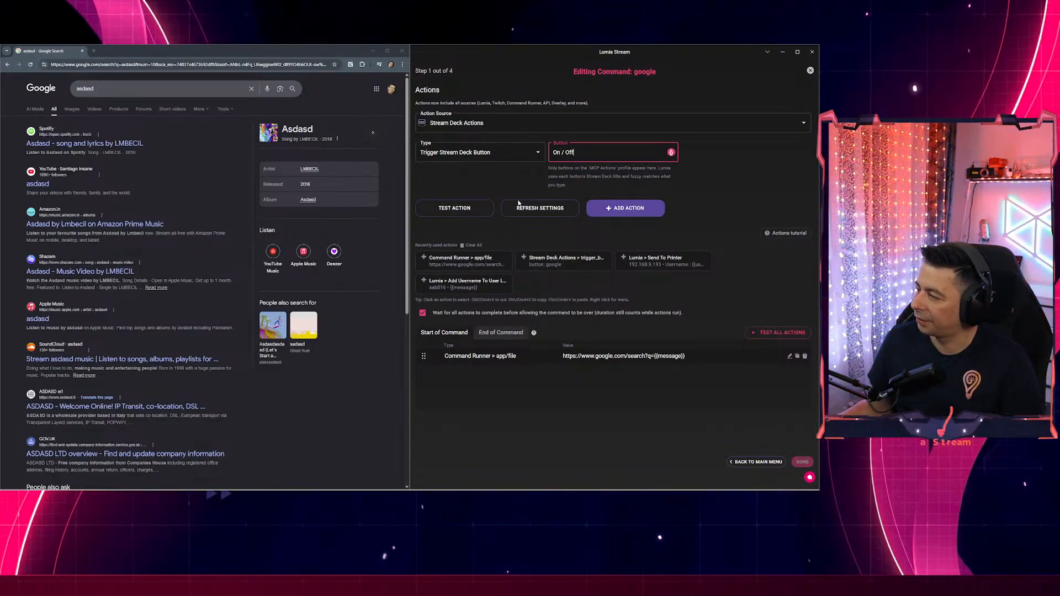
pyautogui.click(447, 207)
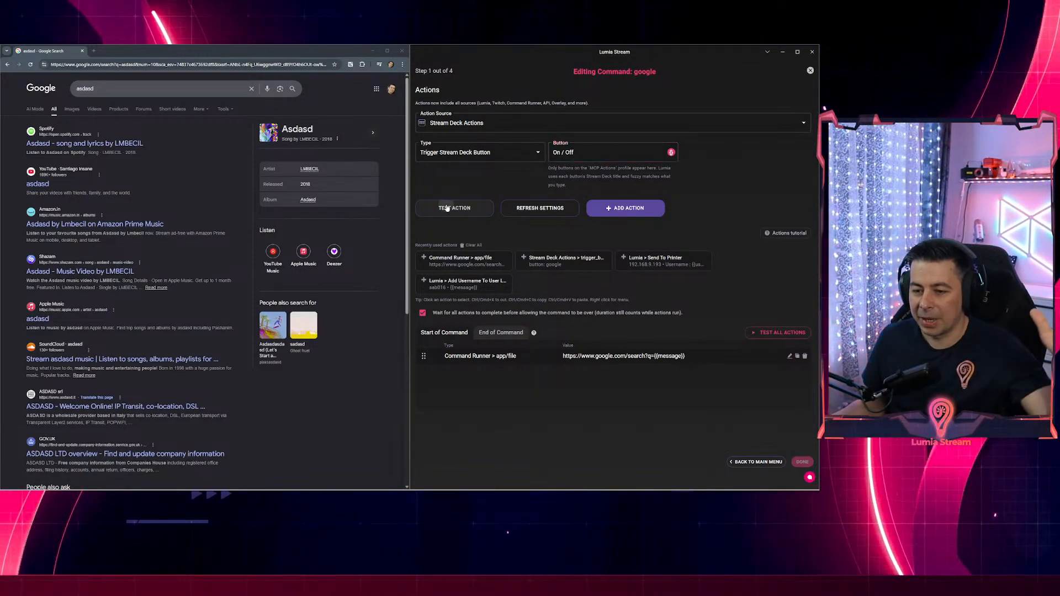
pyautogui.click(447, 208)
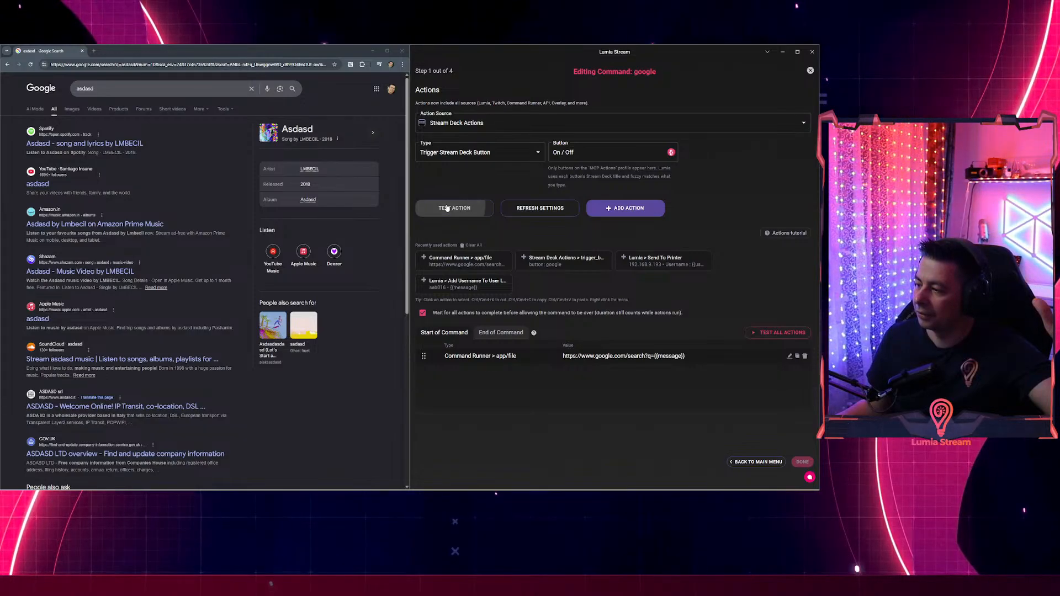
pyautogui.click(447, 209)
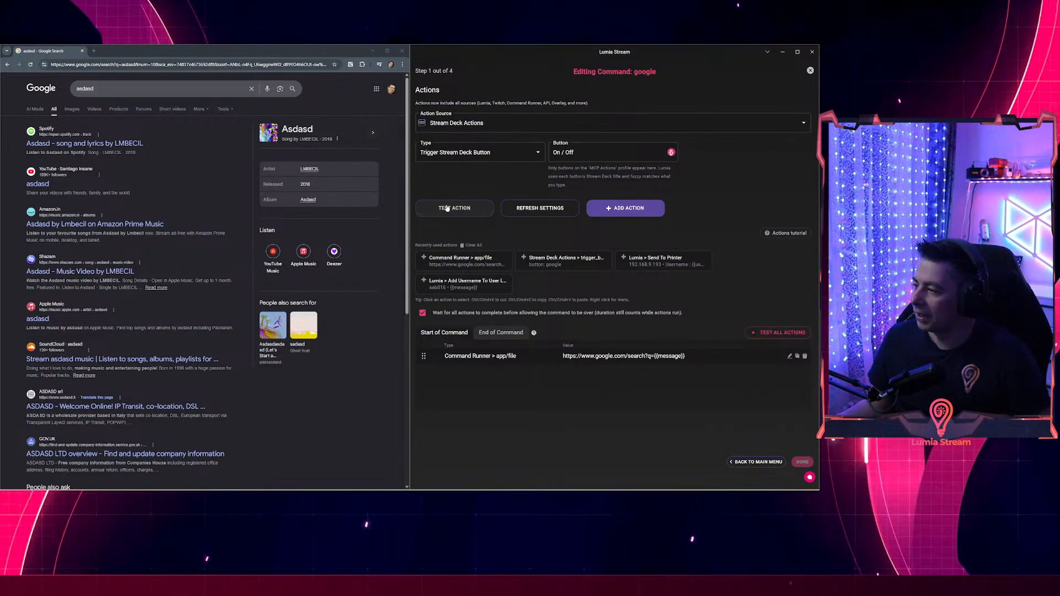
# Check the result in Stream Deck, close the Google search window, and hide the Elgato Marketplace.
pyautogui.hotkey('alt', 'Tab')
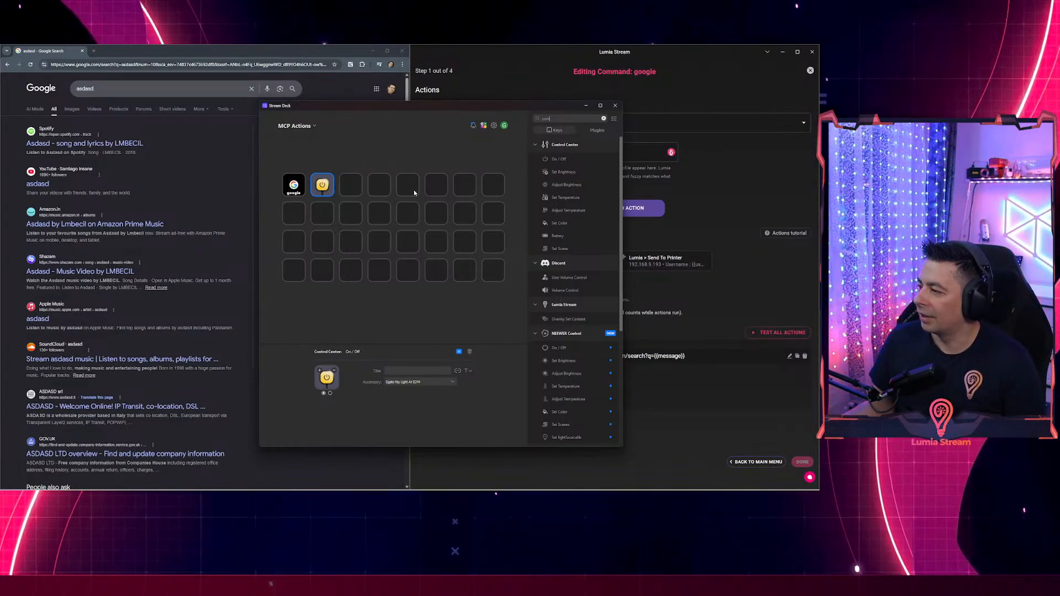
pyautogui.click(757, 181)
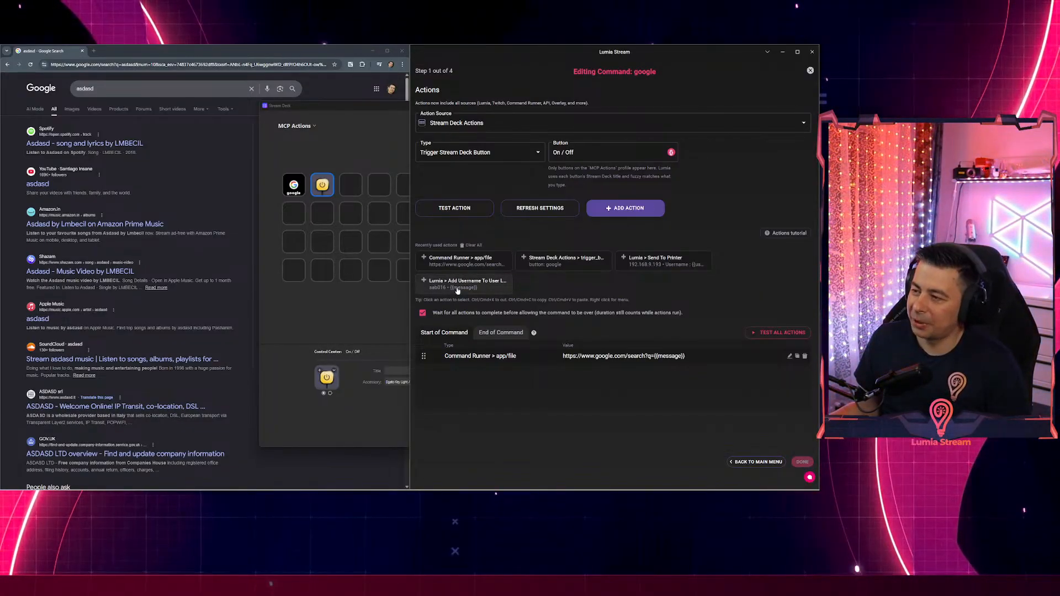
pyautogui.middleClick(55, 54)
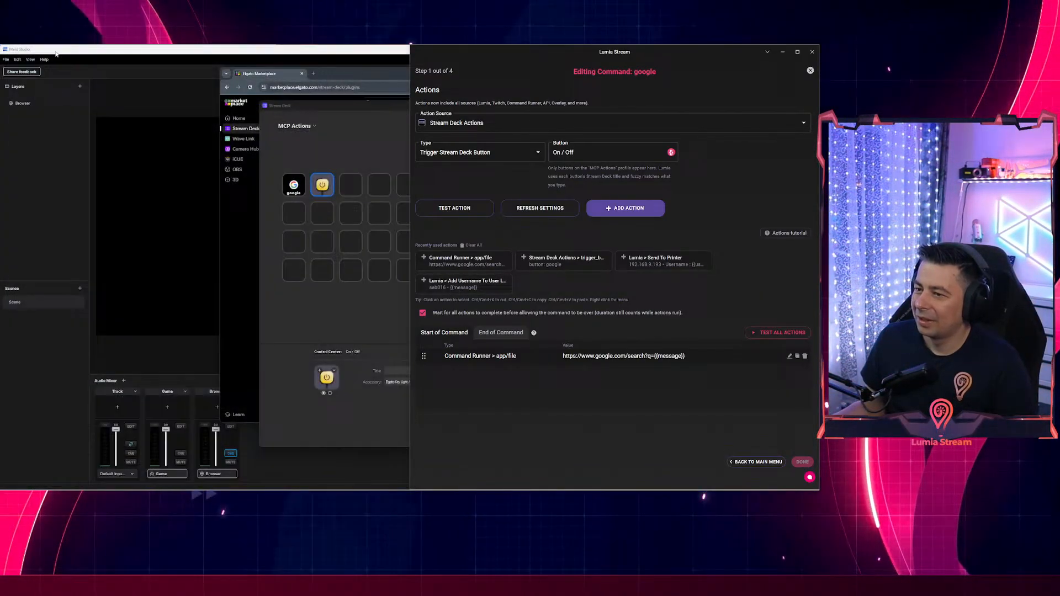
pyautogui.click(361, 78)
pyautogui.click(593, 74)
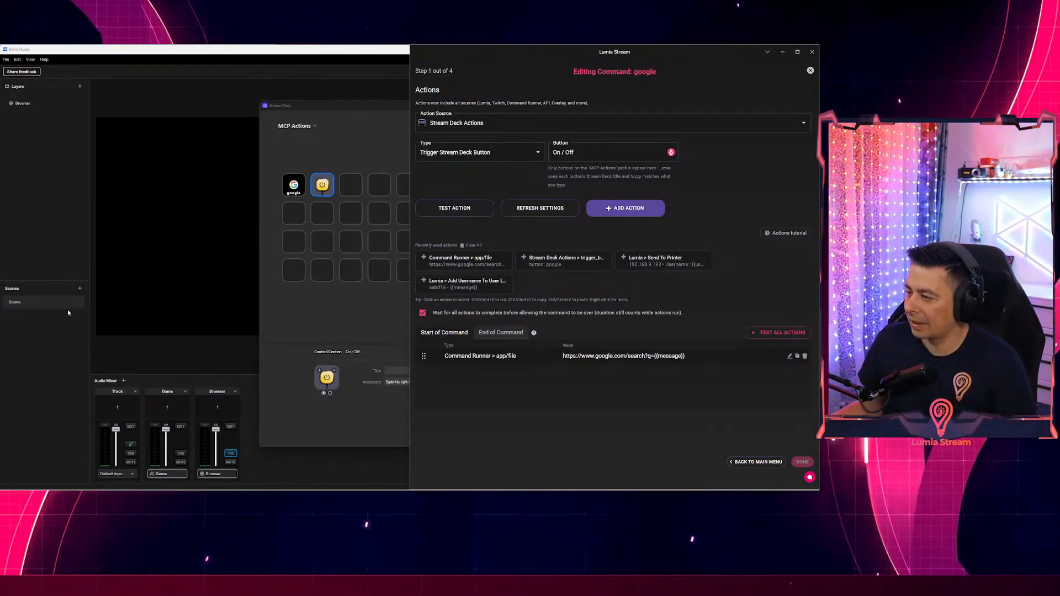
# Close the command editor discarding unsaved changes, then widen the Lumia Stream window.
pyautogui.click(810, 71)
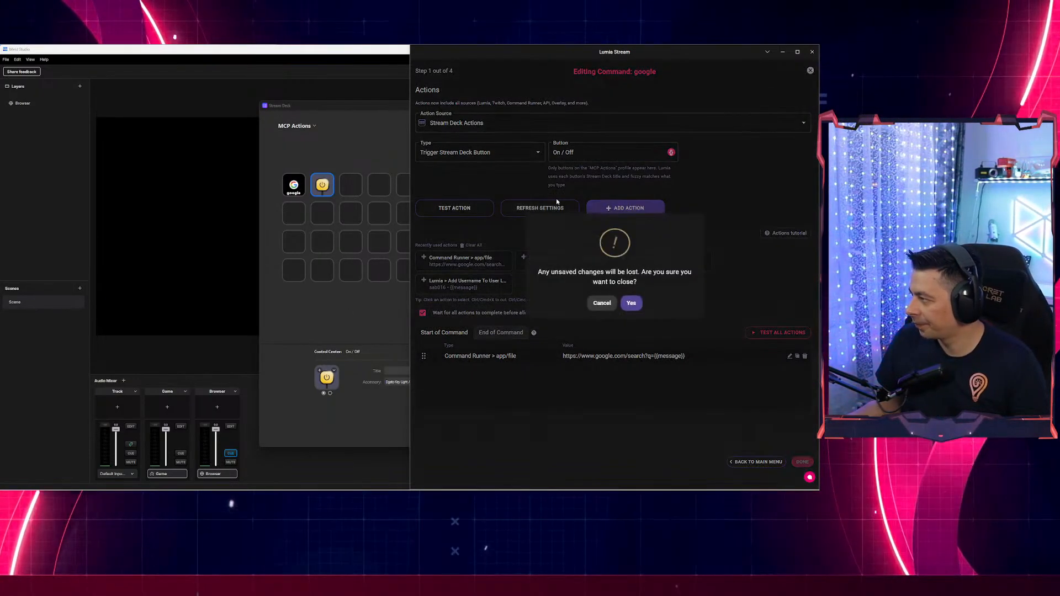
pyautogui.click(631, 303)
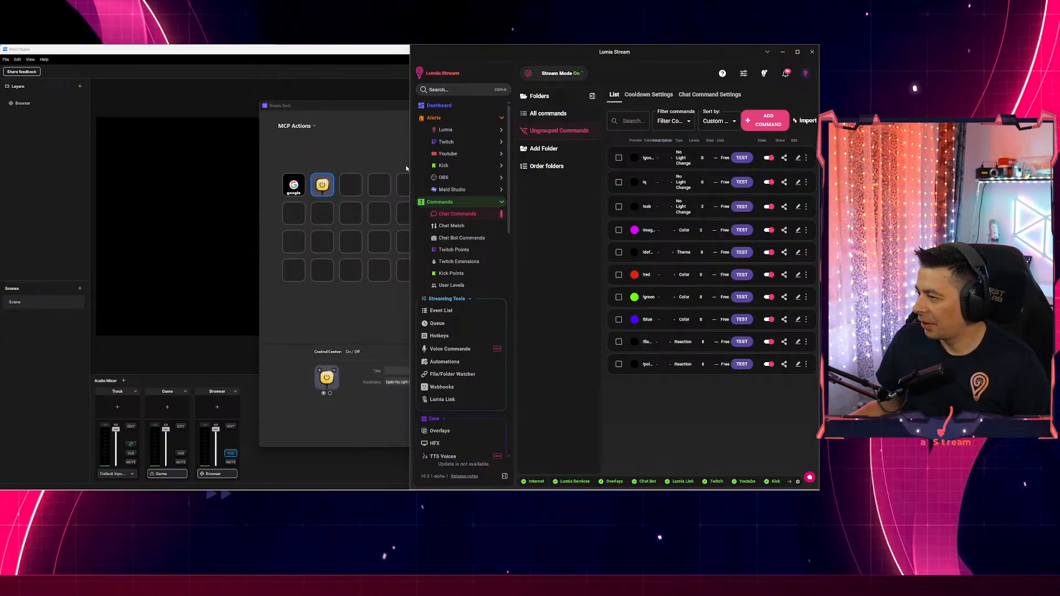
pyautogui.moveTo(409, 165); pyautogui.dragTo(72, 172)
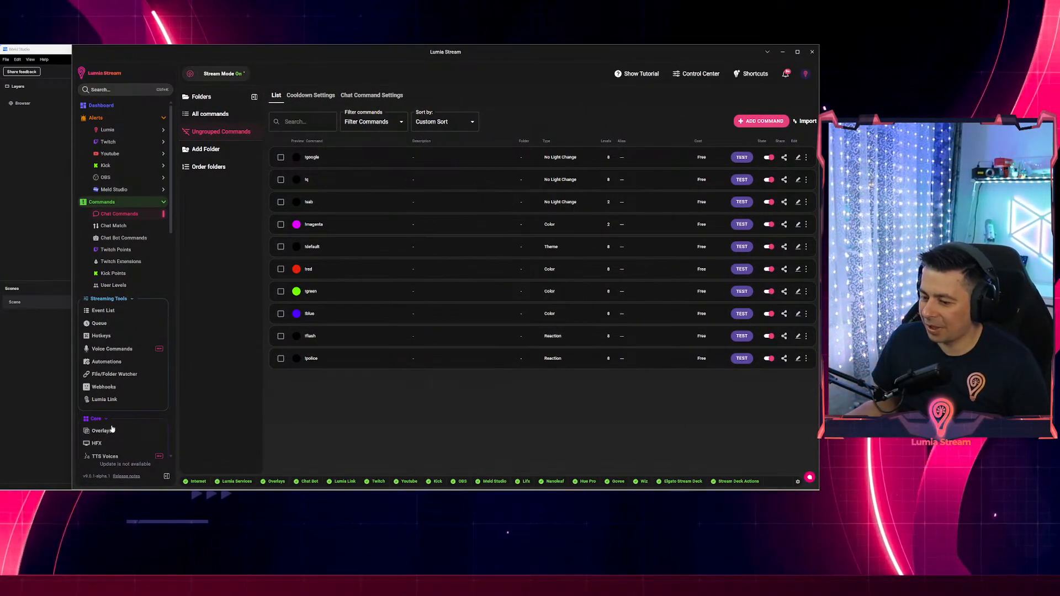
pyautogui.scroll(-3, 138, 409)
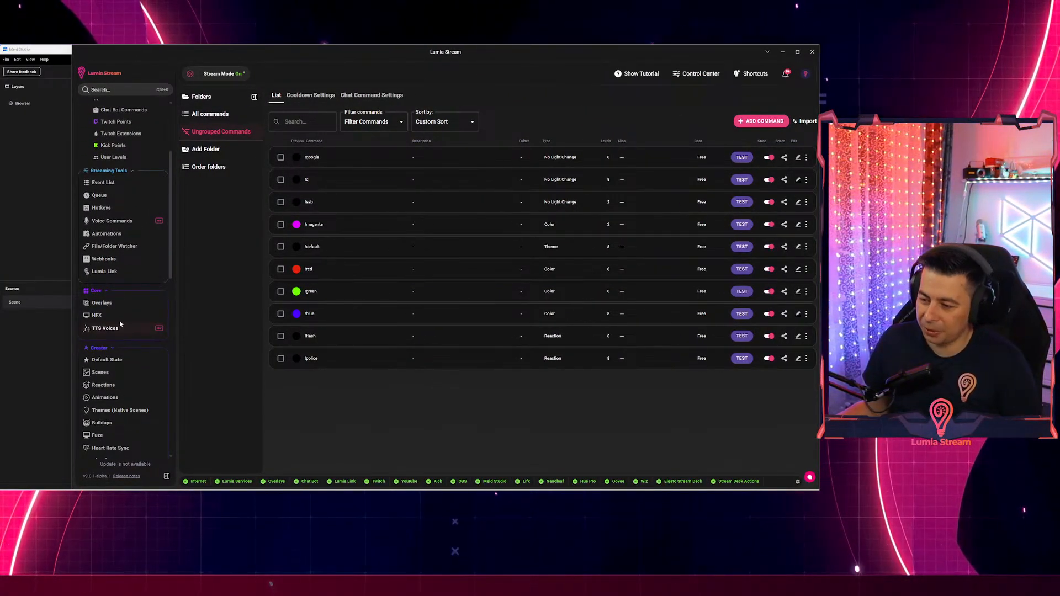
pyautogui.scroll(-1, 113, 373)
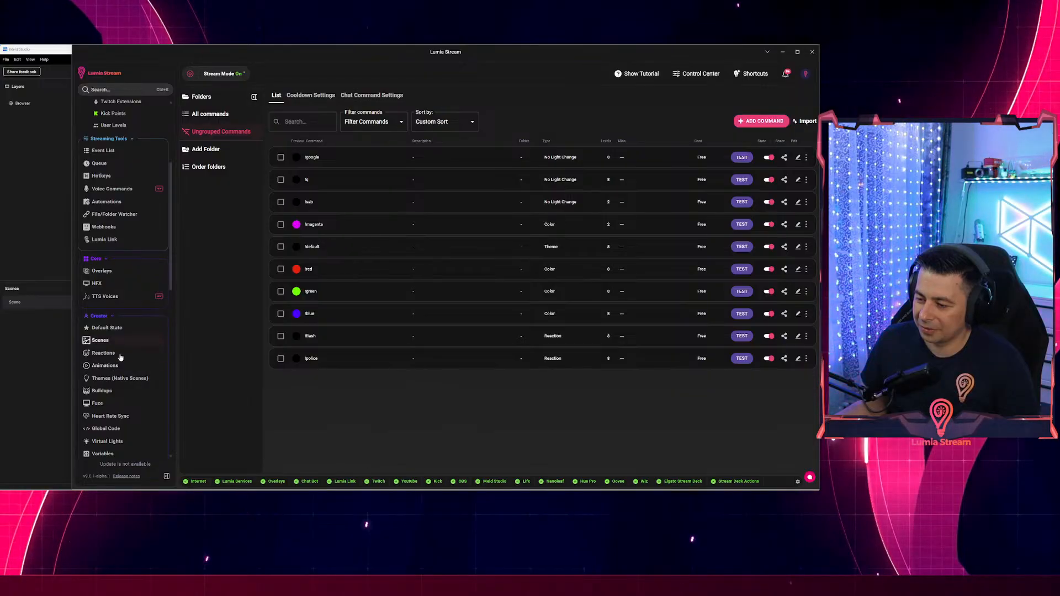
pyautogui.scroll(-8, 123, 358)
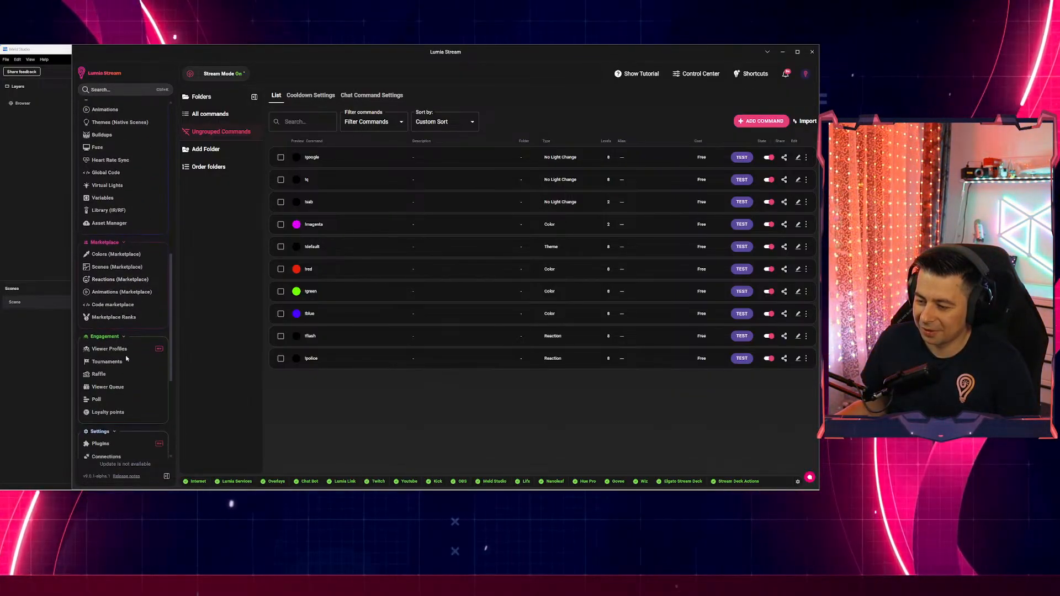
pyautogui.scroll(-3, 126, 359)
# Open the plugins marketplace, sort by Popular, and install the Steam plugin.
pyautogui.click(100, 347)
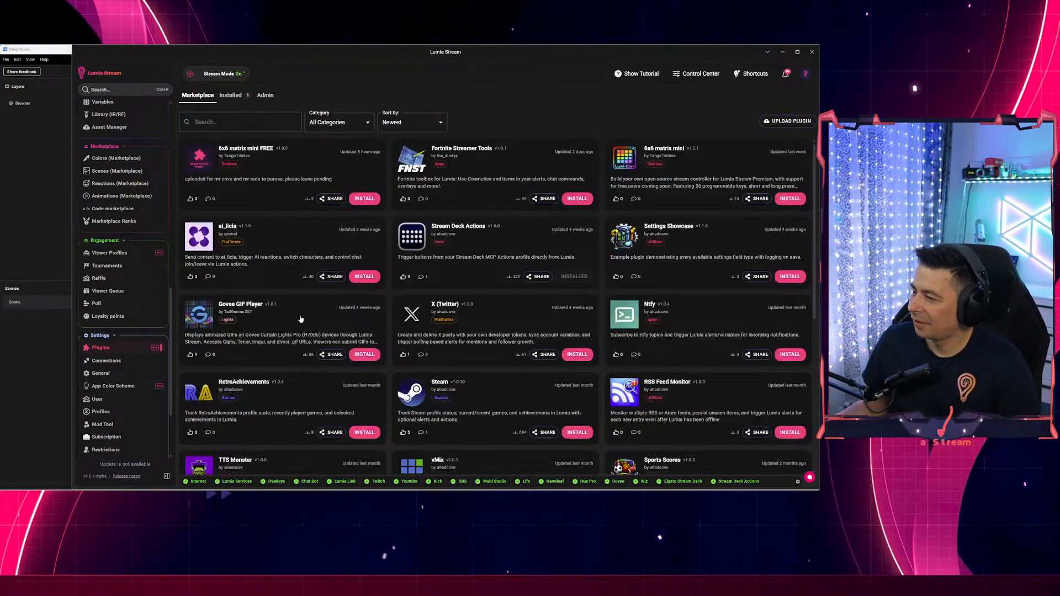
pyautogui.click(395, 124)
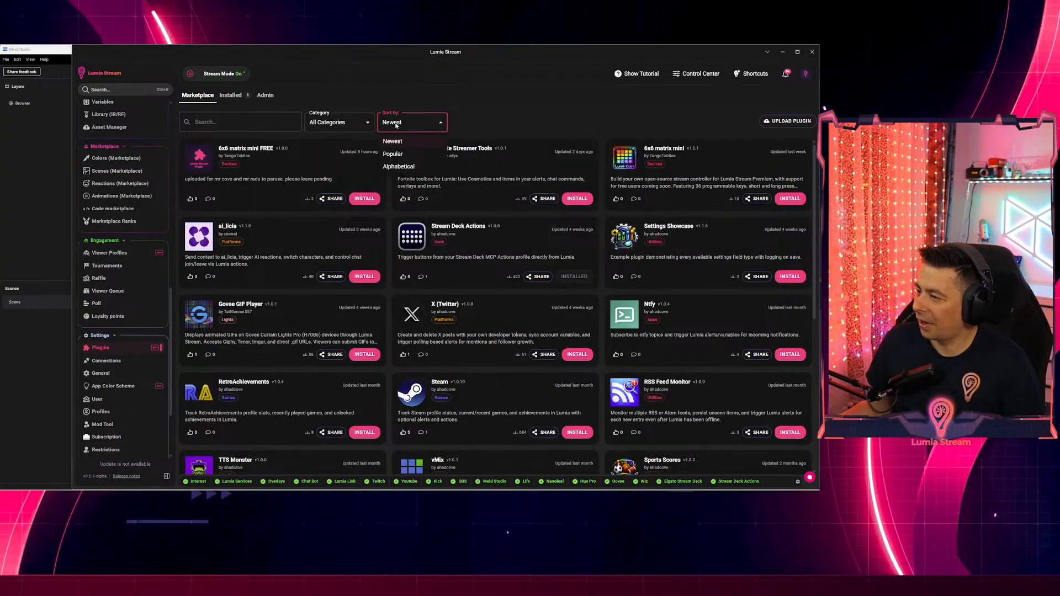
pyautogui.click(392, 154)
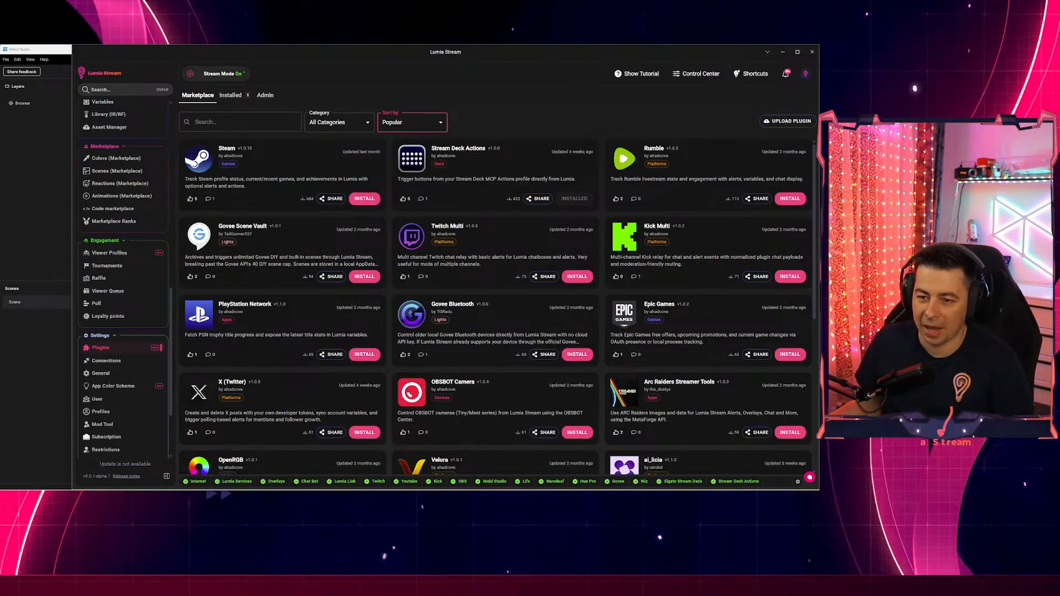
pyautogui.click(364, 199)
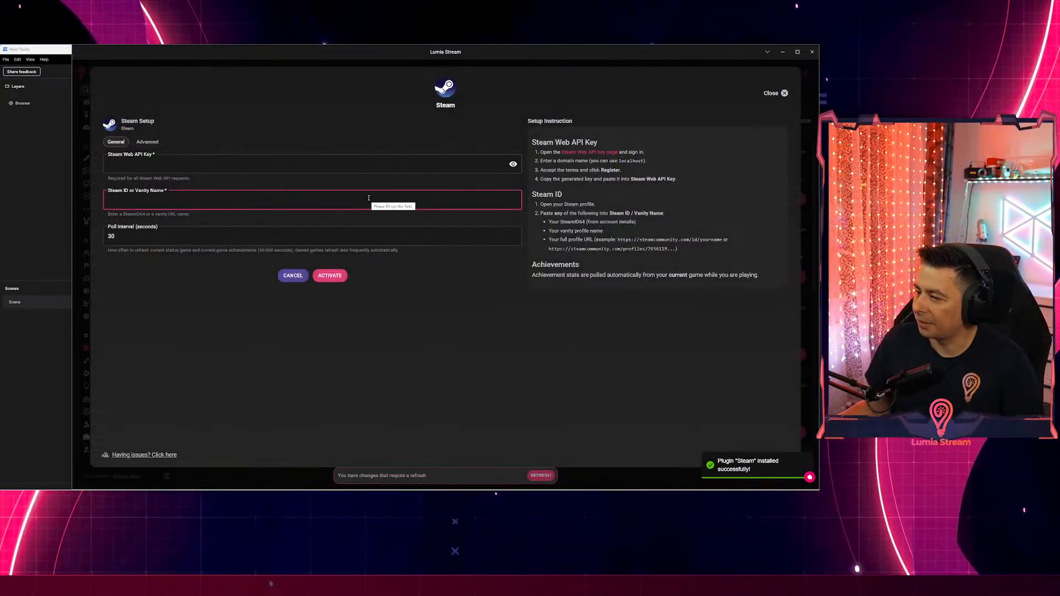
# Get a key from the Steam Web API key page and paste it into Steam Web API Key.
pyautogui.click(116, 166)
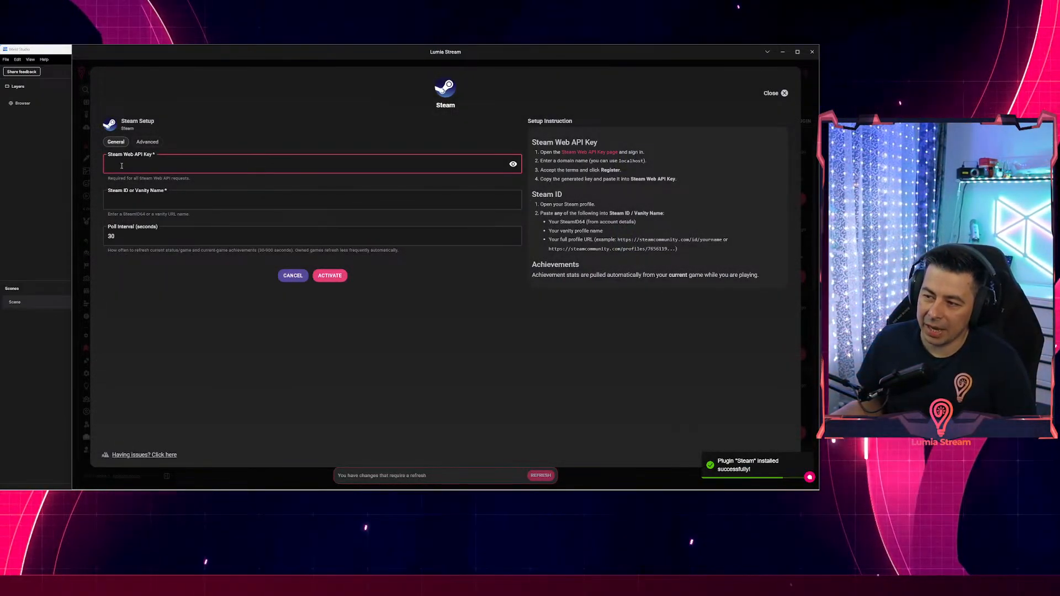
pyautogui.click(115, 198)
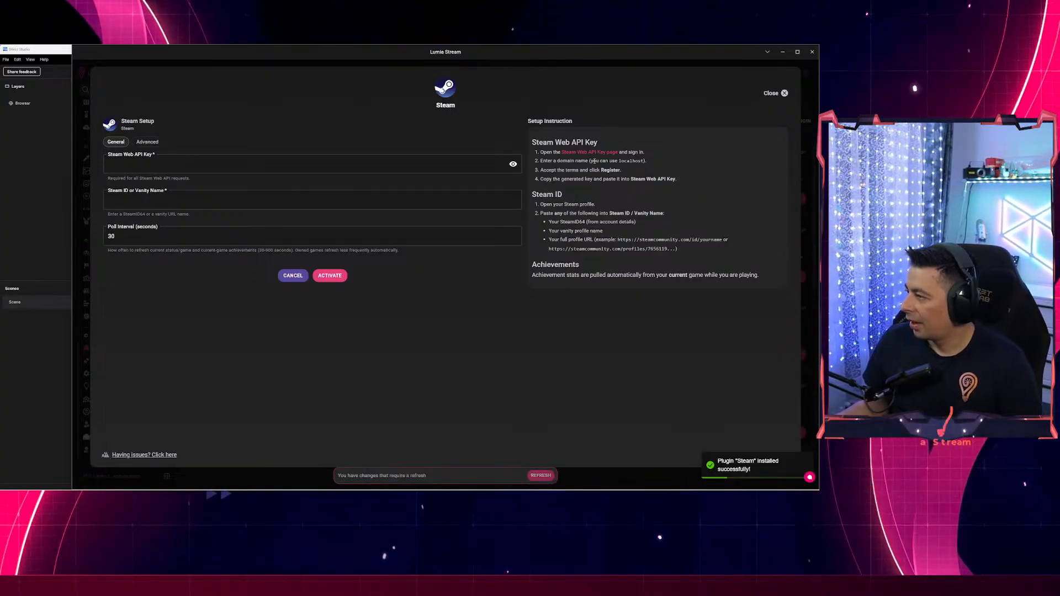
pyautogui.click(579, 152)
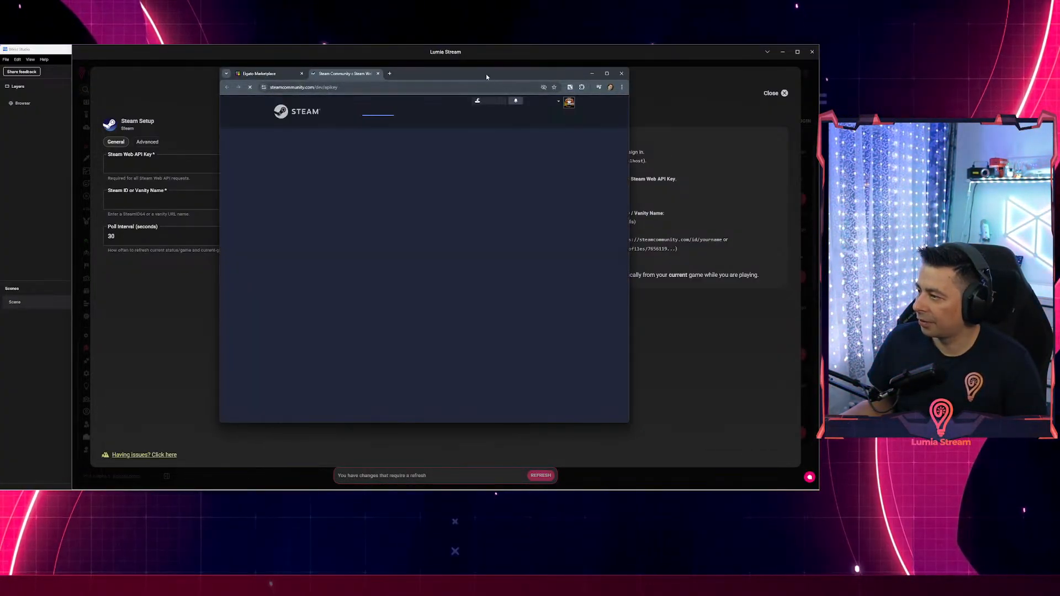
pyautogui.moveTo(486, 74); pyautogui.dragTo(1059, 74)
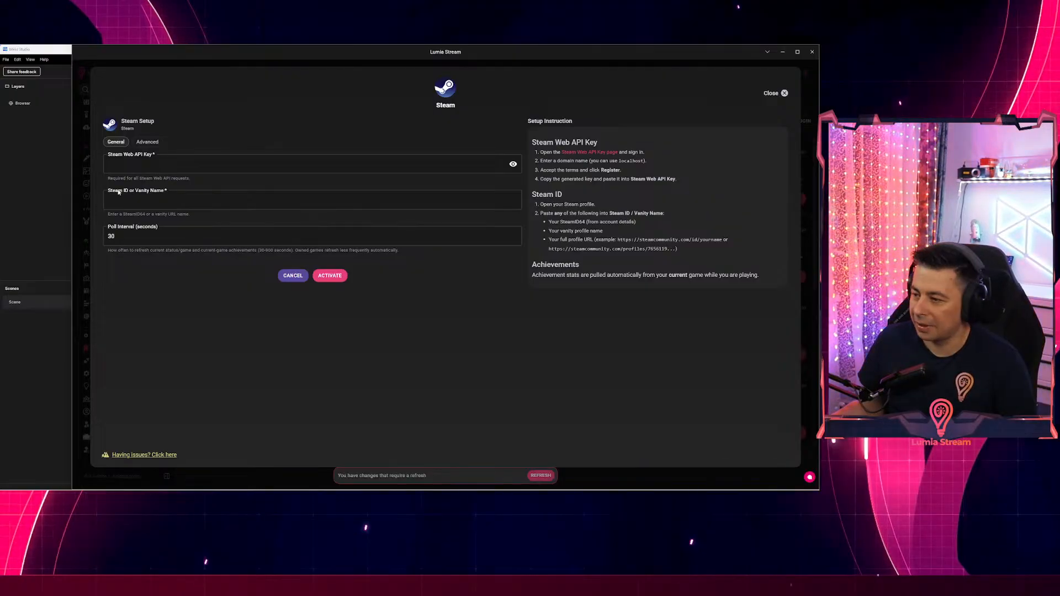
pyautogui.click(218, 163)
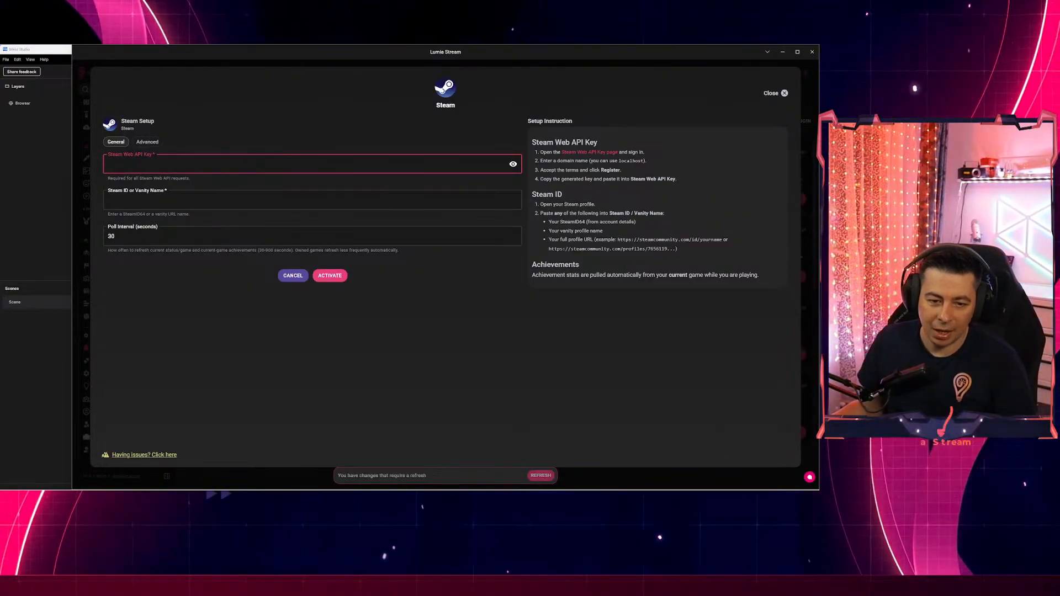
pyautogui.click(819, 303)
pyautogui.click(144, 170)
pyautogui.hotkey('ctrl', 'v')
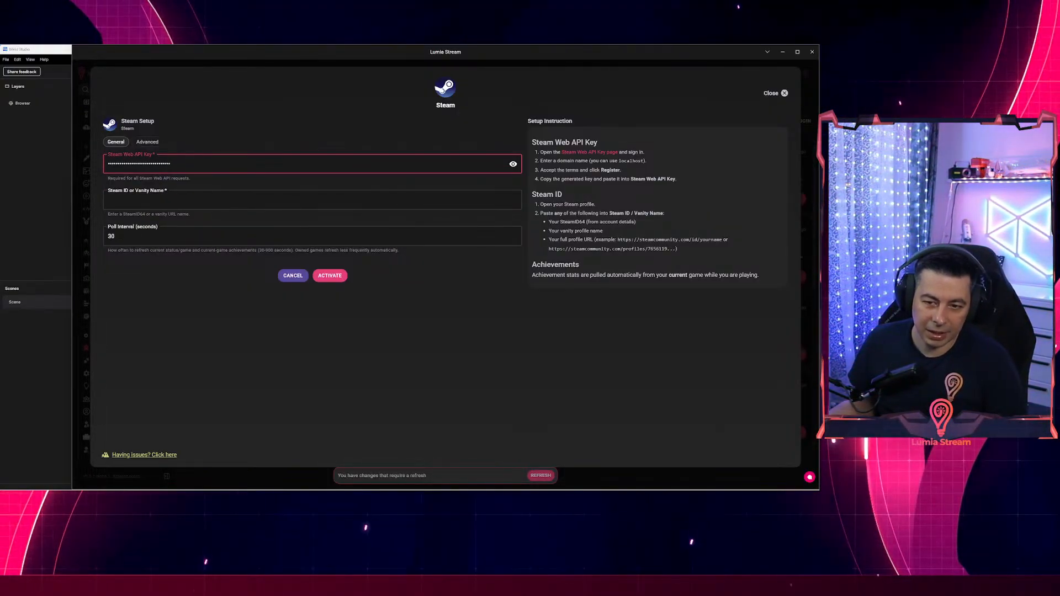
pyautogui.hotkey('alt', 'Tab')
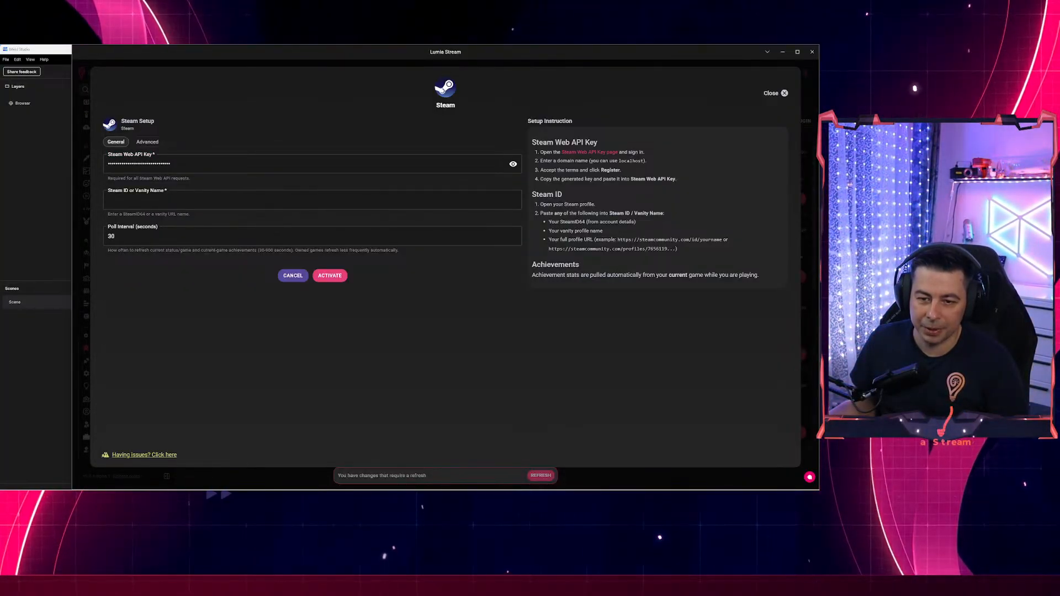
# Paste the Steam profile URL into Steam ID or Vanity Name and activate the Steam plugin.
pyautogui.hotkey('alt', 'Tab')
pyautogui.moveTo(160, 153); pyautogui.dragTo(571, 120)
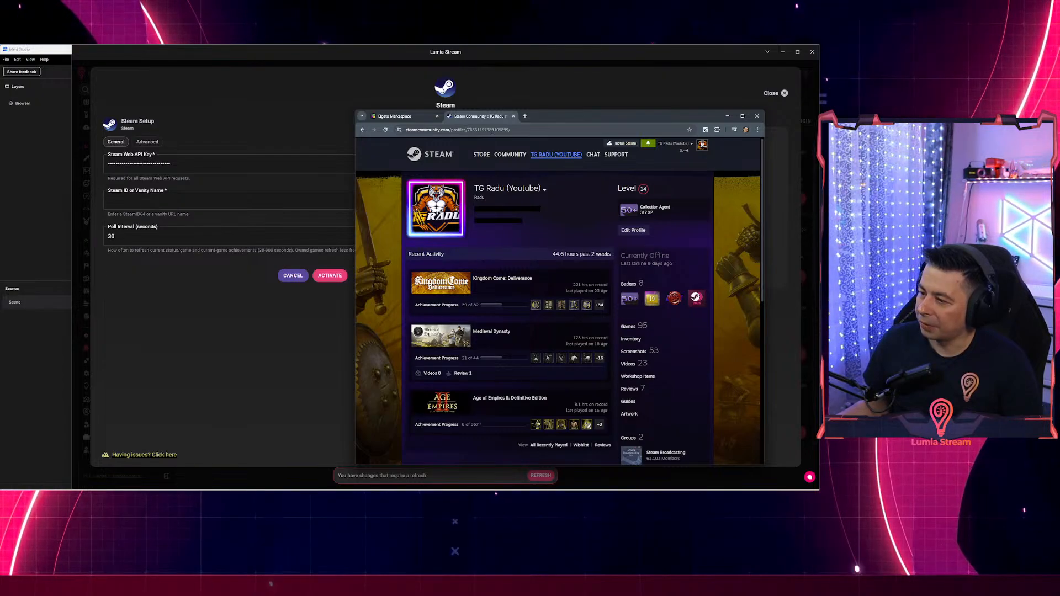
pyautogui.moveTo(511, 129); pyautogui.dragTo(403, 130)
pyautogui.hotkey('ctrl', 'c')
pyautogui.click(163, 203)
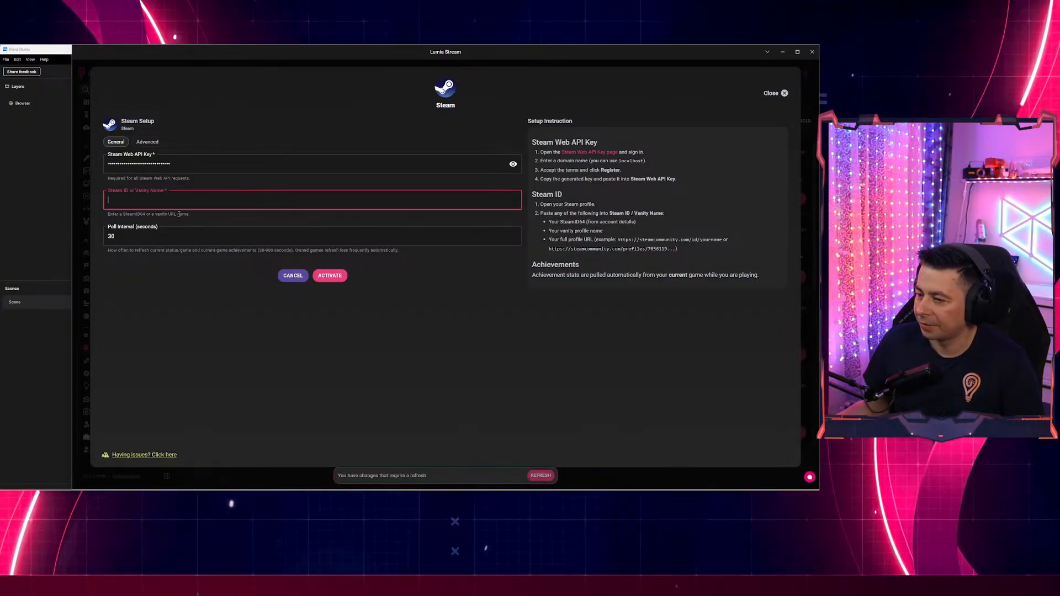
pyautogui.hotkey('ctrl', 'v')
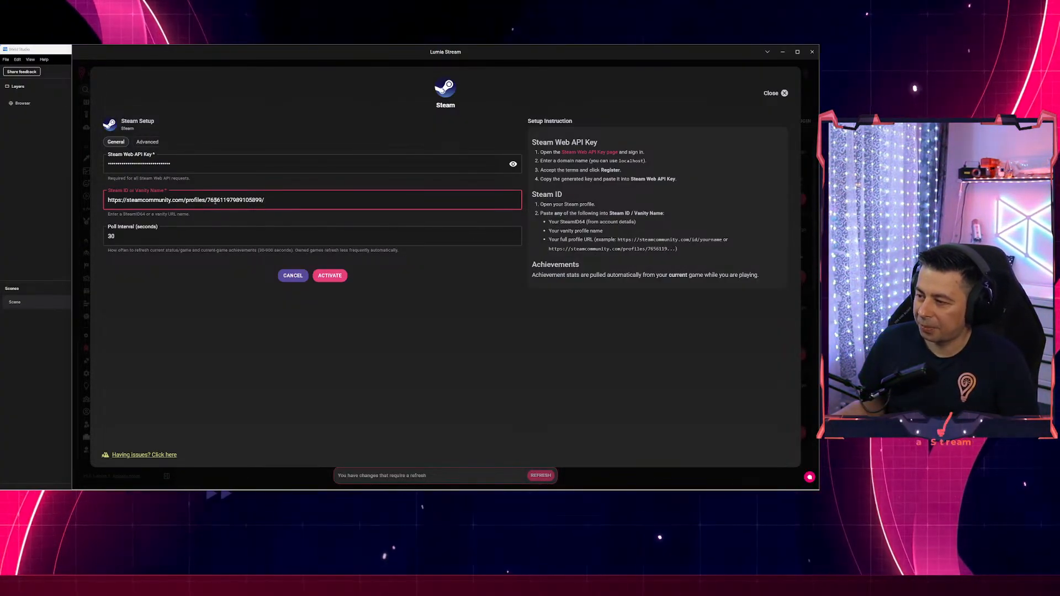
pyautogui.hotkey('alt', 'Tab')
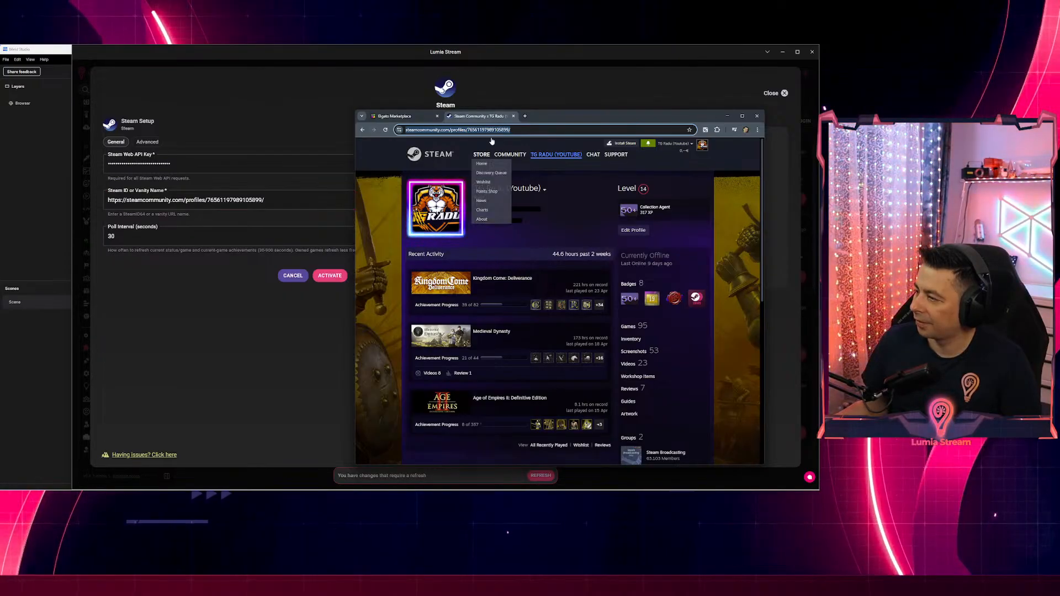
pyautogui.click(274, 205)
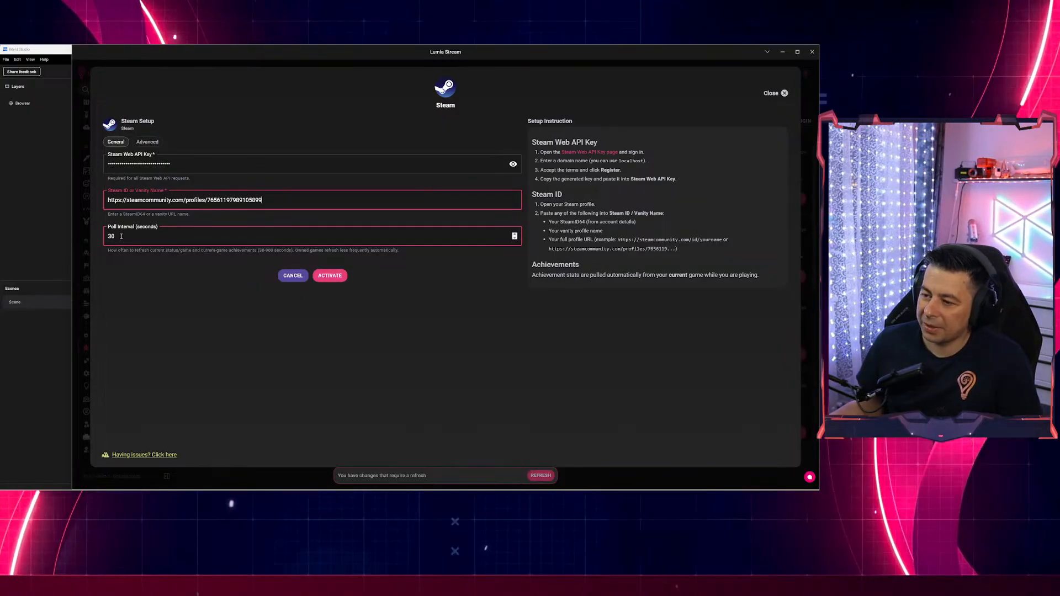
pyautogui.click(333, 275)
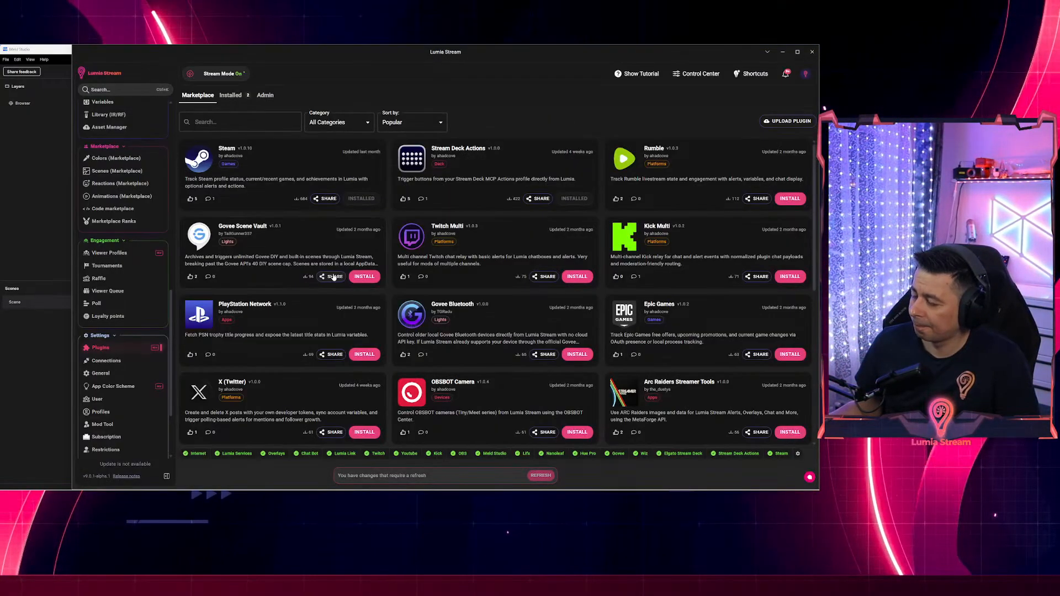
# Apply the pending refresh, maximize Lumia Stream, and open the Steam Online Status Changed alert.
pyautogui.click(540, 475)
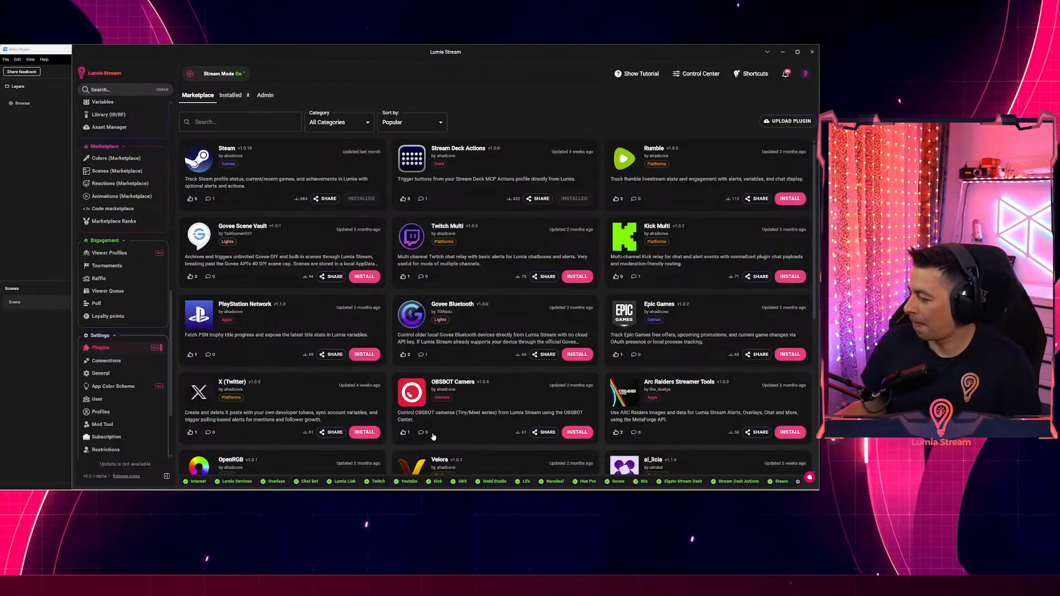
pyautogui.scroll(10, 164, 304)
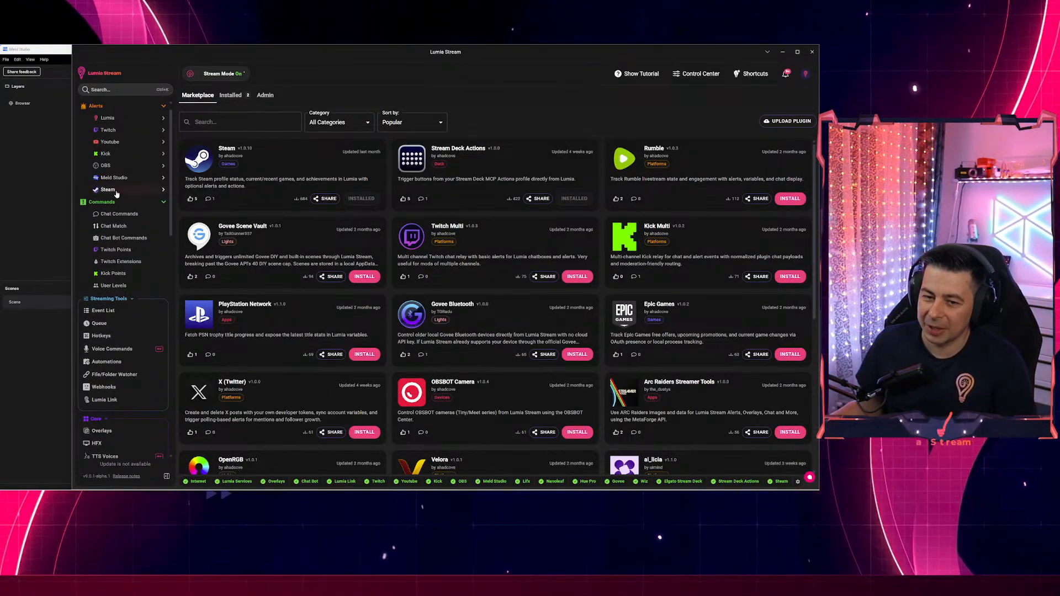
pyautogui.click(796, 52)
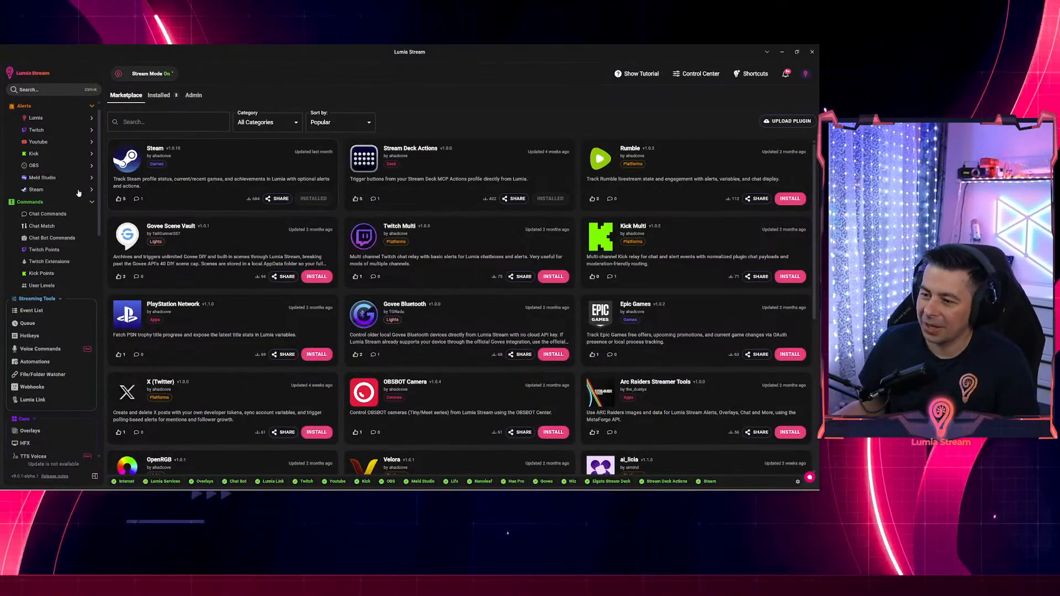
pyautogui.scroll(1, 54, 160)
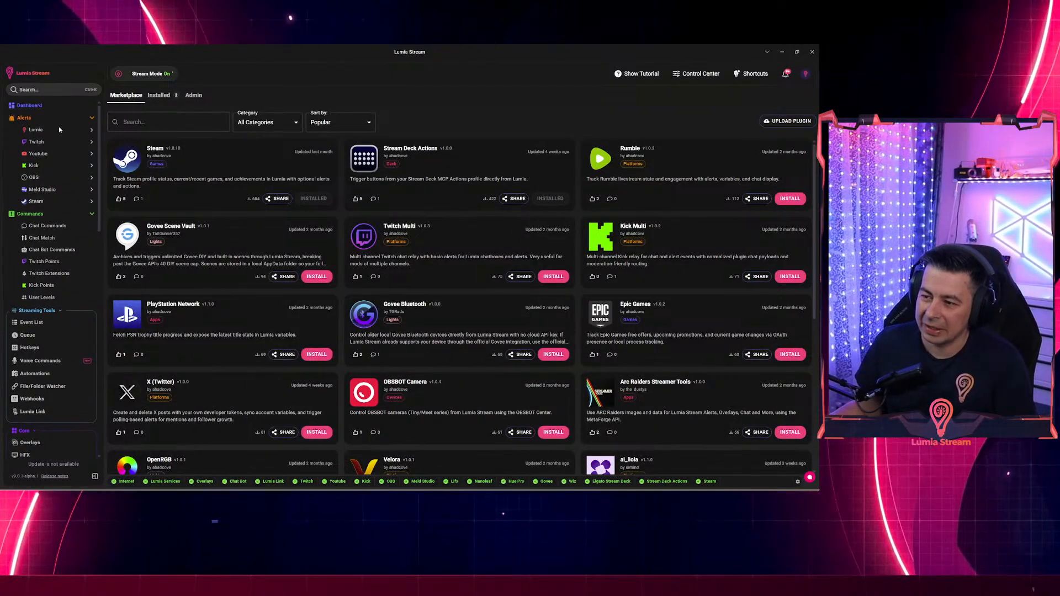
pyautogui.click(37, 201)
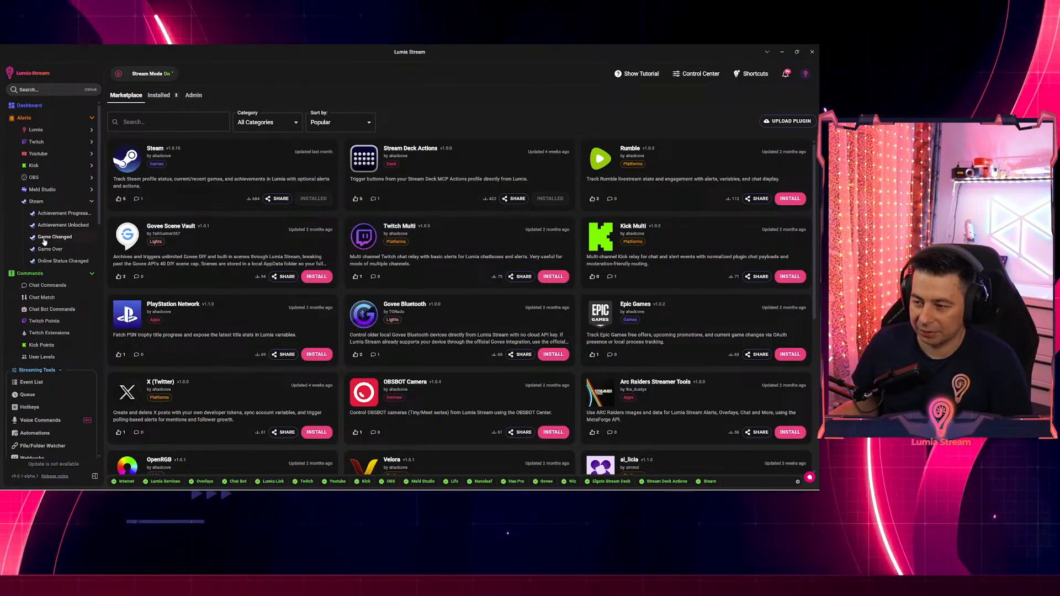
pyautogui.click(63, 261)
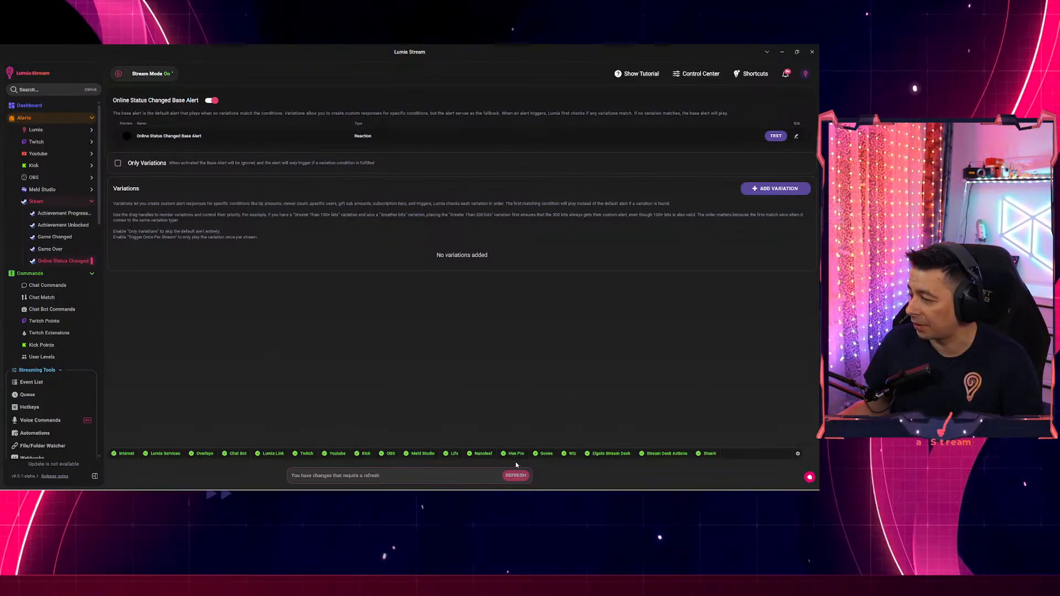
# Apply the pending refresh, then set the Steam friends status to Online.
pyautogui.click(515, 476)
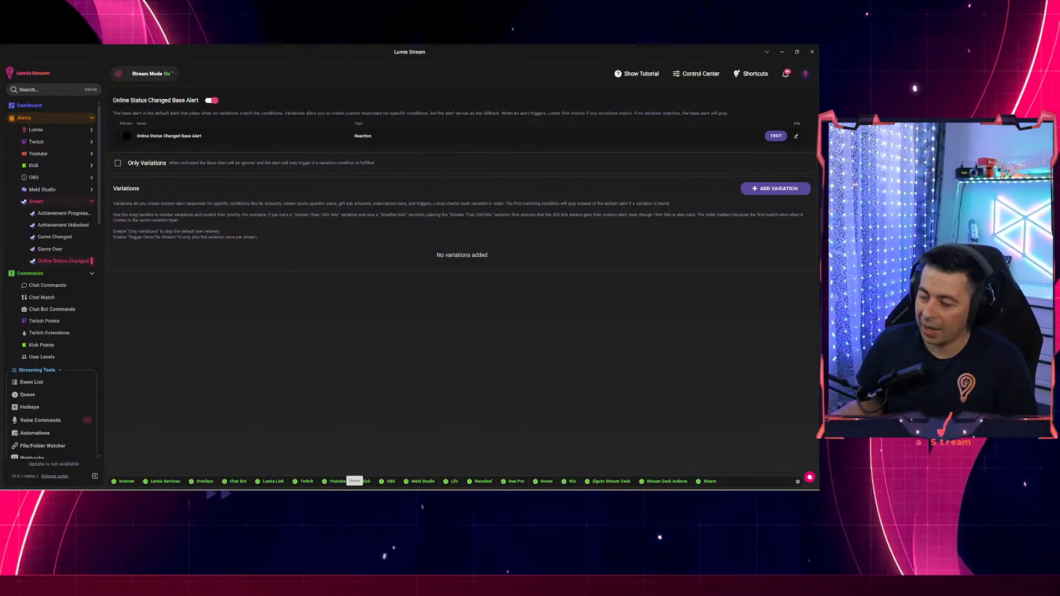
pyautogui.click(354, 493)
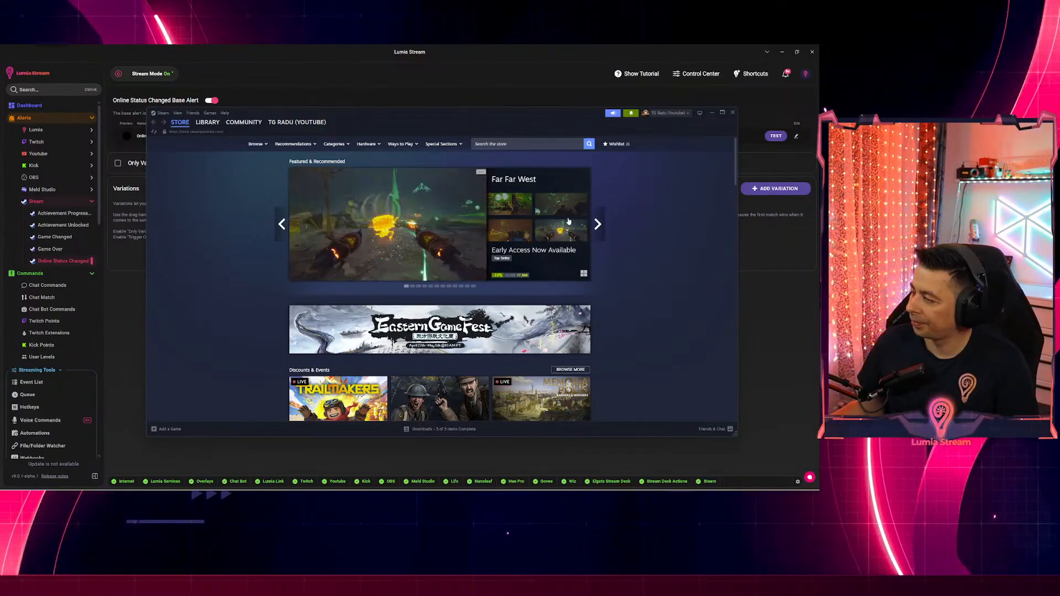
pyautogui.click(715, 429)
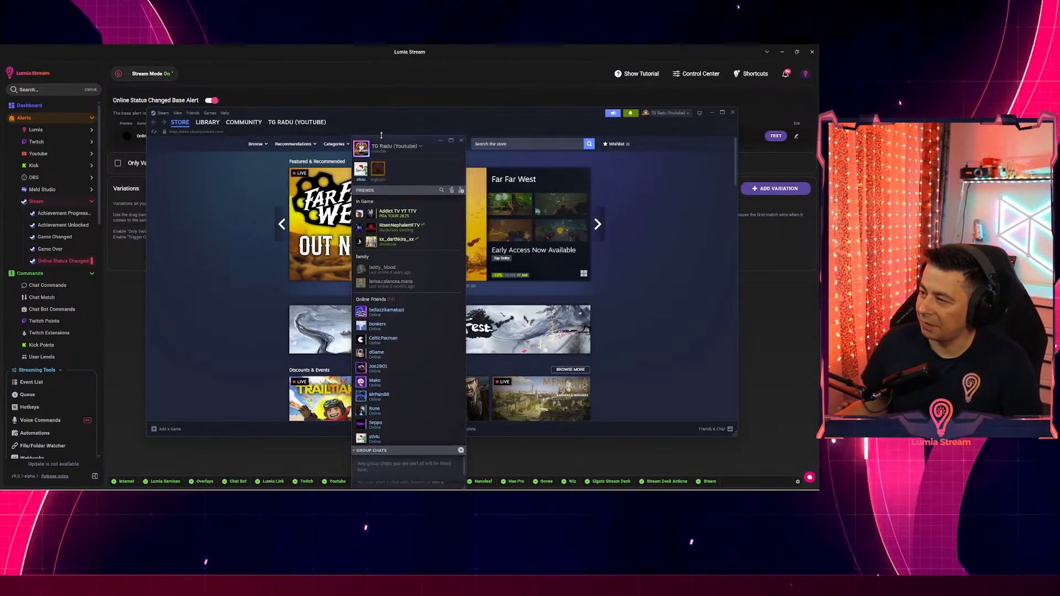
pyautogui.moveTo(391, 52); pyautogui.dragTo(627, 100)
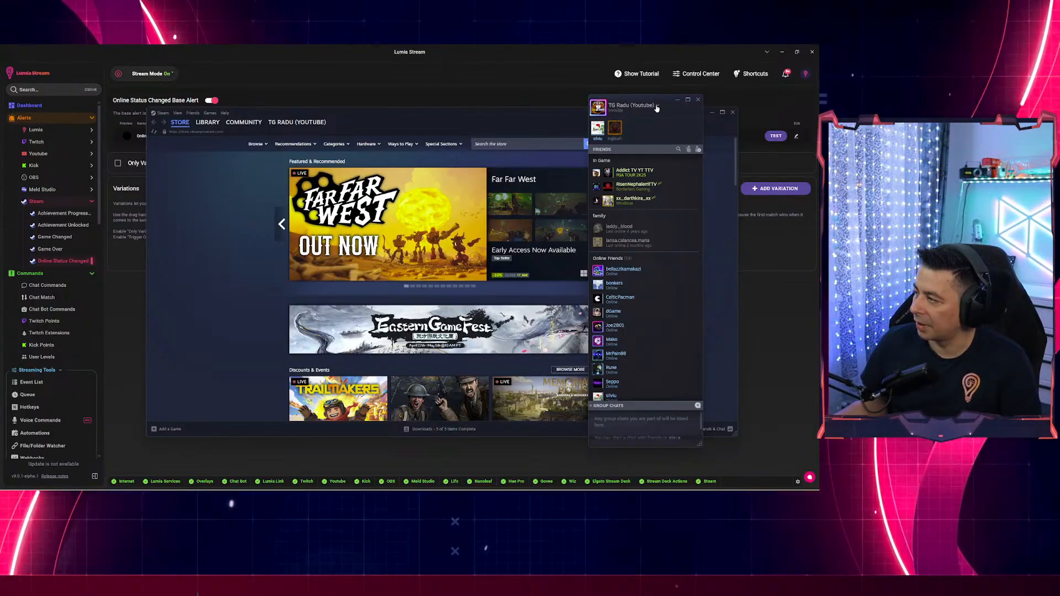
pyautogui.click(630, 106)
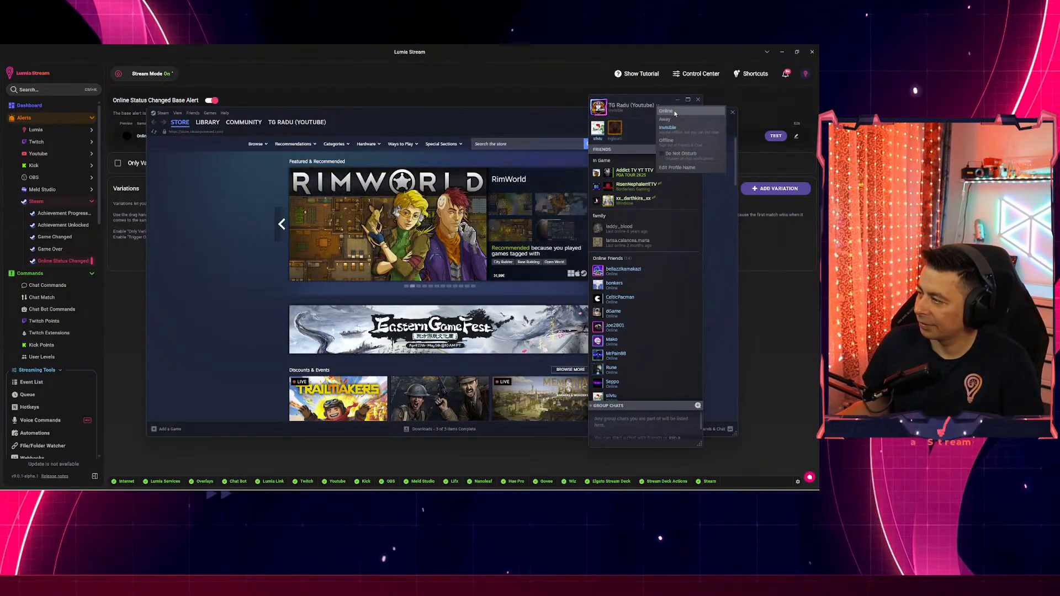
pyautogui.click(675, 112)
# Close Steam and open the Online Status Changed base alert for editing.
pyautogui.click(495, 117)
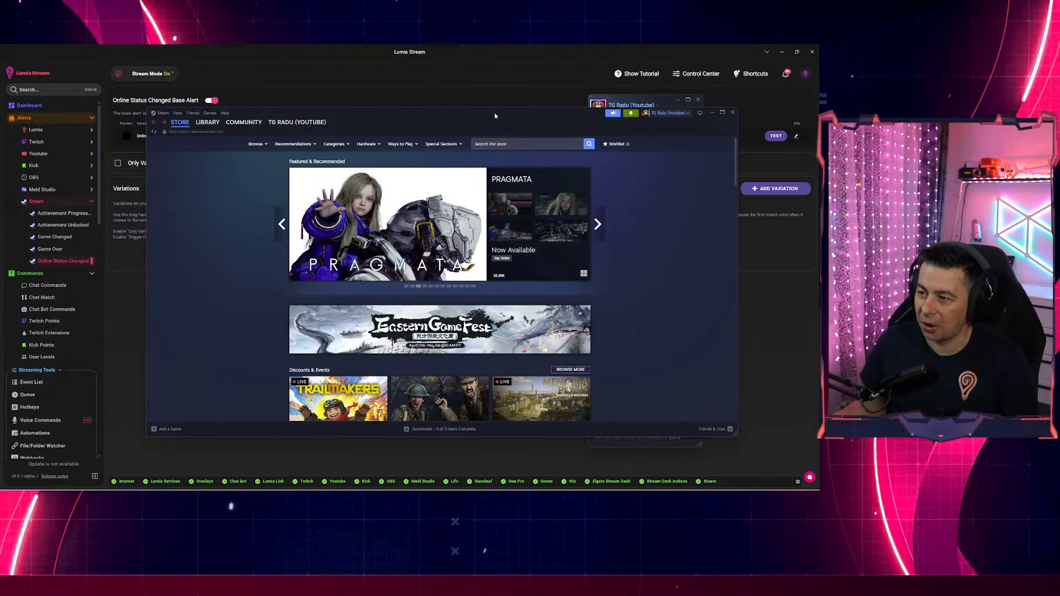
pyautogui.click(712, 113)
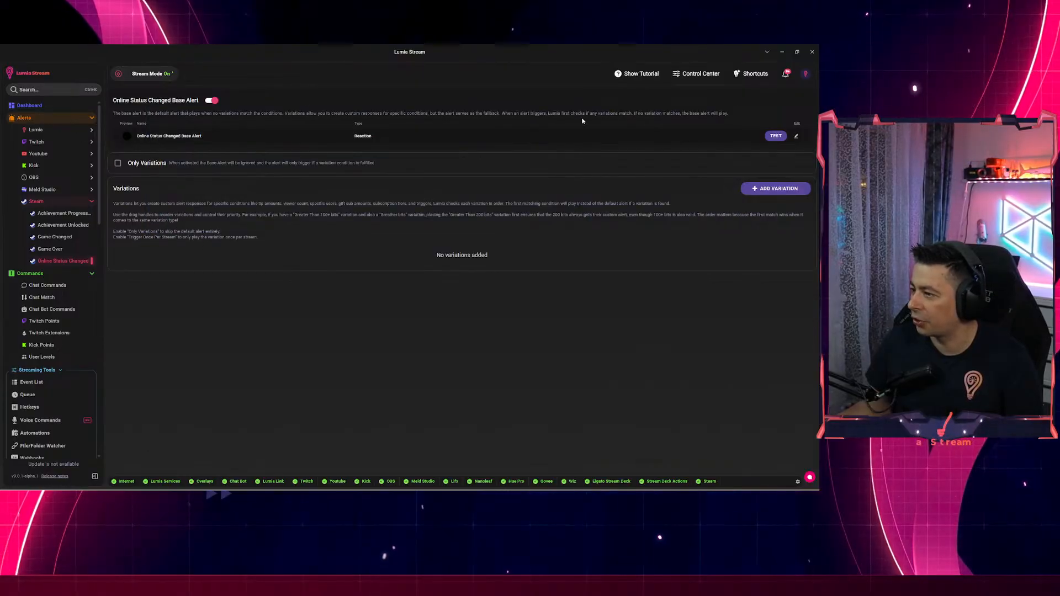
pyautogui.click(796, 136)
# Enable the Chat Bot message '{{persona_username}} is now {{online_status}}.', save the alert, and apply the refresh.
pyautogui.click(273, 157)
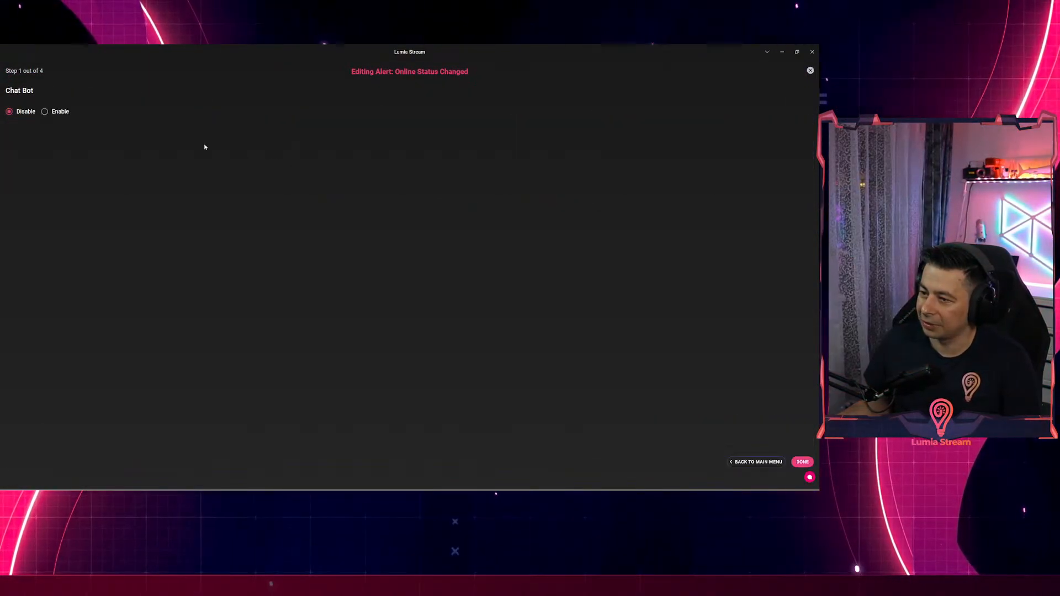
pyautogui.click(44, 111)
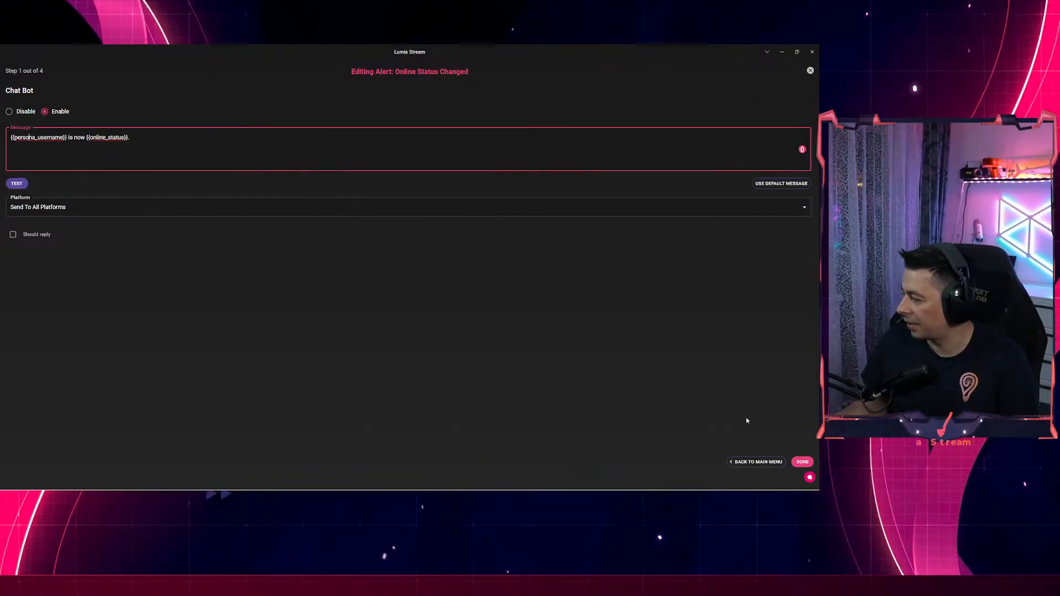
pyautogui.click(798, 461)
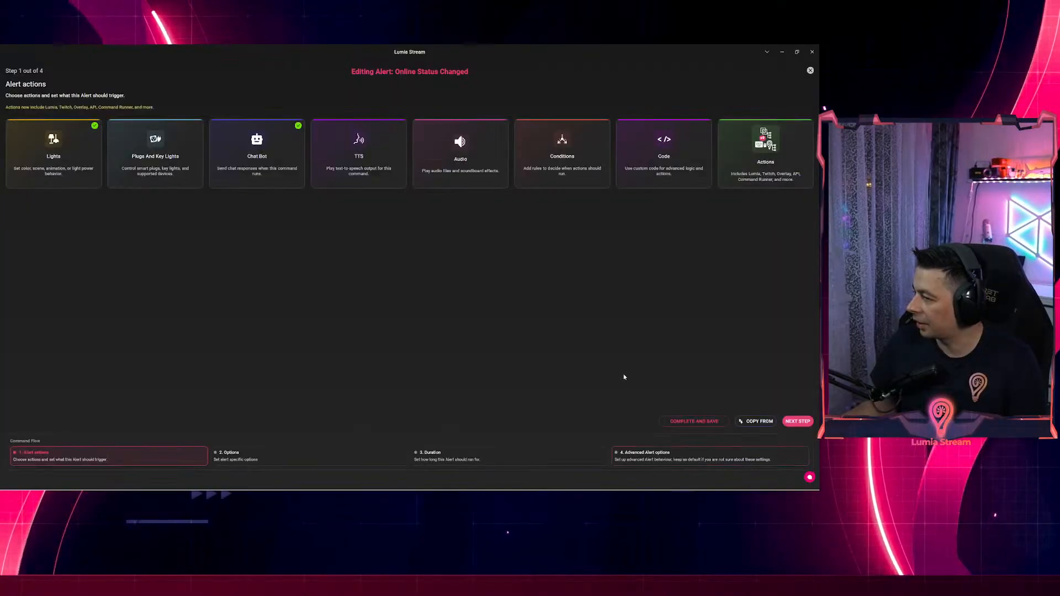
pyautogui.click(697, 423)
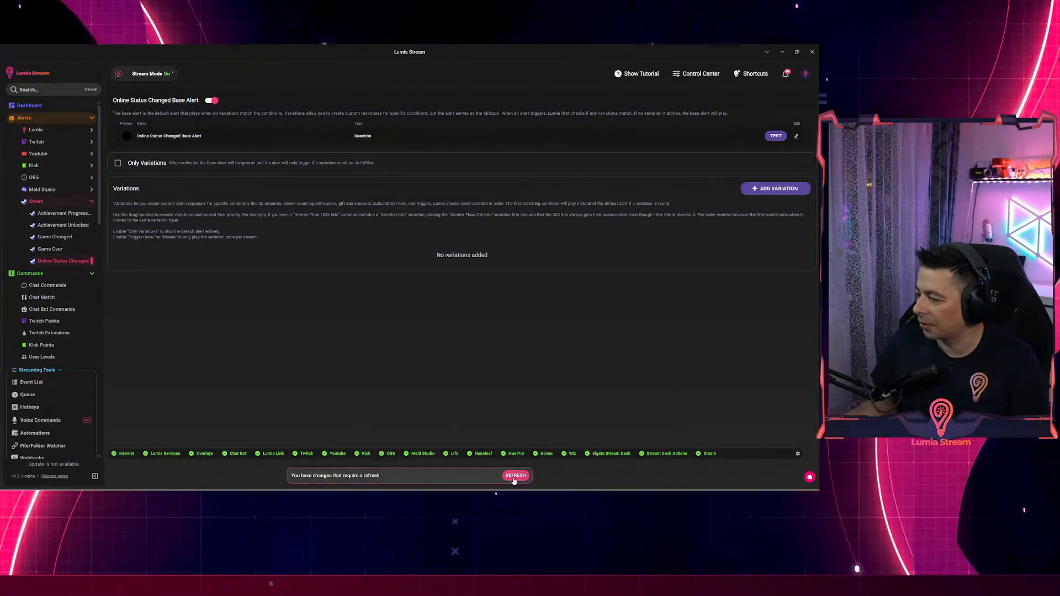
pyautogui.click(514, 477)
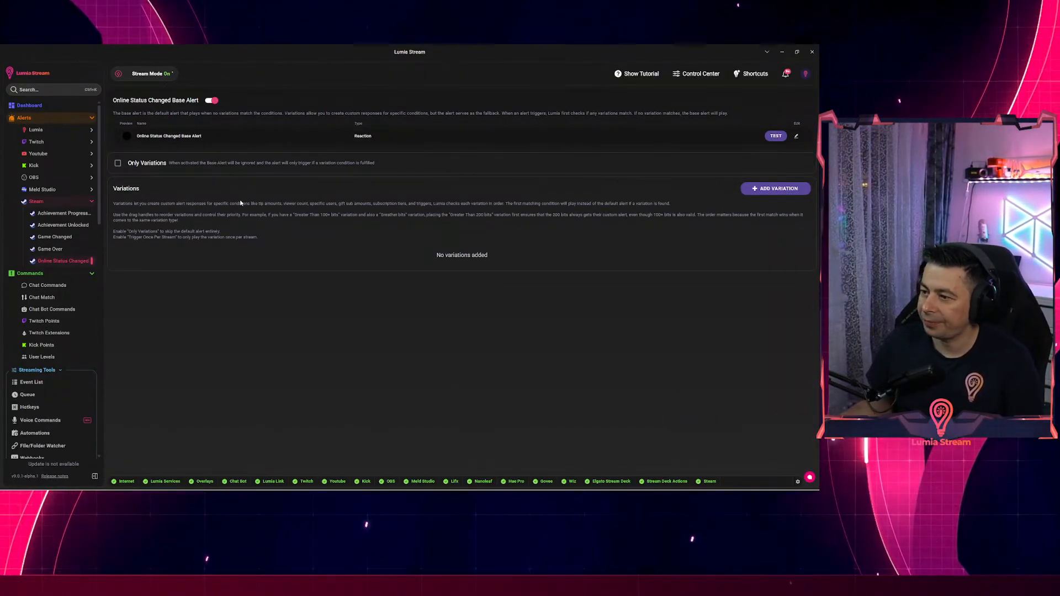
pyautogui.hotkey('alt', 'Tab')
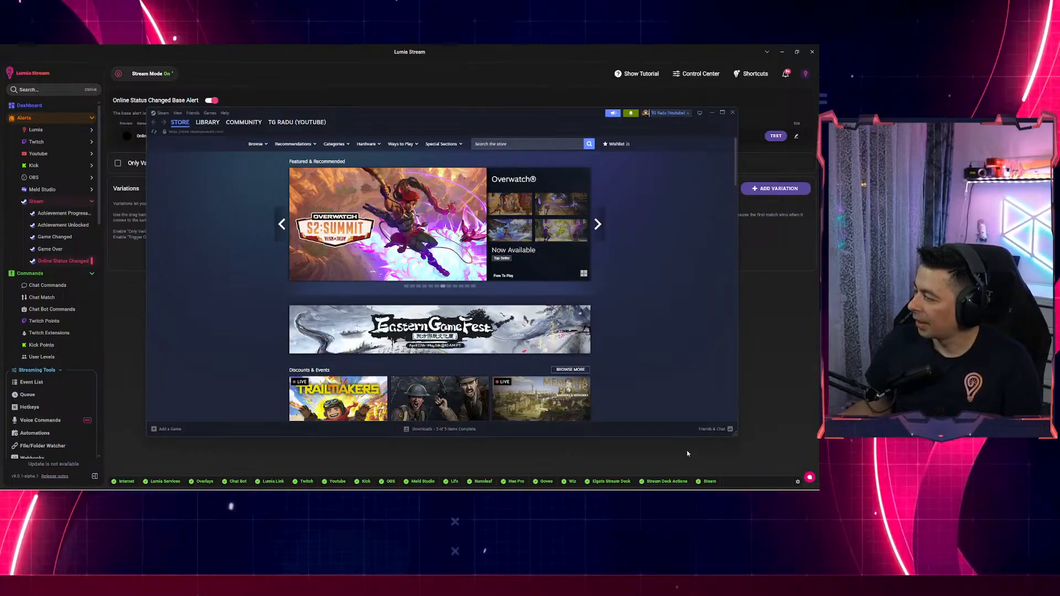
# Switch the Steam friends status to Invisible, then back to Online.
pyautogui.click(704, 431)
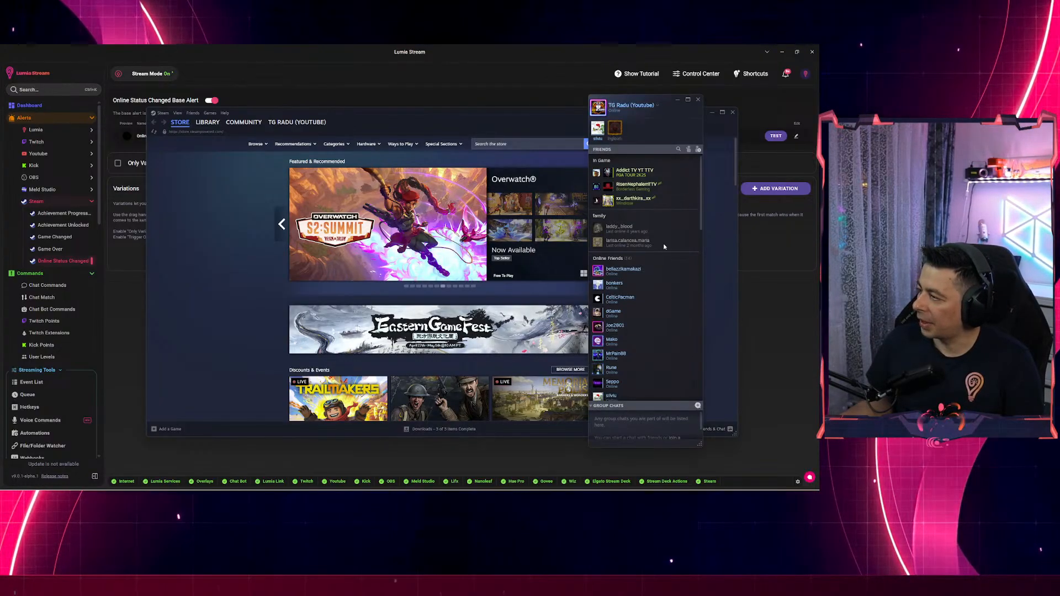
pyautogui.click(655, 106)
pyautogui.click(670, 126)
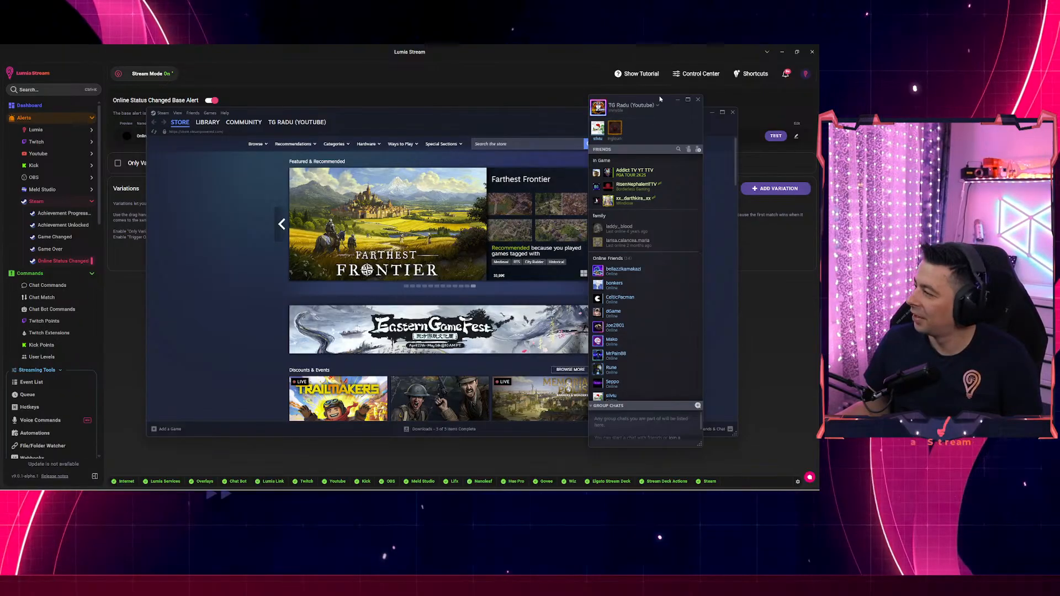
pyautogui.click(658, 106)
pyautogui.click(668, 112)
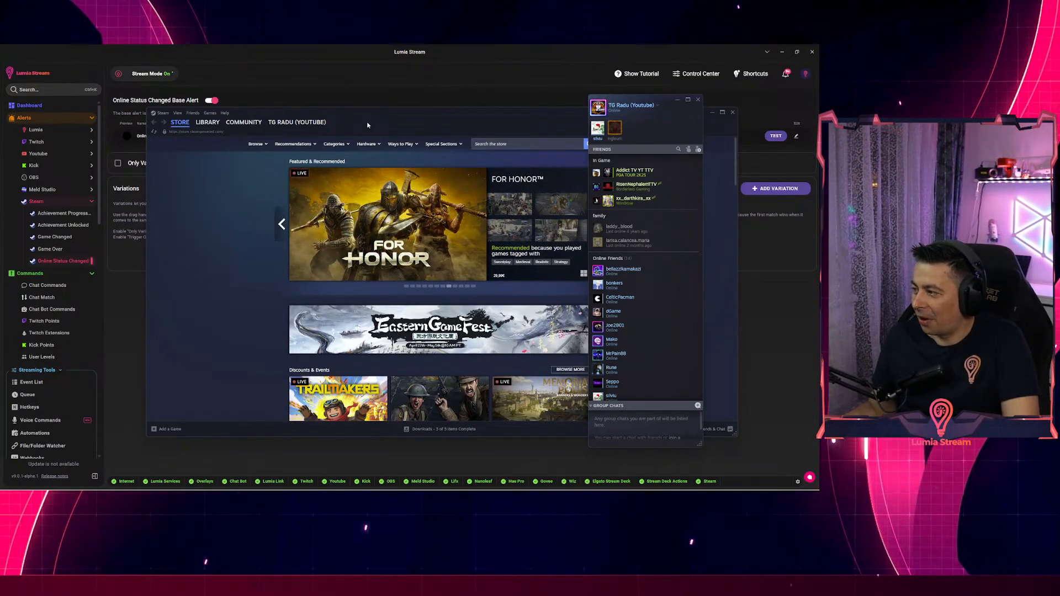
# Open the Achievement Unlocked base alert editor and enable its Chat Bot message.
pyautogui.click(115, 294)
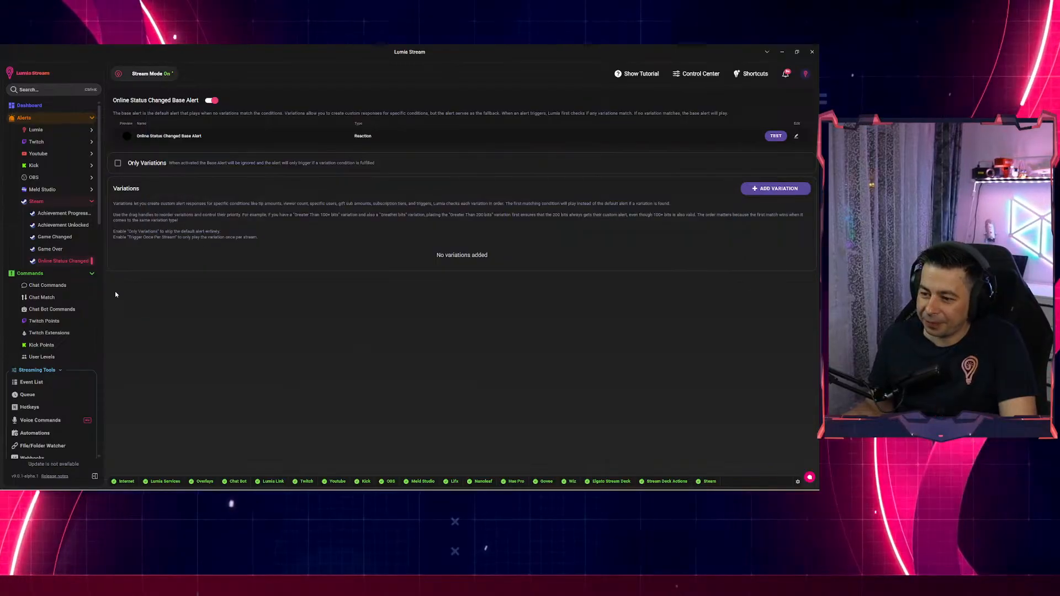
pyautogui.click(44, 226)
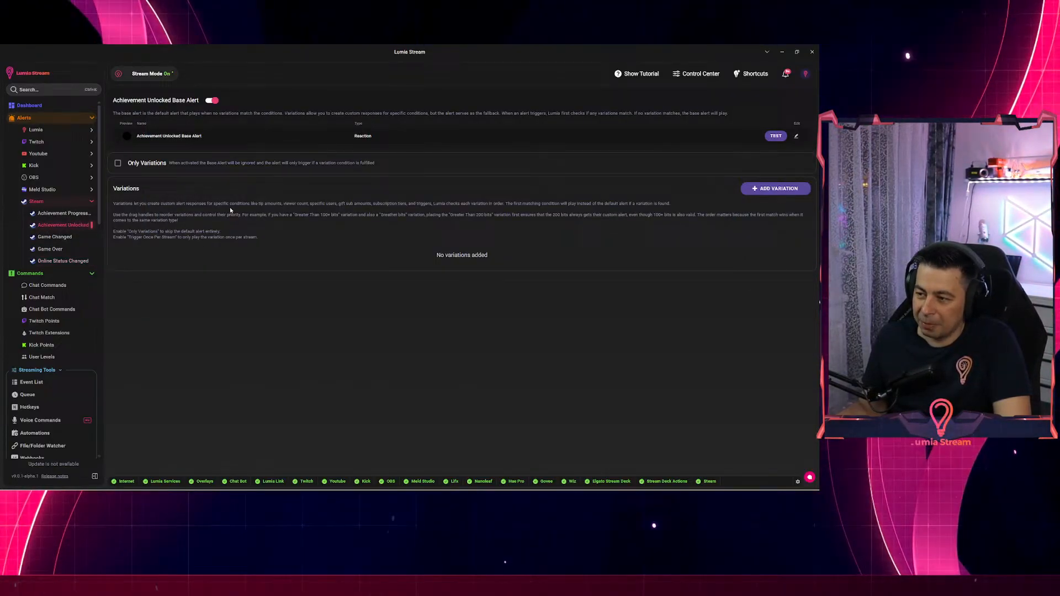
pyautogui.click(794, 138)
pyautogui.click(242, 154)
pyautogui.click(52, 110)
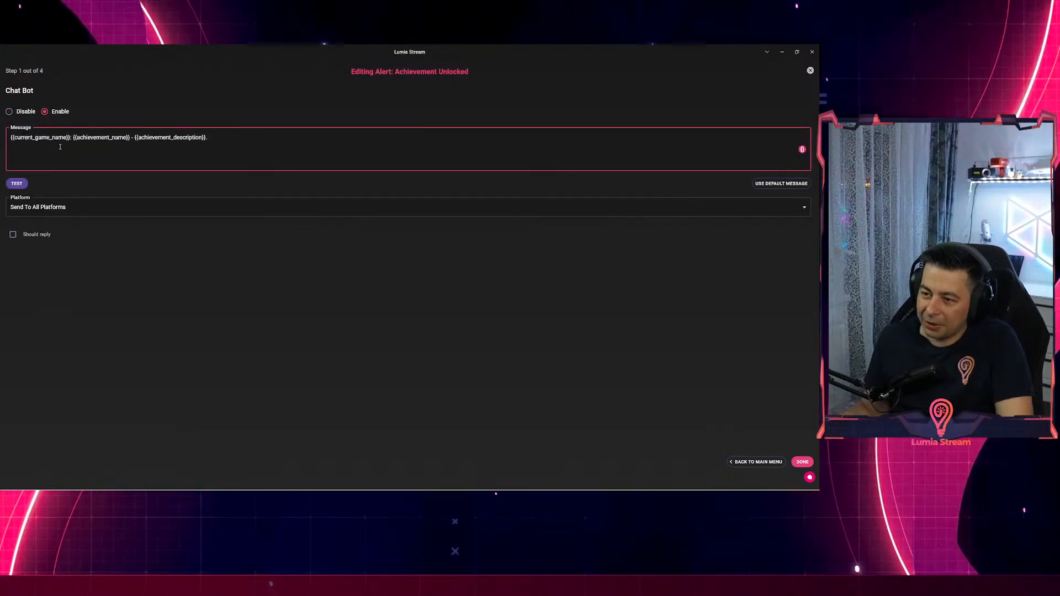
# Browse the chat bot message's insertable variables, then close the alert editor.
pyautogui.click(54, 139)
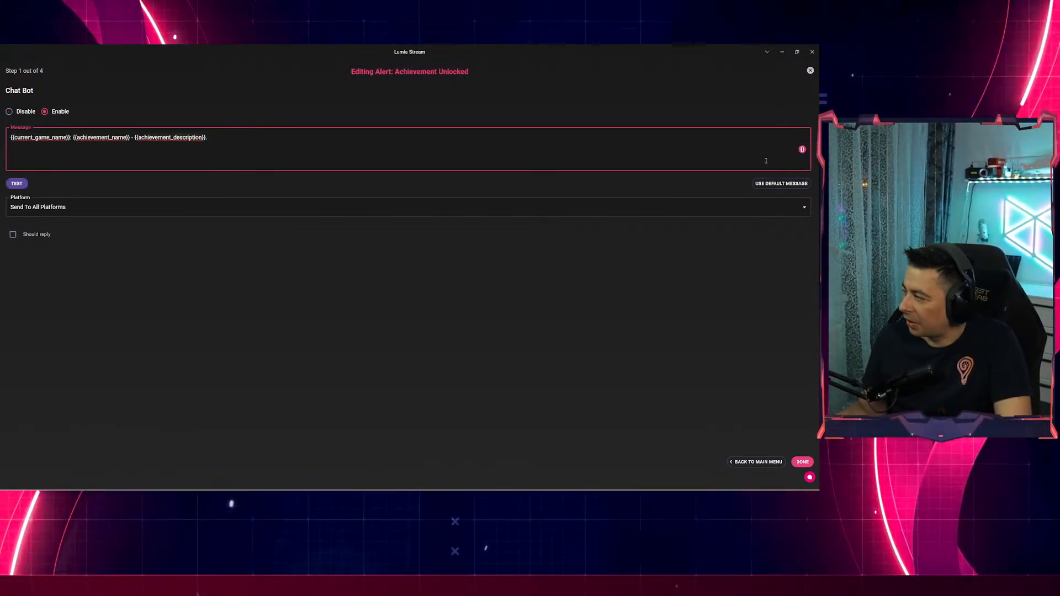
pyautogui.click(802, 149)
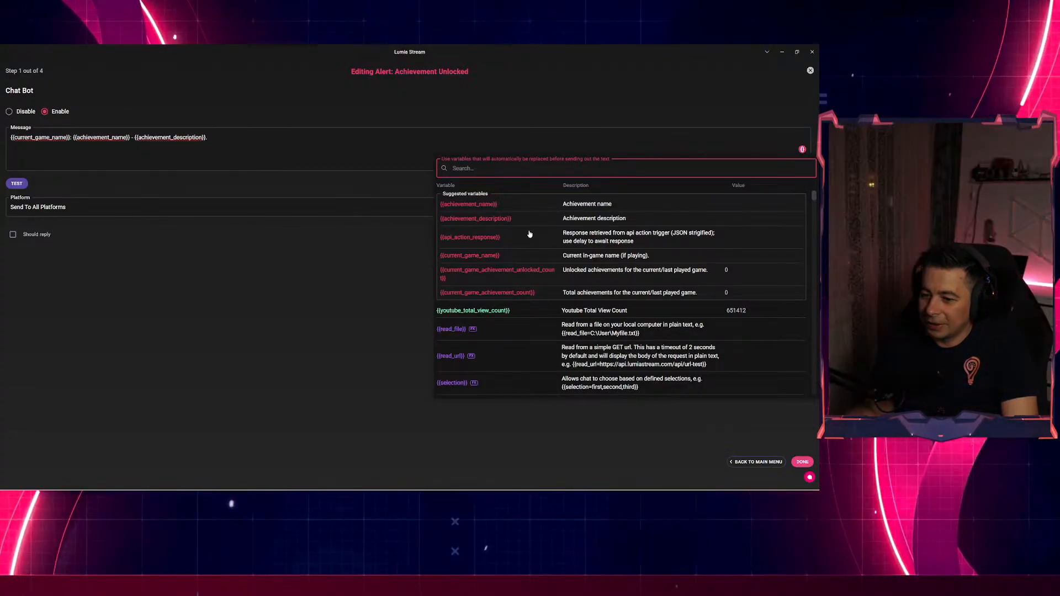
pyautogui.click(41, 307)
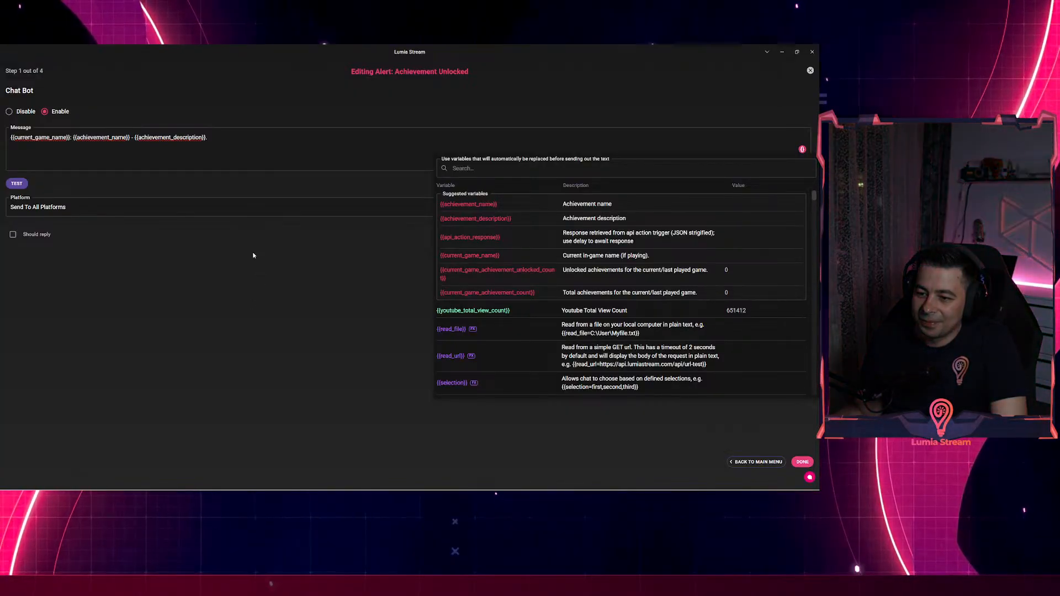
pyautogui.click(257, 247)
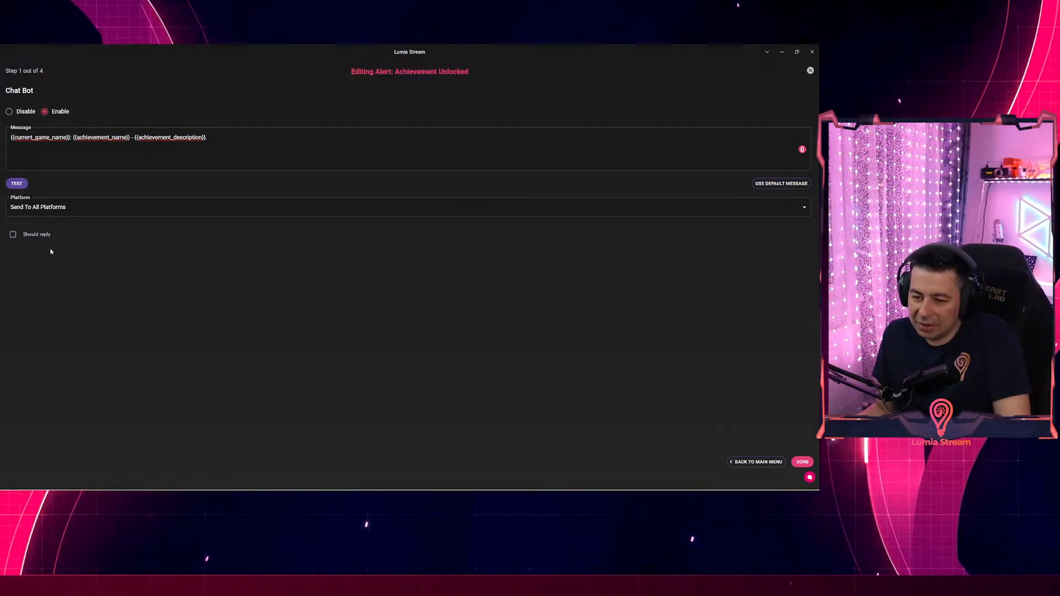
pyautogui.click(809, 71)
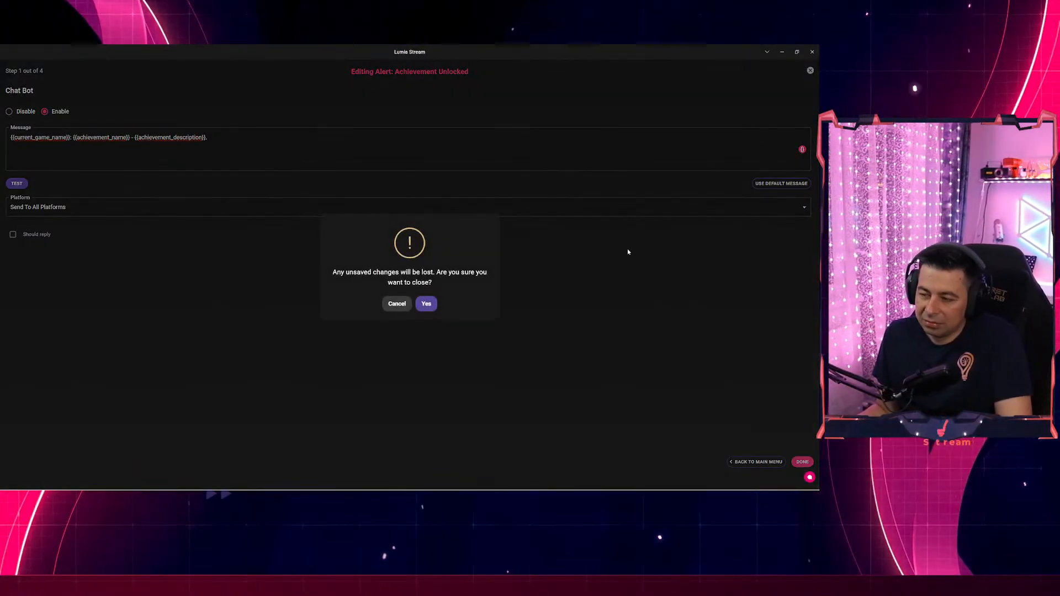
# Confirm discarding unsaved changes to close the Achievement Unlocked editor.
pyautogui.click(434, 308)
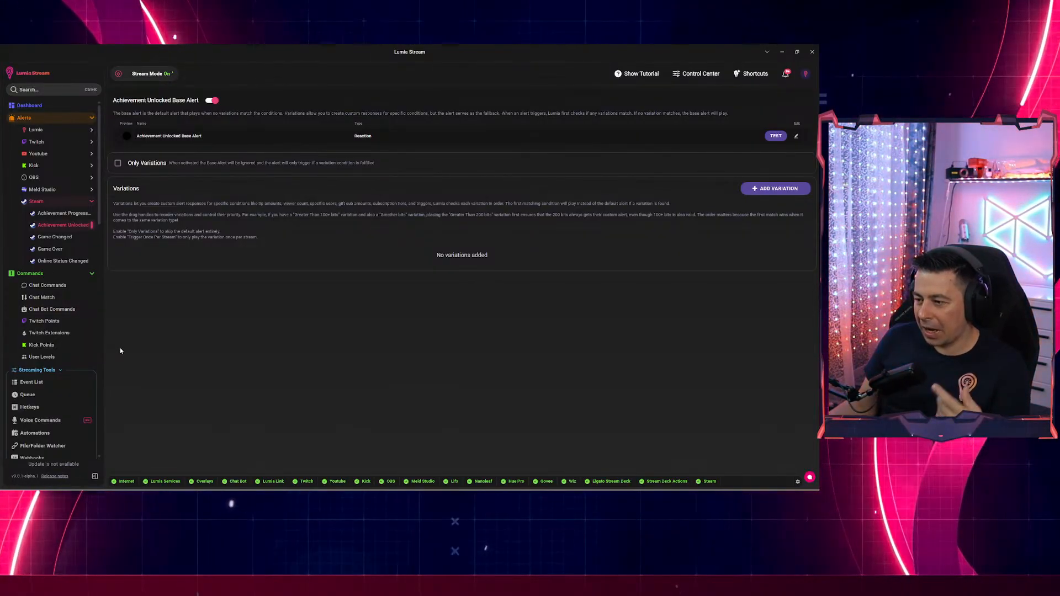
# Start a new chat command with an Update Variable general action.
pyautogui.click(47, 285)
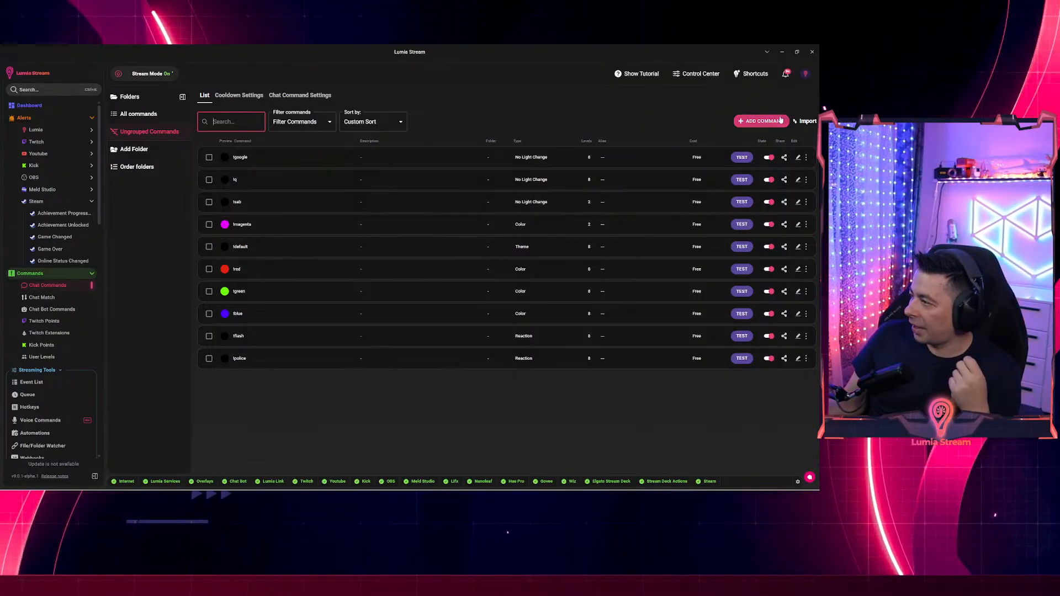
pyautogui.click(761, 121)
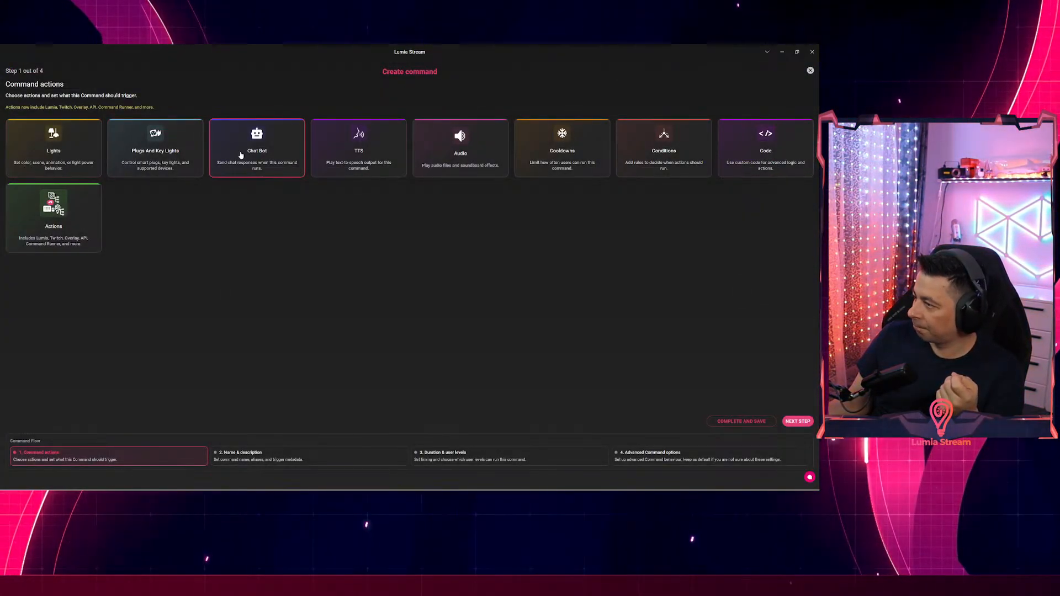
pyautogui.click(54, 213)
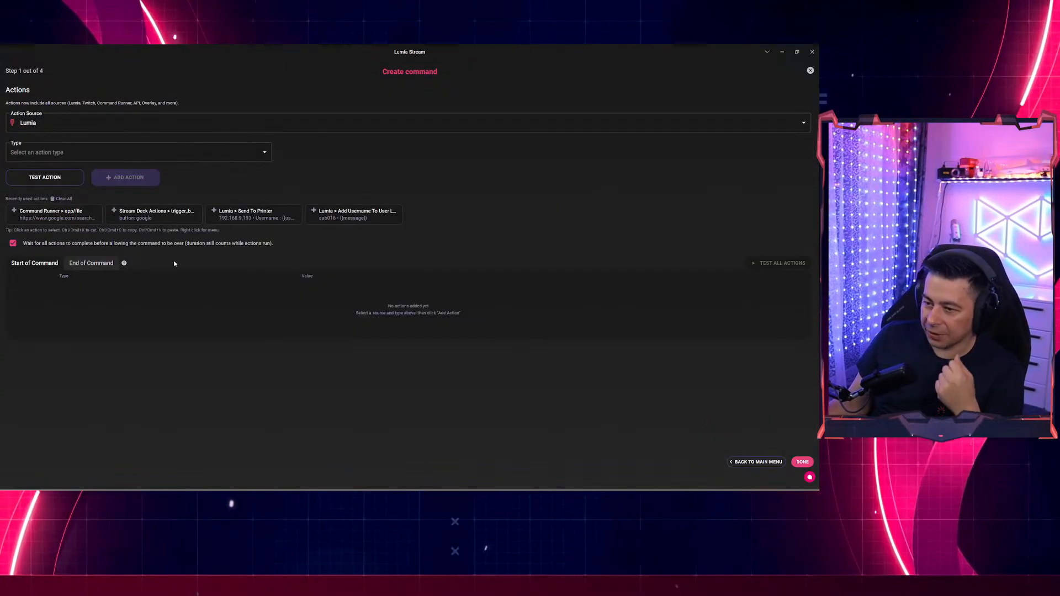
pyautogui.click(61, 150)
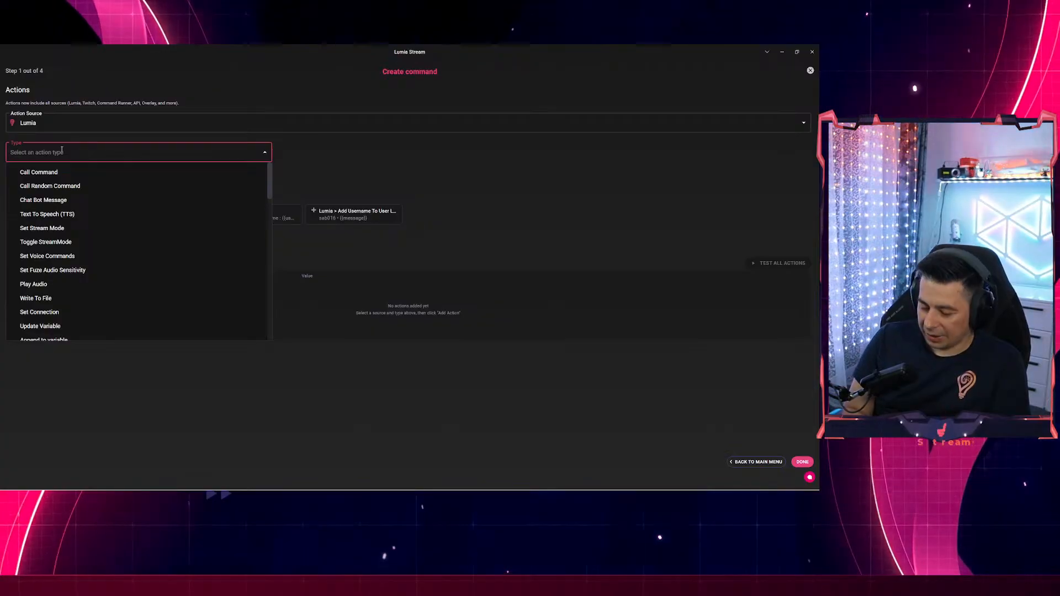
pyautogui.write('upta')
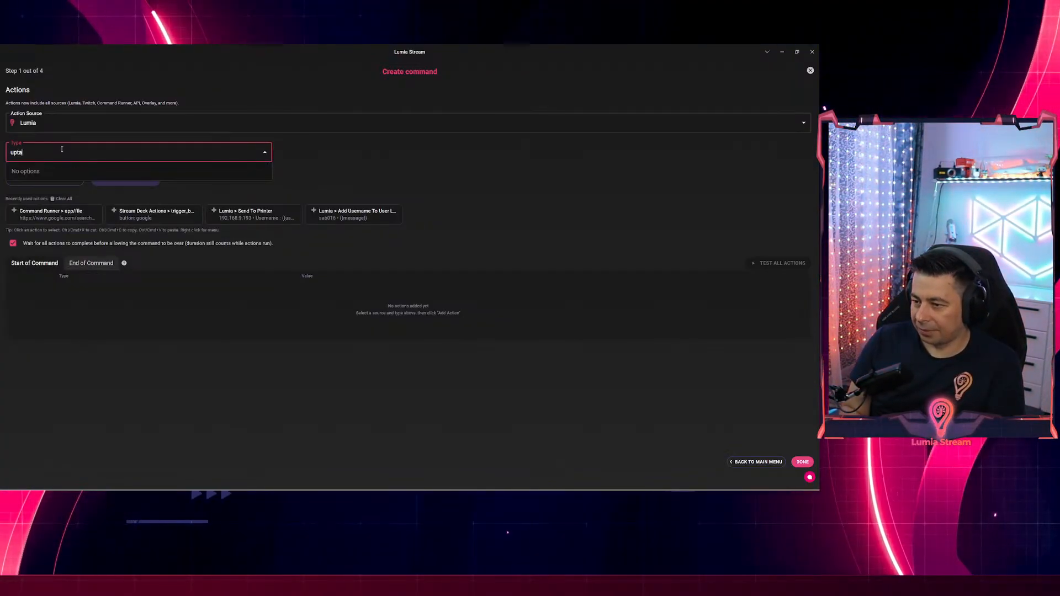
pyautogui.press('BackSpace')
pyautogui.click(48, 172)
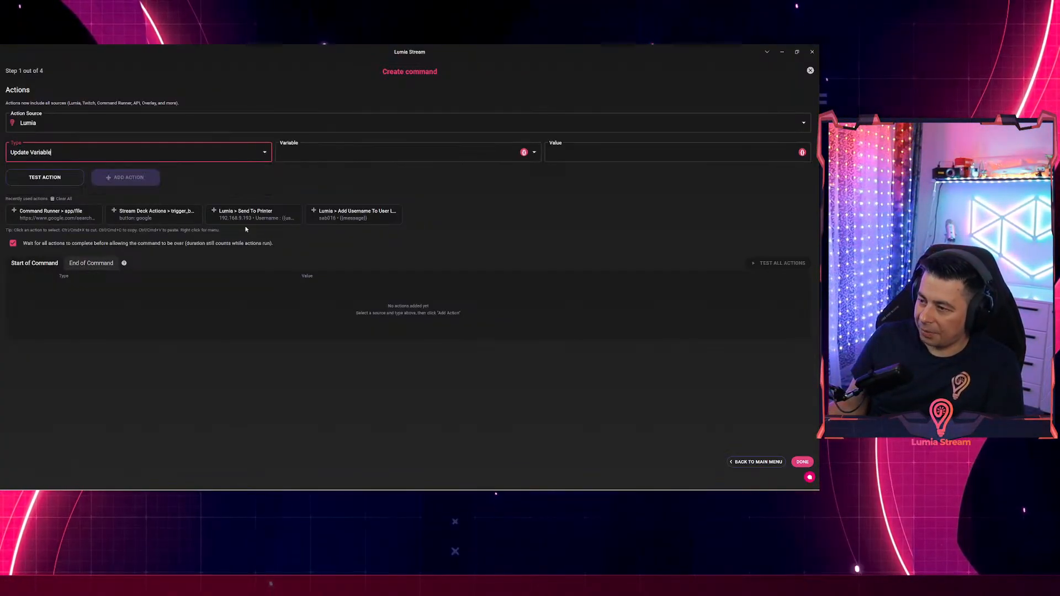
# Build the expression {{ai_prompt={{message}}|thread_name|gpt-5-mini}} from the insertable variables.
pyautogui.click(348, 154)
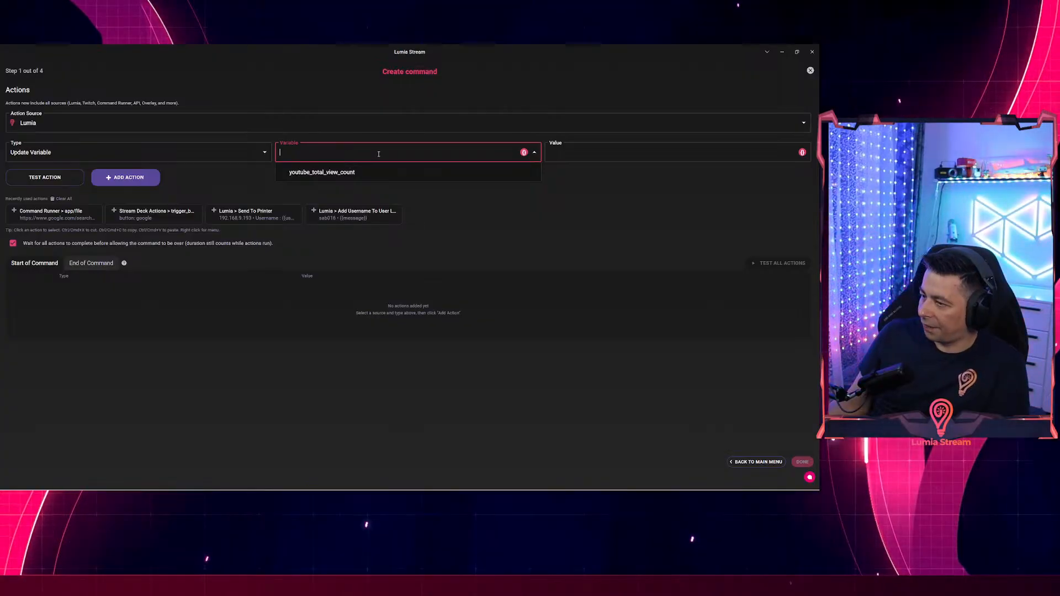
pyautogui.click(523, 153)
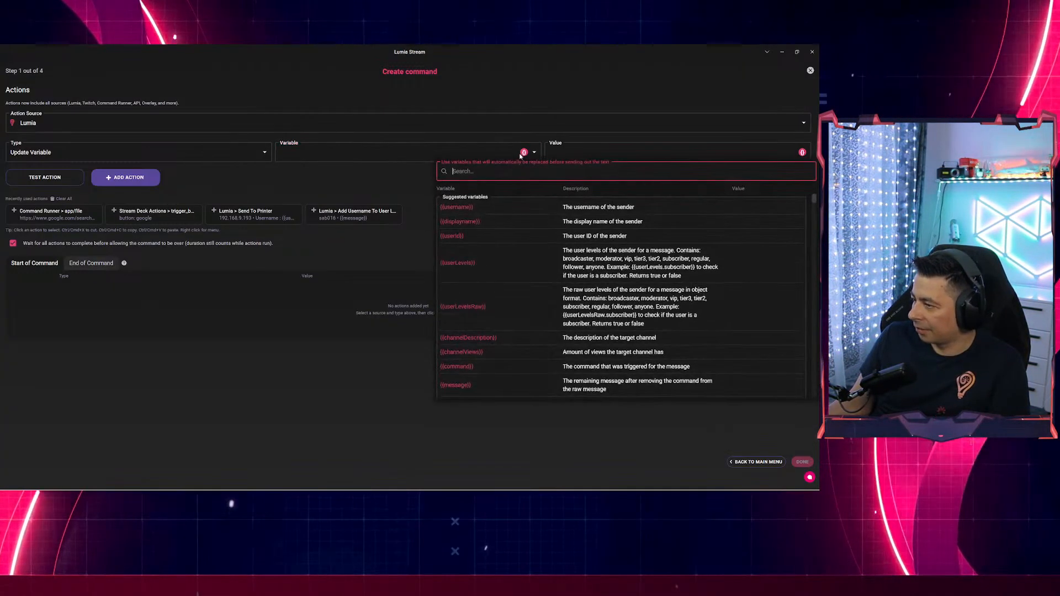
pyautogui.write('ai_')
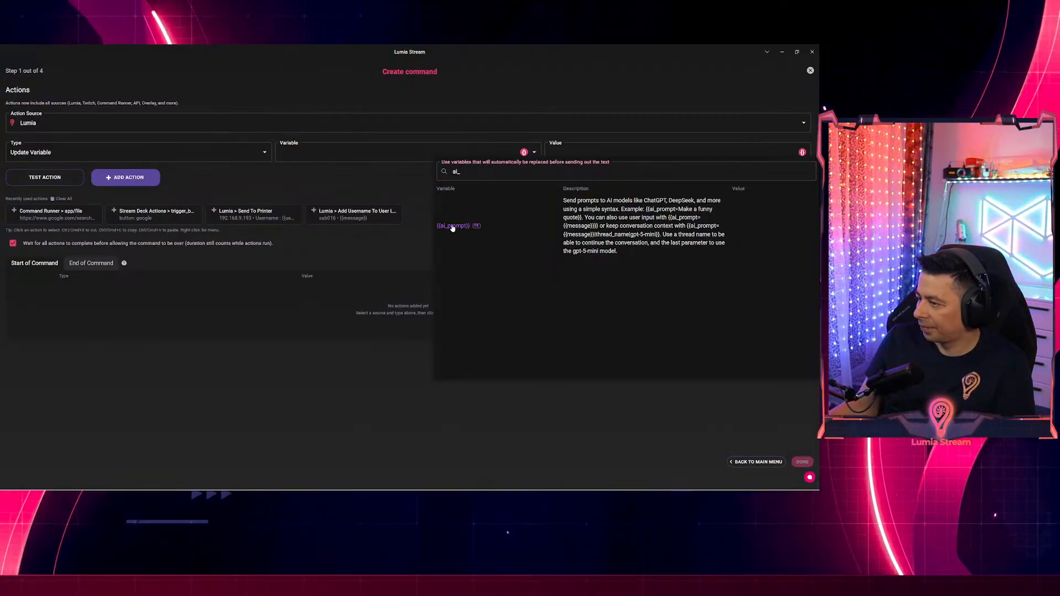
pyautogui.click(451, 226)
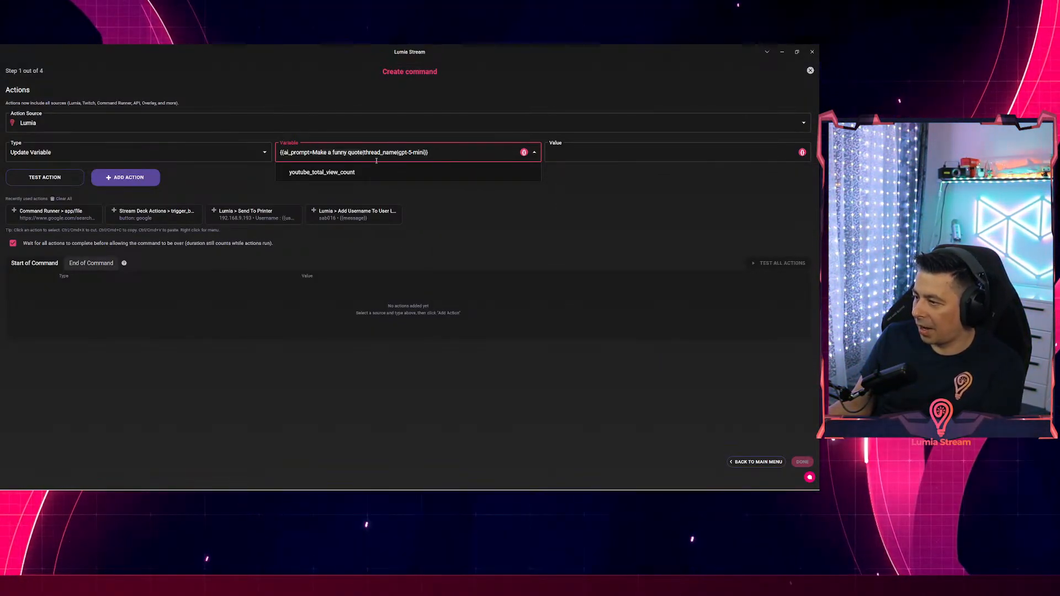
pyautogui.press('BackSpace')
pyautogui.click(524, 152)
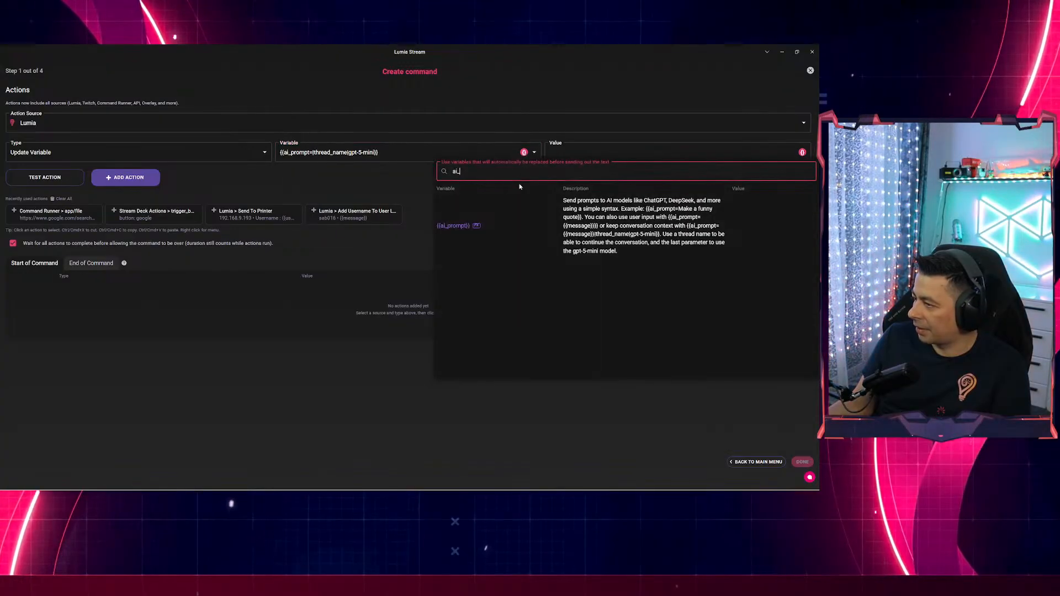
pyautogui.hotkey('ctrl', 'a')
pyautogui.write('mess')
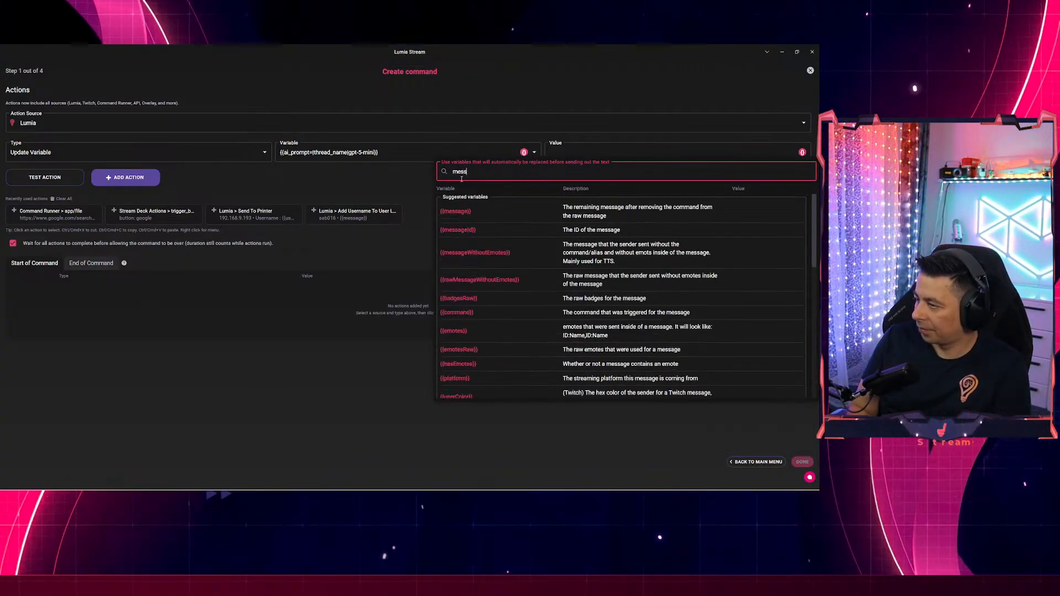
pyautogui.click(449, 214)
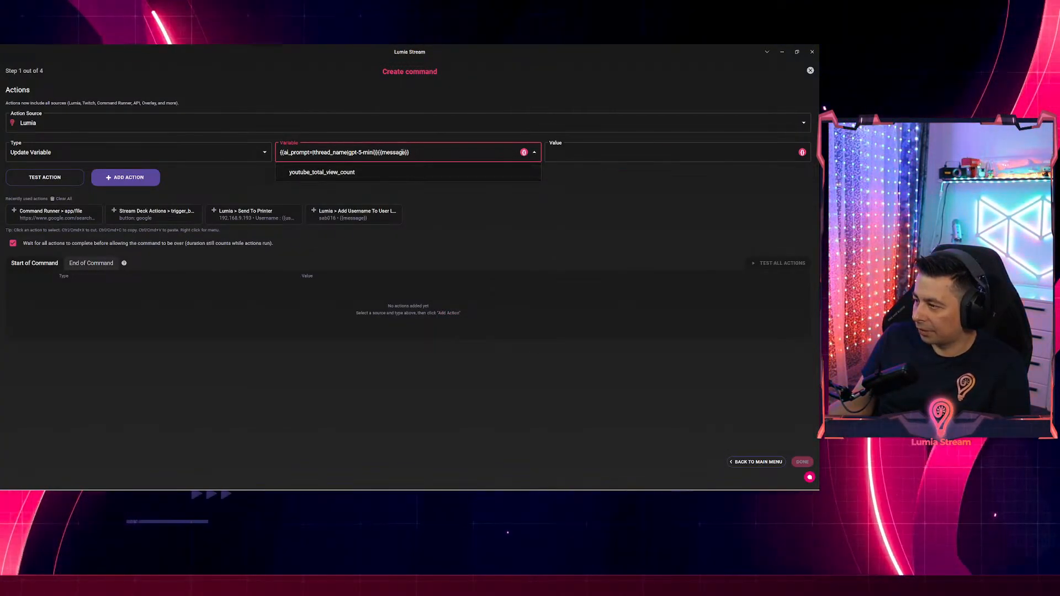
pyautogui.hotkey('ctrl', 'z')
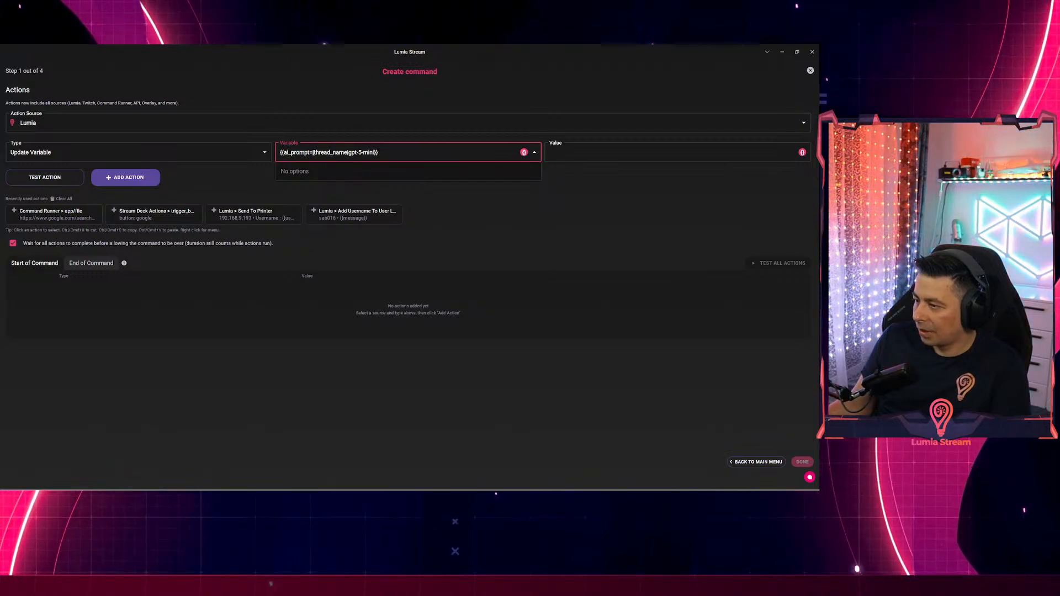
pyautogui.write('{{message}}')
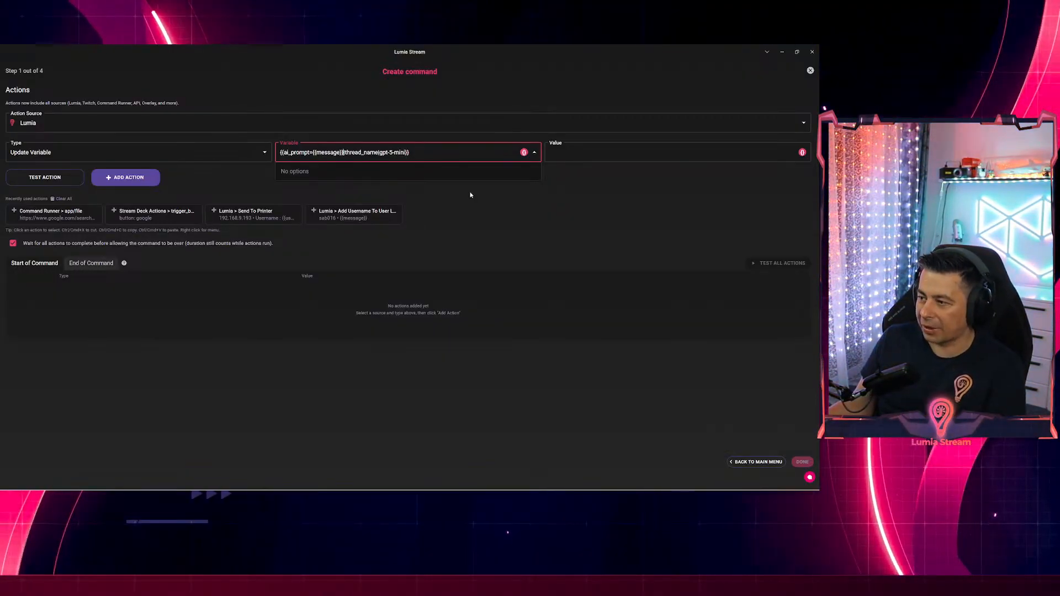
# Move the ai_prompt expression into Value and name the variable lastAIQuestion.
pyautogui.hotkey('ctrl', 'a')
pyautogui.hotkey('ctrl', 'x')
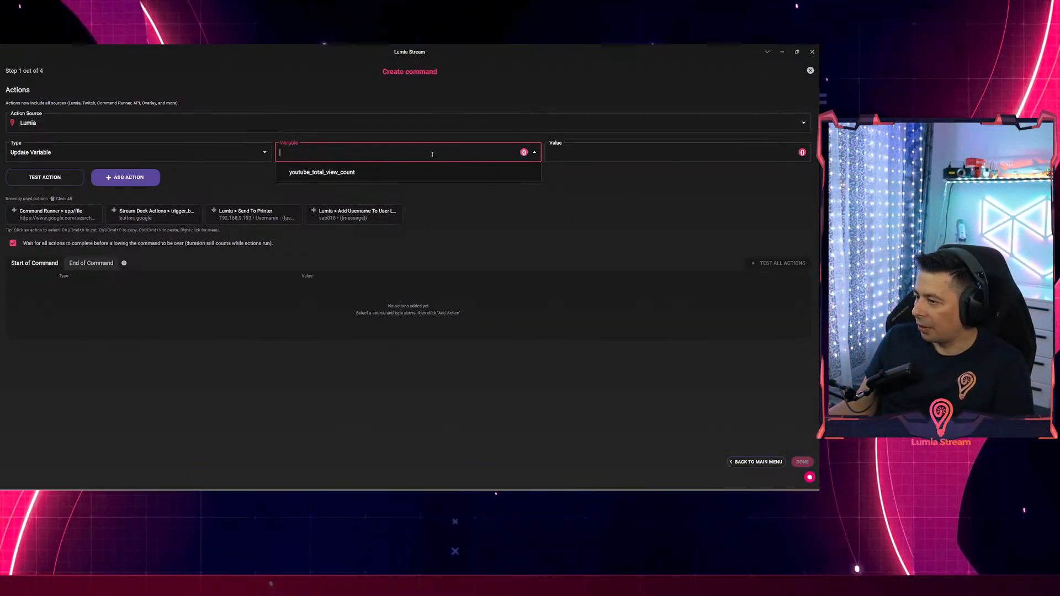
pyautogui.click(574, 157)
pyautogui.hotkey('ctrl', 'v')
pyautogui.click(458, 153)
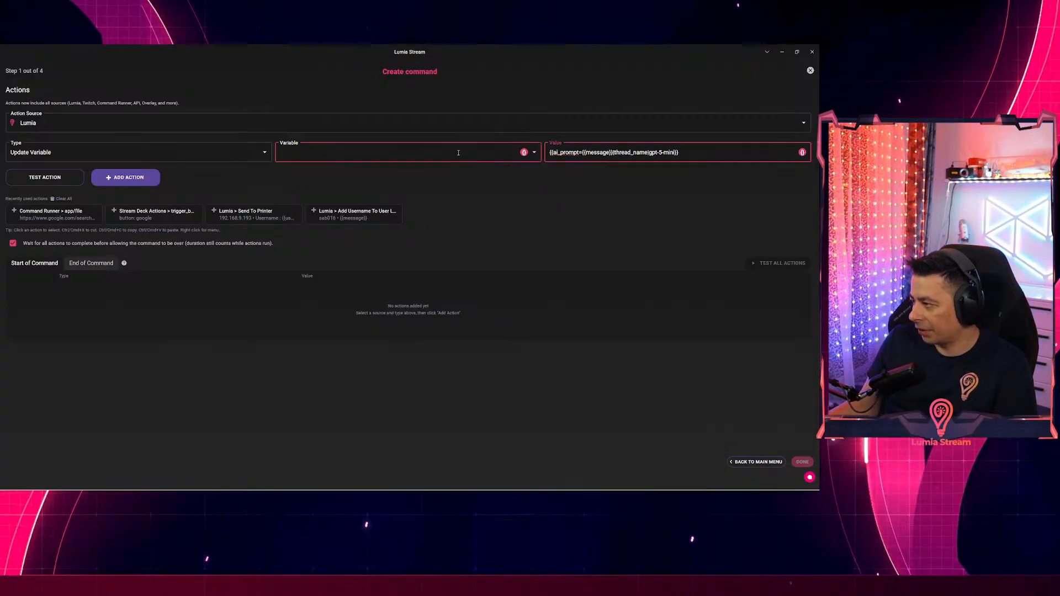
pyautogui.click(324, 152)
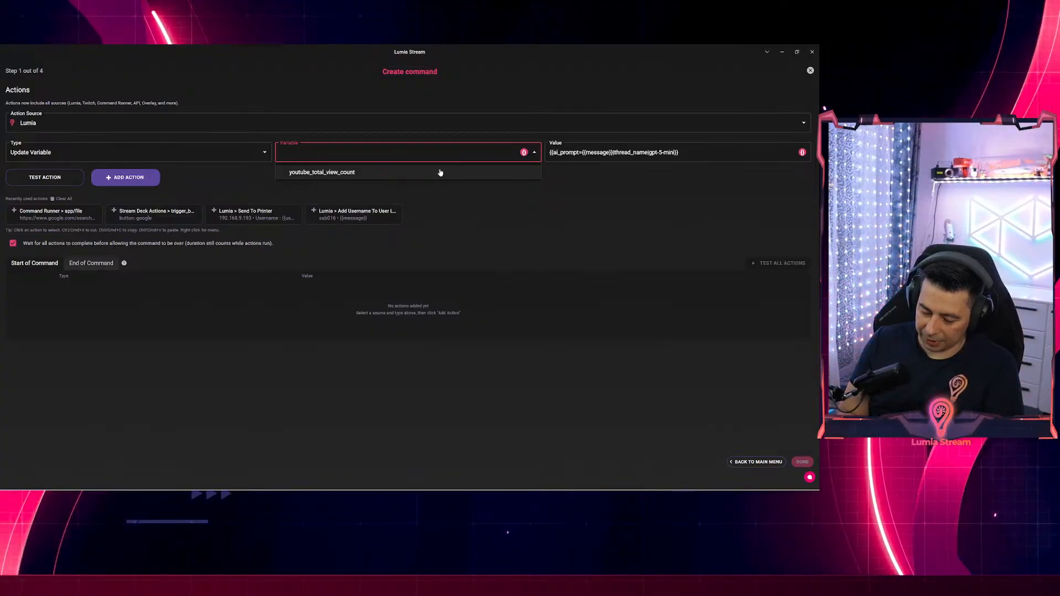
pyautogui.write('last')
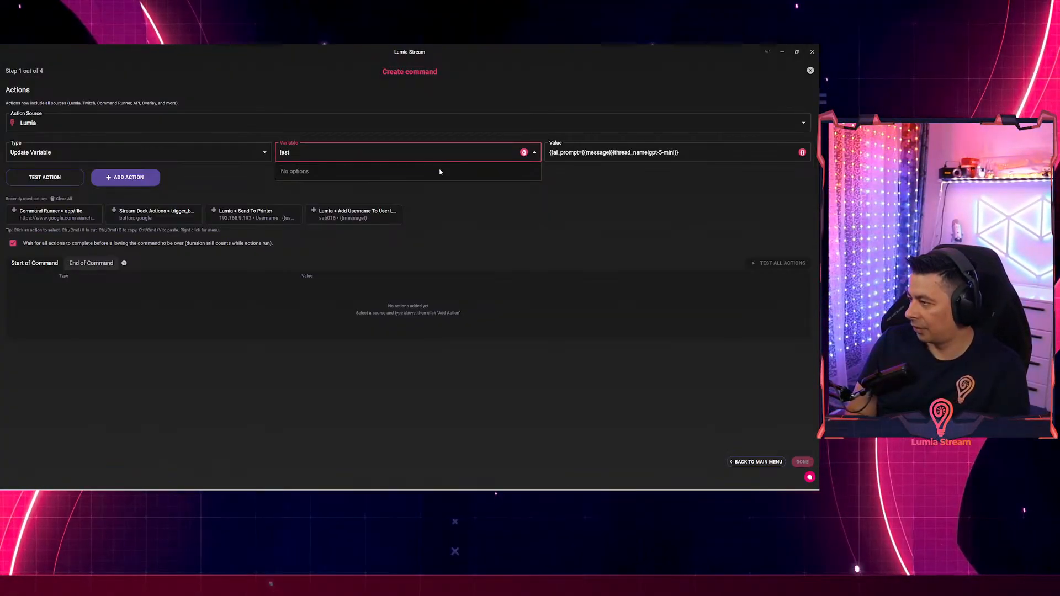
pyautogui.write('A')
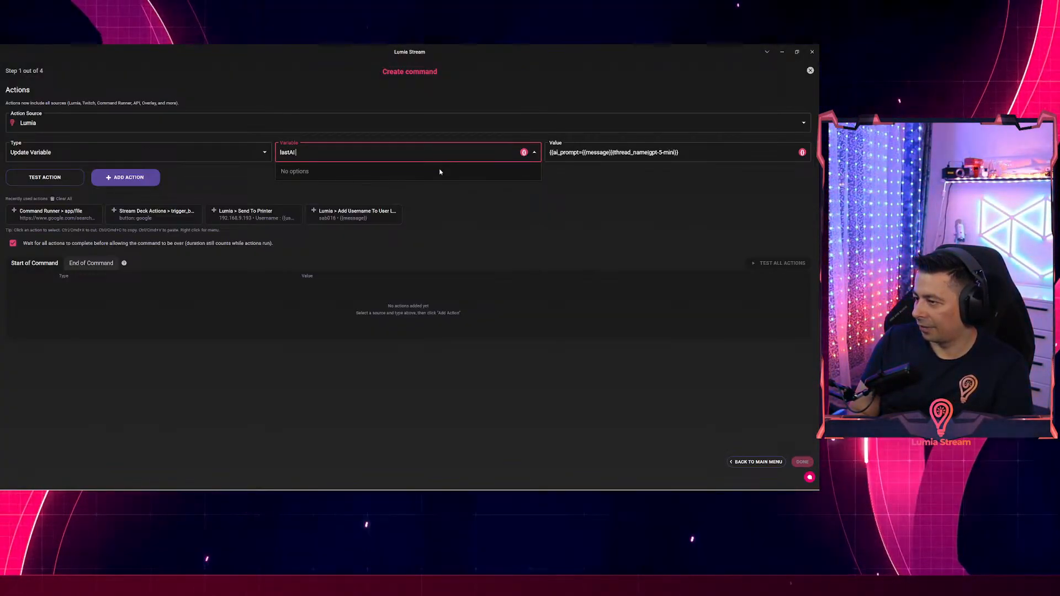
pyautogui.write('I')
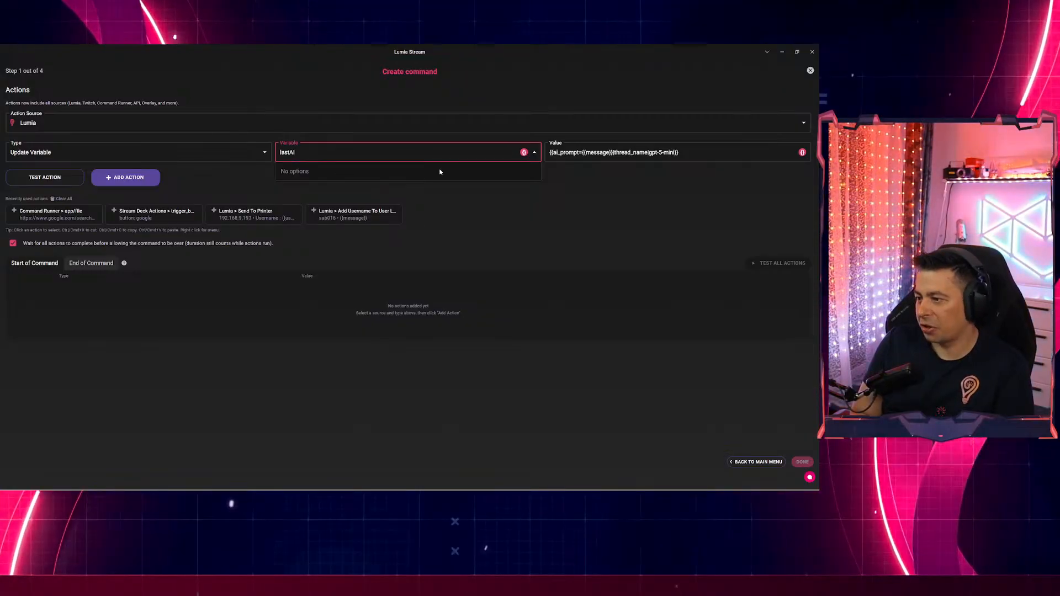
pyautogui.write('Question')
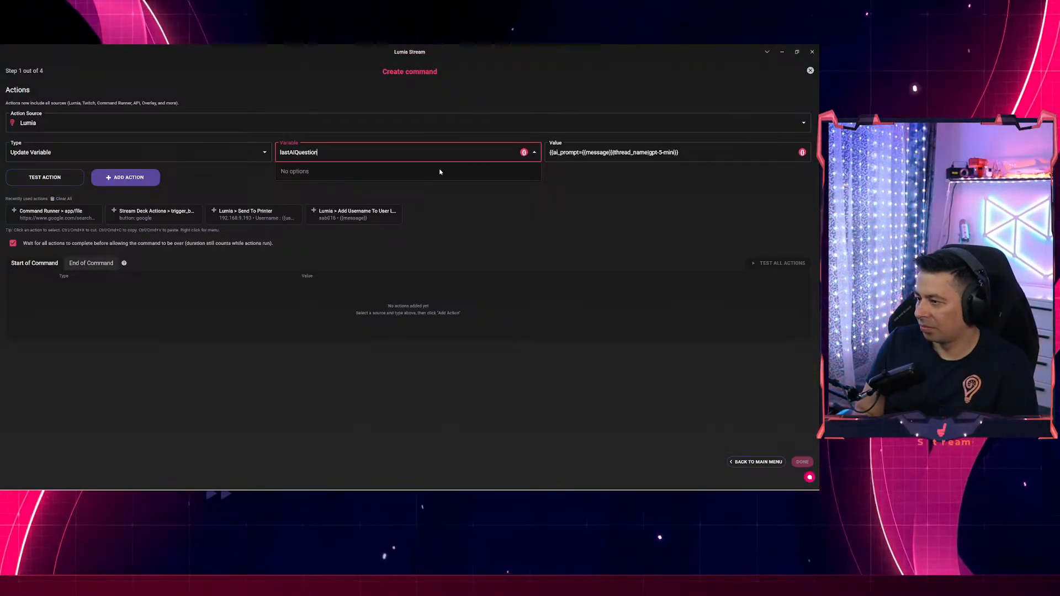
pyautogui.click(655, 219)
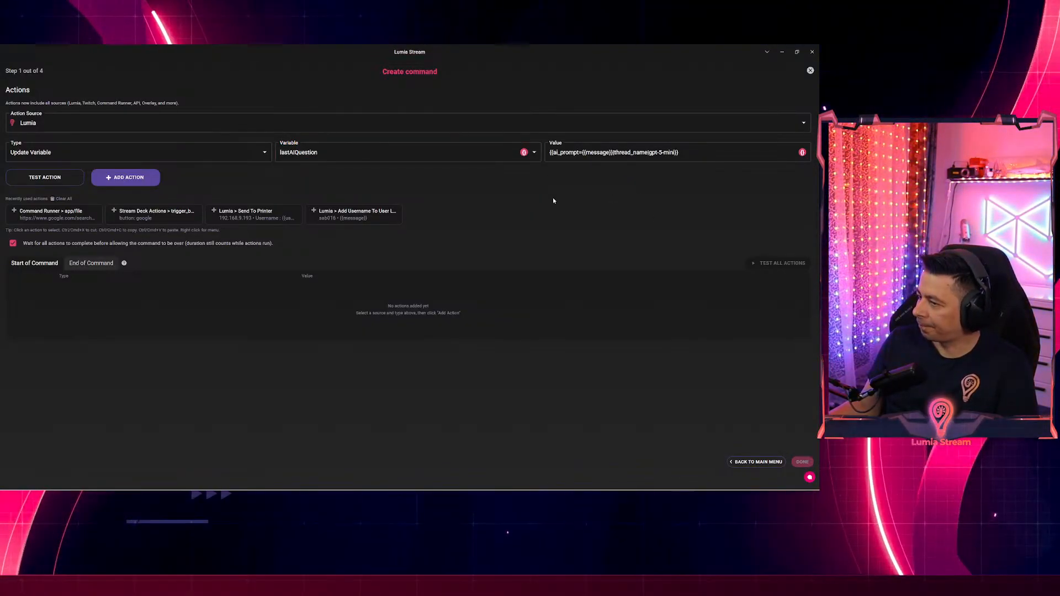
# Add the Update Variable action, then a Text To Speech action reading lastAIQuestion with Brian (Cloud).
pyautogui.click(131, 177)
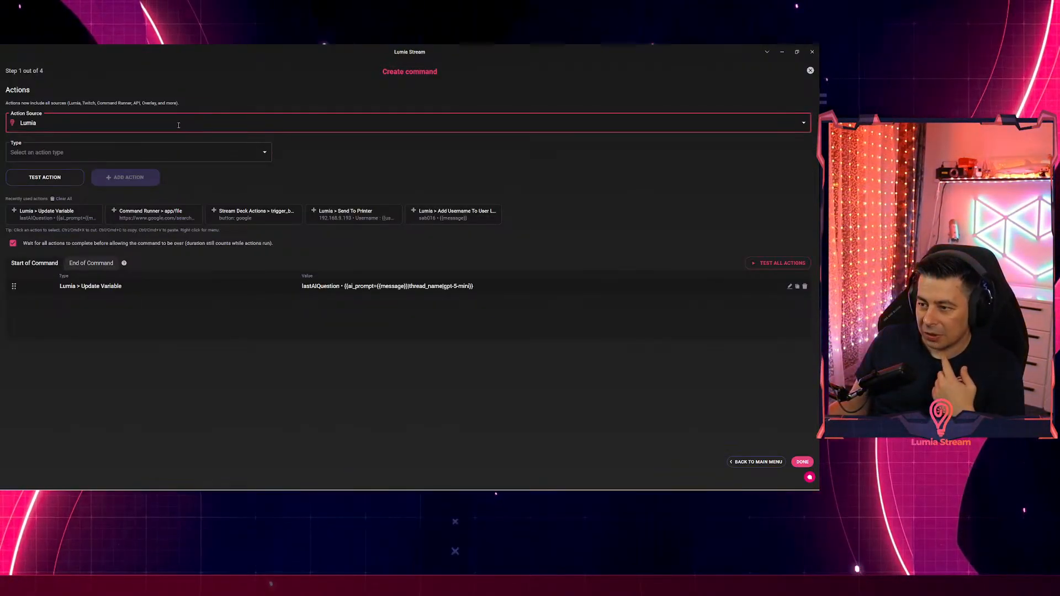
pyautogui.click(172, 146)
pyautogui.click(65, 216)
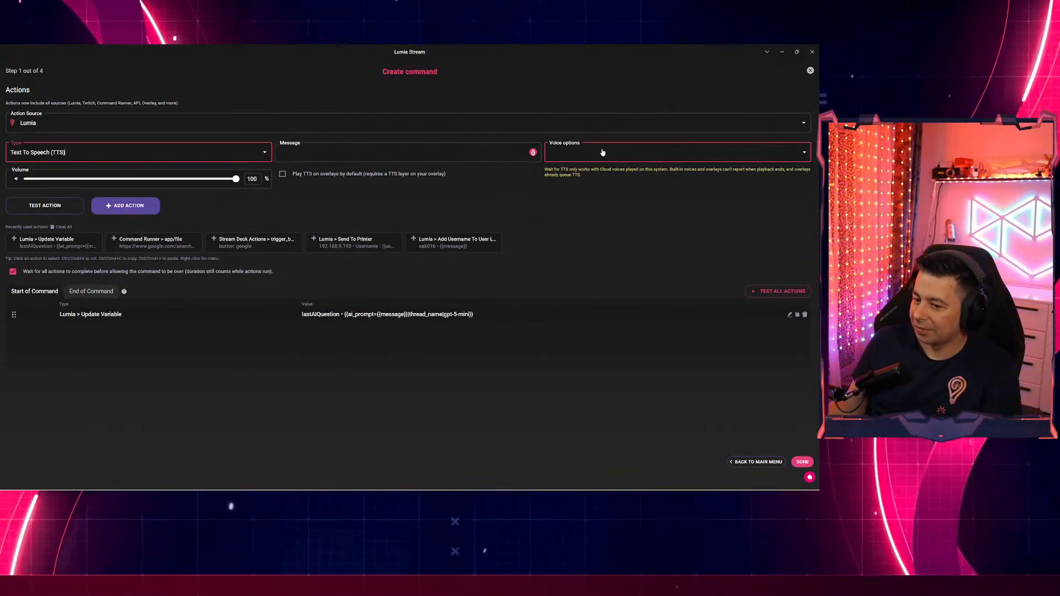
pyautogui.click(423, 149)
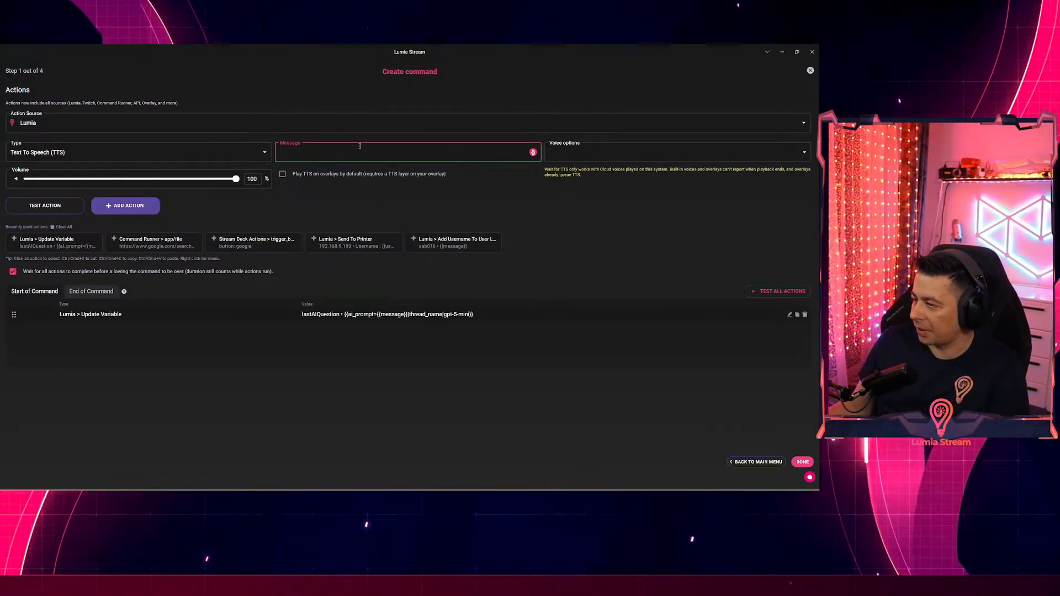
pyautogui.write('last')
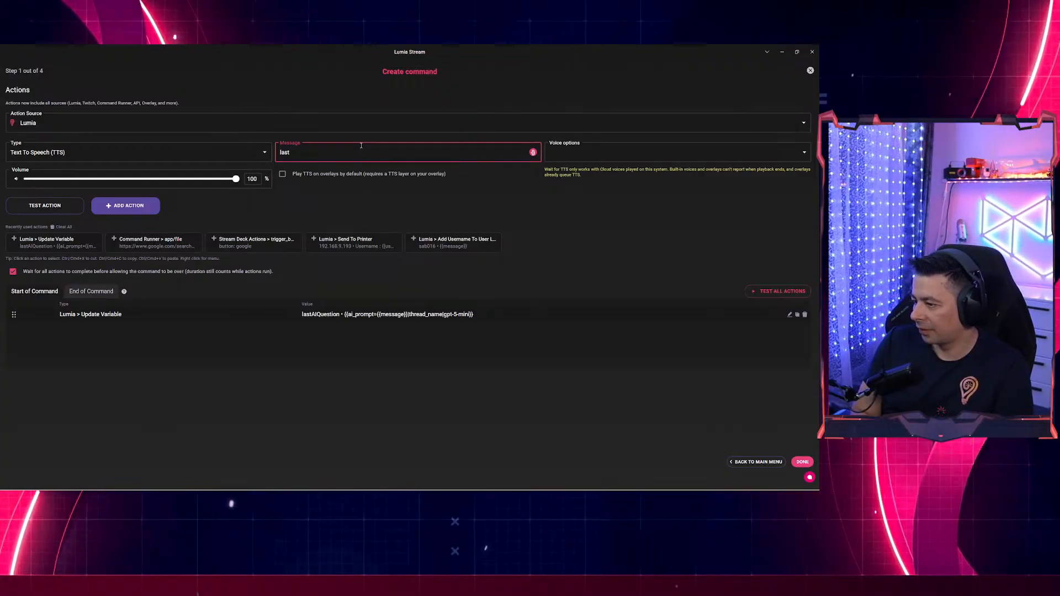
pyautogui.write('AIQues')
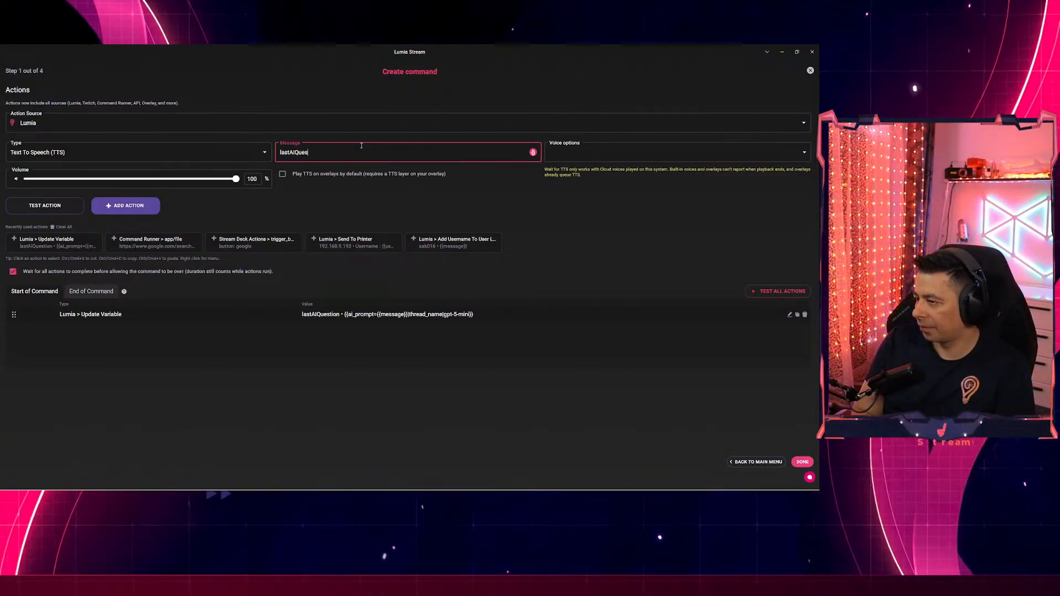
pyautogui.write('tion')
pyautogui.click(574, 155)
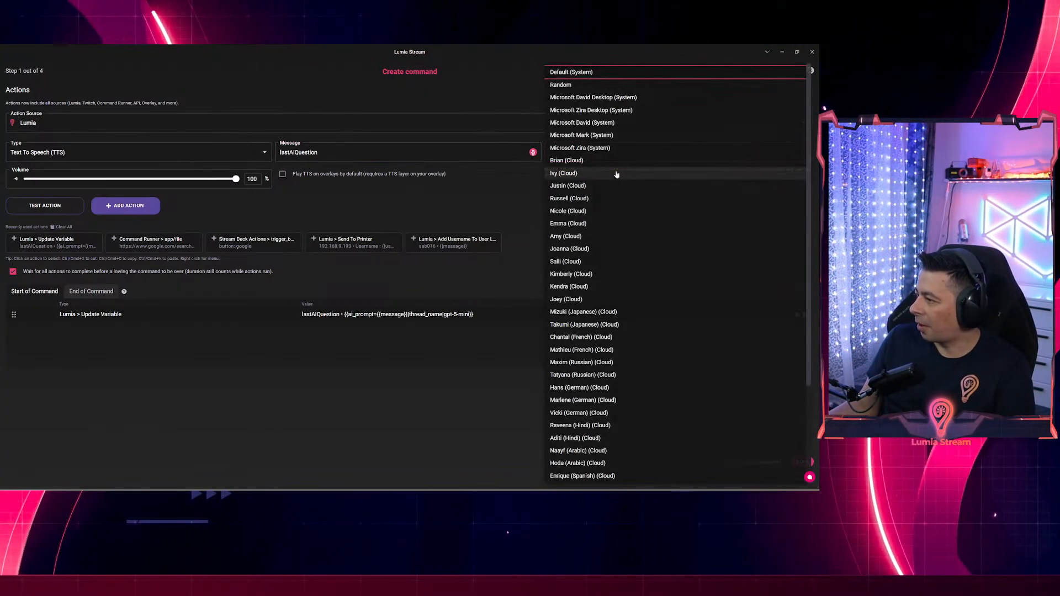
pyautogui.click(567, 161)
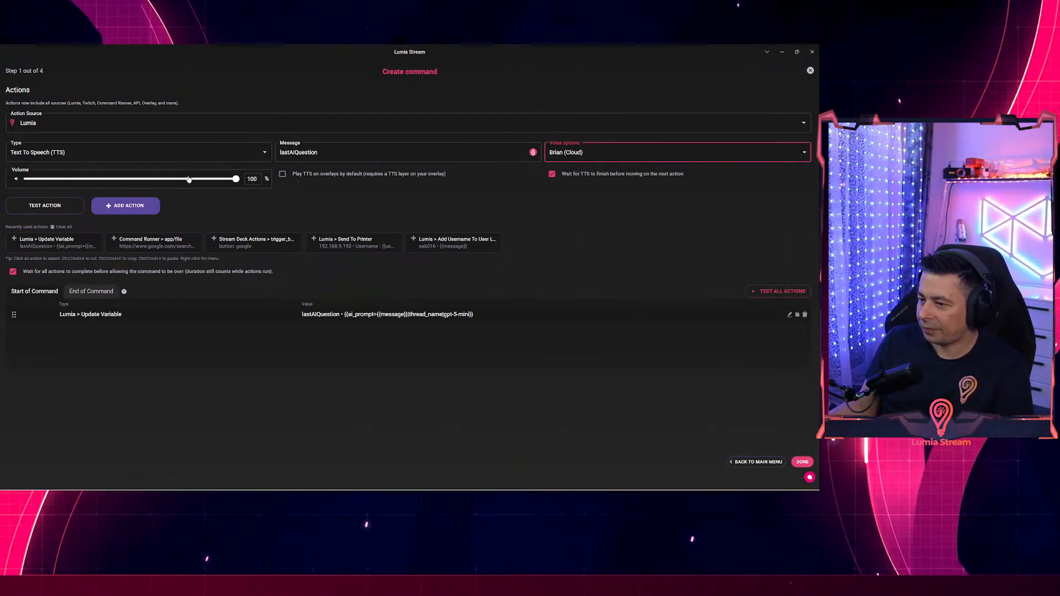
pyautogui.click(124, 206)
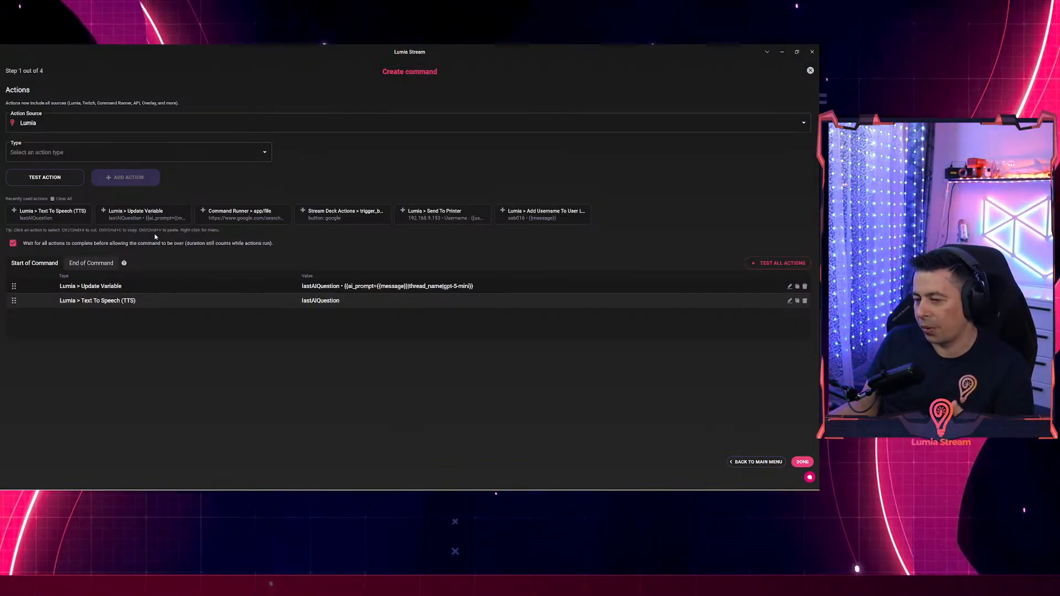
# Add a 9-second Delay action and move it before the text-to-speech step.
pyautogui.click(94, 153)
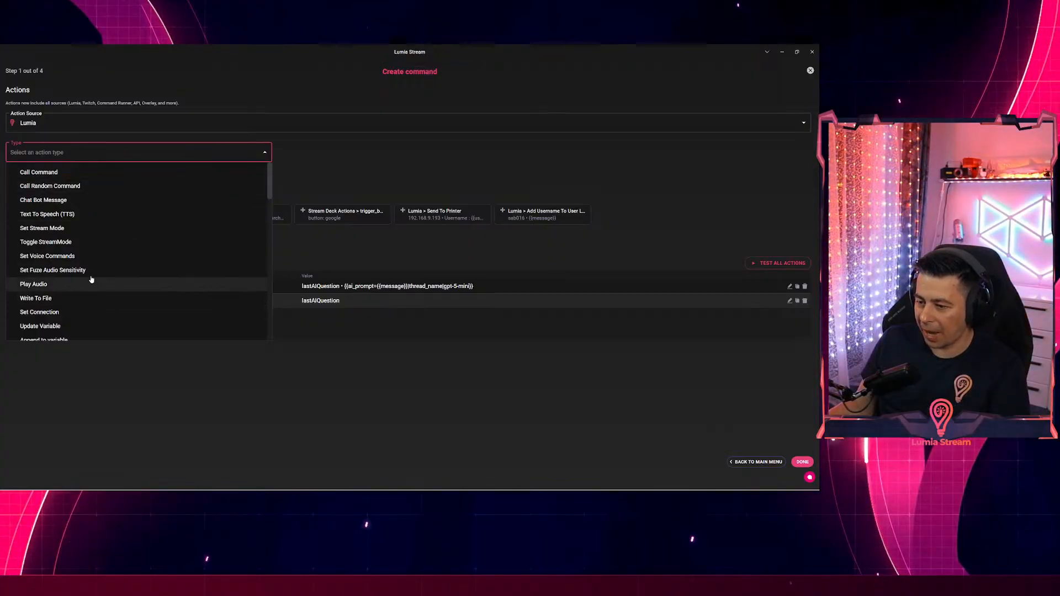
pyautogui.click(82, 153)
pyautogui.write('dela')
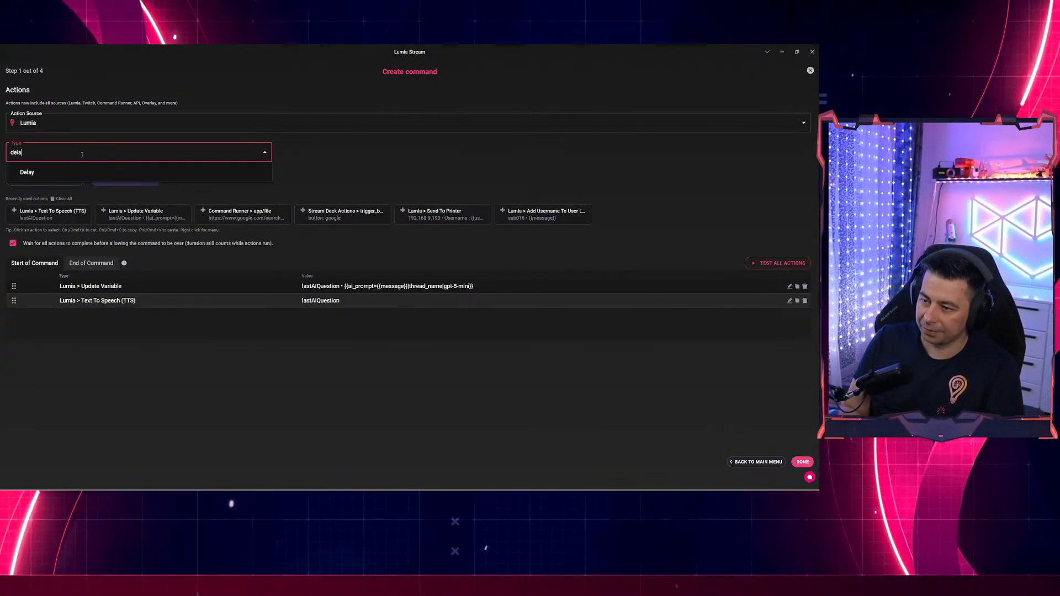
pyautogui.click(30, 171)
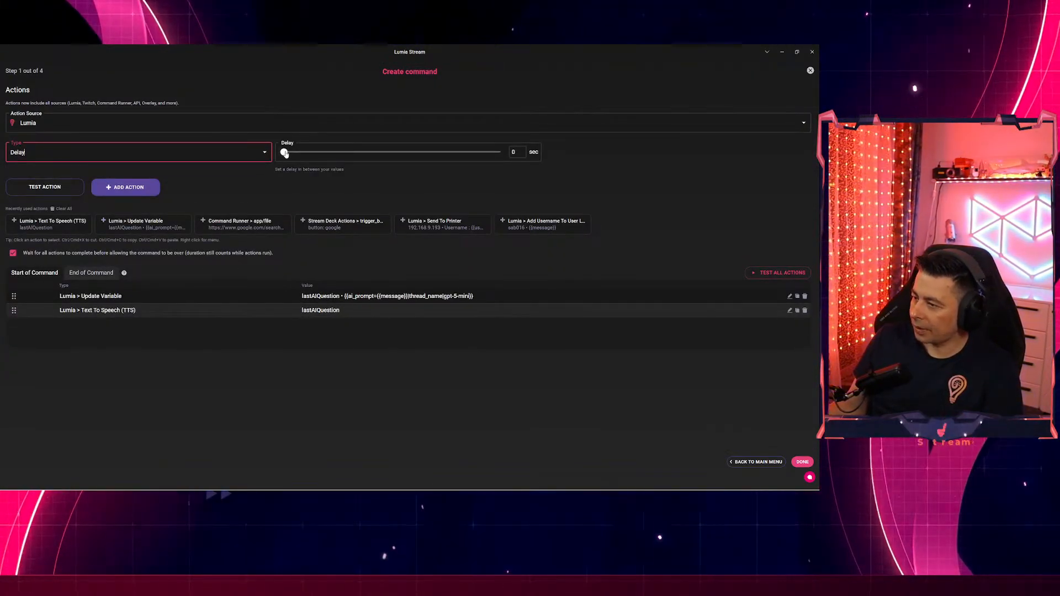
pyautogui.moveTo(284, 152); pyautogui.dragTo(320, 153)
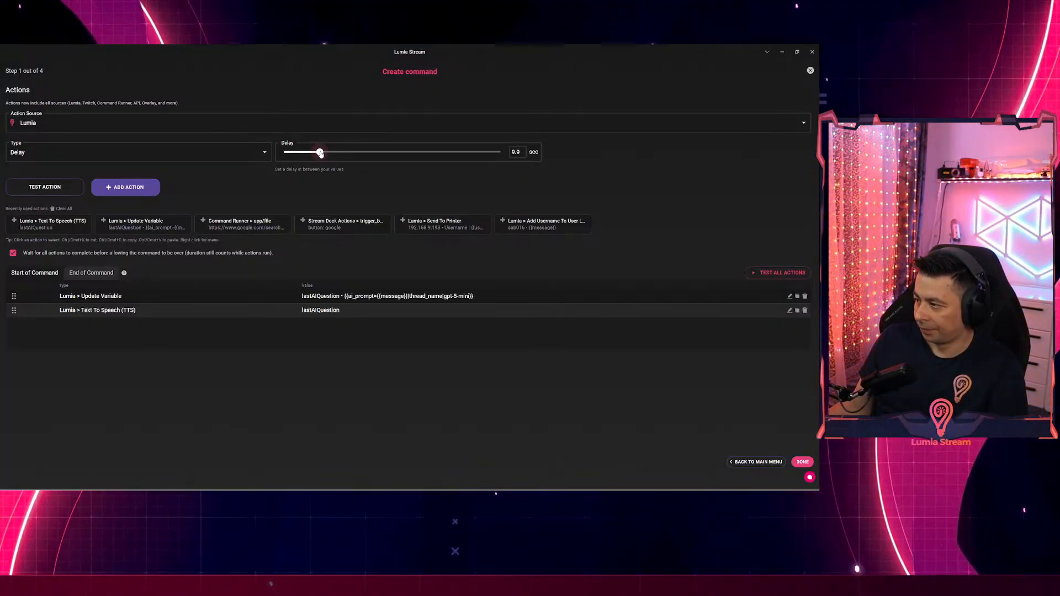
pyautogui.click(125, 187)
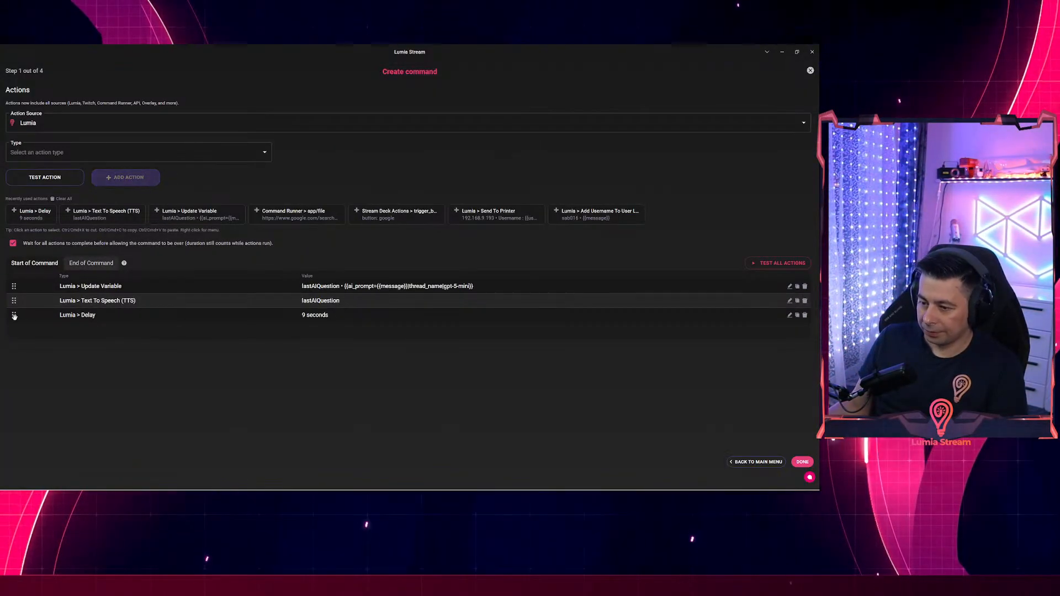
pyautogui.moveTo(14, 315); pyautogui.dragTo(17, 301)
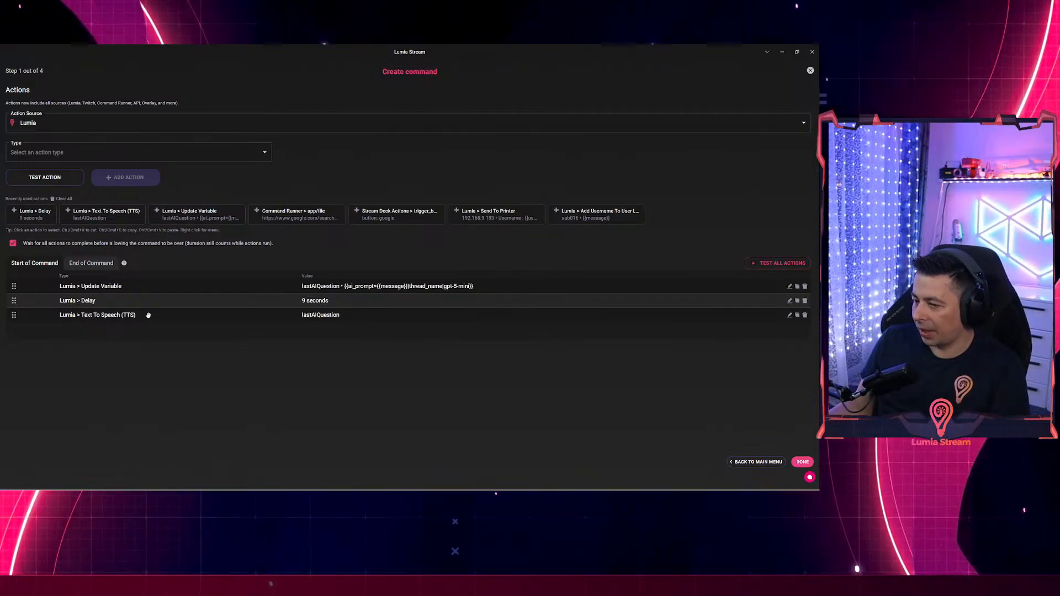
# Add a Chat Bot Message action posting {{lastAIQuestion}} to Twitch.
pyautogui.click(74, 156)
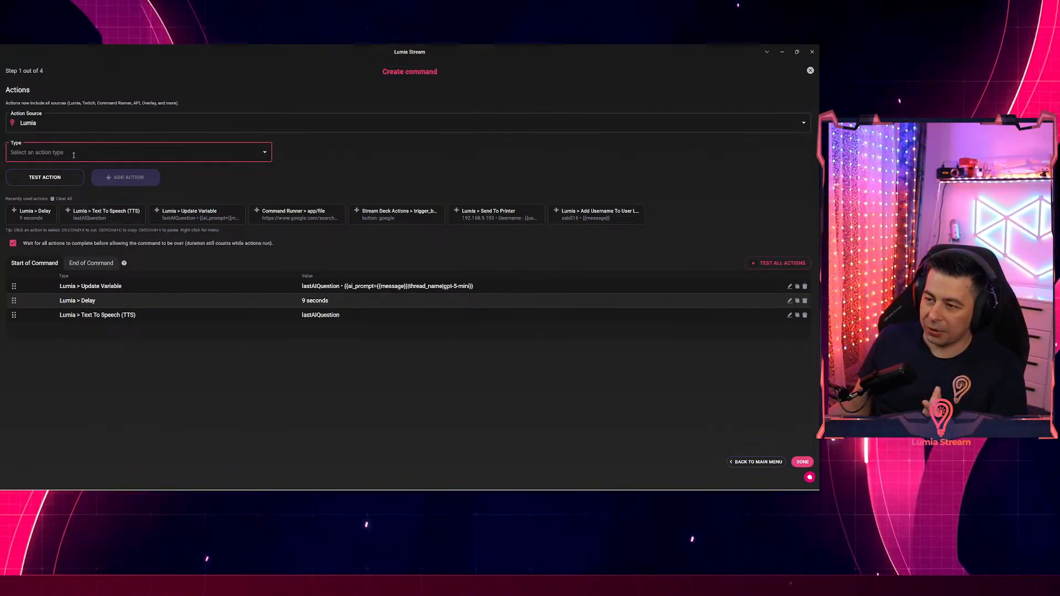
pyautogui.click(80, 146)
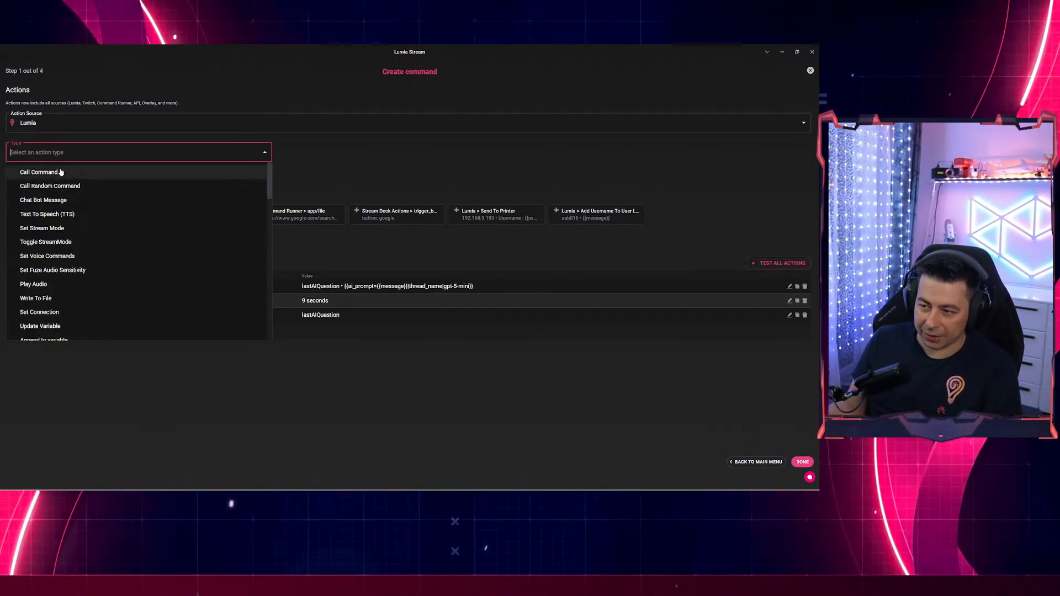
pyautogui.click(33, 202)
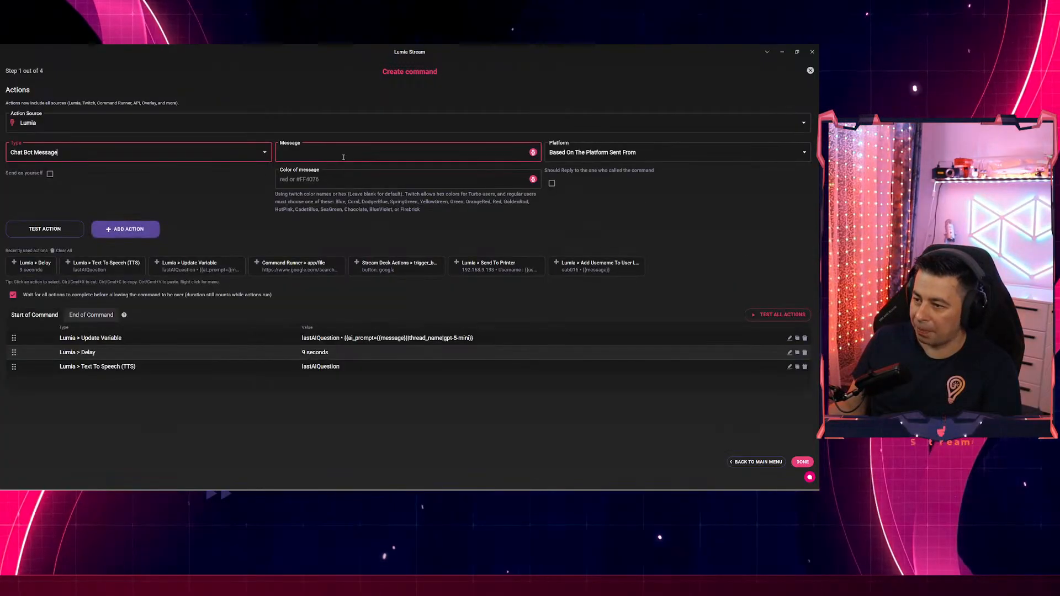
pyautogui.click(334, 155)
pyautogui.write('lastAIQuestion')
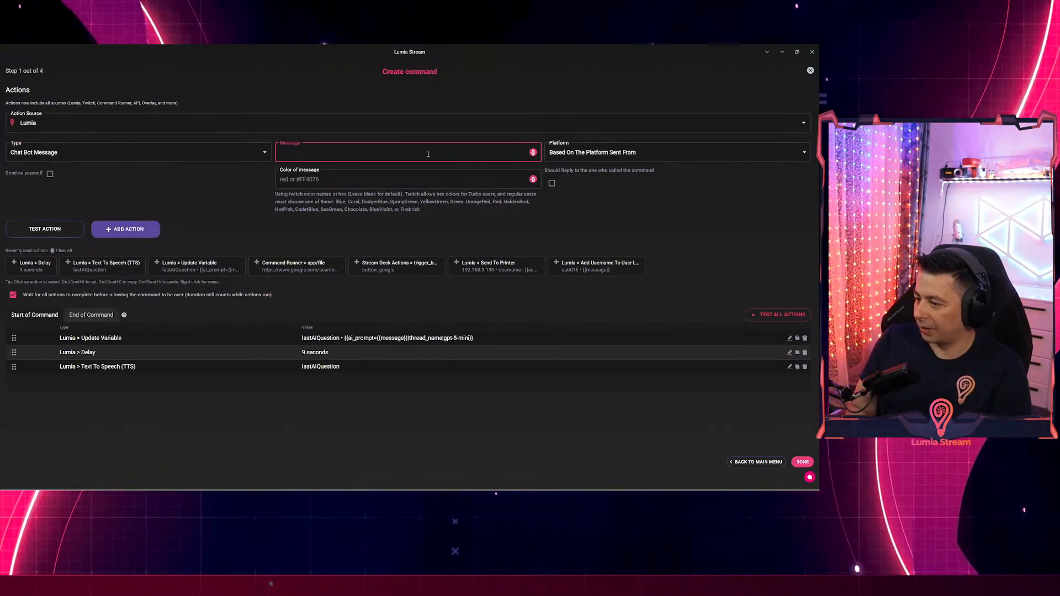
pyautogui.write('{{lastAIQuestion}}')
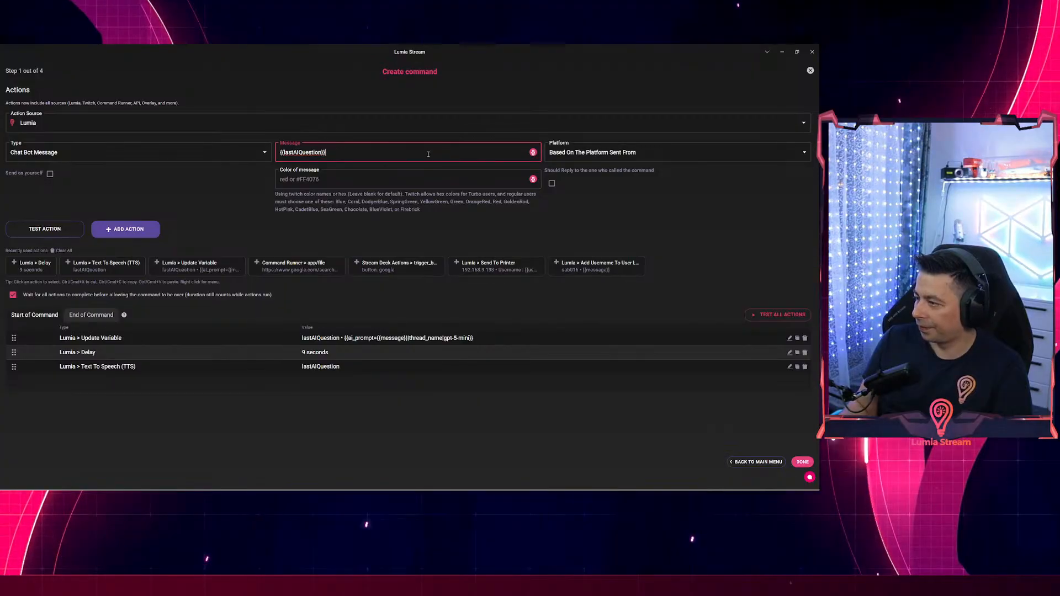
pyautogui.click(635, 155)
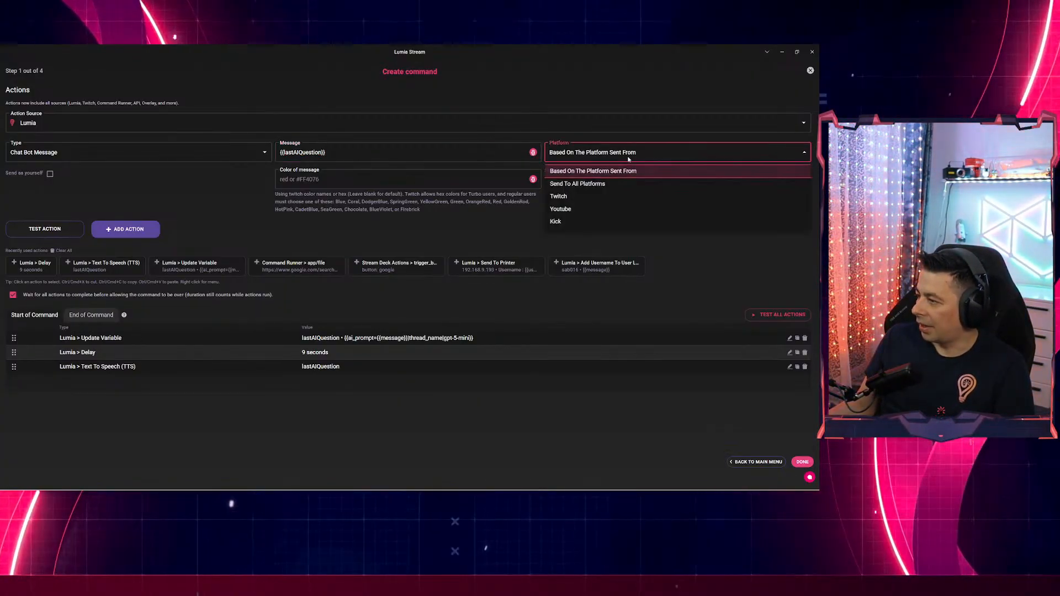
pyautogui.click(574, 197)
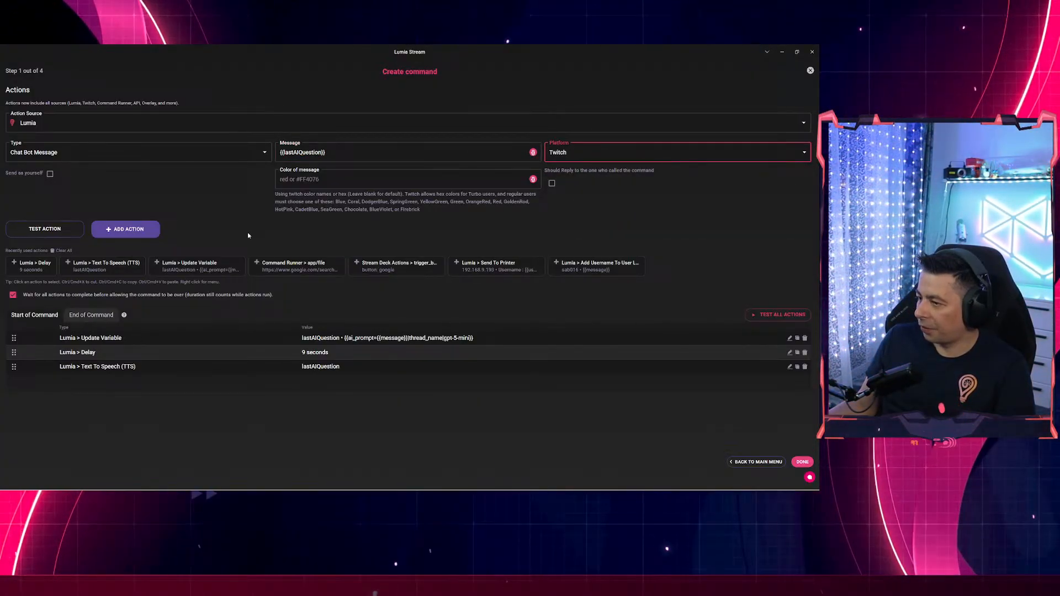
pyautogui.click(122, 230)
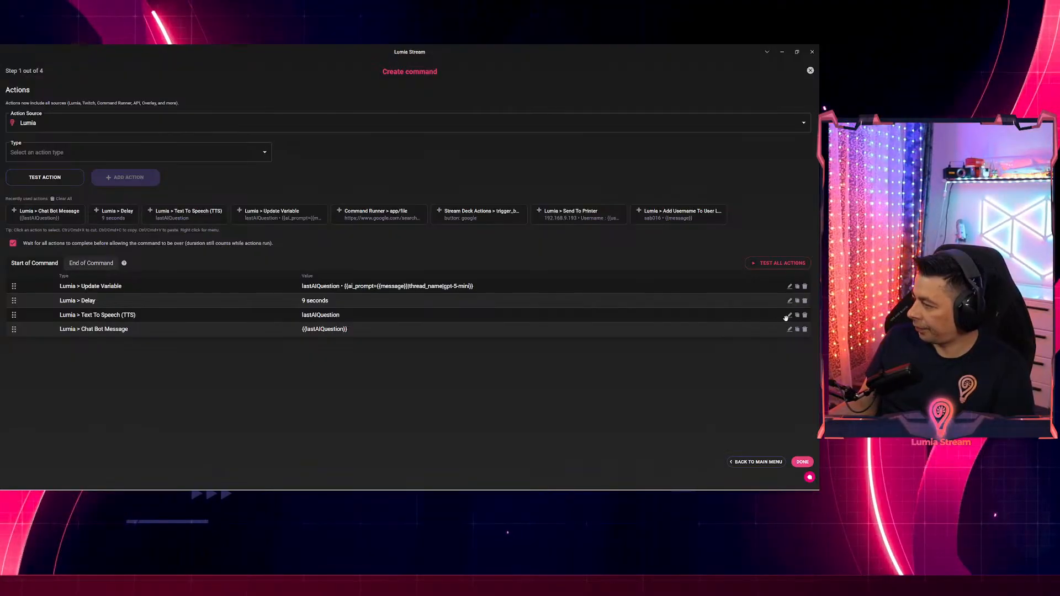
# Change the Text To Speech message to {{lastAIQuestion}} and save it.
pyautogui.click(790, 315)
pyautogui.click(281, 151)
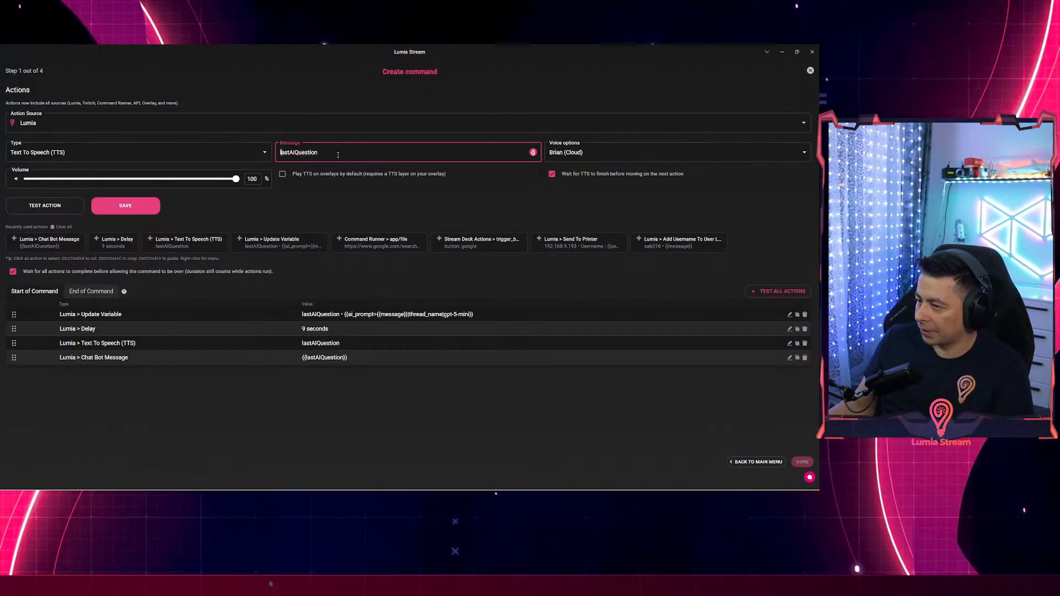
pyautogui.write('{{')
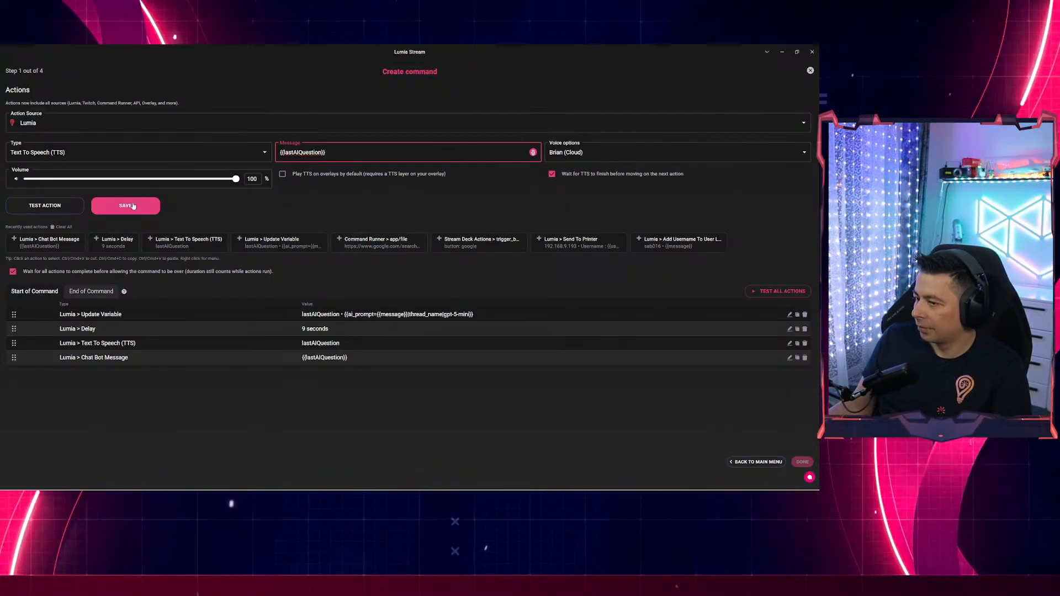
pyautogui.press('Return')
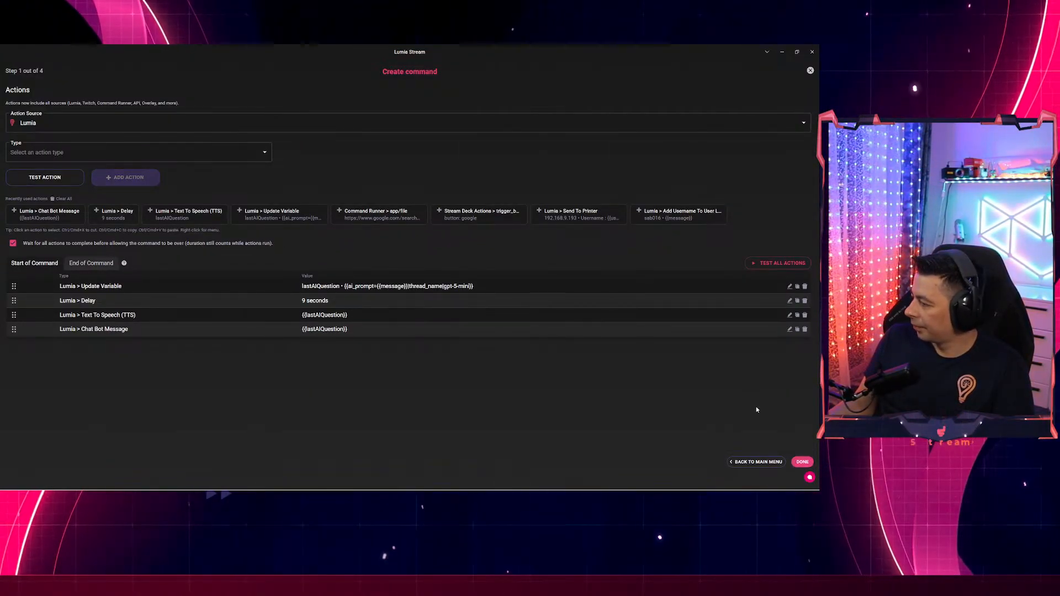
# Finish the actions, rename the command to 'ai', and save it.
pyautogui.click(802, 462)
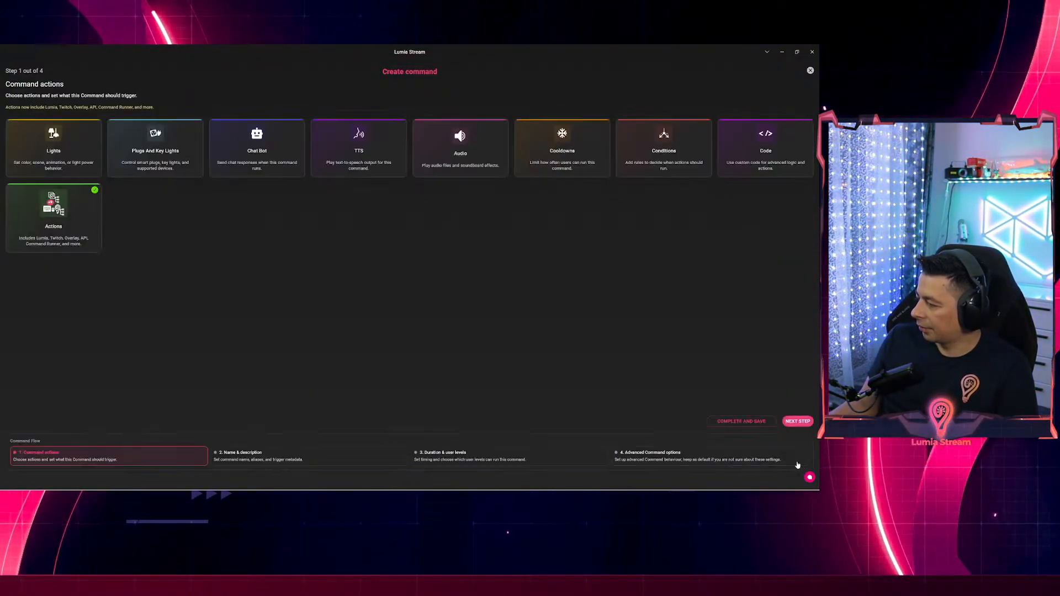
pyautogui.click(441, 454)
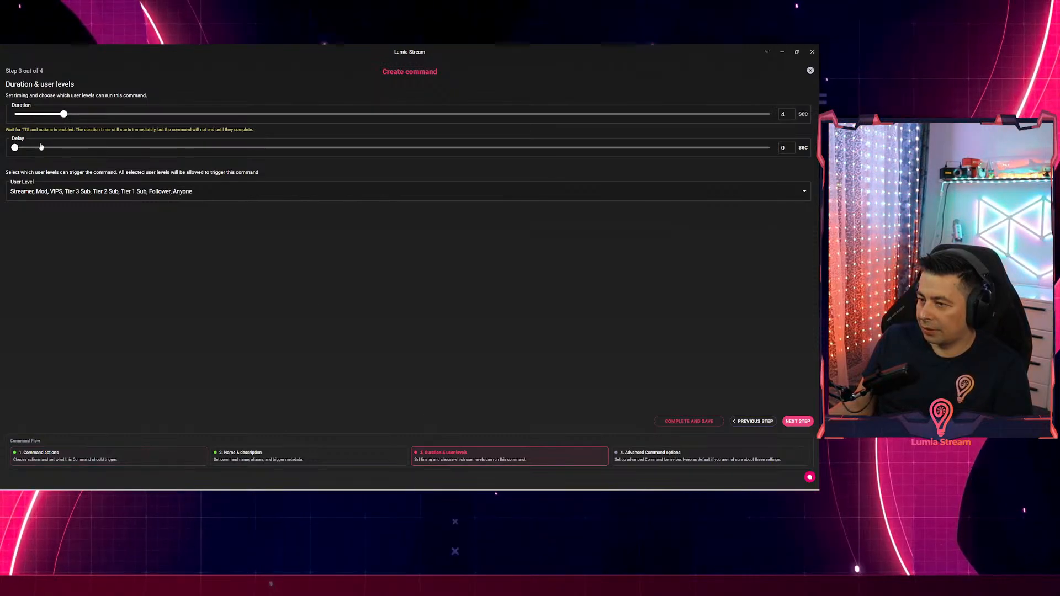
pyautogui.click(279, 453)
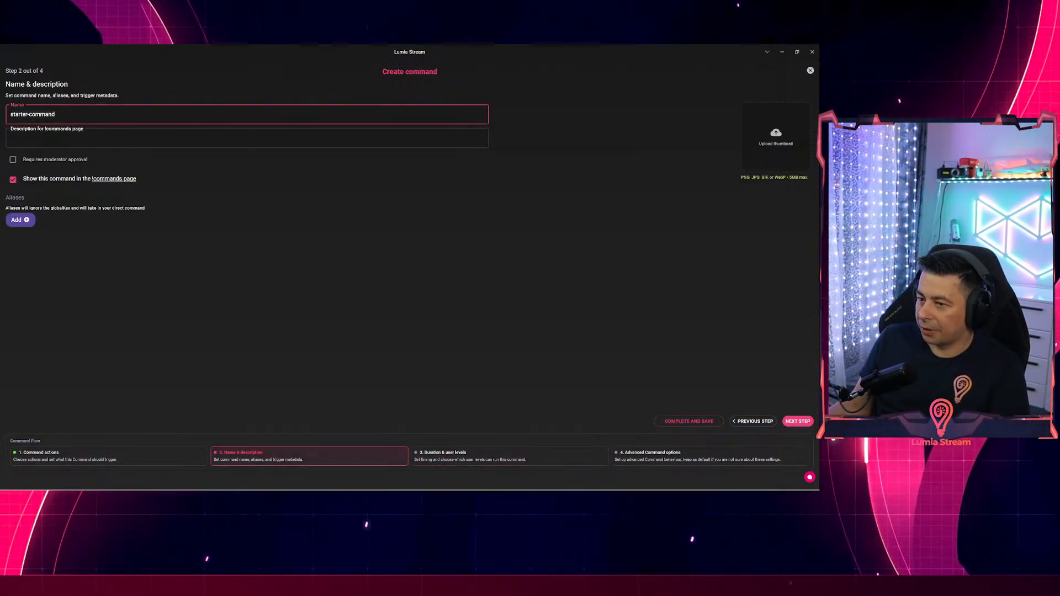
pyautogui.hotkey('ctrl', 'a')
pyautogui.write('ai')
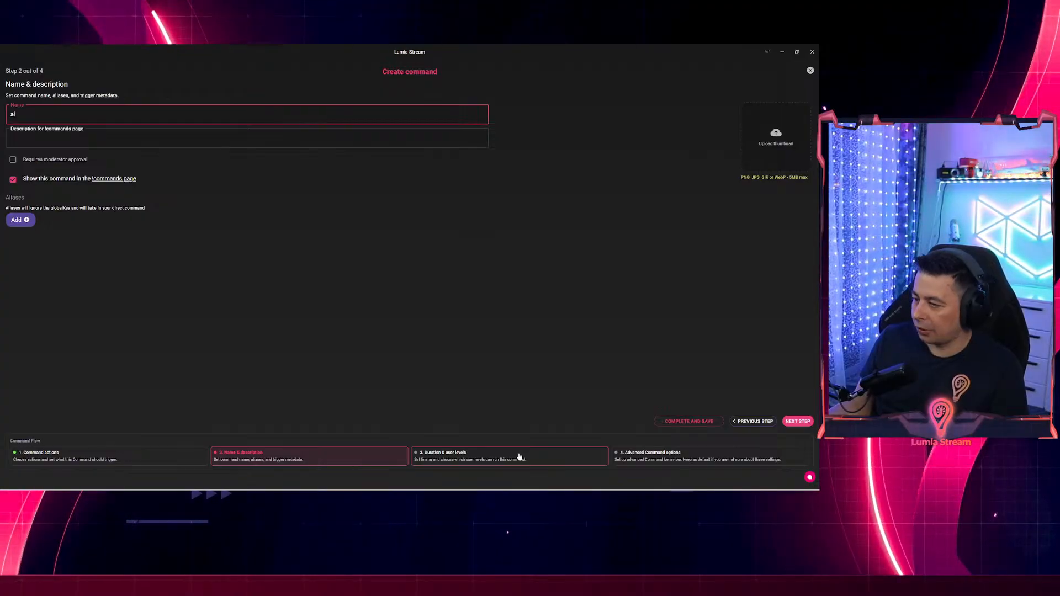
pyautogui.click(693, 421)
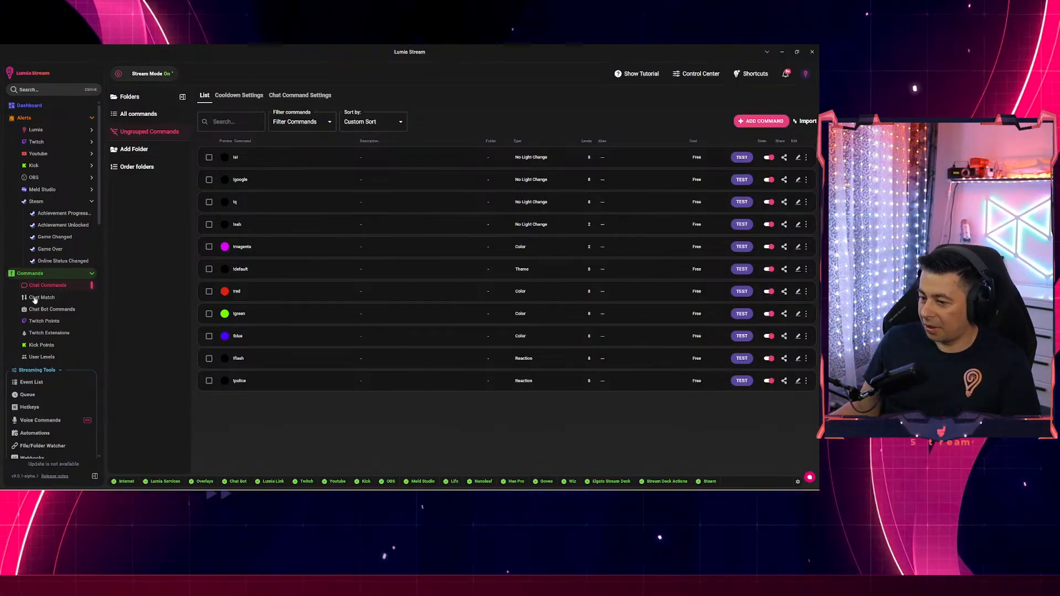
pyautogui.scroll(-3, 87, 321)
pyautogui.scroll(-10, 87, 321)
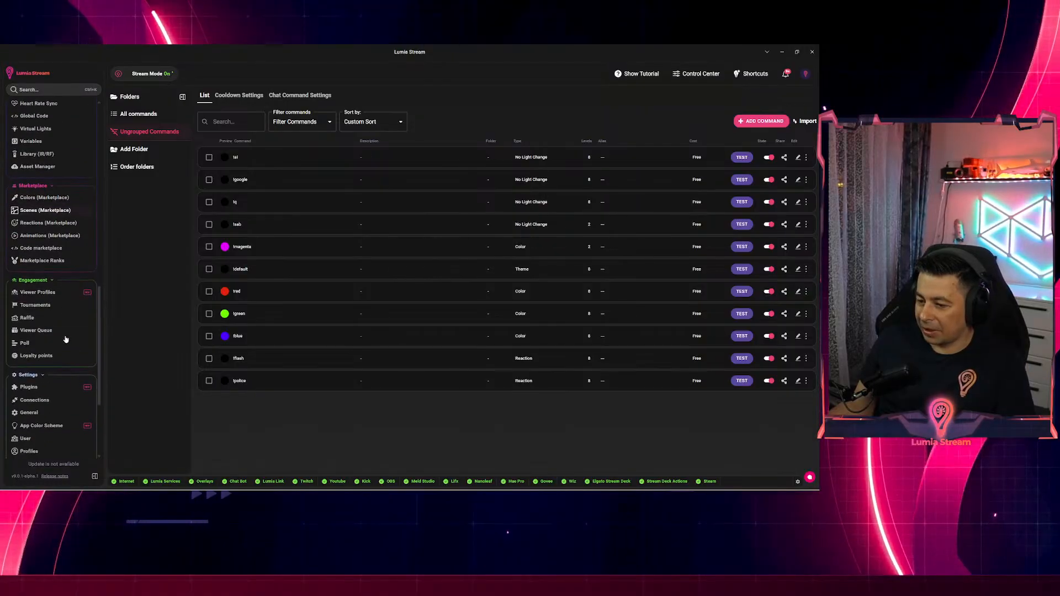
pyautogui.scroll(-1, 58, 343)
pyautogui.click(34, 257)
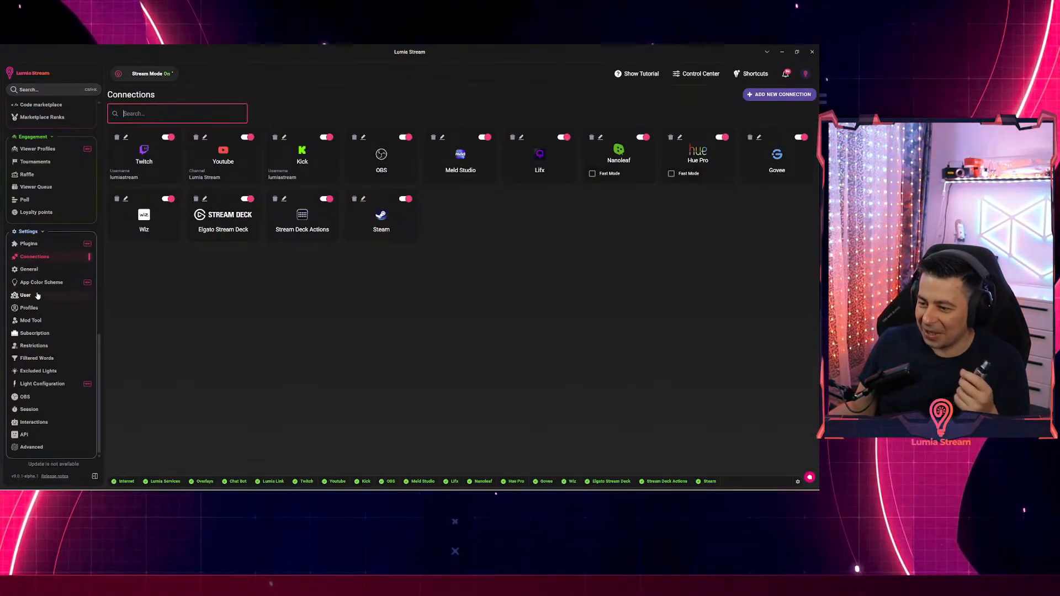
pyautogui.scroll(1, 54, 269)
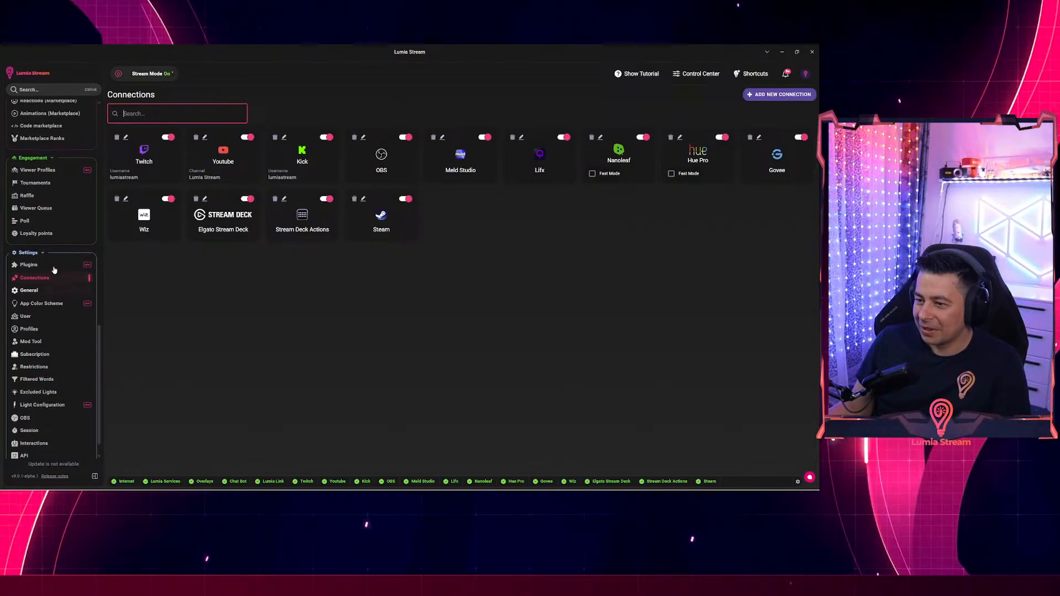
pyautogui.scroll(2, 54, 269)
pyautogui.scroll(2, 51, 254)
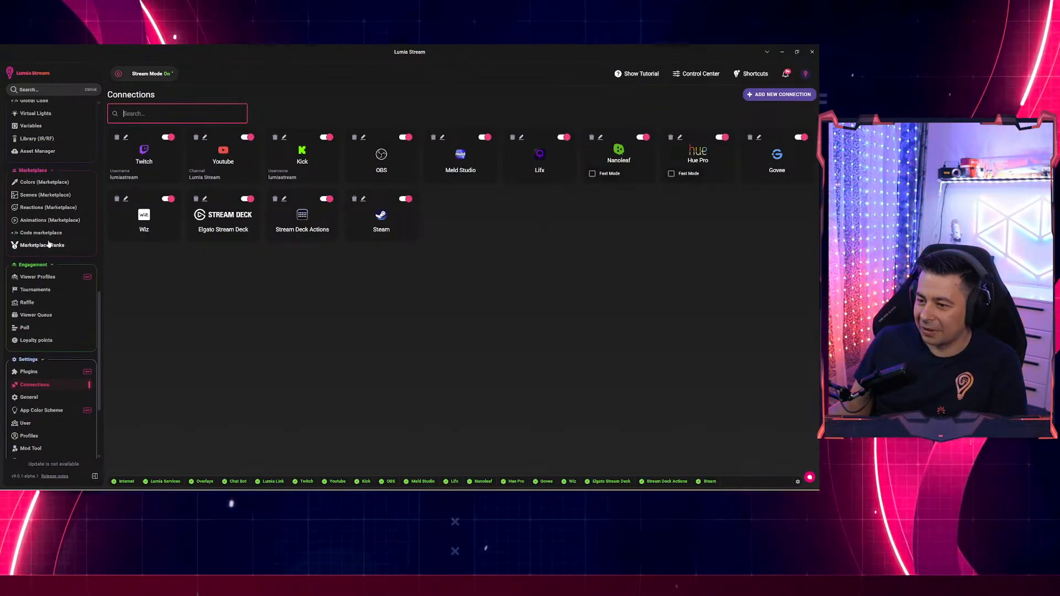
pyautogui.scroll(1, 35, 221)
pyautogui.click(31, 157)
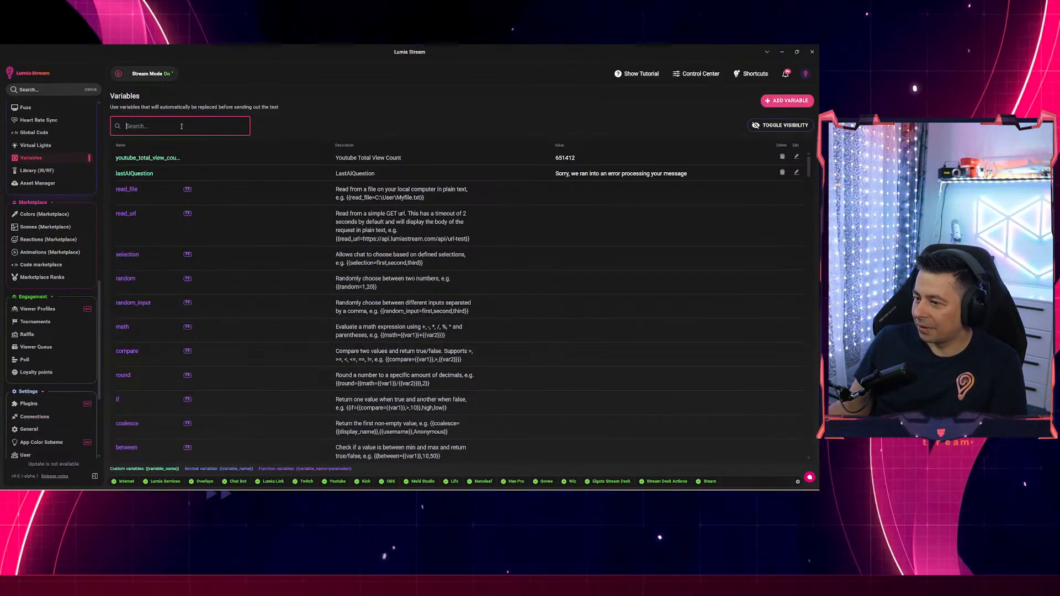
pyautogui.click(365, 172)
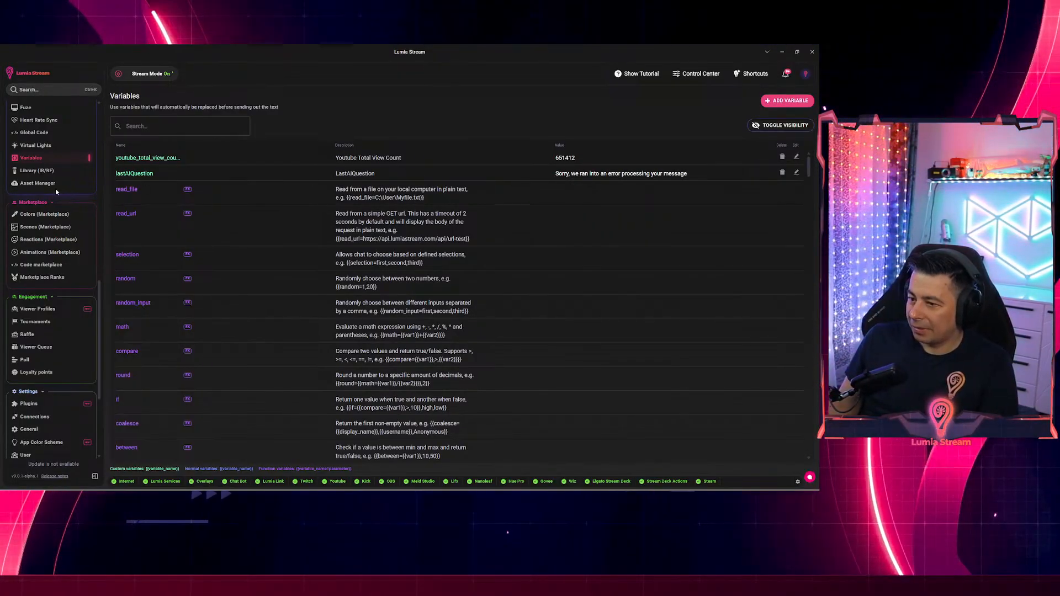
pyautogui.scroll(10, 62, 191)
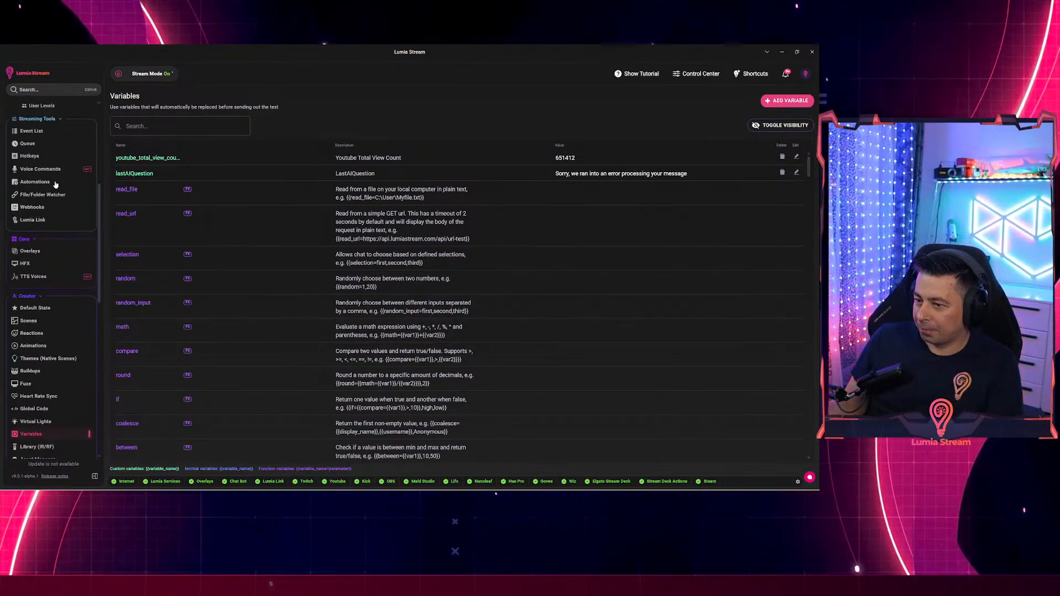
pyautogui.scroll(3, 53, 178)
pyautogui.click(48, 206)
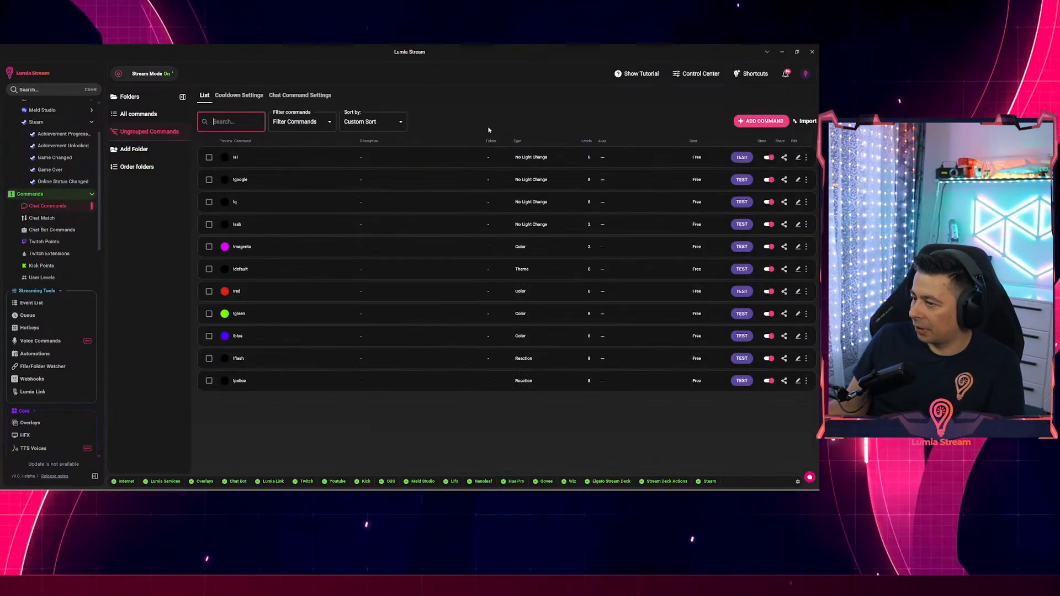
pyautogui.click(798, 157)
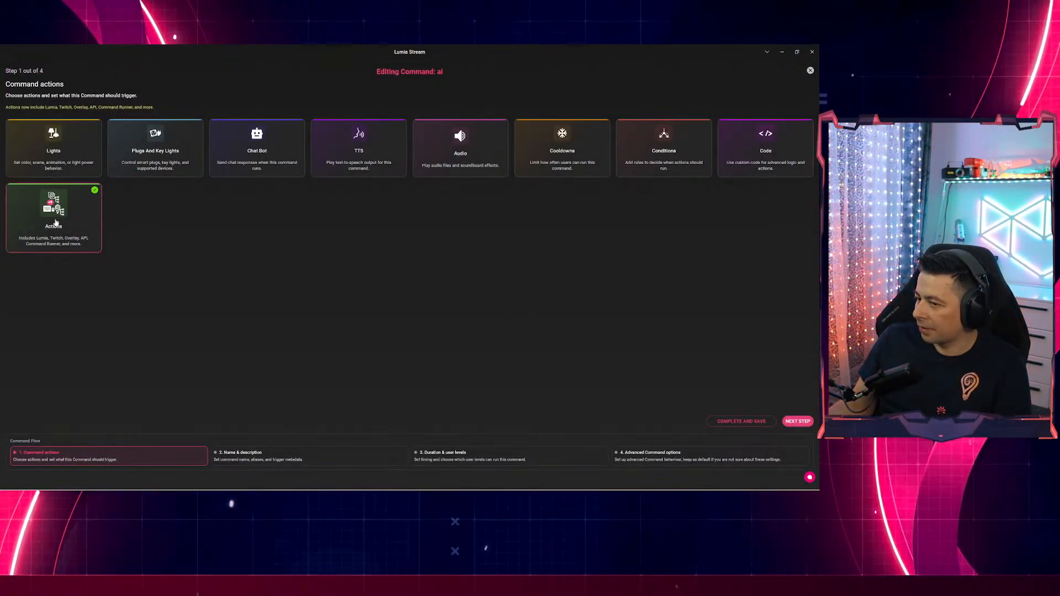
pyautogui.click(100, 240)
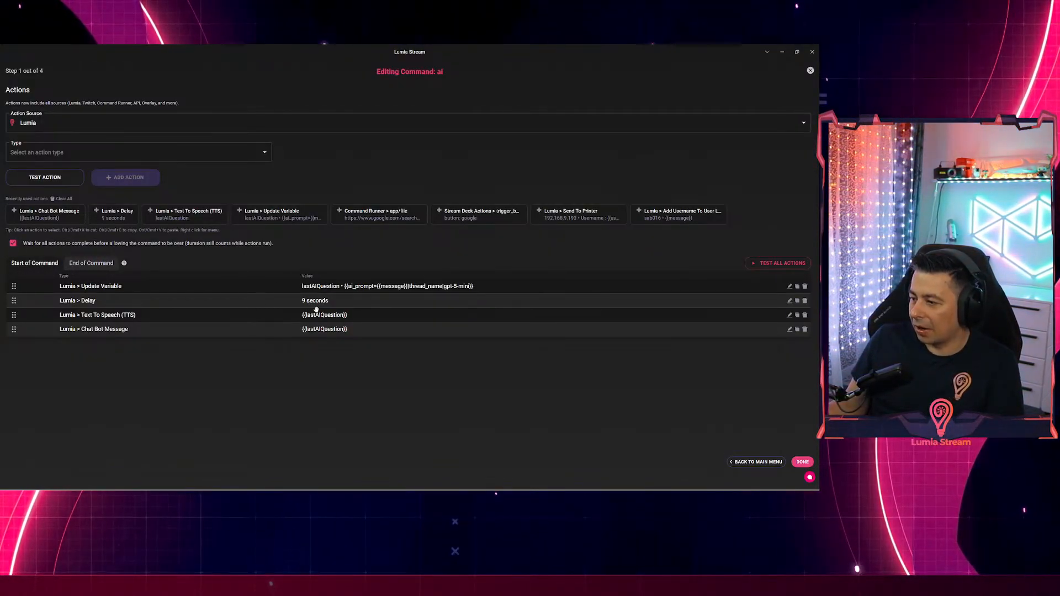
pyautogui.click(357, 303)
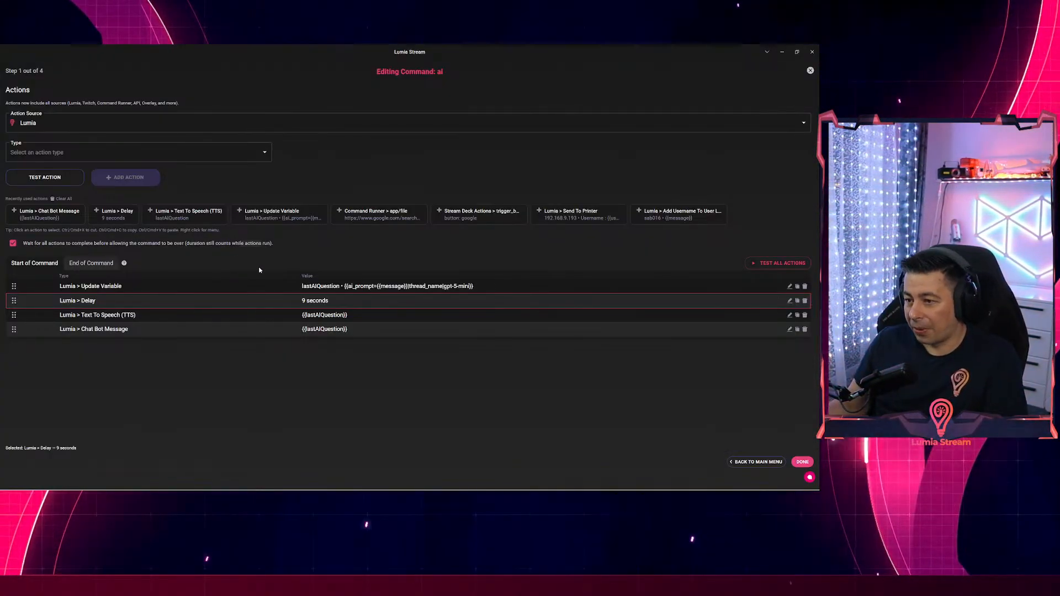
pyautogui.click(241, 246)
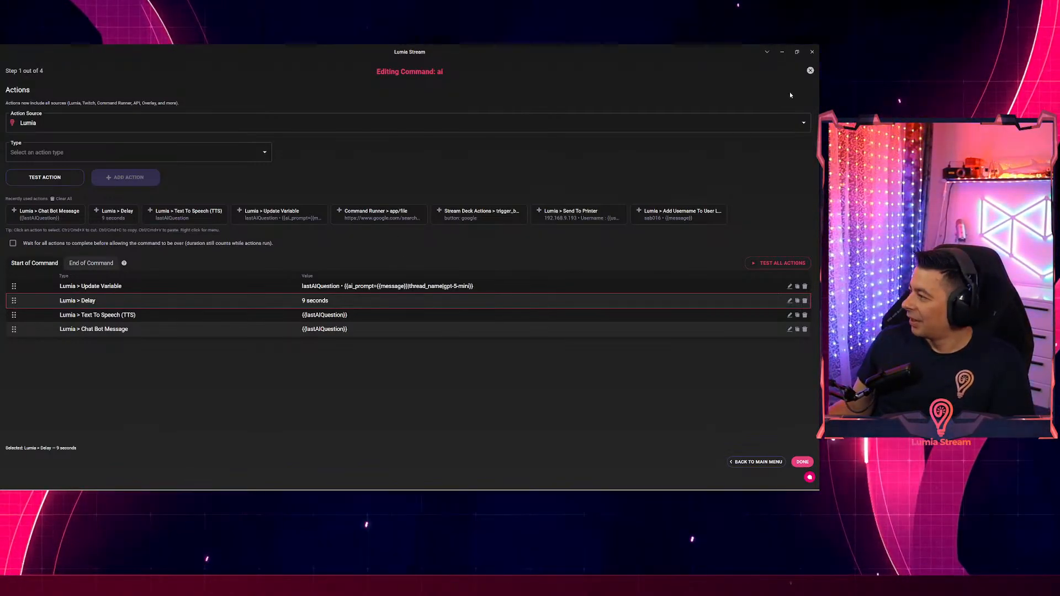
pyautogui.click(810, 70)
pyautogui.click(432, 304)
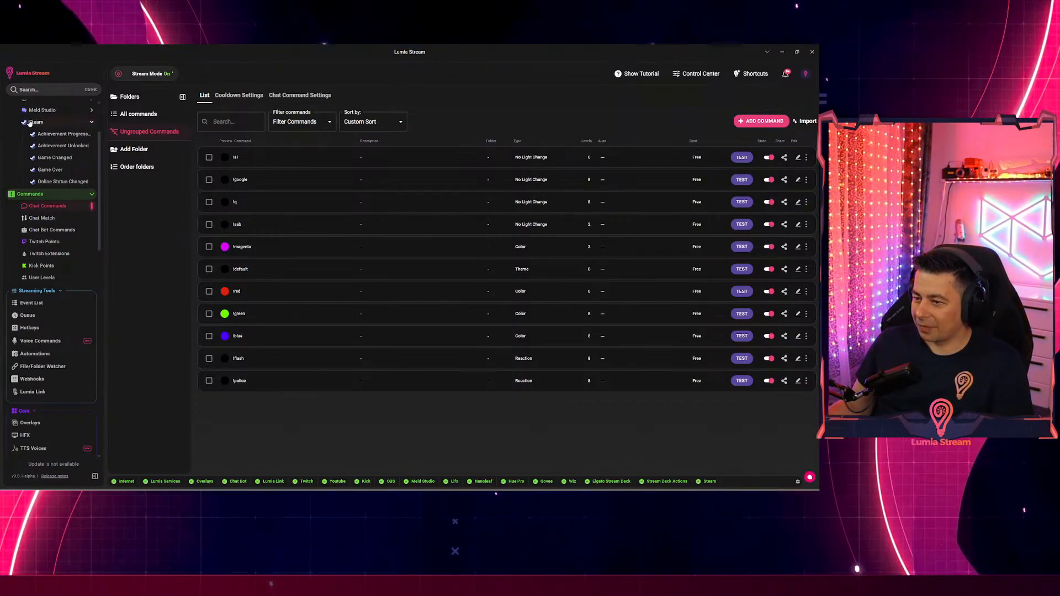
# Search the plugin marketplace for 'epic', then 'plays', to find the PlayStation Network plugin.
pyautogui.scroll(-10, 62, 331)
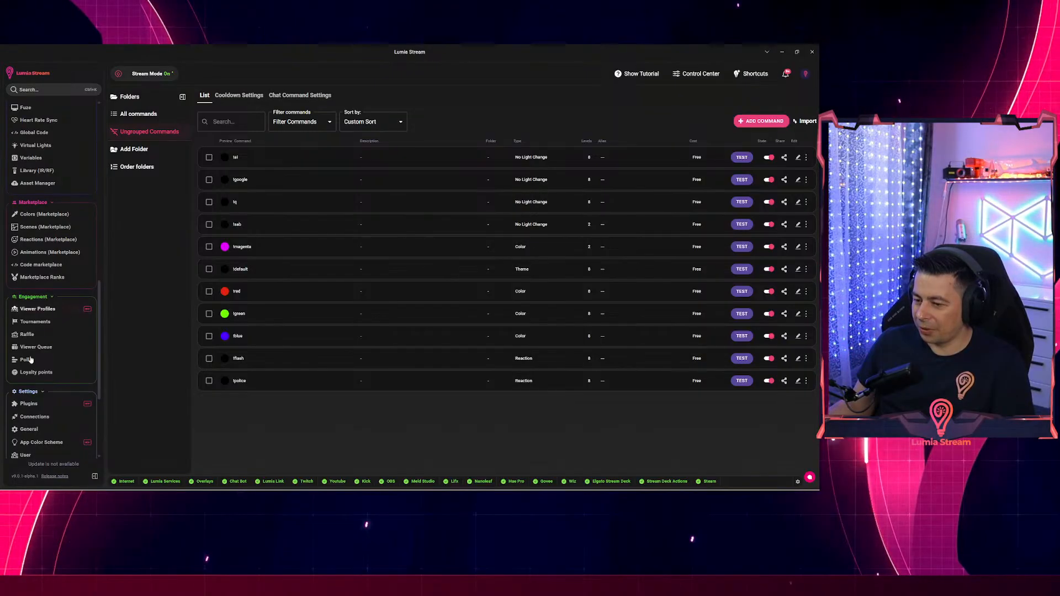
pyautogui.scroll(-3, 30, 359)
pyautogui.click(28, 307)
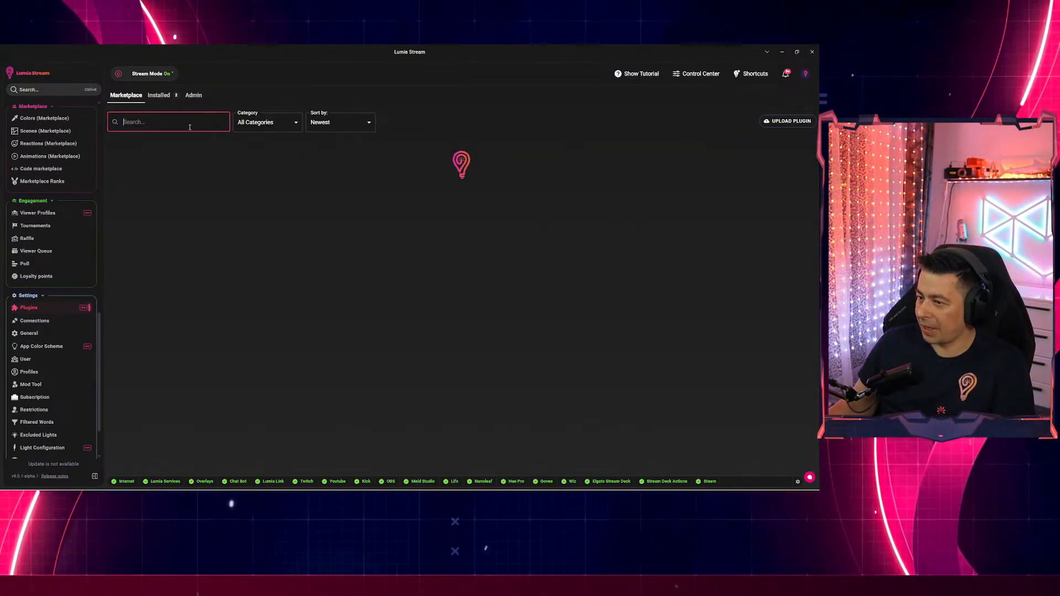
pyautogui.write('epic')
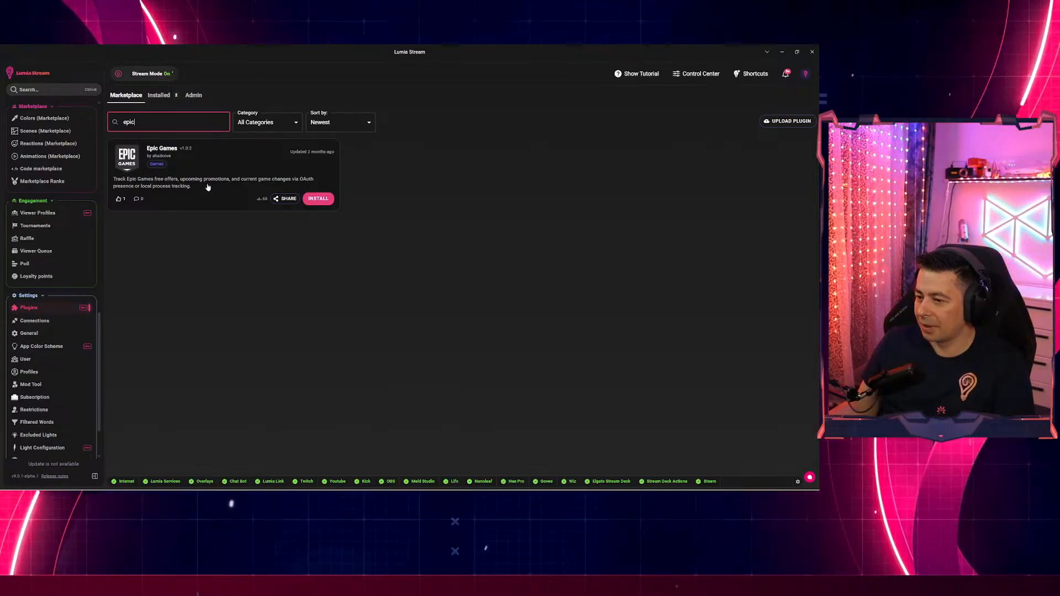
pyautogui.moveTo(150, 123); pyautogui.dragTo(110, 118)
pyautogui.write('pl')
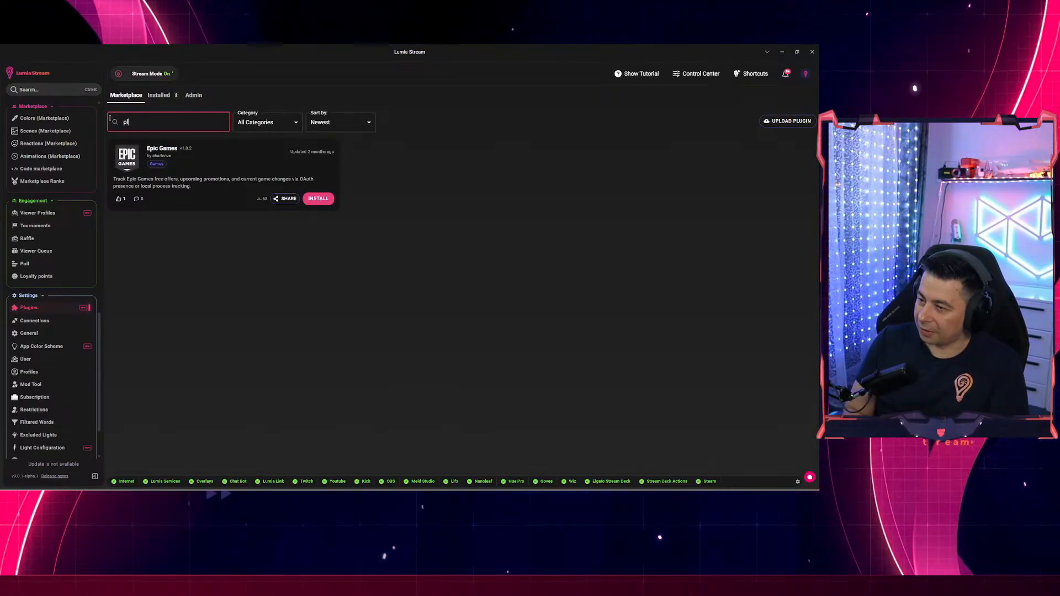
pyautogui.write('ays')
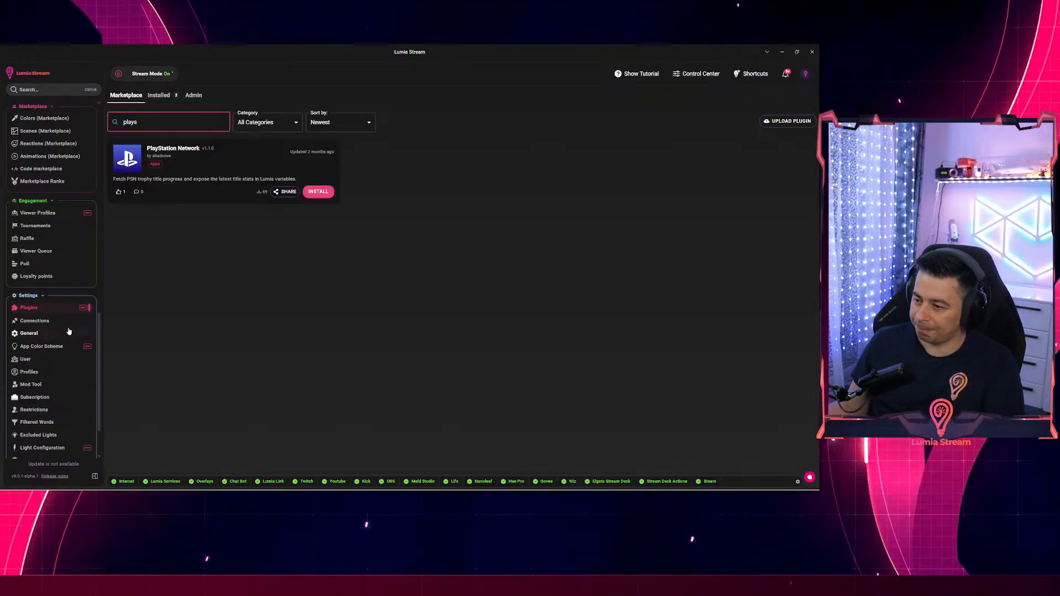
pyautogui.moveTo(101, 336); pyautogui.dragTo(105, 281)
pyautogui.click(133, 266)
pyautogui.scroll(2, 81, 243)
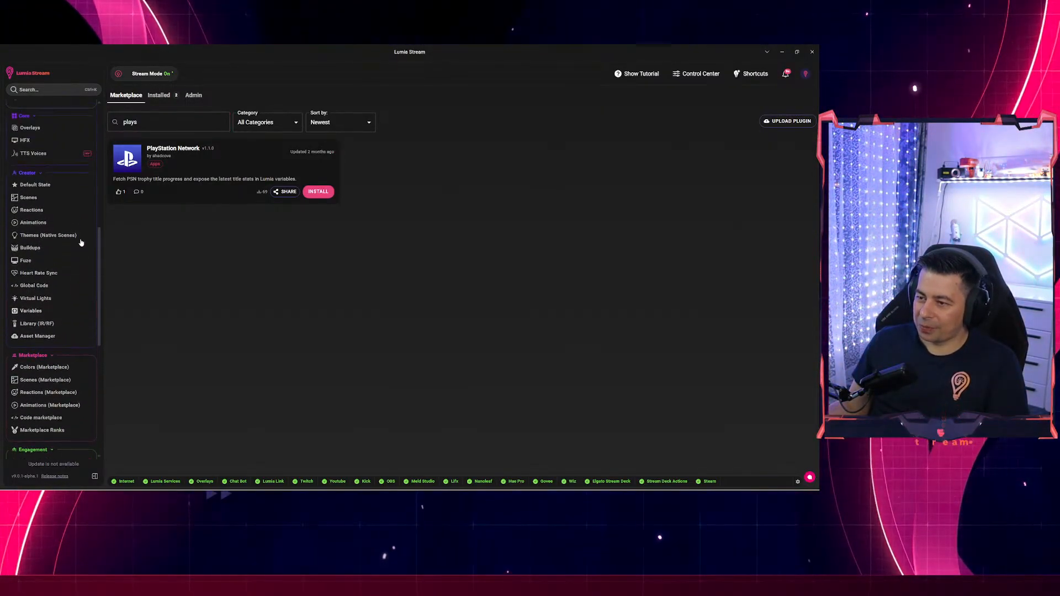
pyautogui.scroll(2, 82, 243)
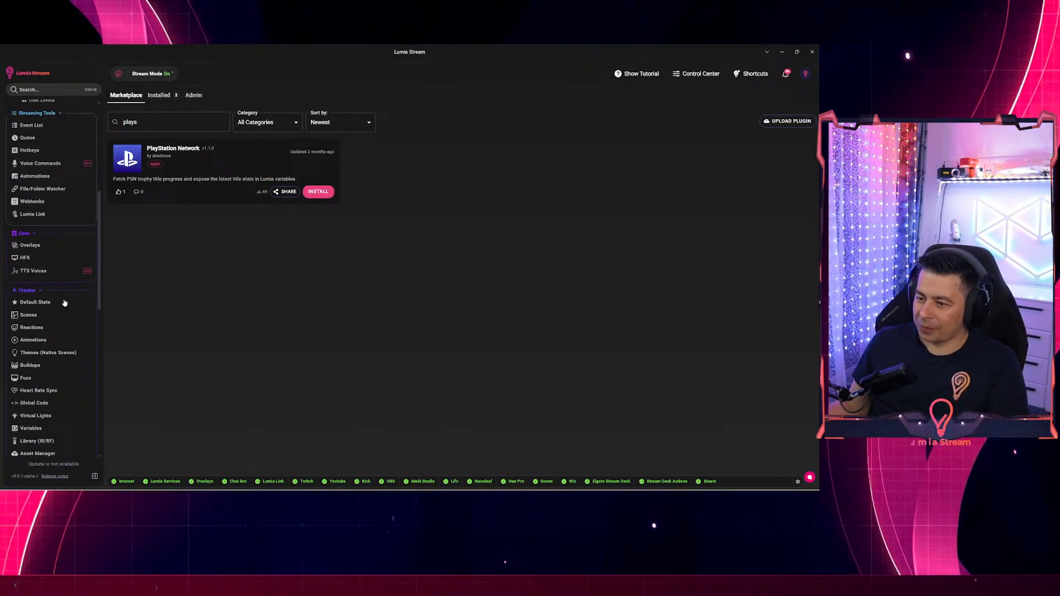
pyautogui.click(39, 271)
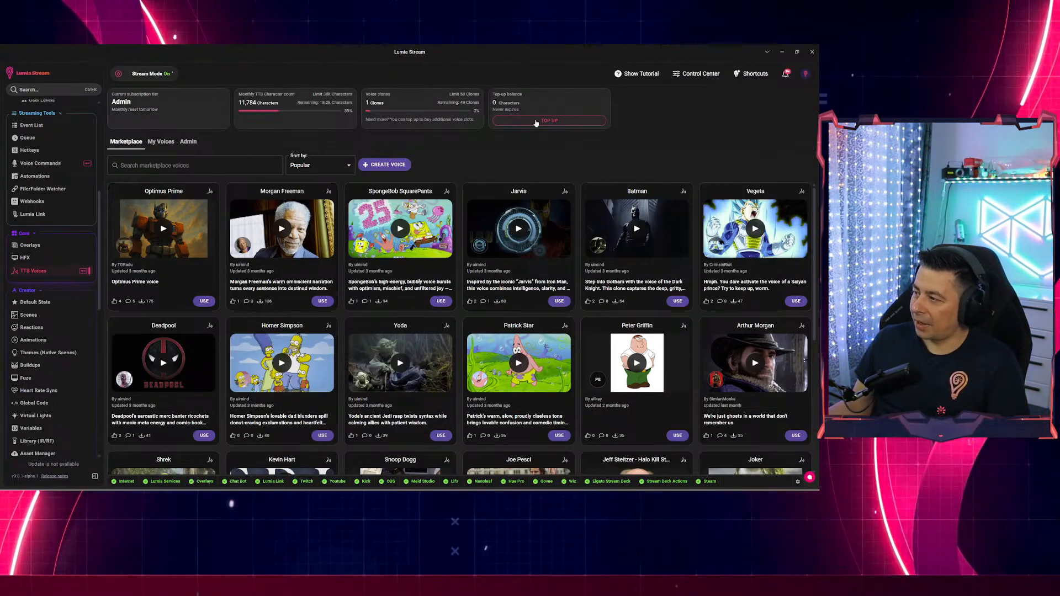
pyautogui.click(387, 165)
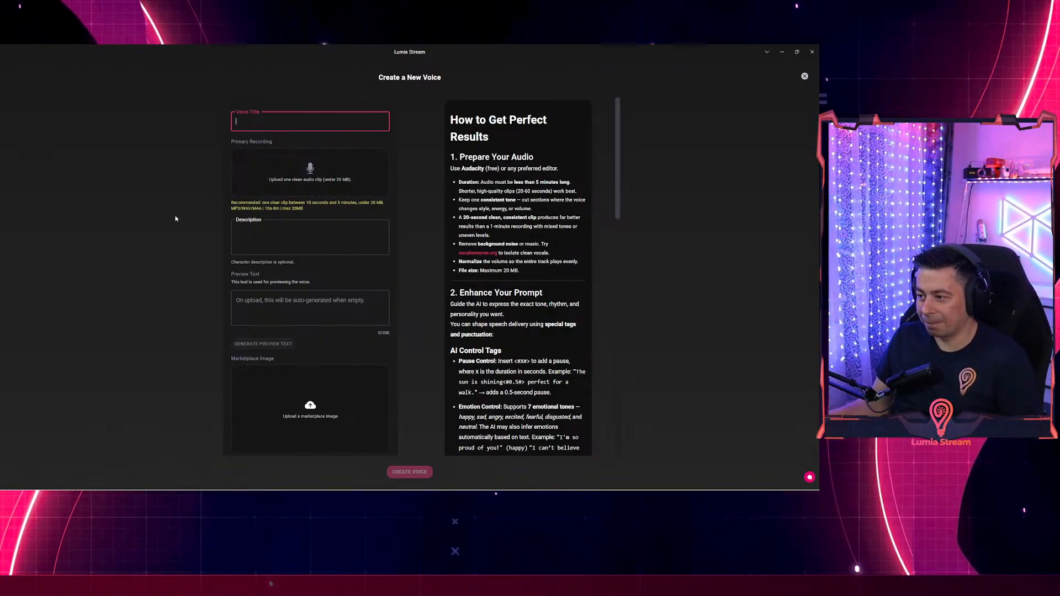
pyautogui.click(805, 78)
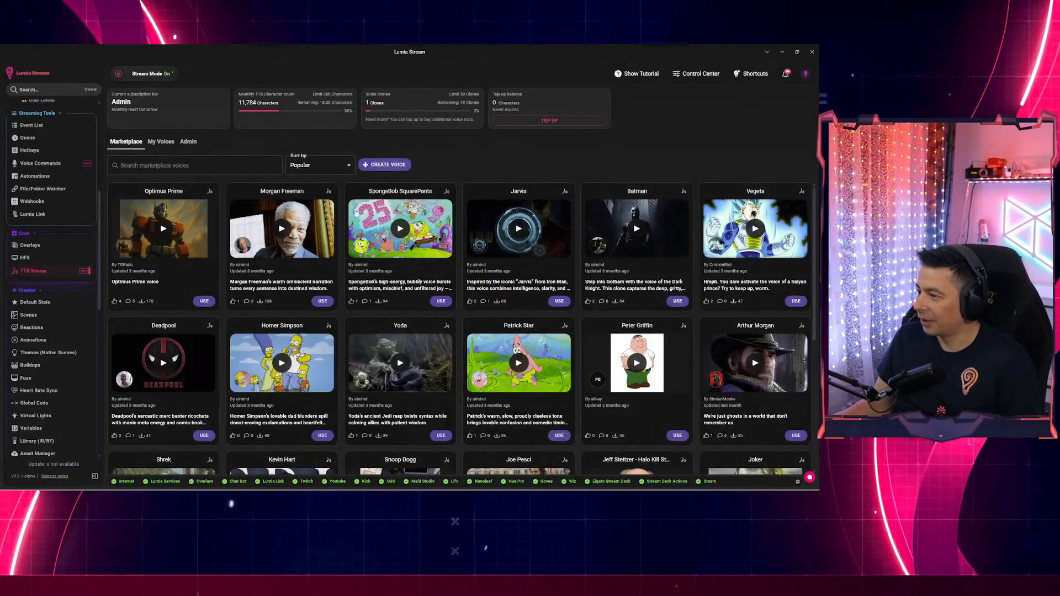
# Play the Optimus Prime voice sample and sort the voice marketplace by Newest.
pyautogui.click(163, 233)
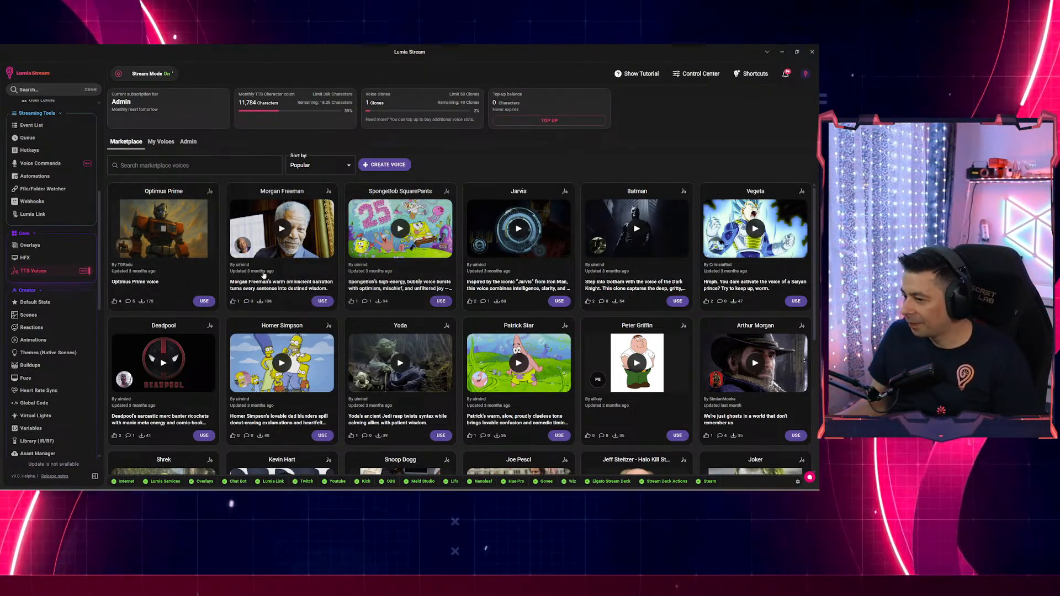
pyautogui.scroll(-5, 287, 293)
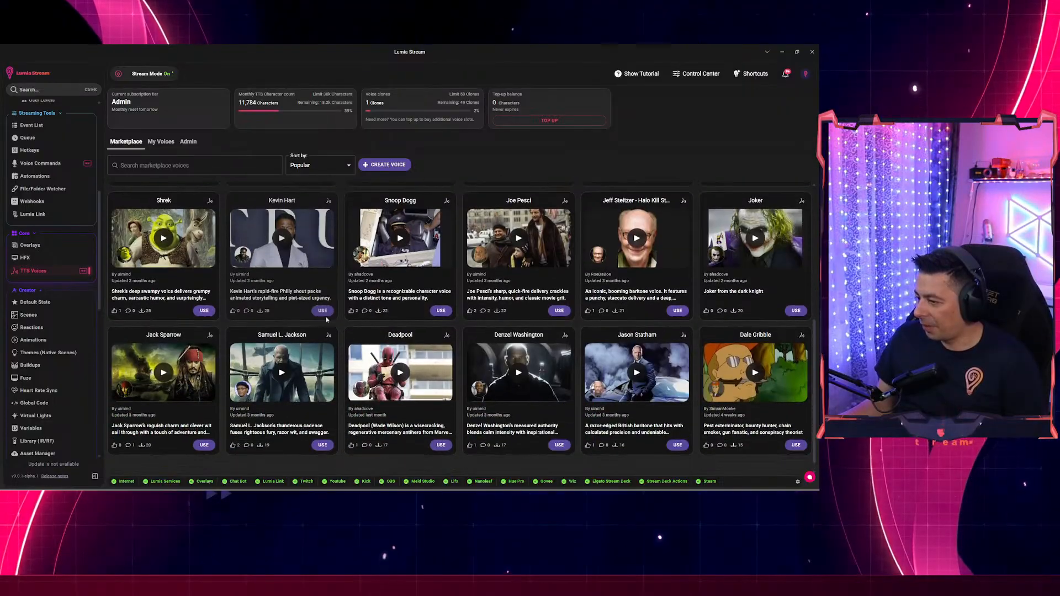
pyautogui.scroll(-5, 326, 319)
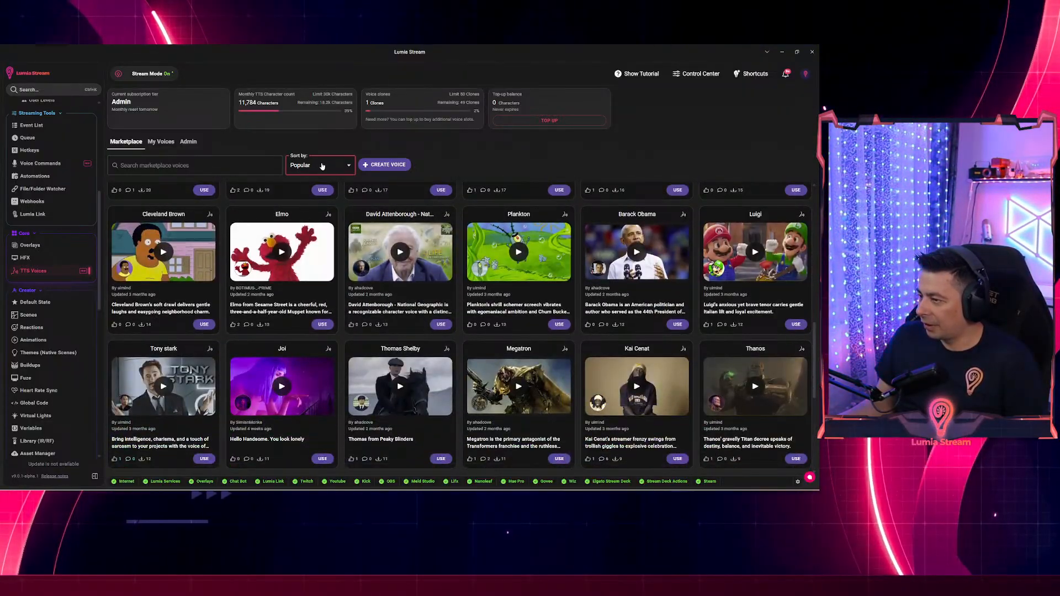
pyautogui.click(322, 166)
pyautogui.click(309, 197)
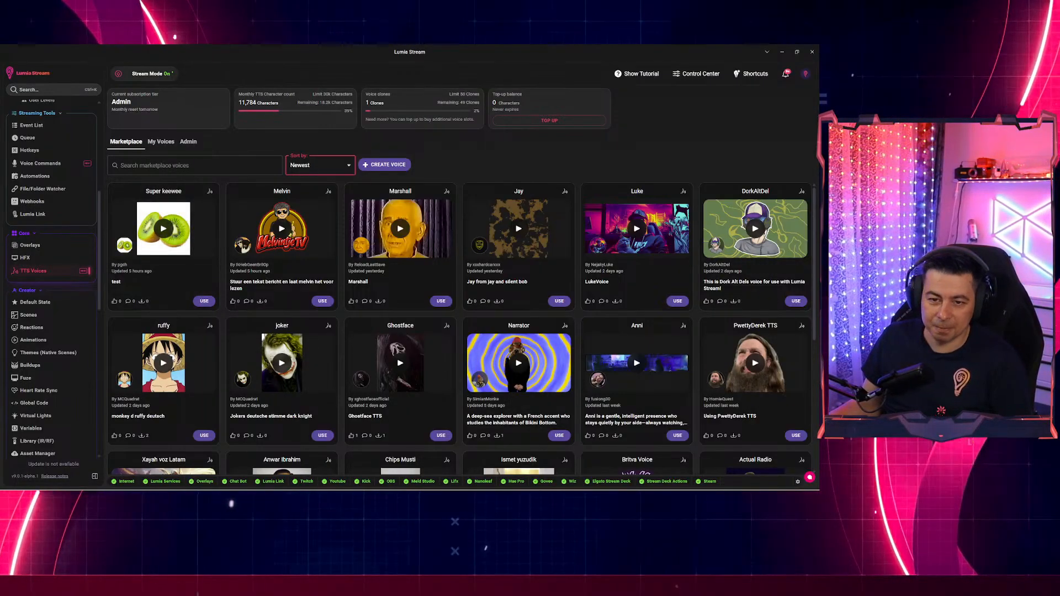
# Preview the Super keewee and DorkAltDel voice samples, then switch to the Overlays page.
pyautogui.click(164, 230)
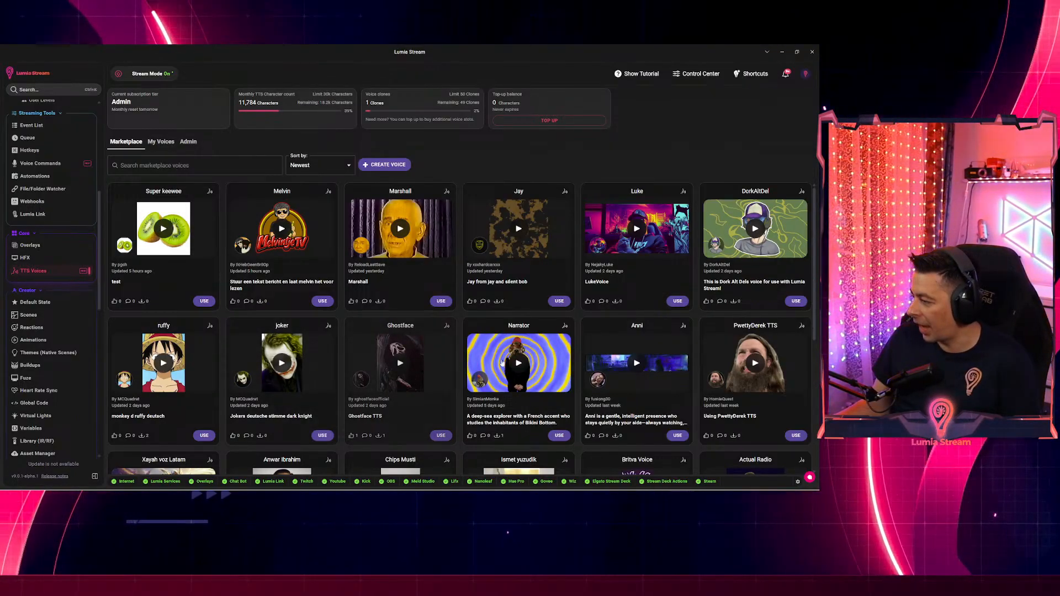
pyautogui.click(754, 231)
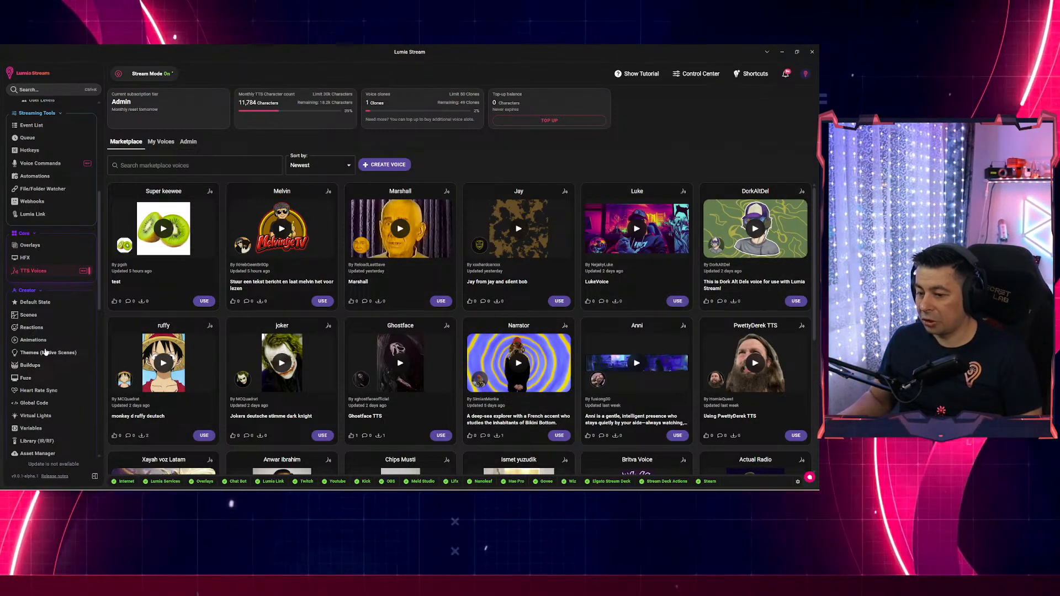
pyautogui.click(30, 245)
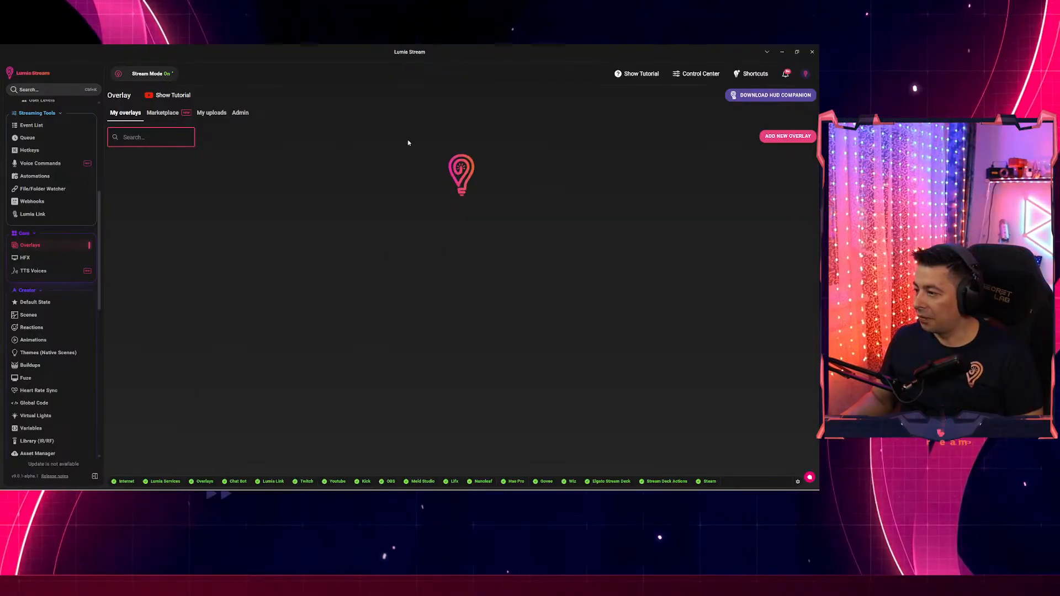
# Filter the overlays by 'spin' and open the spinwheel overlay in the editor.
pyautogui.write('sp')
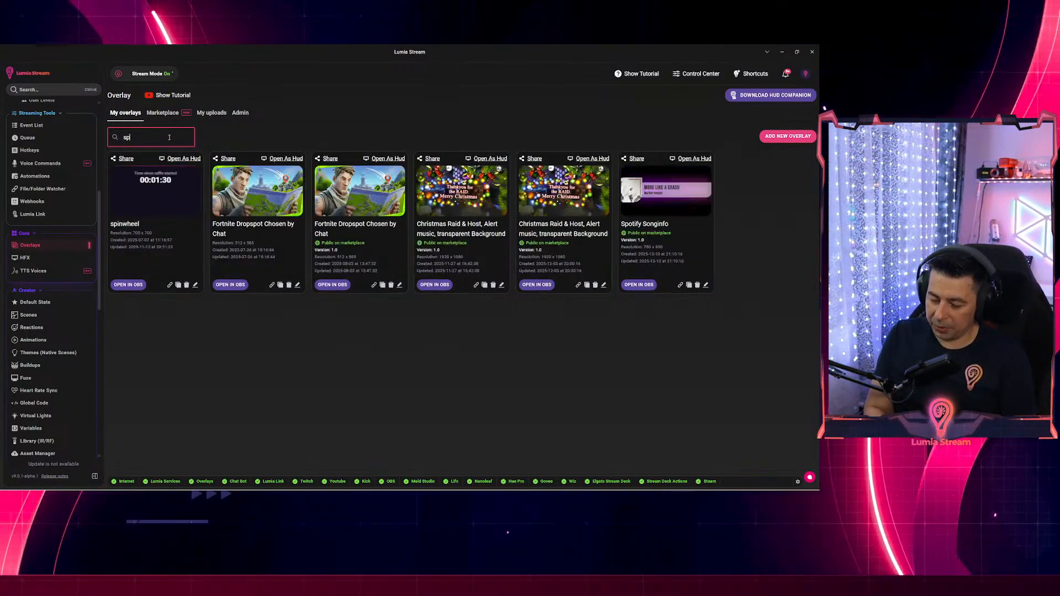
pyautogui.write('in')
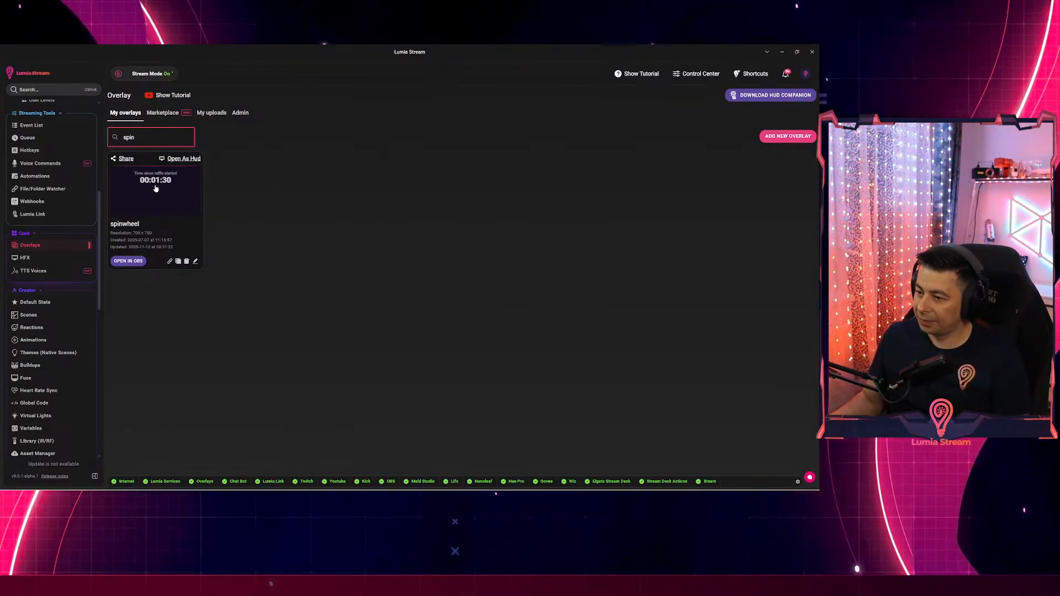
pyautogui.click(155, 188)
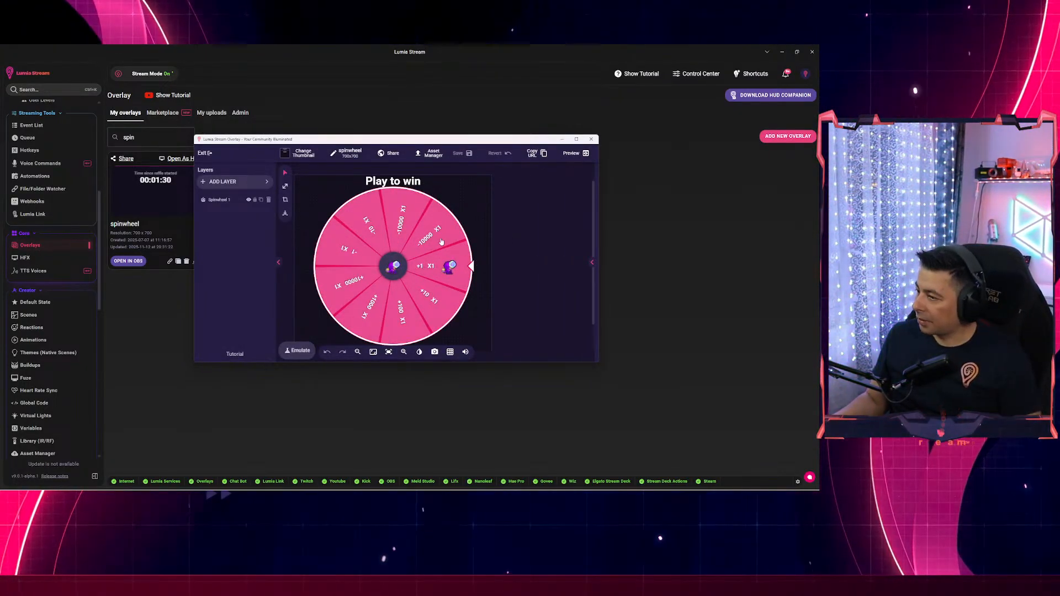
# Maximize the editor and raise the wheel layer's Content empty spaces count to add 'No luck' slices.
pyautogui.click(576, 139)
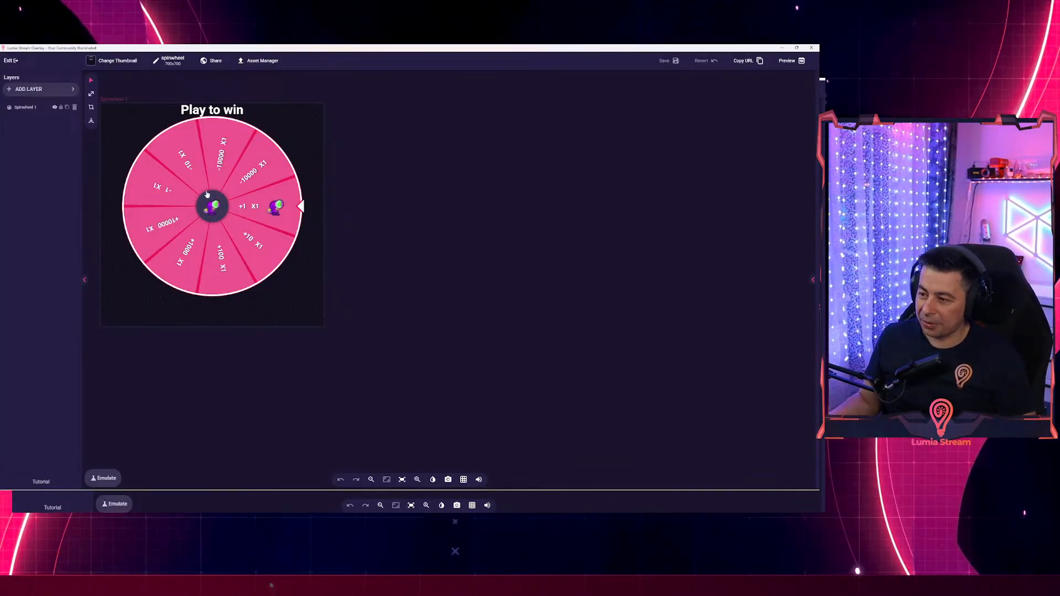
pyautogui.click(250, 218)
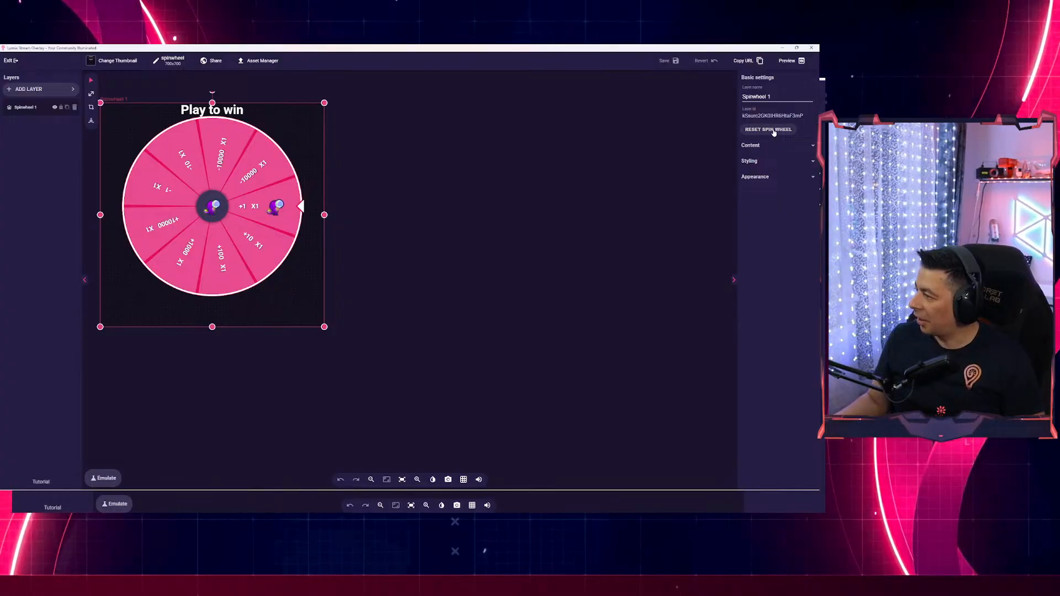
pyautogui.click(751, 145)
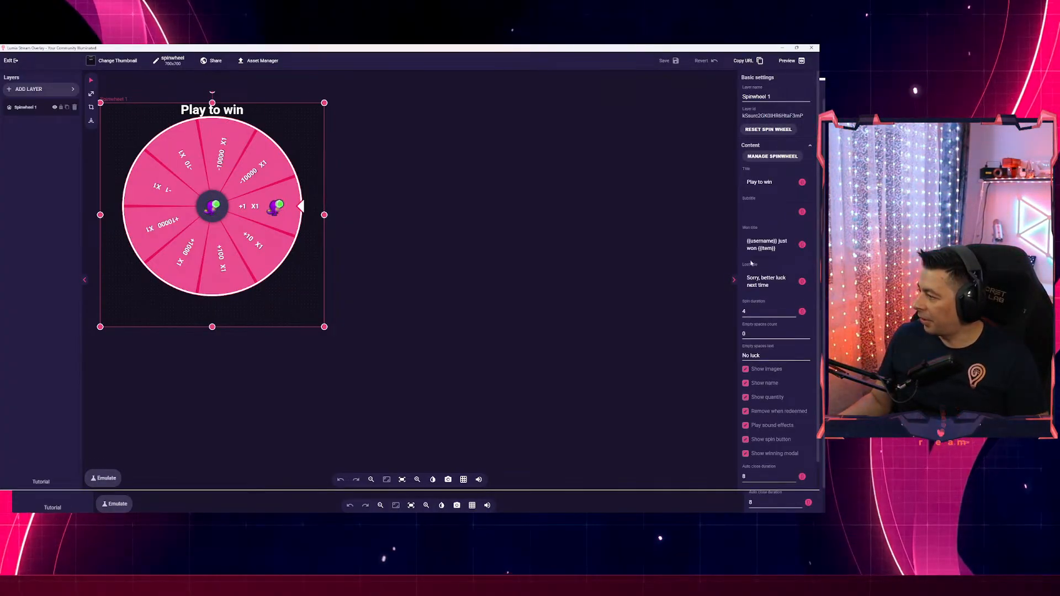
pyautogui.doubleClick(753, 335)
pyautogui.write('4')
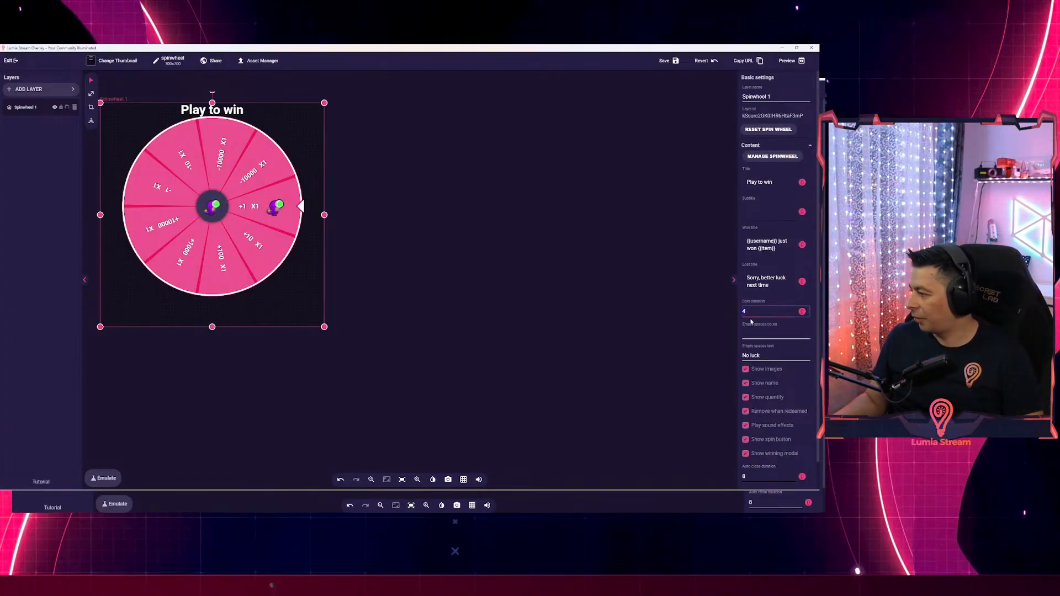
pyautogui.write('5')
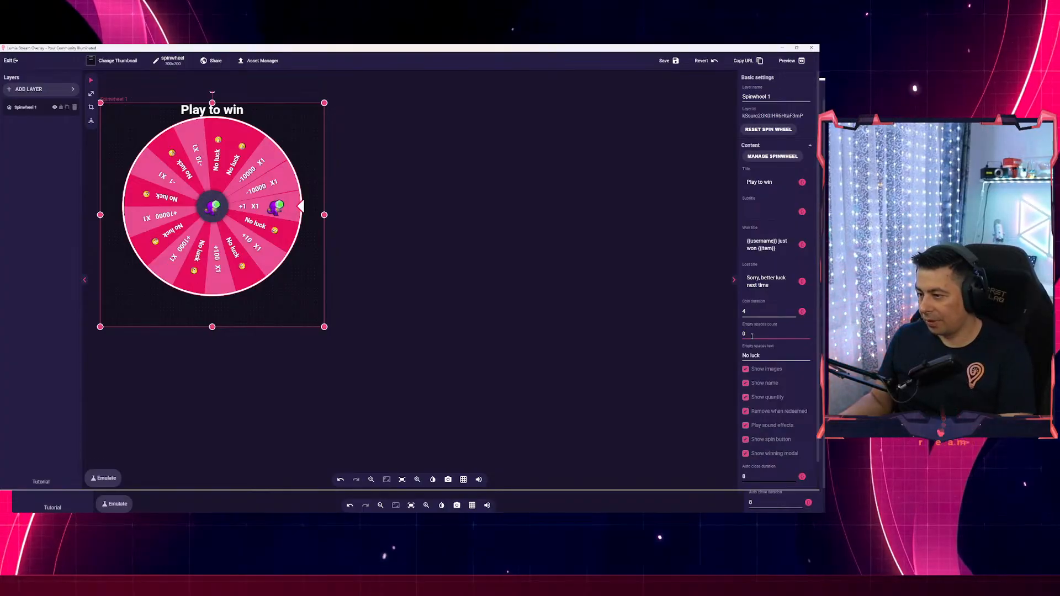
pyautogui.write('0')
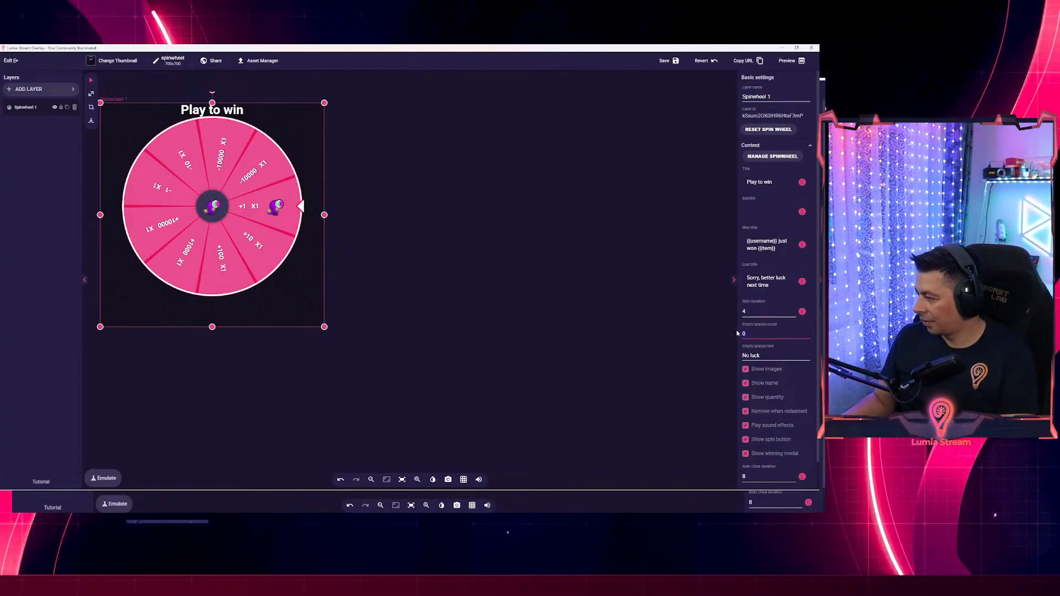
pyautogui.write('10')
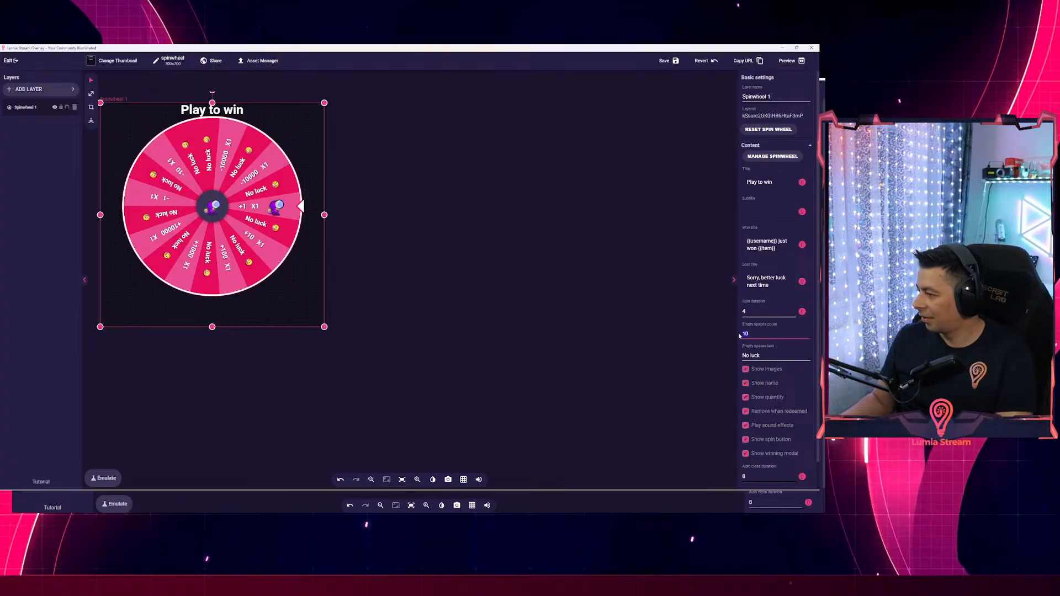
pyautogui.press('BackSpace')
pyautogui.write('9')
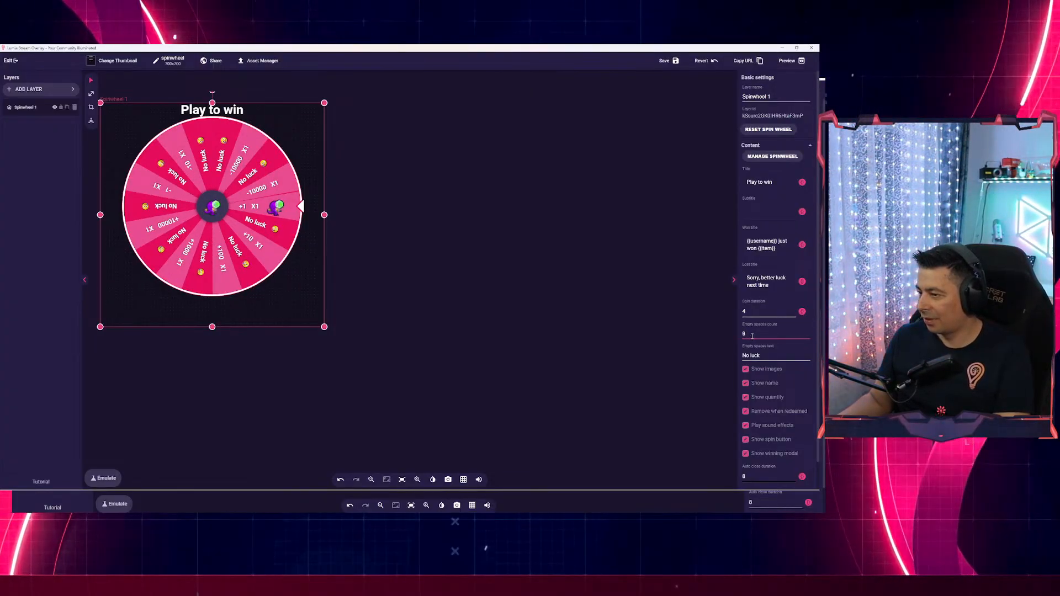
pyautogui.press('BackSpace')
pyautogui.write('8')
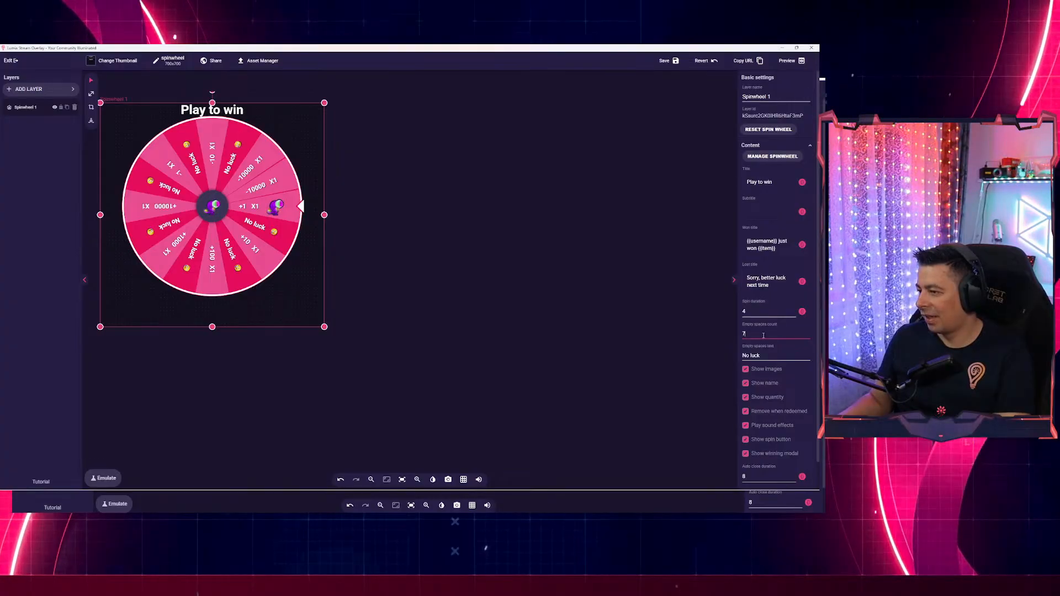
pyautogui.press('Up')
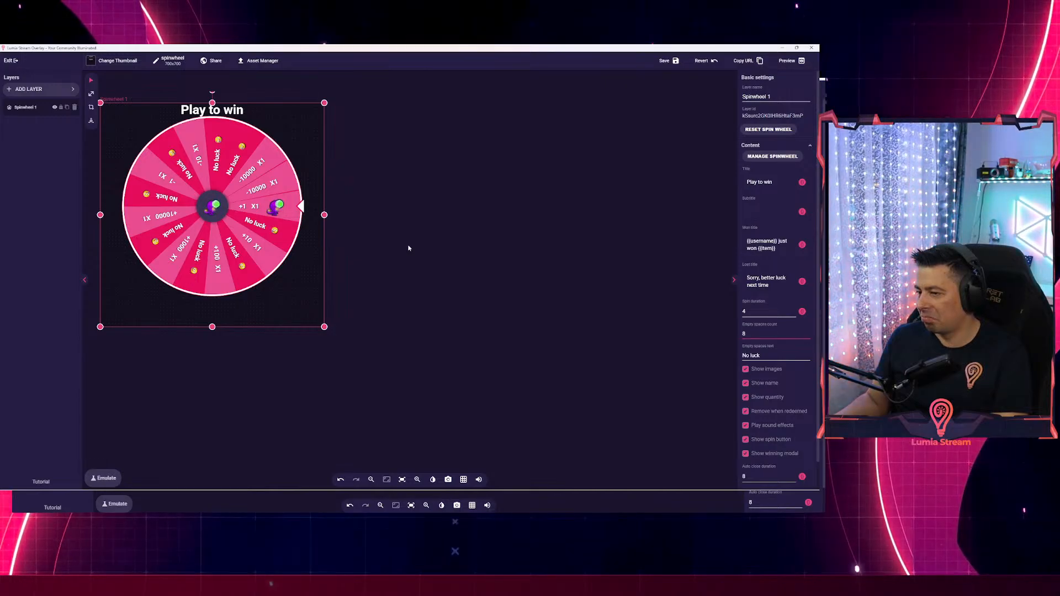
pyautogui.scroll(-1, 778, 382)
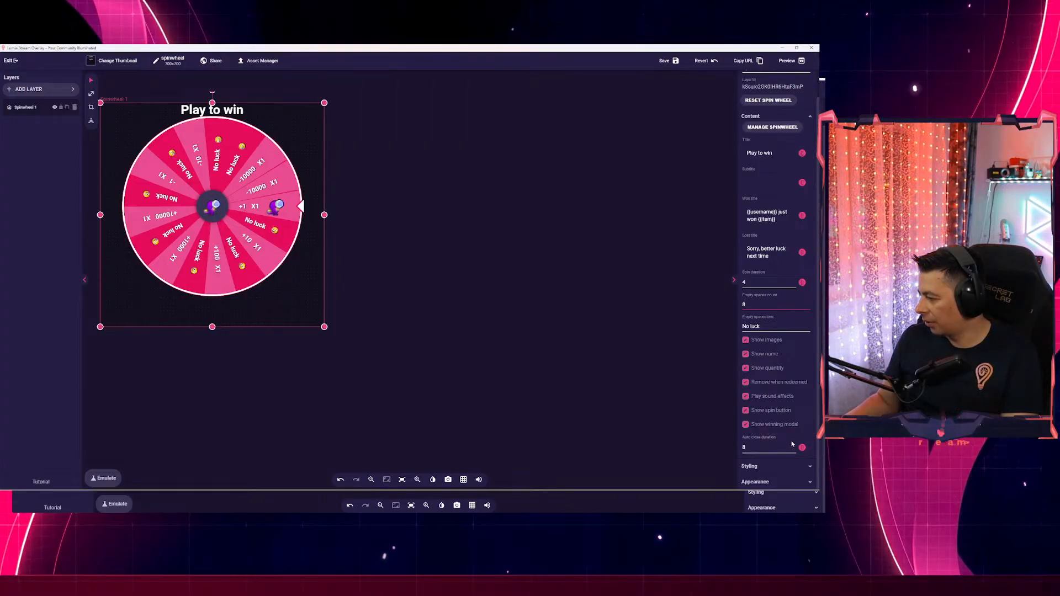
pyautogui.scroll(1, 791, 443)
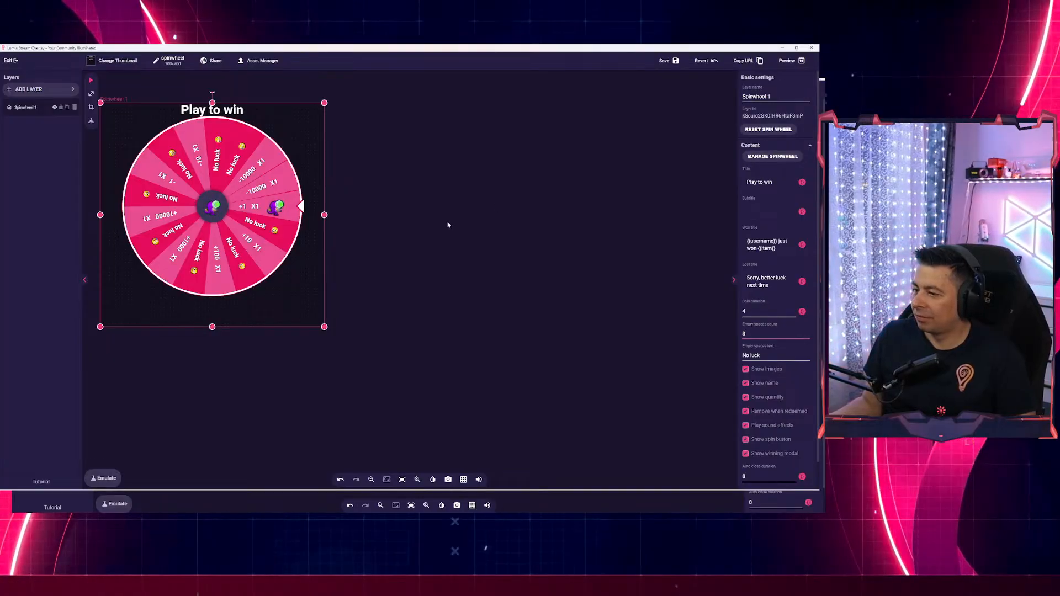
# Try empty spaces counts of 10 and 9, then clear it to remove the 'No luck' slices.
pyautogui.moveTo(764, 311); pyautogui.dragTo(743, 322)
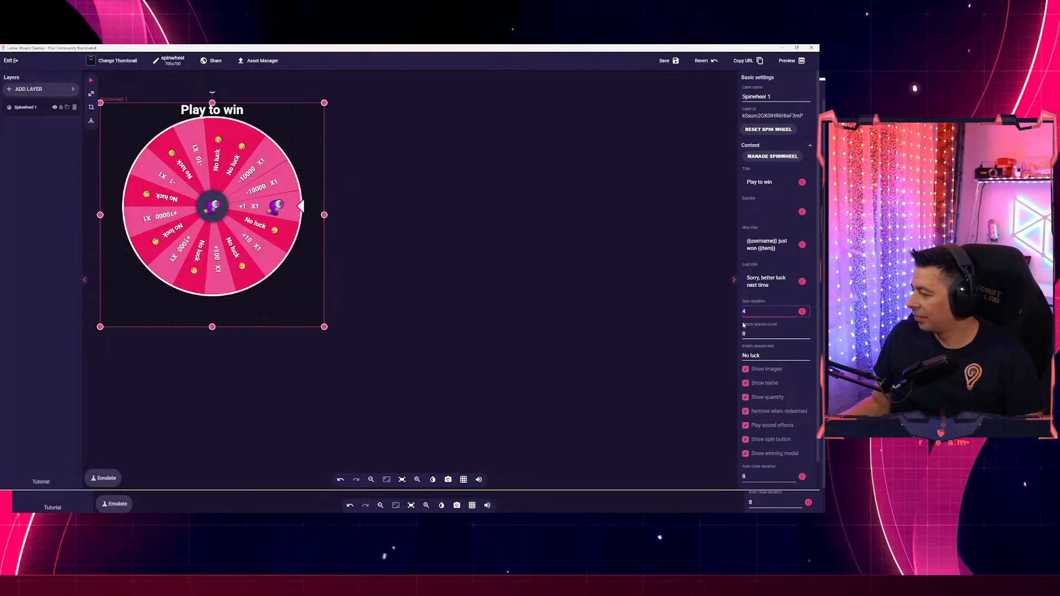
pyautogui.click(767, 329)
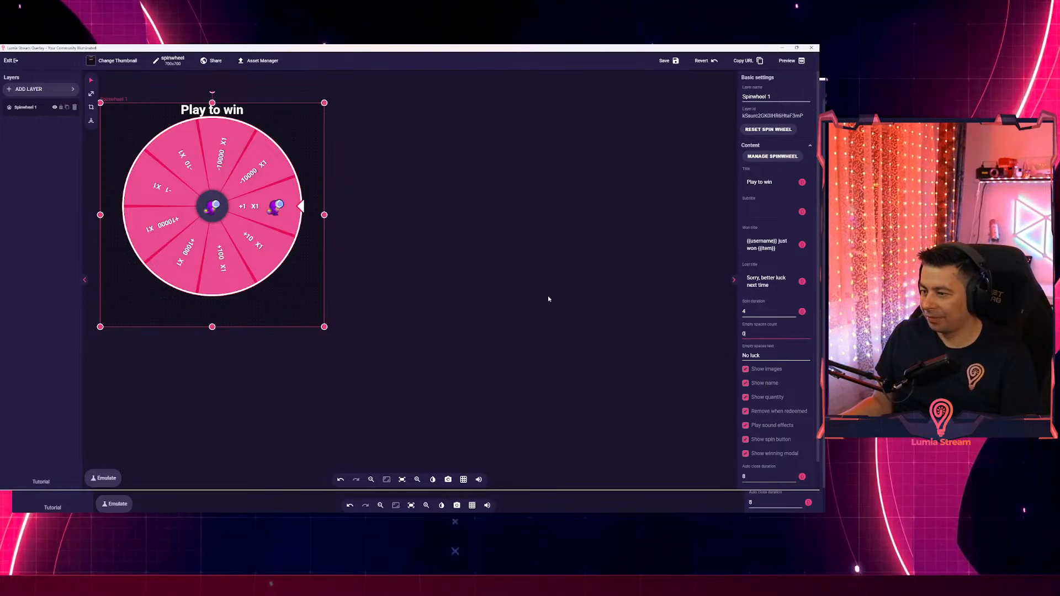
pyautogui.write('10')
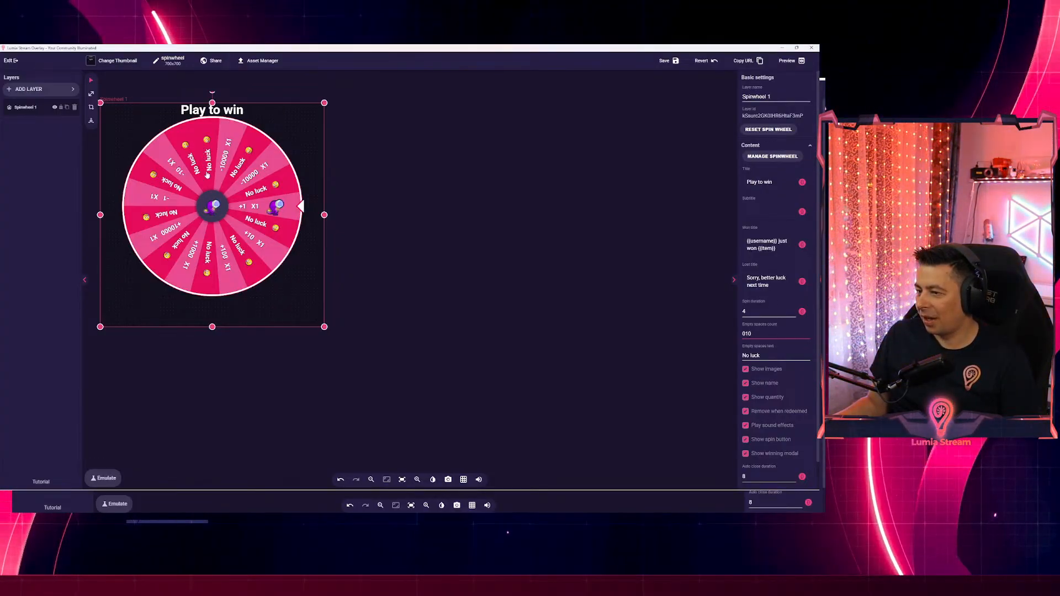
pyautogui.doubleClick(754, 333)
pyautogui.write('9')
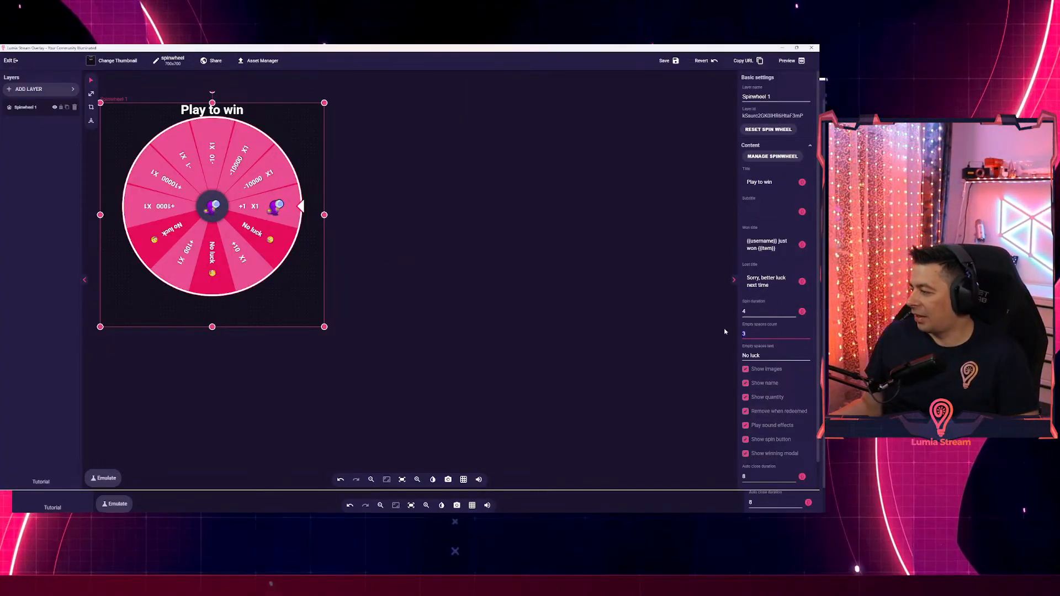
pyautogui.press('BackSpace')
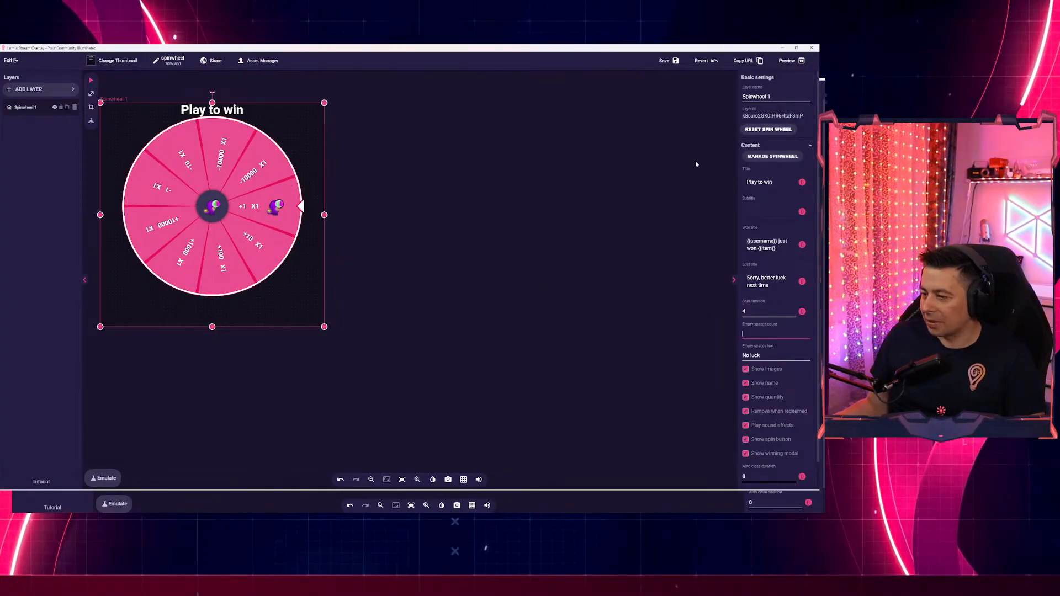
pyautogui.click(773, 156)
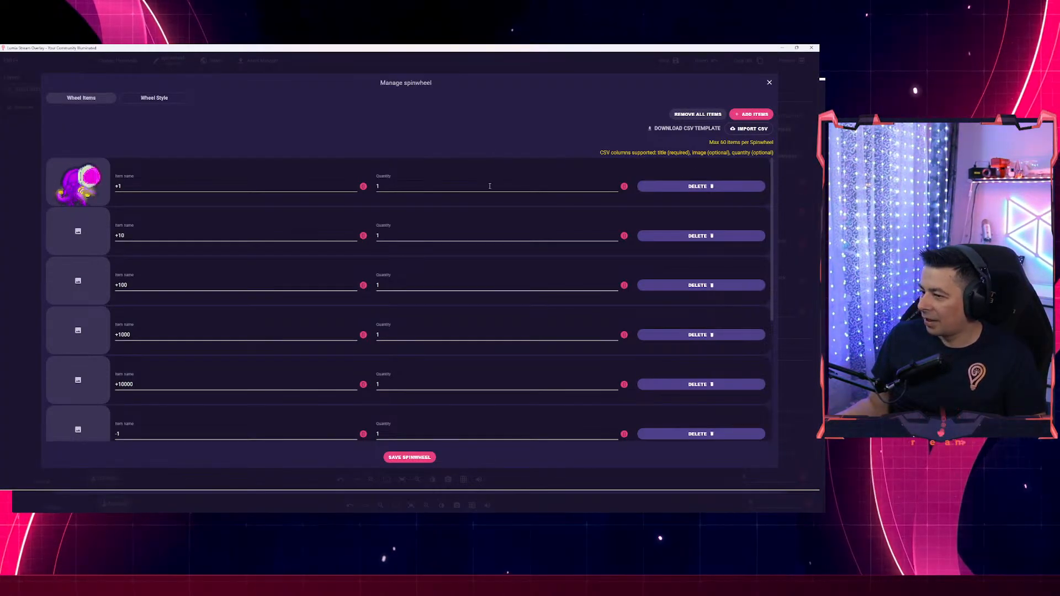
pyautogui.moveTo(139, 235); pyautogui.dragTo(122, 250)
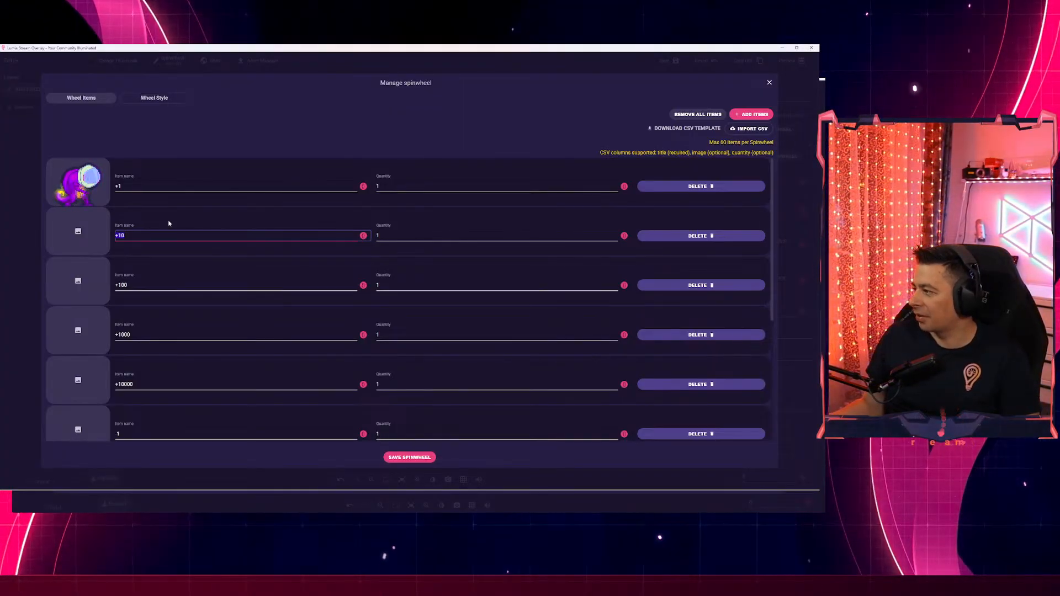
pyautogui.scroll(-4, 174, 249)
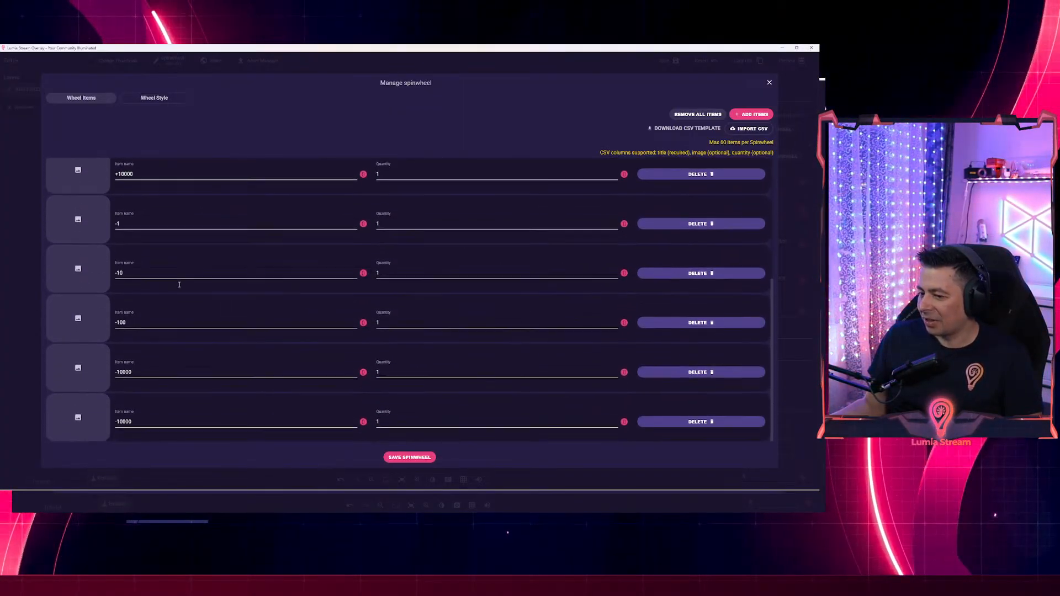
pyautogui.scroll(2, 179, 282)
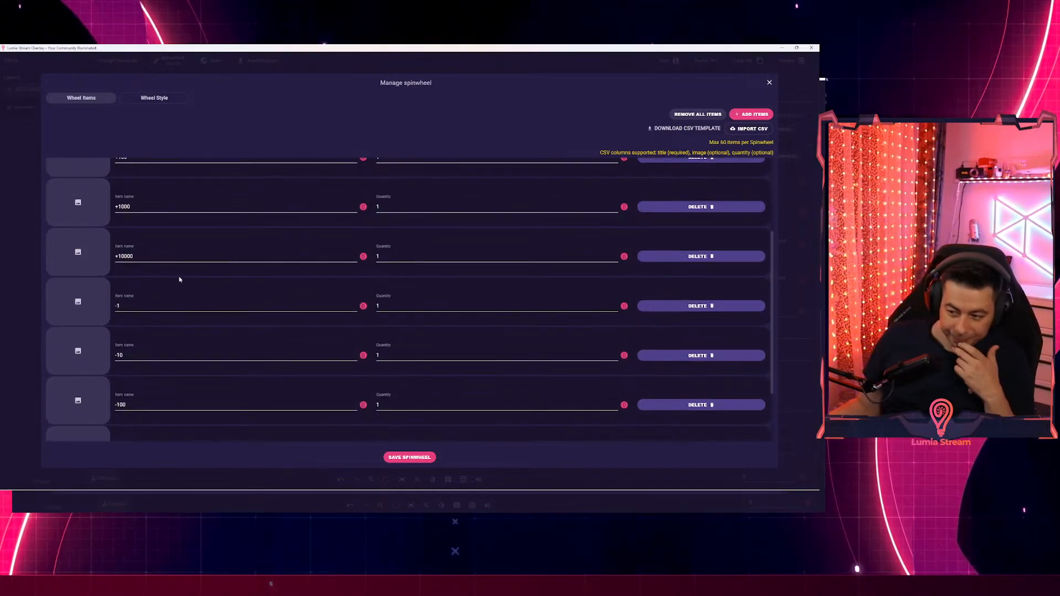
pyautogui.scroll(-1, 179, 279)
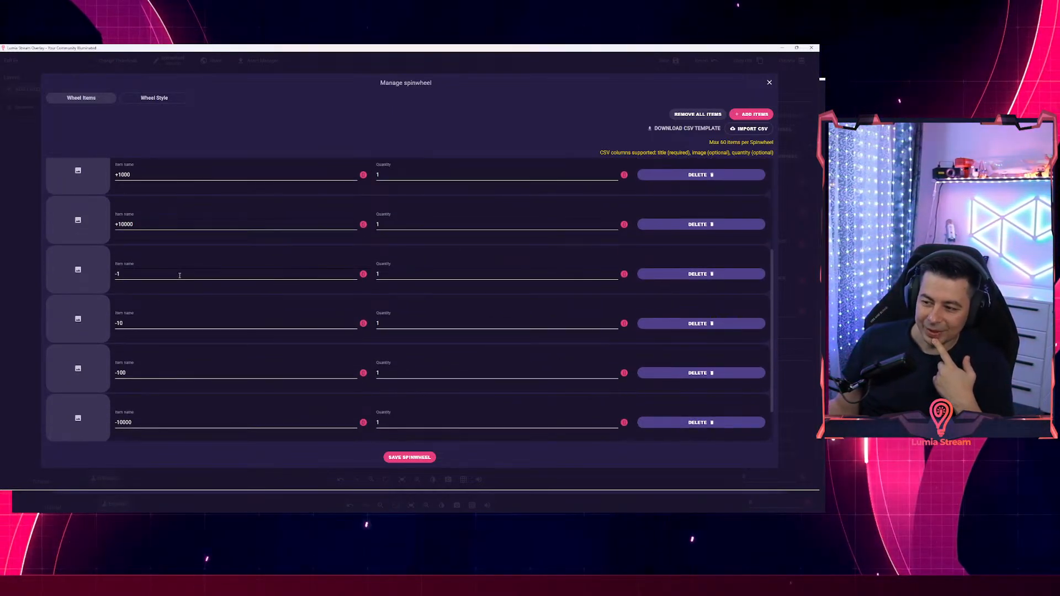
pyautogui.scroll(3, 198, 298)
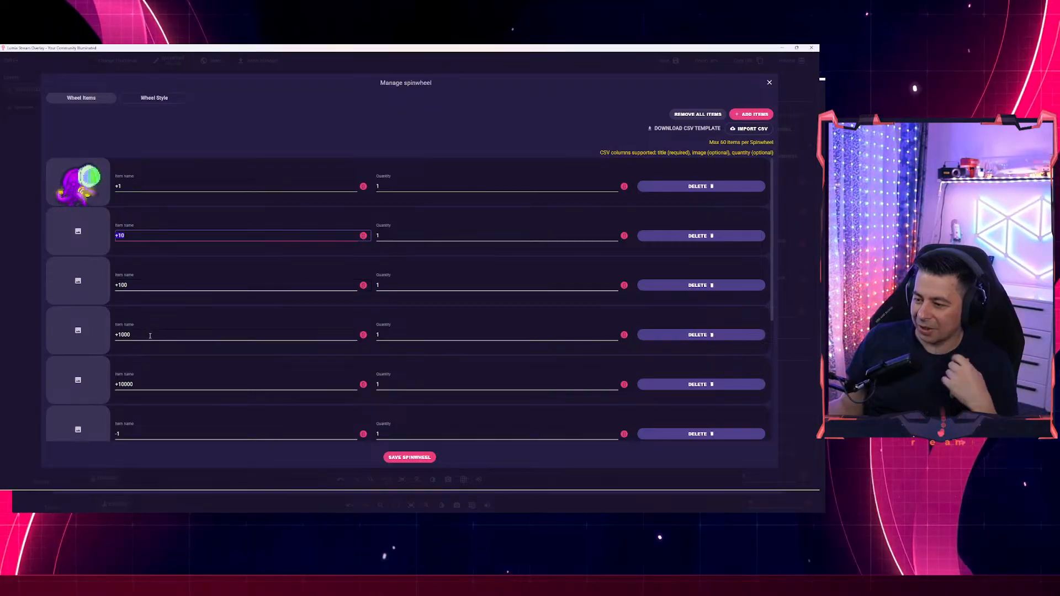
pyautogui.scroll(-2, 144, 340)
pyautogui.scroll(-4, 143, 340)
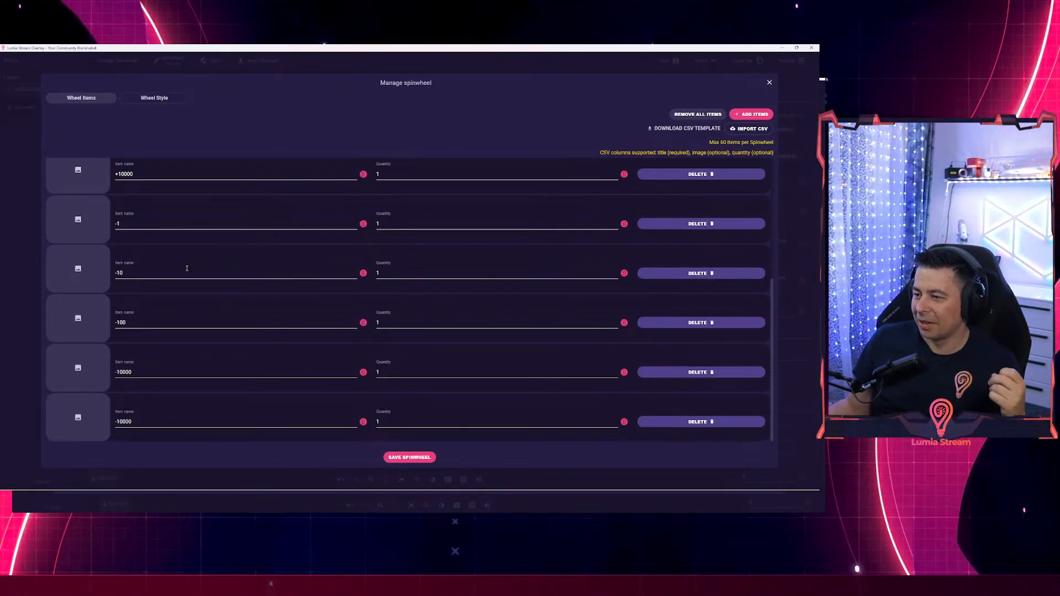
pyautogui.scroll(3, 187, 269)
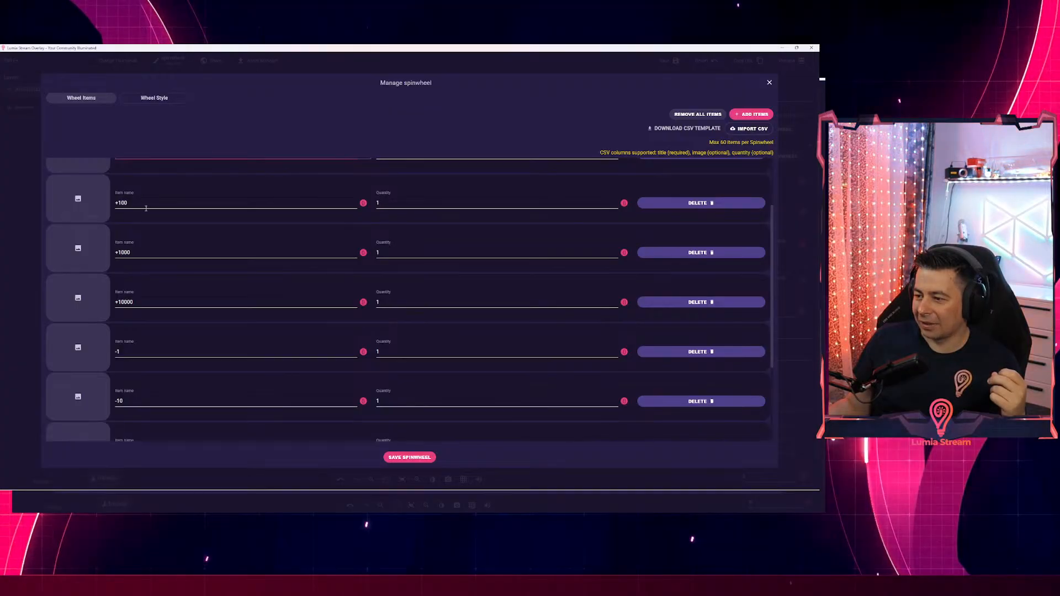
pyautogui.scroll(2, 149, 204)
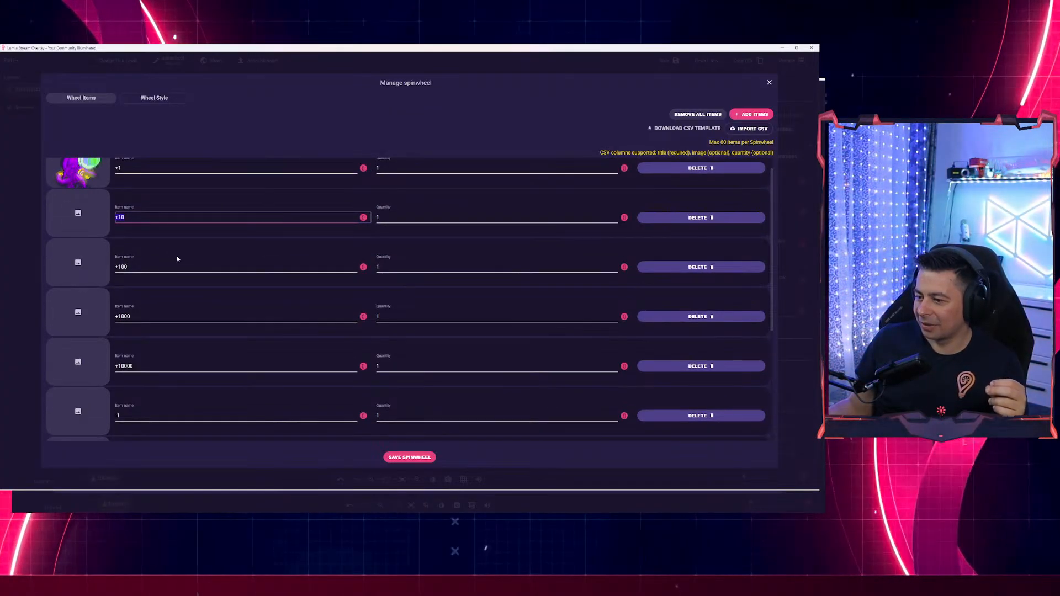
pyautogui.scroll(-5, 171, 243)
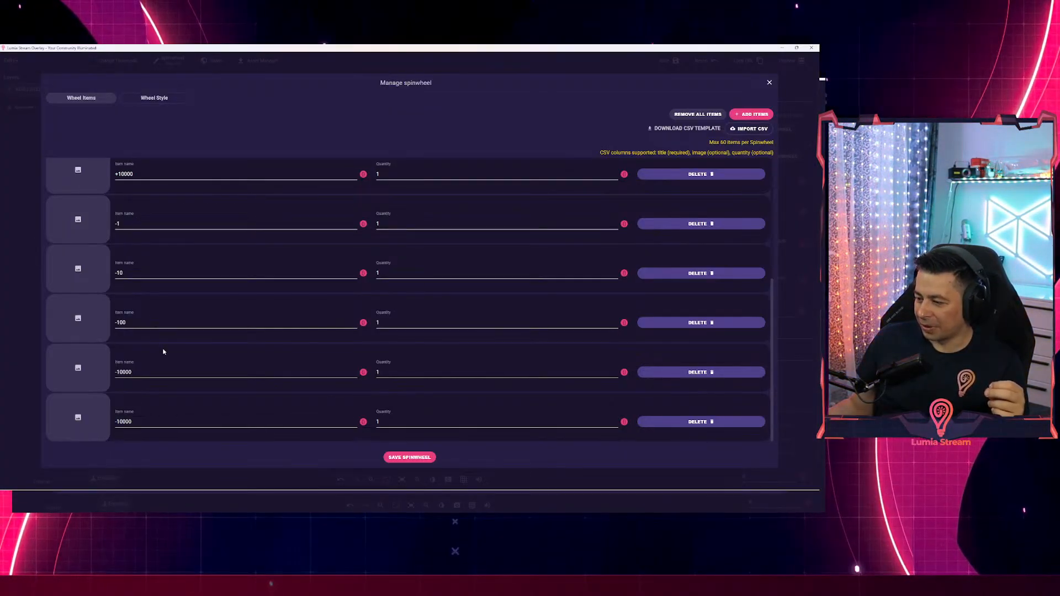
pyautogui.scroll(3, 164, 352)
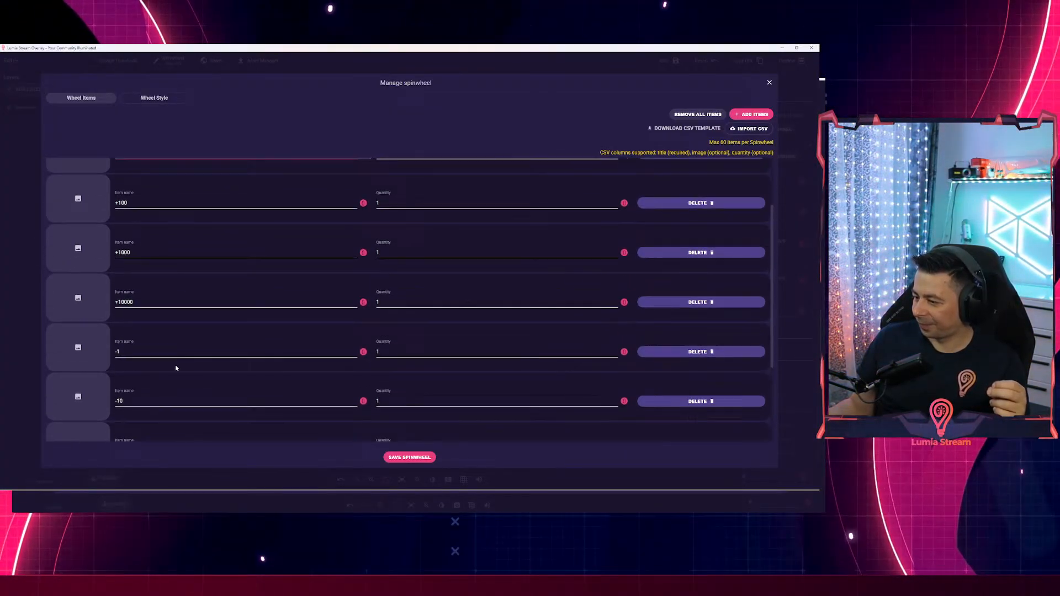
pyautogui.click(769, 83)
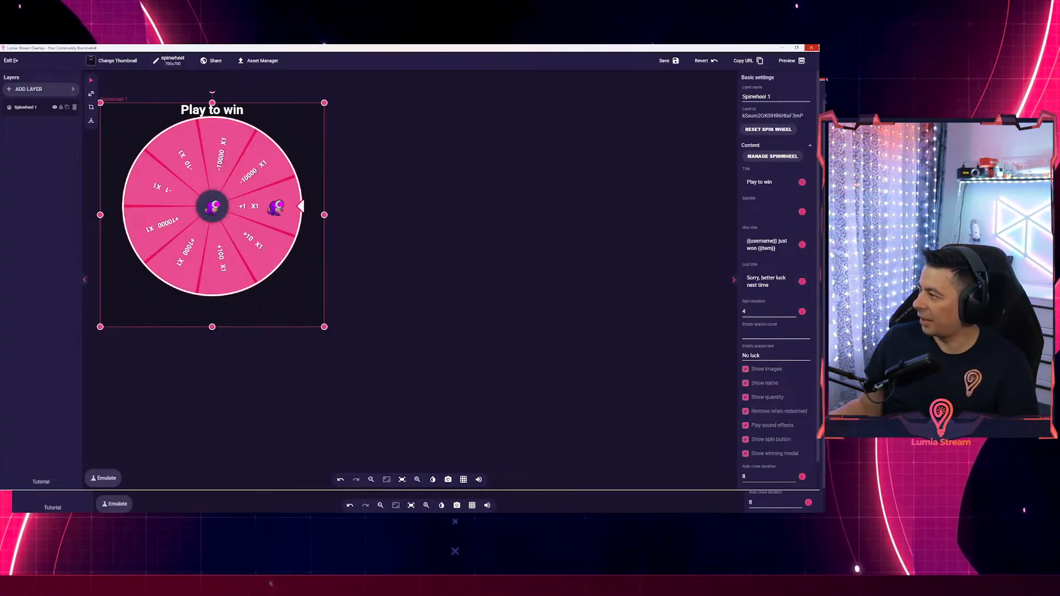
# Exit the spinwheel overlay editor, confirming to leave without saving.
pyautogui.click(811, 47)
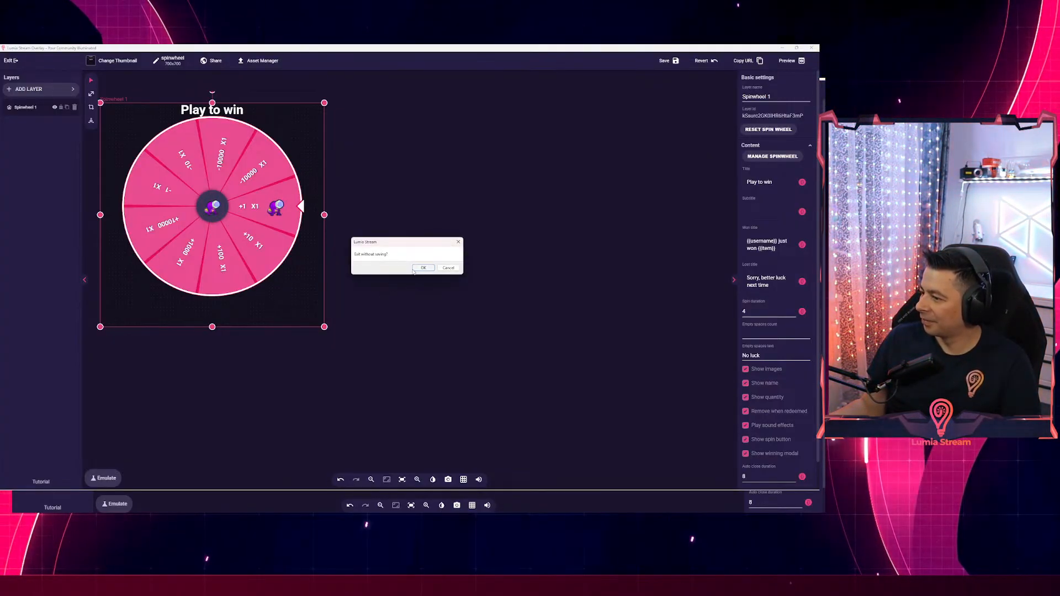
pyautogui.click(415, 268)
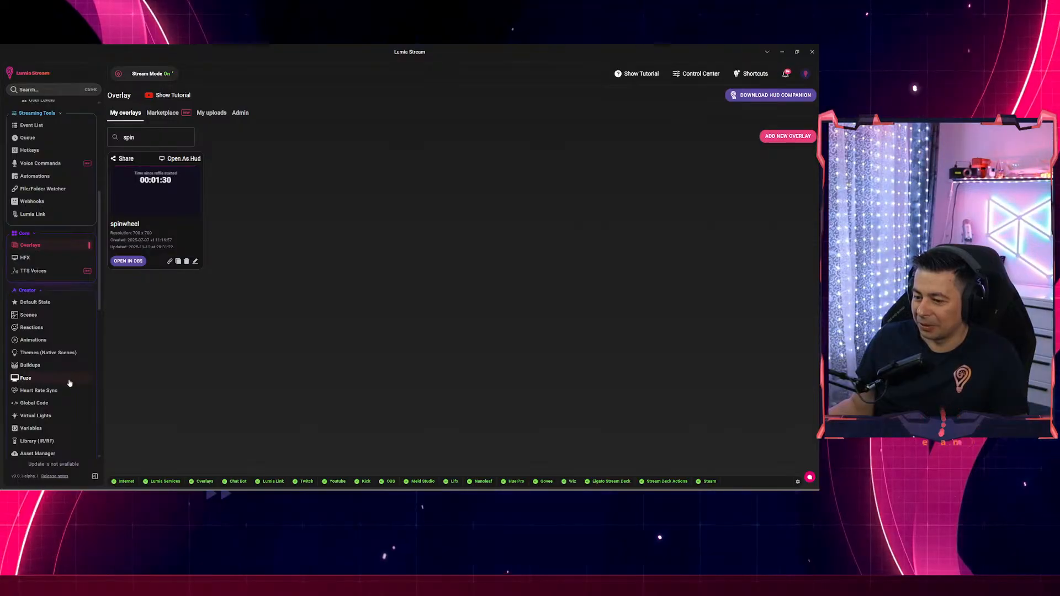
# Open Viewer Profiles under Engagement, turn it on, and scroll through the tracked viewers.
pyautogui.scroll(-3, 74, 381)
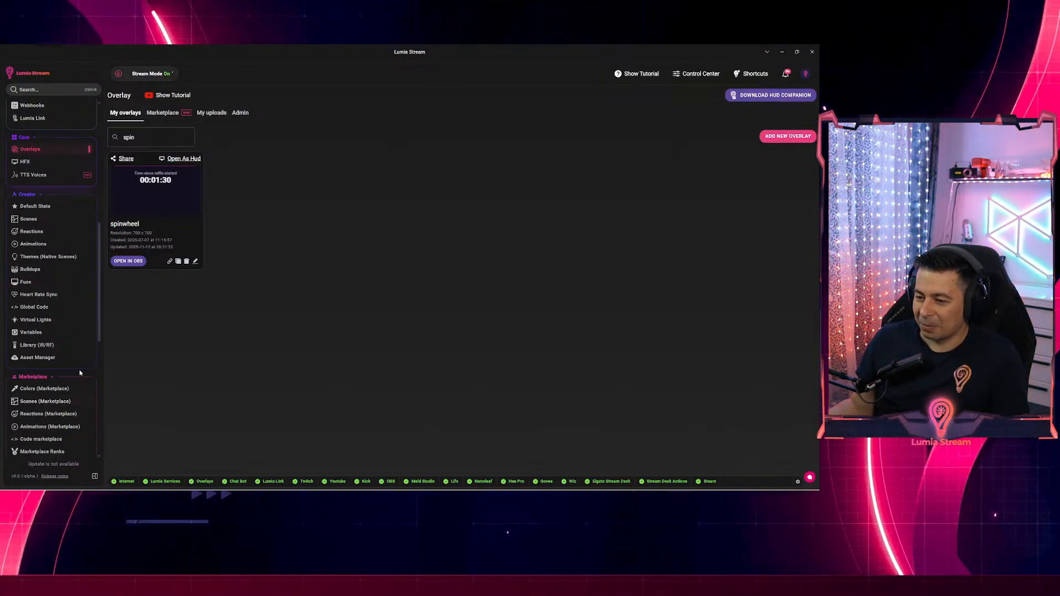
pyautogui.scroll(-3, 78, 370)
pyautogui.click(39, 388)
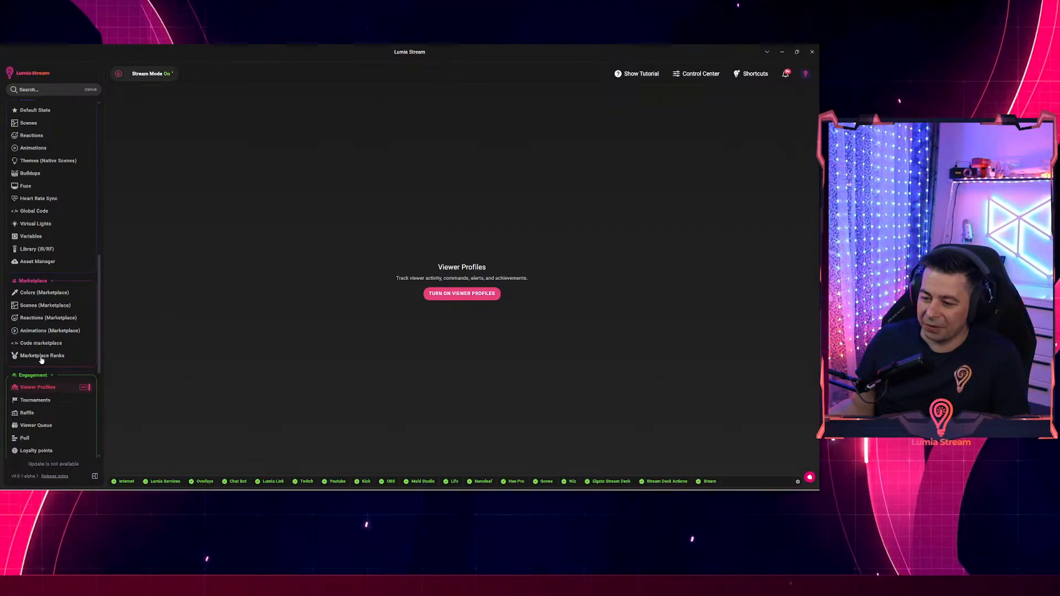
pyautogui.click(478, 297)
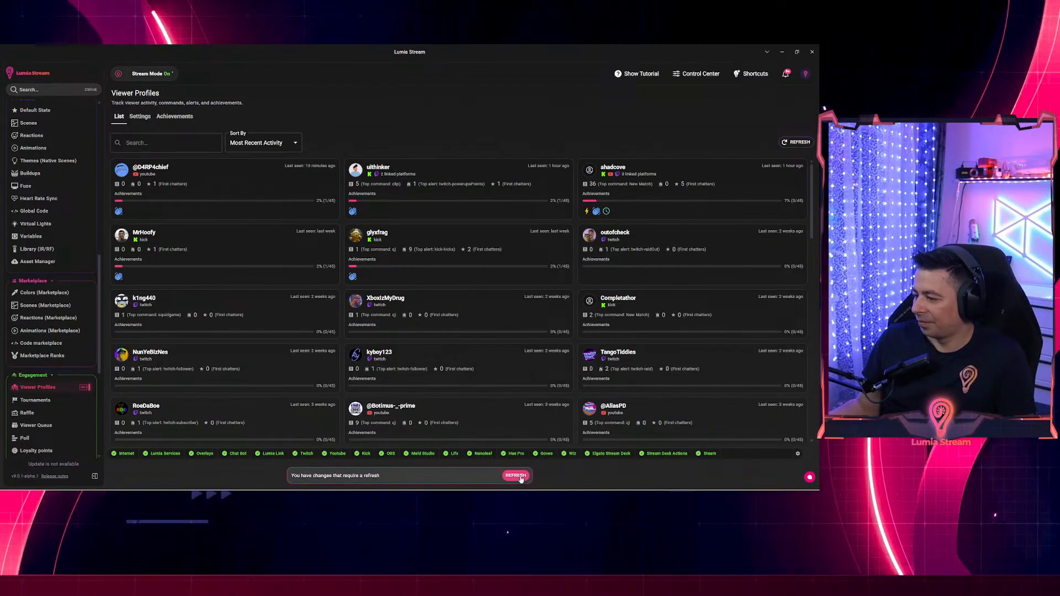
pyautogui.scroll(-5, 304, 302)
pyautogui.scroll(-8, 304, 302)
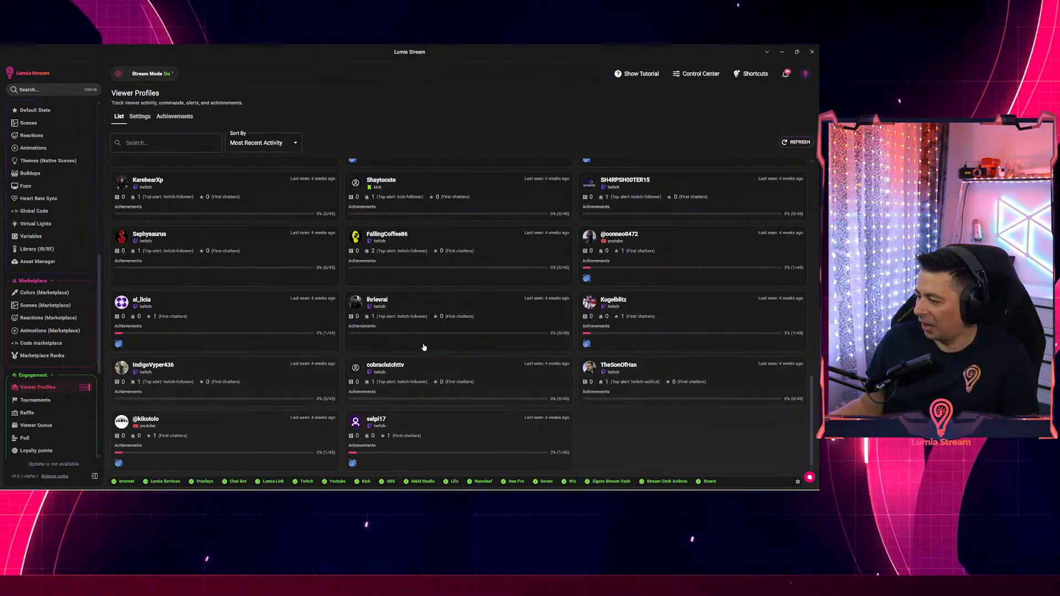
pyautogui.scroll(15, 424, 346)
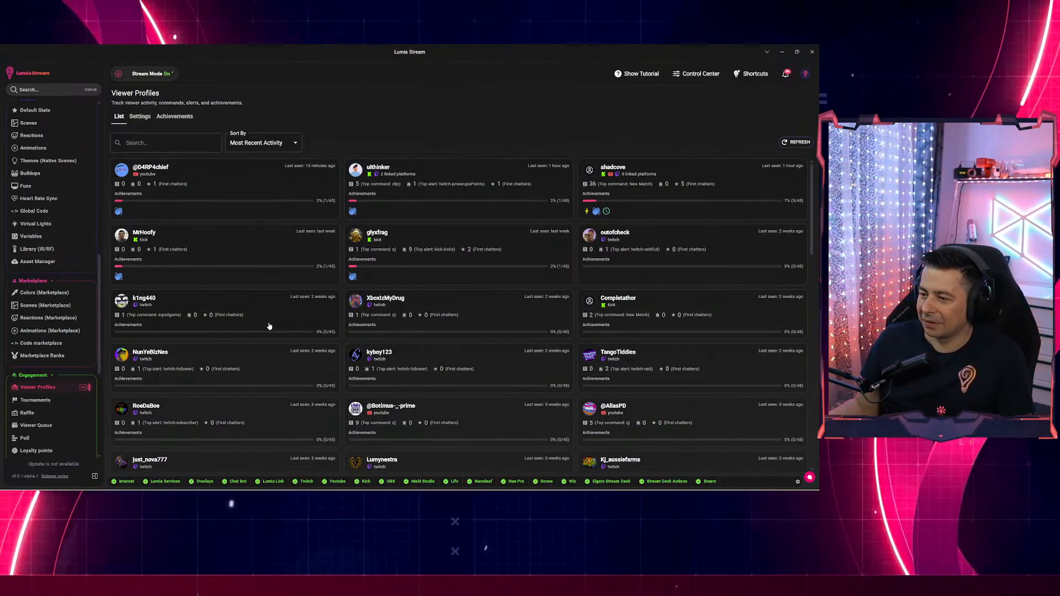
# Review the Viewer Profiles Settings tab, then browse Achievements like First In and Bits Spark.
pyautogui.click(139, 116)
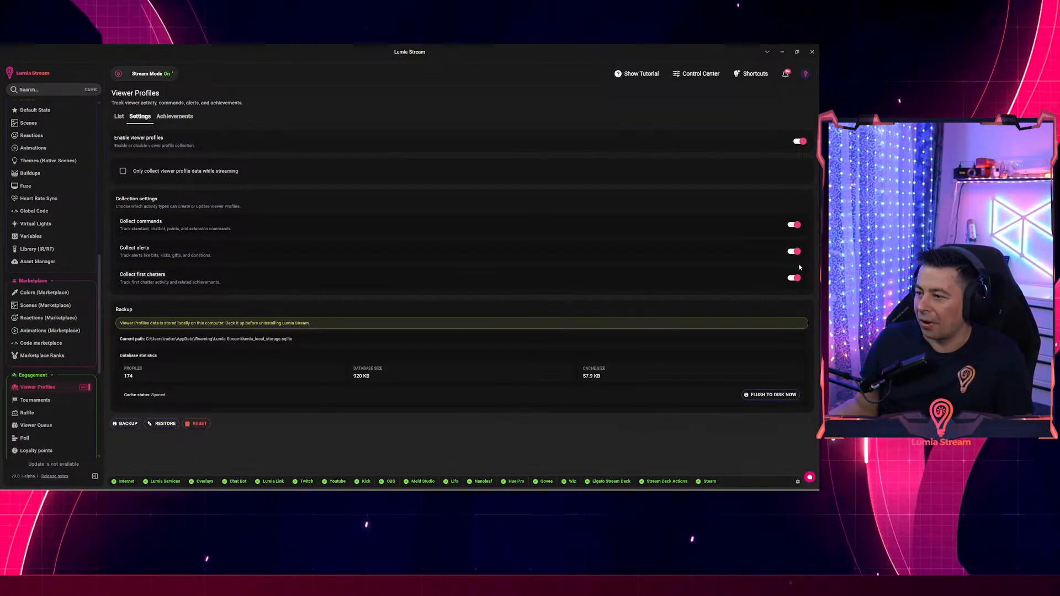
pyautogui.click(175, 117)
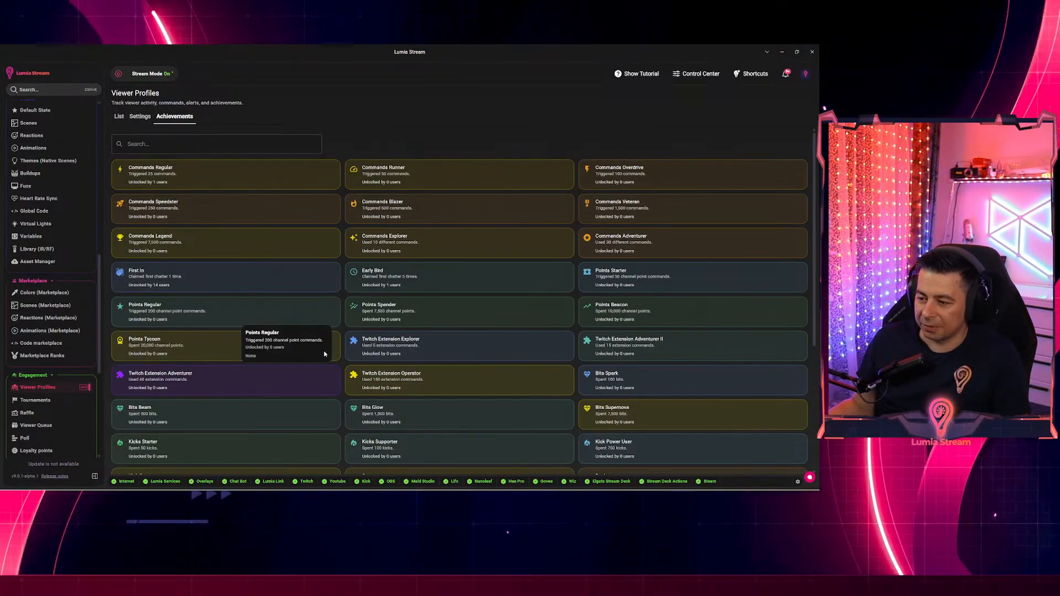
pyautogui.scroll(-2, 349, 366)
pyautogui.scroll(-2, 358, 368)
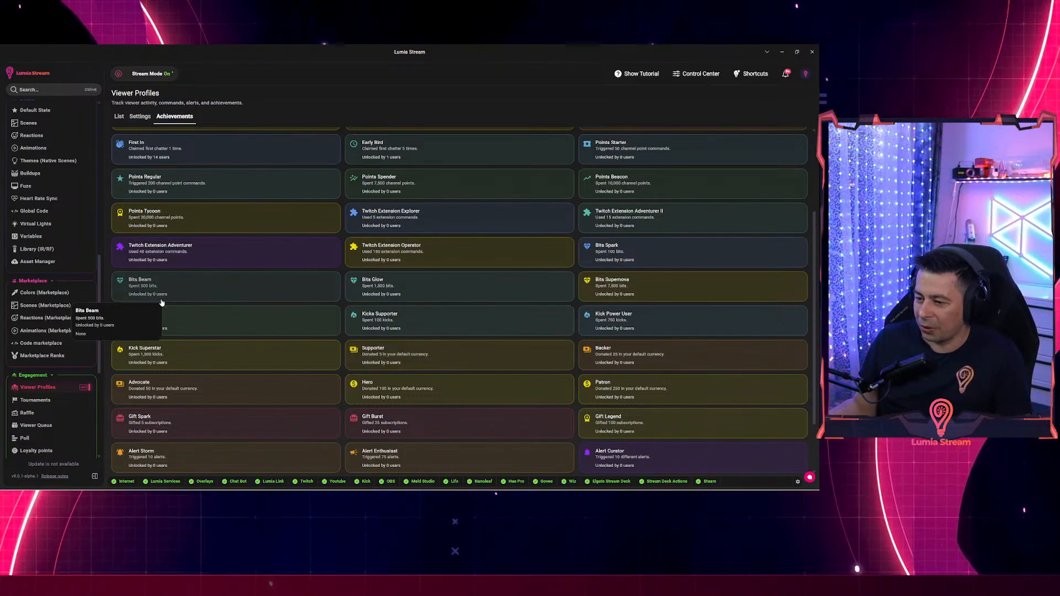
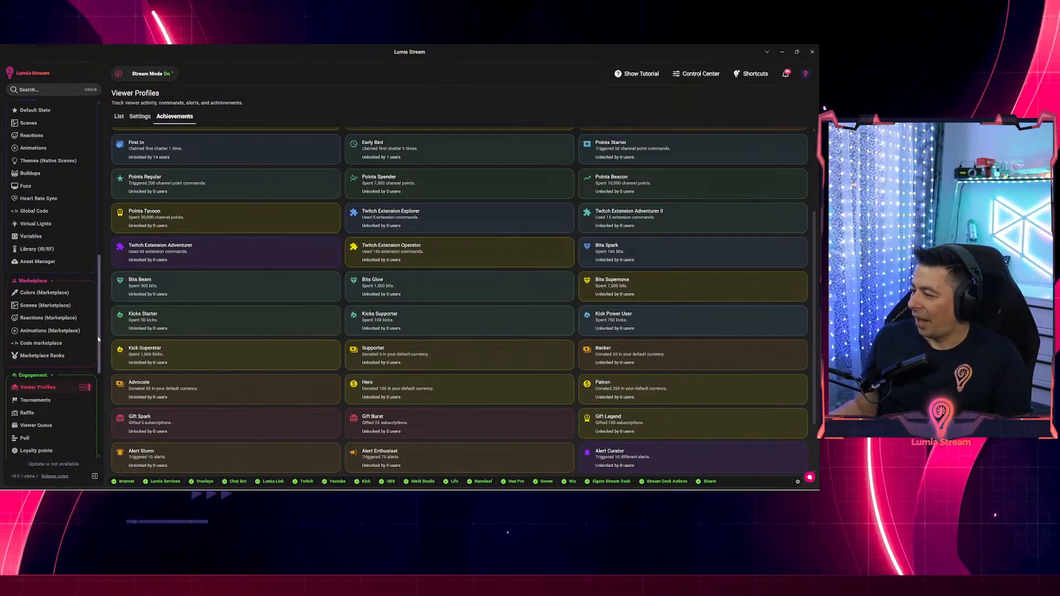
# Expand the Lumia alerts, open Viewer Achievement, and bring up its Add Variation dialog.
pyautogui.moveTo(98, 339); pyautogui.dragTo(93, 187)
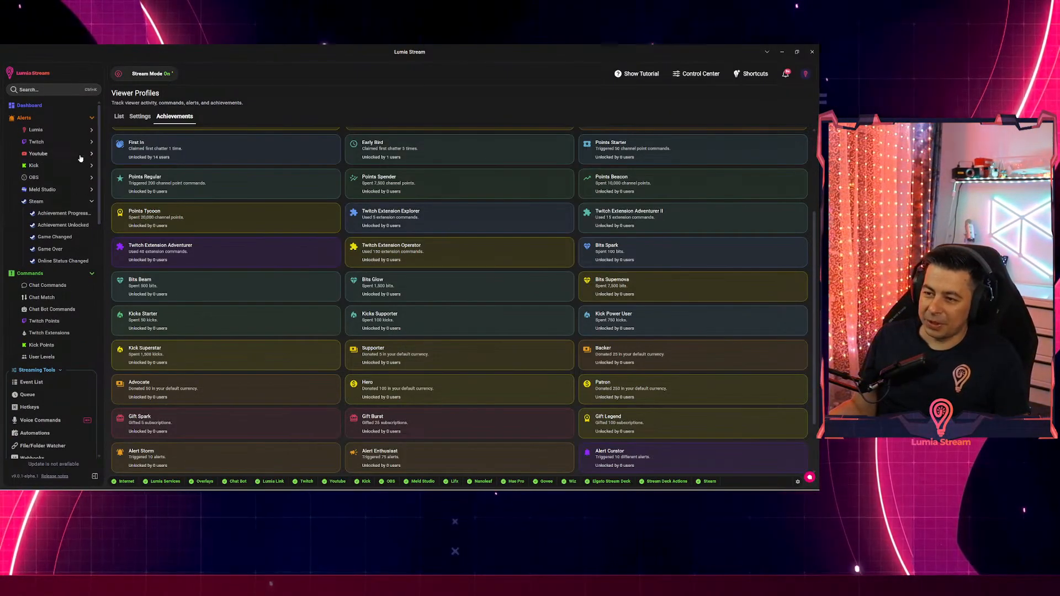
pyautogui.click(38, 130)
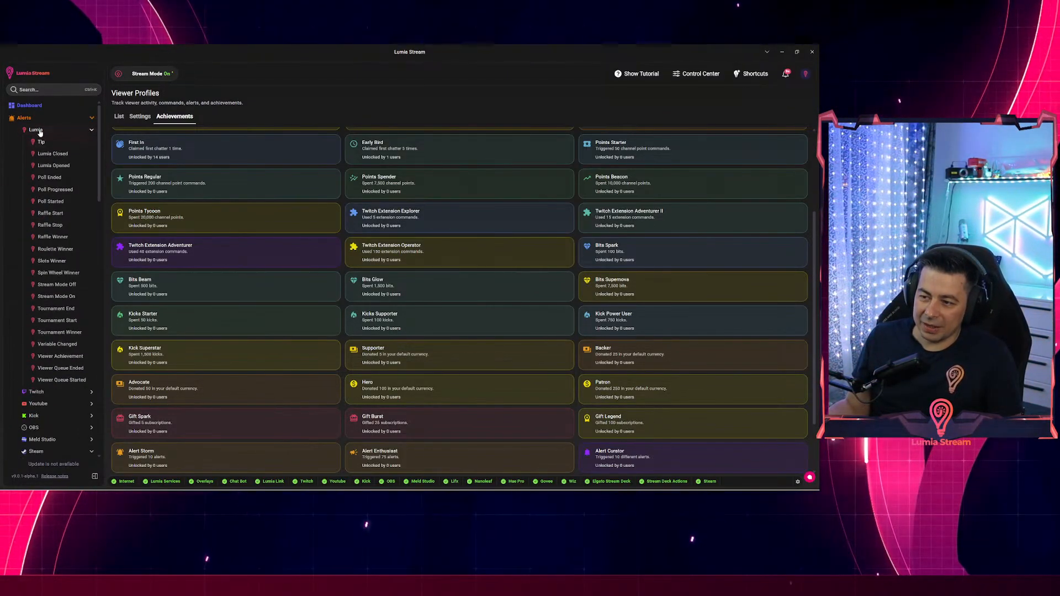
pyautogui.click(61, 357)
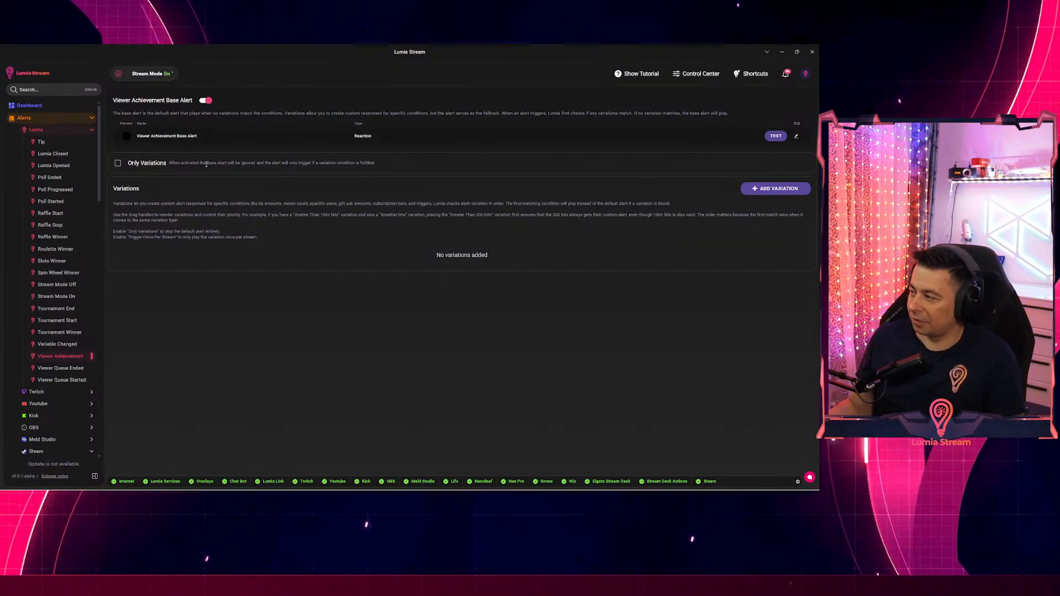
pyautogui.click(755, 189)
# Save a 'supernova 7500' variation with condition Achievement Name set to Bits Supernova.
pyautogui.click(429, 168)
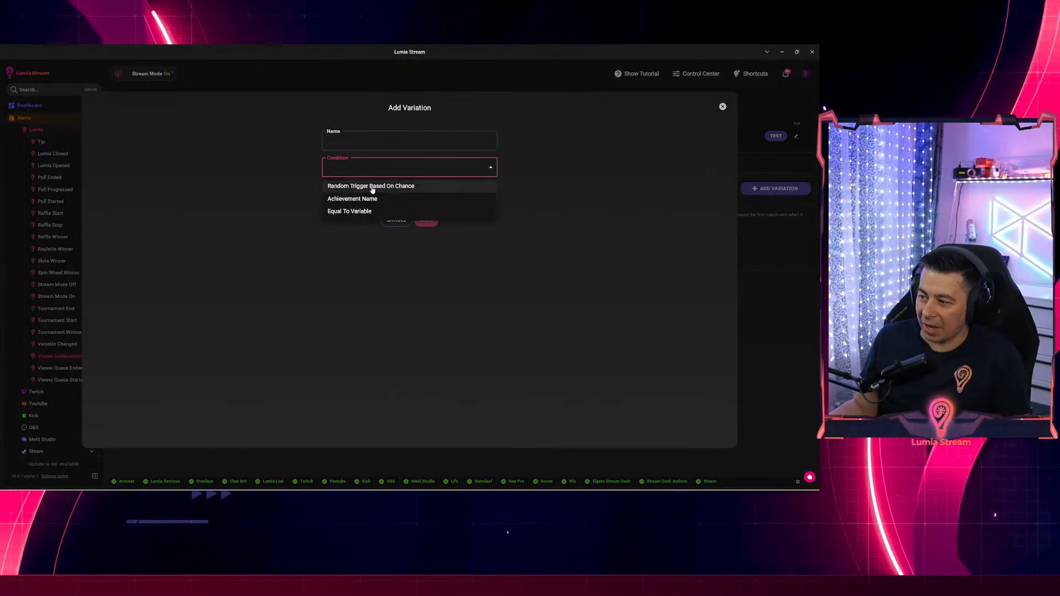
pyautogui.click(343, 200)
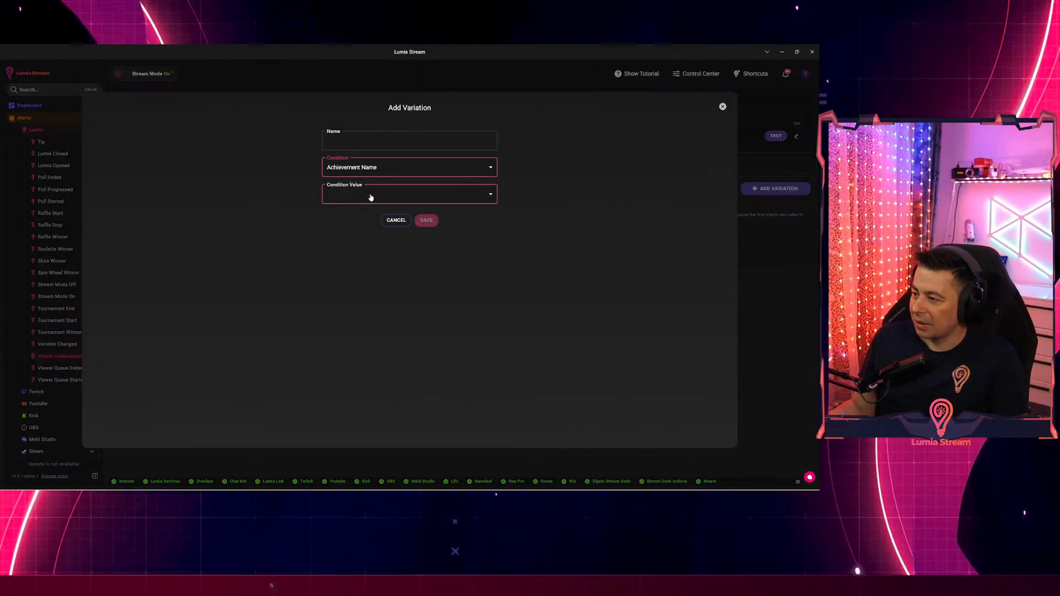
pyautogui.click(371, 198)
pyautogui.scroll(-1, 368, 224)
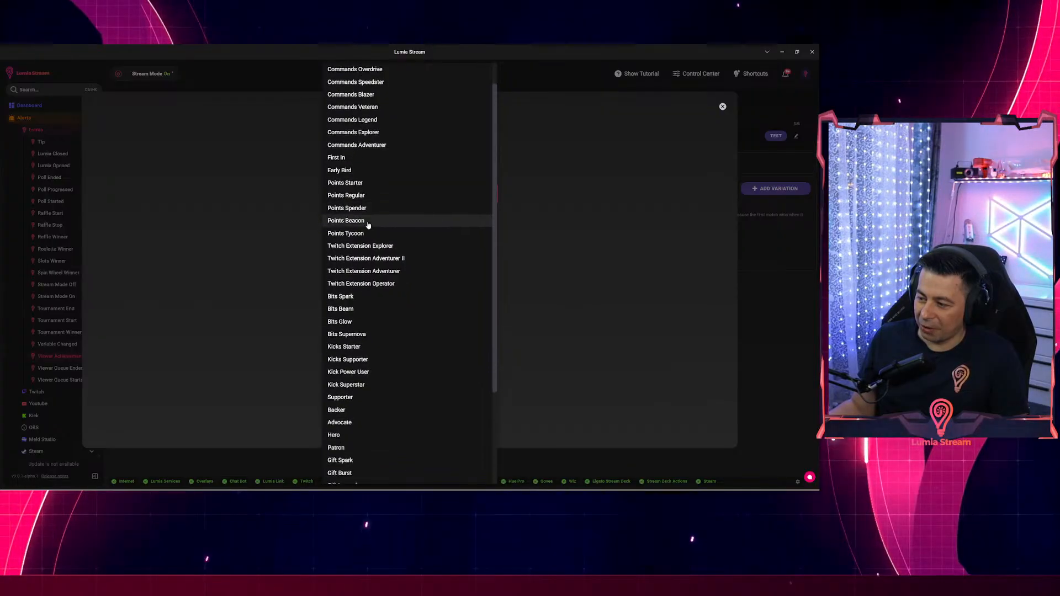
pyautogui.click(347, 330)
pyautogui.click(353, 138)
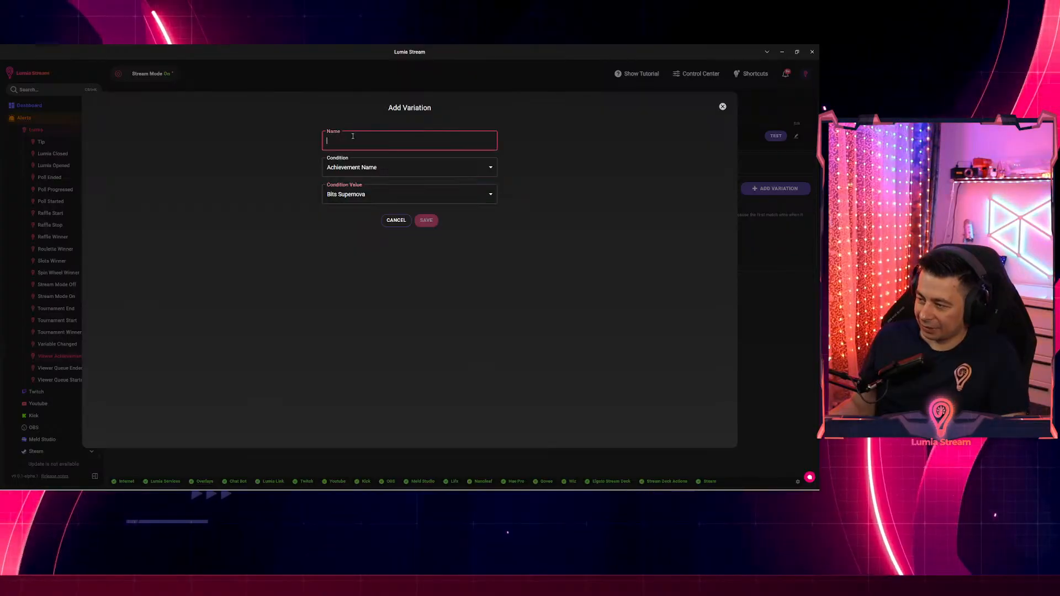
pyautogui.write('sup')
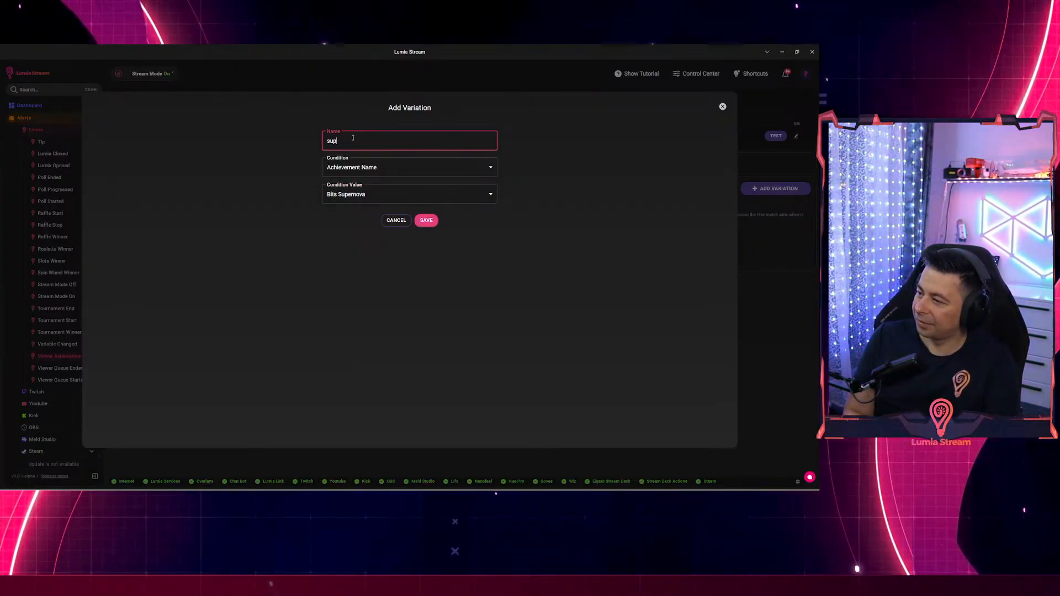
pyautogui.write('ernova')
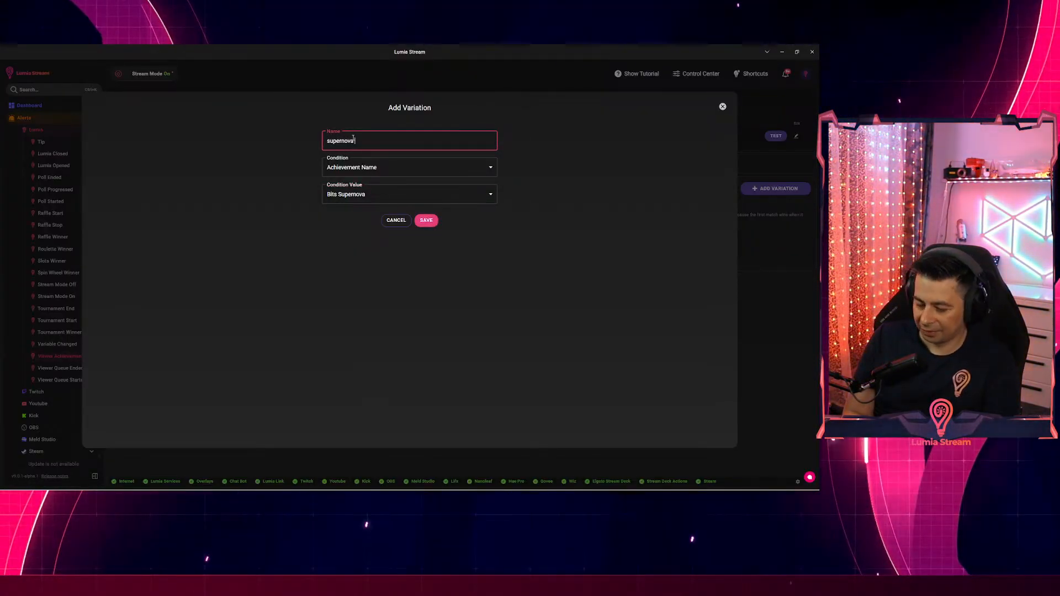
pyautogui.write(' 7500')
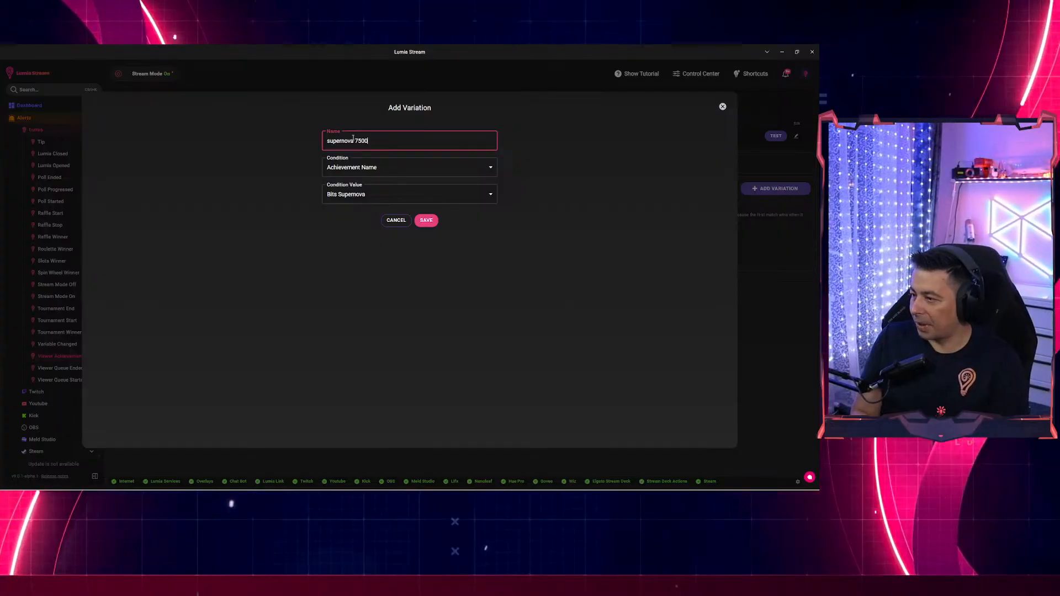
pyautogui.click(424, 223)
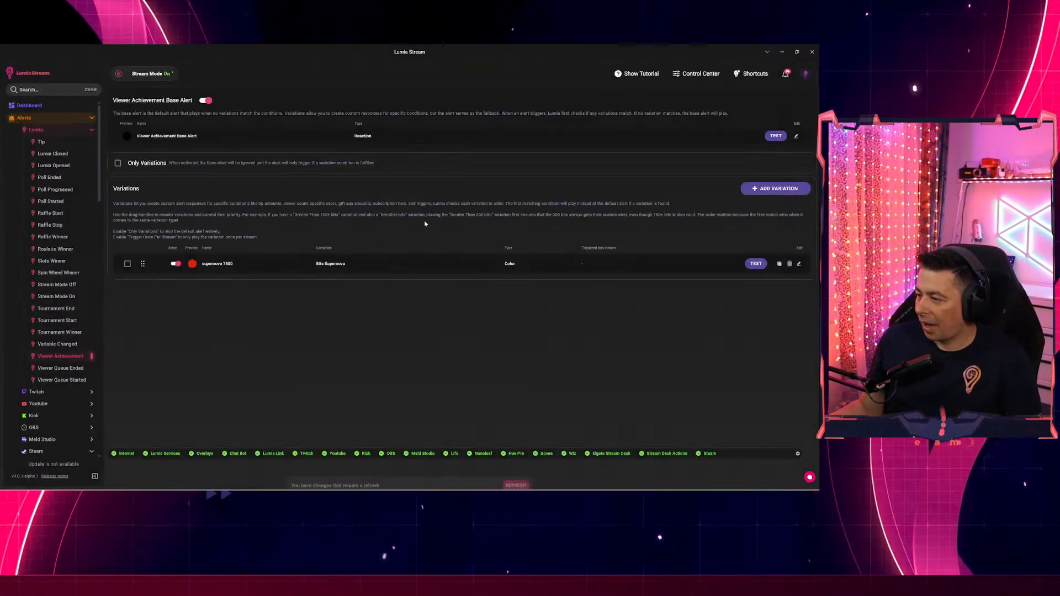
pyautogui.click(515, 475)
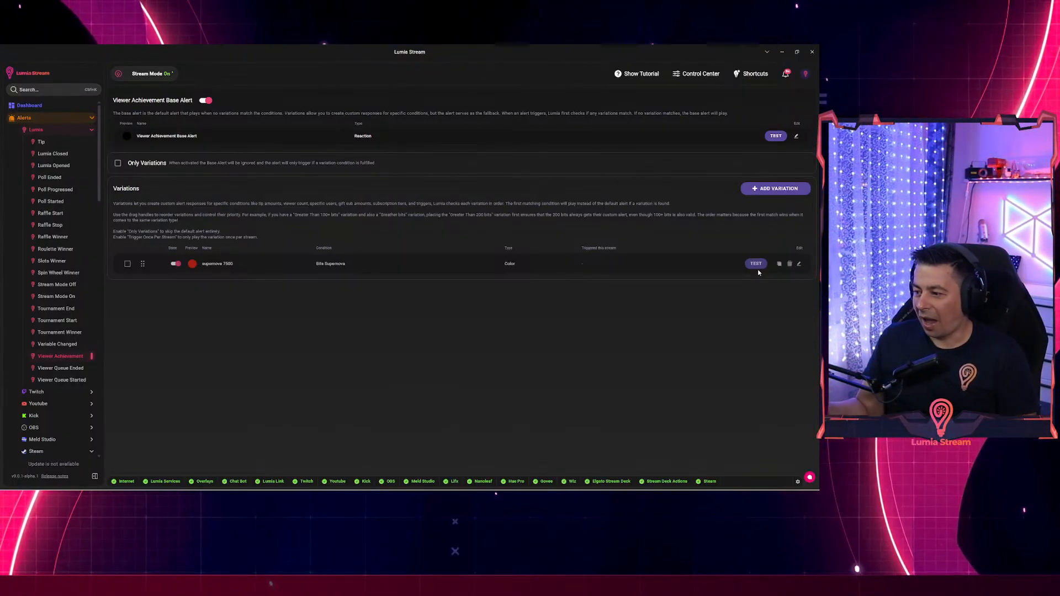
pyautogui.click(799, 263)
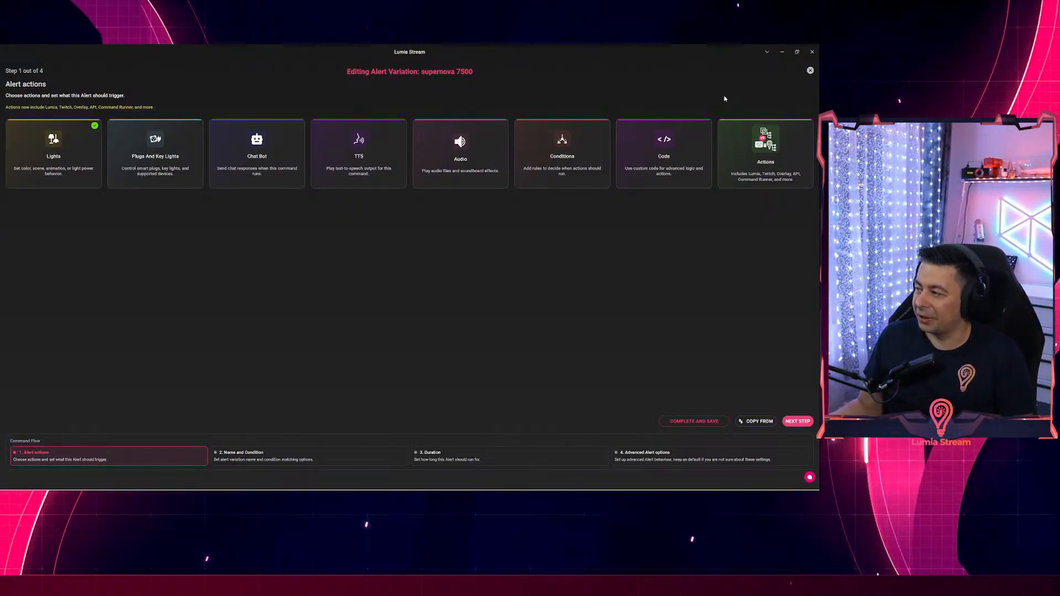
pyautogui.click(810, 71)
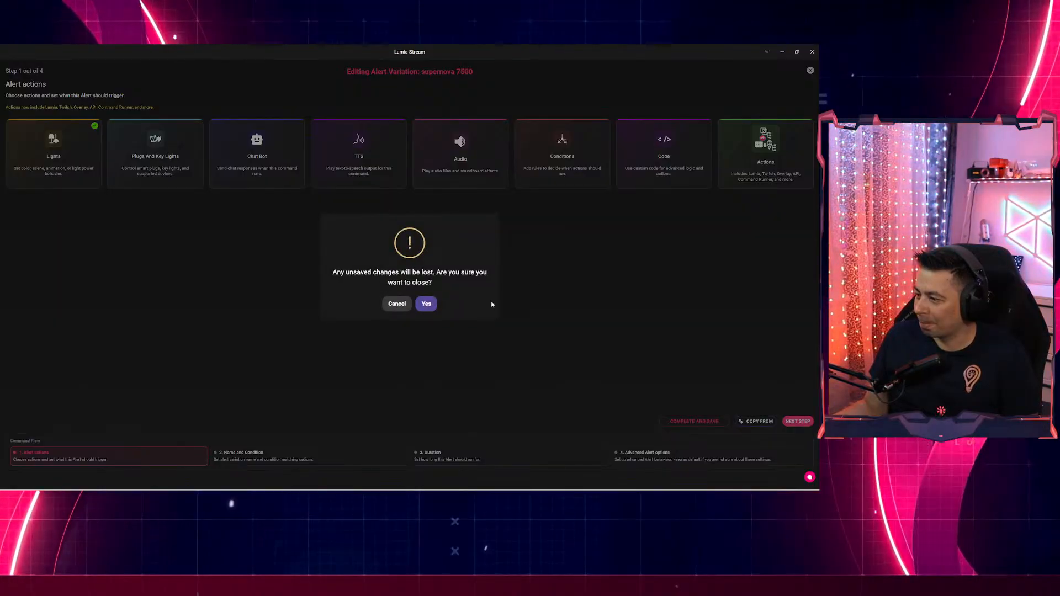
pyautogui.click(426, 305)
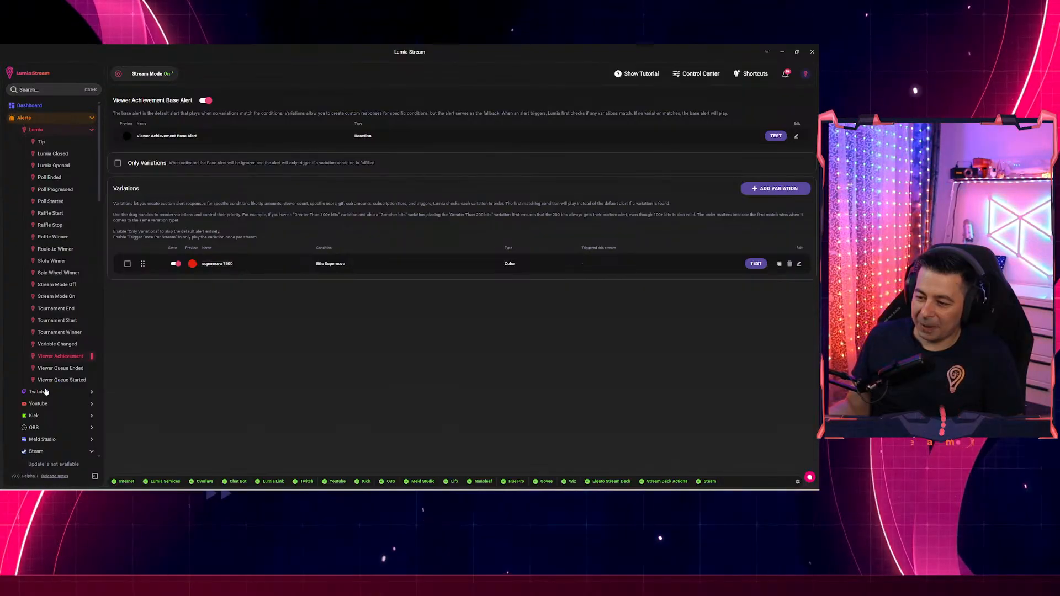
# Go to Engagement > Viewer Profiles and show one viewer's detailed statistics.
pyautogui.scroll(-2, 45, 388)
pyautogui.scroll(-5, 81, 325)
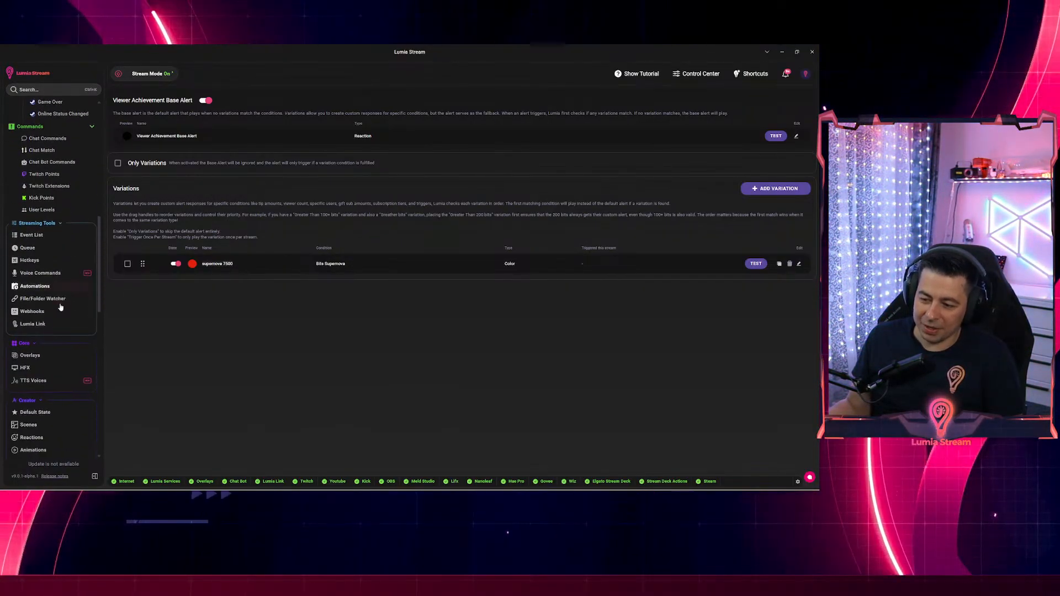
pyautogui.scroll(-5, 74, 325)
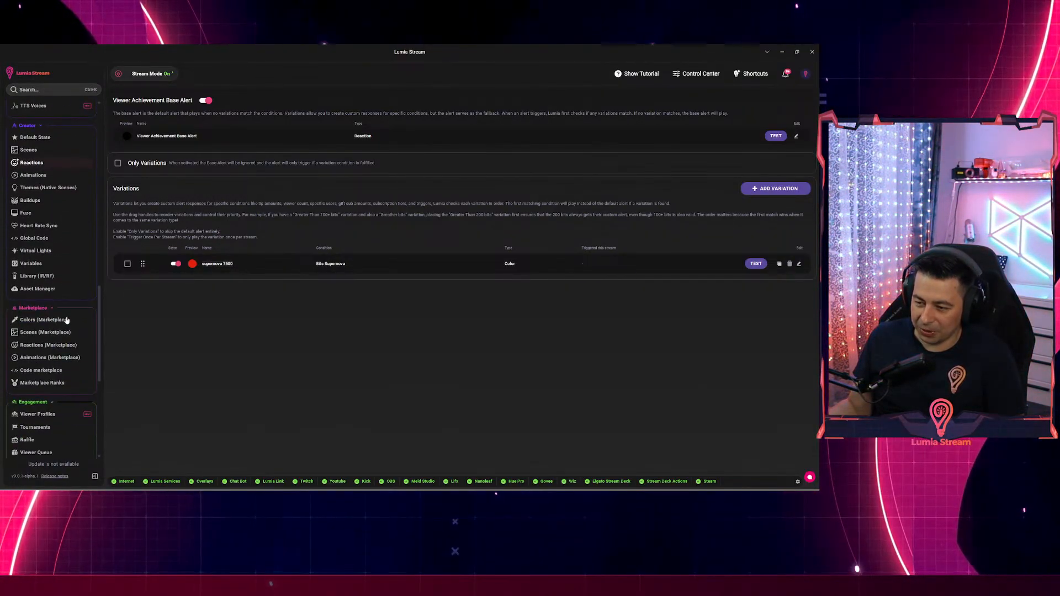
pyautogui.click(37, 254)
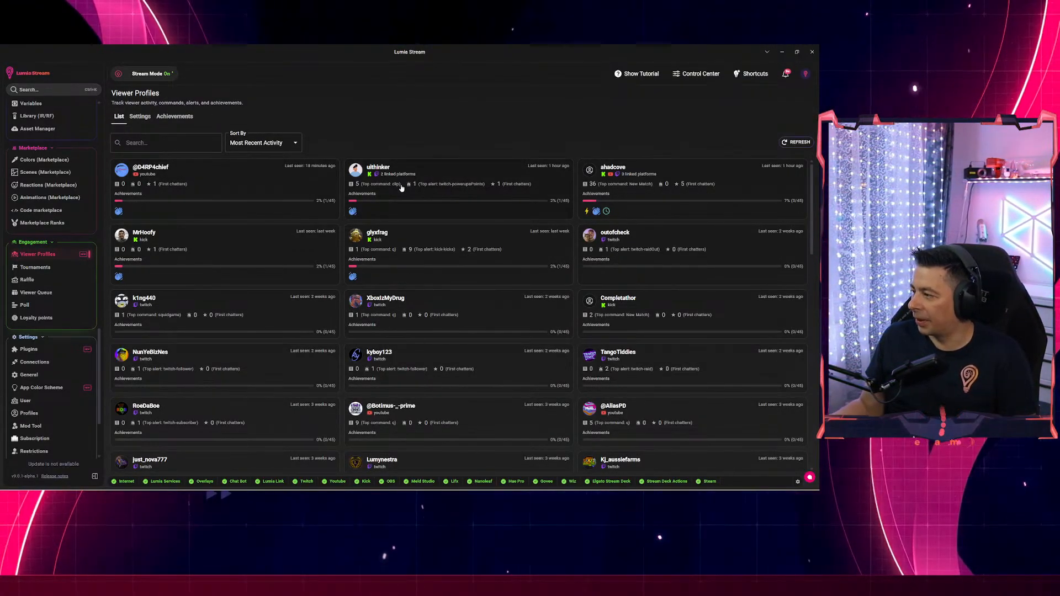
pyautogui.click(622, 191)
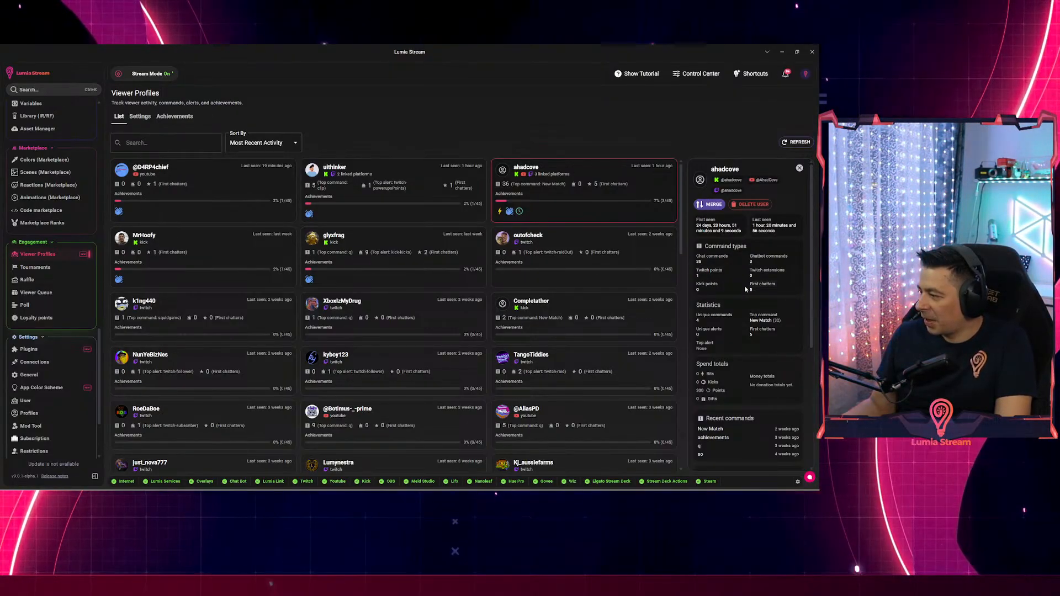
# Review the viewer's spend totals, commands and achievements, then switch to another Kick viewer's profile.
pyautogui.scroll(-1, 733, 286)
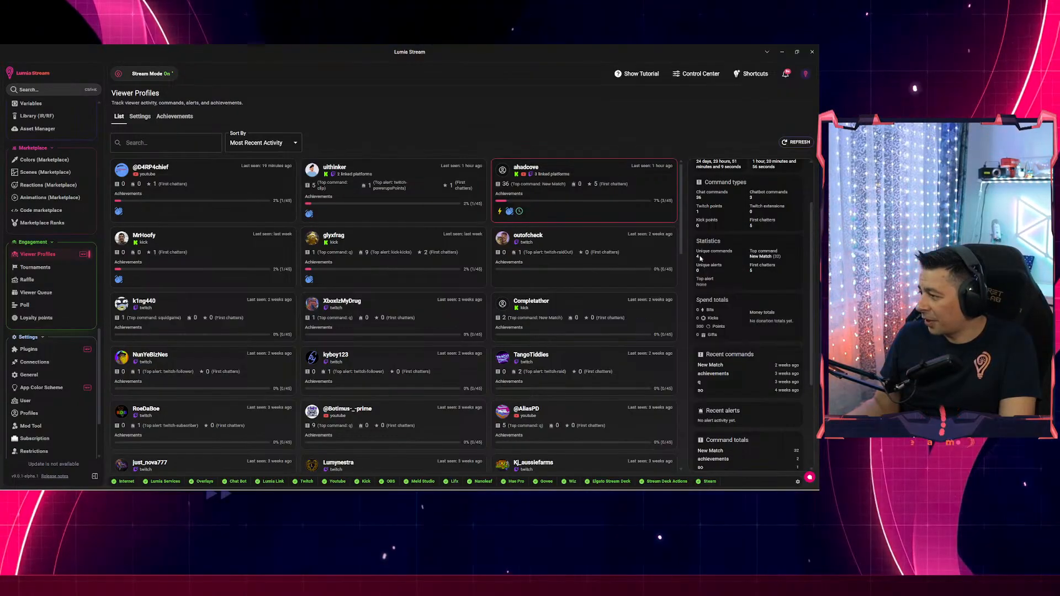
pyautogui.scroll(-1, 753, 309)
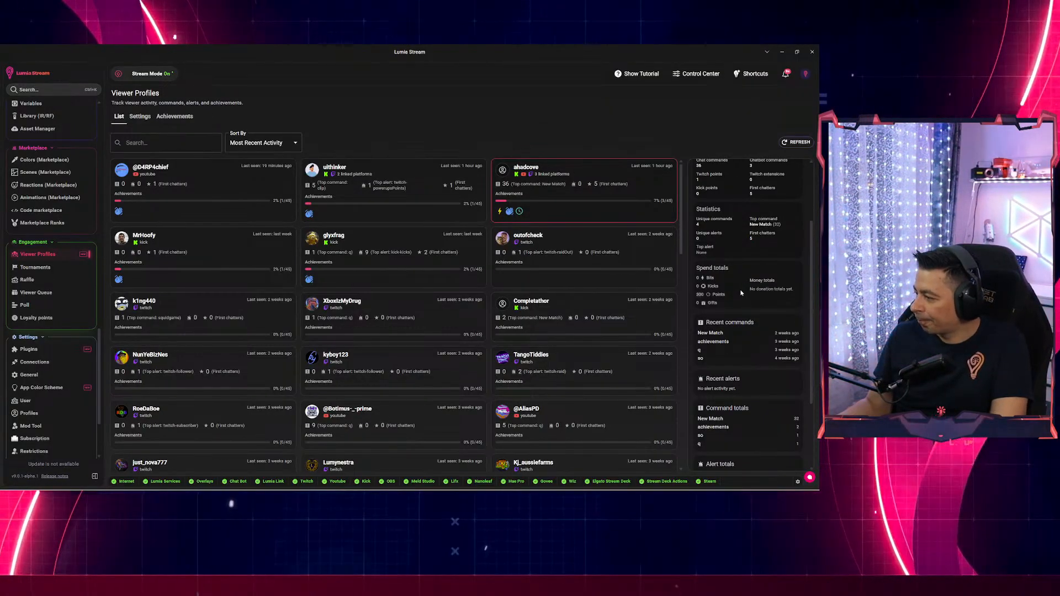
pyautogui.scroll(-1, 741, 292)
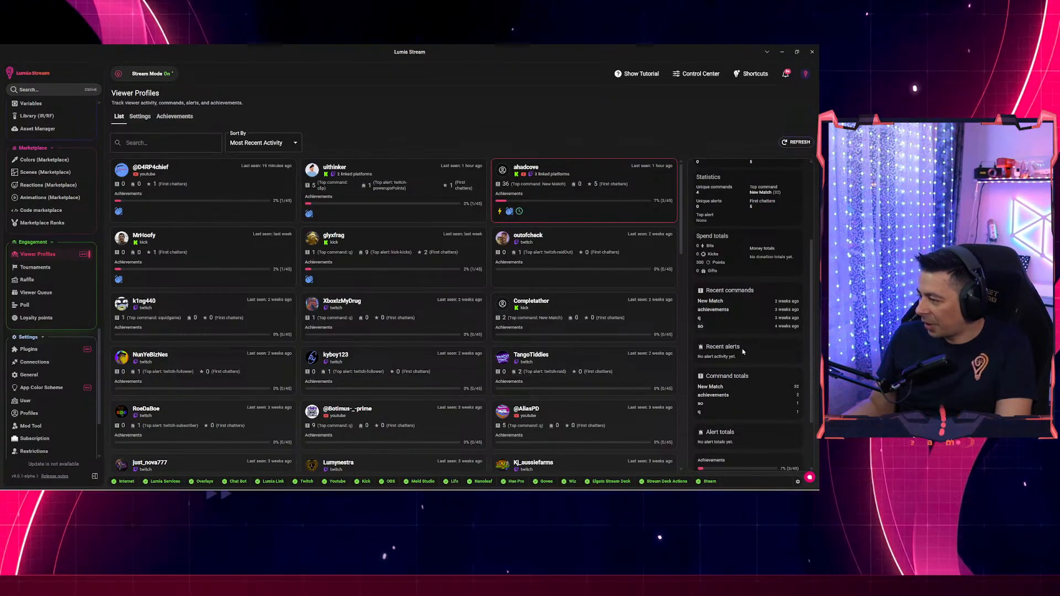
pyautogui.scroll(-2, 752, 334)
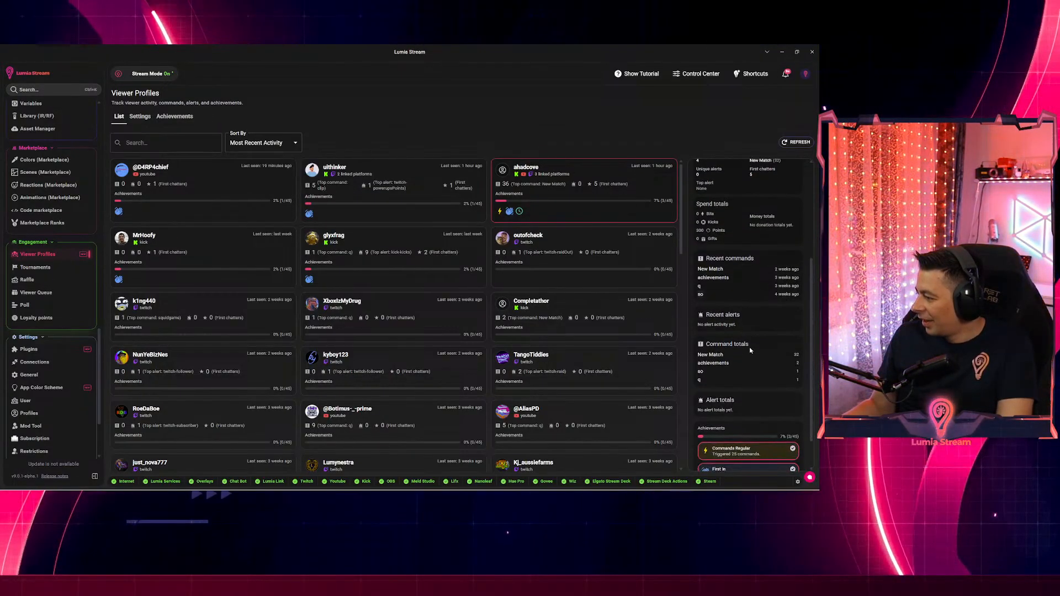
pyautogui.scroll(-1, 743, 361)
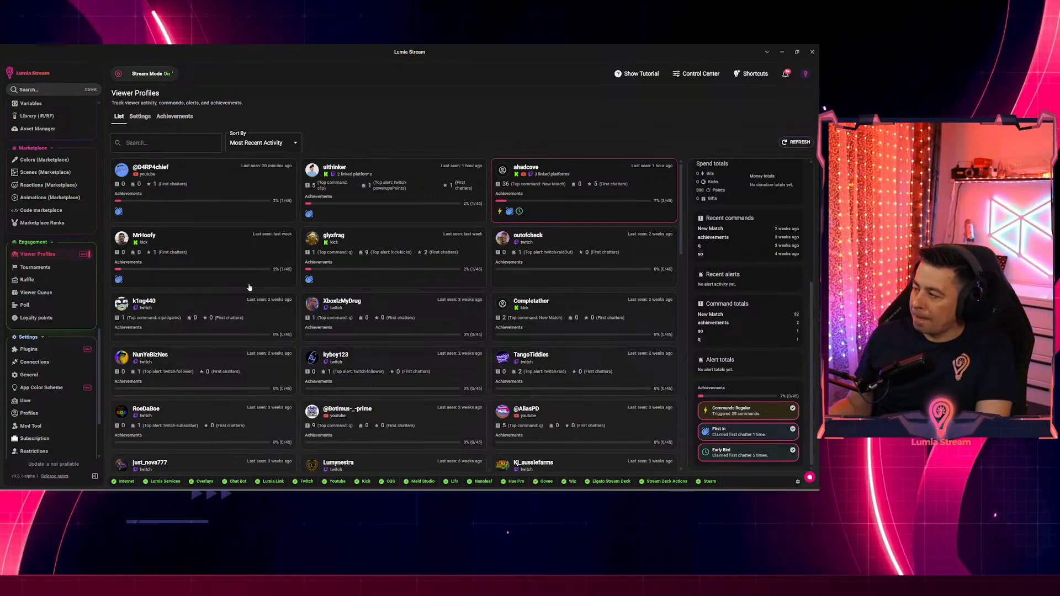
pyautogui.scroll(4, 750, 351)
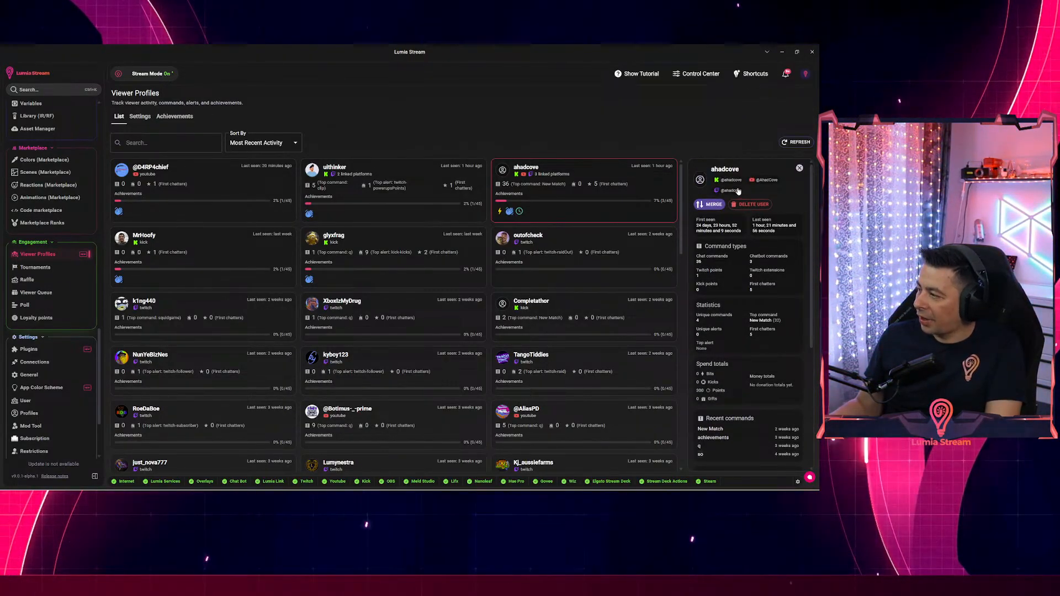
pyautogui.click(717, 207)
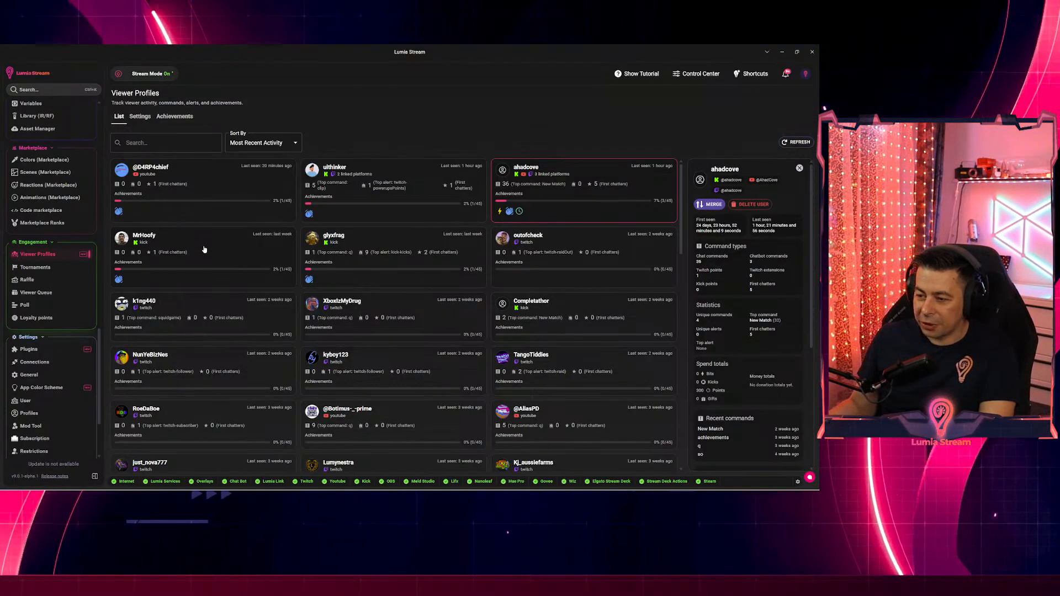
pyautogui.click(204, 250)
# Enable merge mode for this viewer, select another viewer, and decline the merge with No.
pyautogui.click(708, 194)
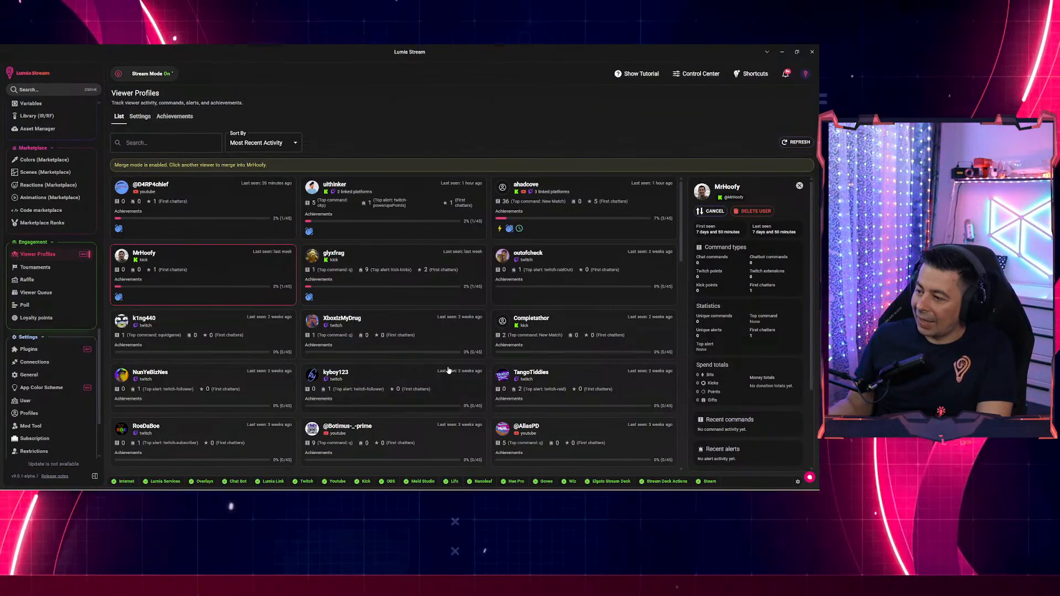
pyautogui.scroll(-3, 447, 366)
pyautogui.scroll(3, 432, 372)
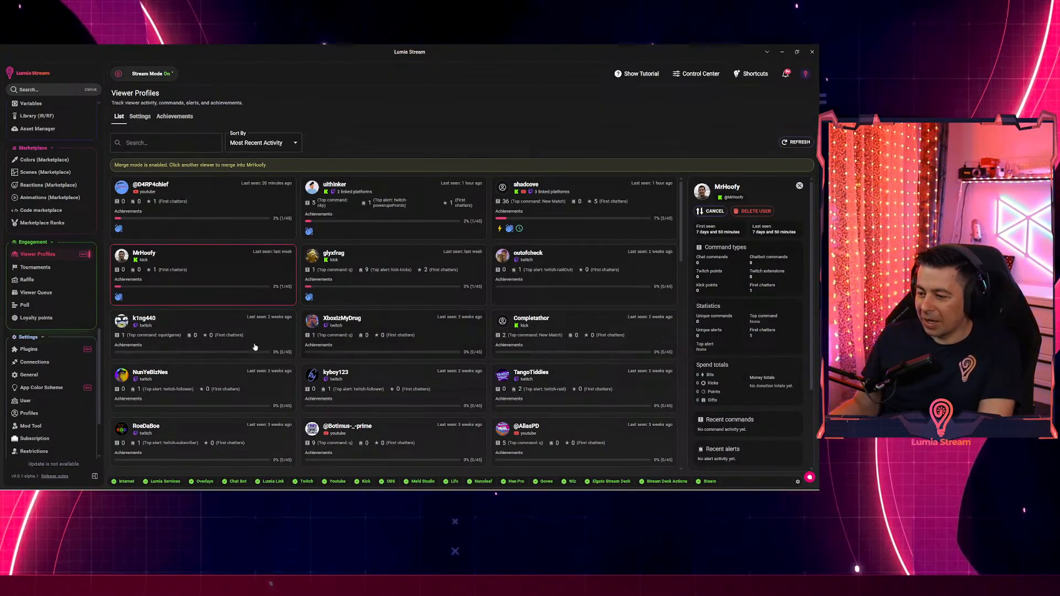
pyautogui.click(171, 324)
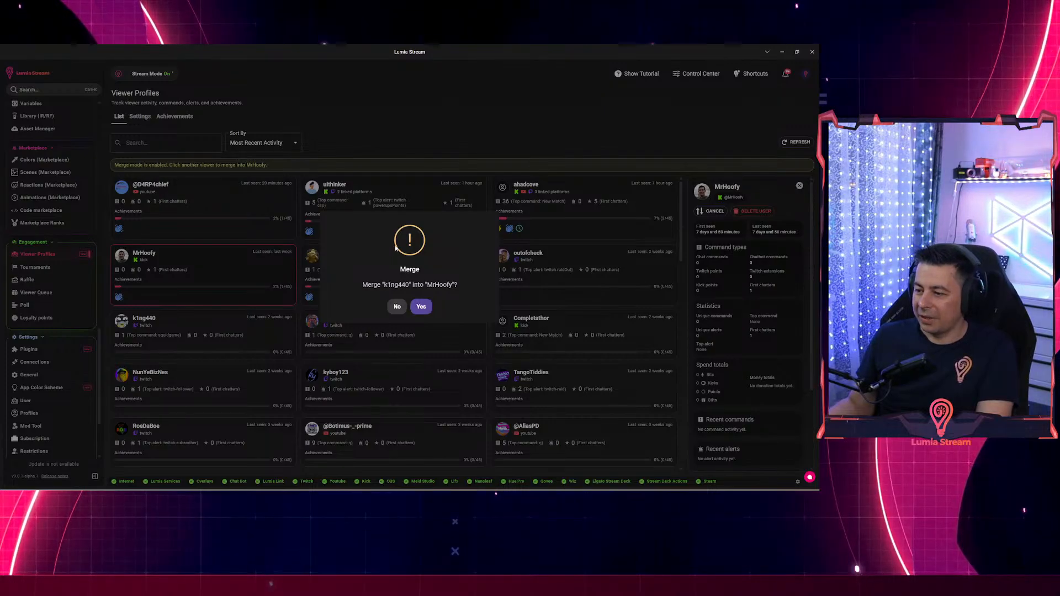
pyautogui.click(396, 307)
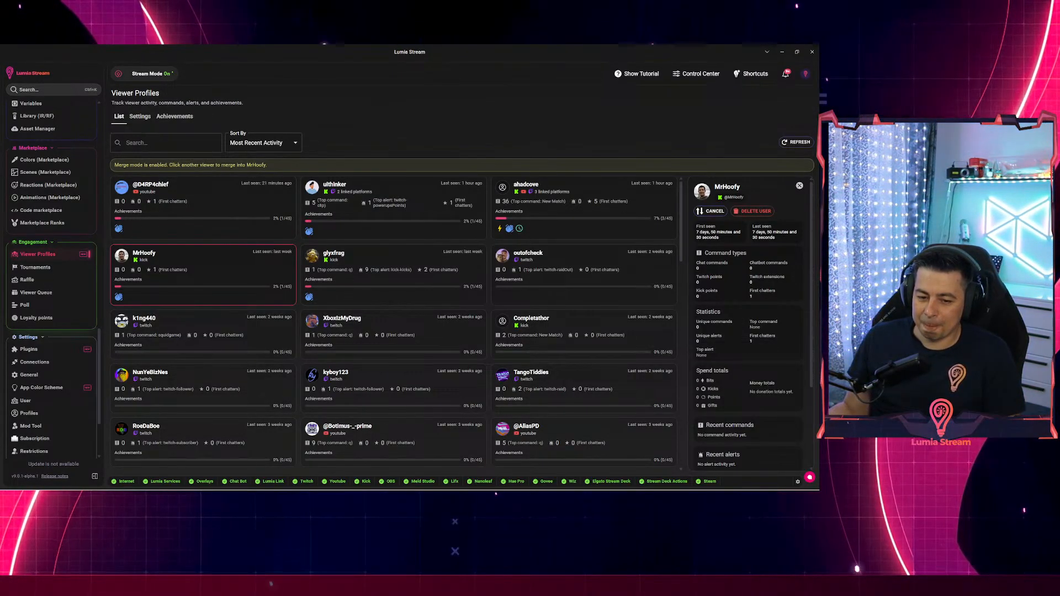
pyautogui.scroll(5, 100, 259)
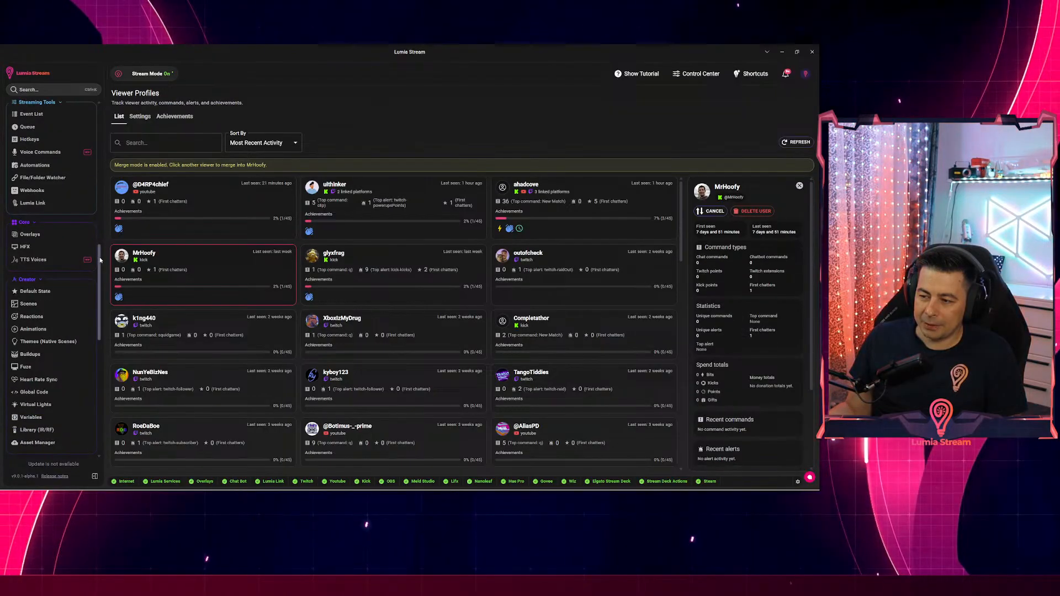
pyautogui.scroll(6, 100, 259)
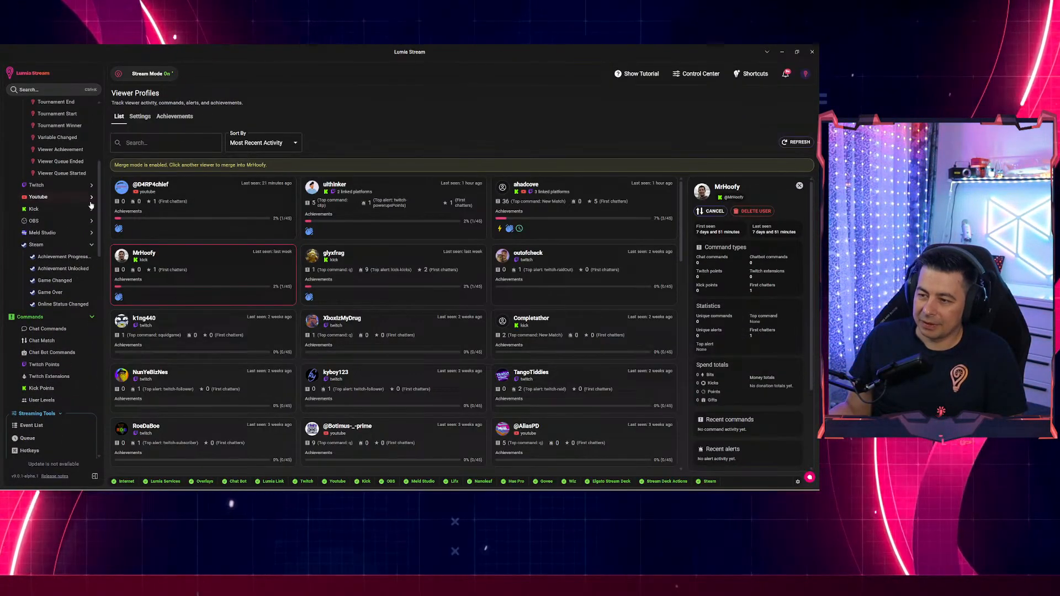
# Expand the Twitch category in the sidebar to list Bits and the other Twitch triggers.
pyautogui.scroll(4, 99, 223)
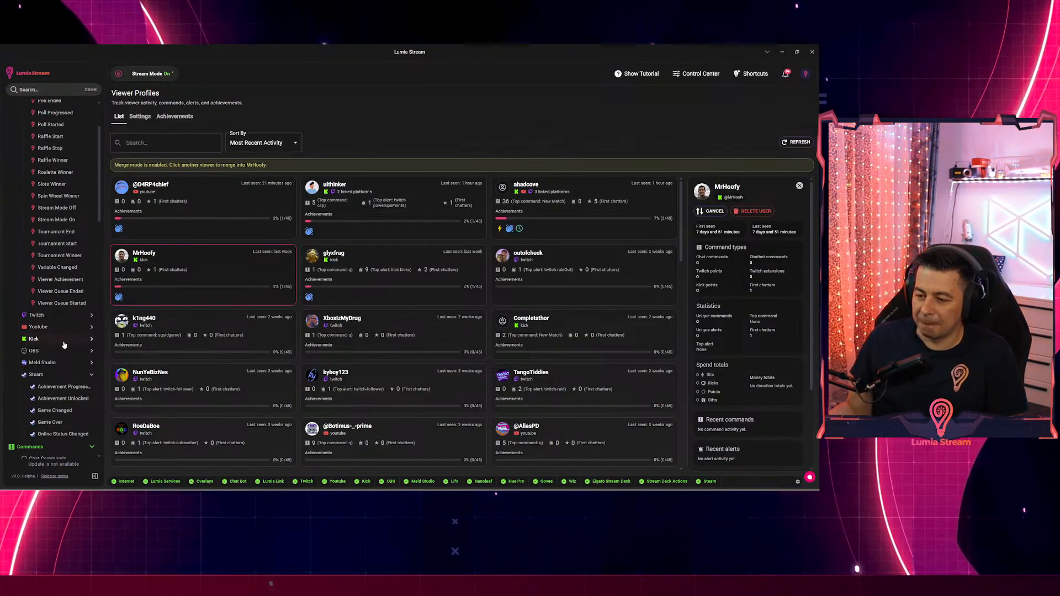
pyautogui.click(49, 315)
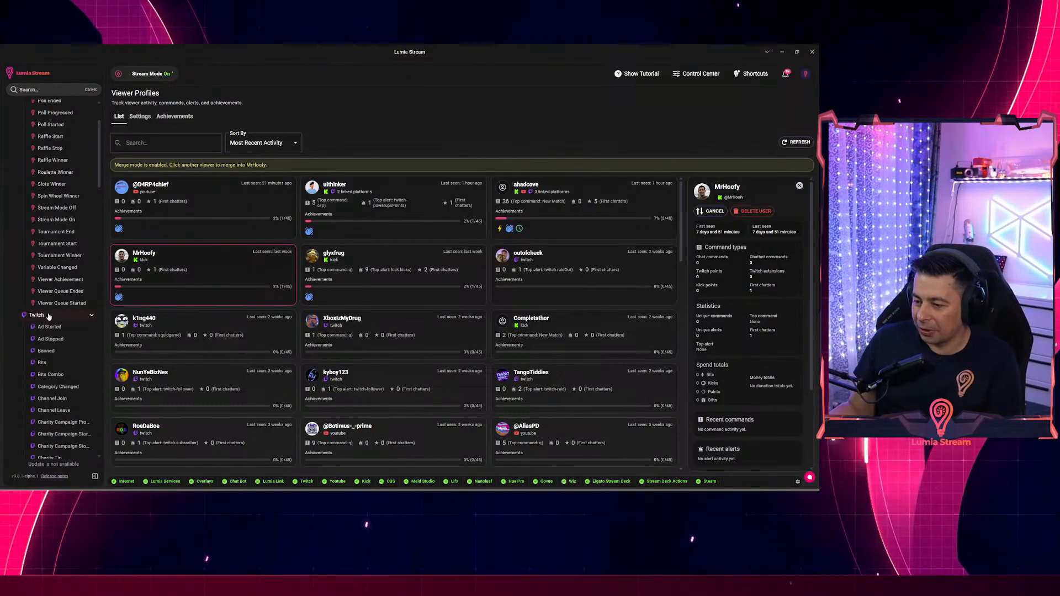
pyautogui.scroll(-2, 89, 349)
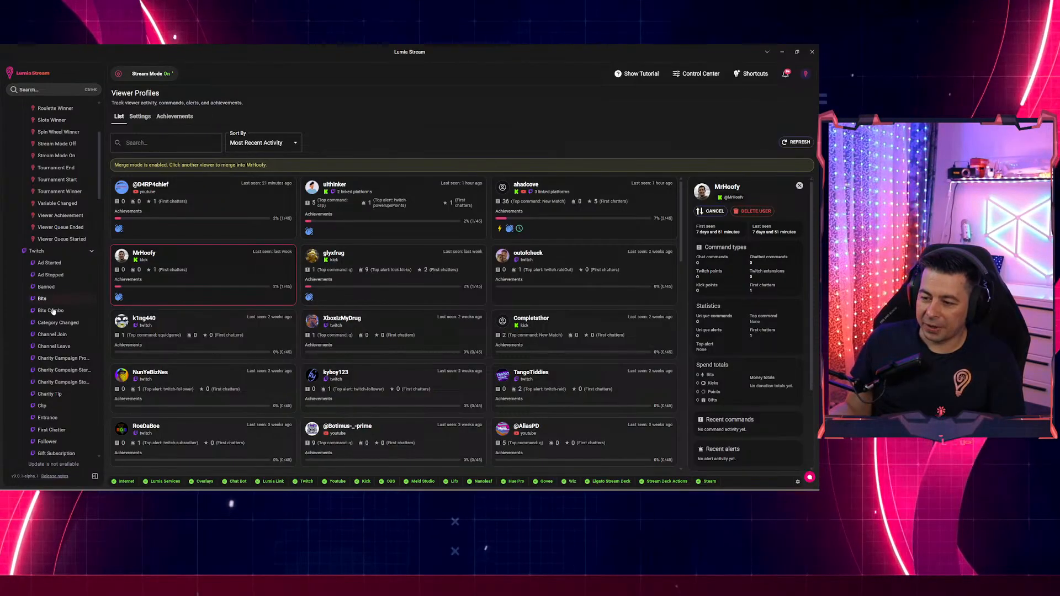
# Turn on 'Wait for TTS to finish' in the Twitch Bits base alert, save, and refresh.
pyautogui.click(44, 299)
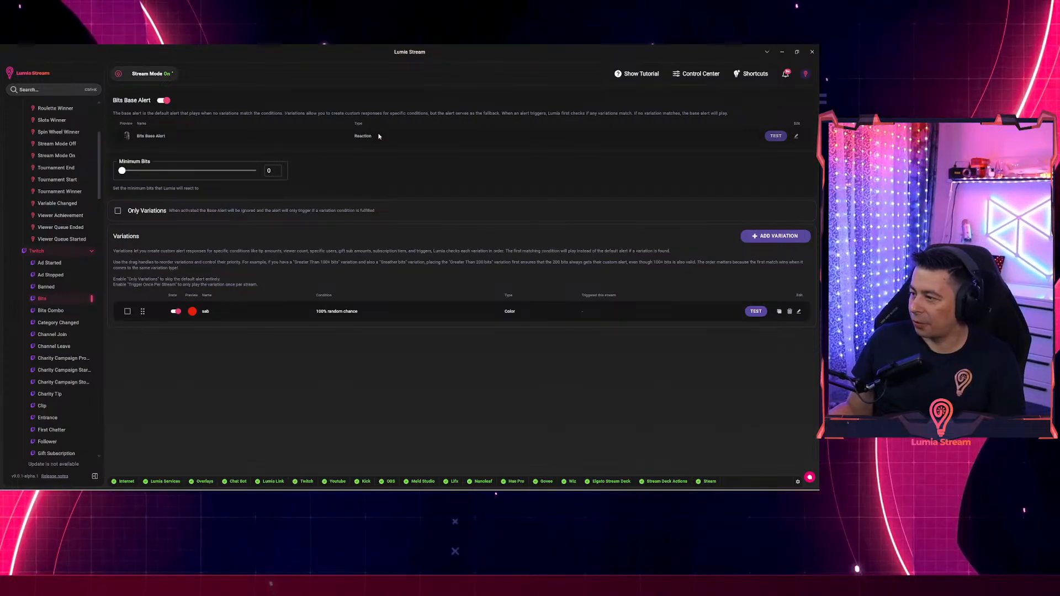
pyautogui.click(776, 136)
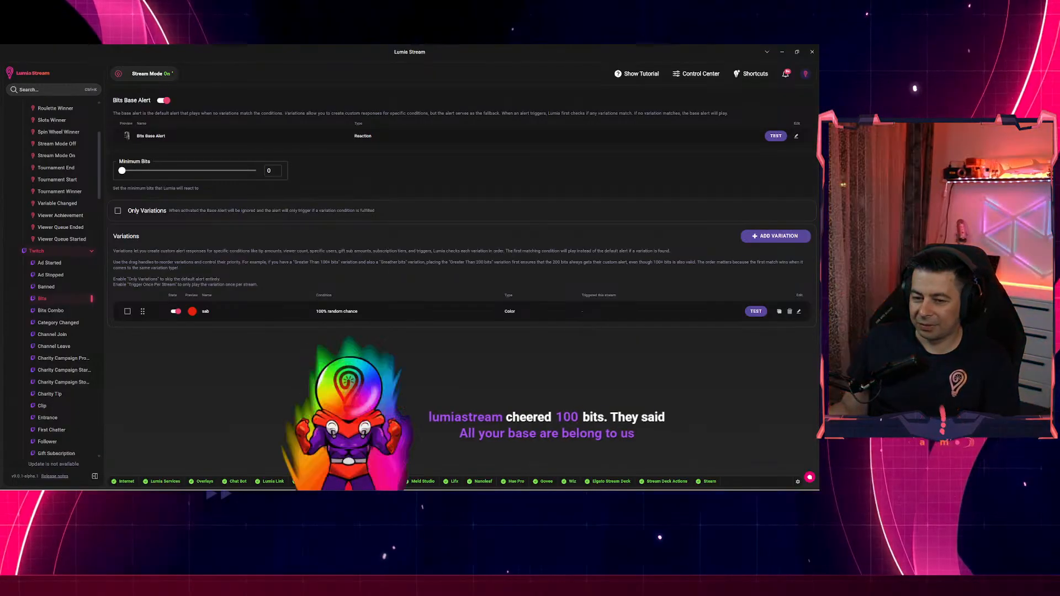
pyautogui.click(797, 137)
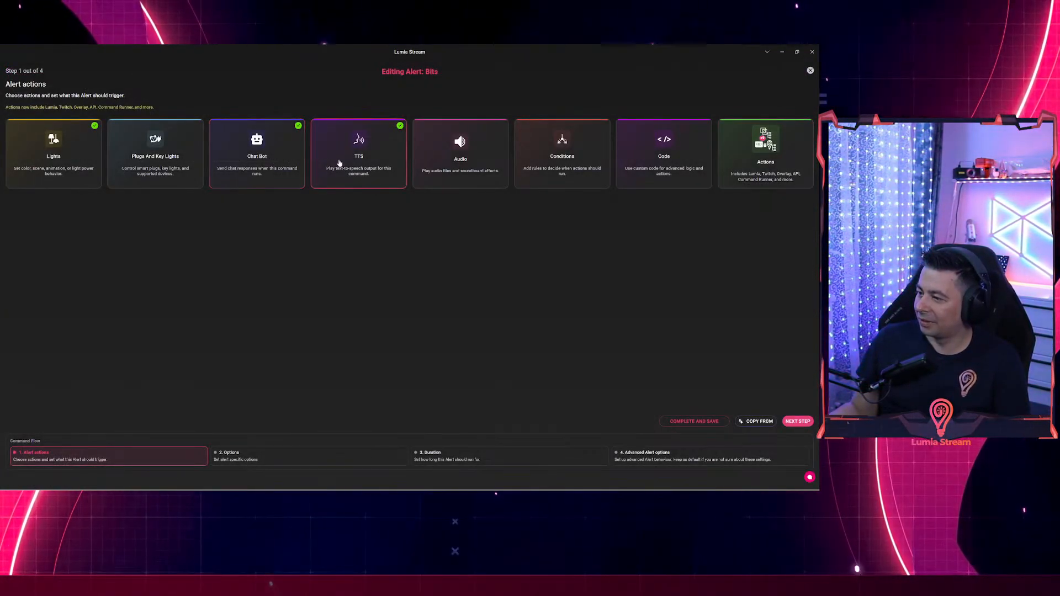
pyautogui.click(357, 160)
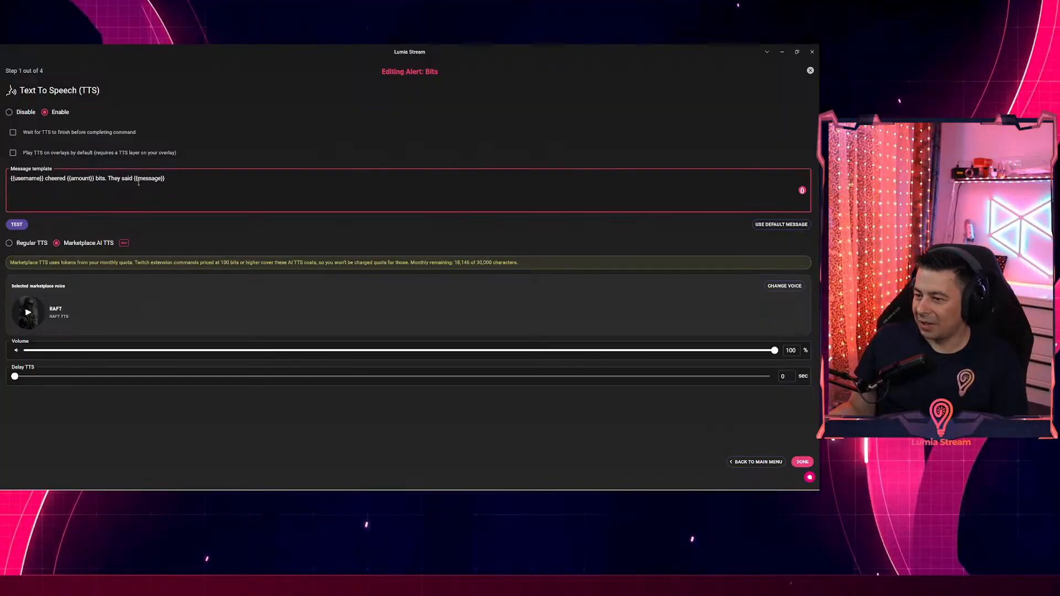
pyautogui.click(12, 132)
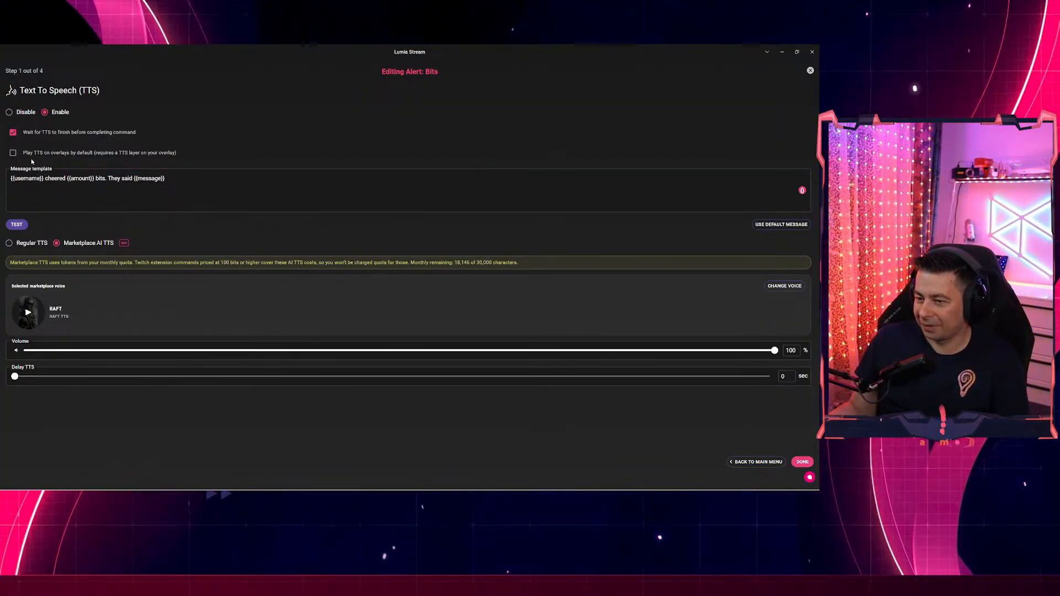
pyautogui.click(249, 188)
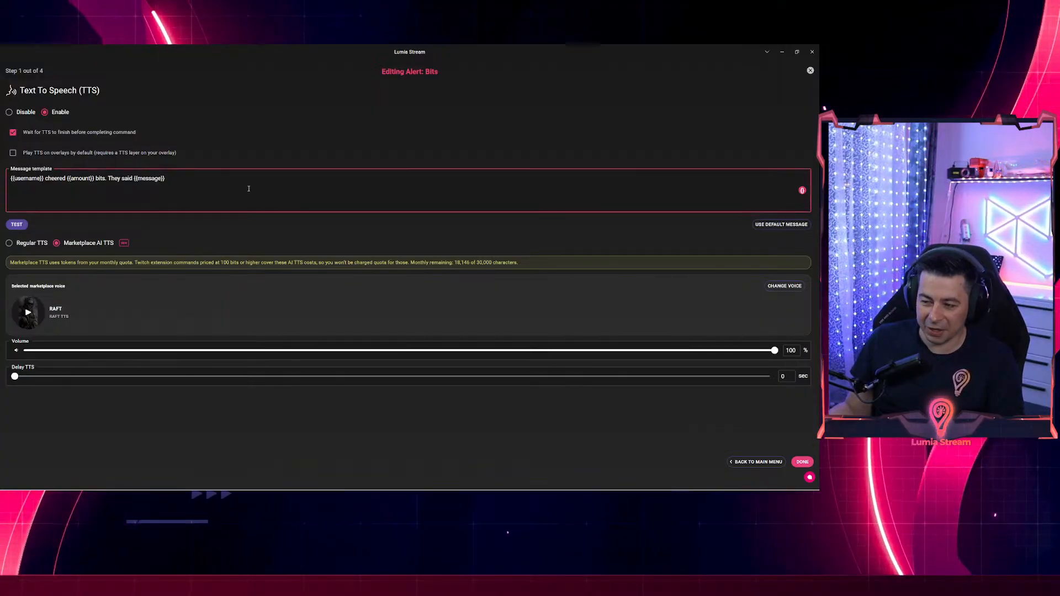
pyautogui.click(458, 288)
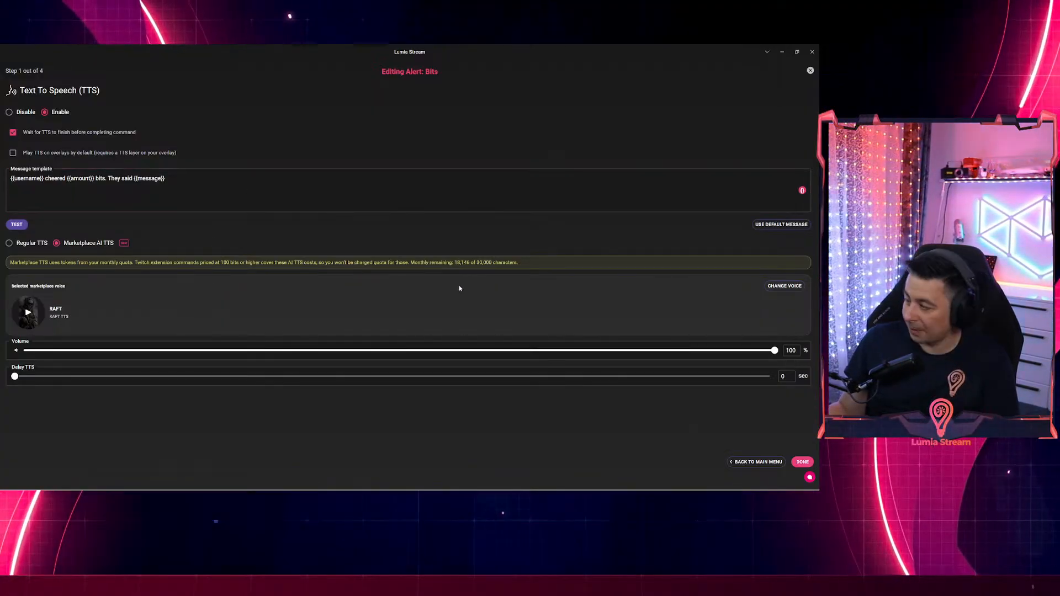
pyautogui.click(801, 463)
pyautogui.click(688, 422)
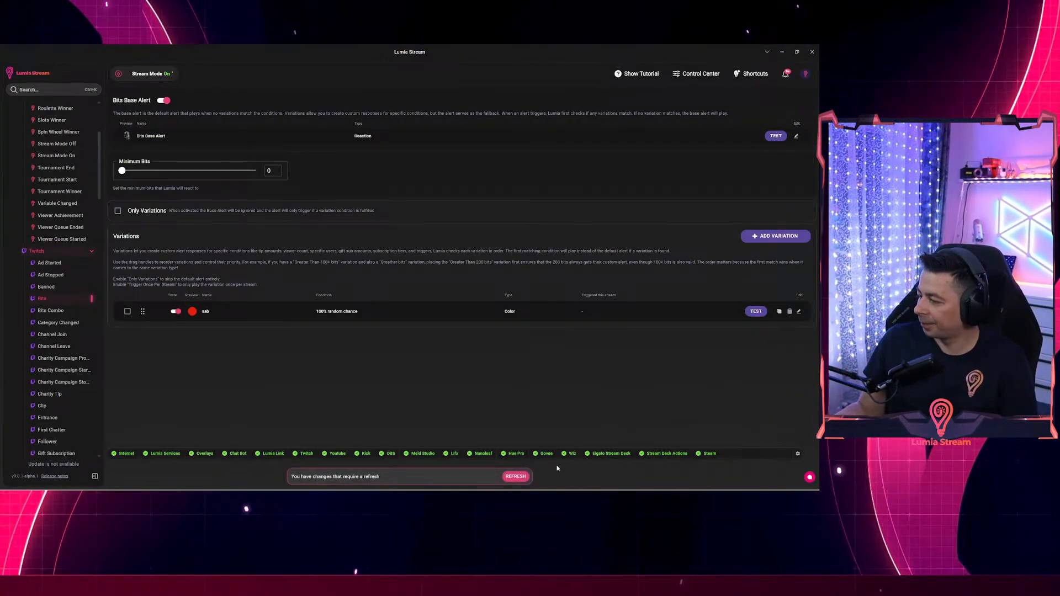
pyautogui.click(516, 475)
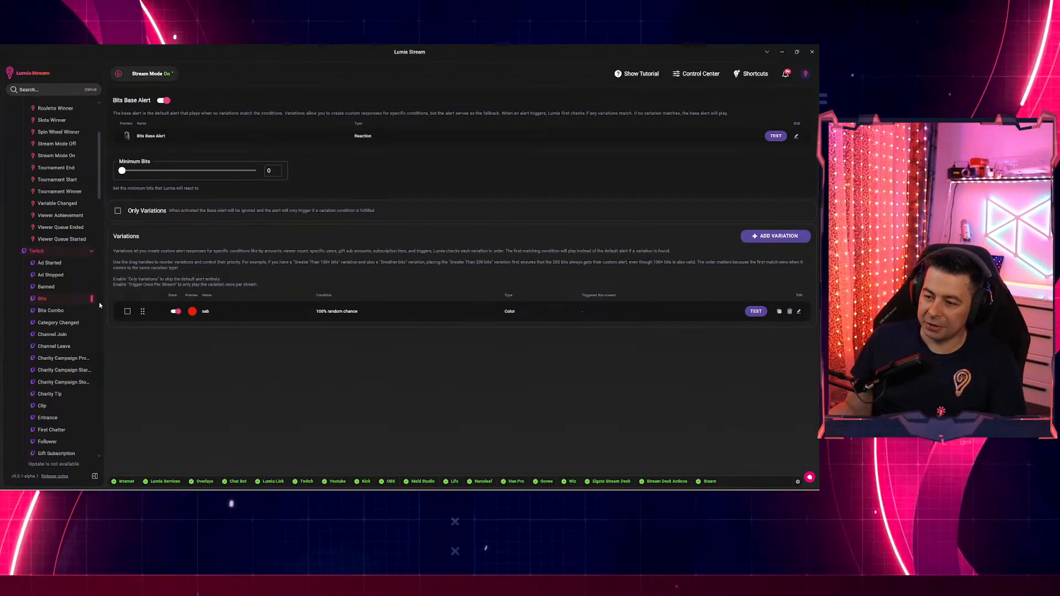
# Expand the Kick category and open the Kicks alert, which has no variations yet.
pyautogui.scroll(-10, 58, 287)
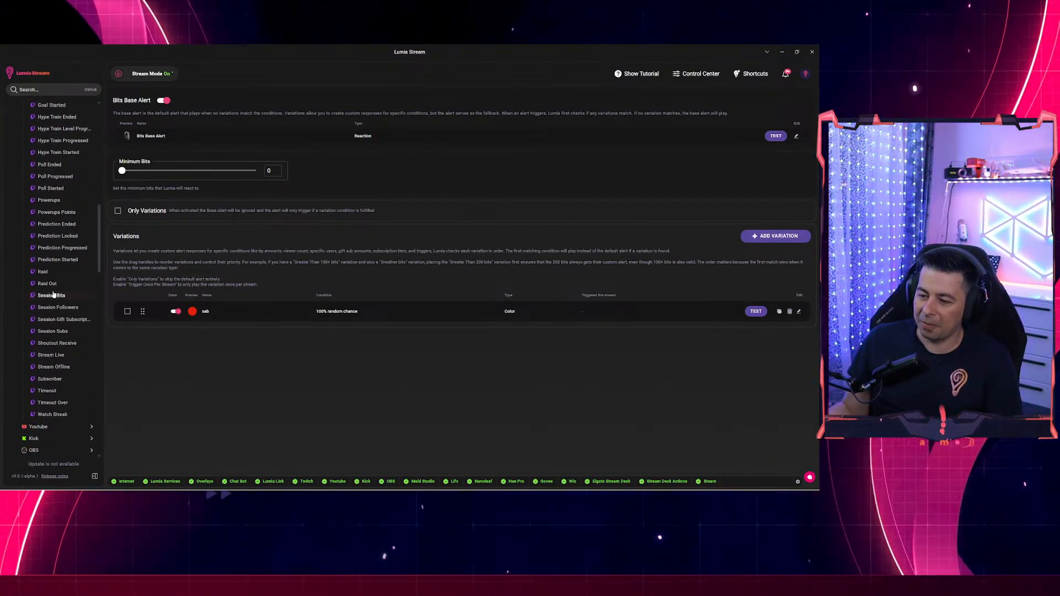
pyautogui.click(52, 310)
pyautogui.scroll(-2, 76, 329)
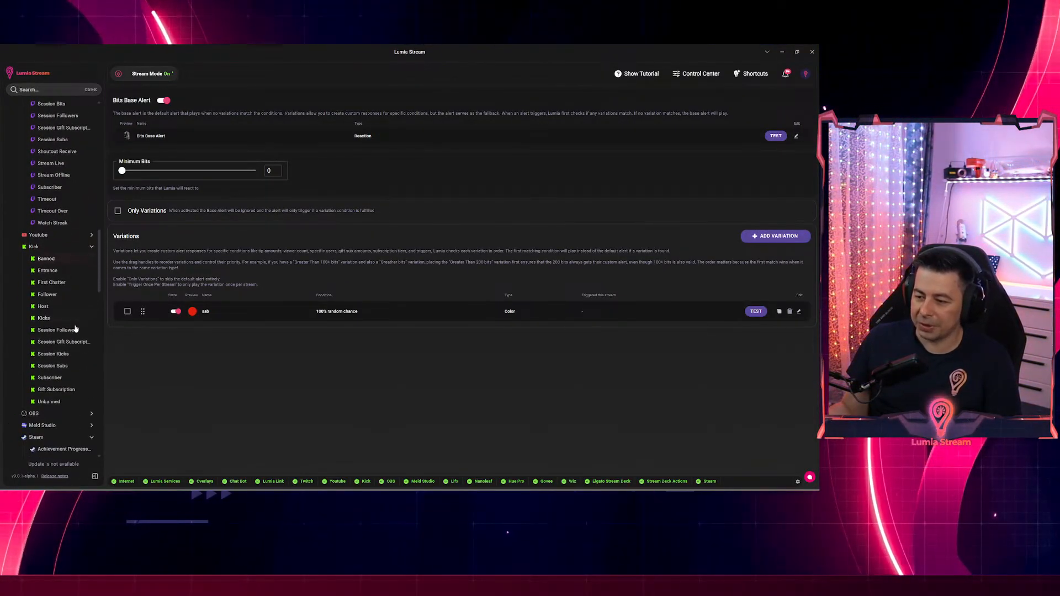
pyautogui.click(49, 320)
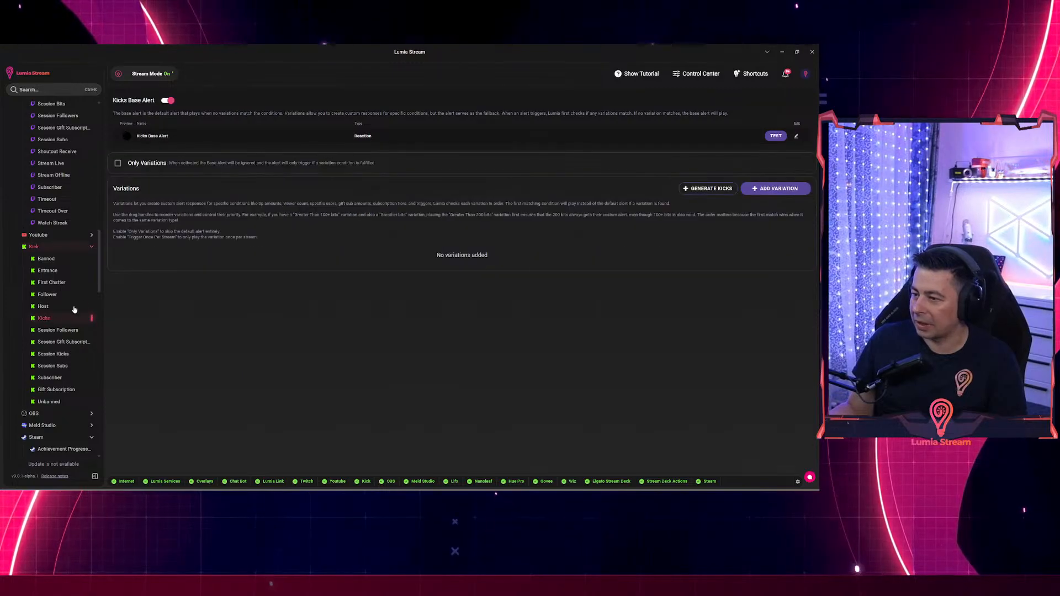
# Copy the Twitch Bits actions into the Kicks base alert, save, and refresh.
pyautogui.click(796, 137)
pyautogui.click(760, 421)
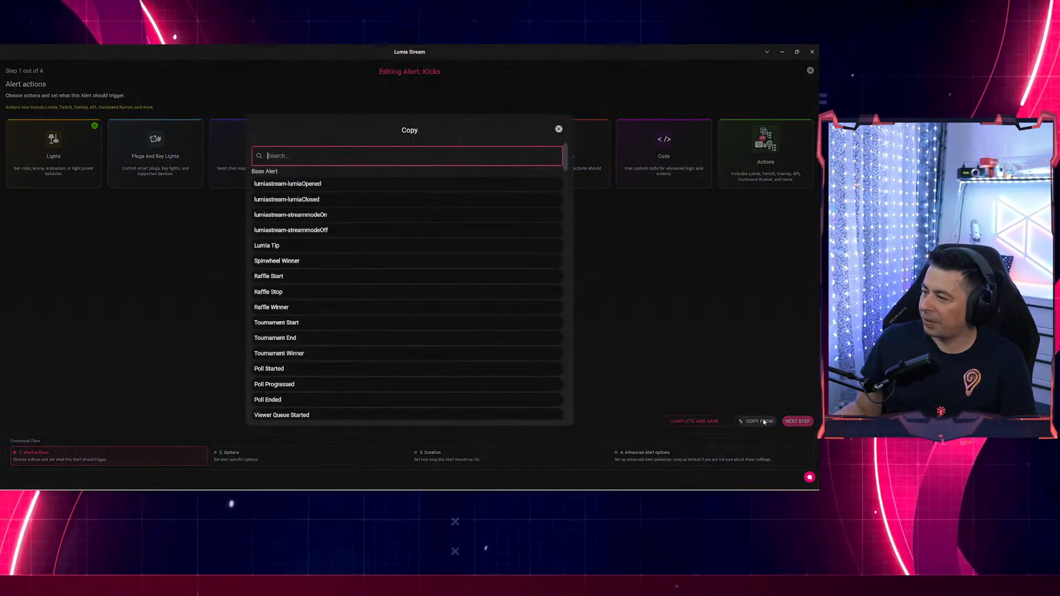
pyautogui.write('bits')
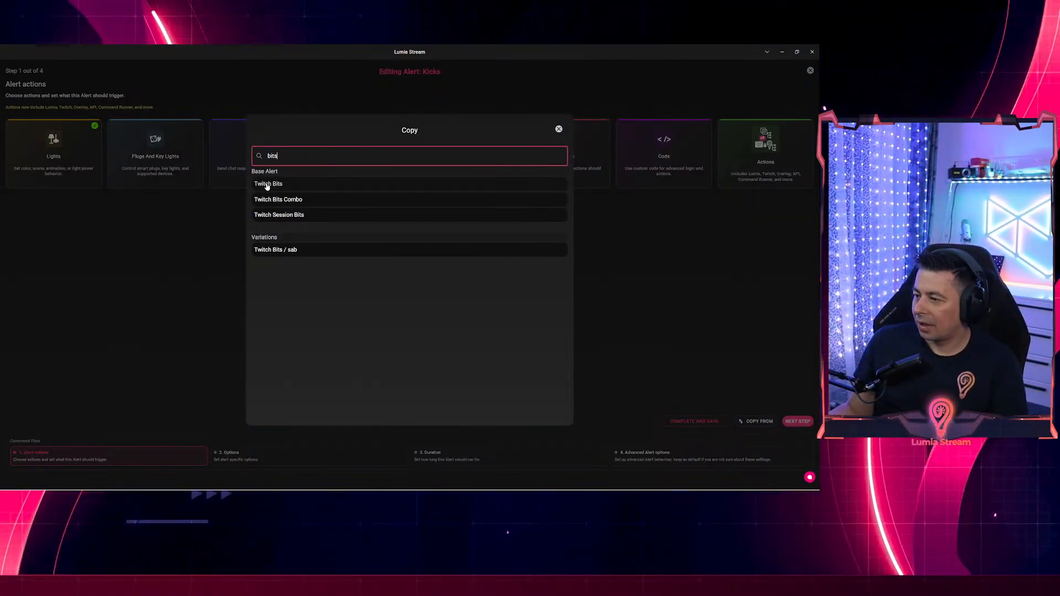
pyautogui.click(268, 184)
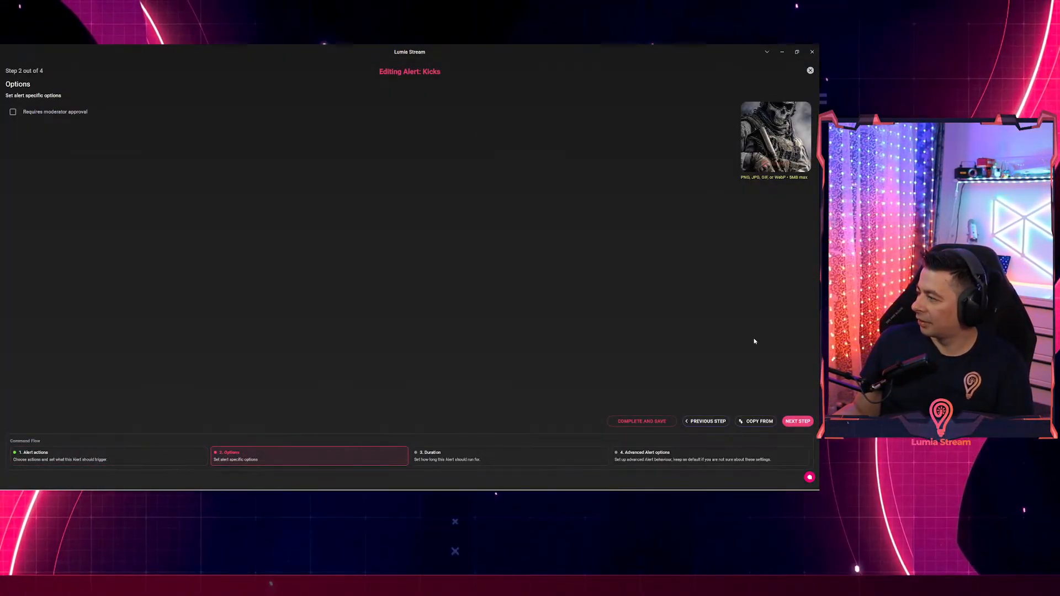
pyautogui.click(627, 423)
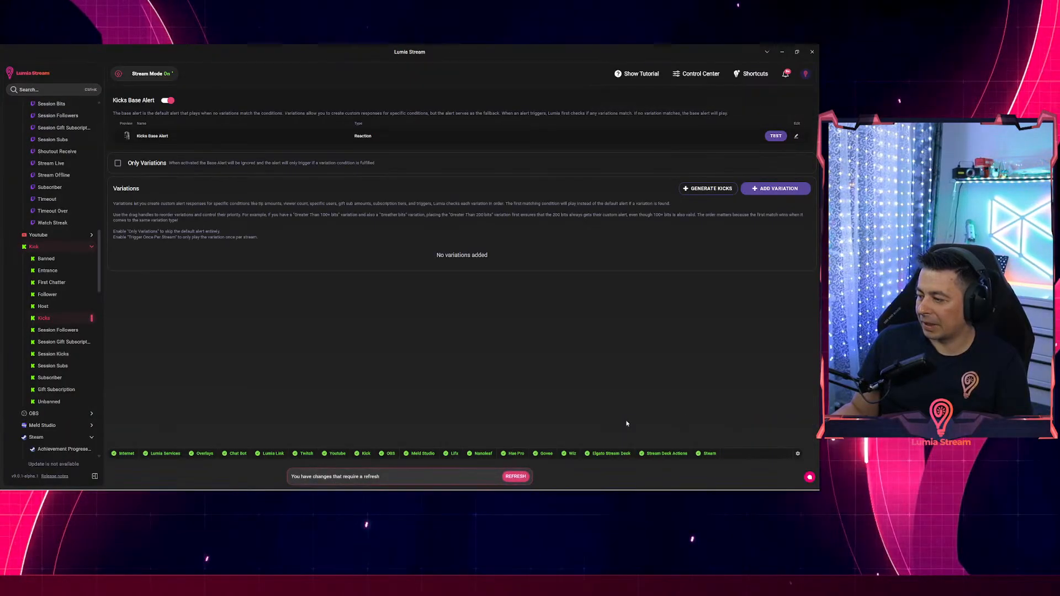
pyautogui.click(515, 477)
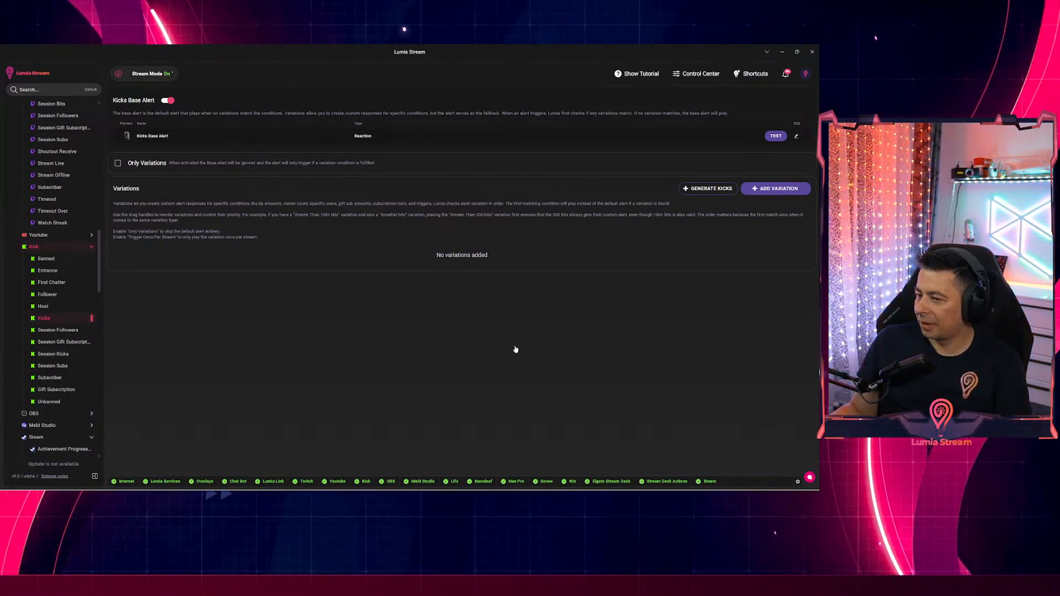
pyautogui.click(796, 136)
# Change the Kicks chat bot message to say 'Kicks' instead of 'bits'.
pyautogui.click(247, 157)
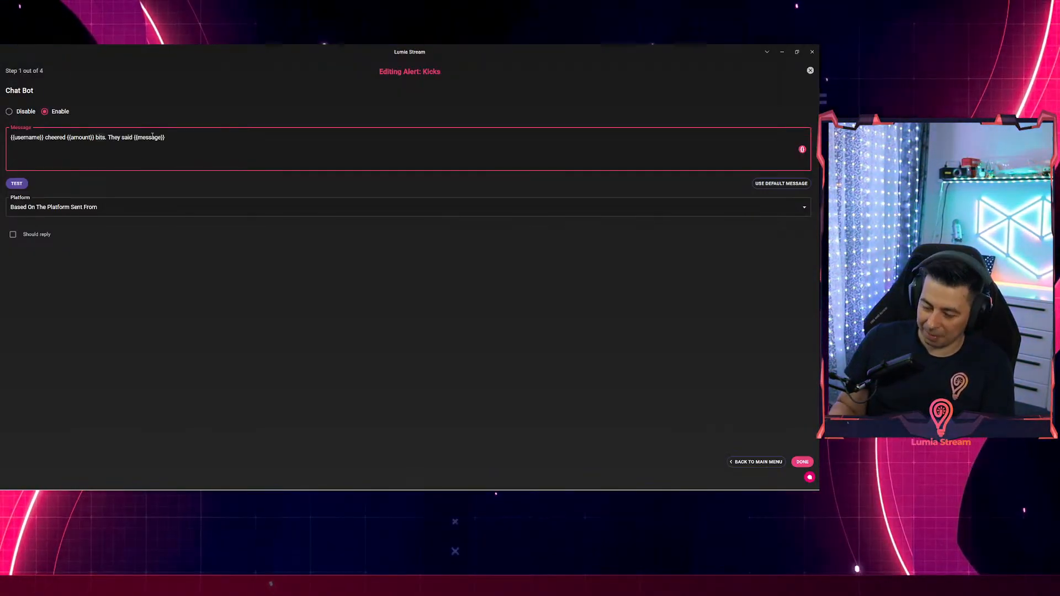
pyautogui.press('BackSpace')
pyautogui.press('BackSpace')
pyautogui.press('BackSpace')
pyautogui.press('BackSpace')
pyautogui.write('Kicks')
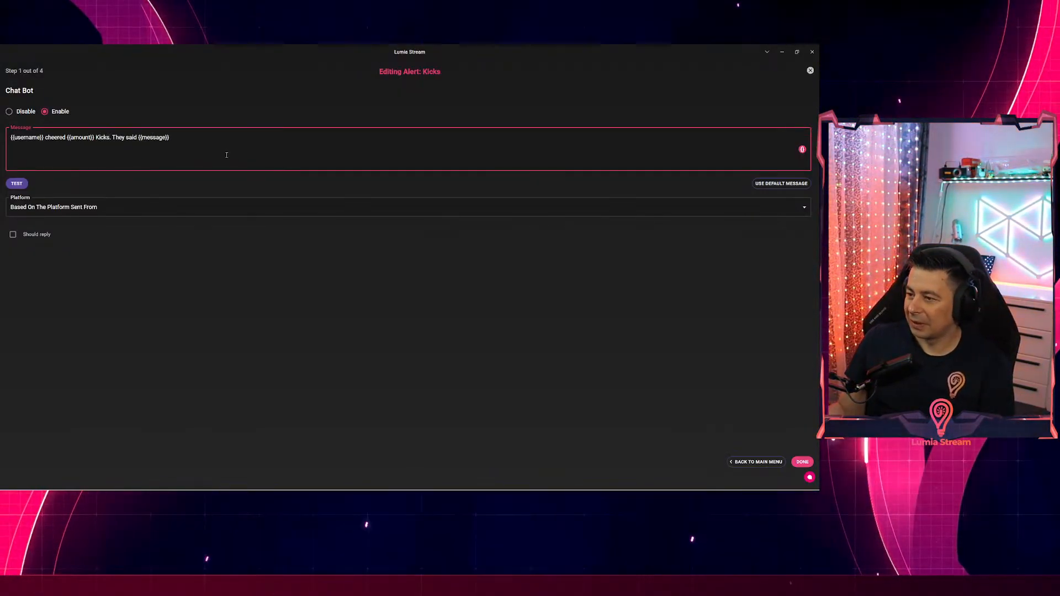
pyautogui.click(802, 462)
# Replace 'bits' with 'Kicks' in the TTS template, then recheck the lights and TTS settings.
pyautogui.click(355, 152)
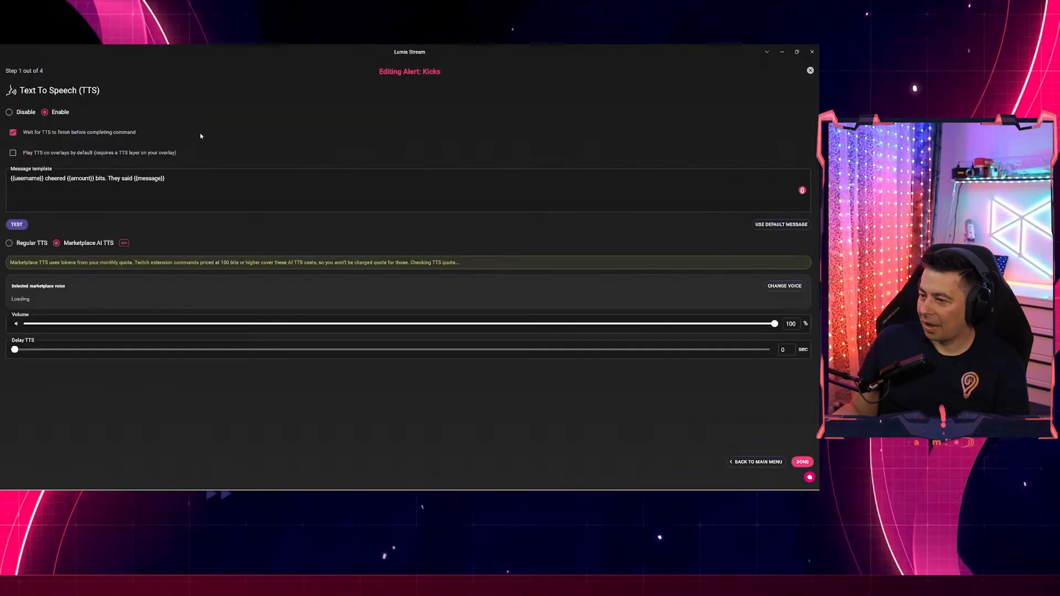
pyautogui.click(106, 179)
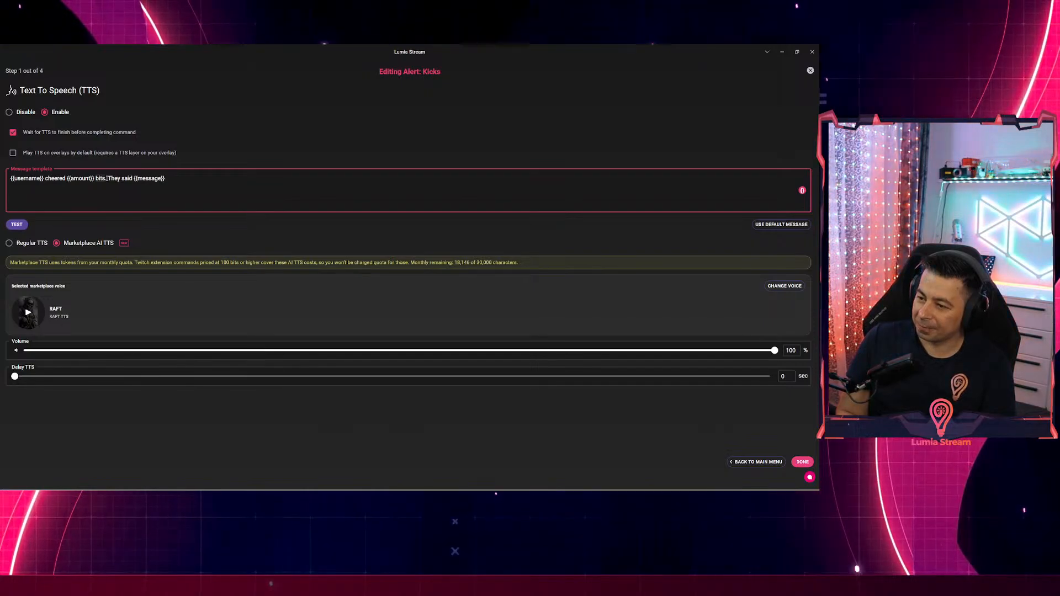
pyautogui.write('K')
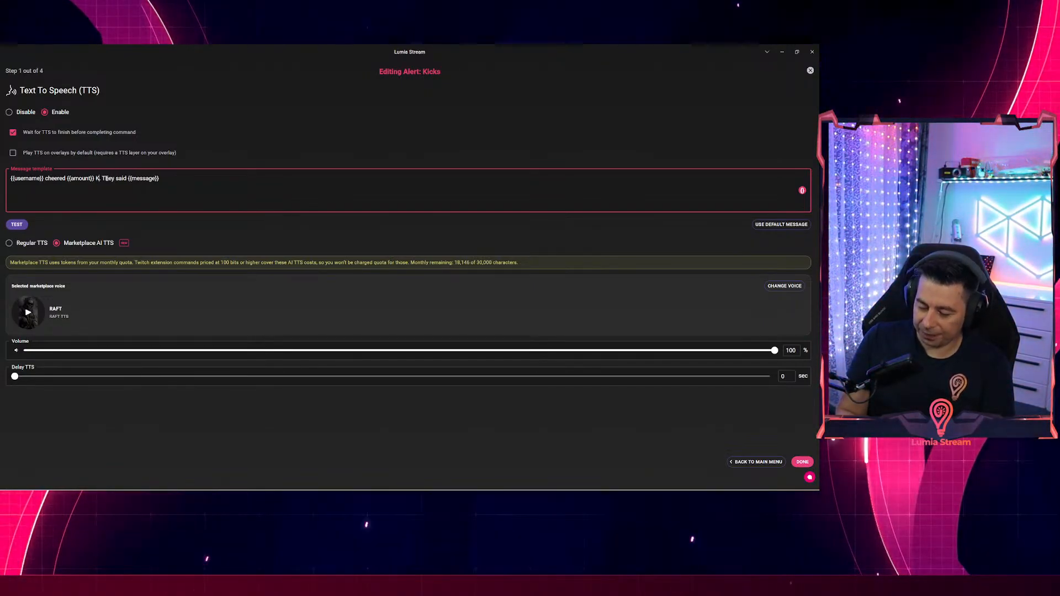
pyautogui.write('icks')
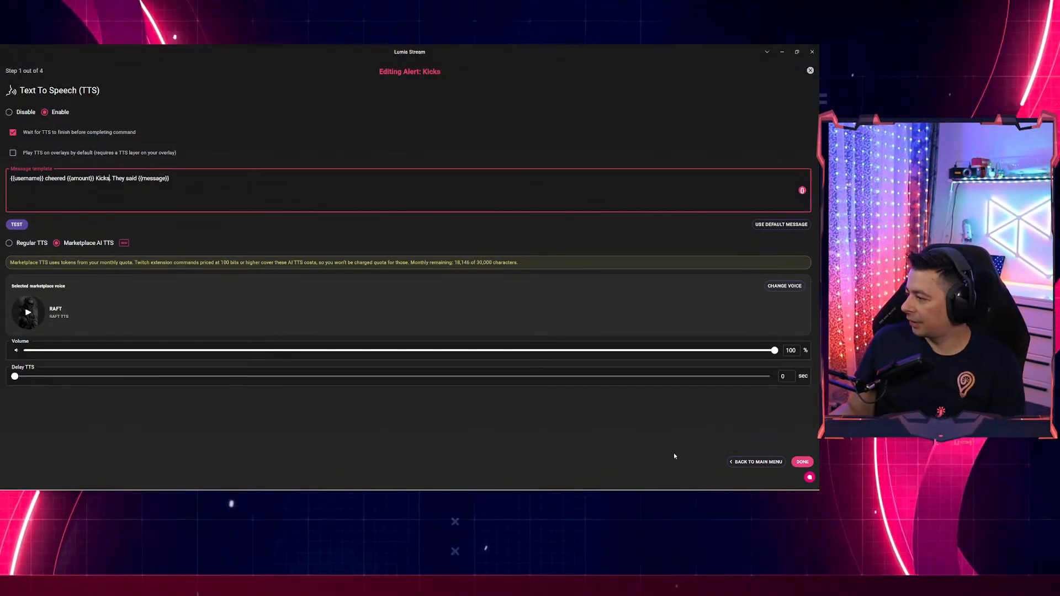
pyautogui.click(757, 461)
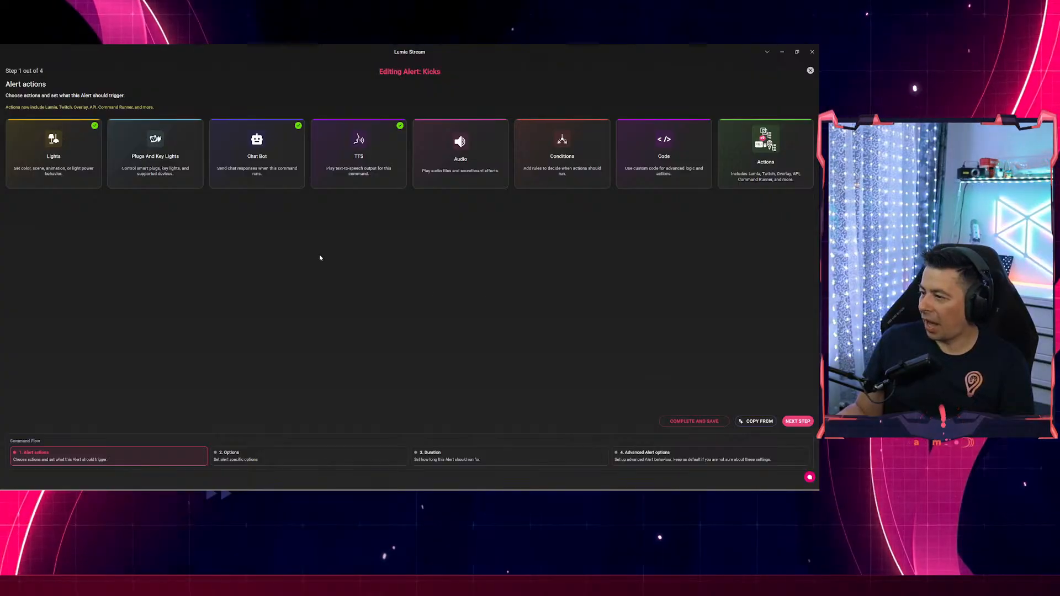
pyautogui.click(71, 158)
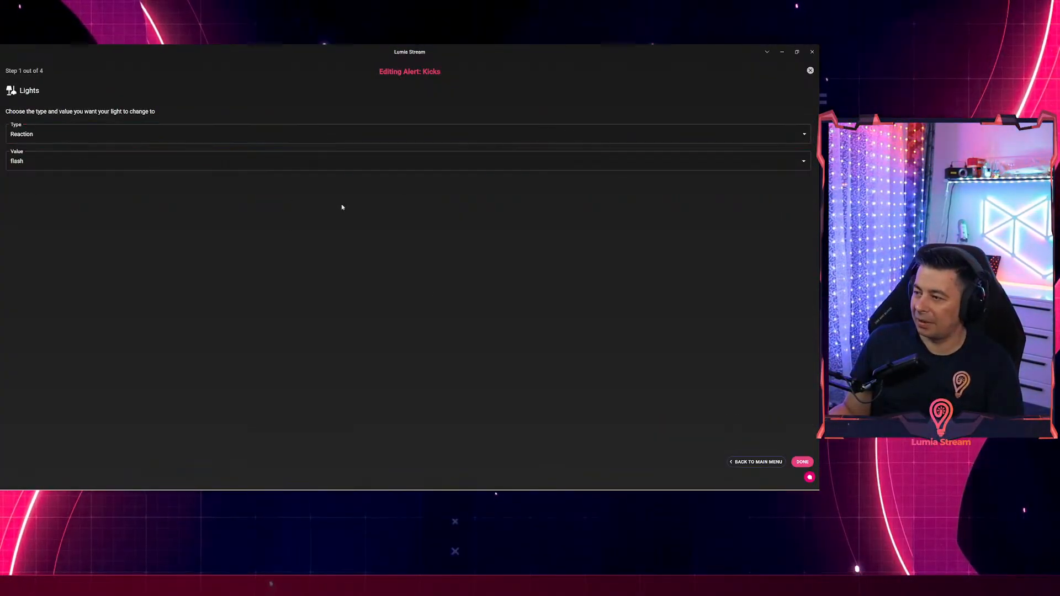
pyautogui.click(759, 462)
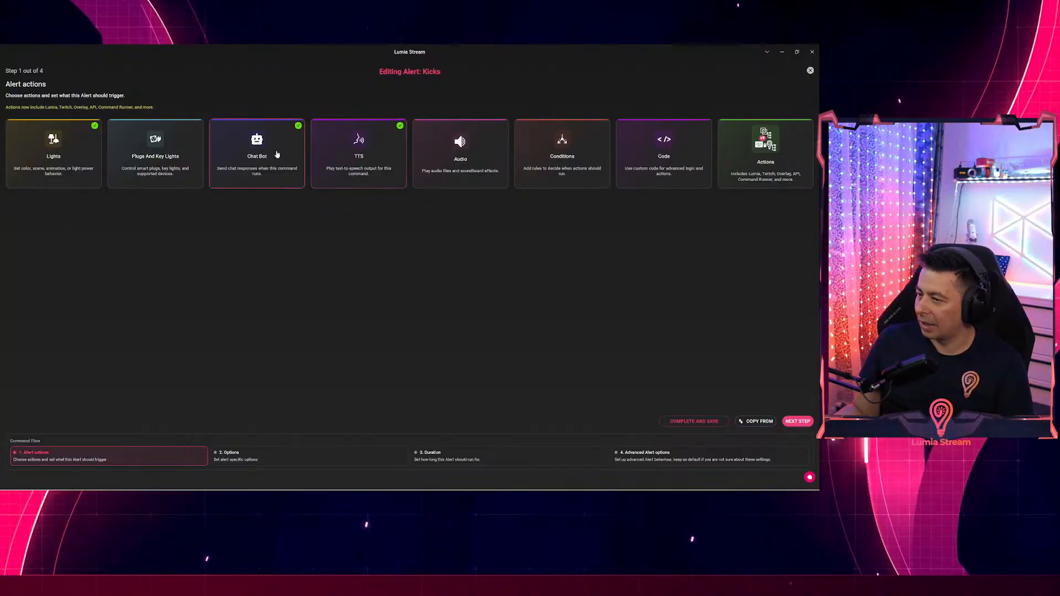
pyautogui.click(358, 173)
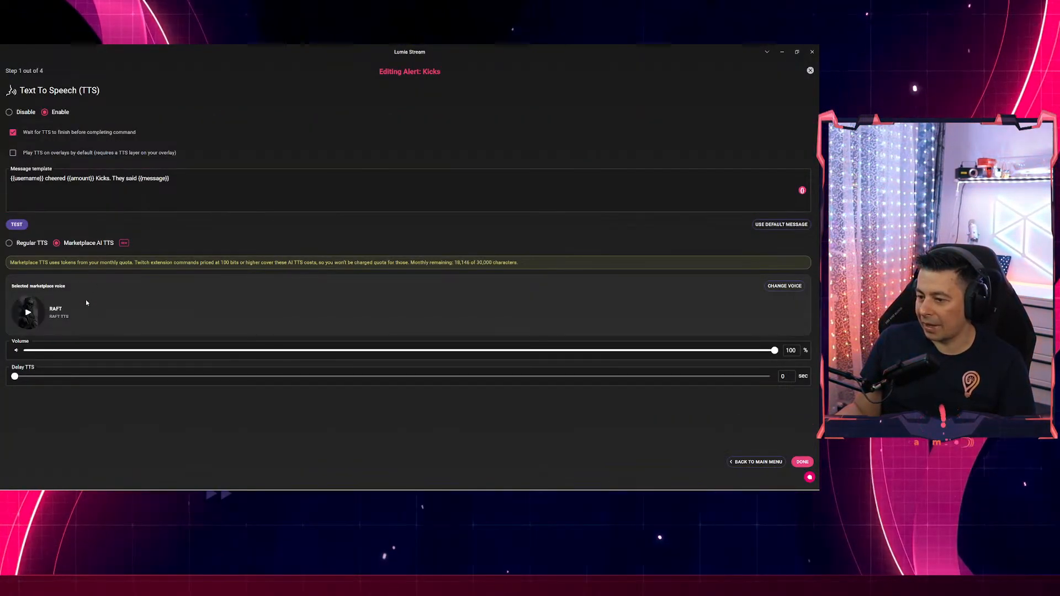
pyautogui.click(734, 462)
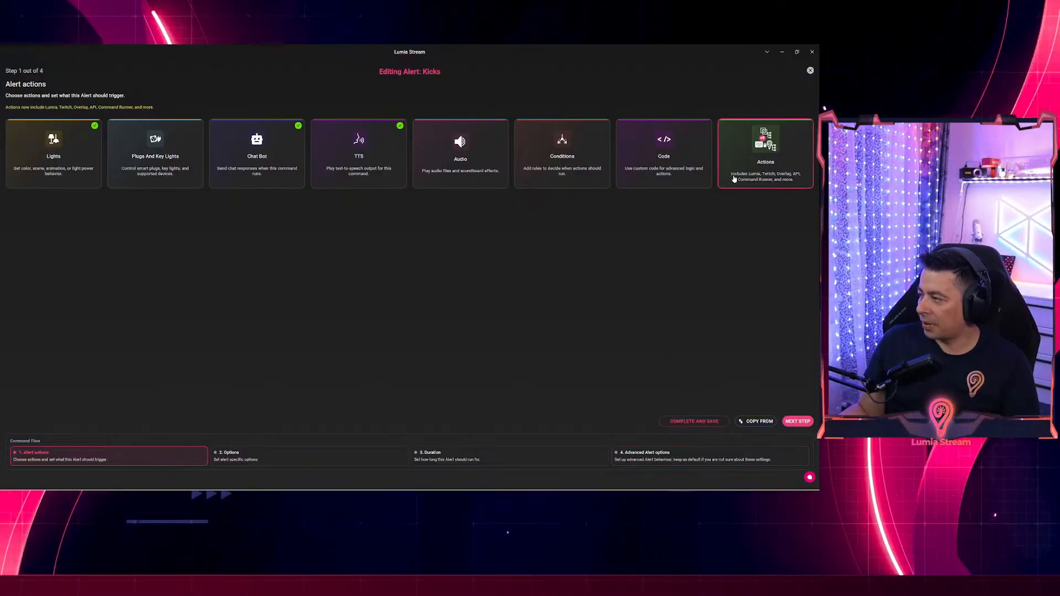